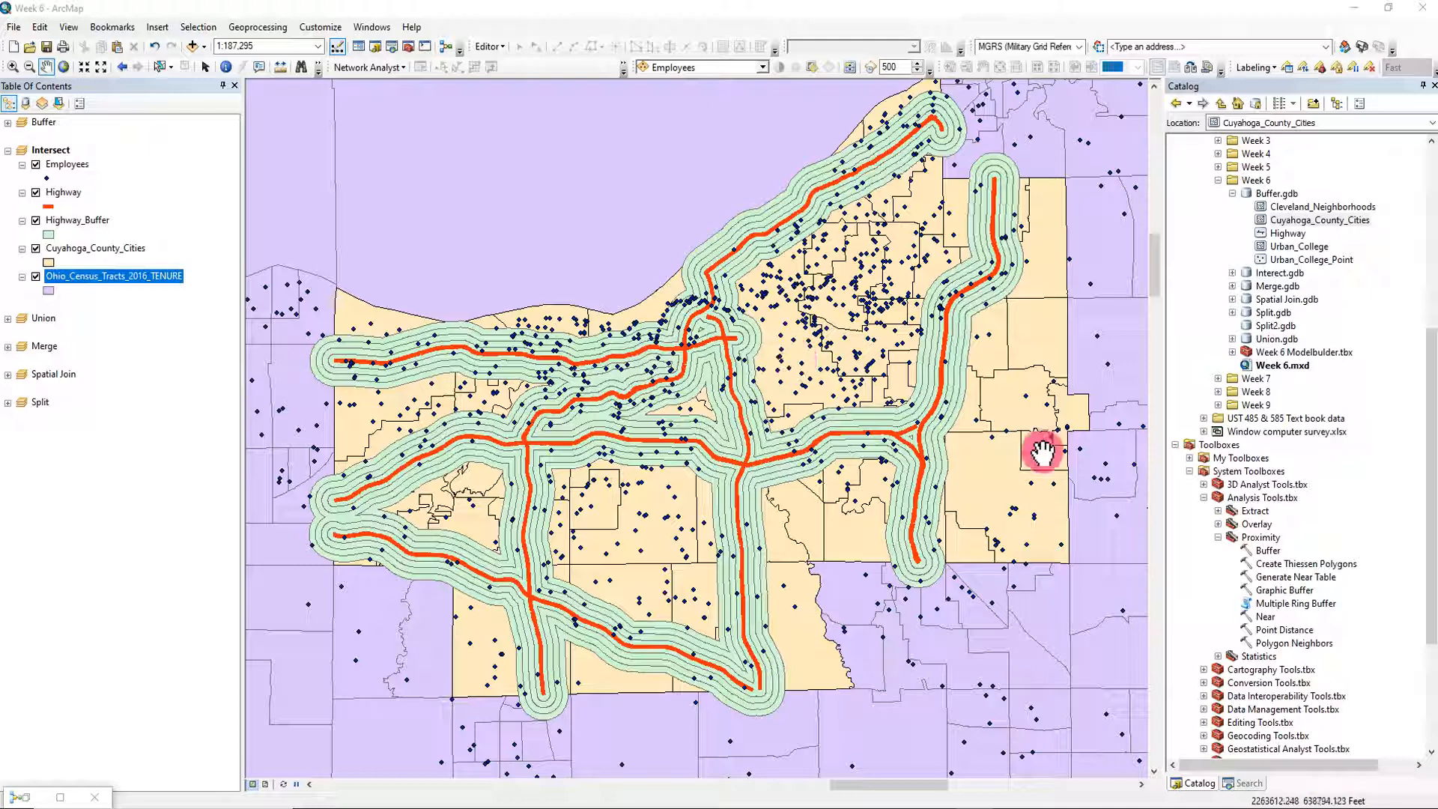
Step: Open the Intersect tool from the Overlay toolset, review its help illustration of input and output, and close it
left_click(1217, 537)
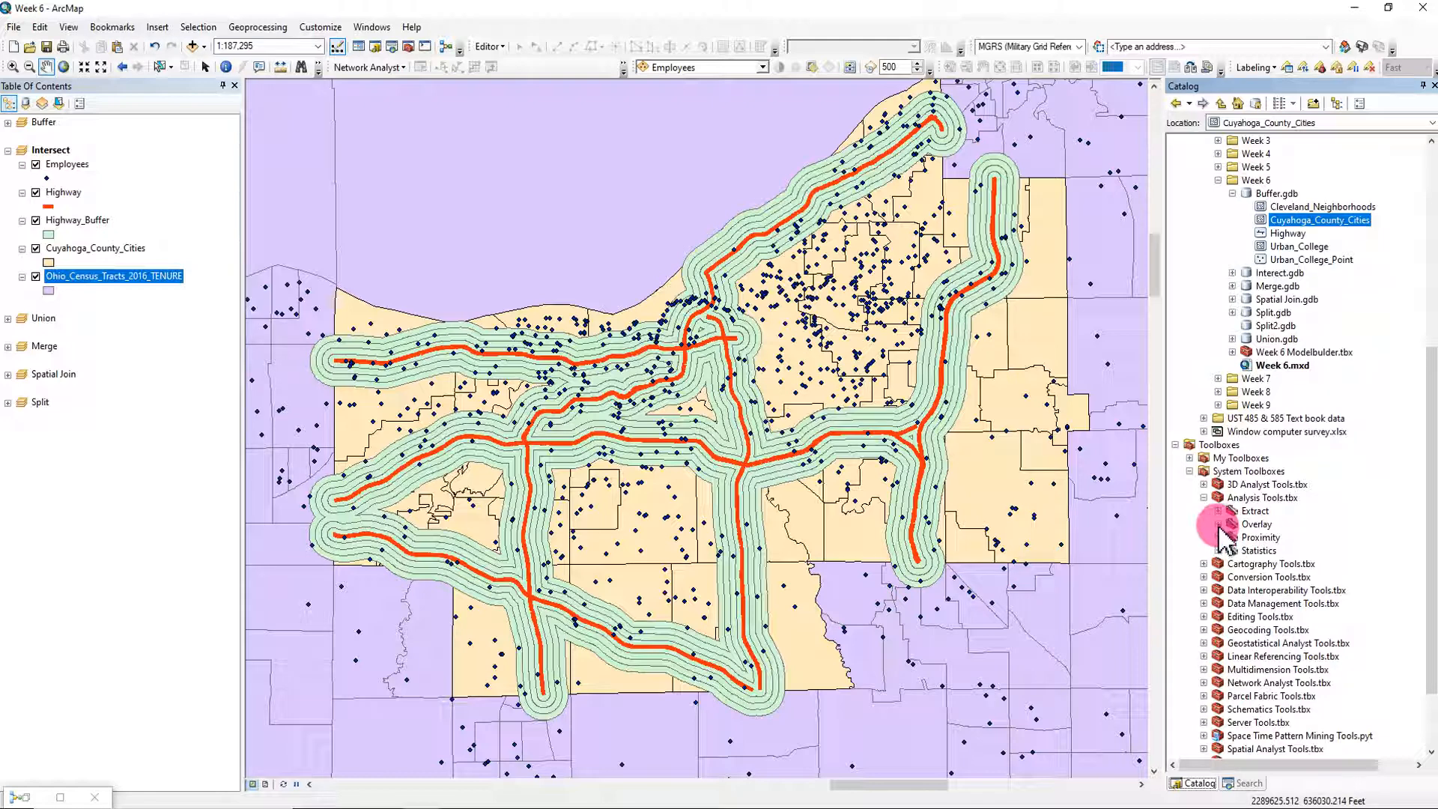
left_click(1219, 524)
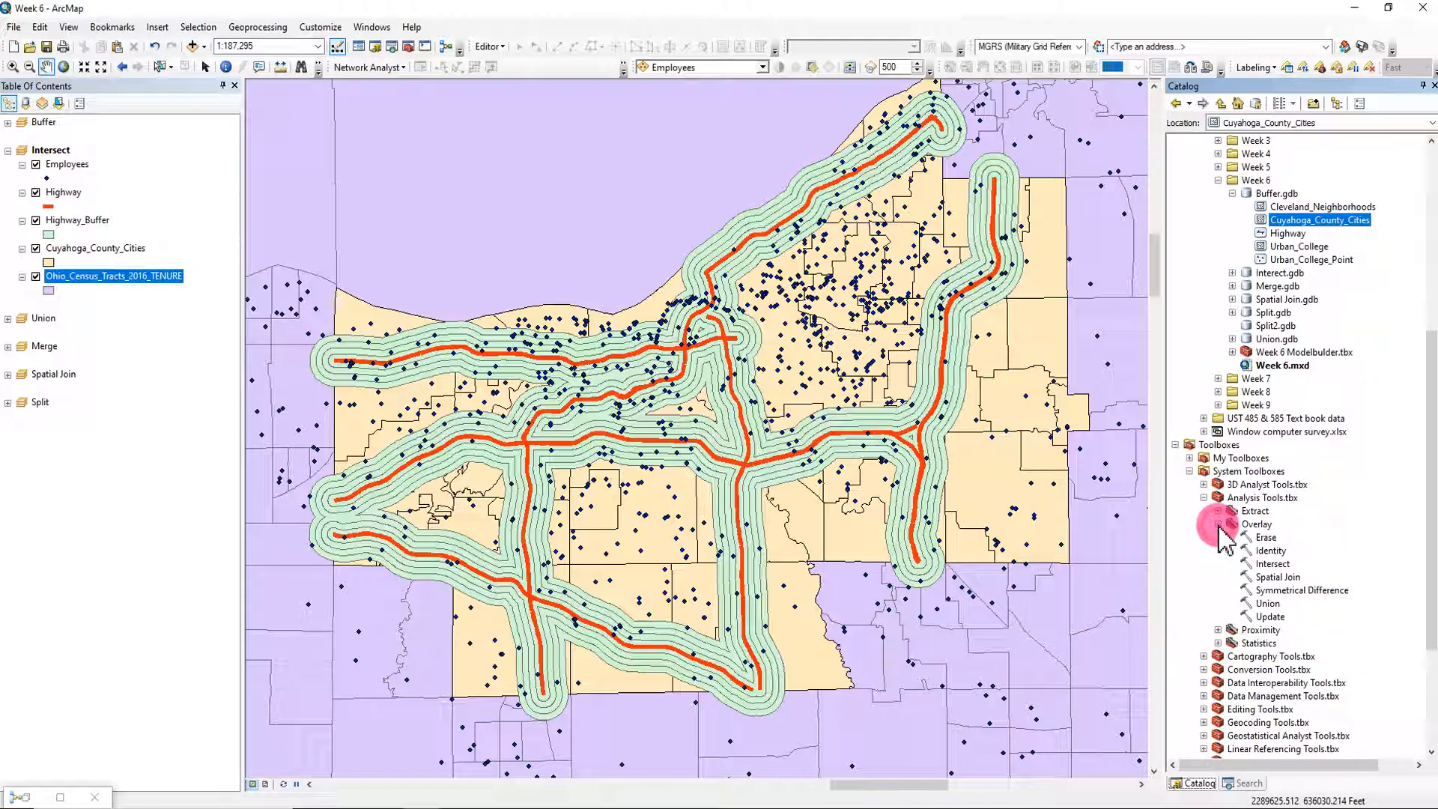
double_click(1275, 567)
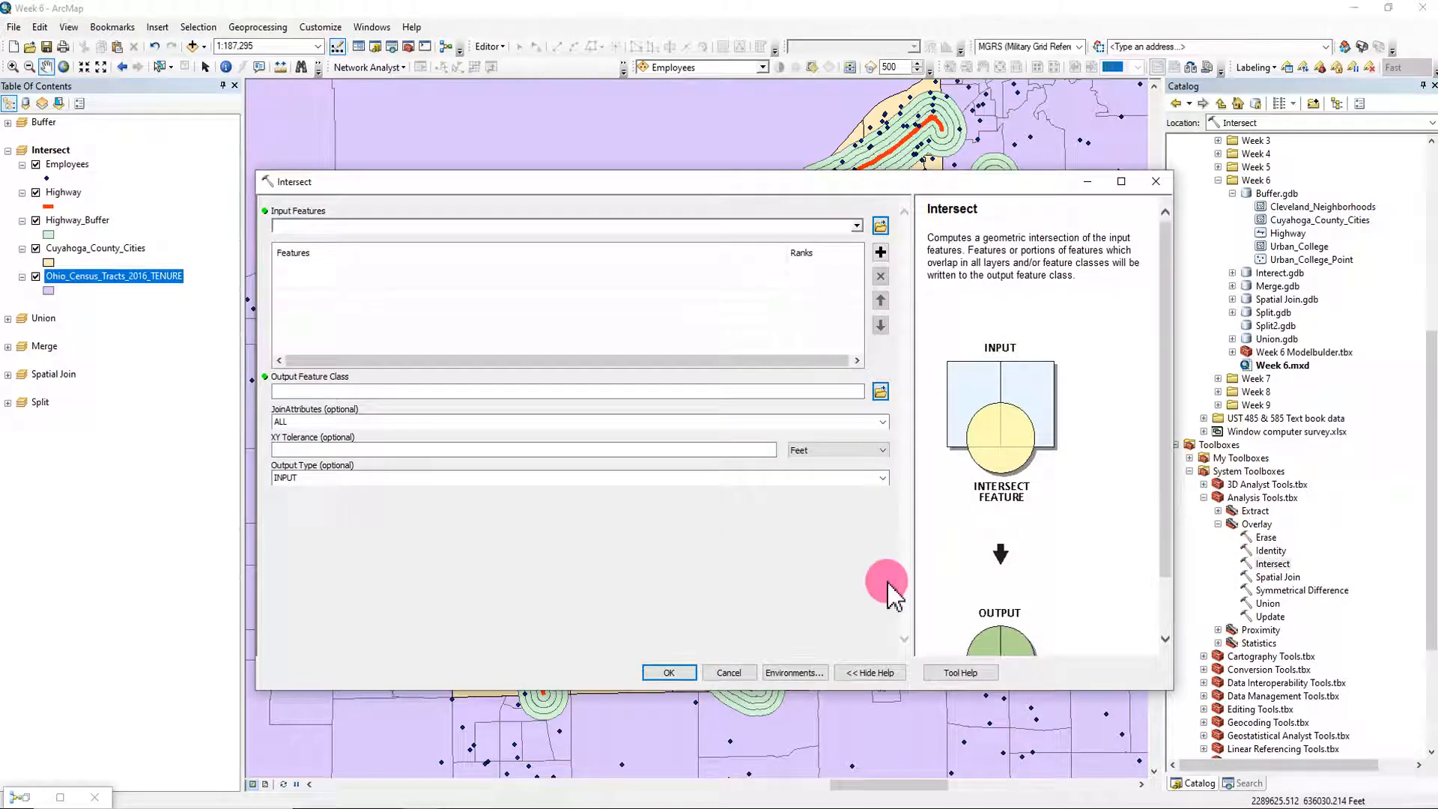
left_click_drag(1164, 294, 1166, 350)
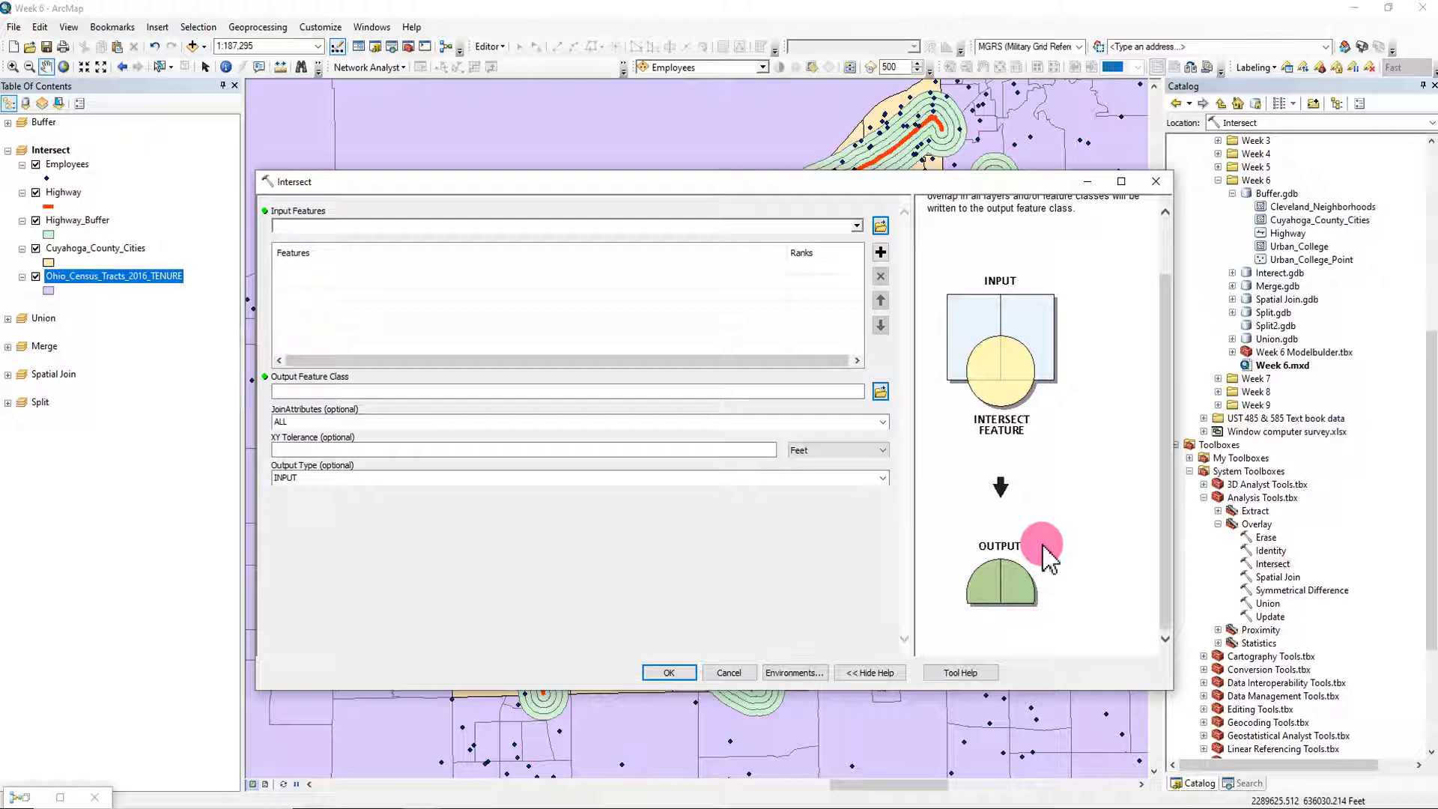
left_click(1156, 182)
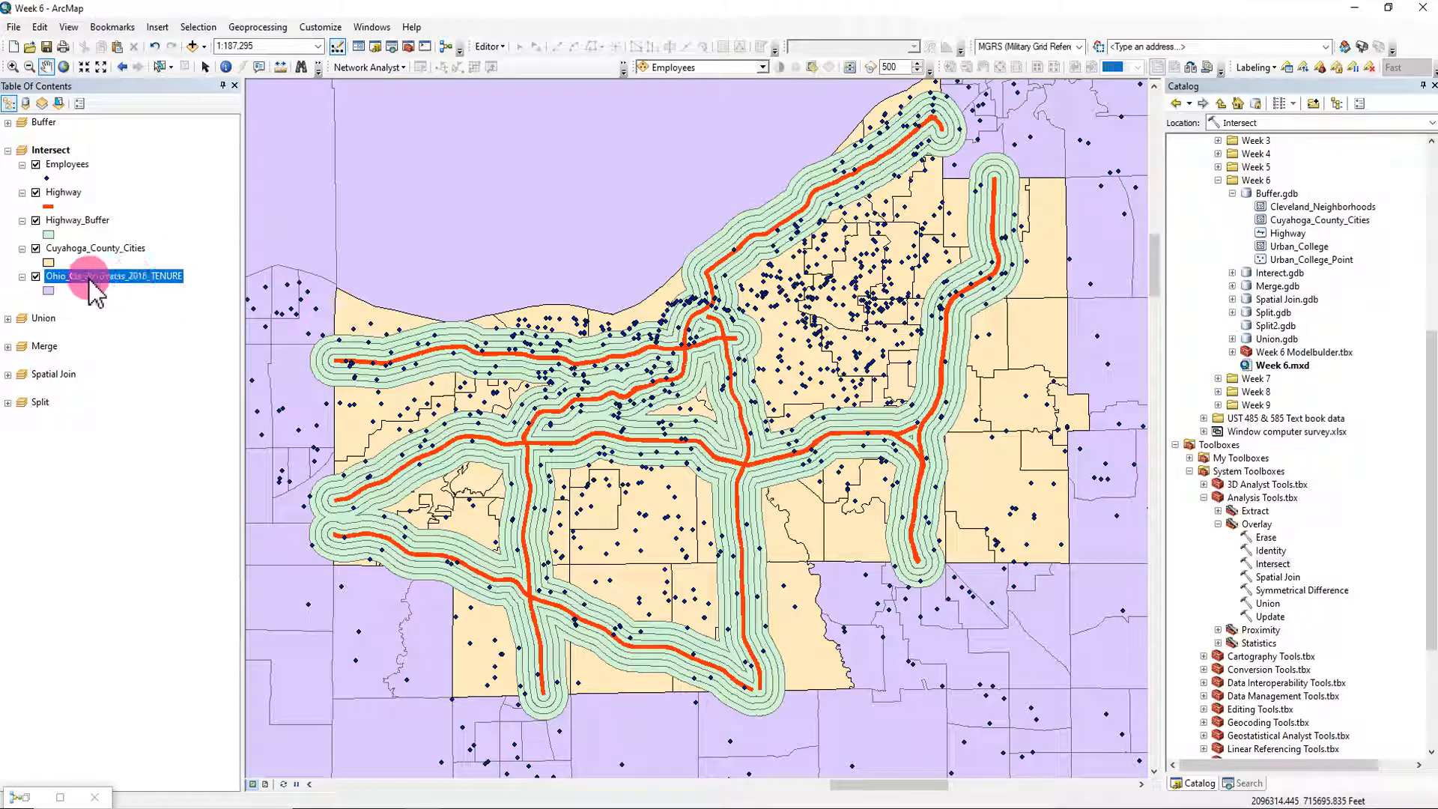
scroll(653, 417, "up", 4)
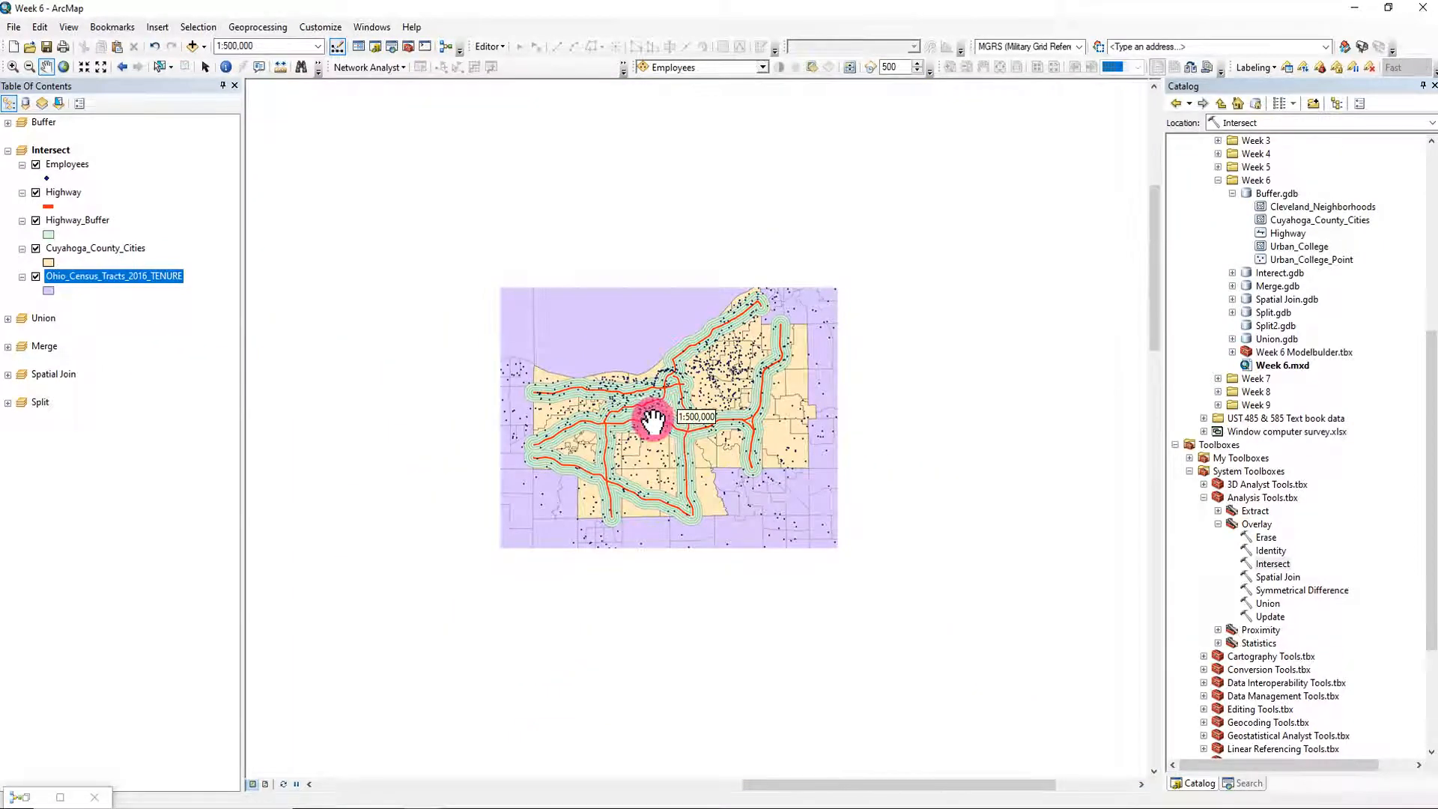
scroll(652, 417, "up", 3)
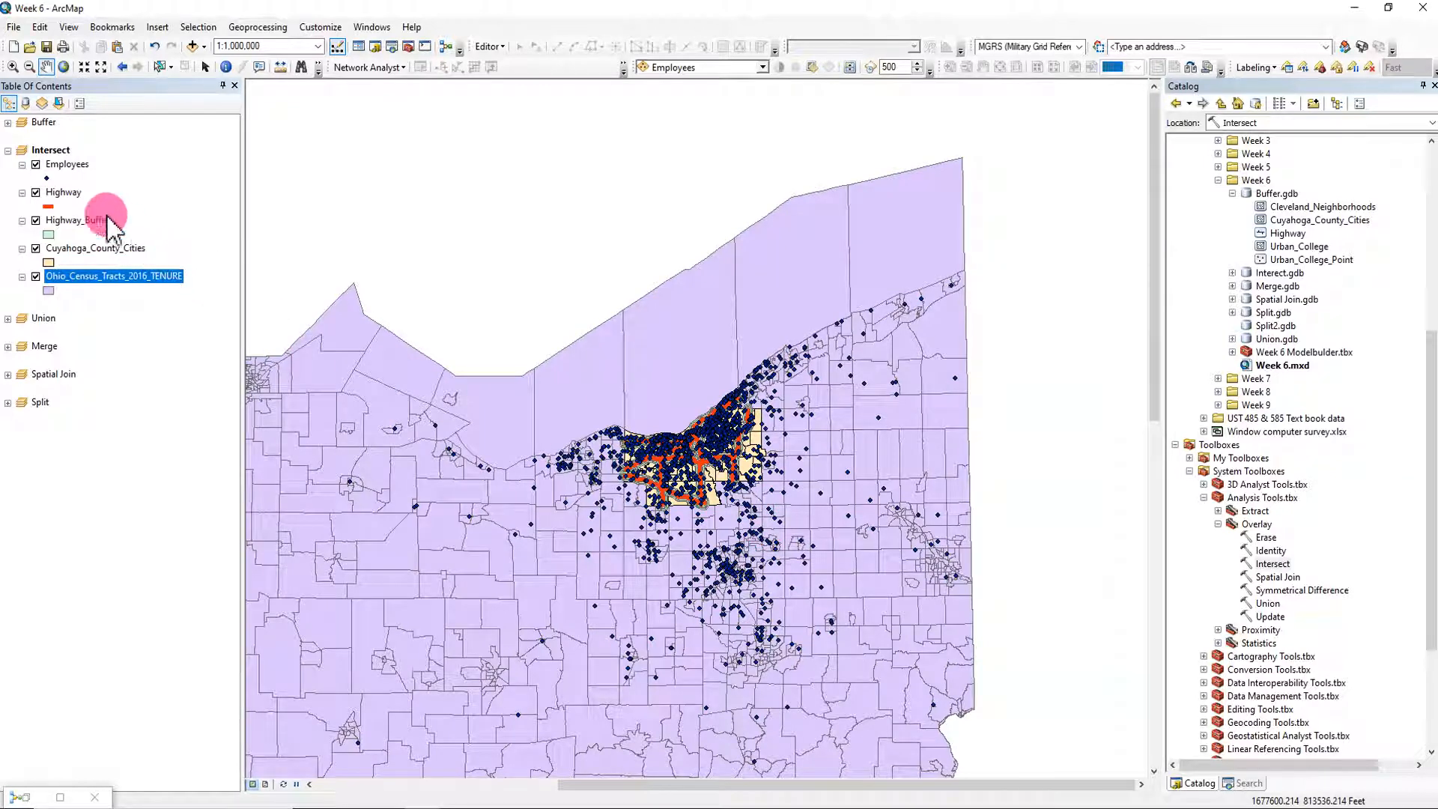
left_click(64, 192)
left_click(63, 193)
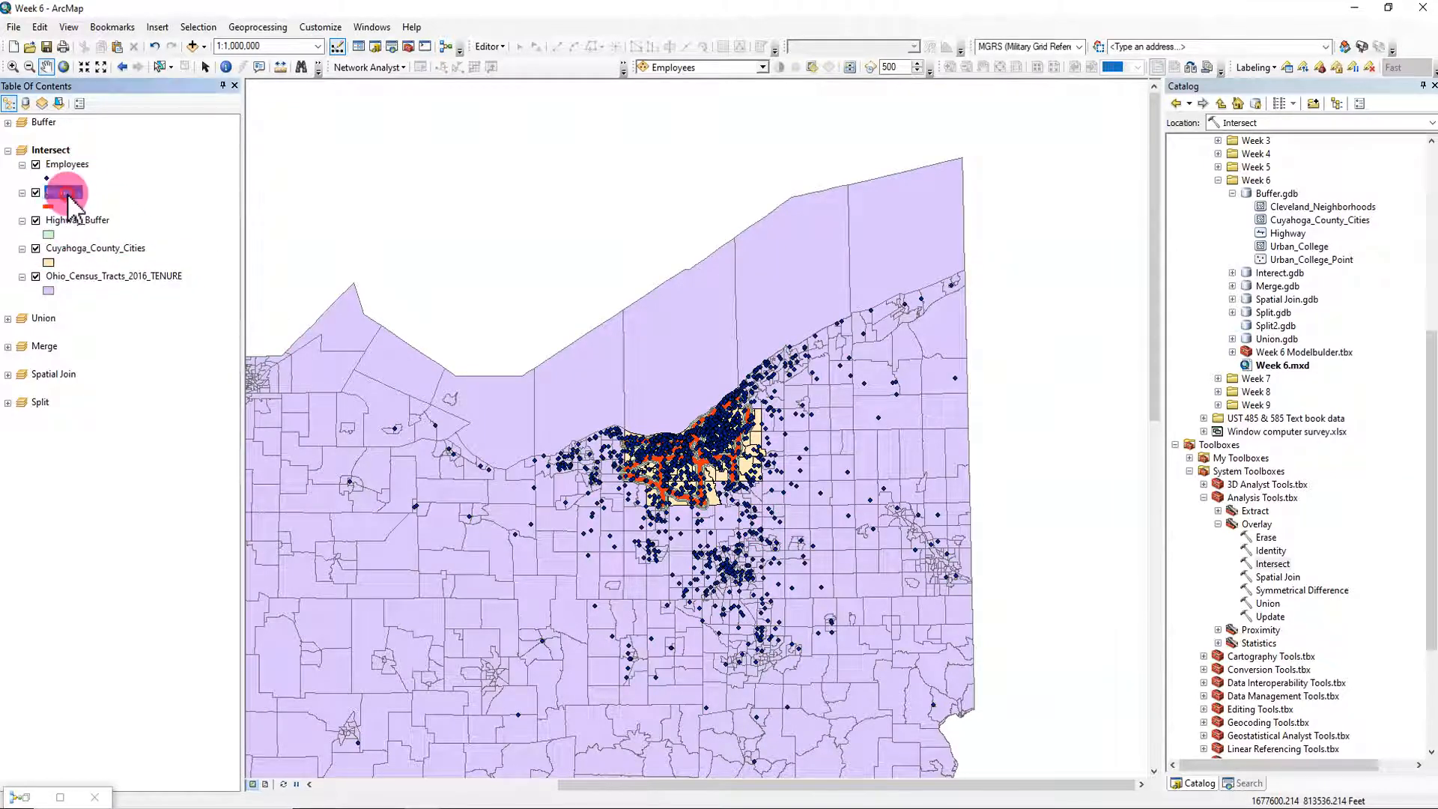
left_click(75, 220)
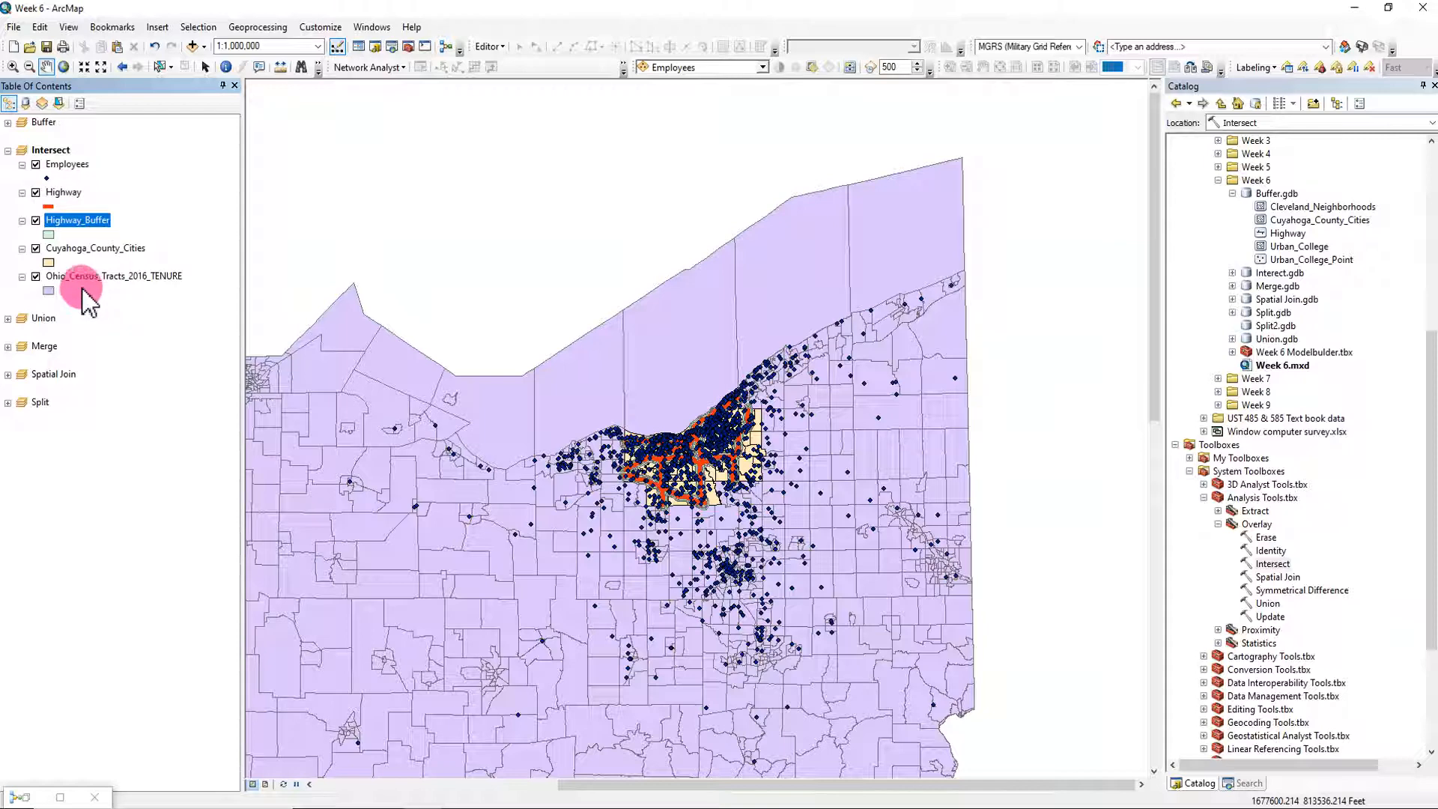
Step: Examine the Cuyahoga_County_Cities attribute table, highlighting the NAME field and checking the remaining columns, and close the table
right_click(120, 247)
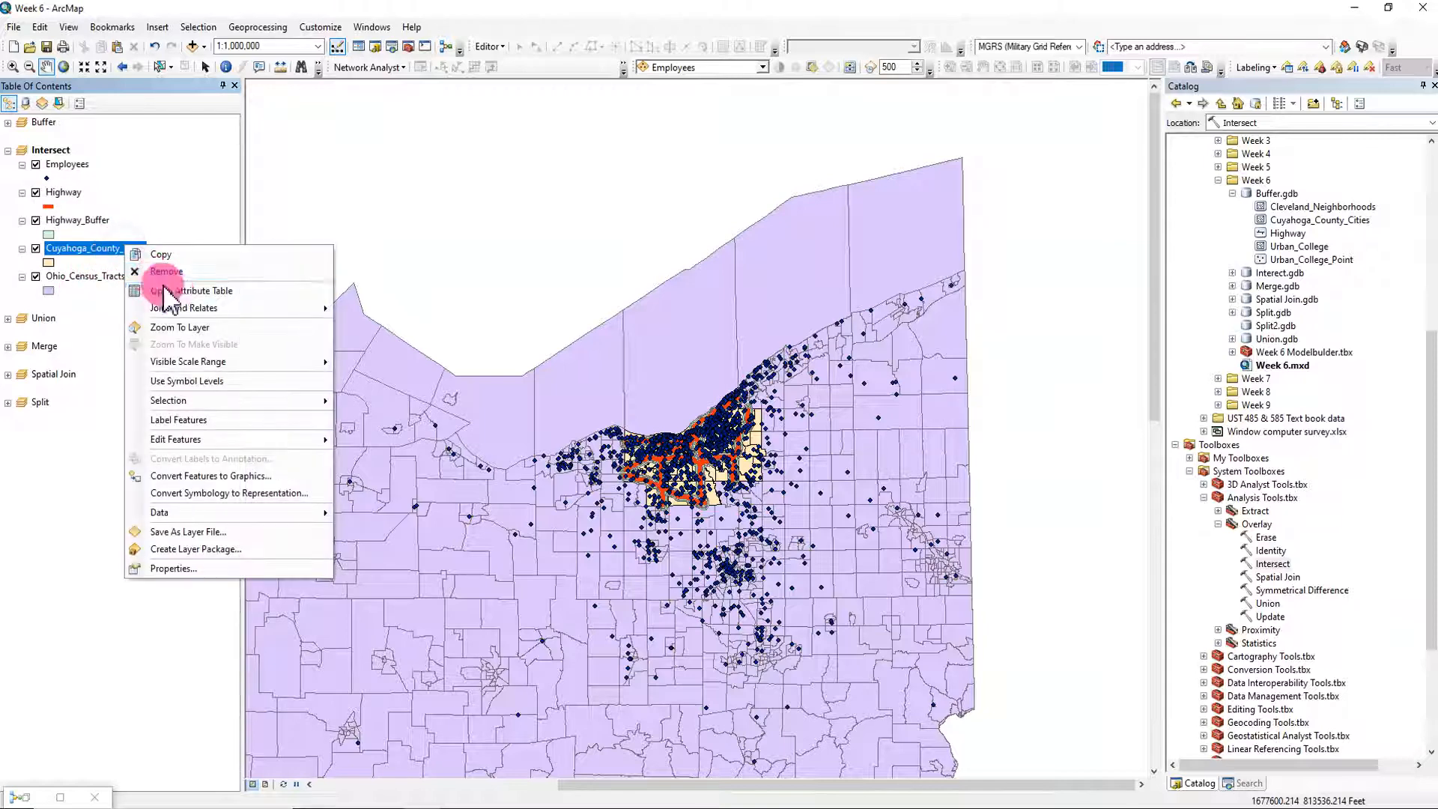
left_click(166, 291)
left_click(674, 373)
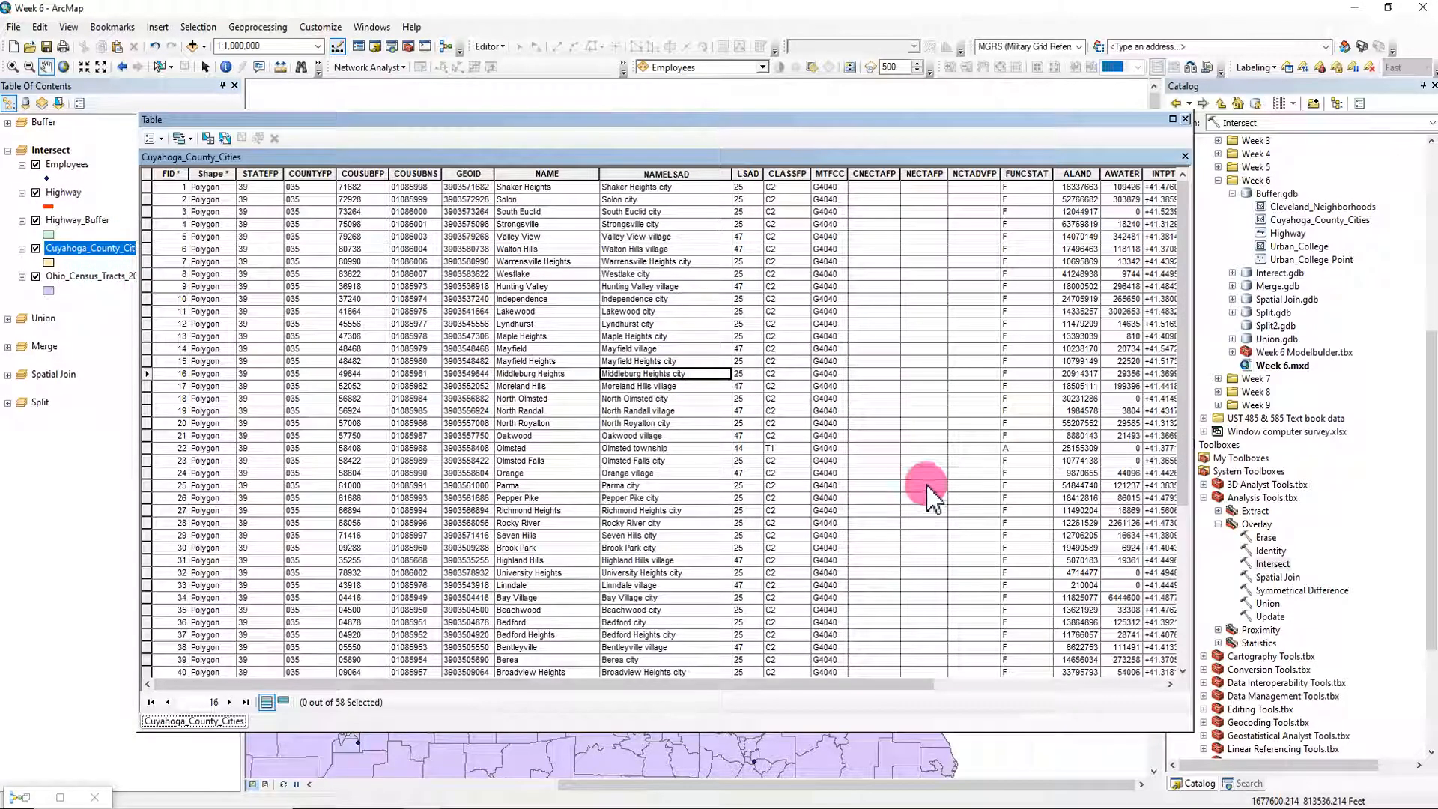
left_click(546, 173)
left_click_drag(892, 683, 1084, 693)
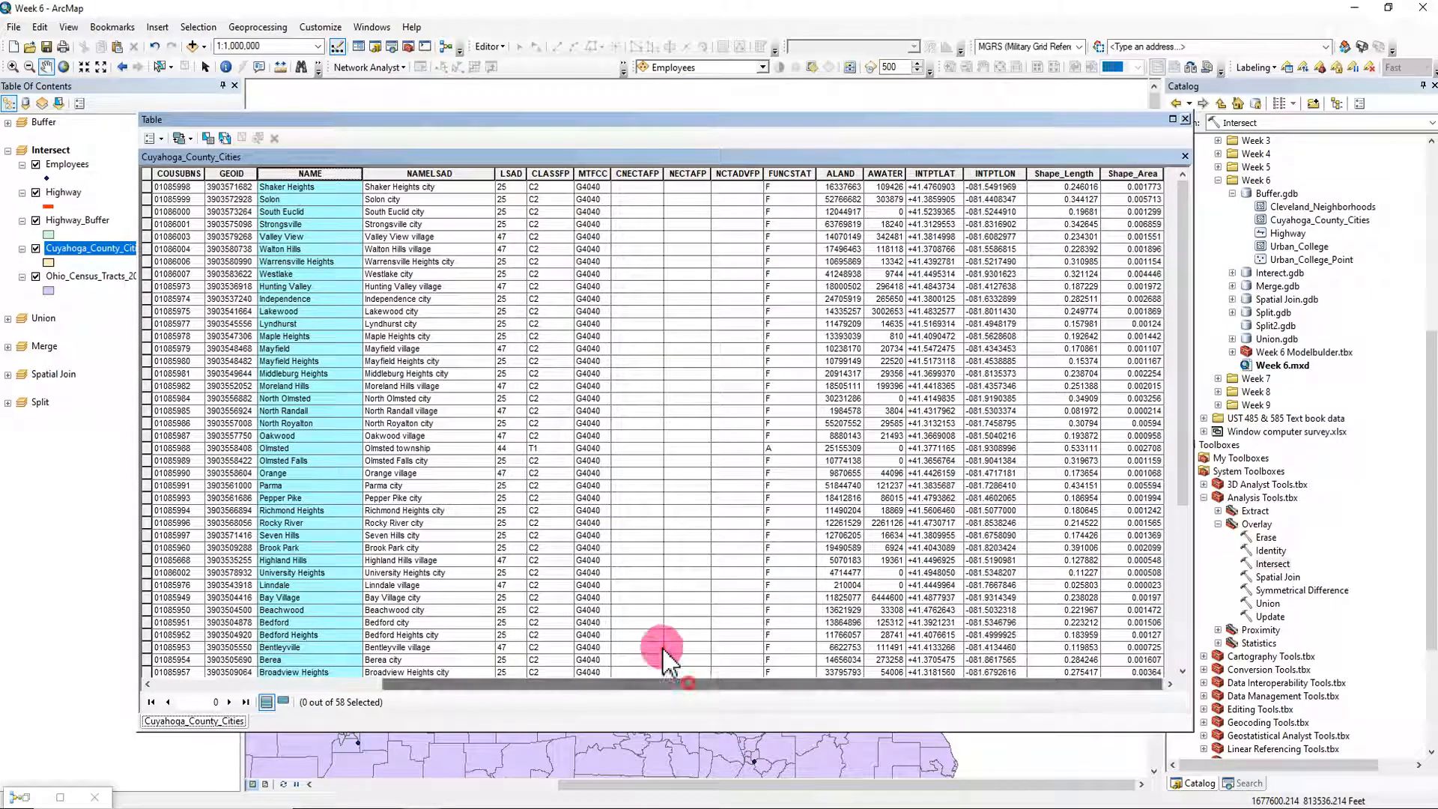
left_click(1186, 118)
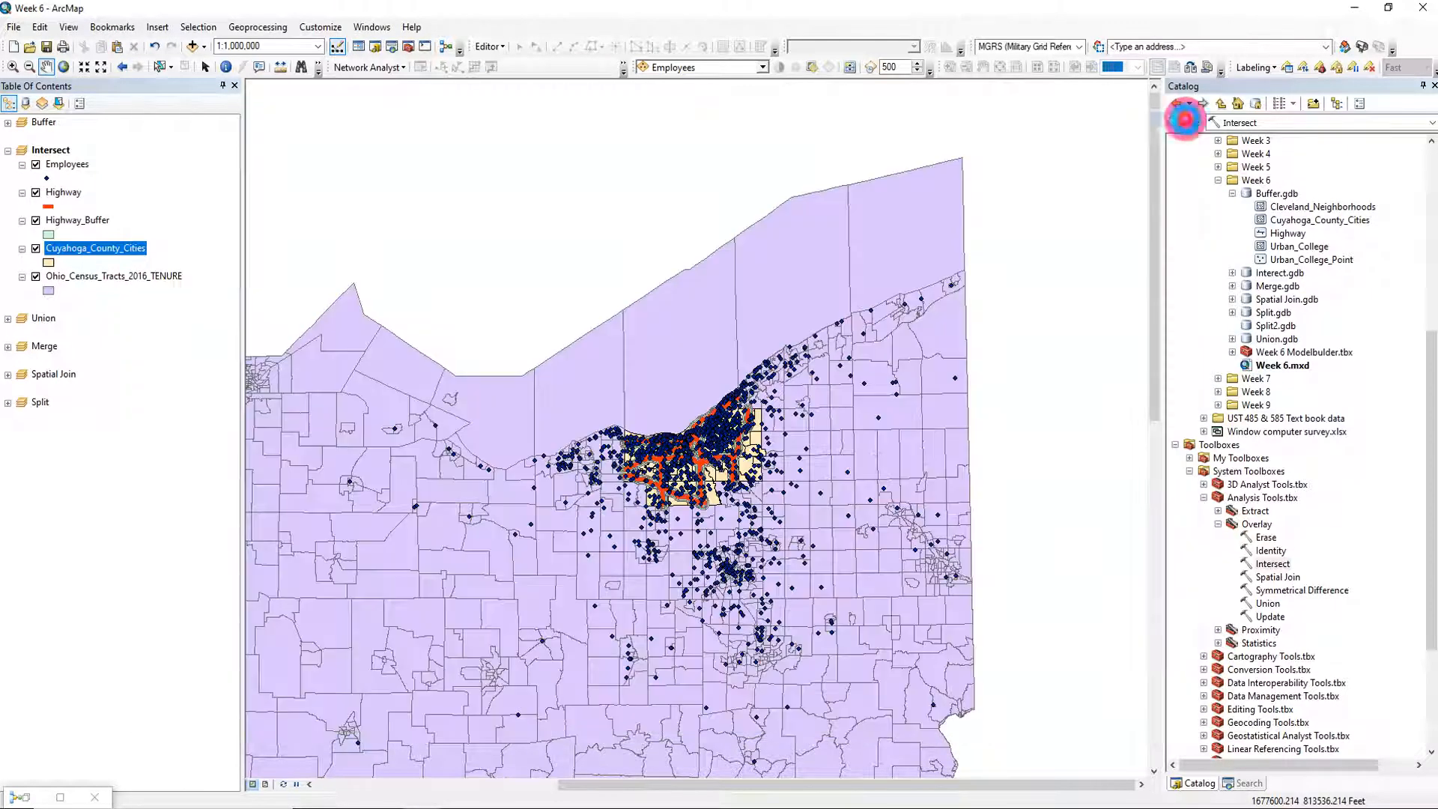
Step: Examine the TOTAL, OWNER and RENTER fields in the Ohio_Census_Tracts_2016_TENURE attribute table and close it
right_click(166, 280)
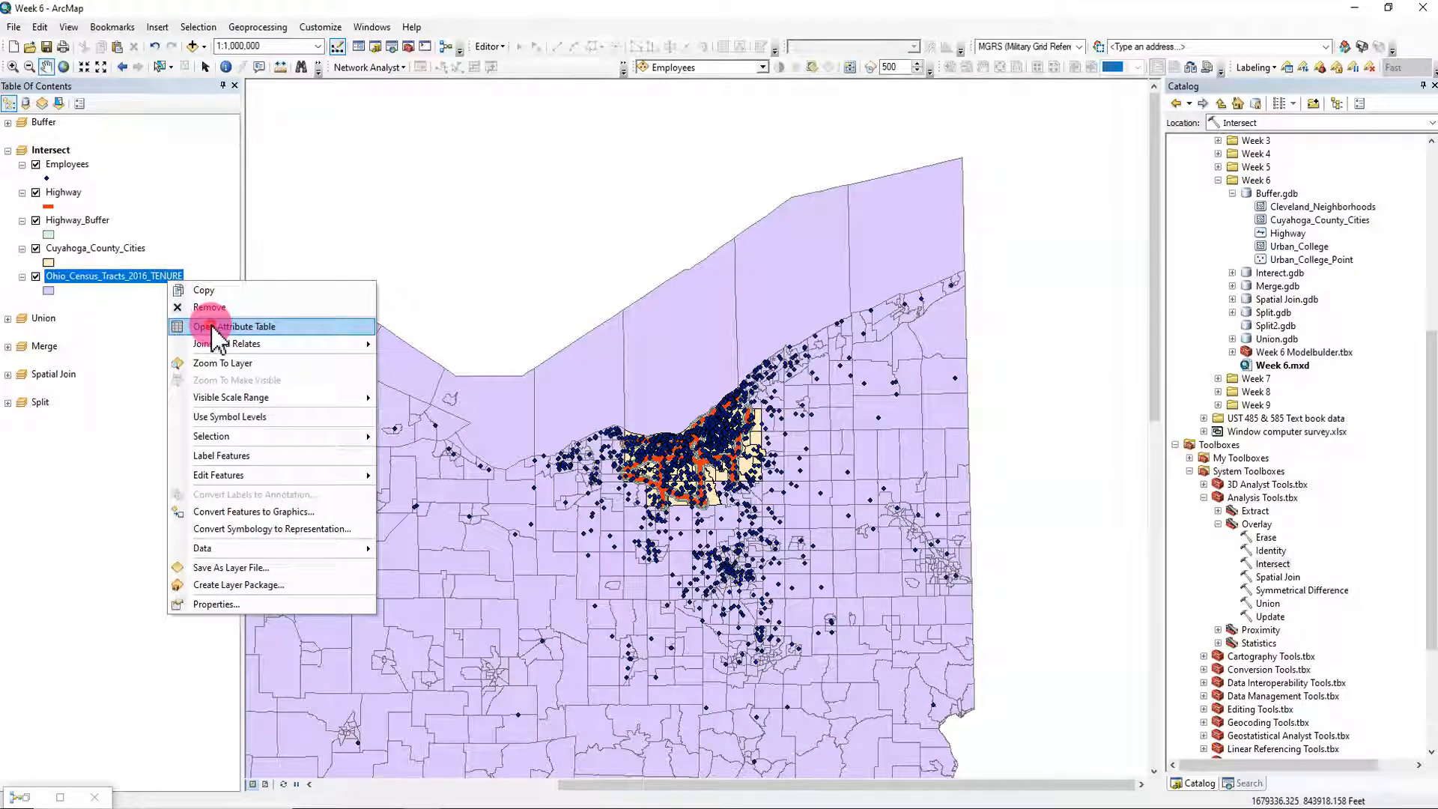
left_click(215, 329)
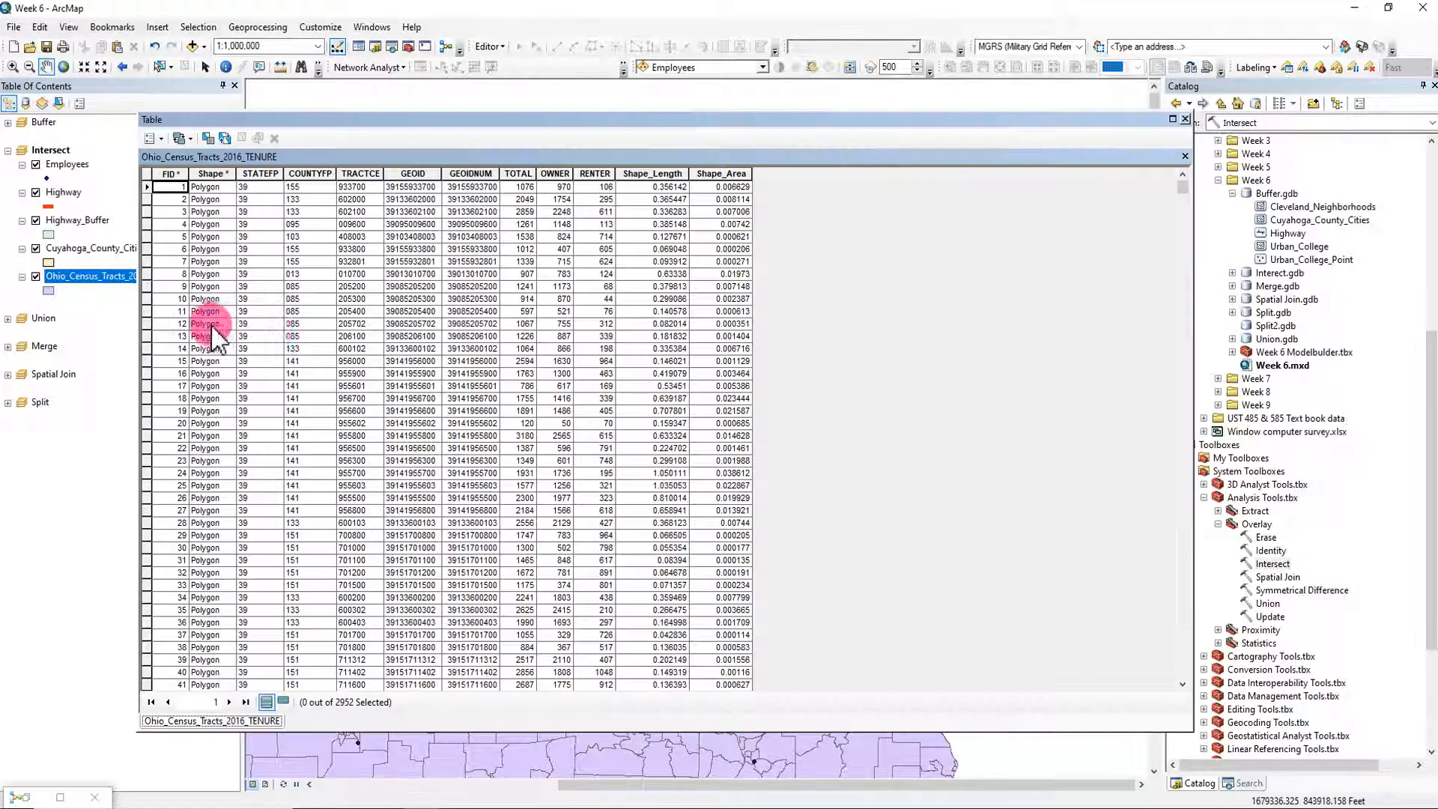
left_click(522, 166)
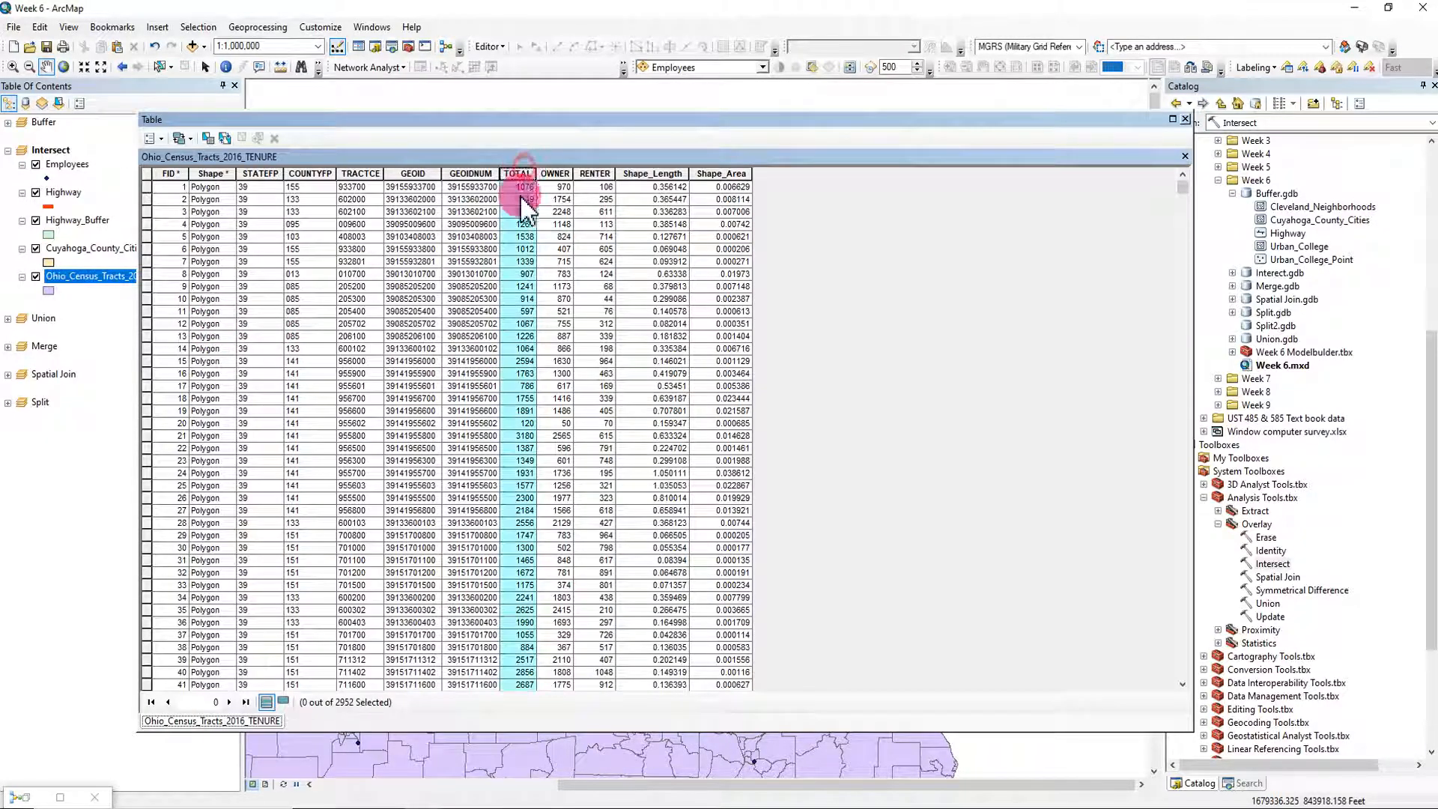
left_click(550, 172)
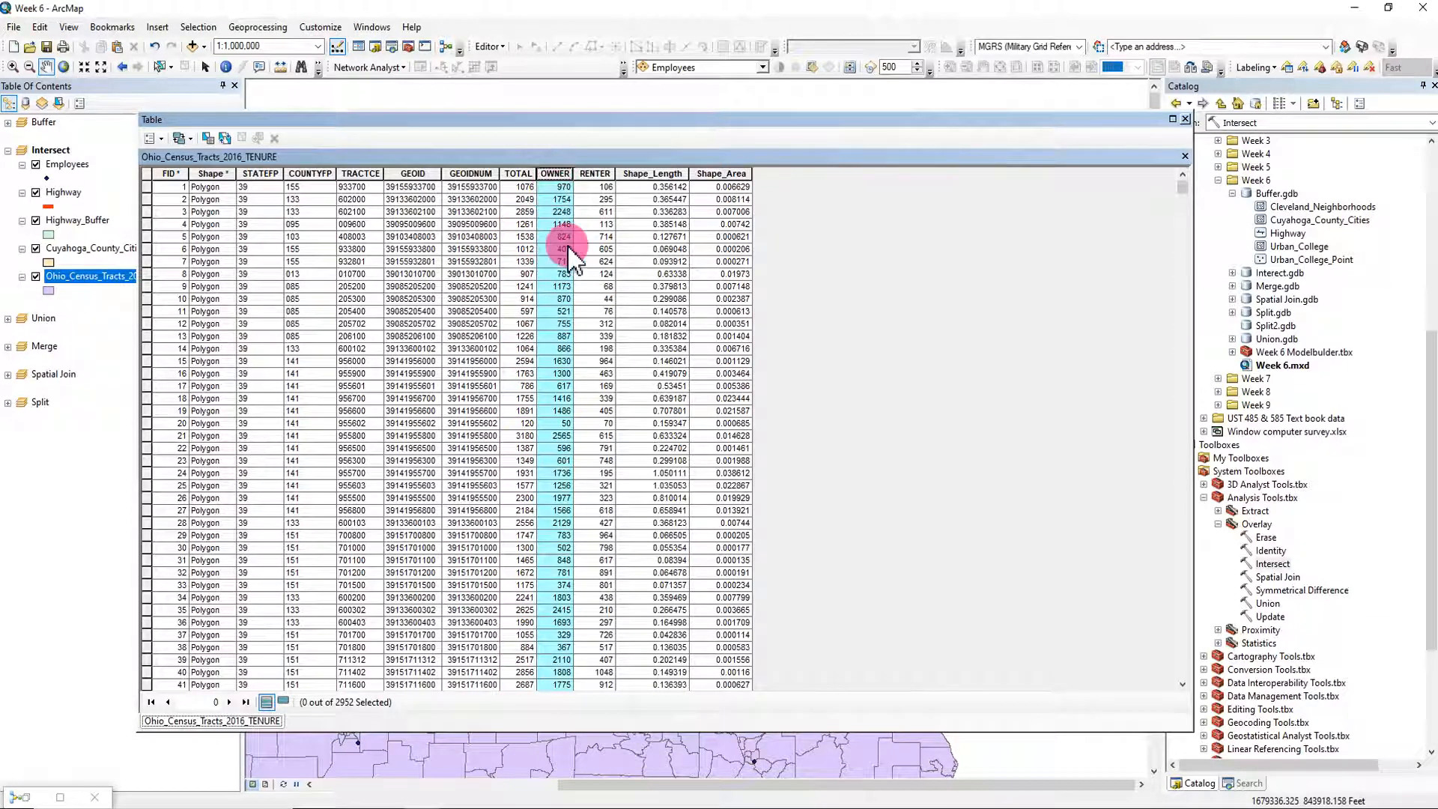
left_click(595, 172)
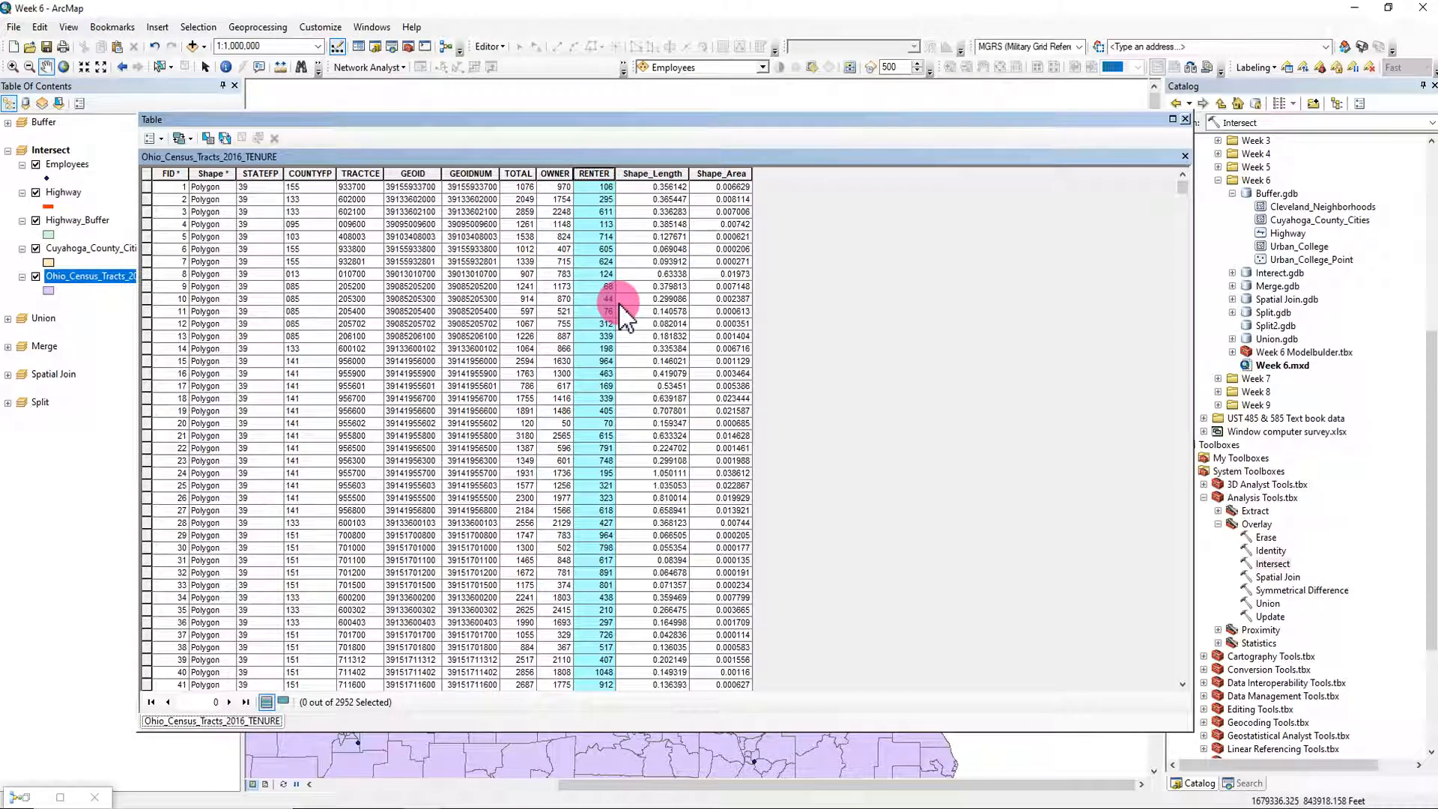
left_click(1185, 118)
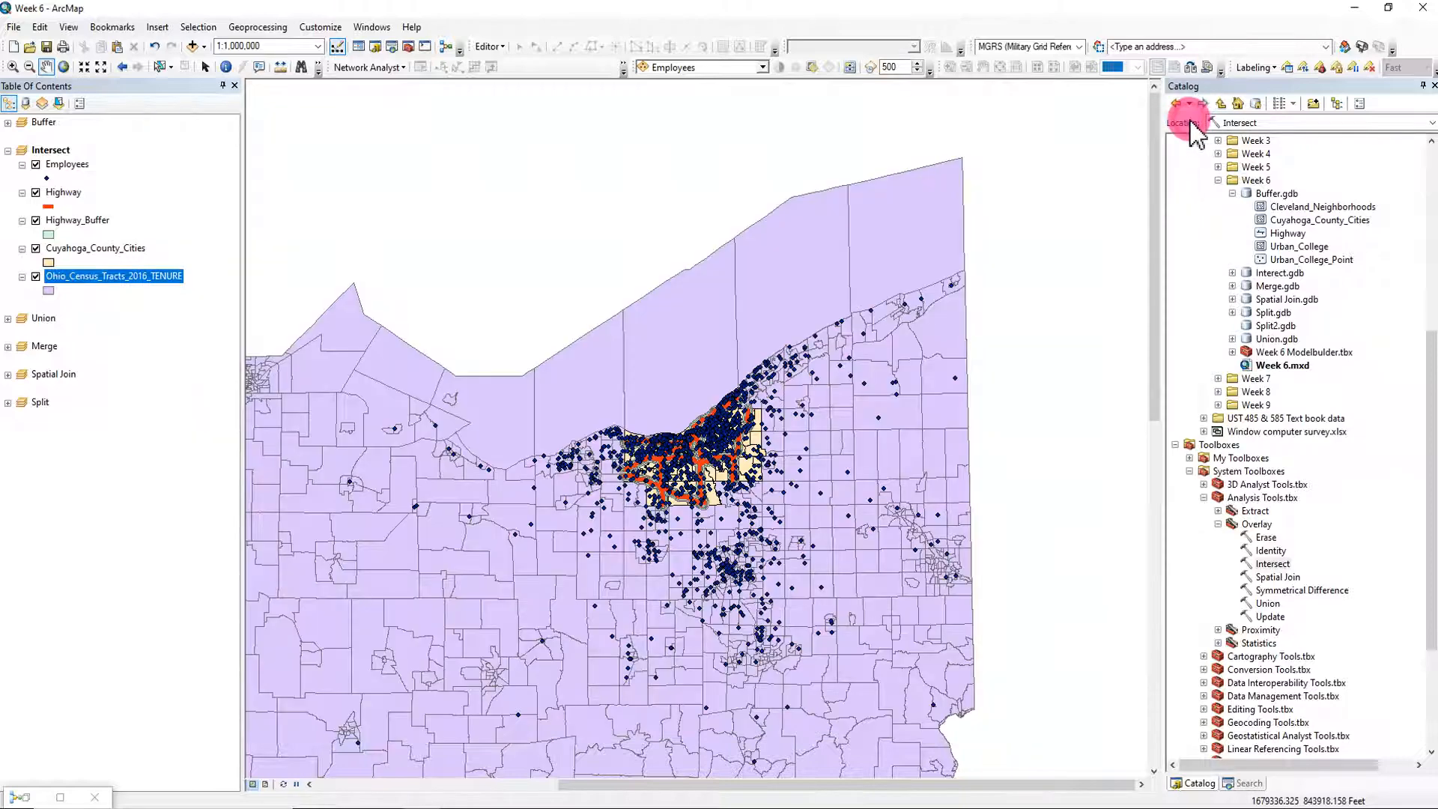
Step: Hide the Employees and Highway layers on the map of Cuyahoga County
scroll(674, 468, "up", 2)
scroll(674, 470, "up", 2)
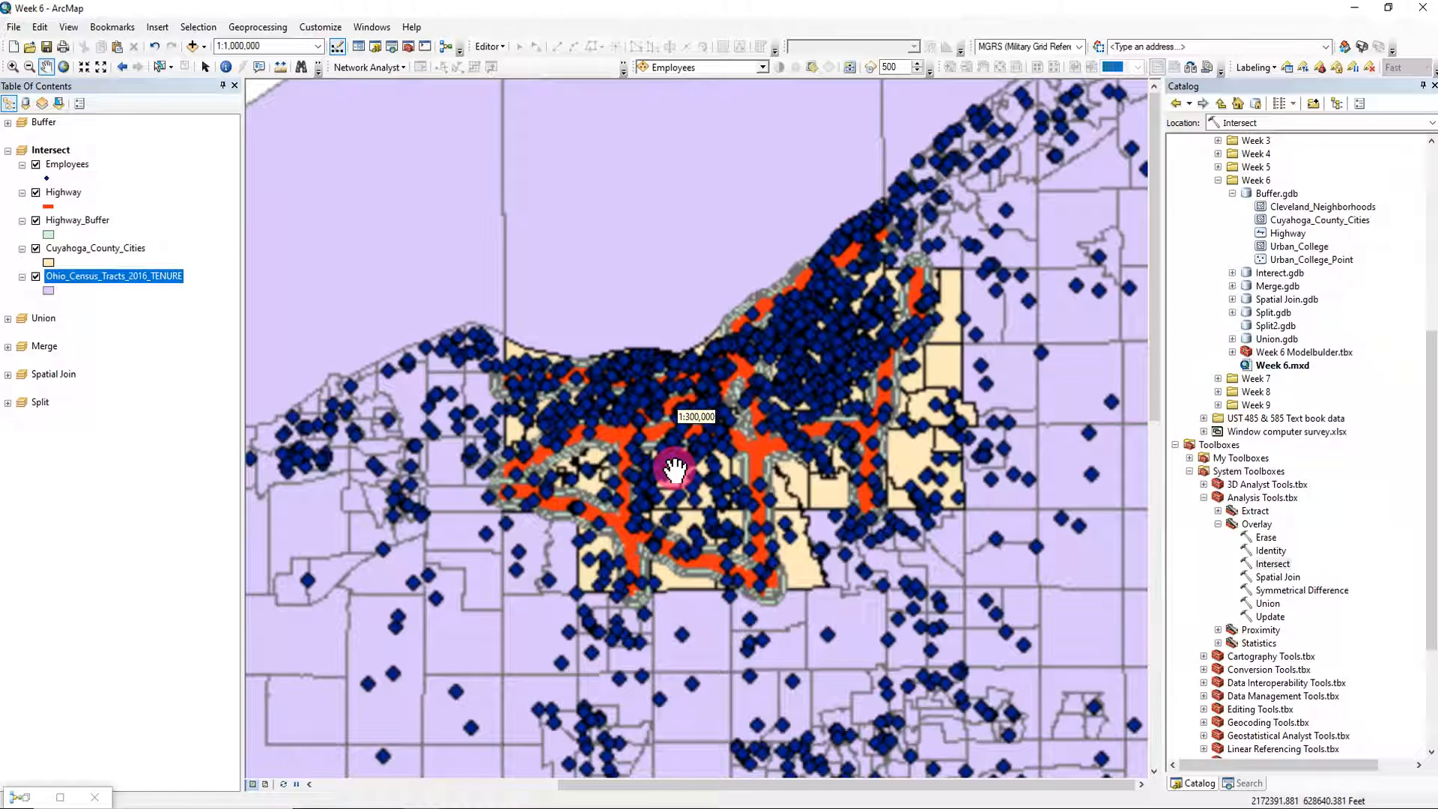
scroll(749, 461, "up", 2)
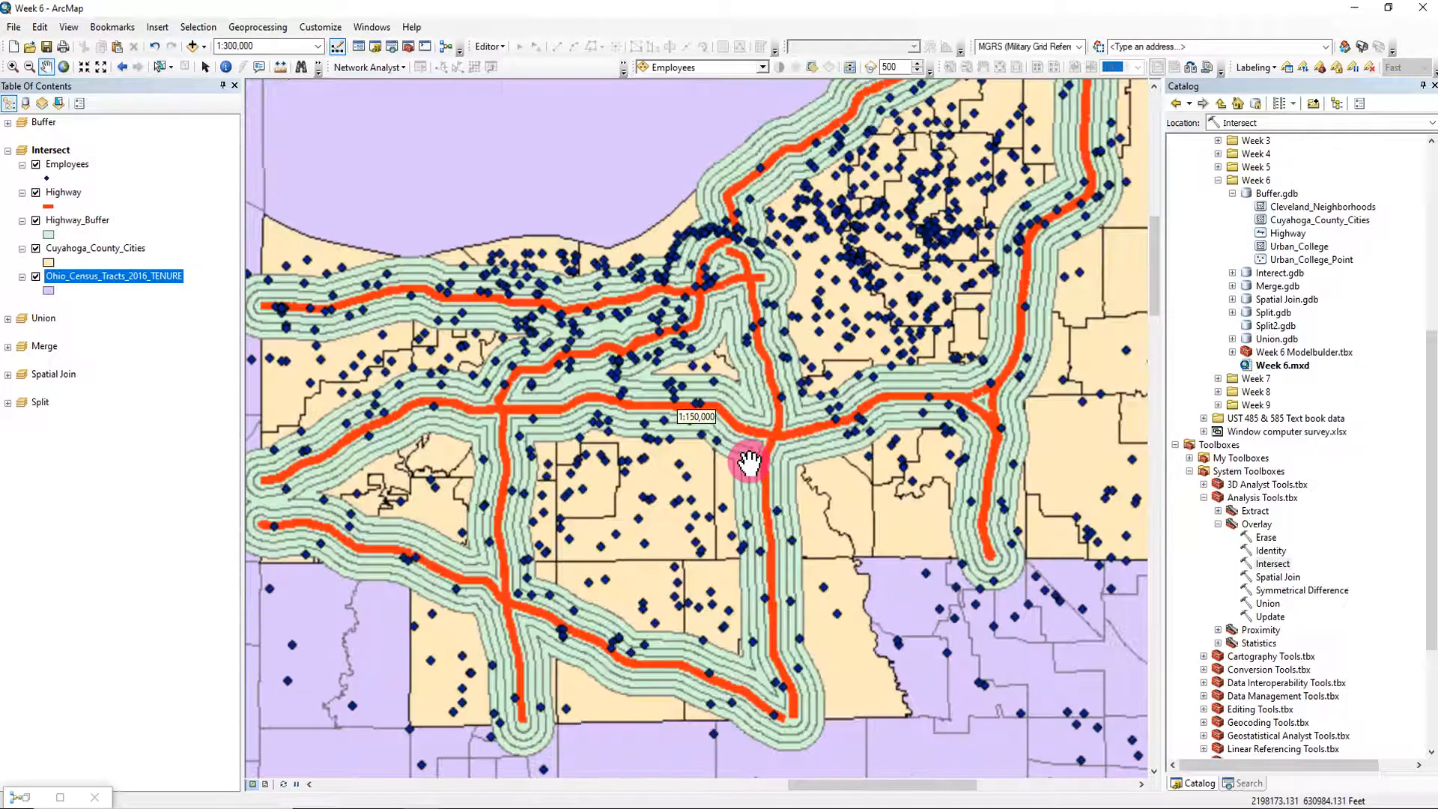
scroll(749, 461, "down", 1)
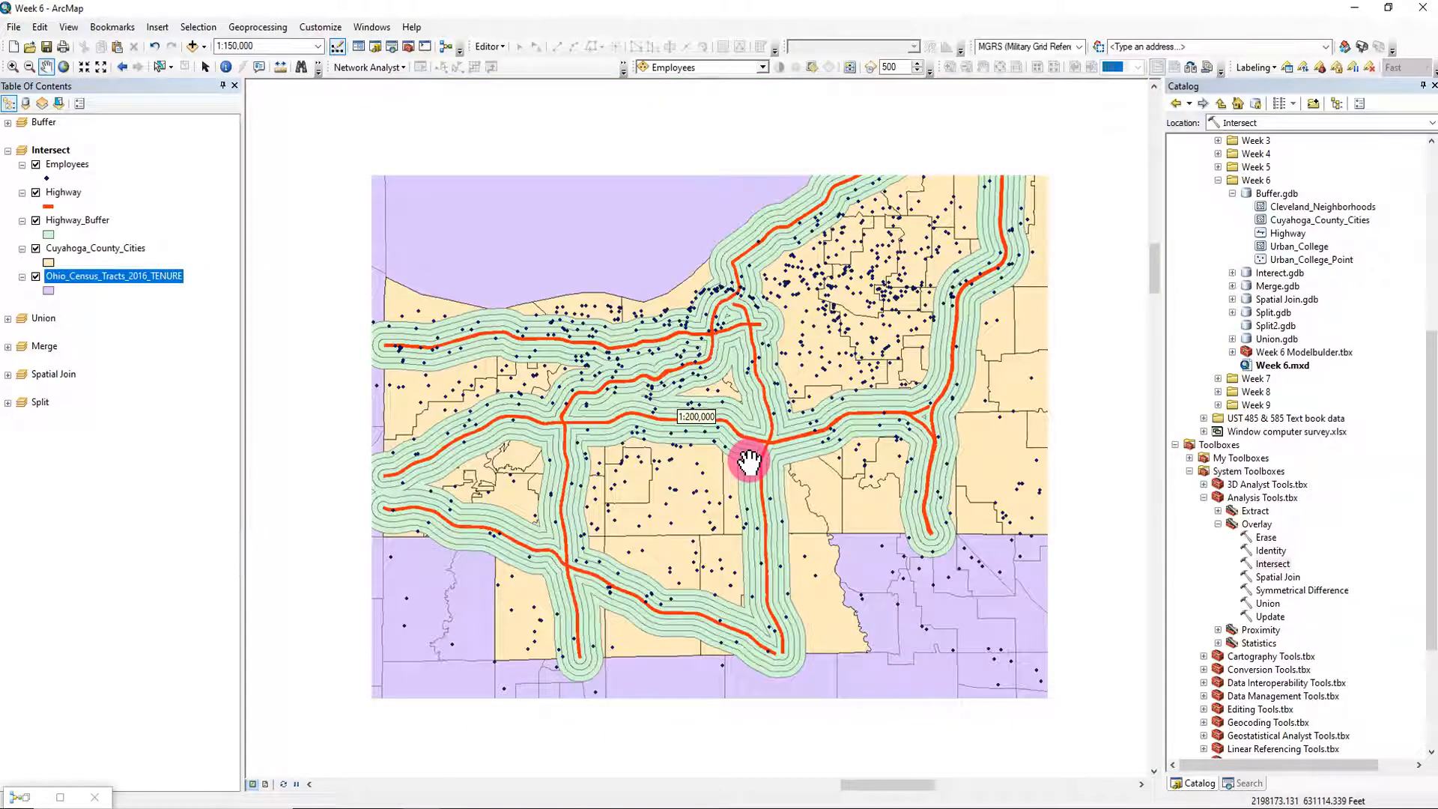
left_click(39, 164)
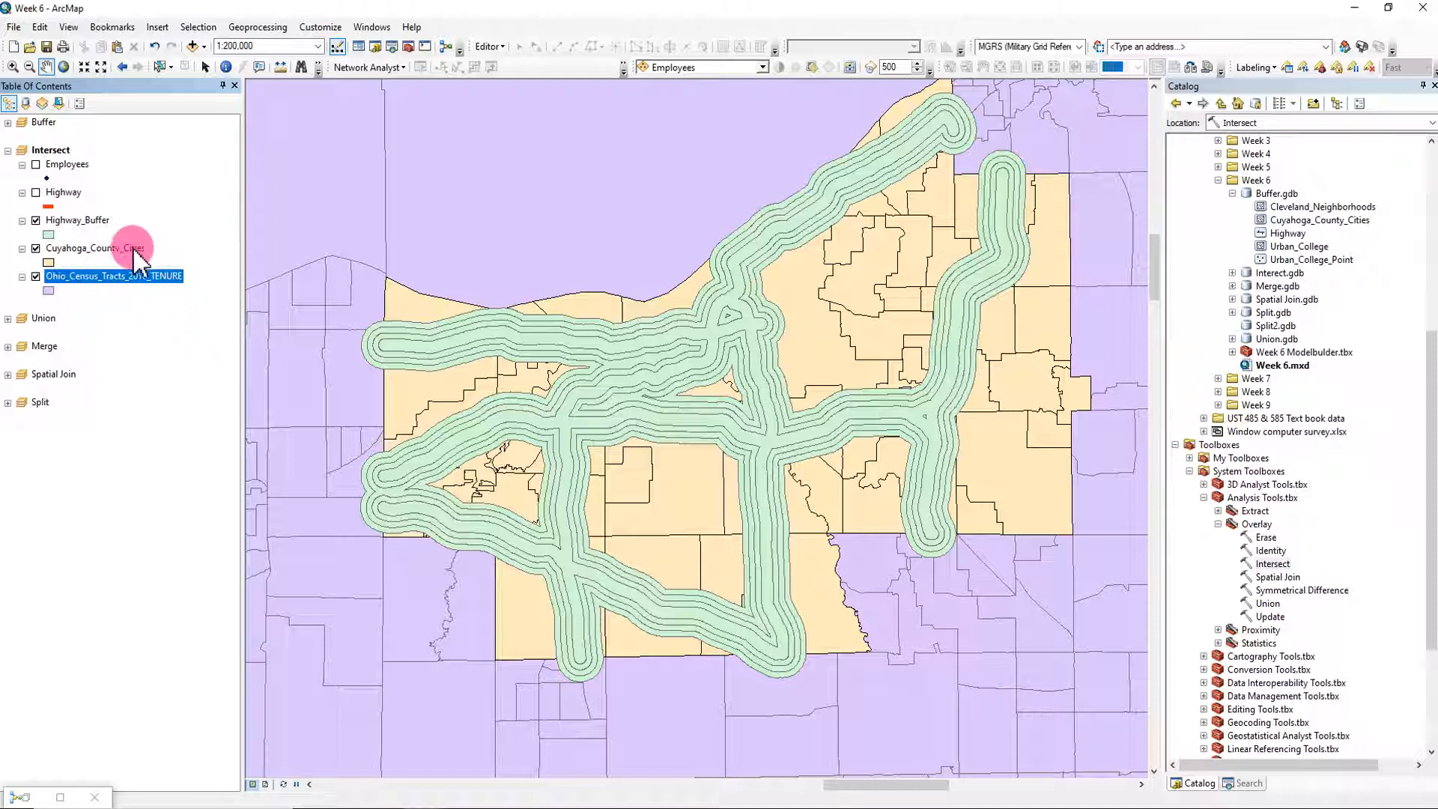
Step: Examine the distance field in the Highway_Buffer attribute table and close the table
right_click(92, 223)
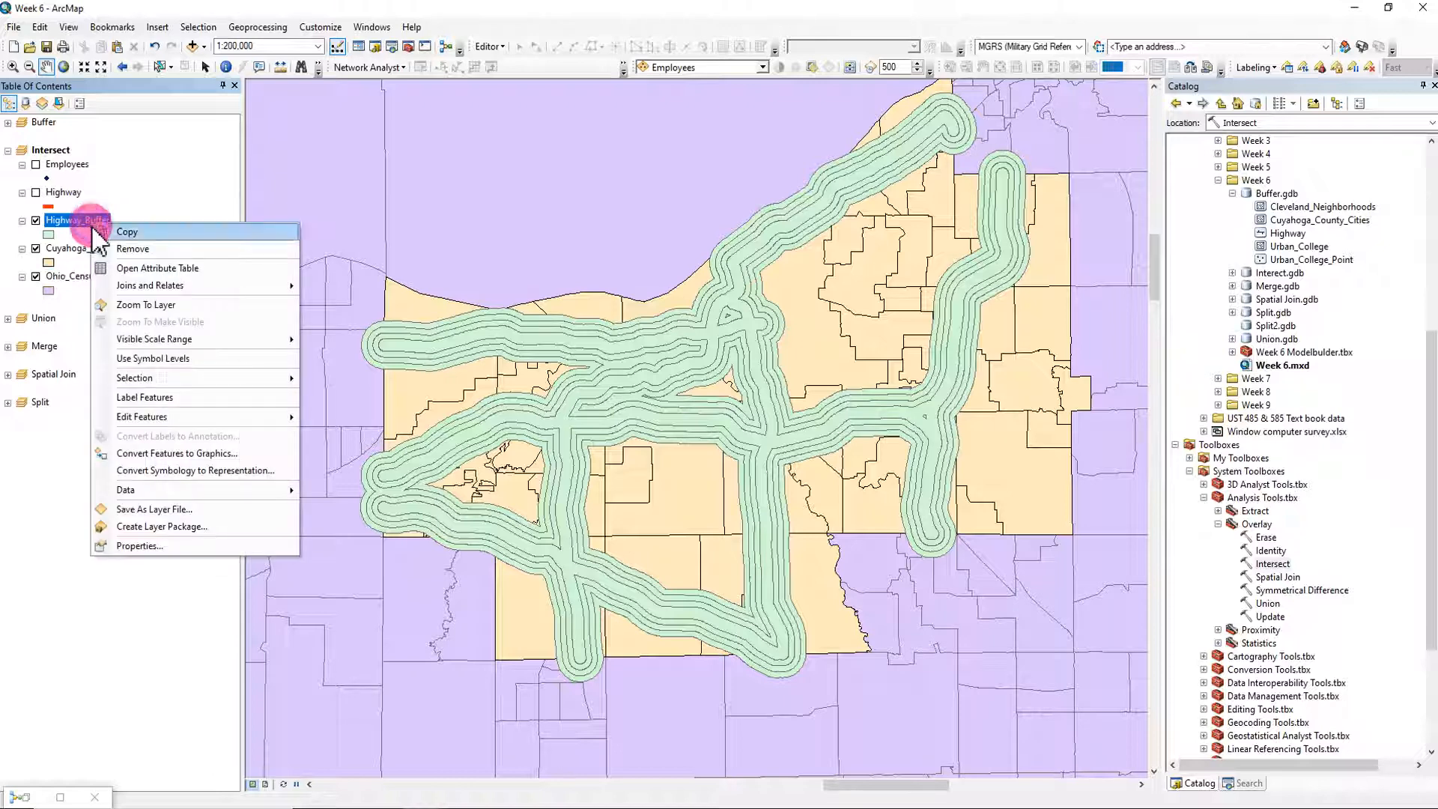
left_click(150, 266)
left_click(289, 174)
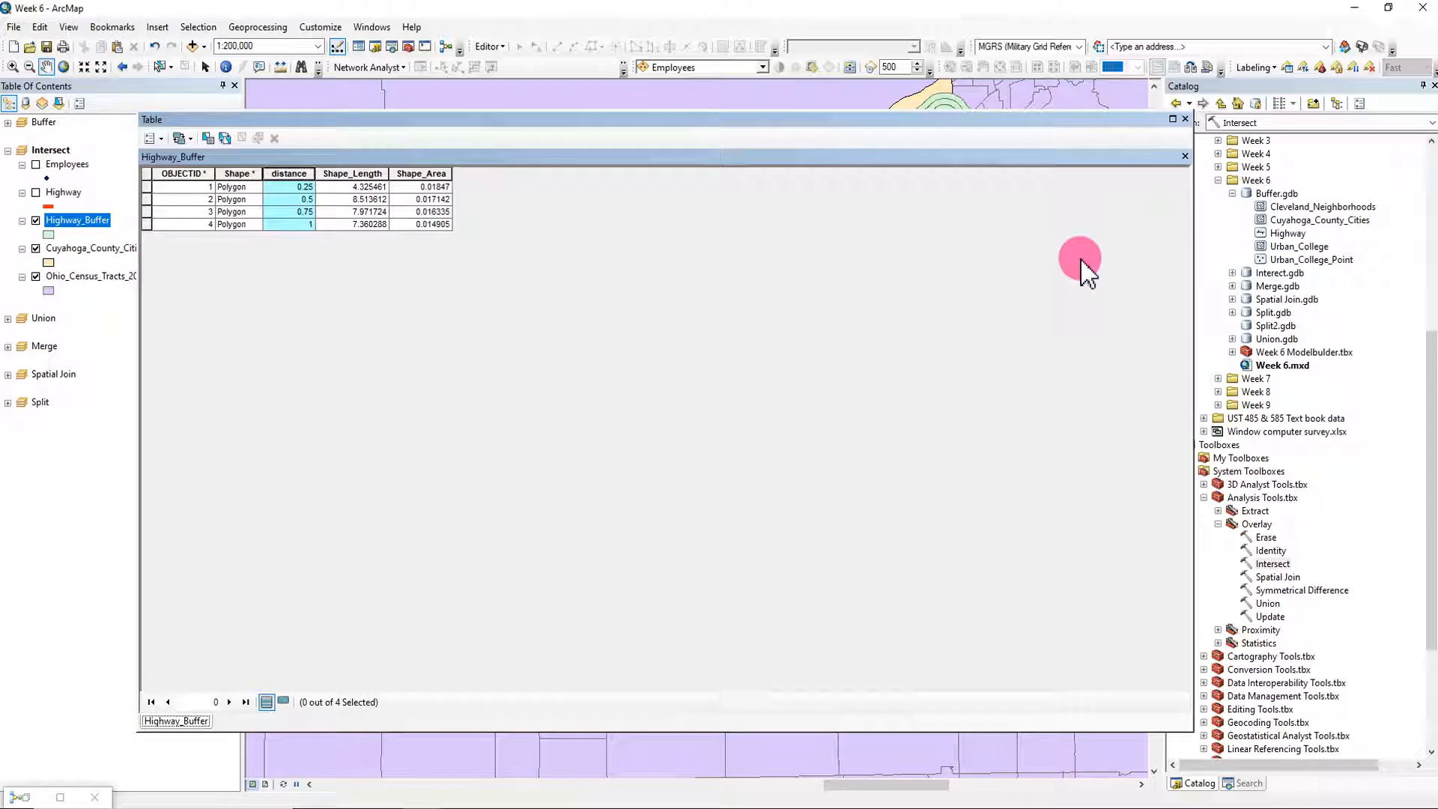
left_click(1185, 119)
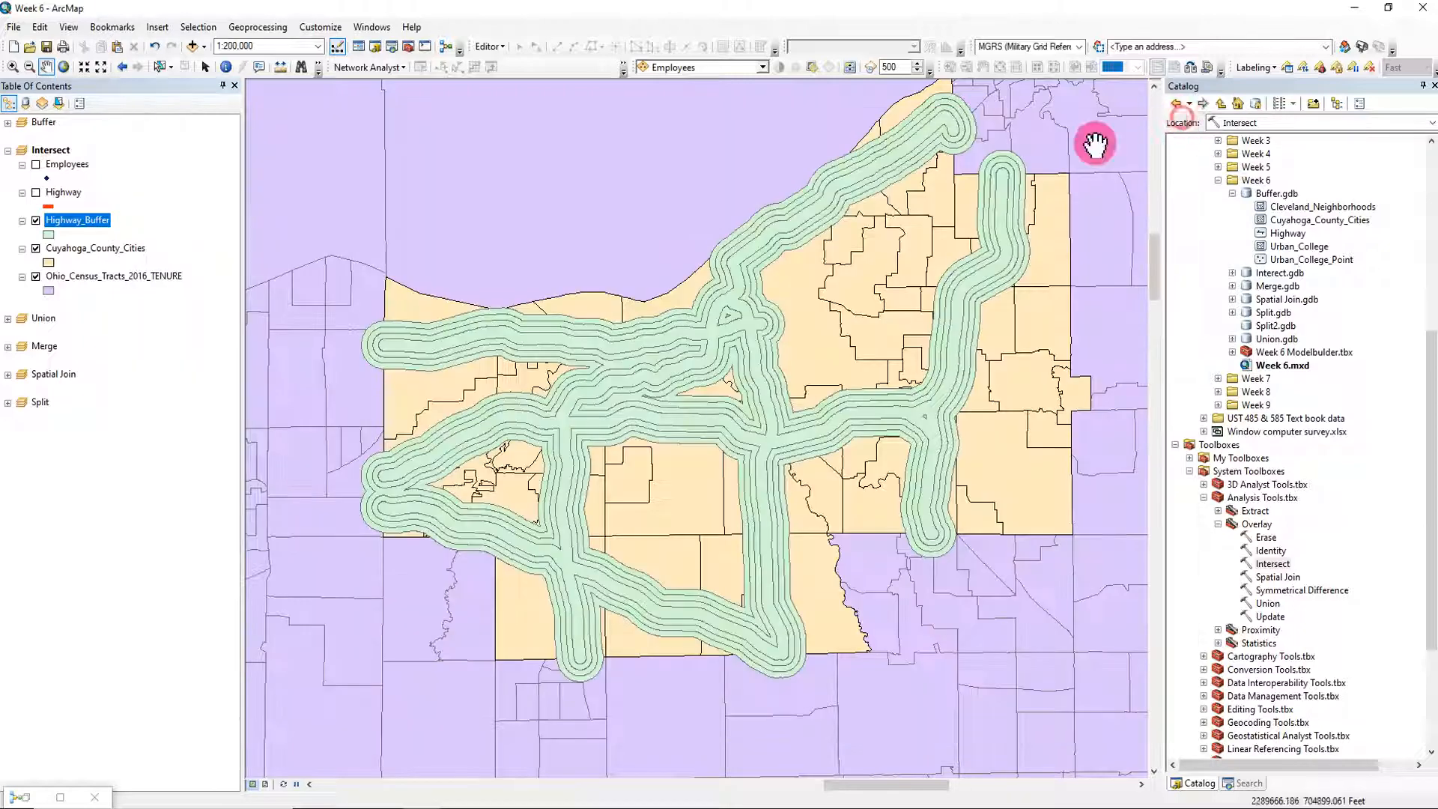
Step: Reopen the Cuyahoga_County_Cities attribute table and highlight the NAME field to identify the attribute to keep
left_click(114, 247)
right_click(114, 247)
left_click(186, 295)
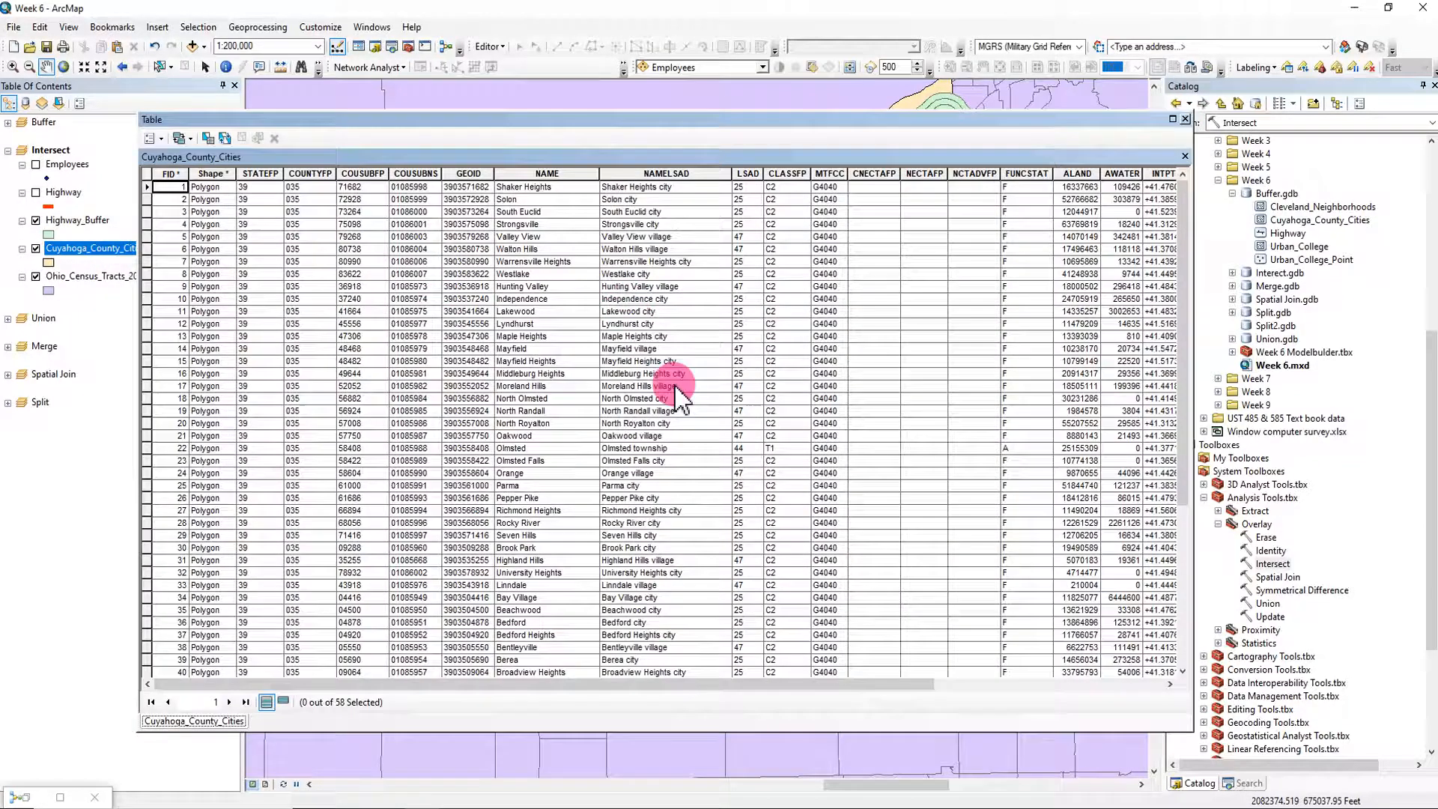
left_click(539, 173)
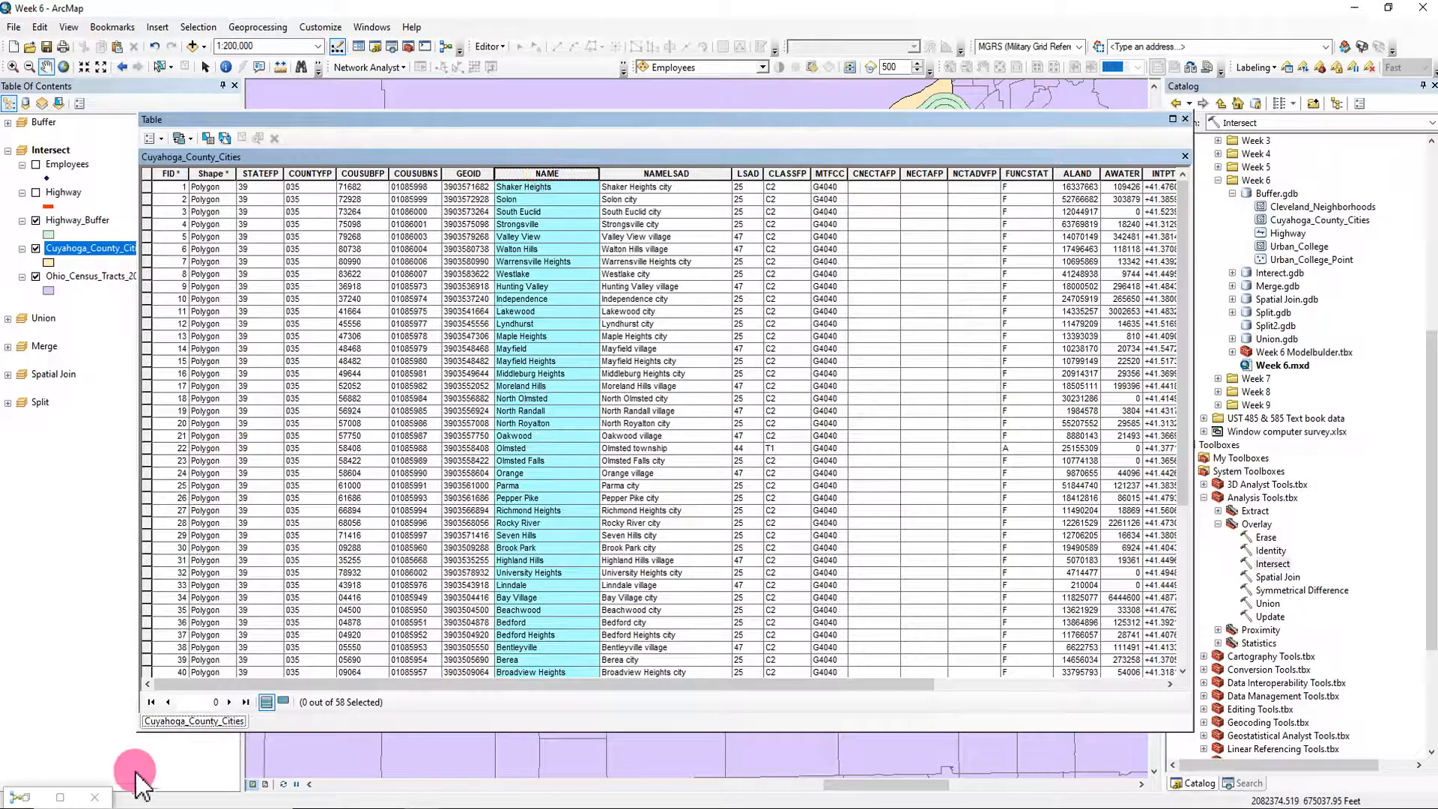
Step: Bring up the model window, move the attribute table clear of the search results, and search the tools for "delete field"
left_click(17, 794)
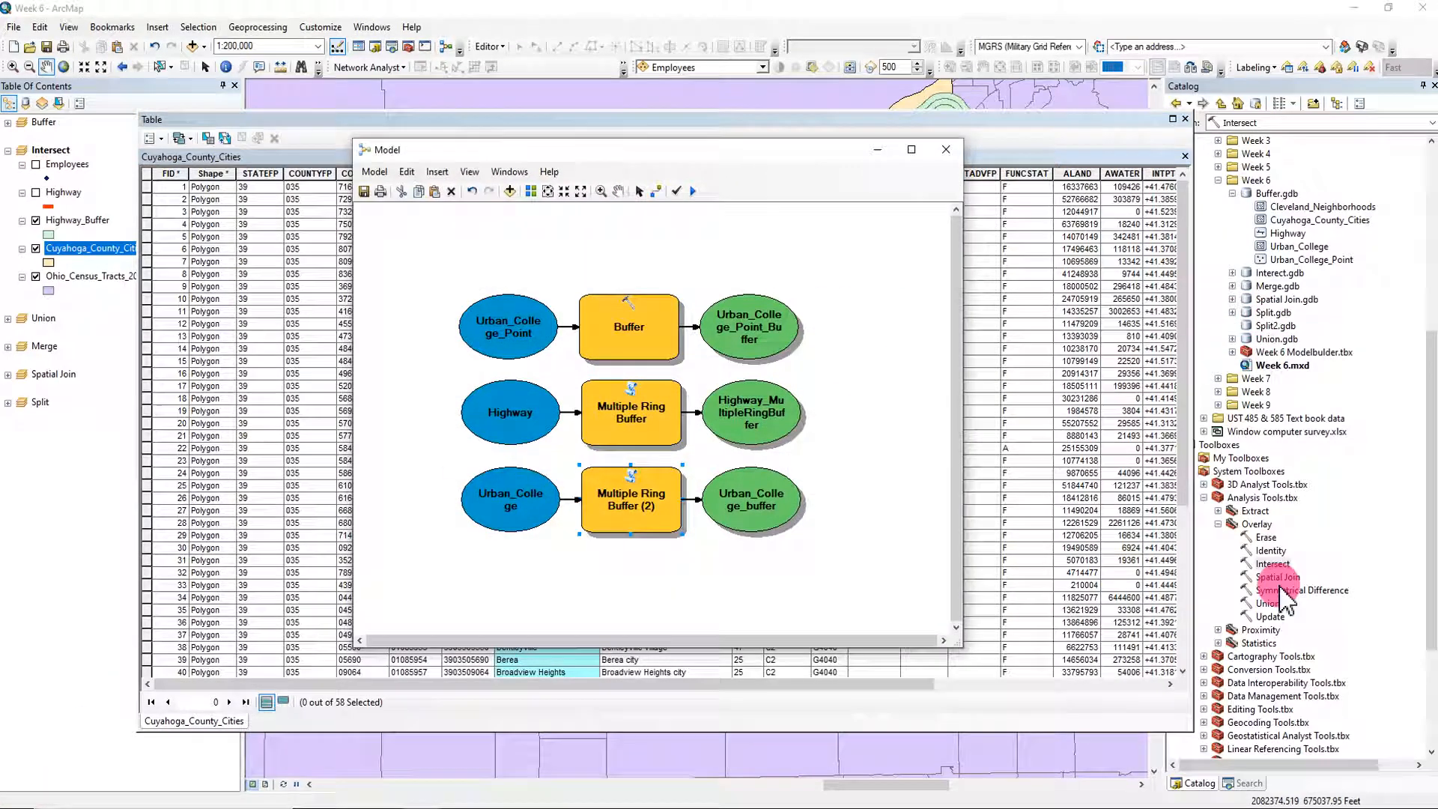
left_click(1244, 782)
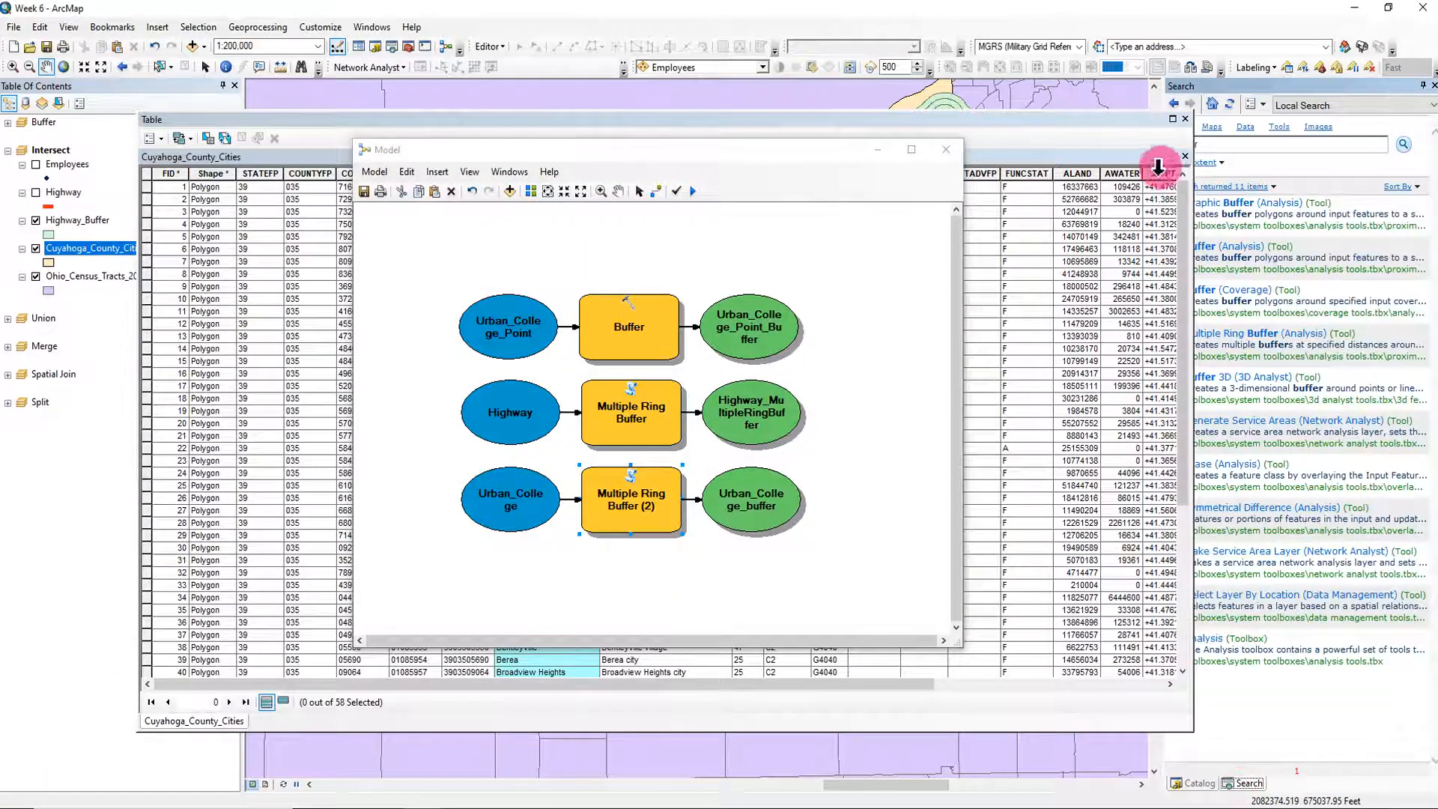
left_click_drag(1078, 119, 987, 118)
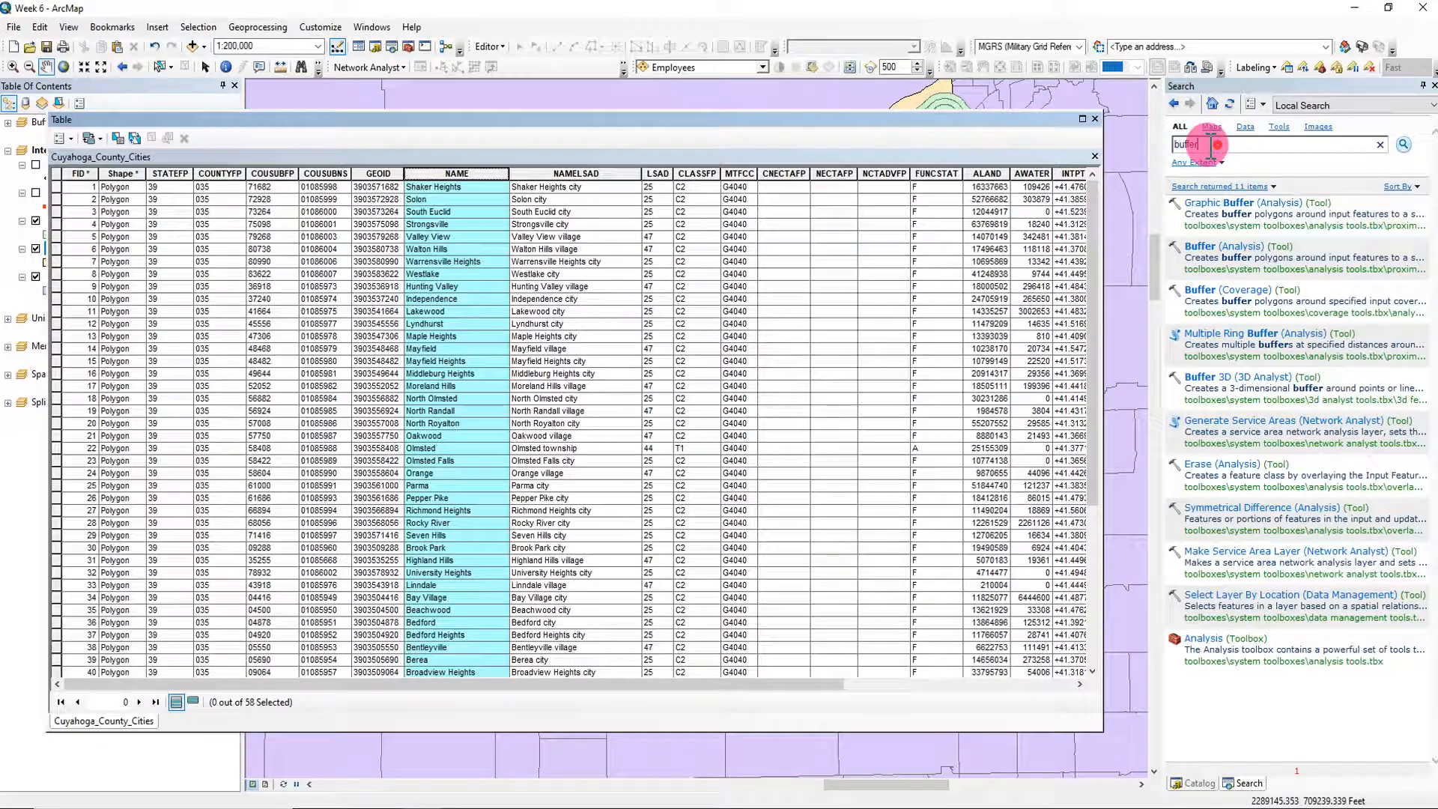
left_click_drag(1219, 145, 1112, 145)
type("delete field")
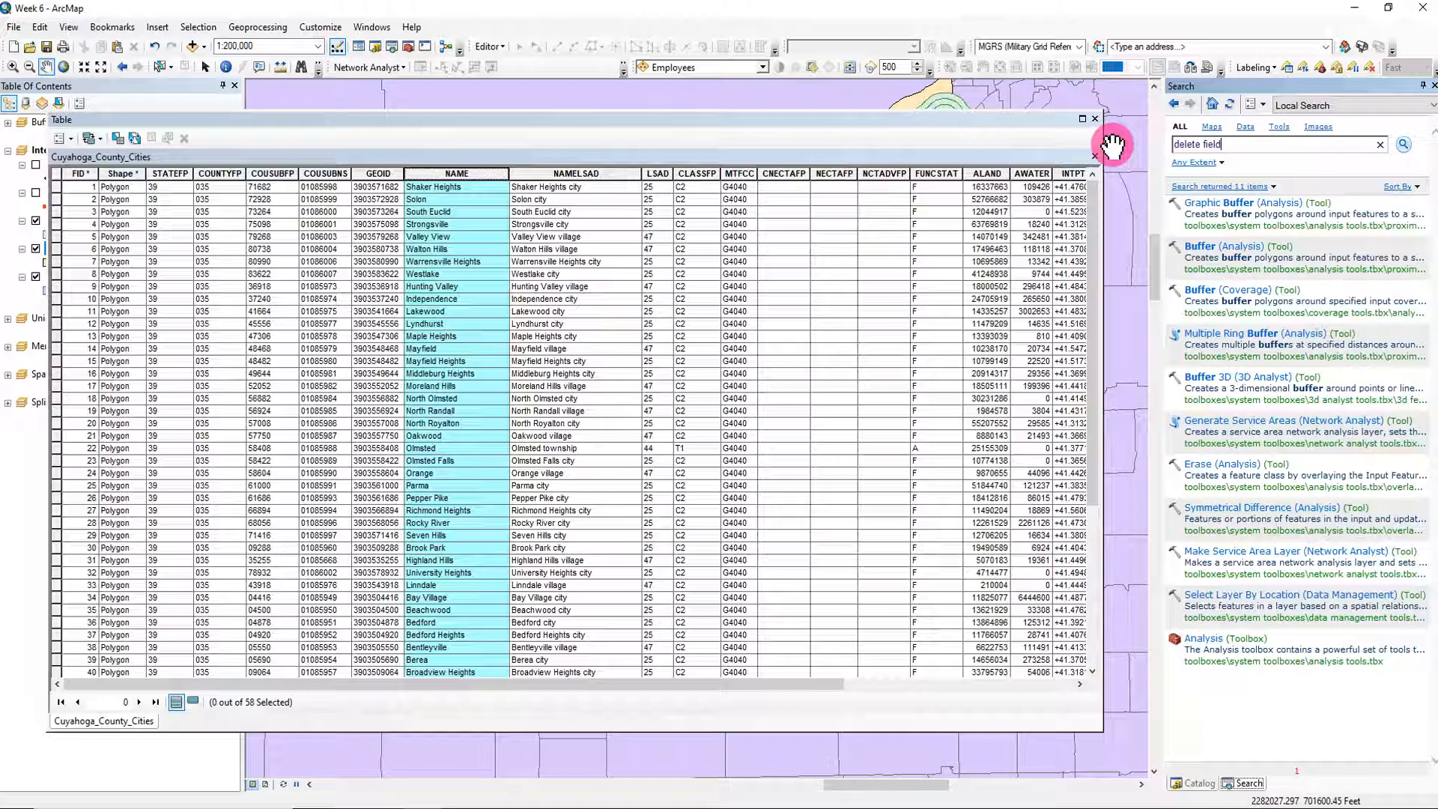
key("Return")
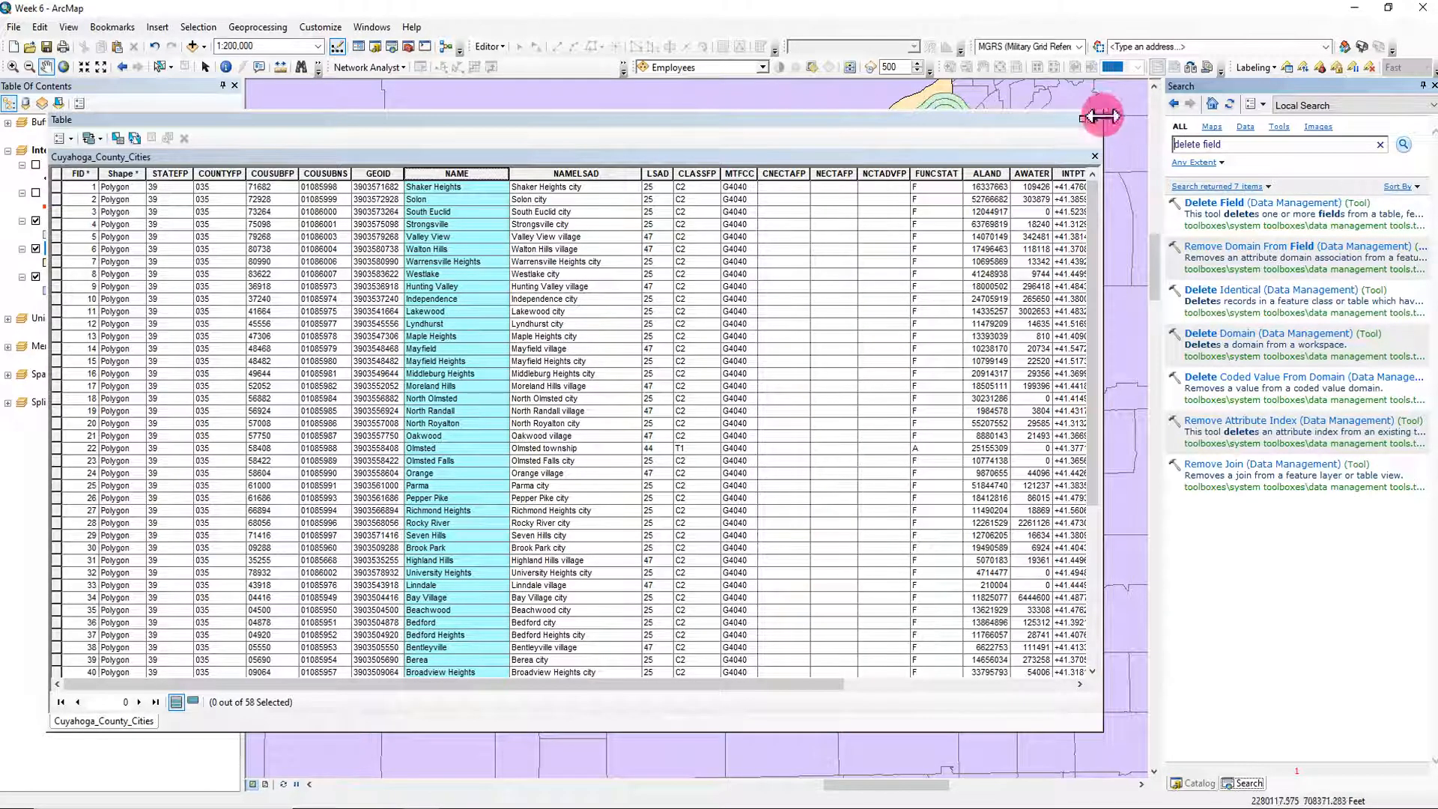
Step: Return to the model and delete all existing buffer processes, leaving an empty canvas
left_click_drag(1011, 116, 889, 186)
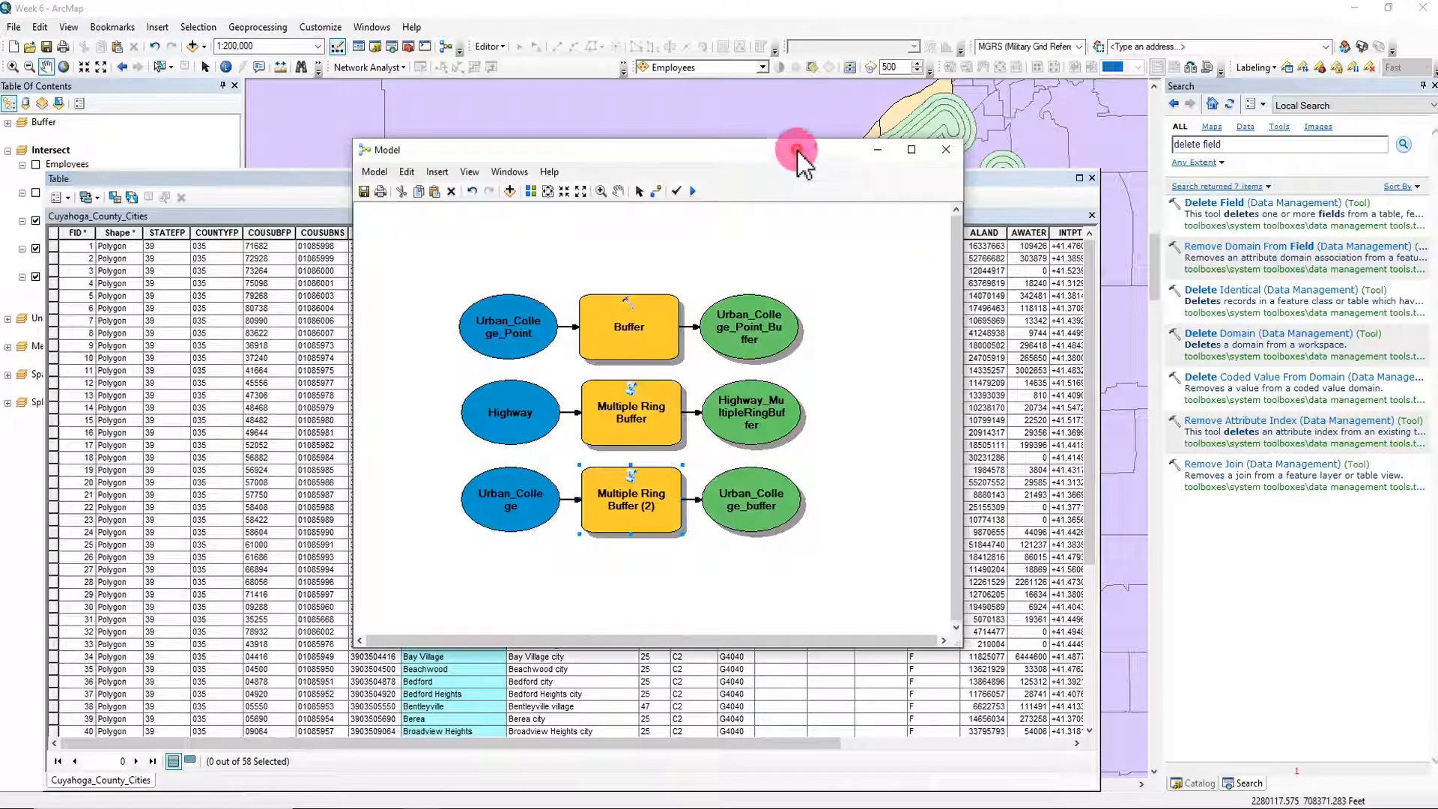
left_click_drag(880, 564, 469, 249)
key("Delete")
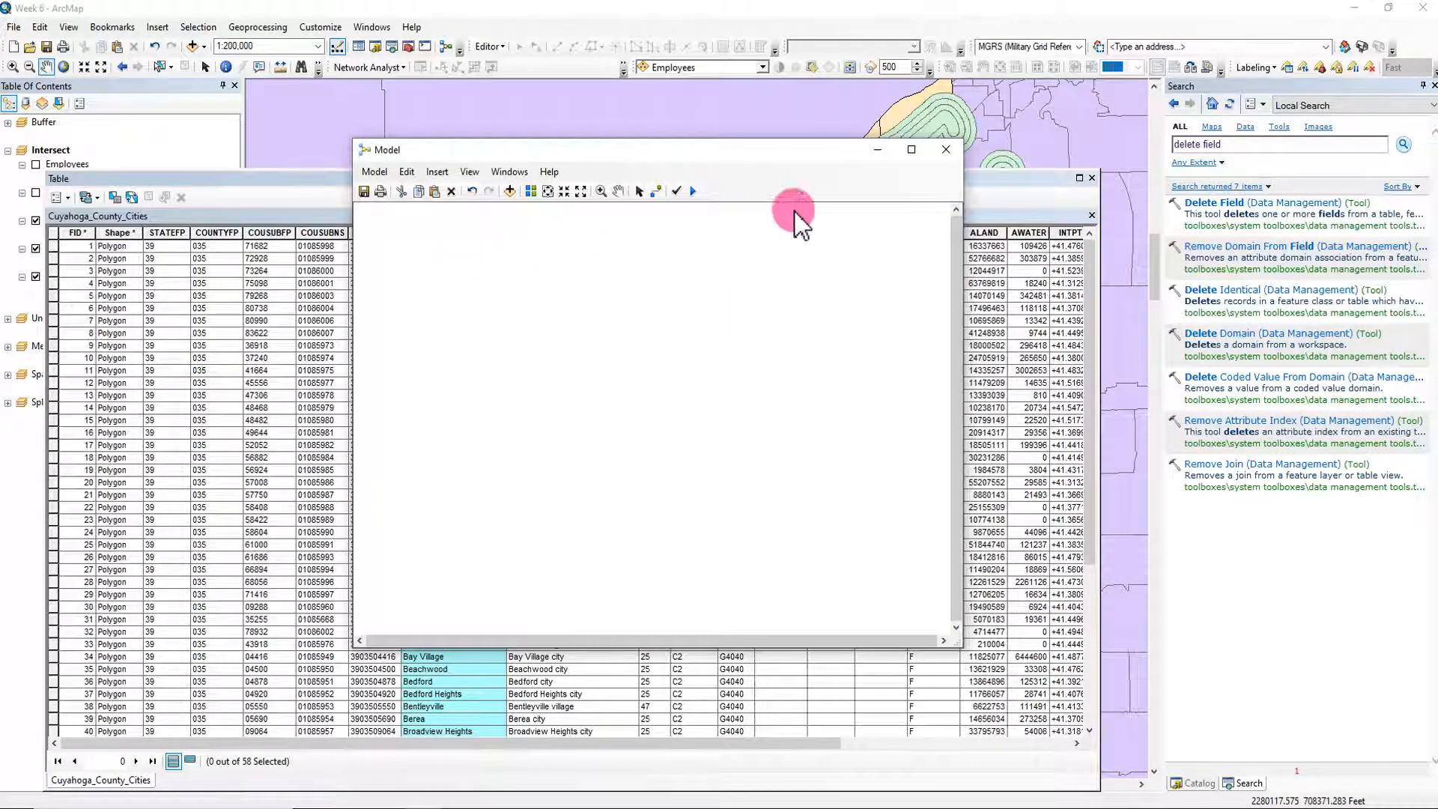
Step: Add the Delete Field tool to the empty model and arrange the model and attribute table windows so both can be used
left_click_drag(1229, 203, 689, 325)
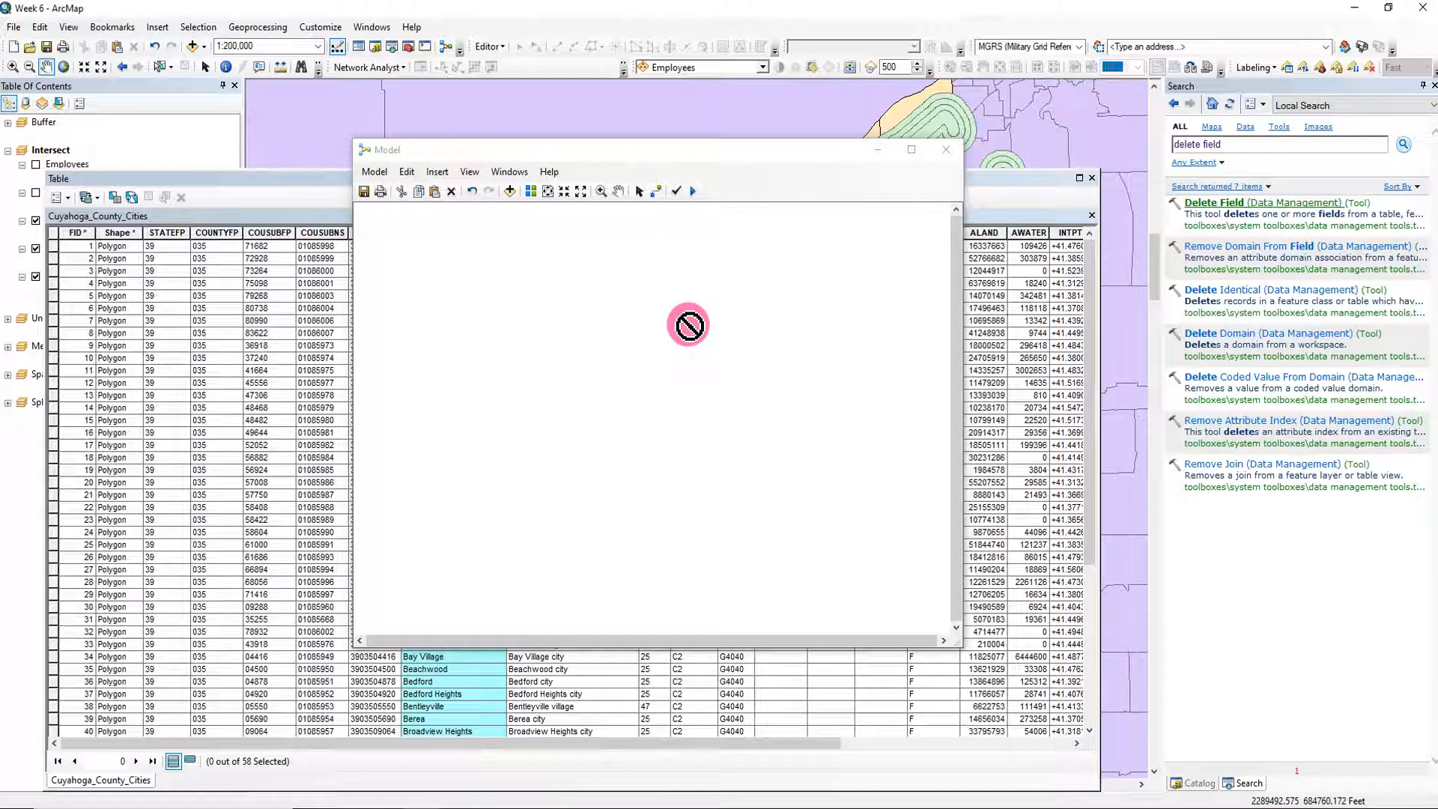
left_click_drag(689, 325, 690, 327)
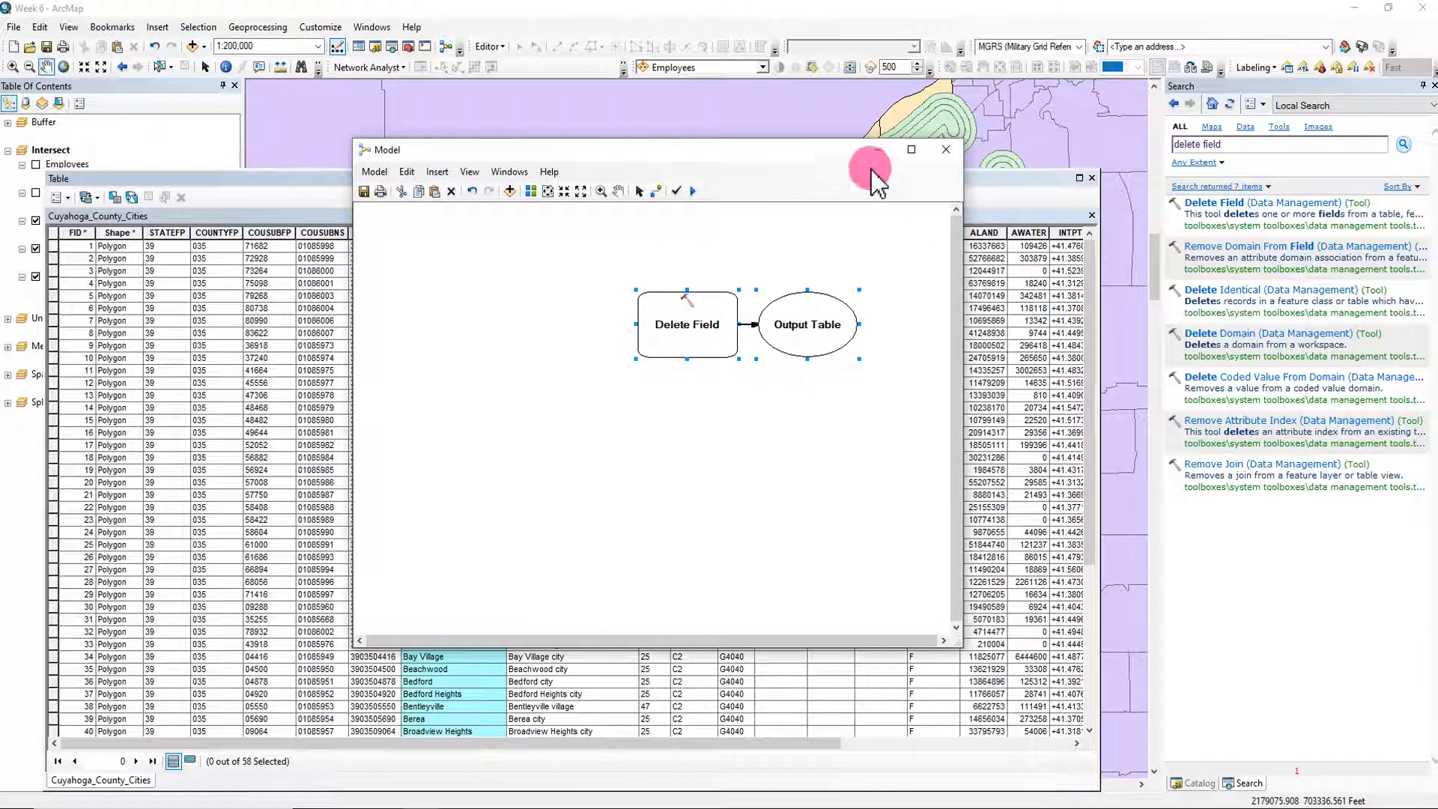
left_click_drag(823, 149, 1049, 262)
left_click_drag(519, 175, 496, 76)
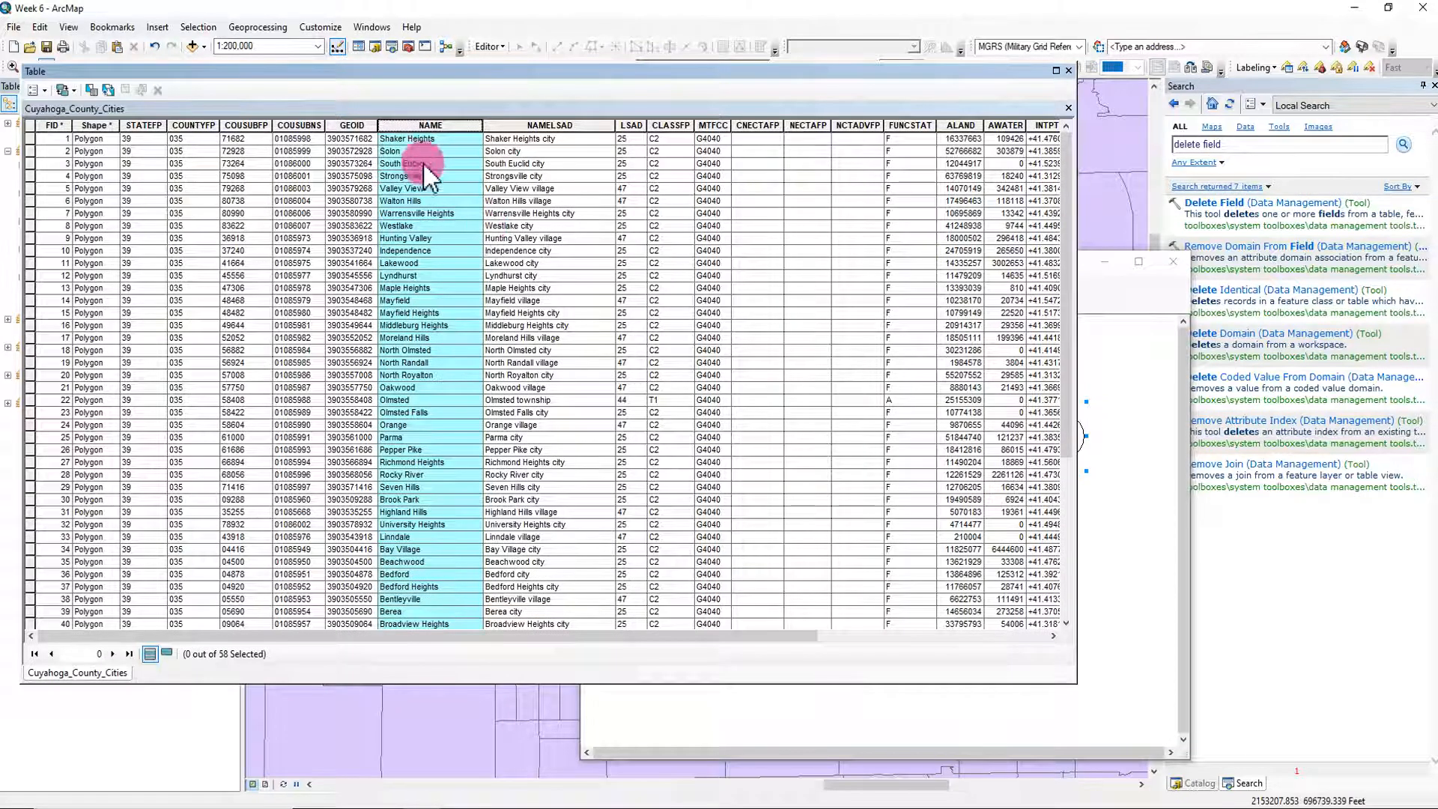
Step: Highlight the GEOID and NAME fields in the Cuyahoga_County_Cities table and review its remaining columns
left_click(352, 125)
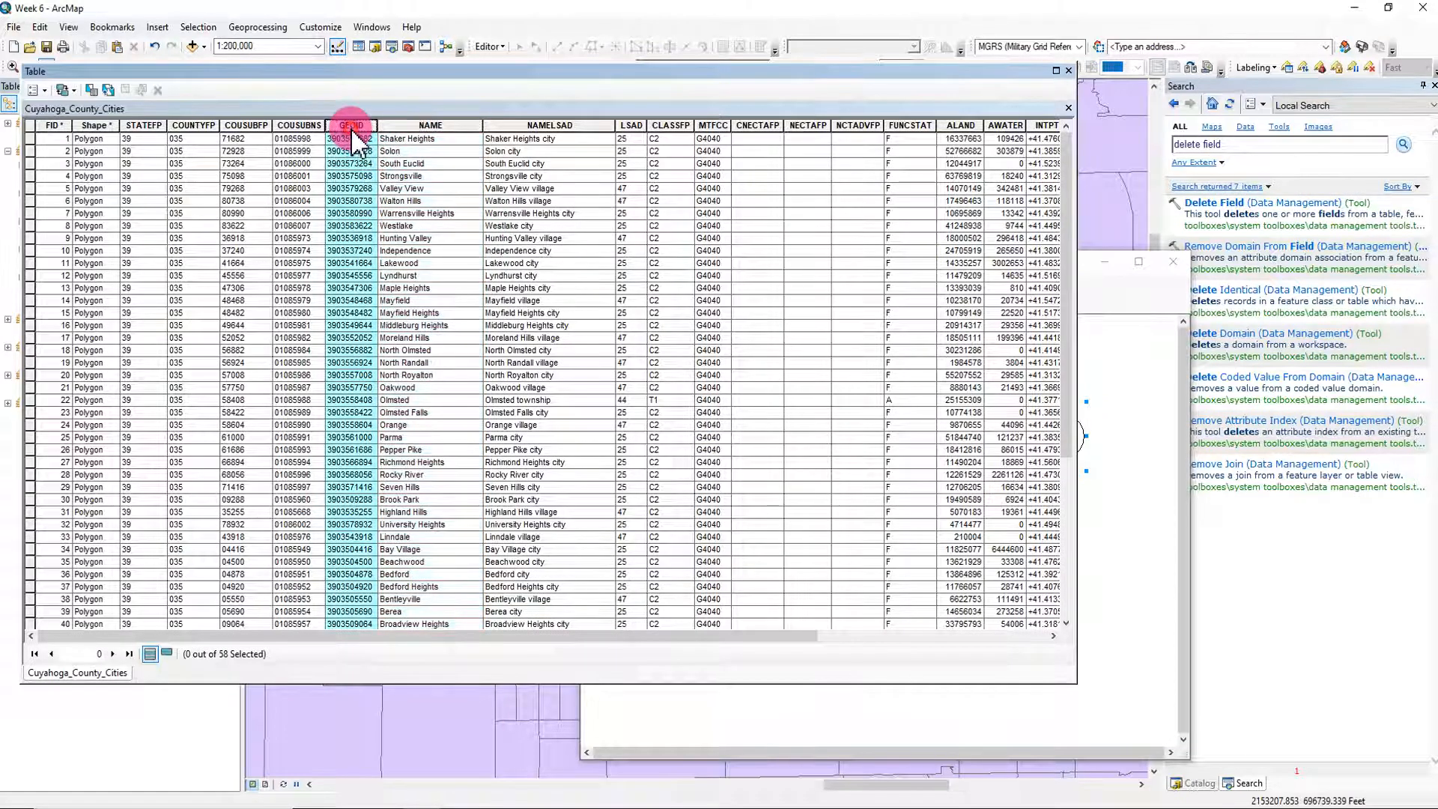
left_click(430, 126)
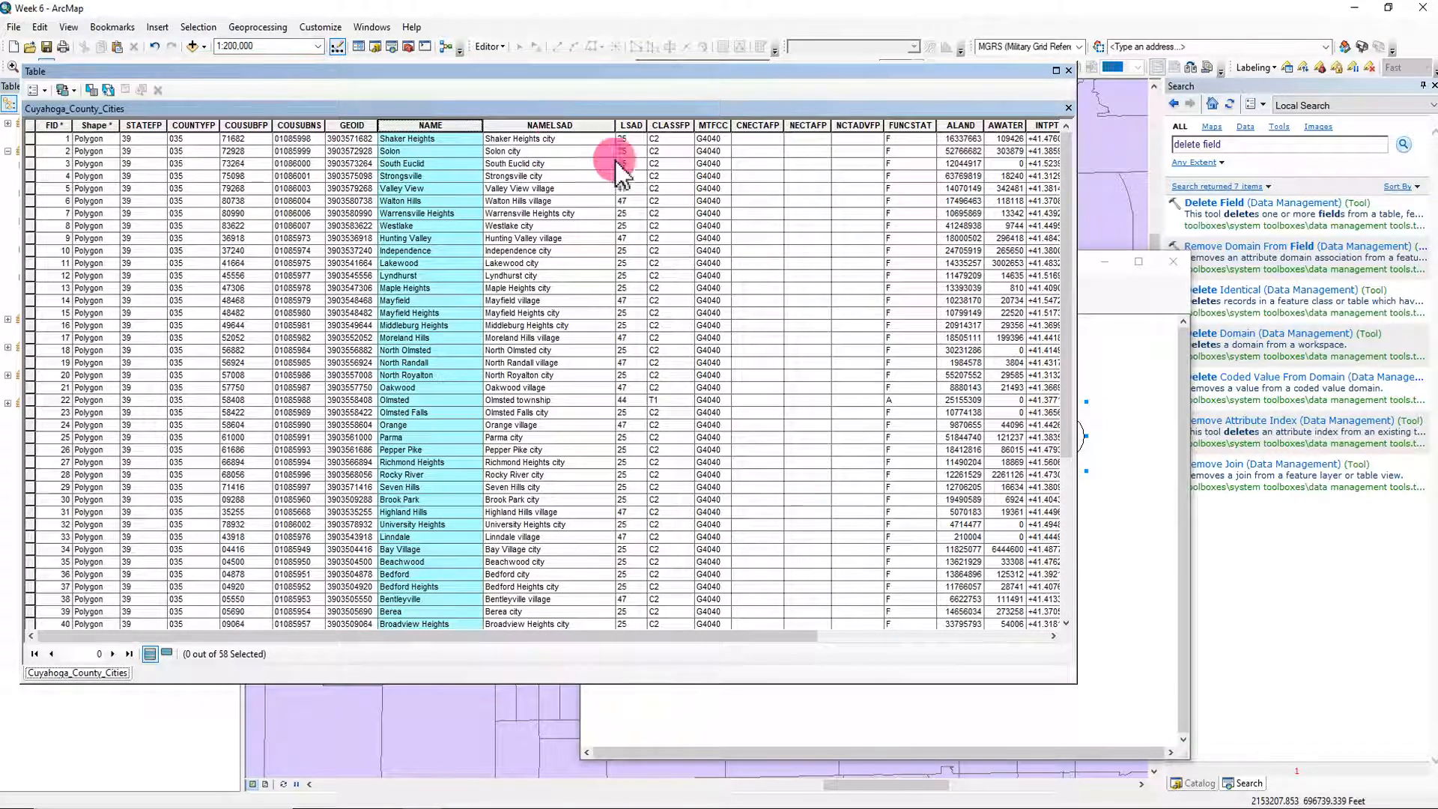
left_click_drag(675, 629, 936, 635)
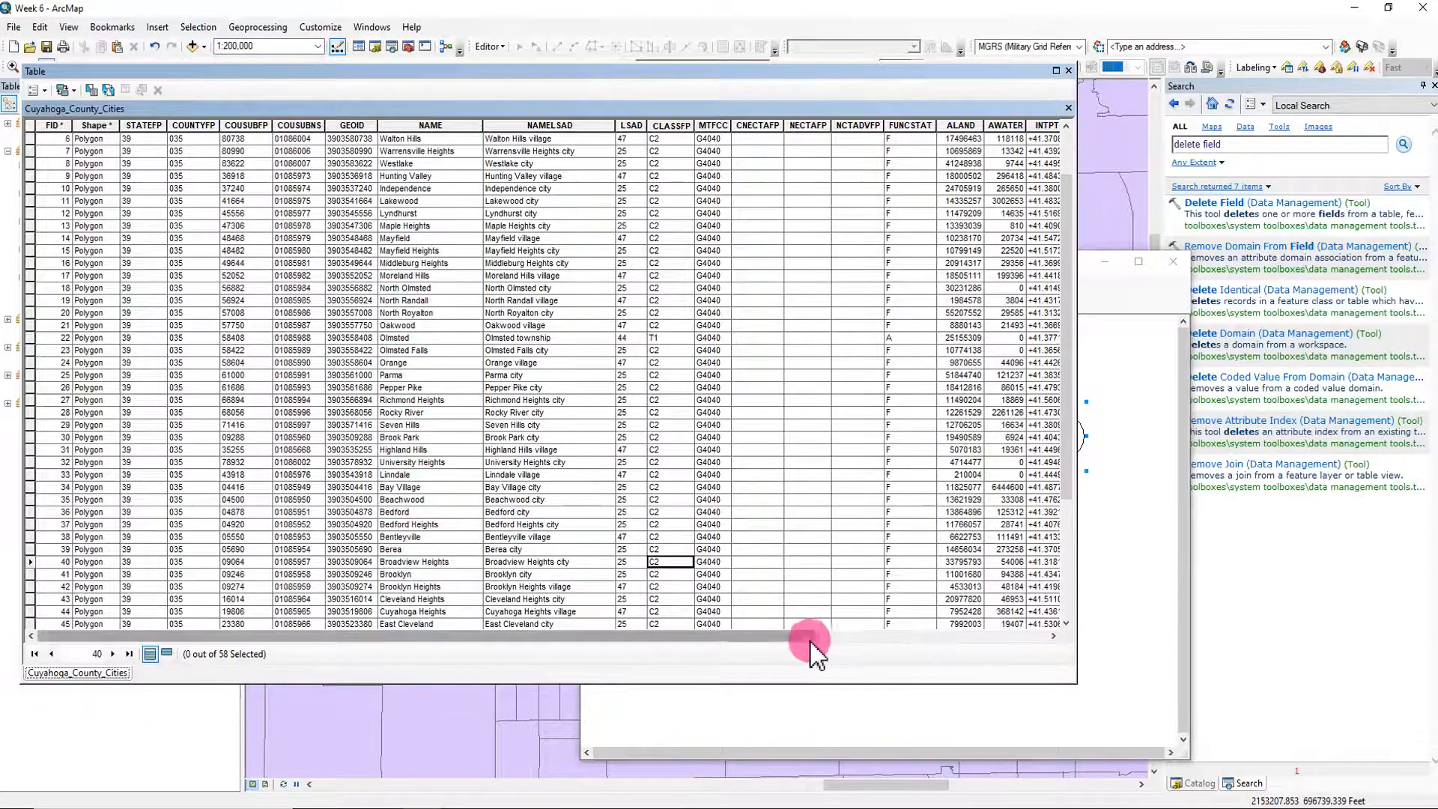
left_click_drag(808, 639, 1115, 593)
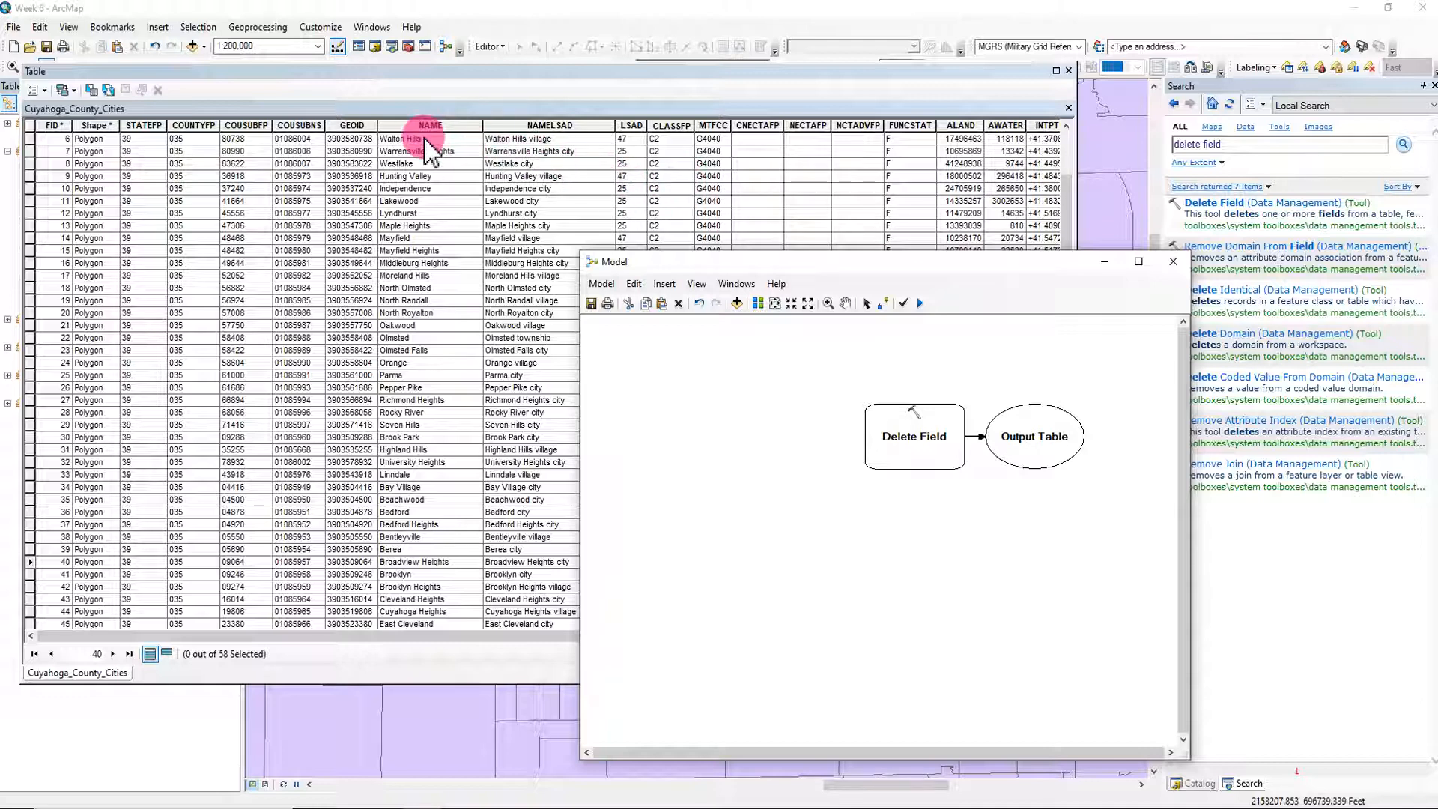
Step: Set Delete Field to drop every Cuyahoga_County_Cities field except GEOID and NAME, and run the process
right_click(912, 440)
left_click(941, 455)
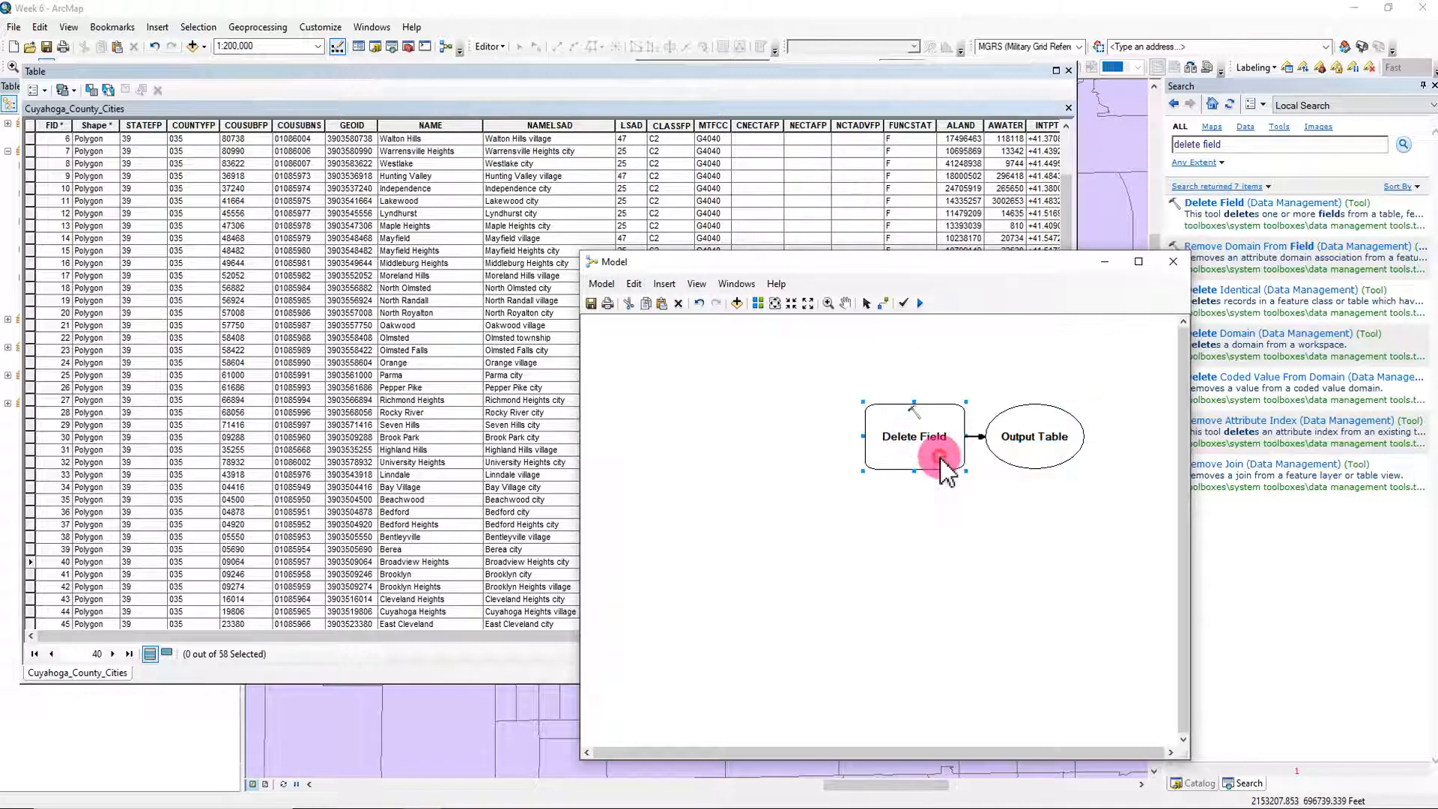
left_click(855, 225)
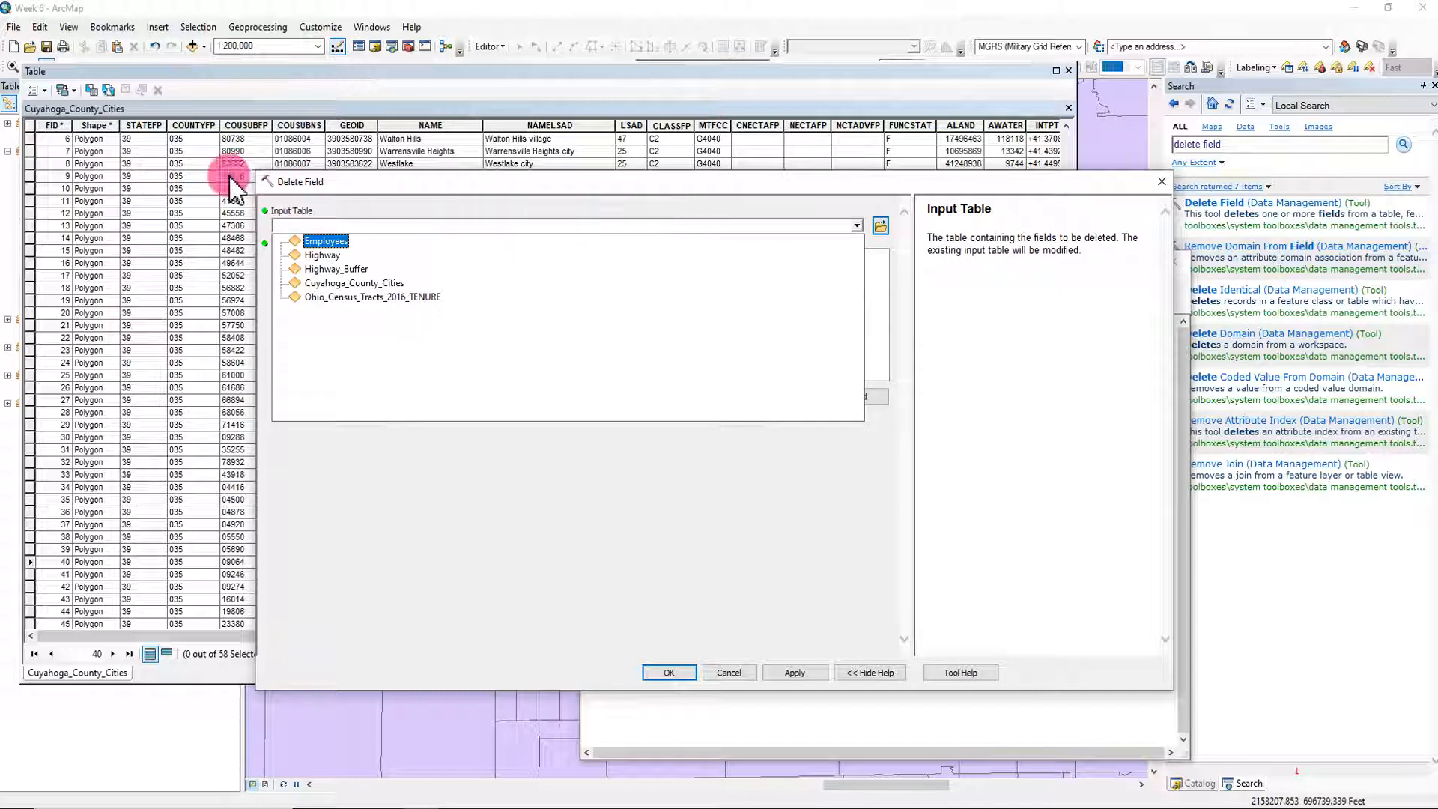
left_click(368, 296)
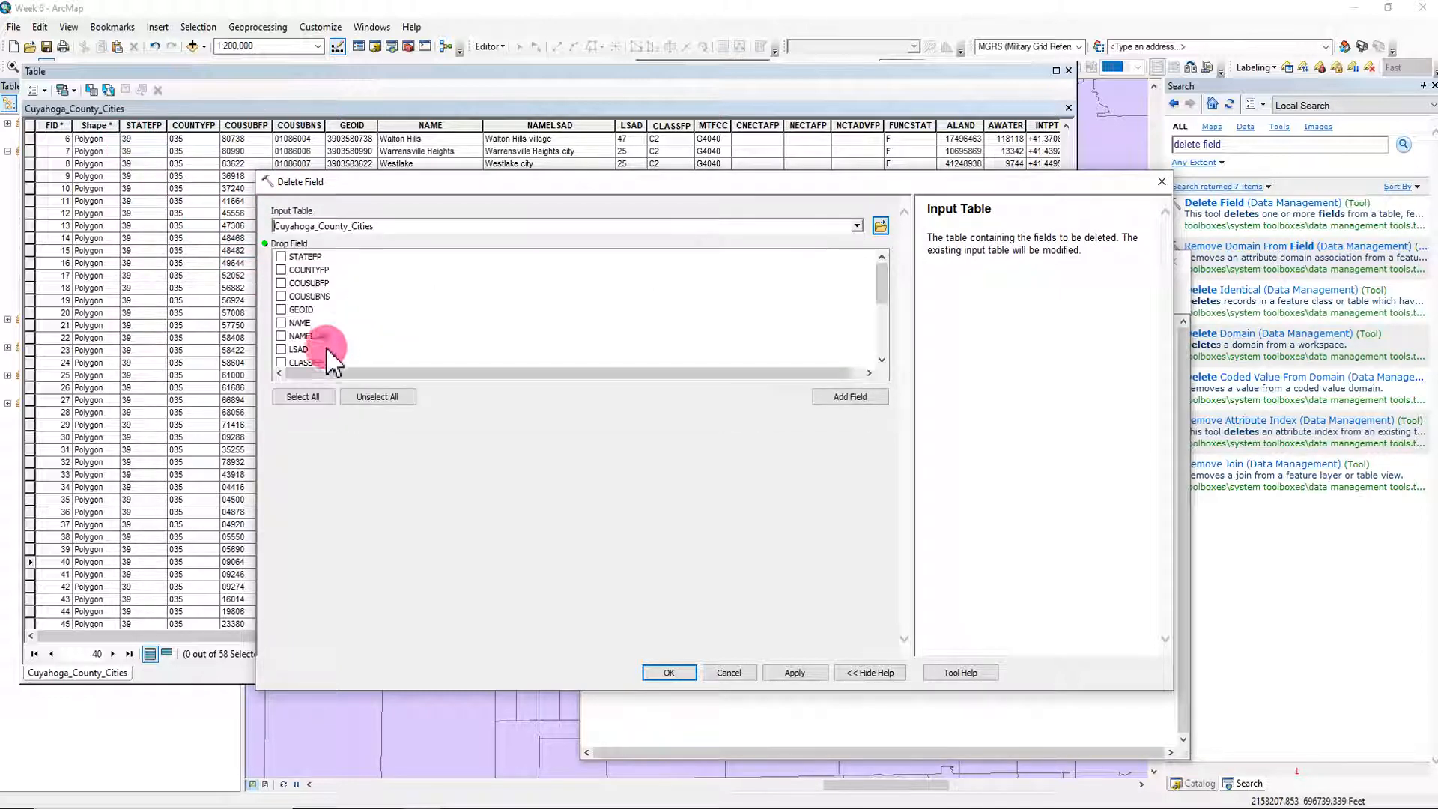
left_click(305, 398)
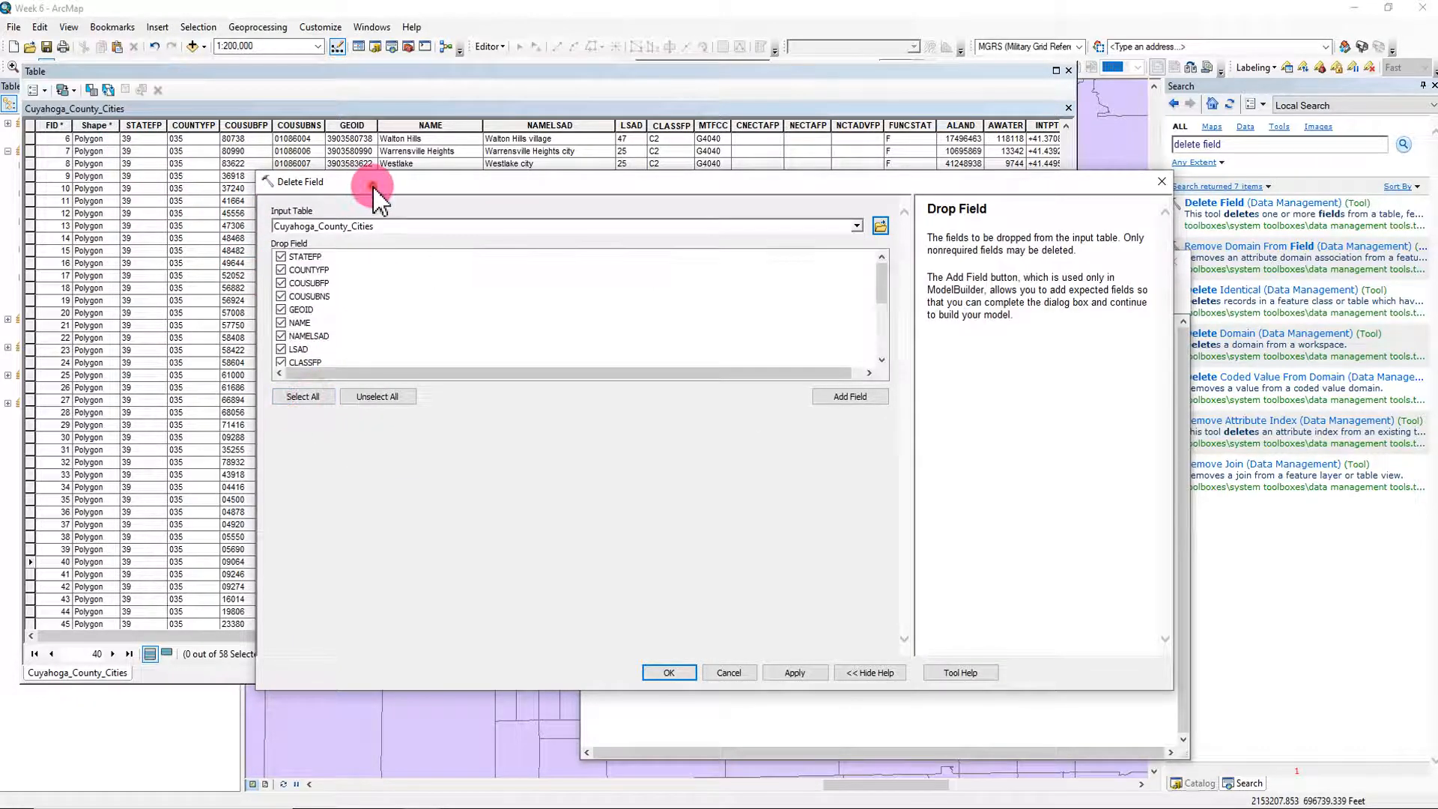
left_click_drag(372, 192, 486, 264)
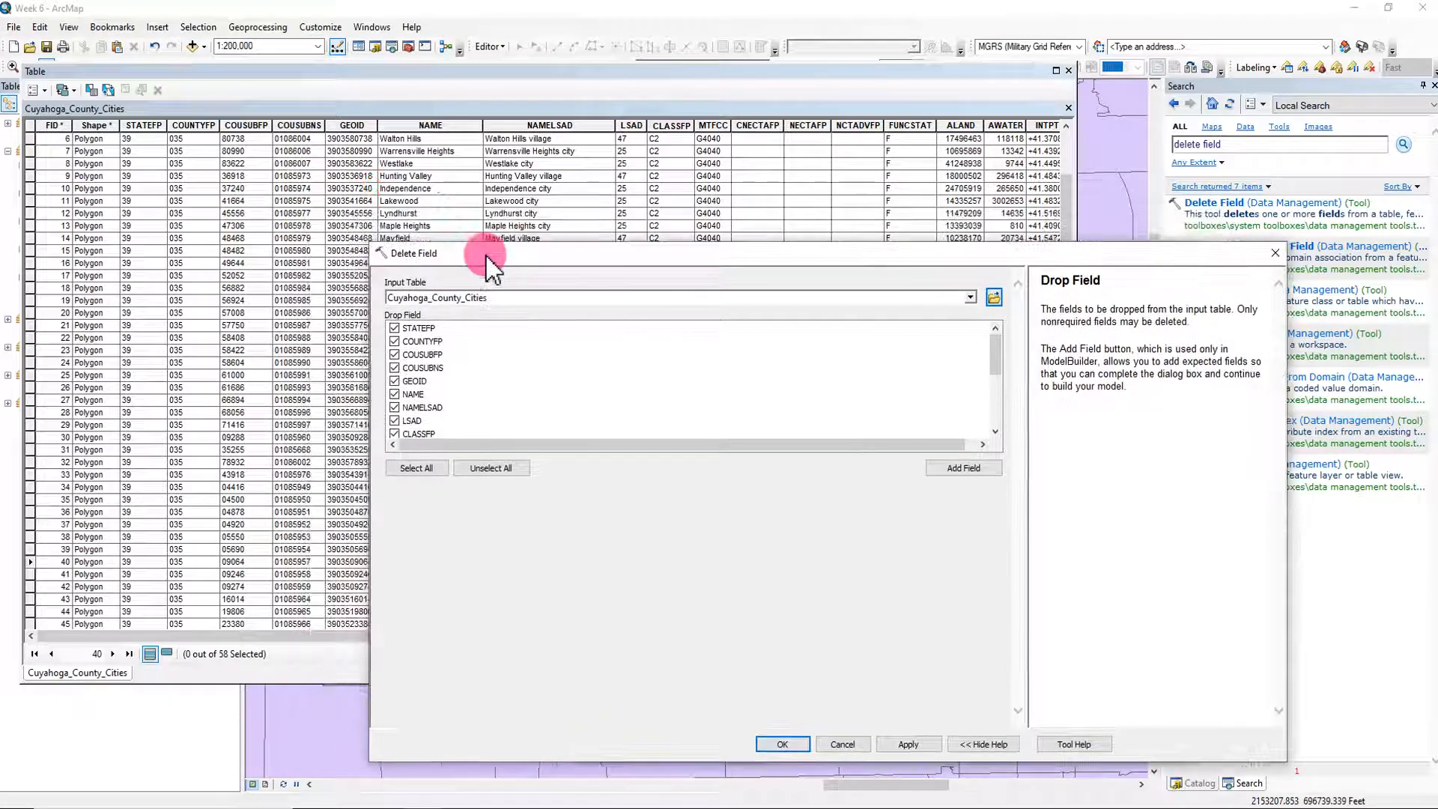
left_click(394, 380)
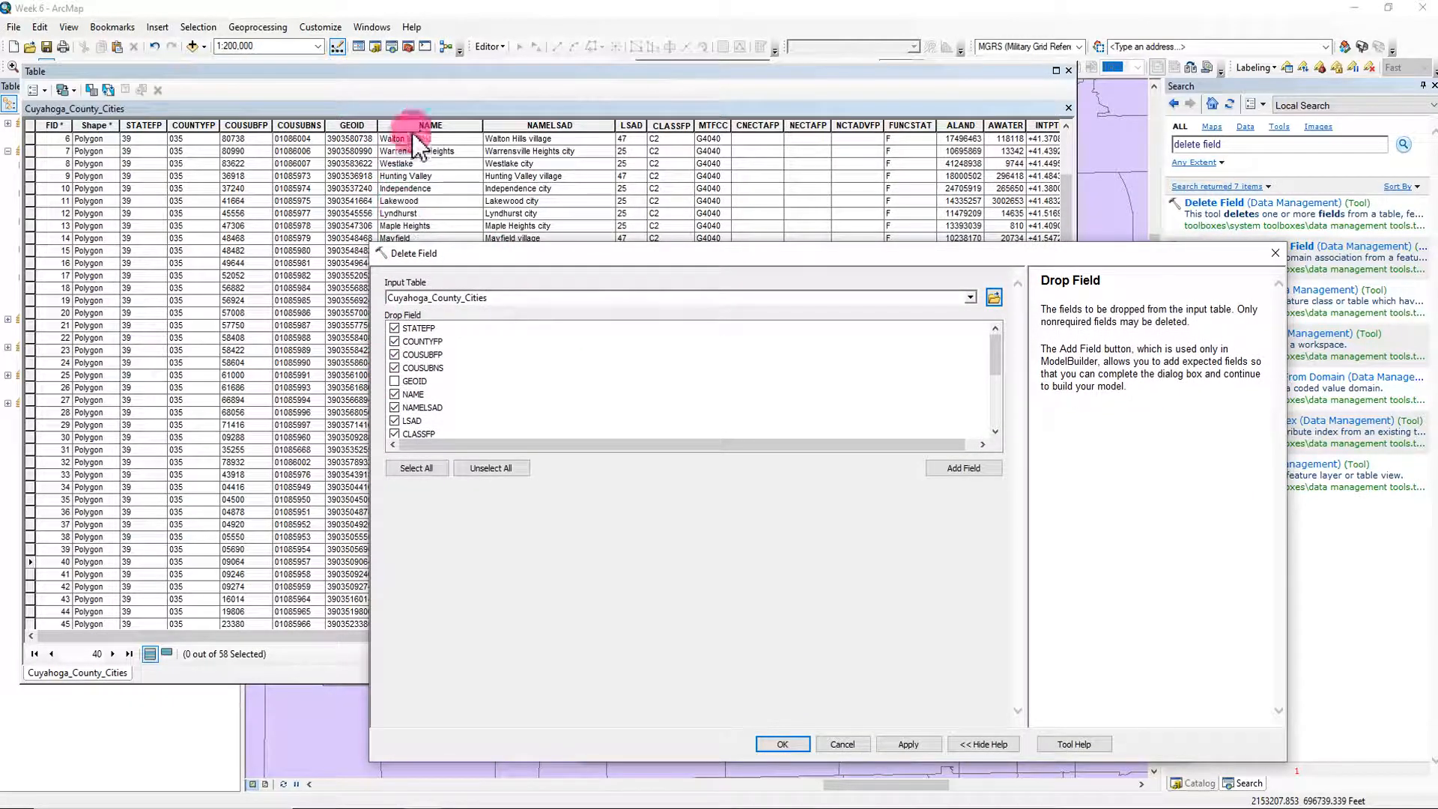
left_click(394, 393)
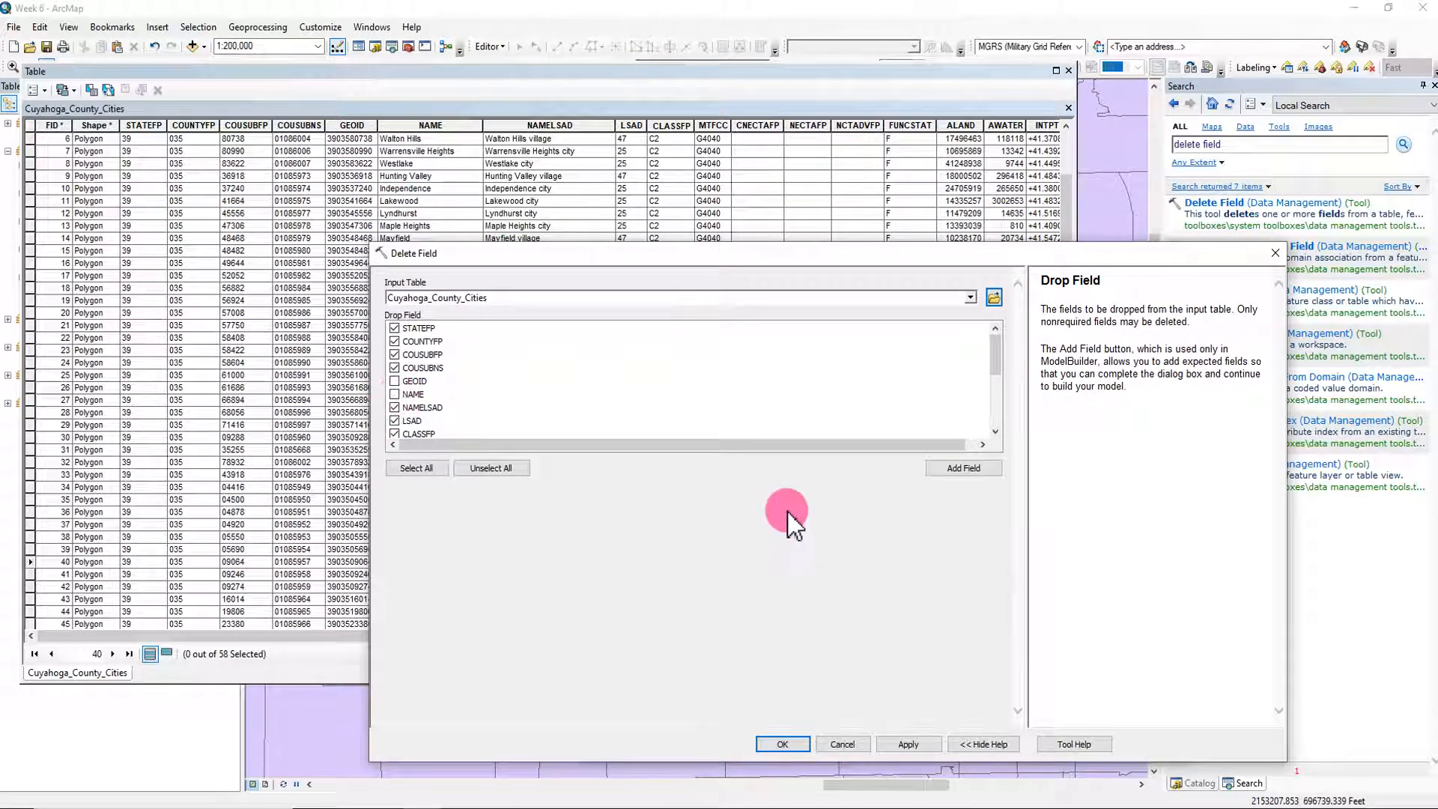
left_click(783, 745)
right_click(947, 460)
left_click(964, 477)
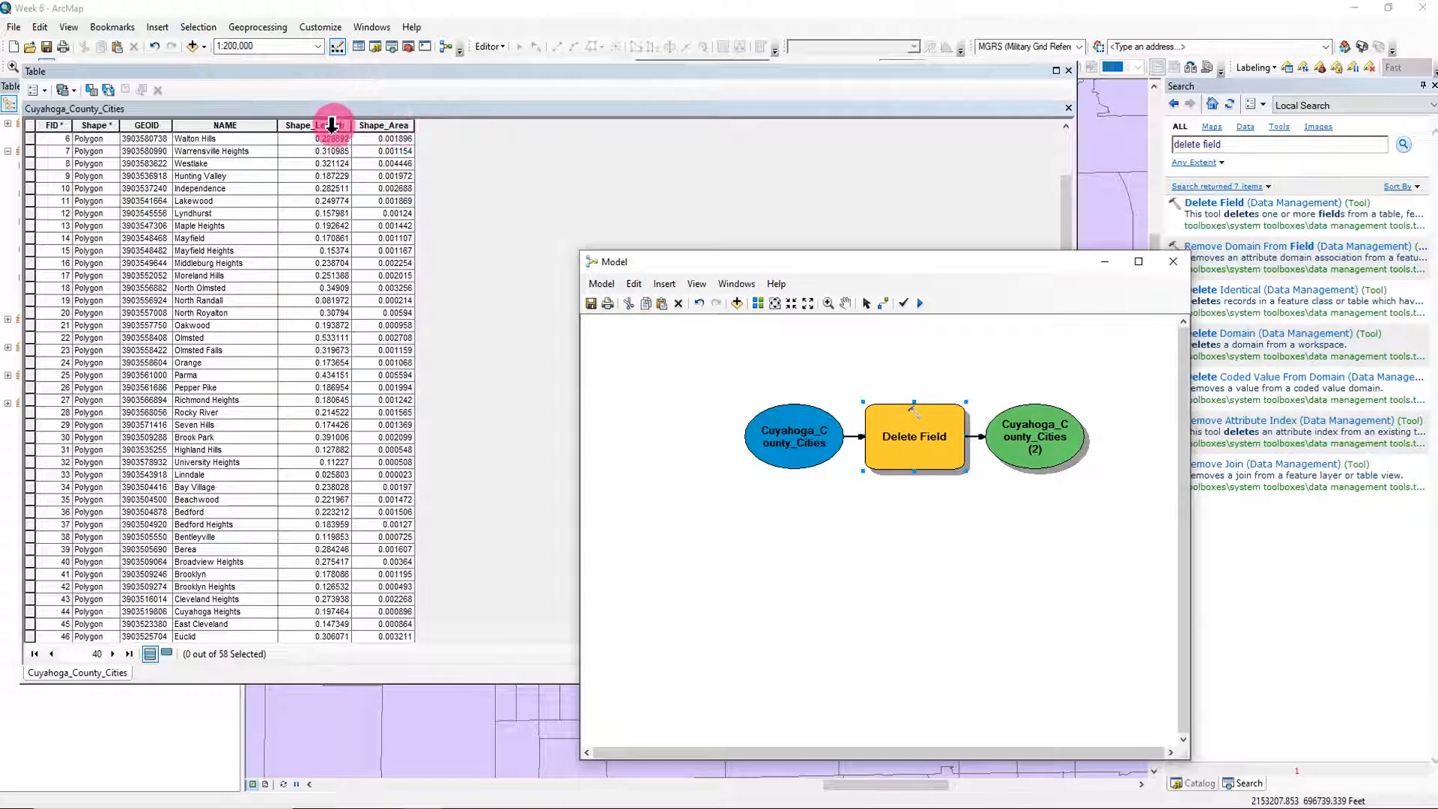
Step: Turn off the Shape_Length and Shape_Area fields in the Cuyahoga_County_Cities attribute table and close the table
left_click(339, 125)
right_click(332, 125)
left_click(440, 264)
right_click(341, 125)
left_click(390, 266)
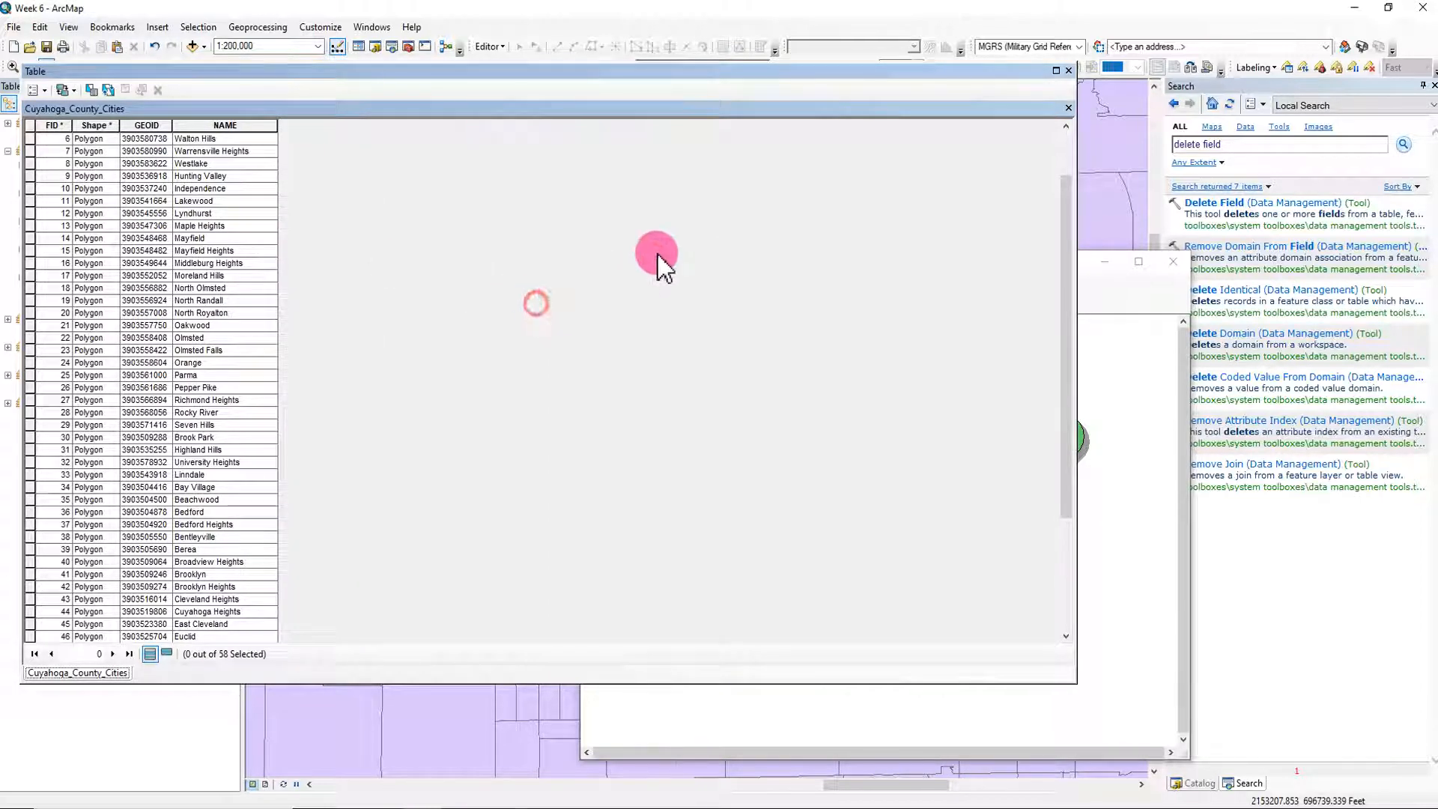
left_click(1067, 69)
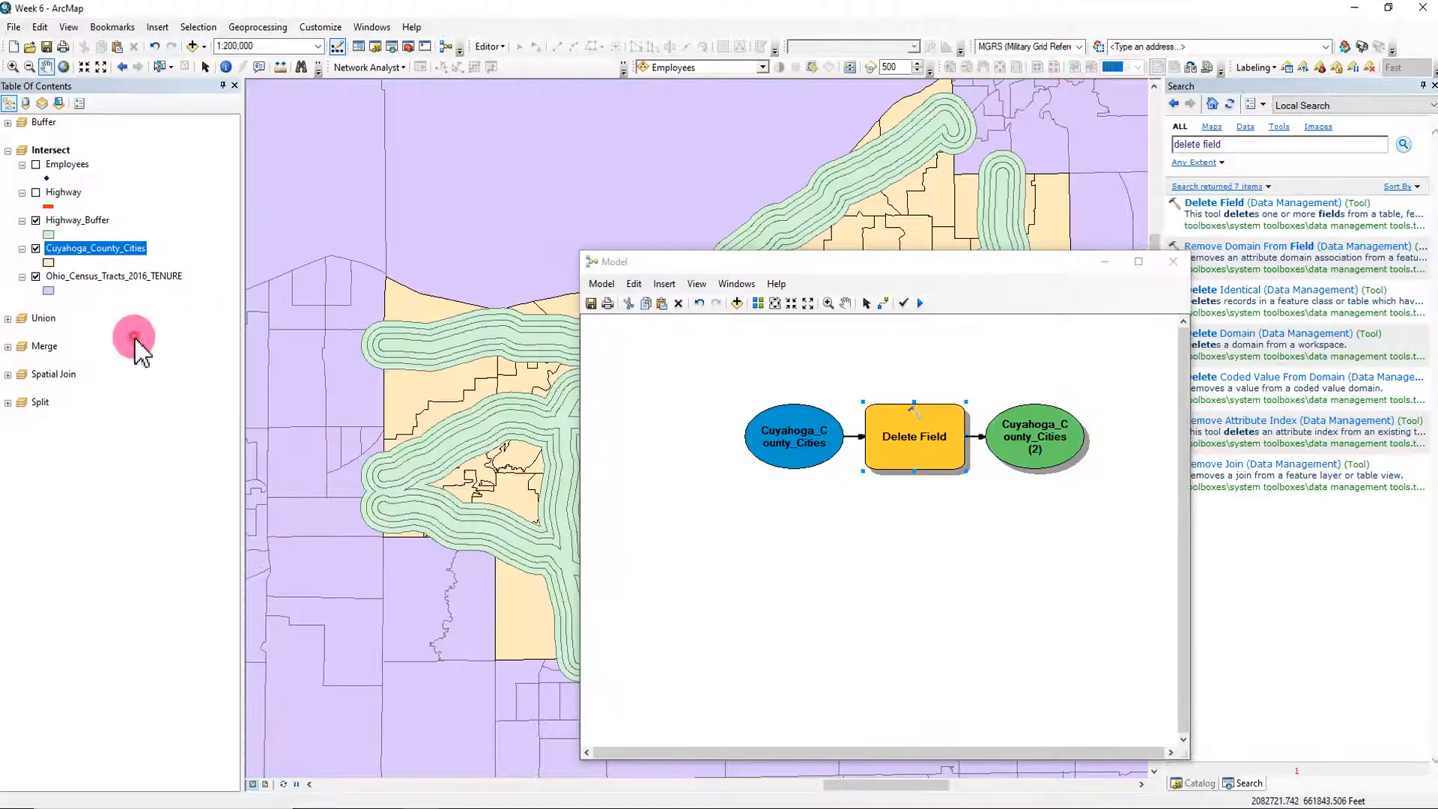
left_click(135, 277)
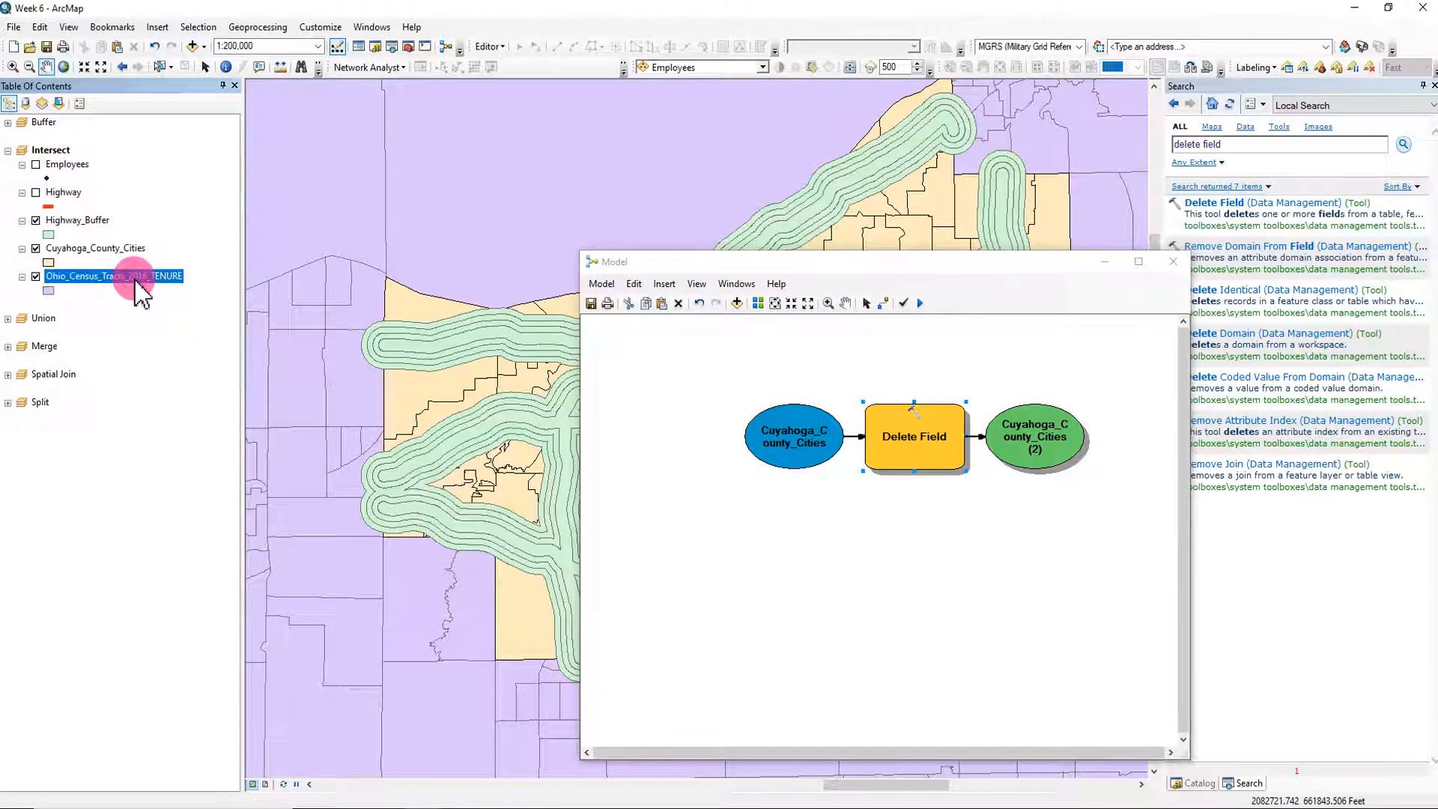
right_click(927, 432)
left_click(966, 439)
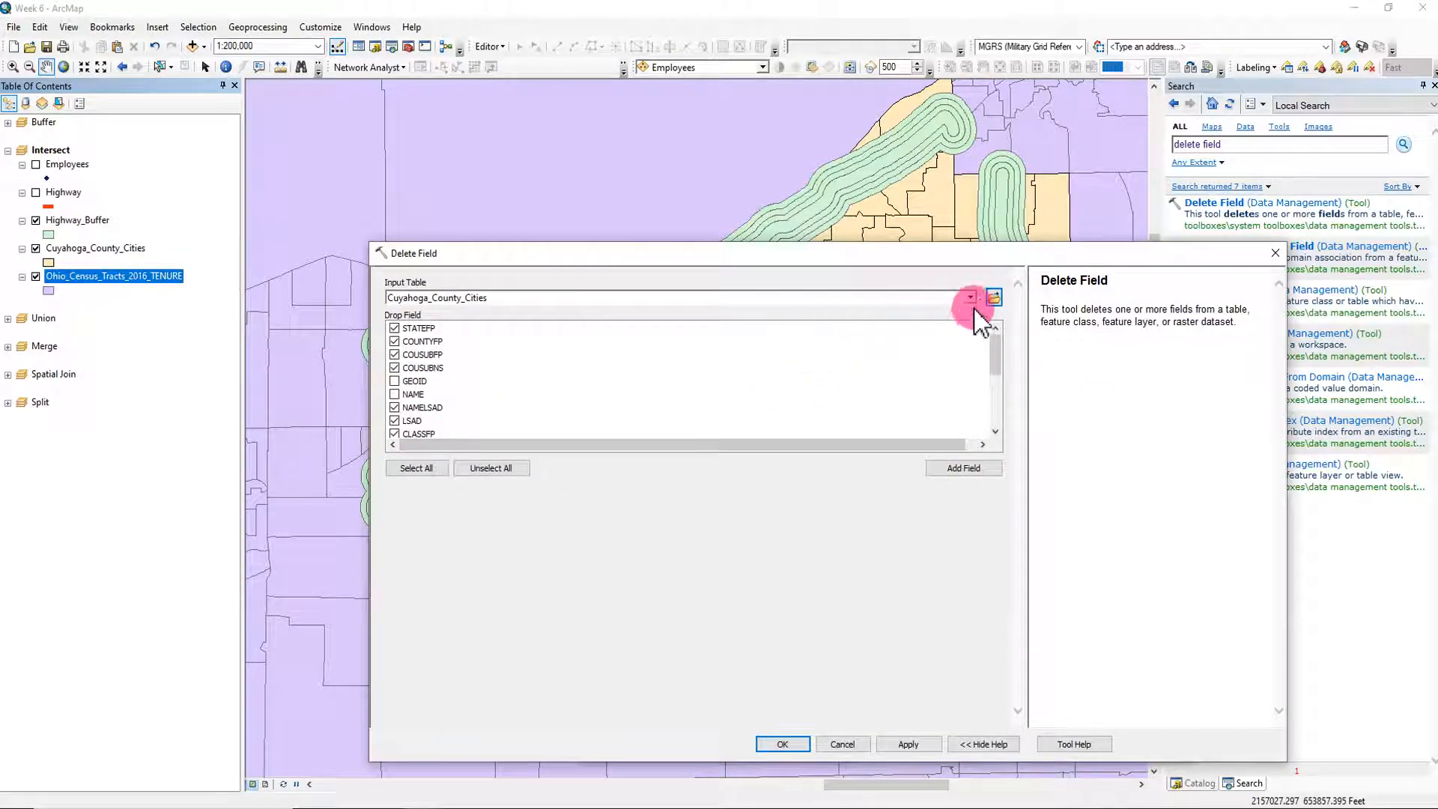
left_click(972, 298)
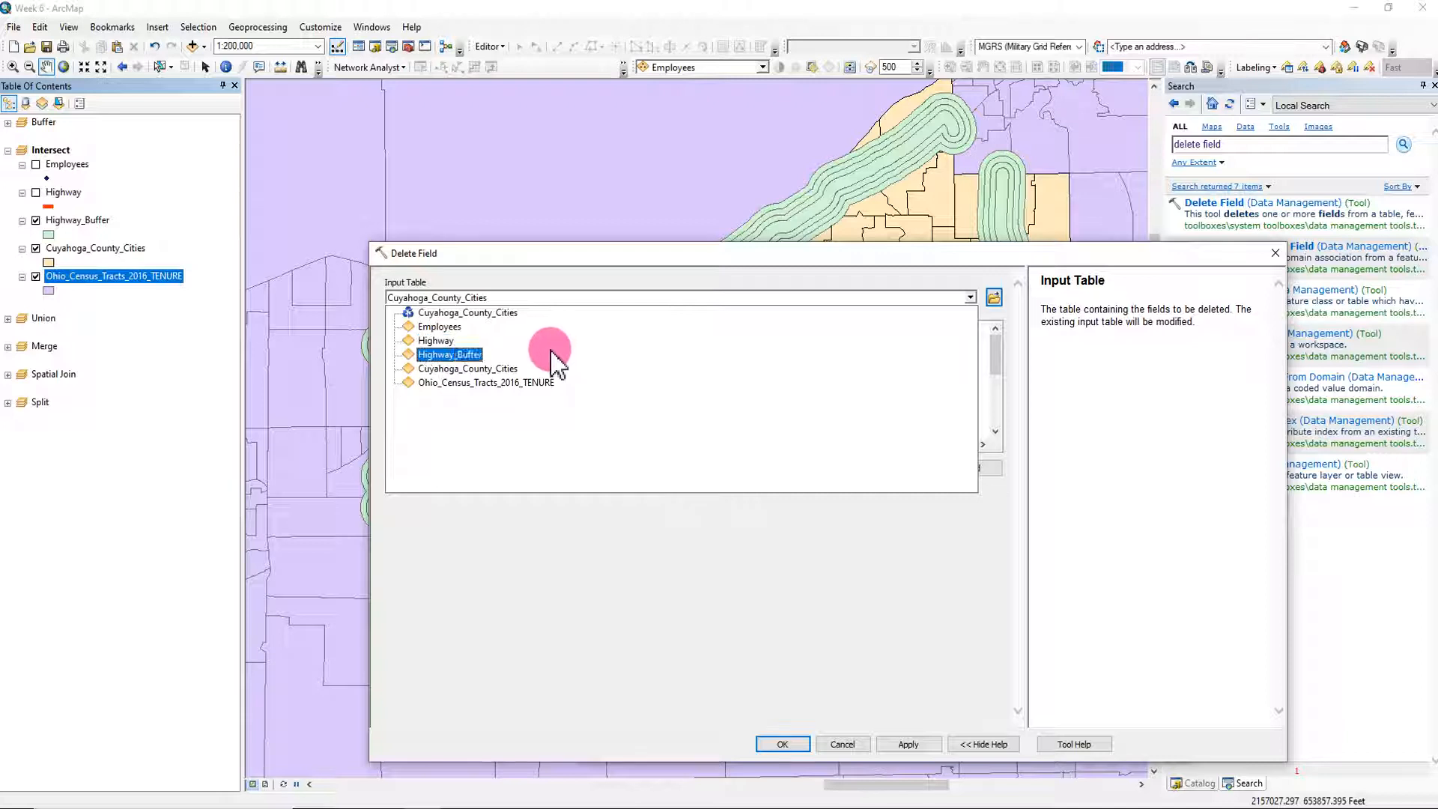
left_click(538, 382)
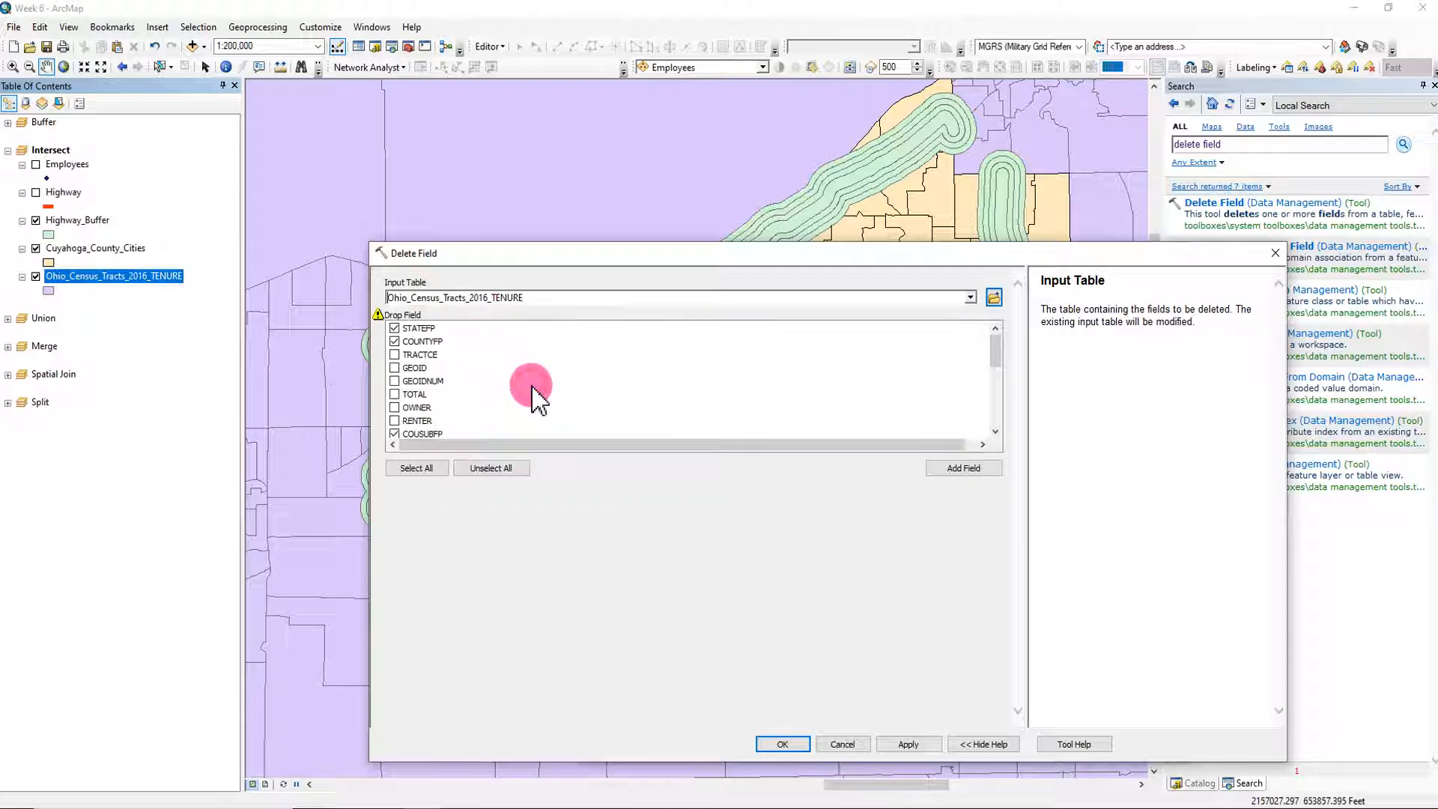
left_click(433, 468)
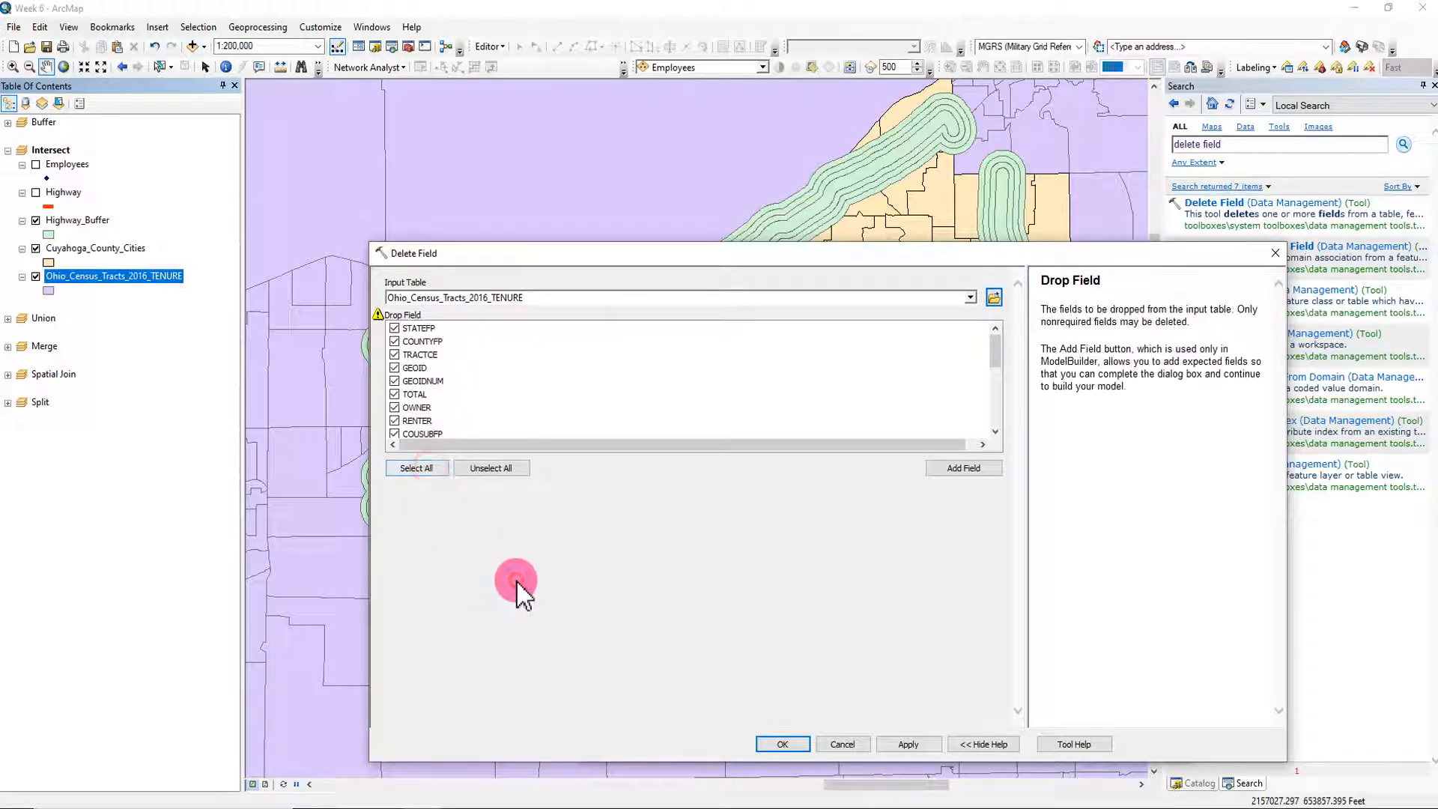
left_click(1275, 253)
Step: Delete the whole Cuyahoga_County_Cities Delete Field process from the model
left_click(809, 536)
left_click_drag(1123, 502, 671, 370)
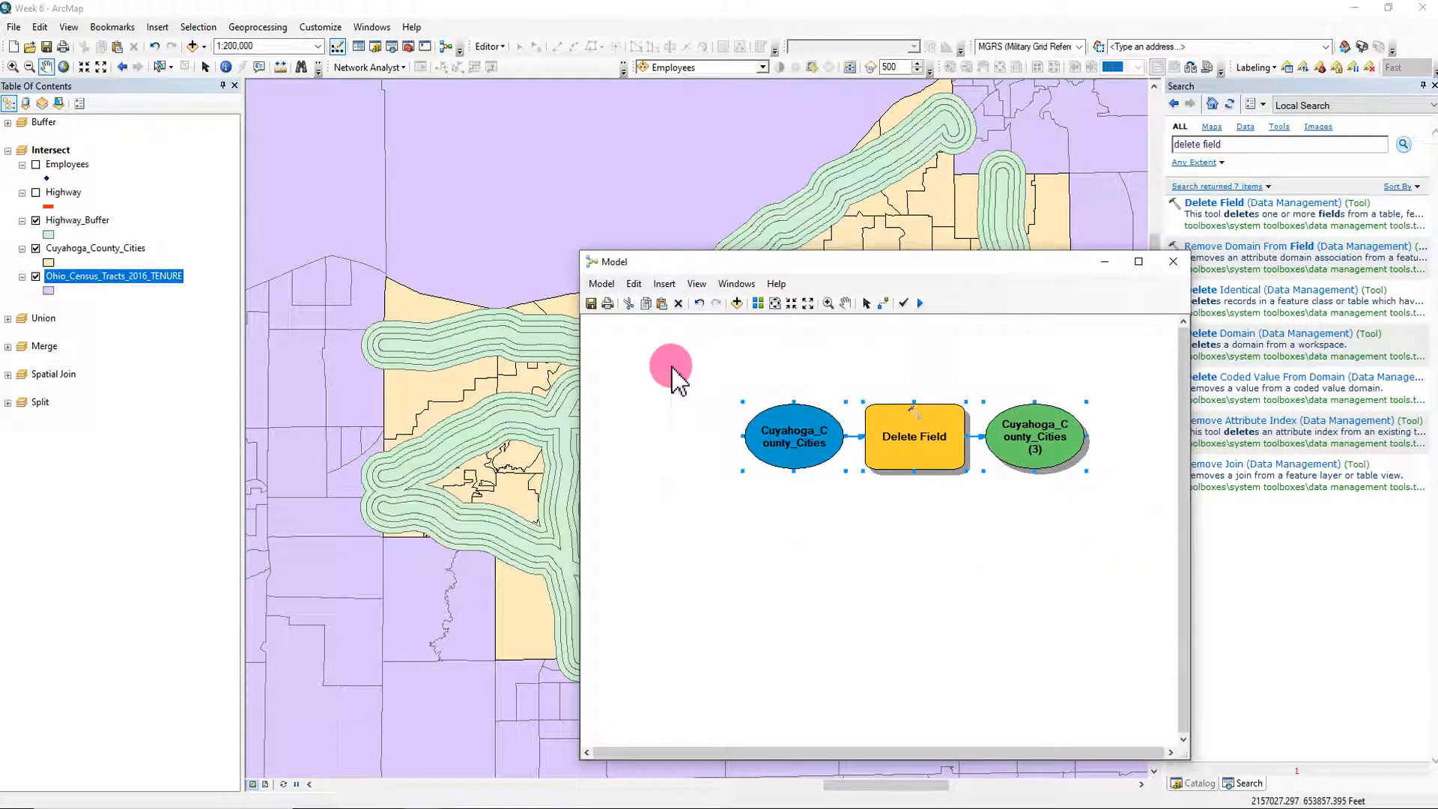
key("Delete")
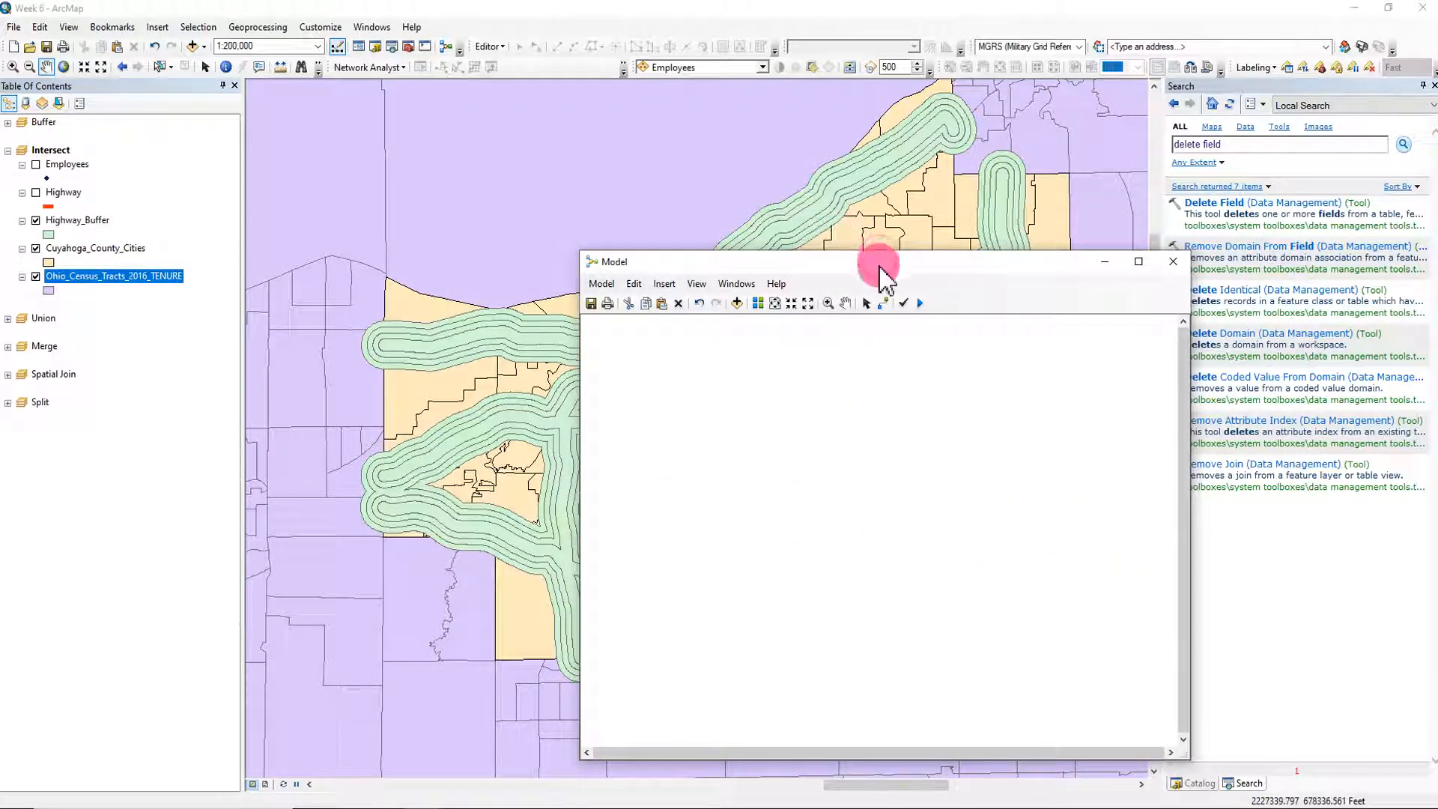
Step: Add a new Delete Field tool to the cleared model, open its parameters, and close them without setting anything
left_click_drag(875, 263, 735, 205)
left_click_drag(1229, 208, 723, 405)
right_click(738, 405)
left_click(743, 412)
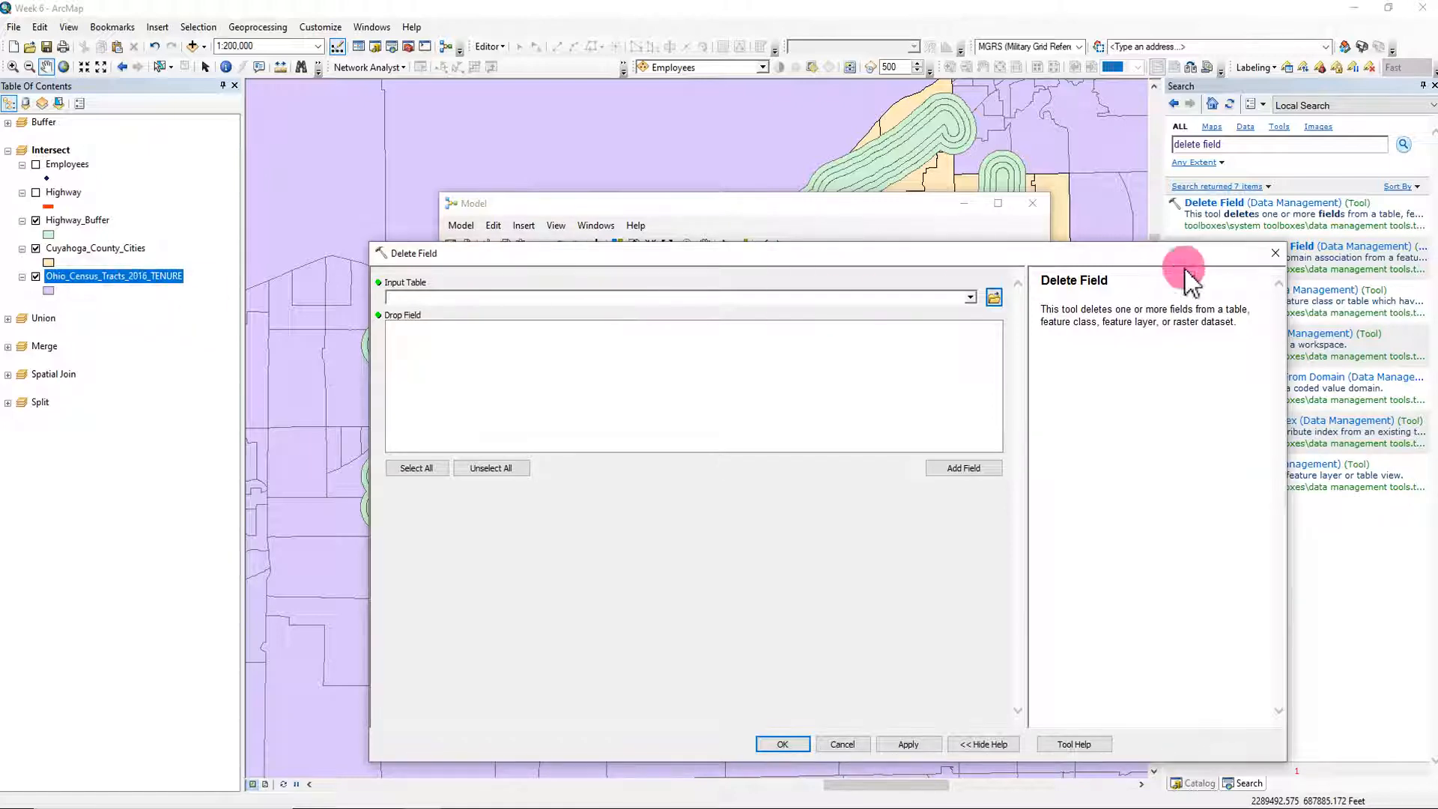
left_click(1275, 252)
Step: Examine the fields in the Ohio_Census_Tracts_2016_TENURE attribute table, highlighting STATEFP through GEOID, and close the table
right_click(105, 280)
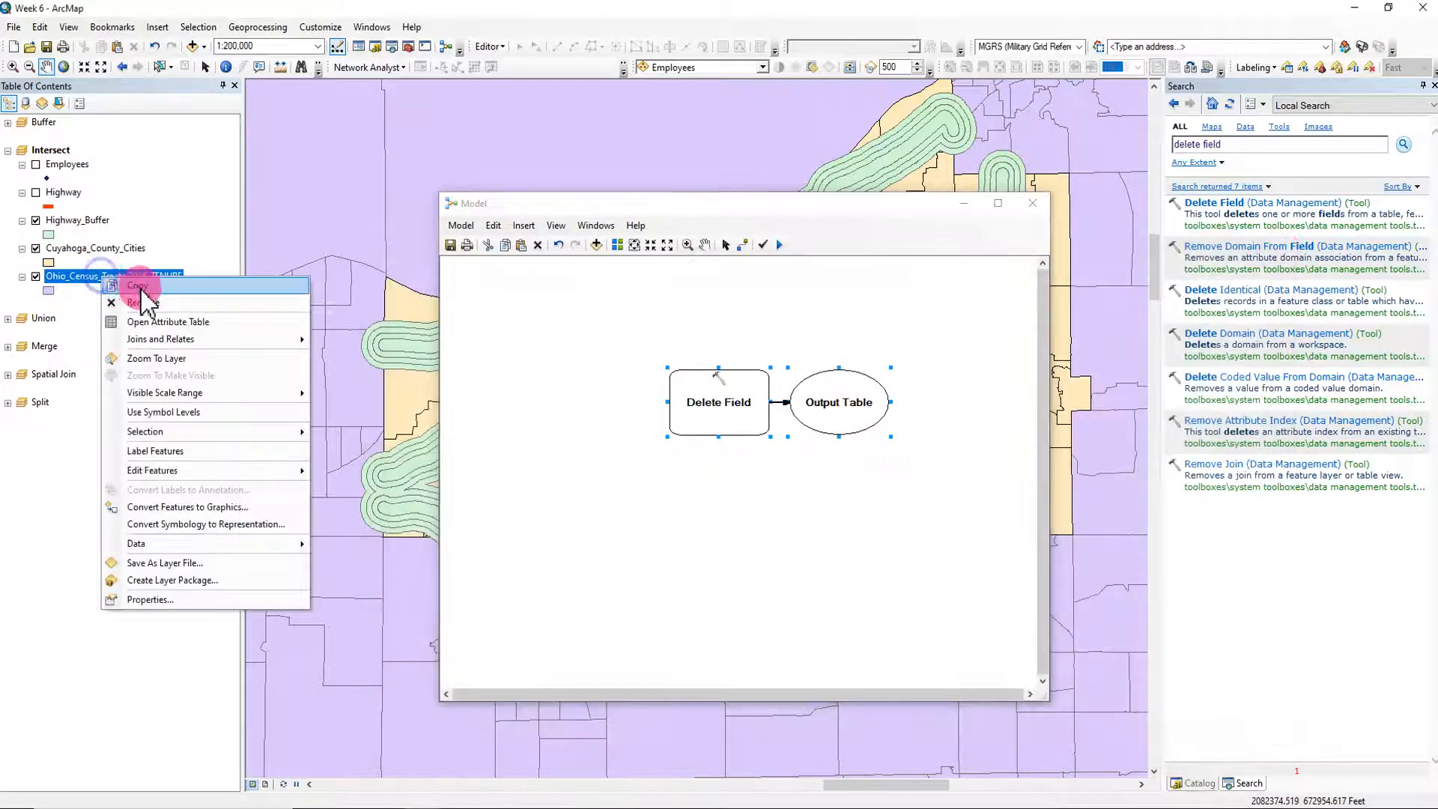
left_click(159, 315)
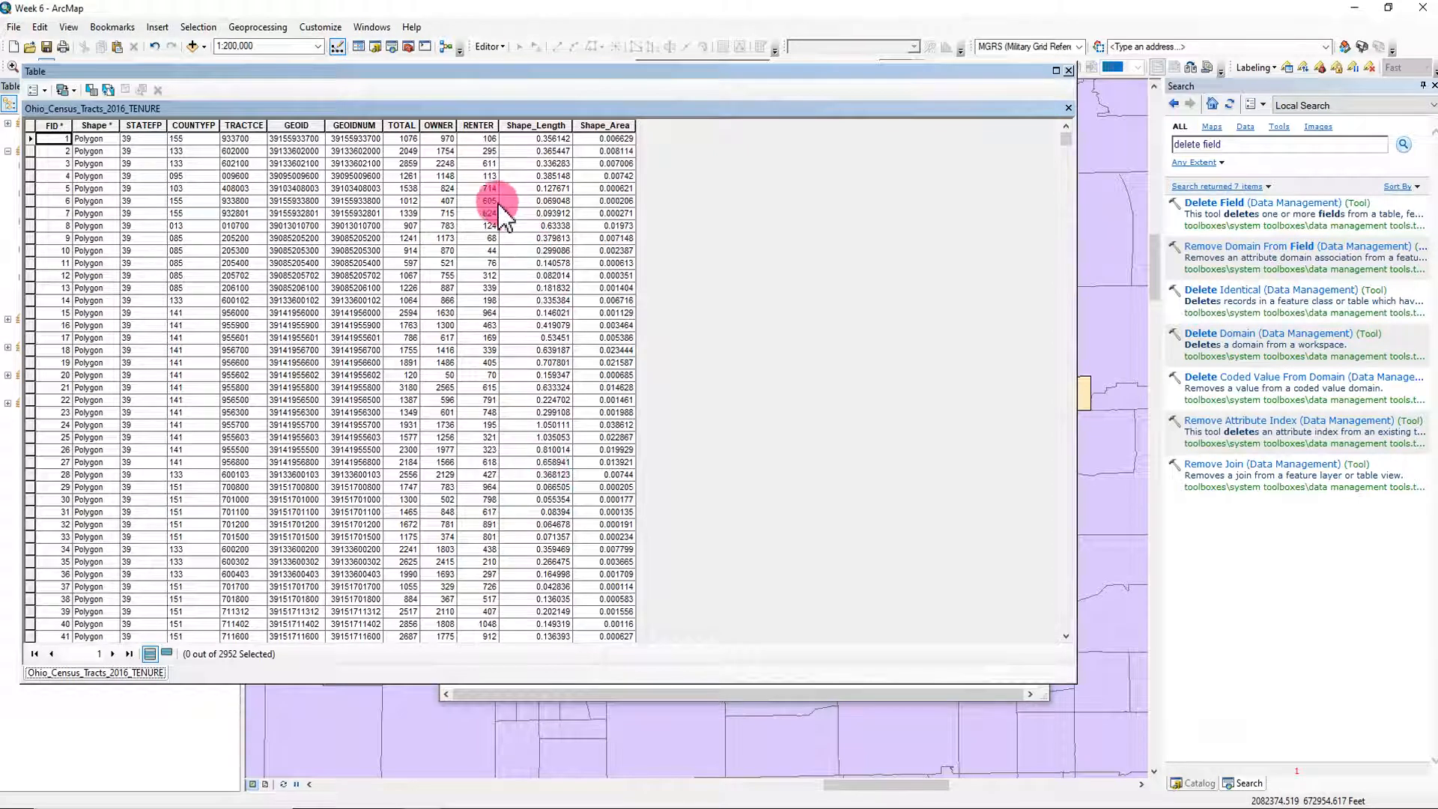
left_click_drag(149, 127, 296, 137)
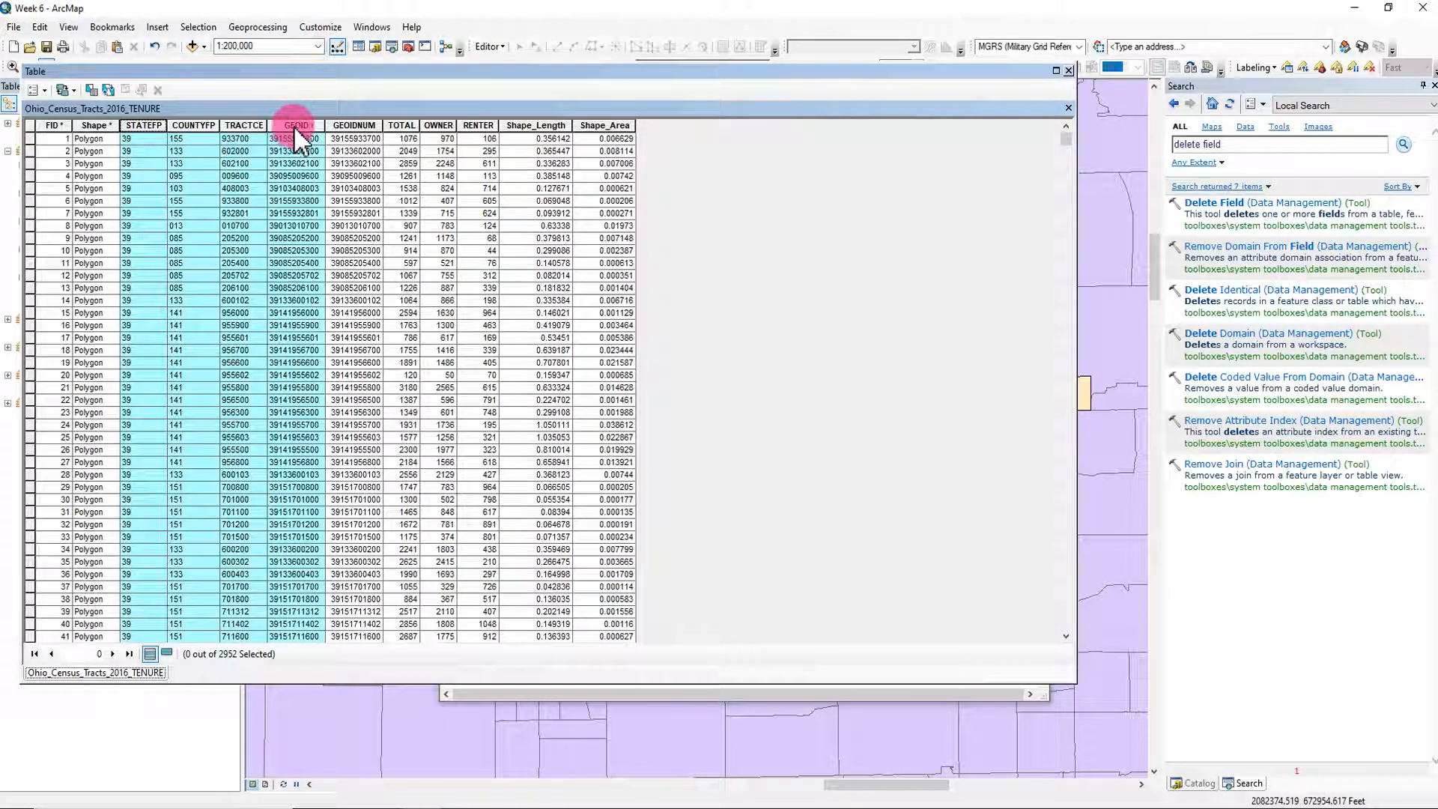
left_click(1067, 71)
Step: Replace the unconfigured Delete Field process in the model with the Intersect tool from the Overlay toolset
left_click_drag(869, 539, 597, 337)
key("Delete")
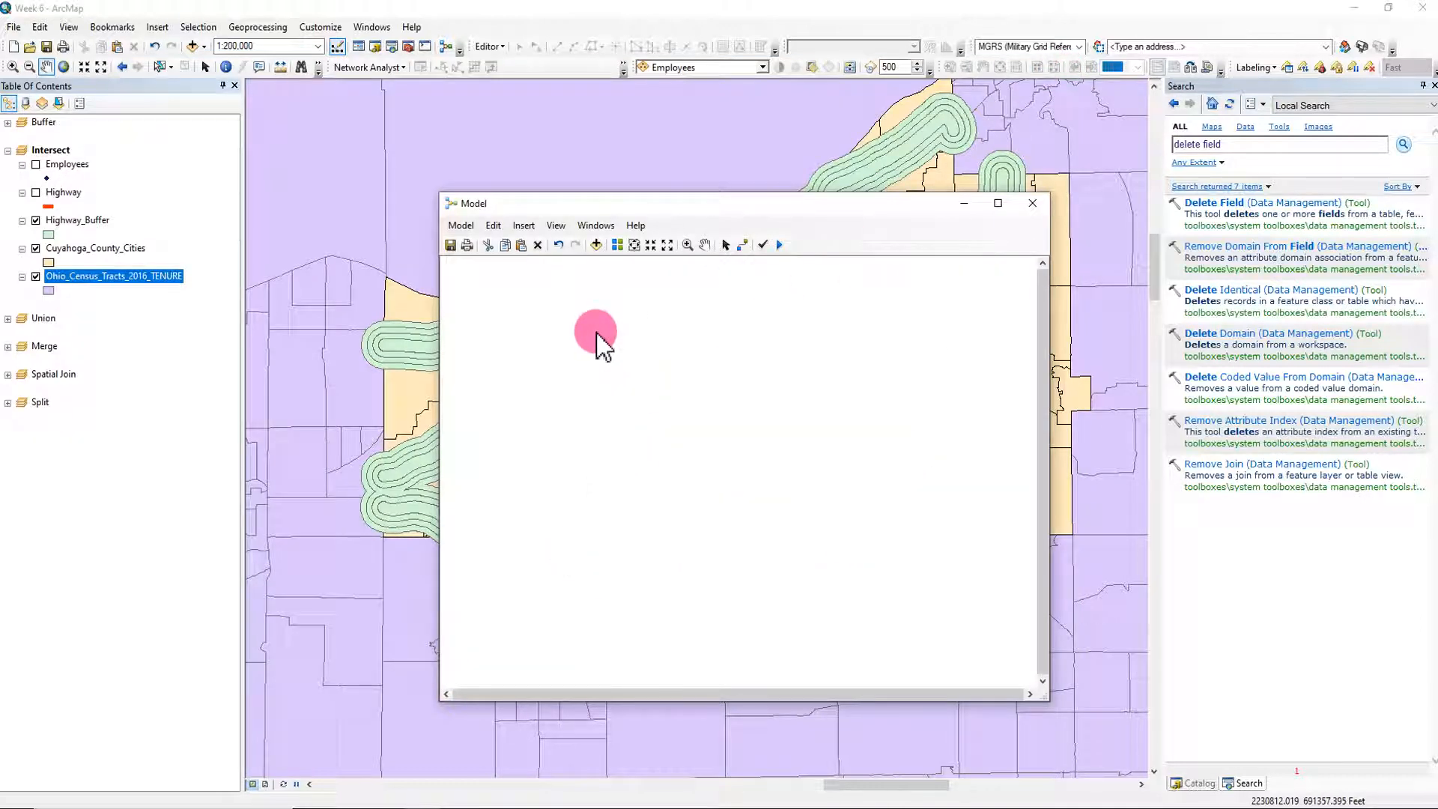
left_click(1198, 786)
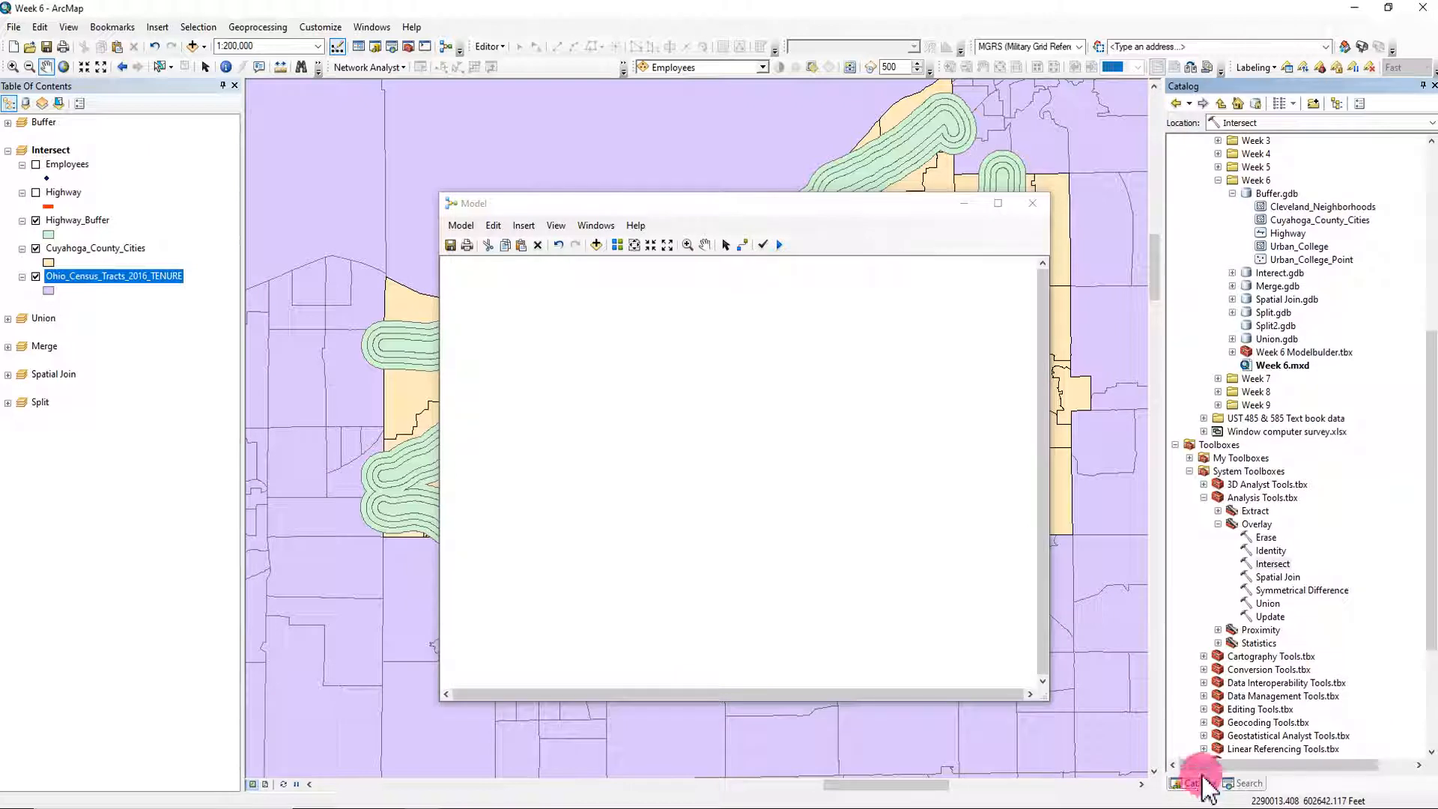
scroll(1340, 637, "down", 1)
left_click_drag(1272, 528, 747, 455)
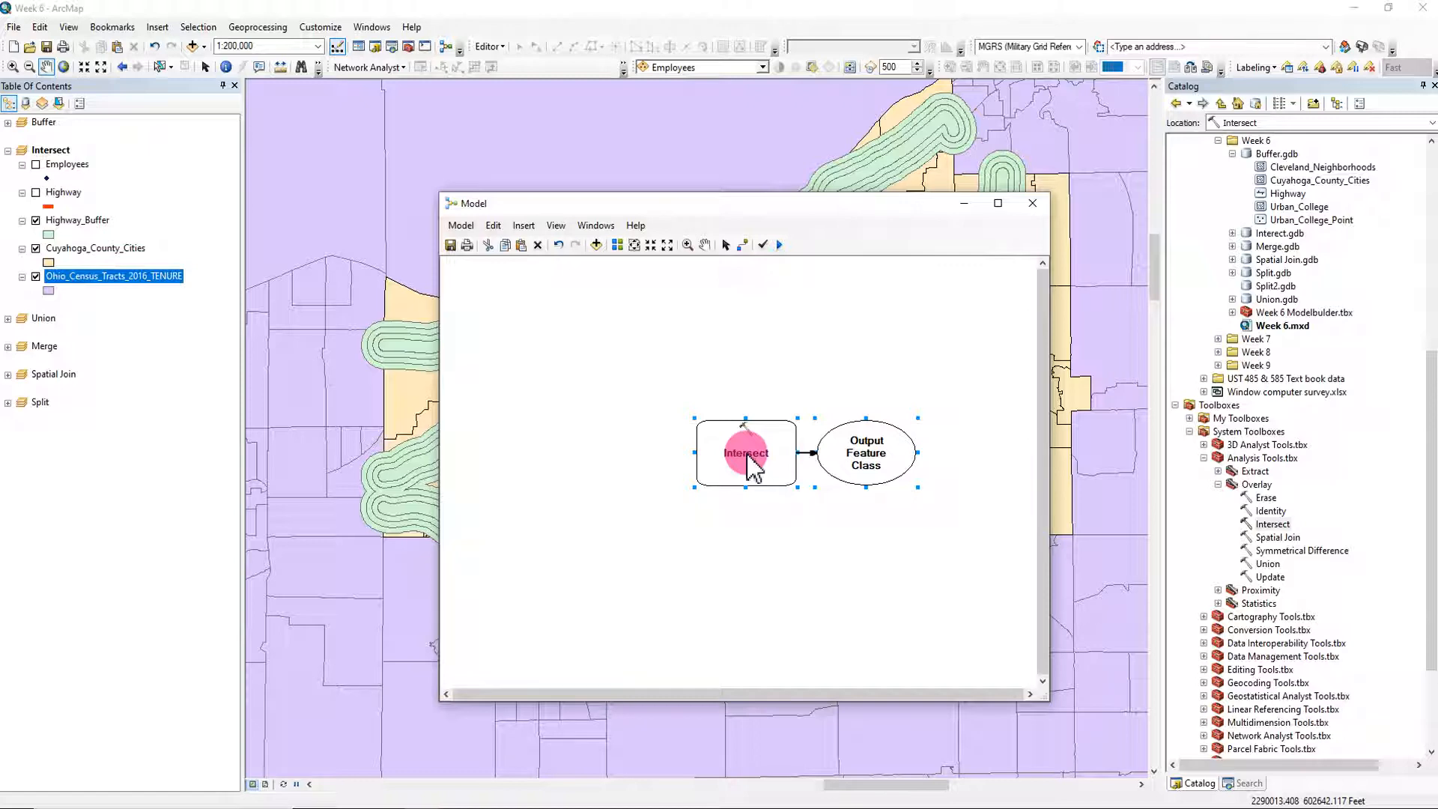
left_click_drag(722, 199, 632, 206)
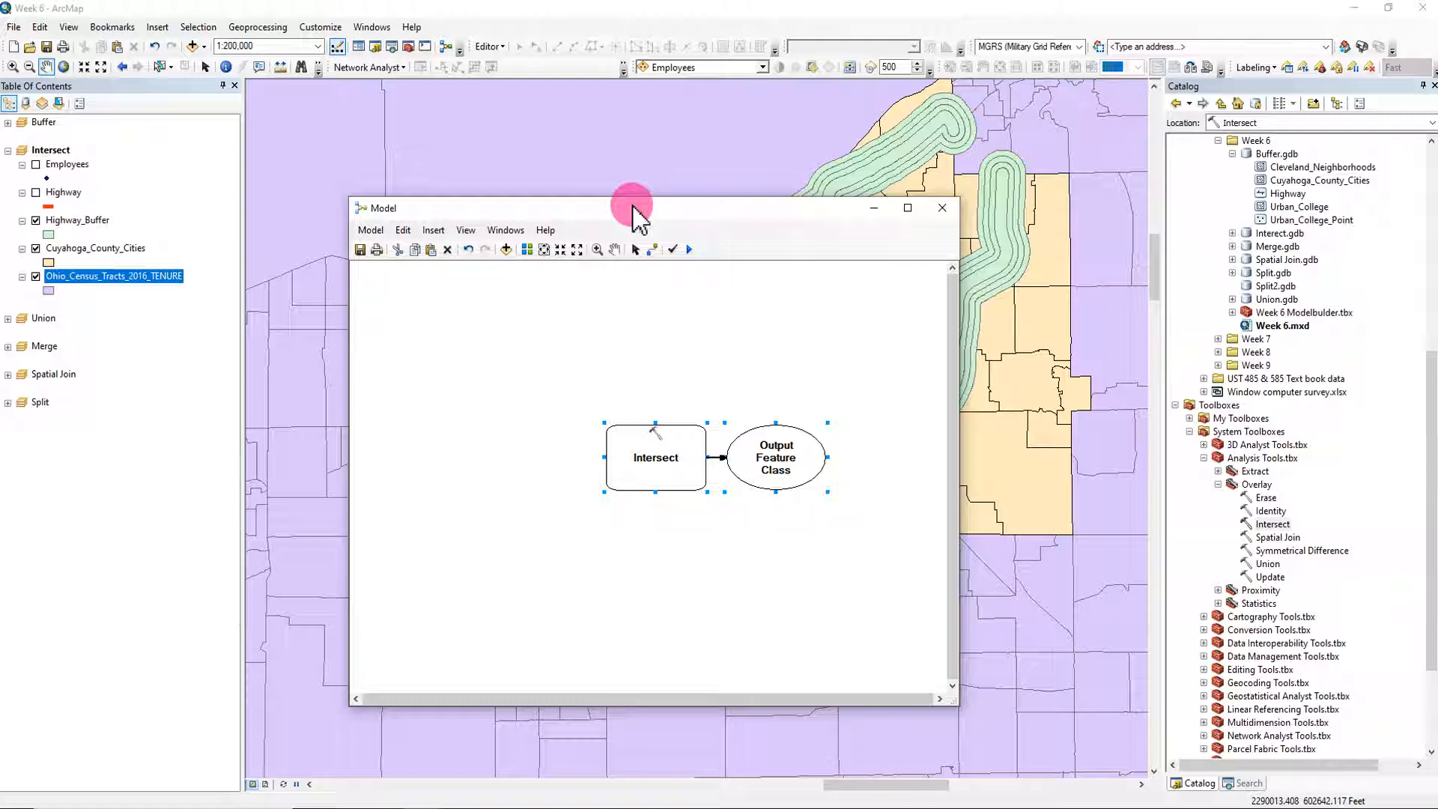
left_click_drag(632, 218, 622, 173)
Step: Set the Intersect tool's input features to Highway_Buffer, Cuyahoga_County_Cities and Ohio_Census_Tracts_2016_TENURE
right_click(662, 424)
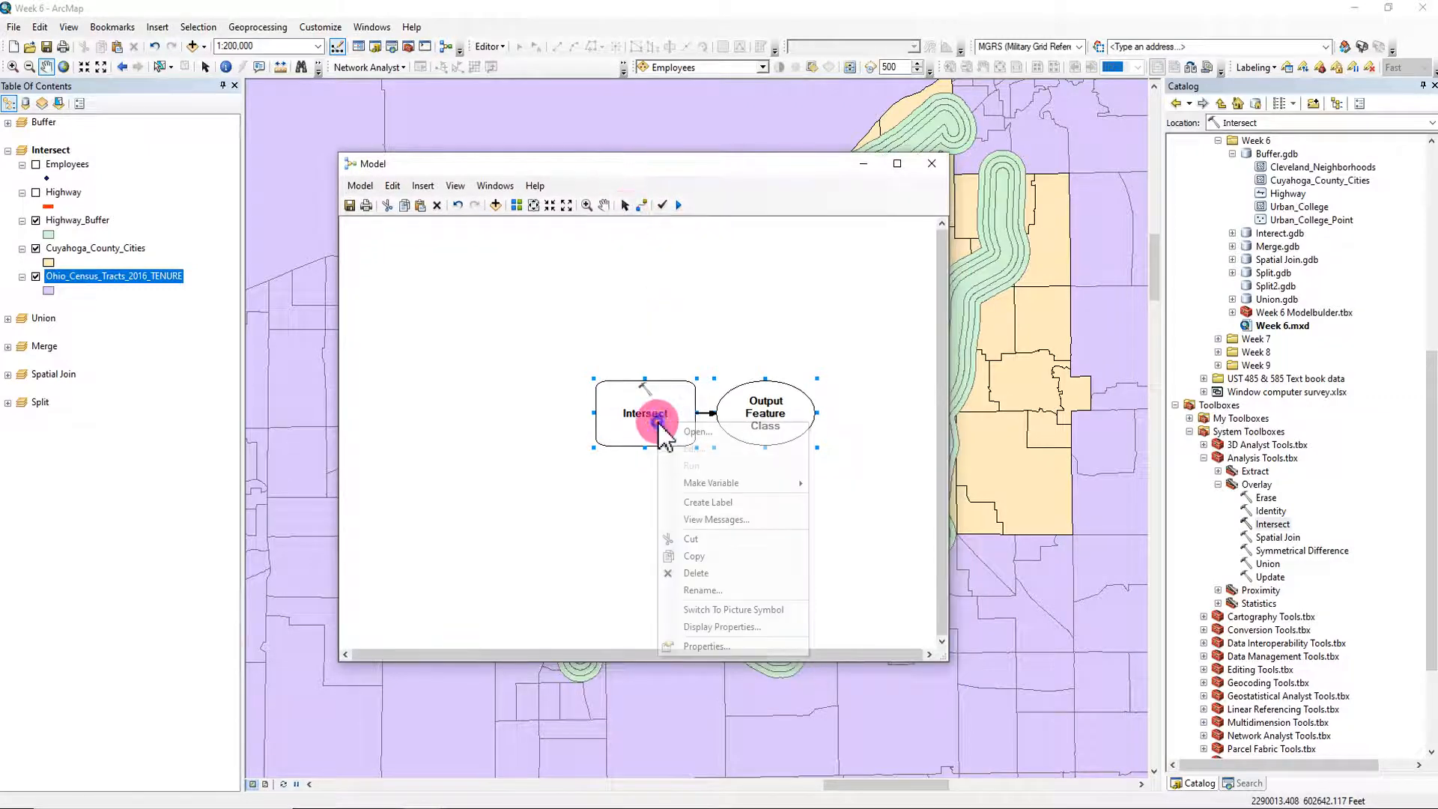
left_click(697, 432)
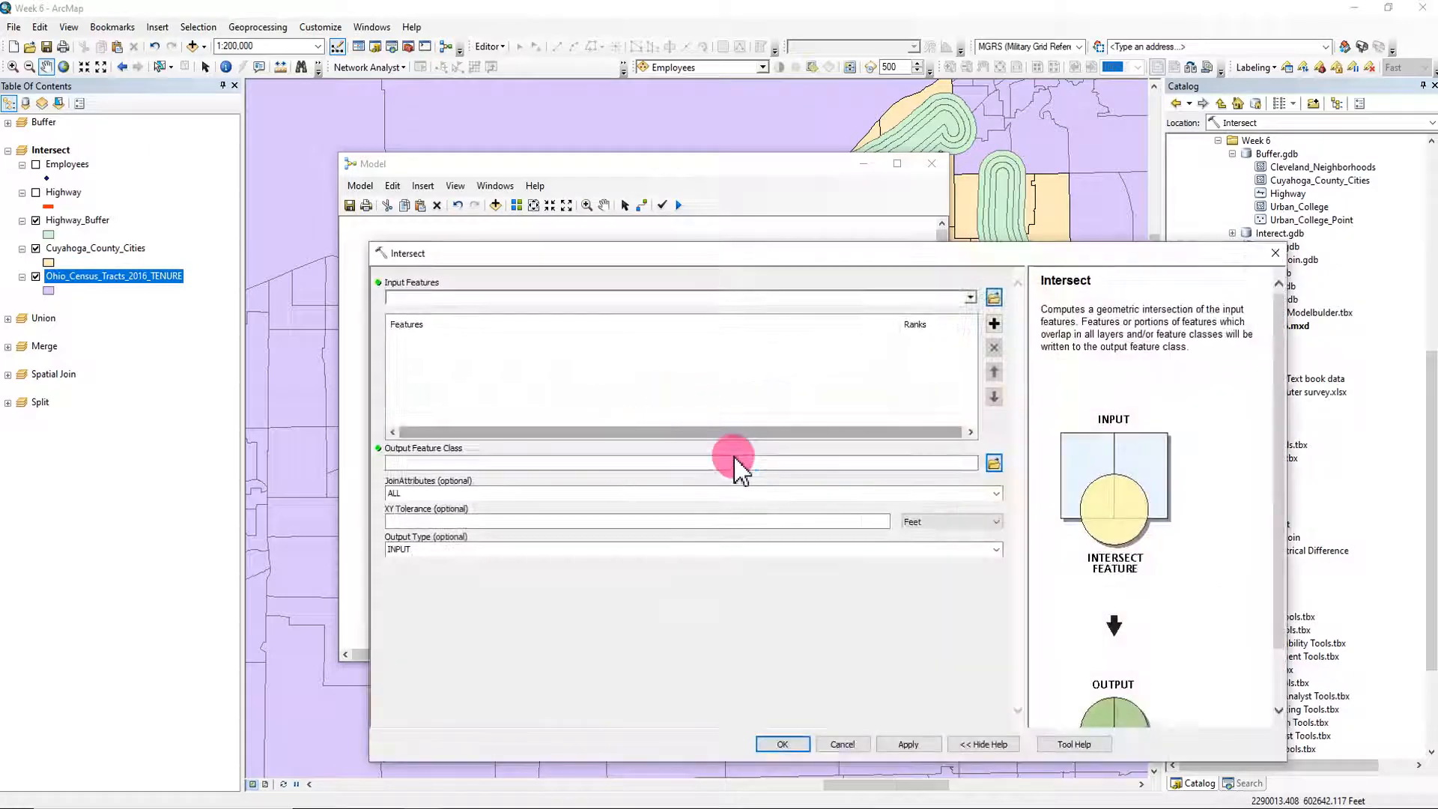
left_click(970, 297)
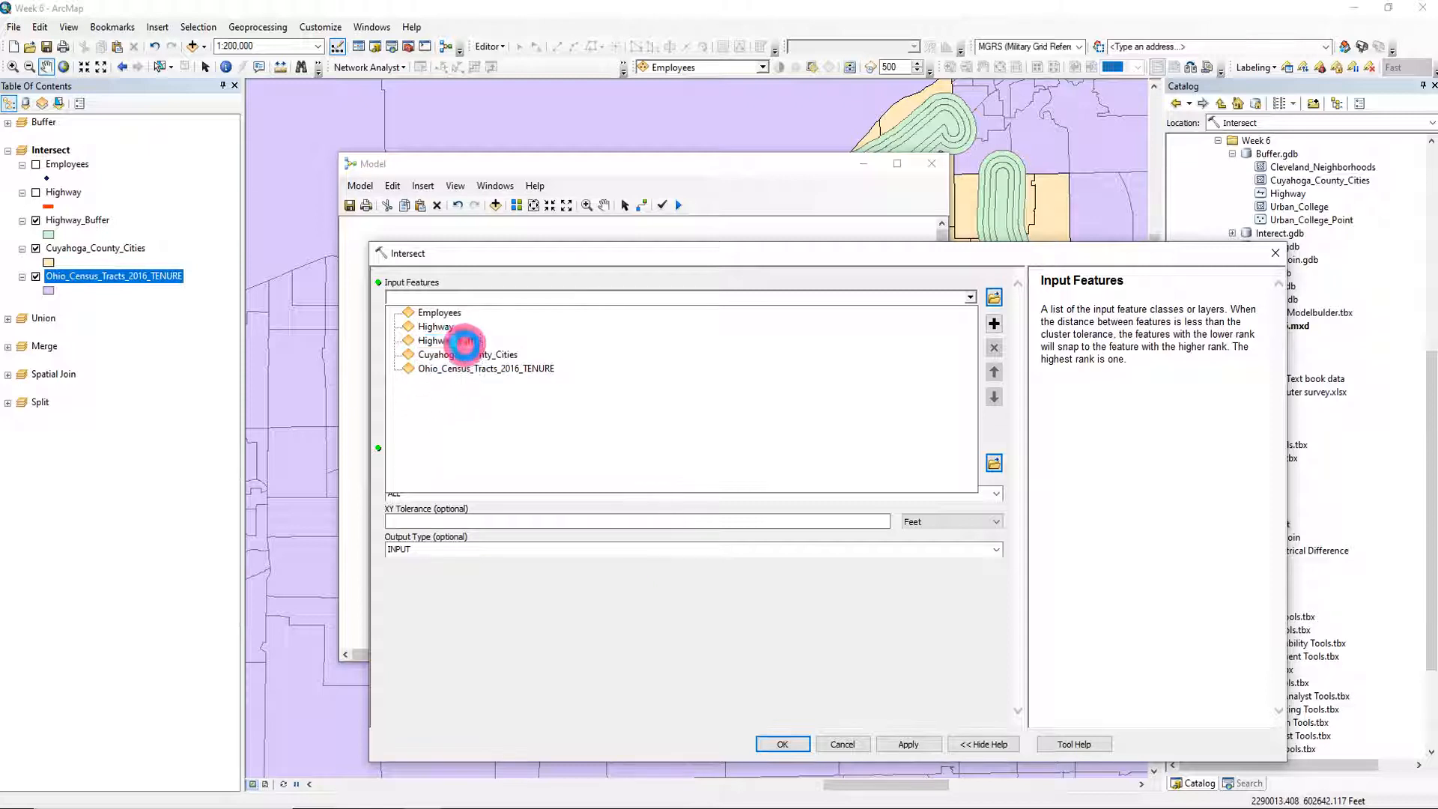
left_click(465, 340)
left_click(969, 297)
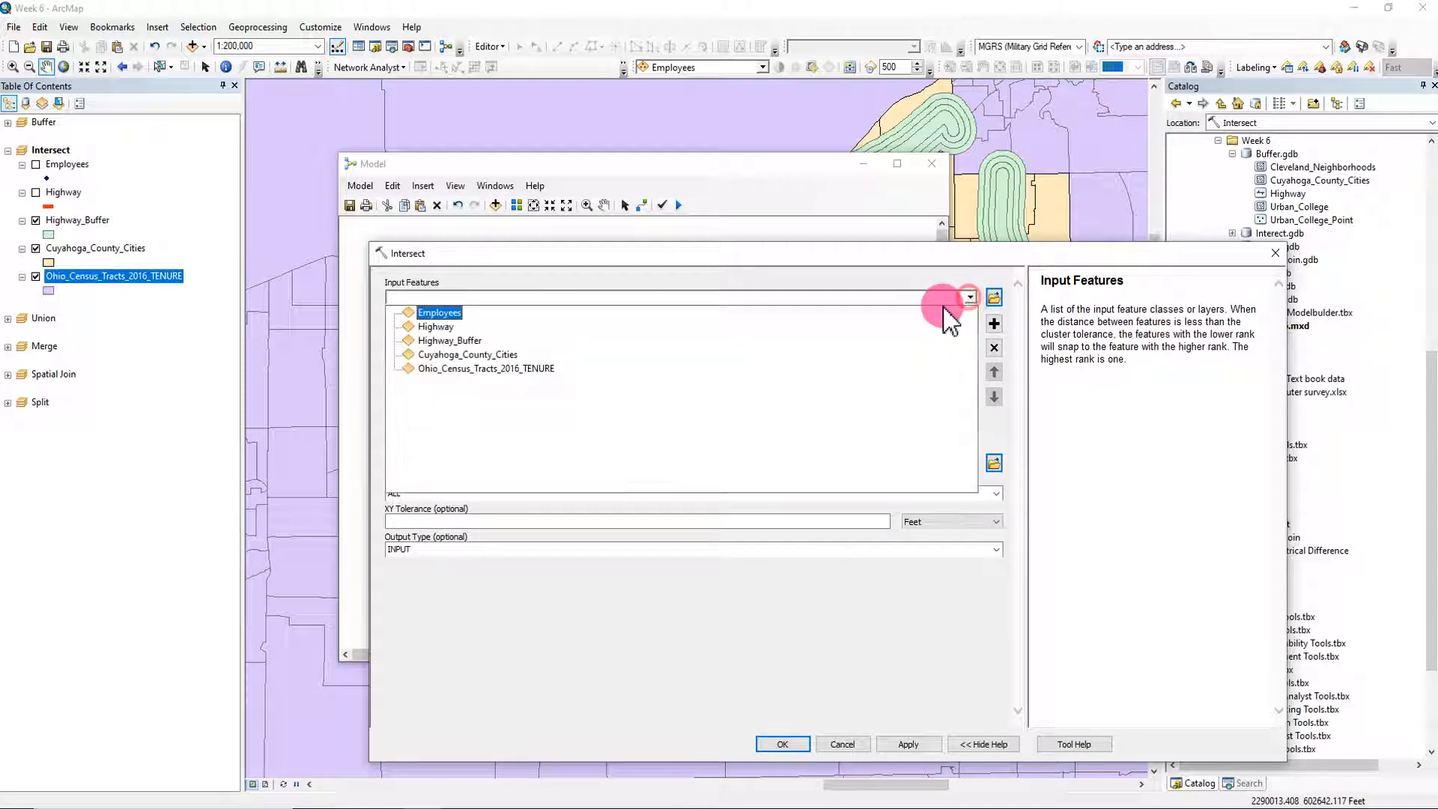
left_click(494, 354)
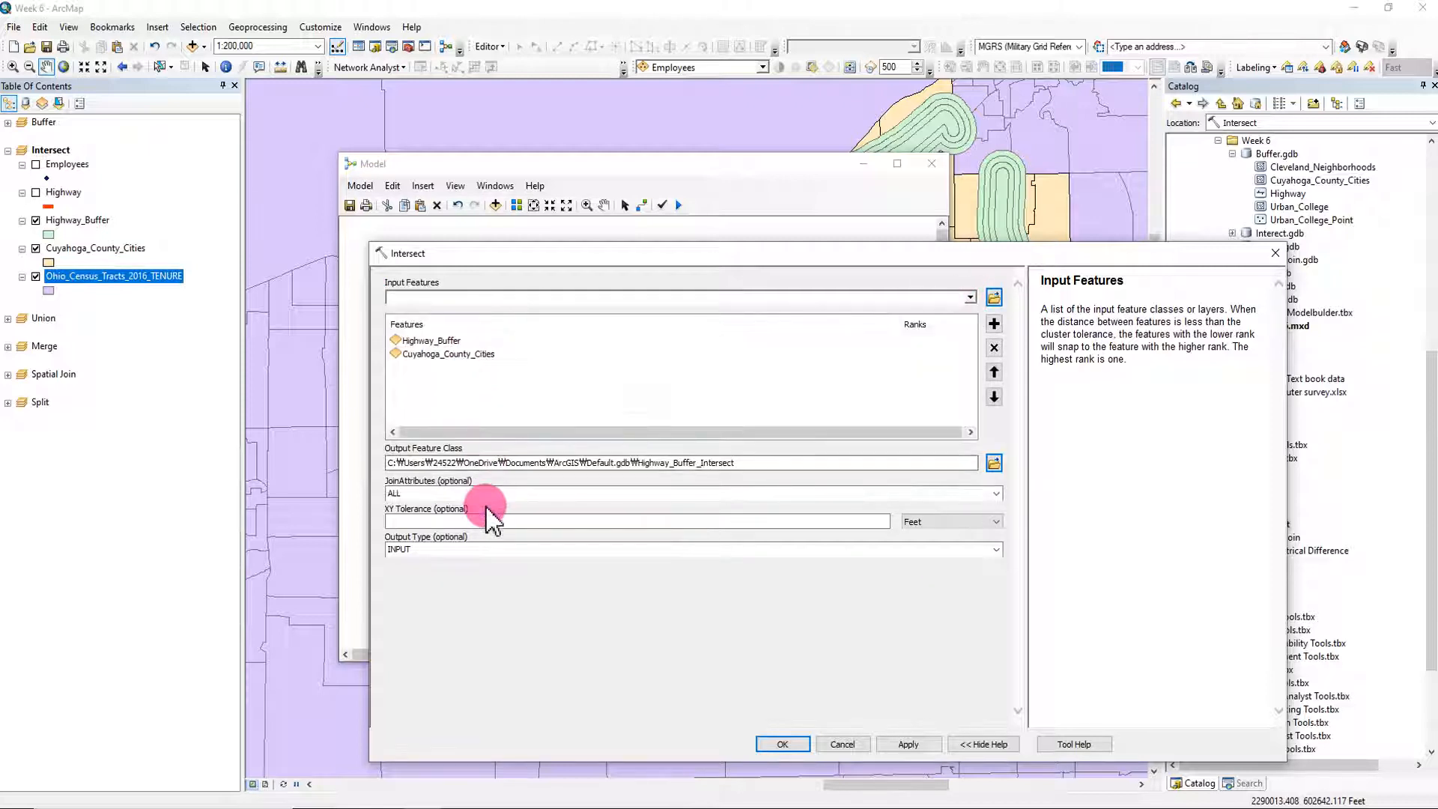
left_click(969, 298)
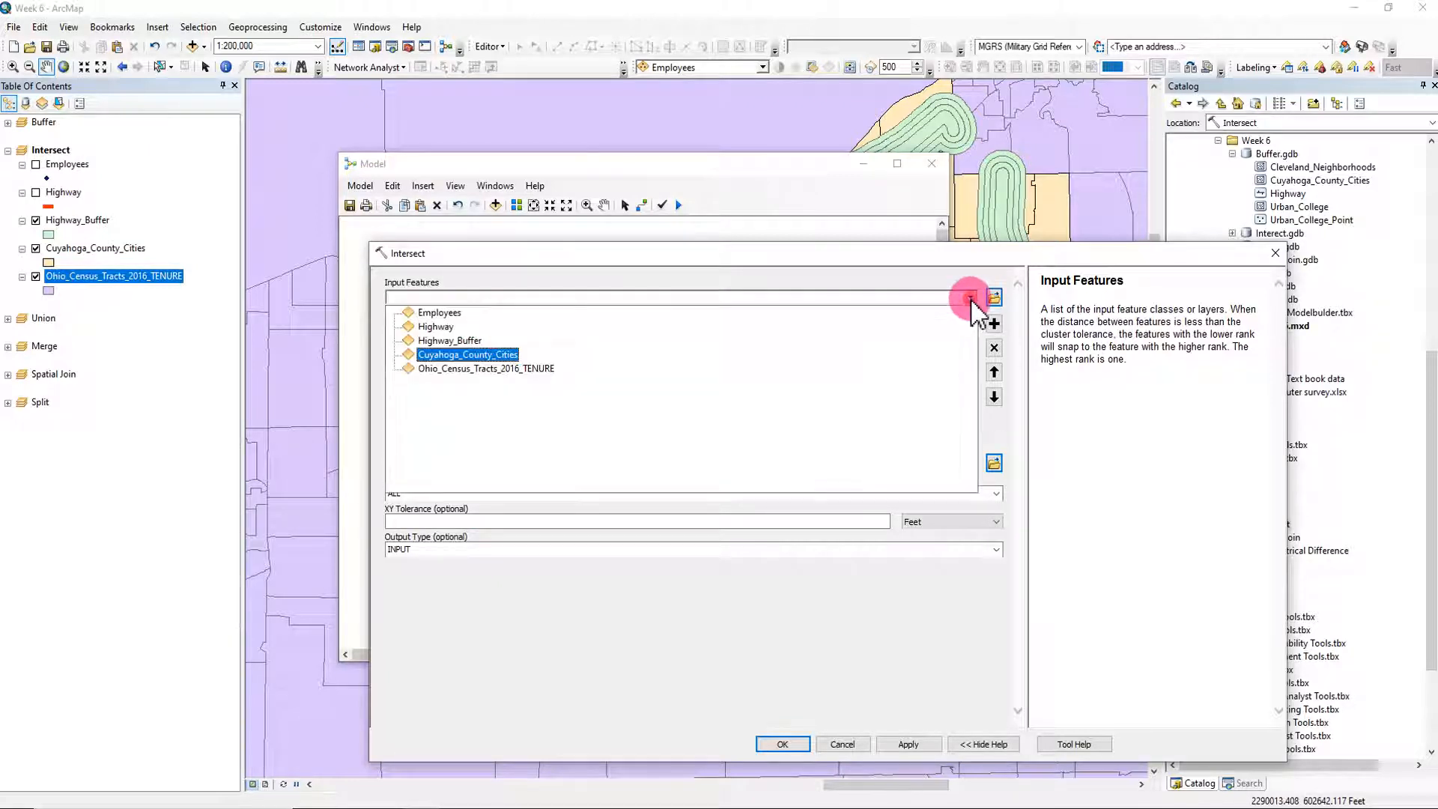
left_click(467, 371)
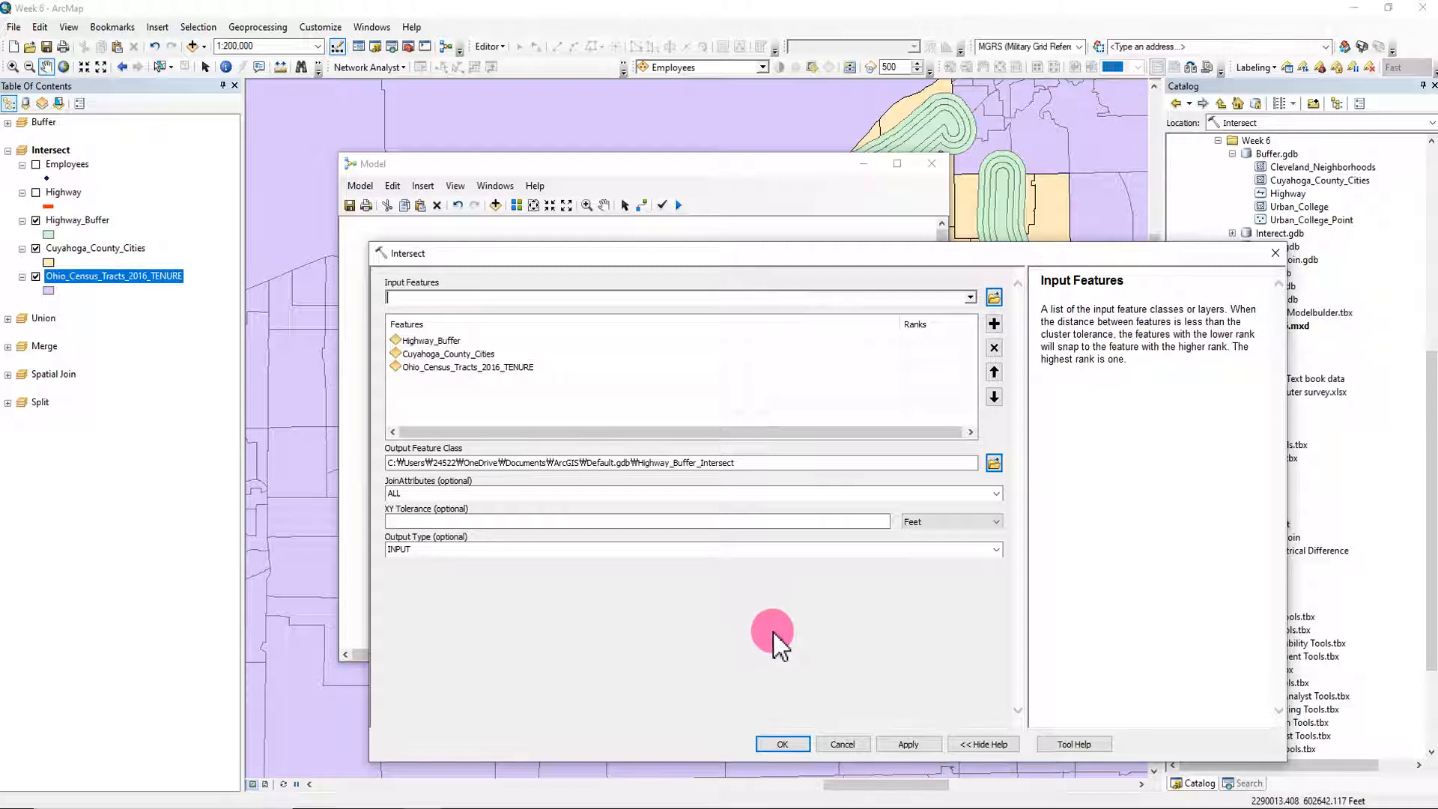
Step: Save the Intersect output feature class as Intersect1 in Interect.gdb and accept the tool's parameters
left_click(993, 463)
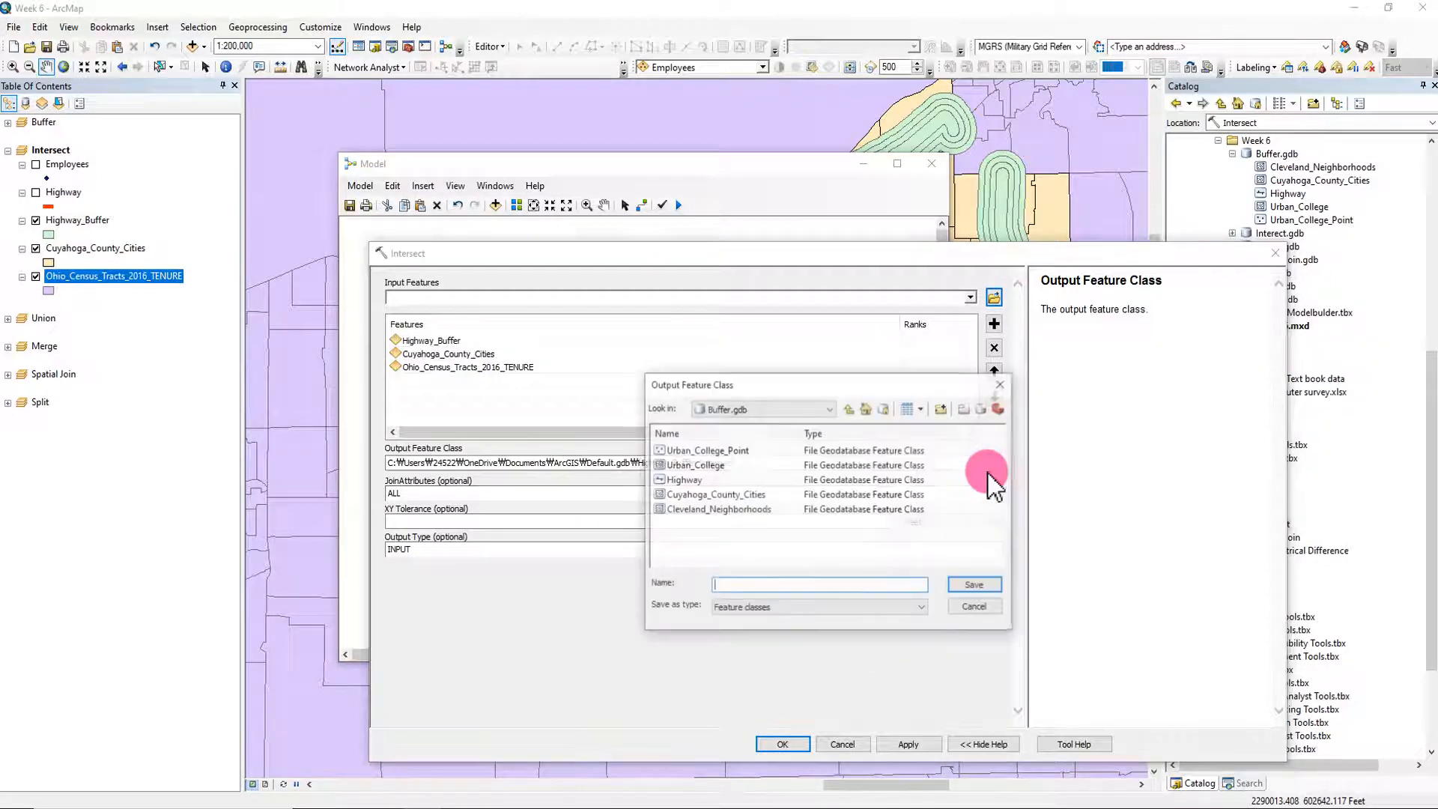
left_click(849, 408)
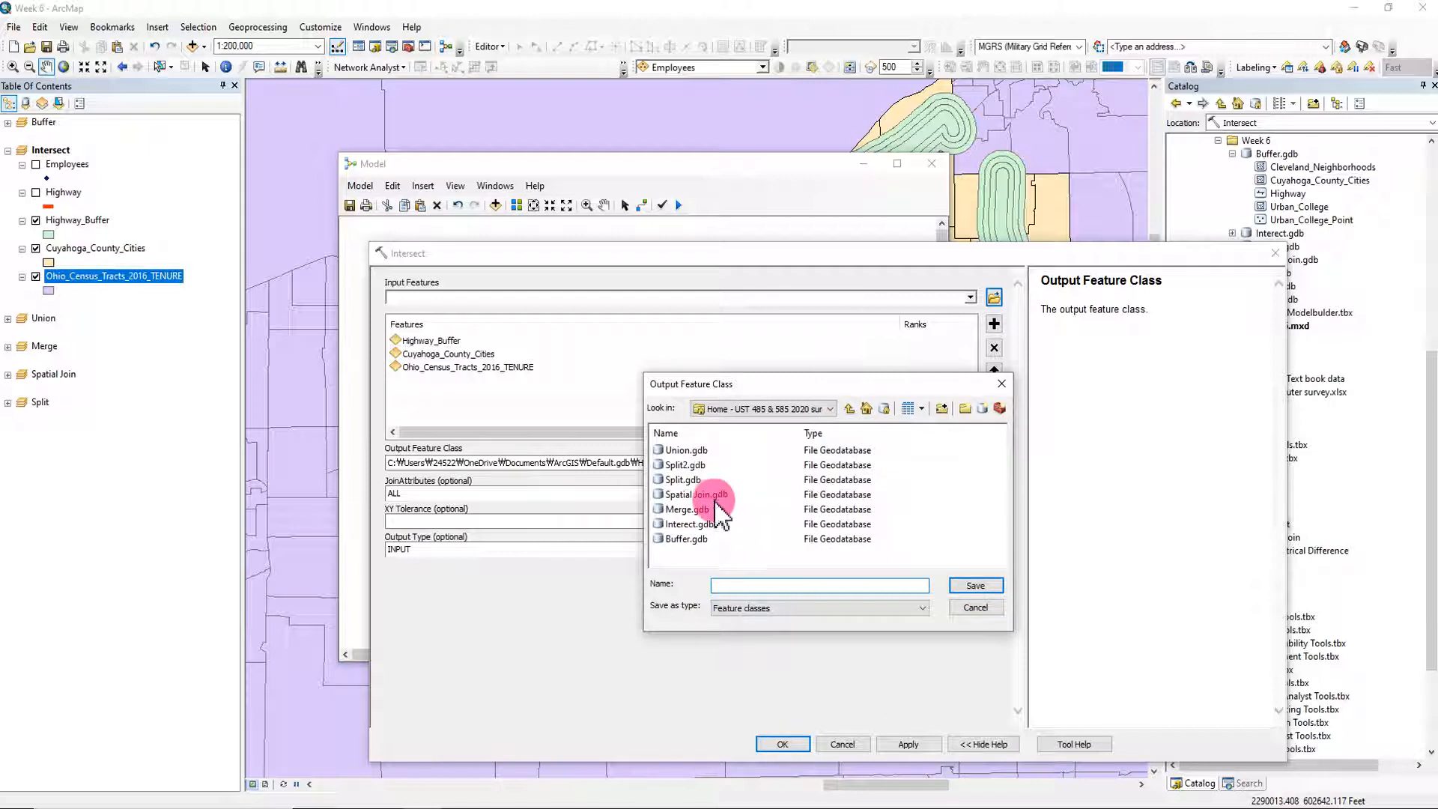
double_click(705, 524)
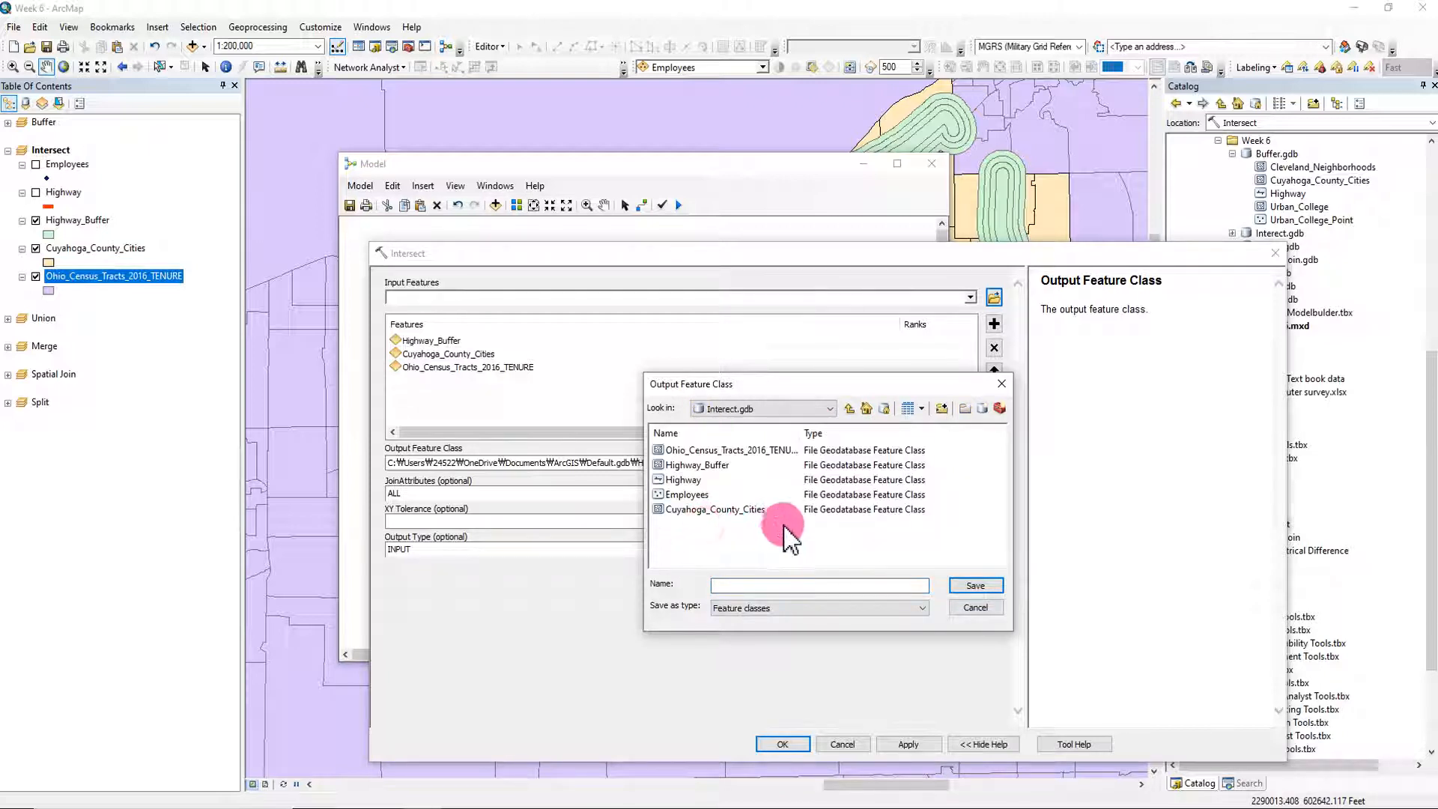
left_click(778, 584)
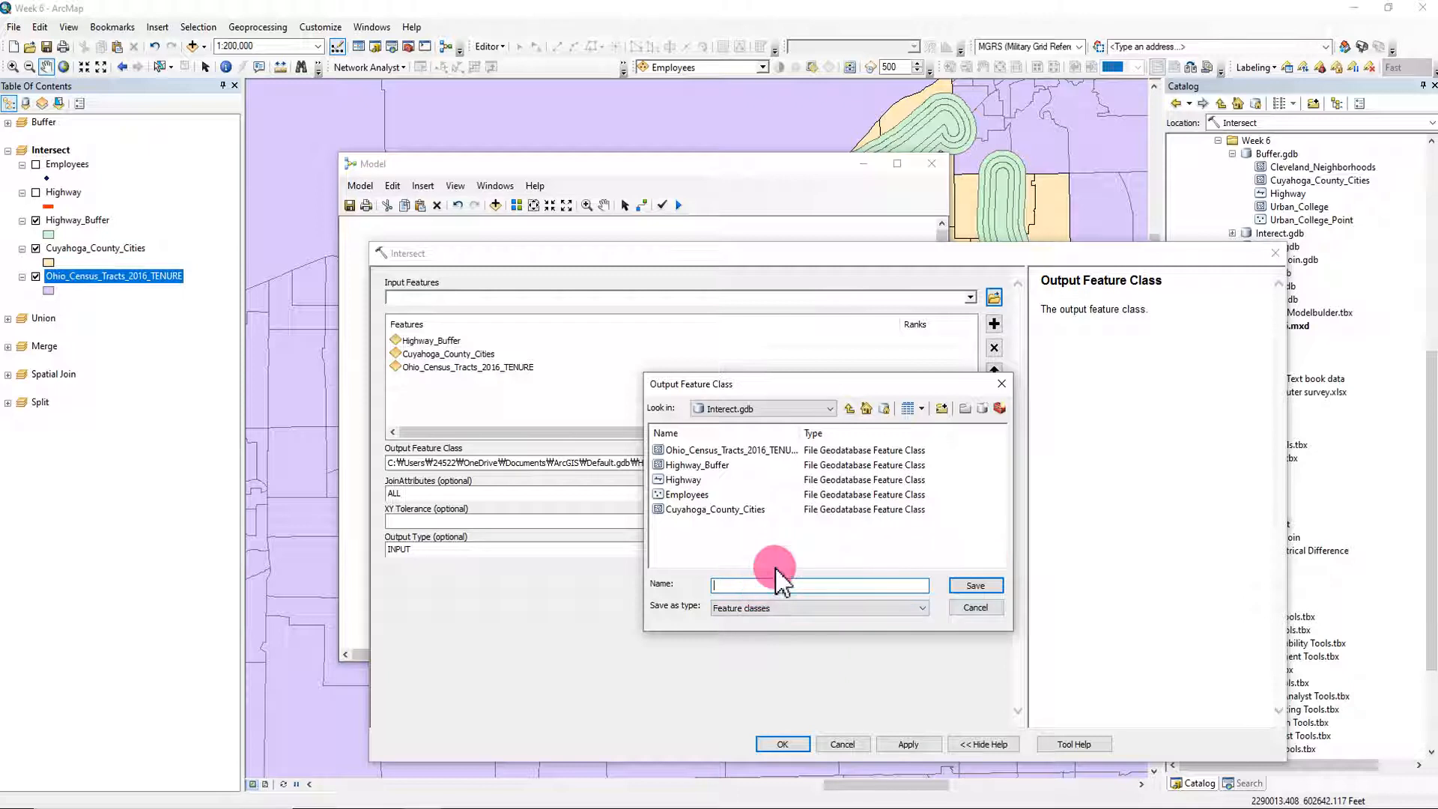
type("Intersect1")
left_click(976, 585)
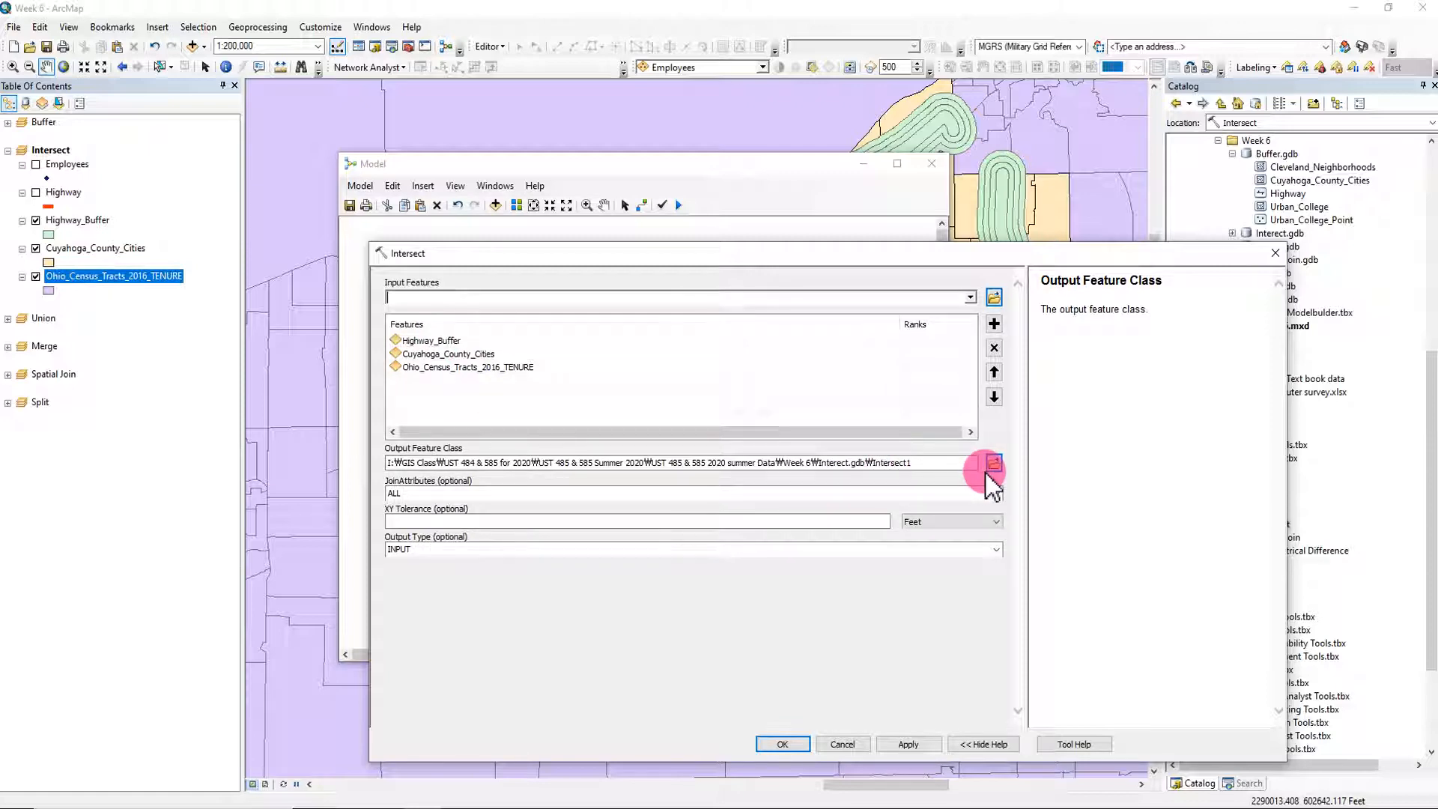
left_click(785, 744)
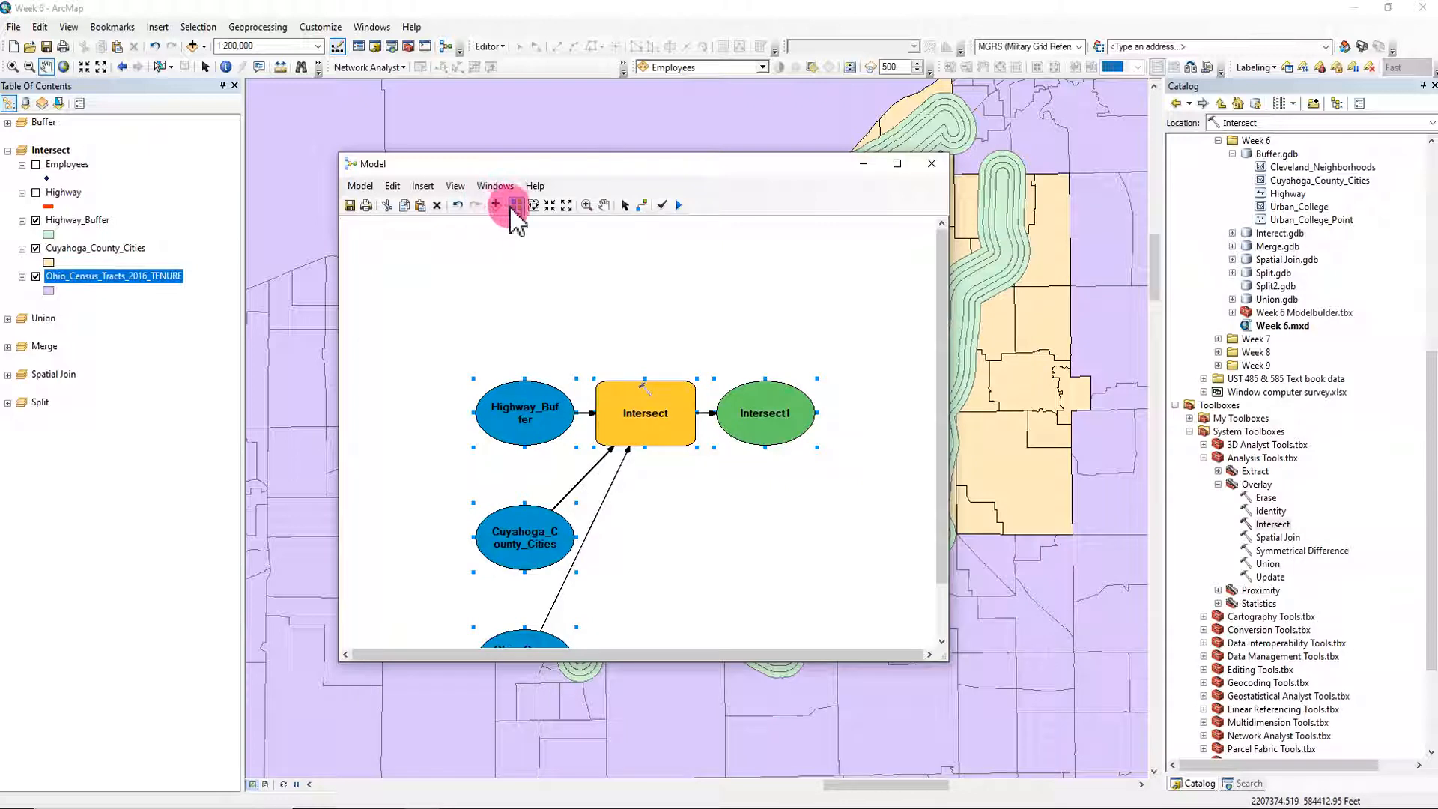
Step: Auto-arrange the model diagram and run the Intersect process with its Intersect1 output added to the display
left_click(516, 205)
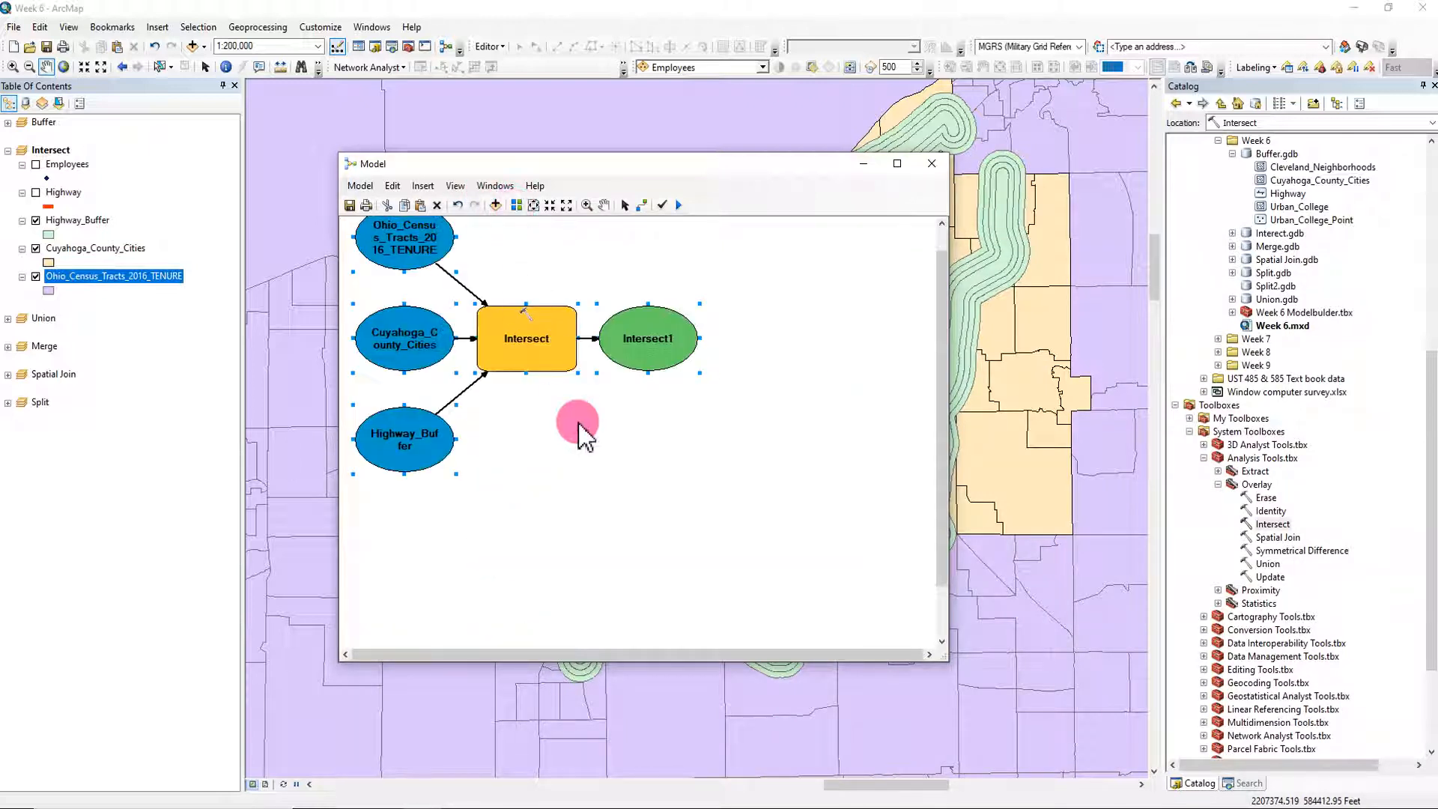
right_click(638, 375)
left_click(716, 442)
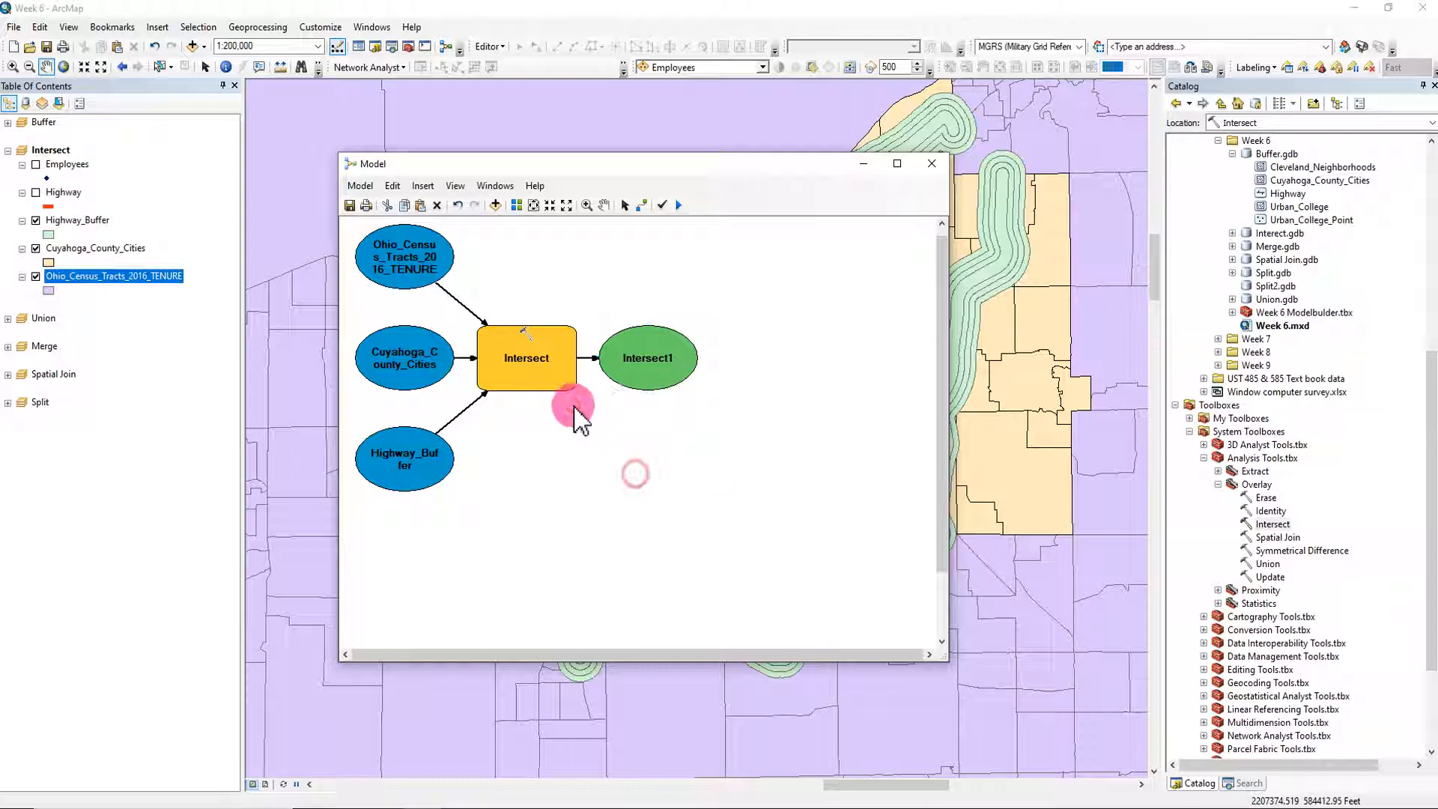
right_click(536, 364)
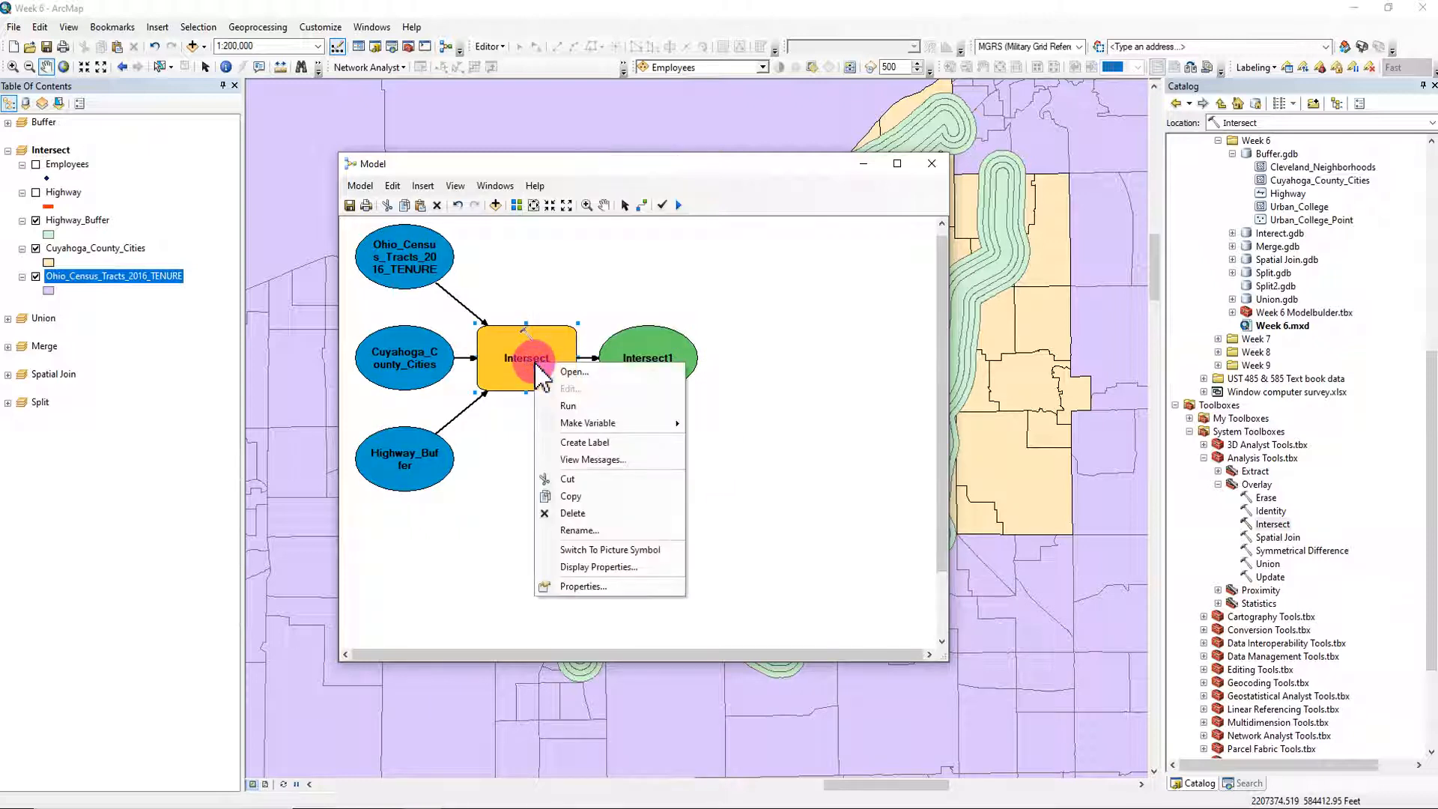
left_click(566, 406)
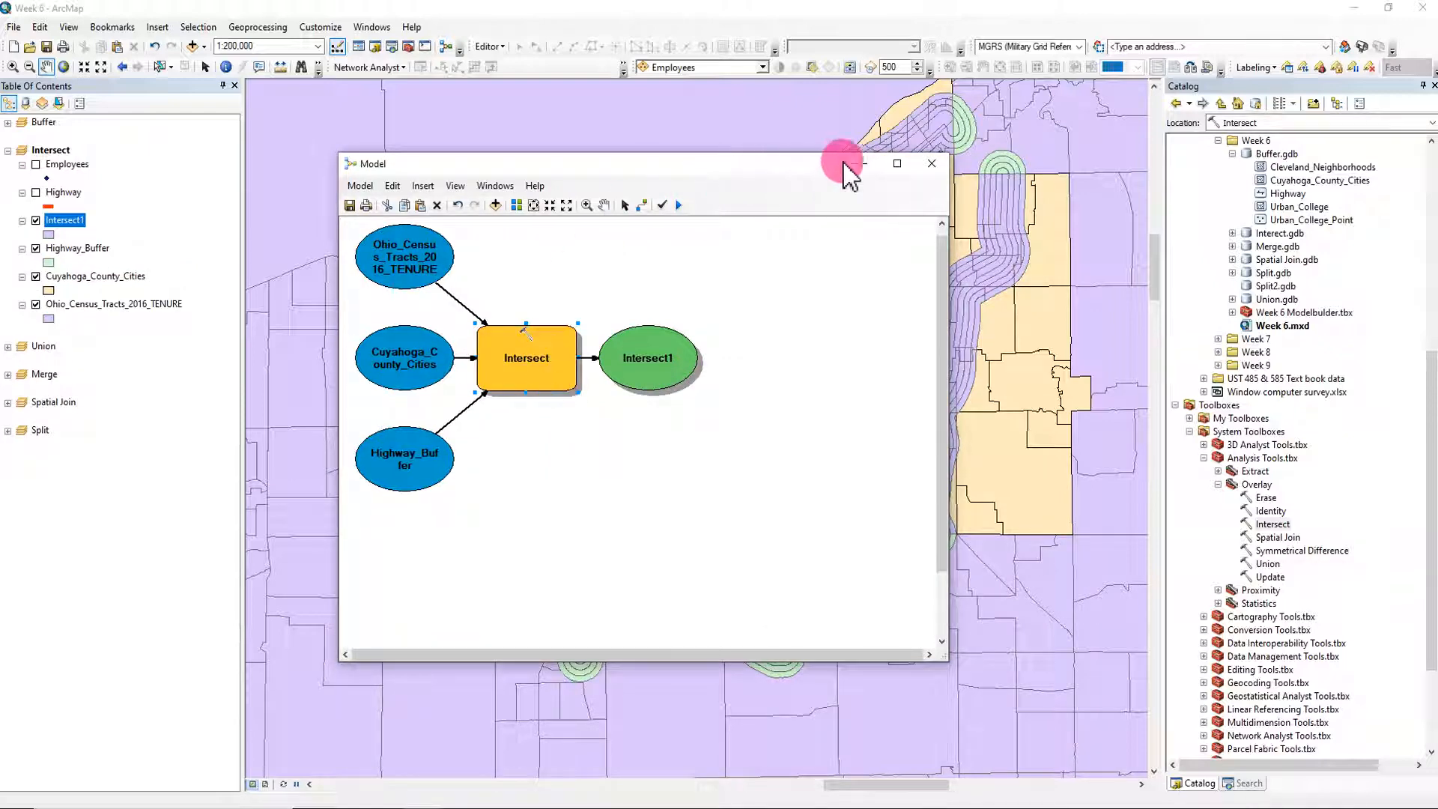
Step: Minimize the model window and hide the Highway_Buffer, Cuyahoga_County_Cities and Ohio_Census_Tracts_2016_TENURE layers
left_click(862, 164)
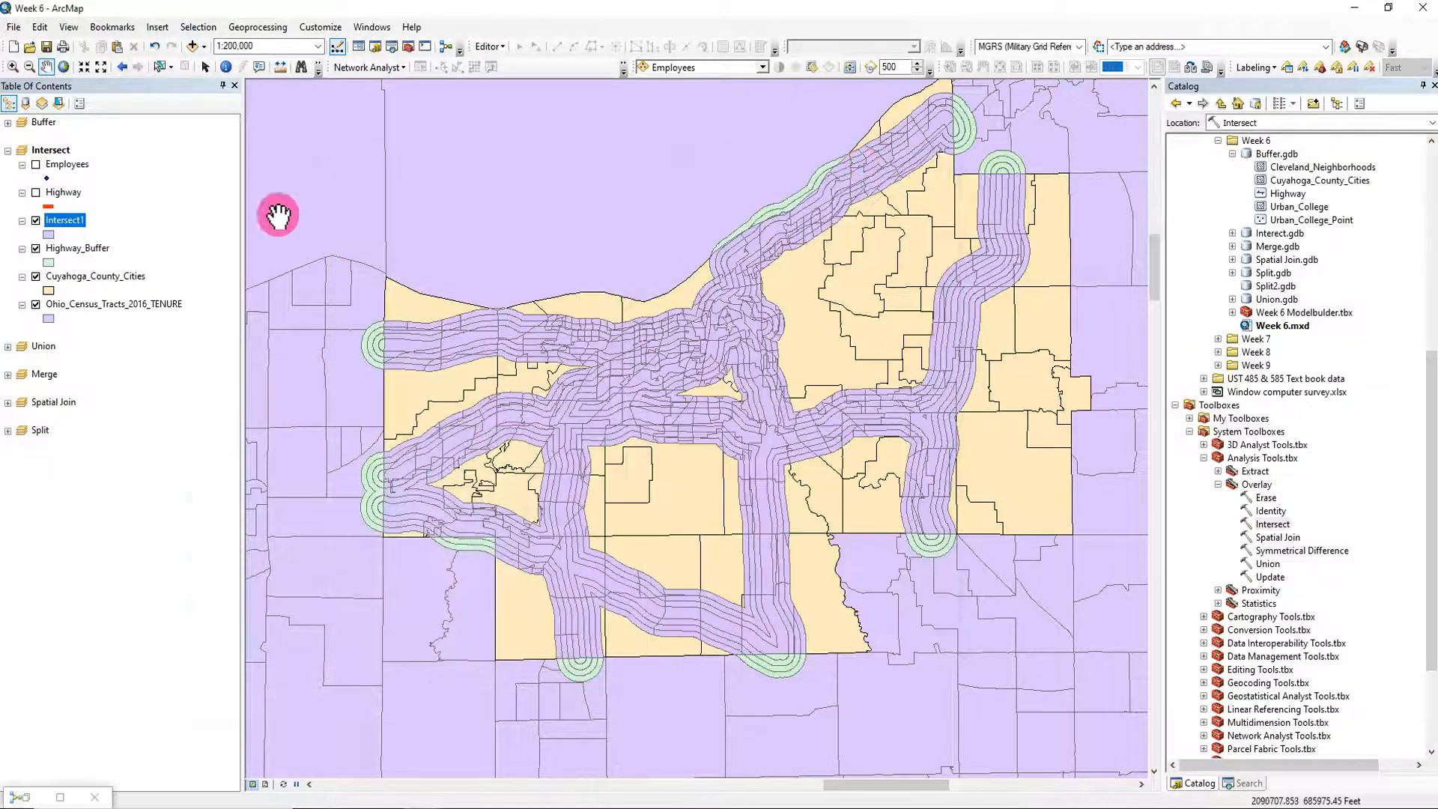
left_click(35, 248)
left_click(35, 276)
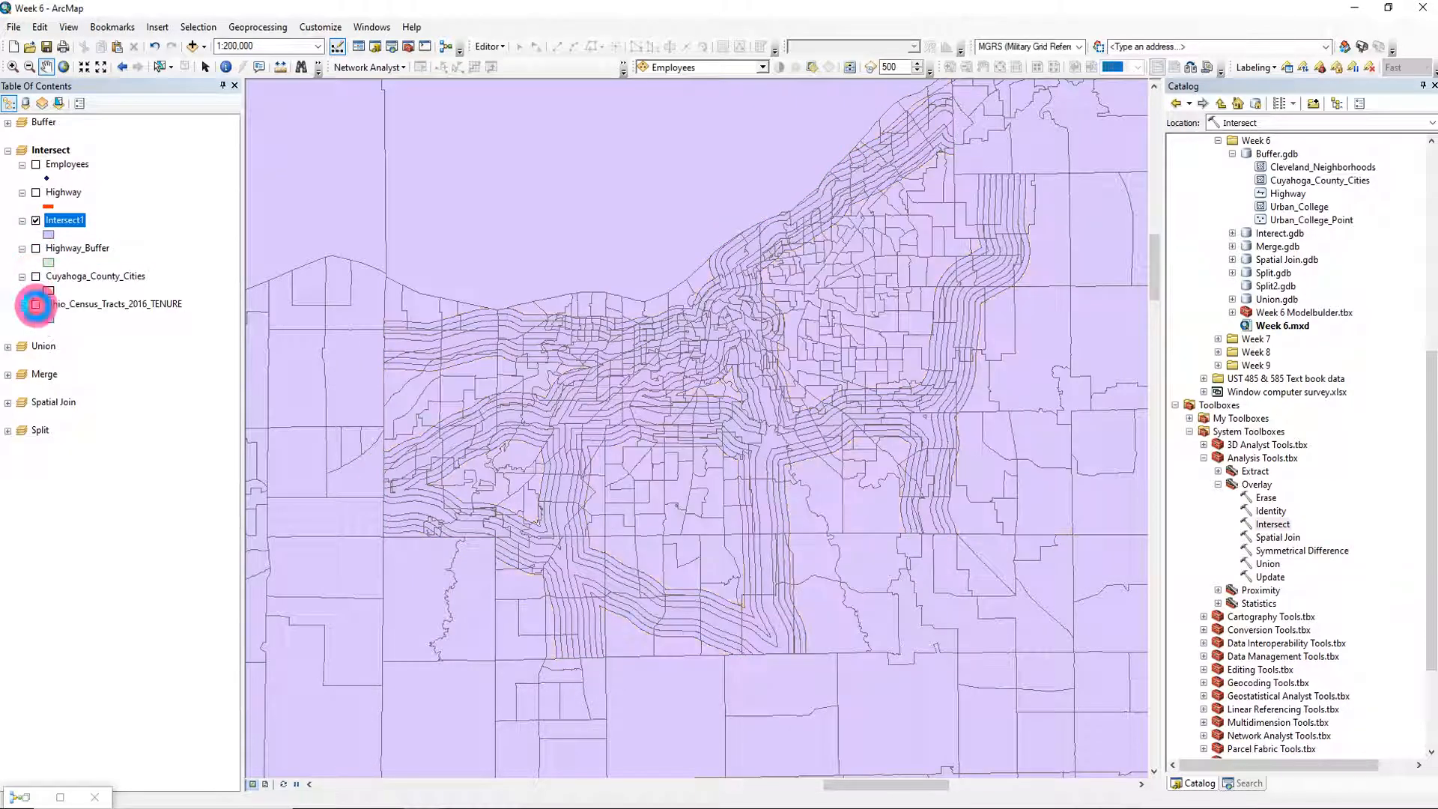
left_click(35, 304)
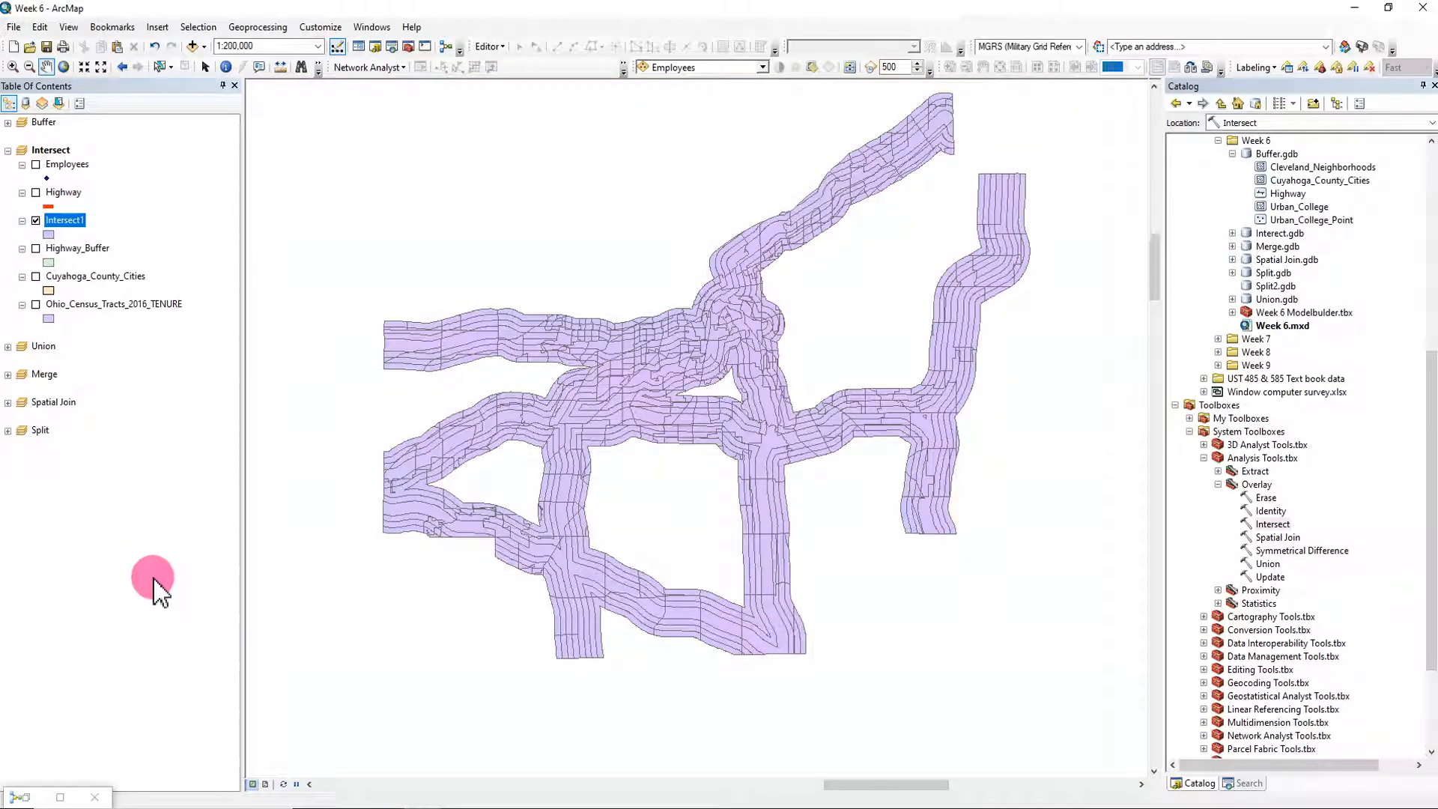
left_click_drag(674, 394, 658, 432)
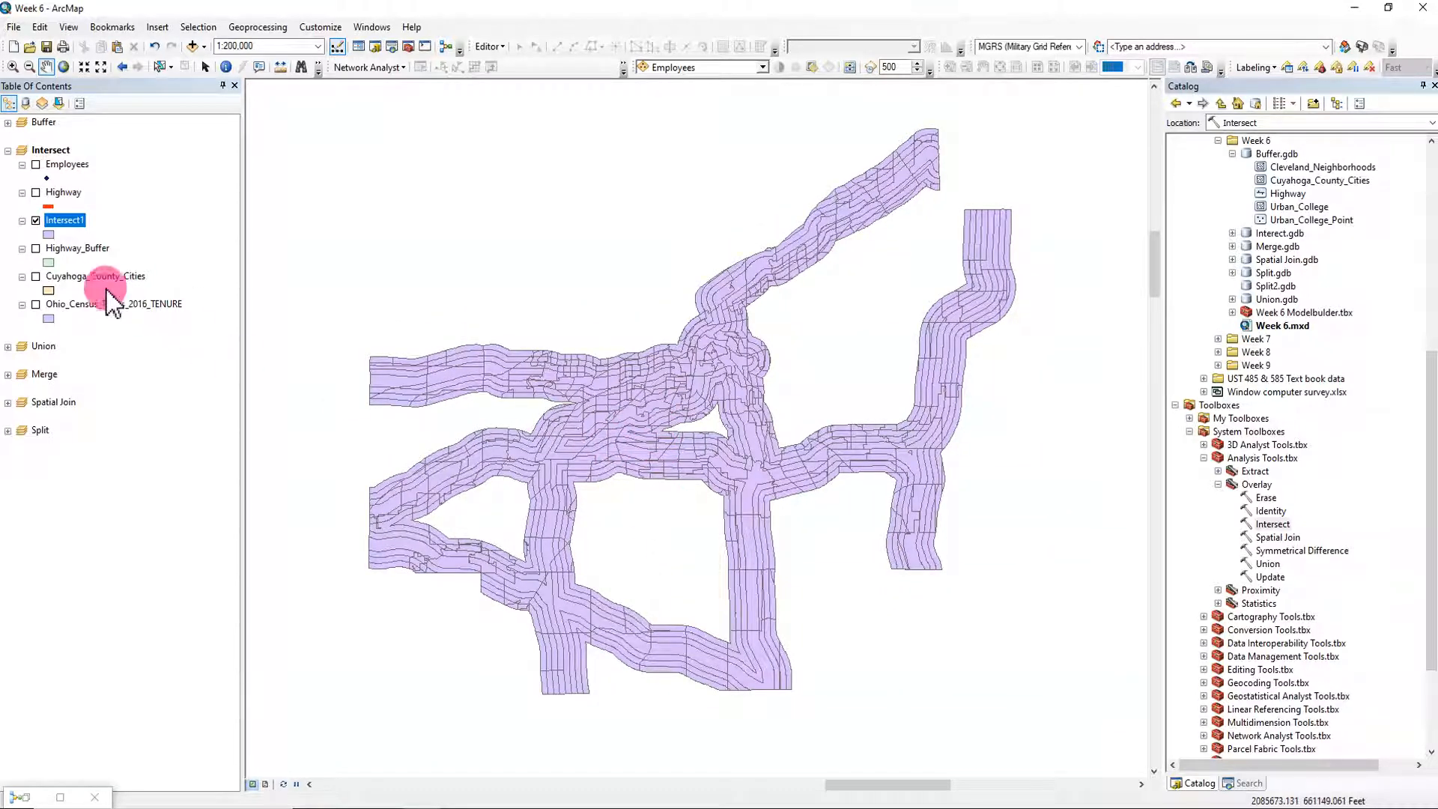
Step: Hide Intersect1, show its three input layers, and examine their overlap and the wider extent of the Ohio census tracts
left_click(36, 221)
left_click(36, 248)
left_click(36, 277)
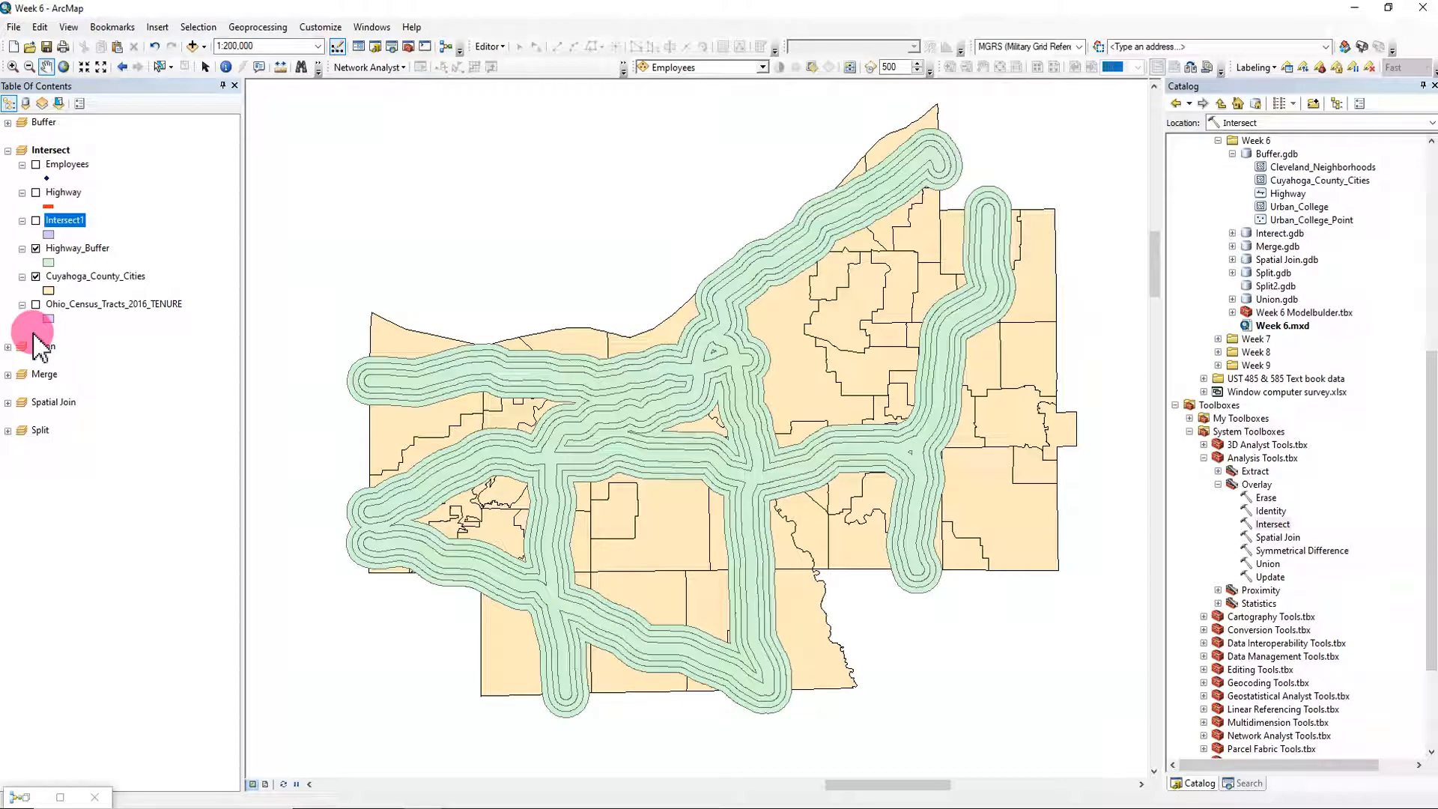
left_click(36, 304)
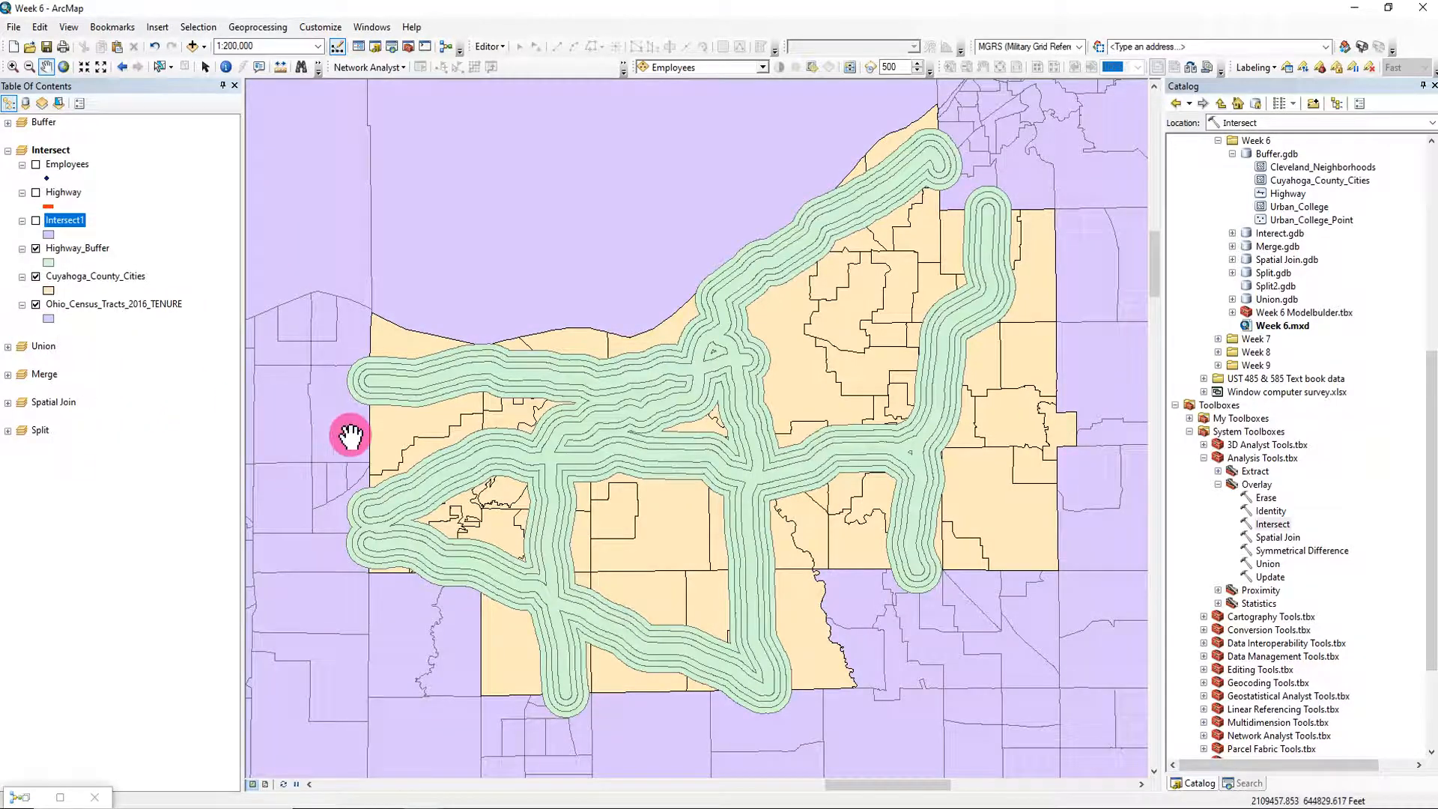
left_click(134, 279)
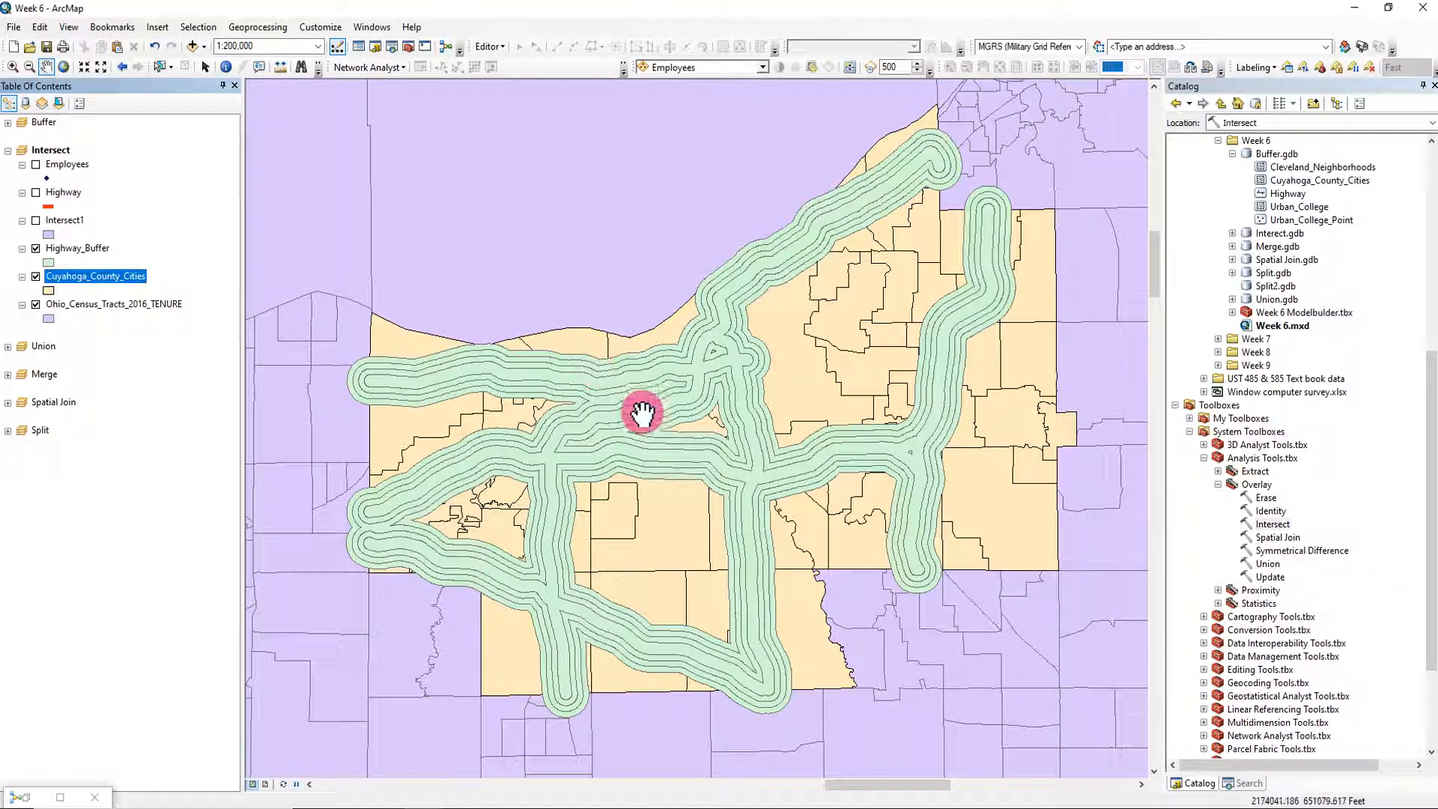
left_click(119, 305)
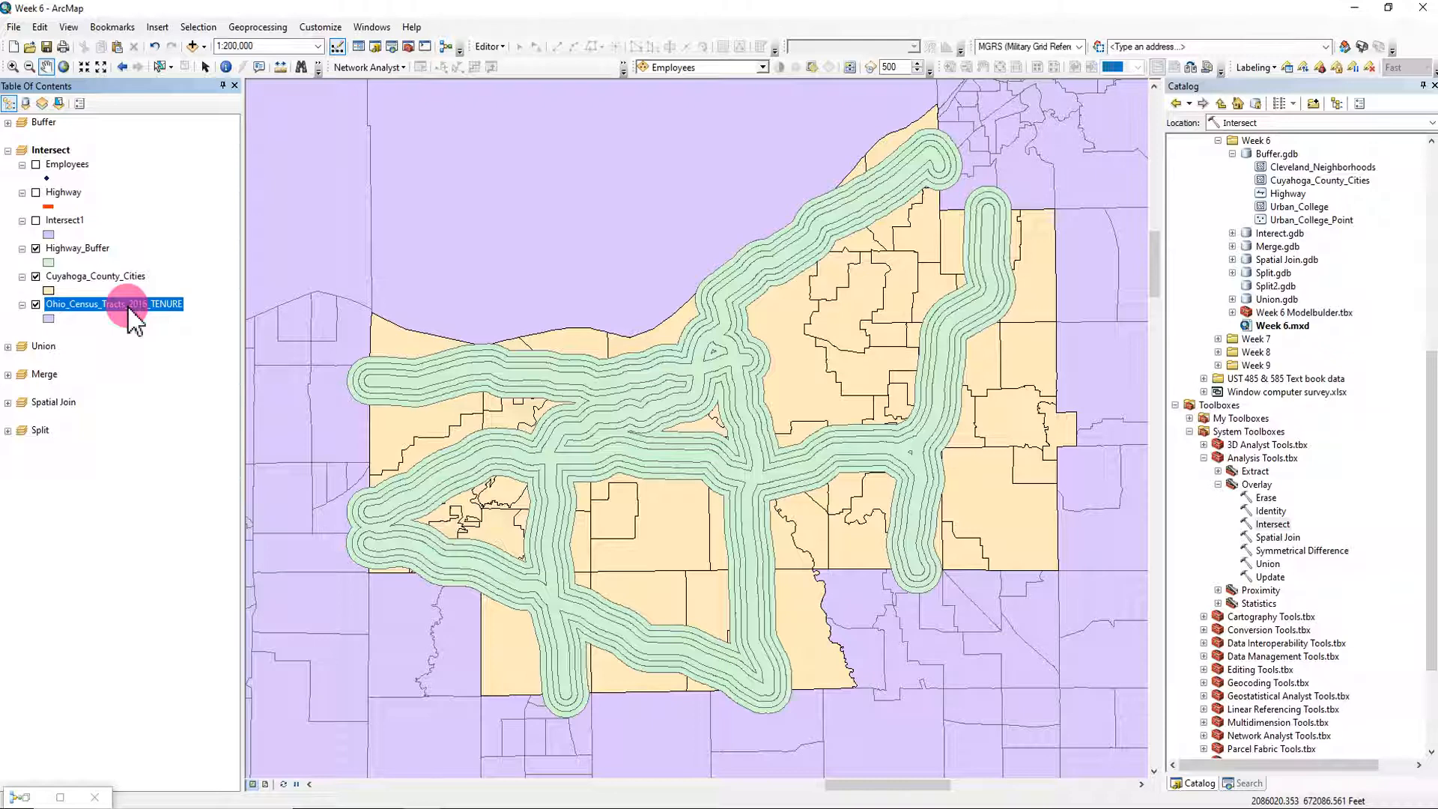
scroll(799, 671, "up", 3)
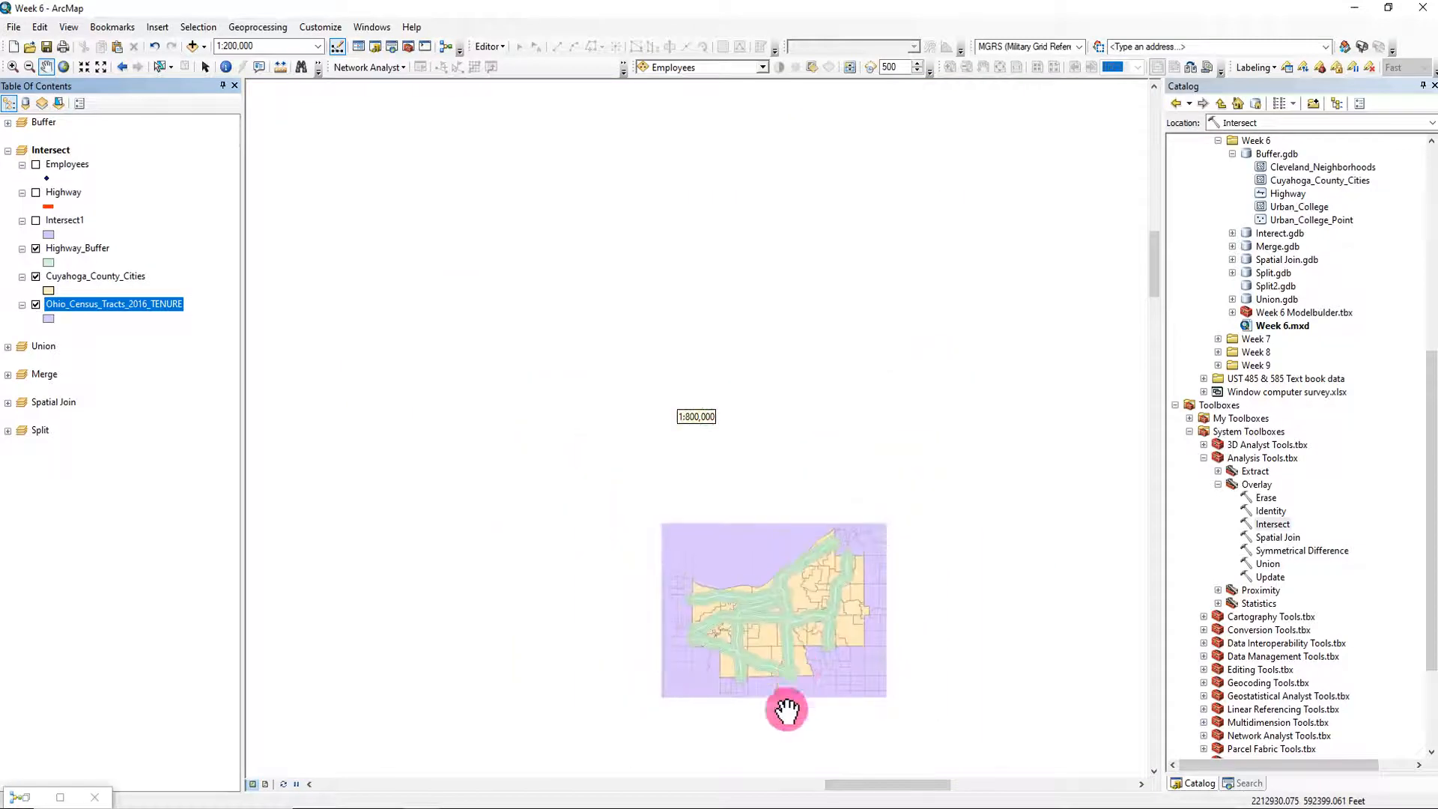
scroll(775, 711, "up", 2)
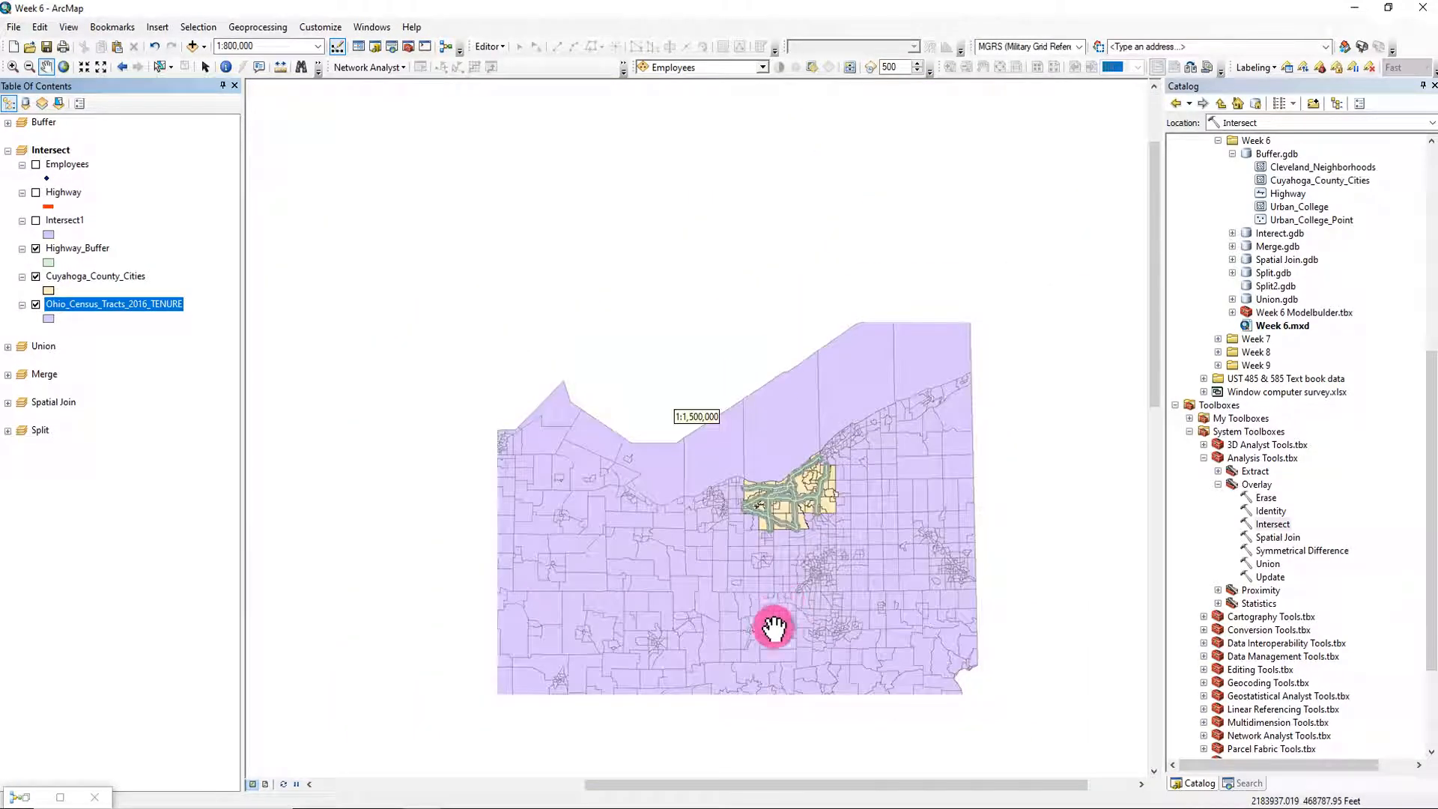
scroll(754, 681, "down", 1)
scroll(684, 600, "down", 1)
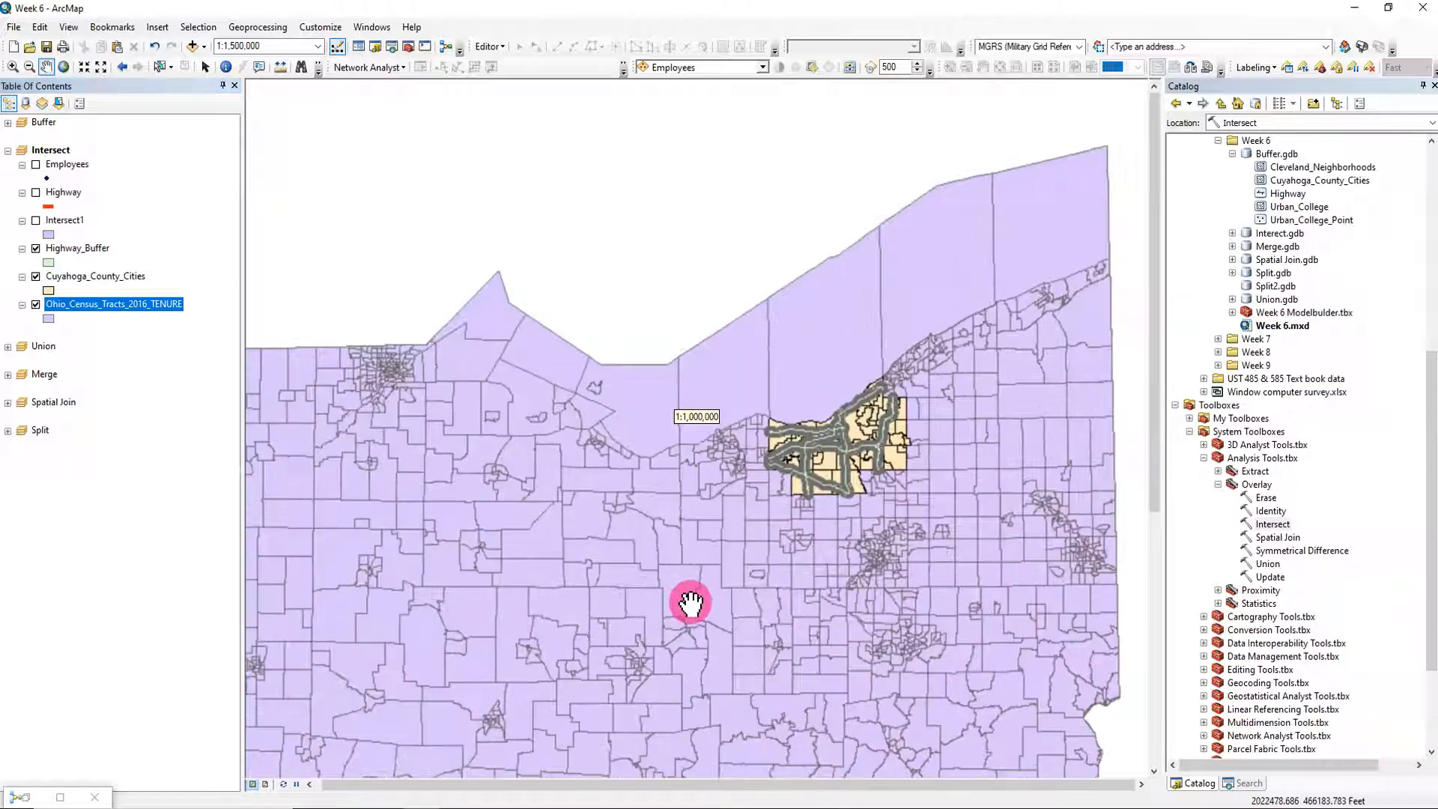
left_click_drag(784, 567, 636, 578)
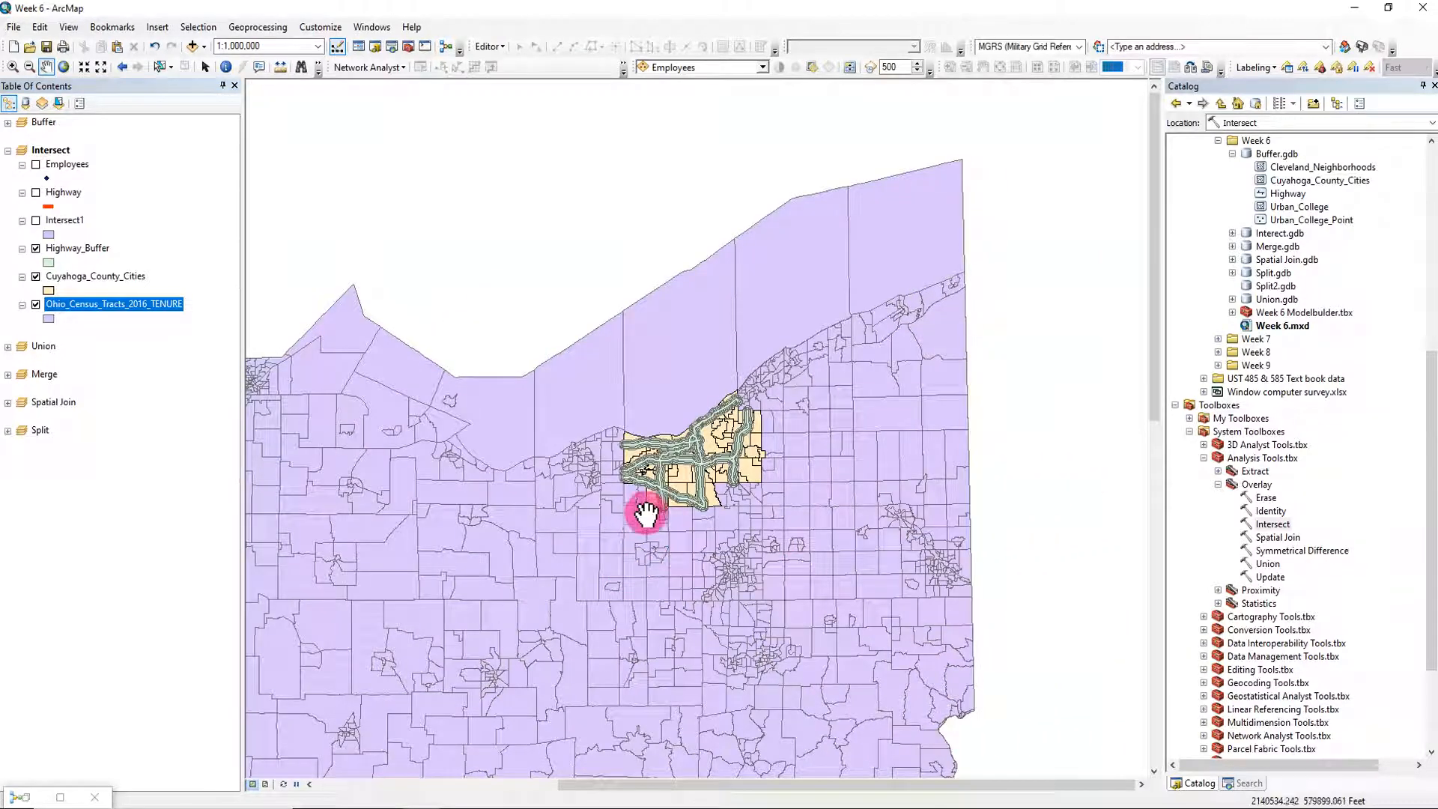
Step: Turn off the three input layers and show Intersect1 alone to examine its extent at 1:200,000
left_click(35, 248)
left_click(35, 277)
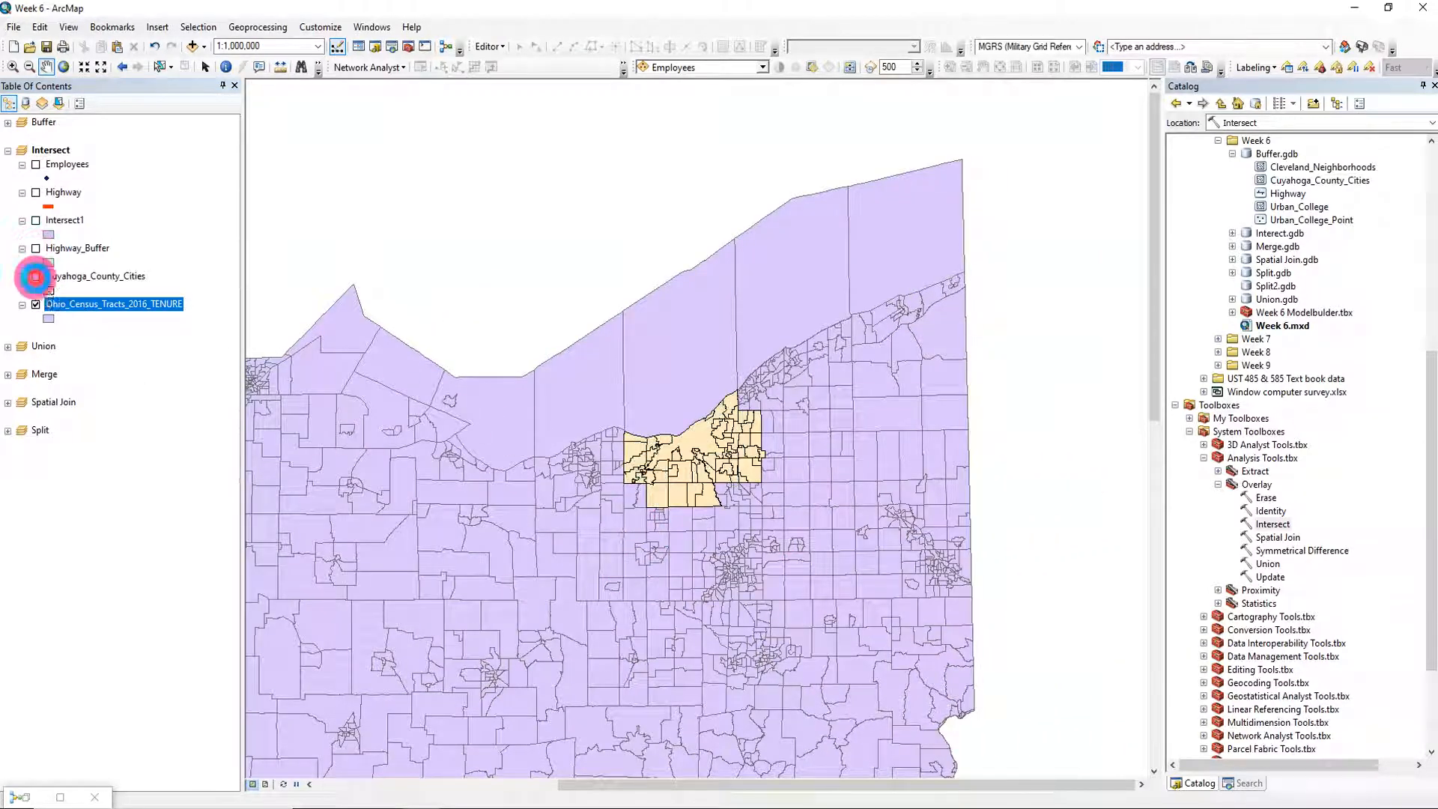
left_click(35, 304)
left_click(35, 220)
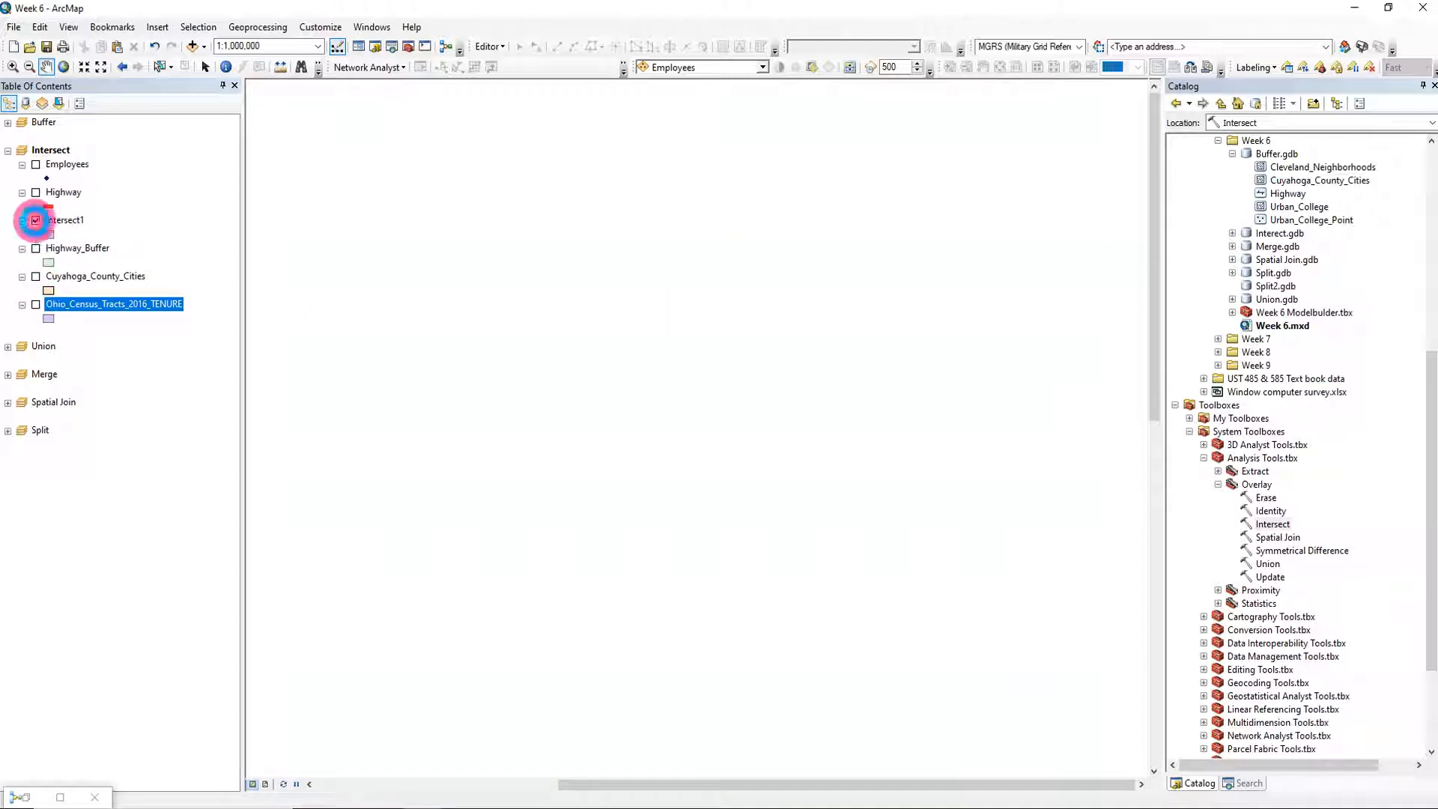
scroll(670, 480, "down", 3)
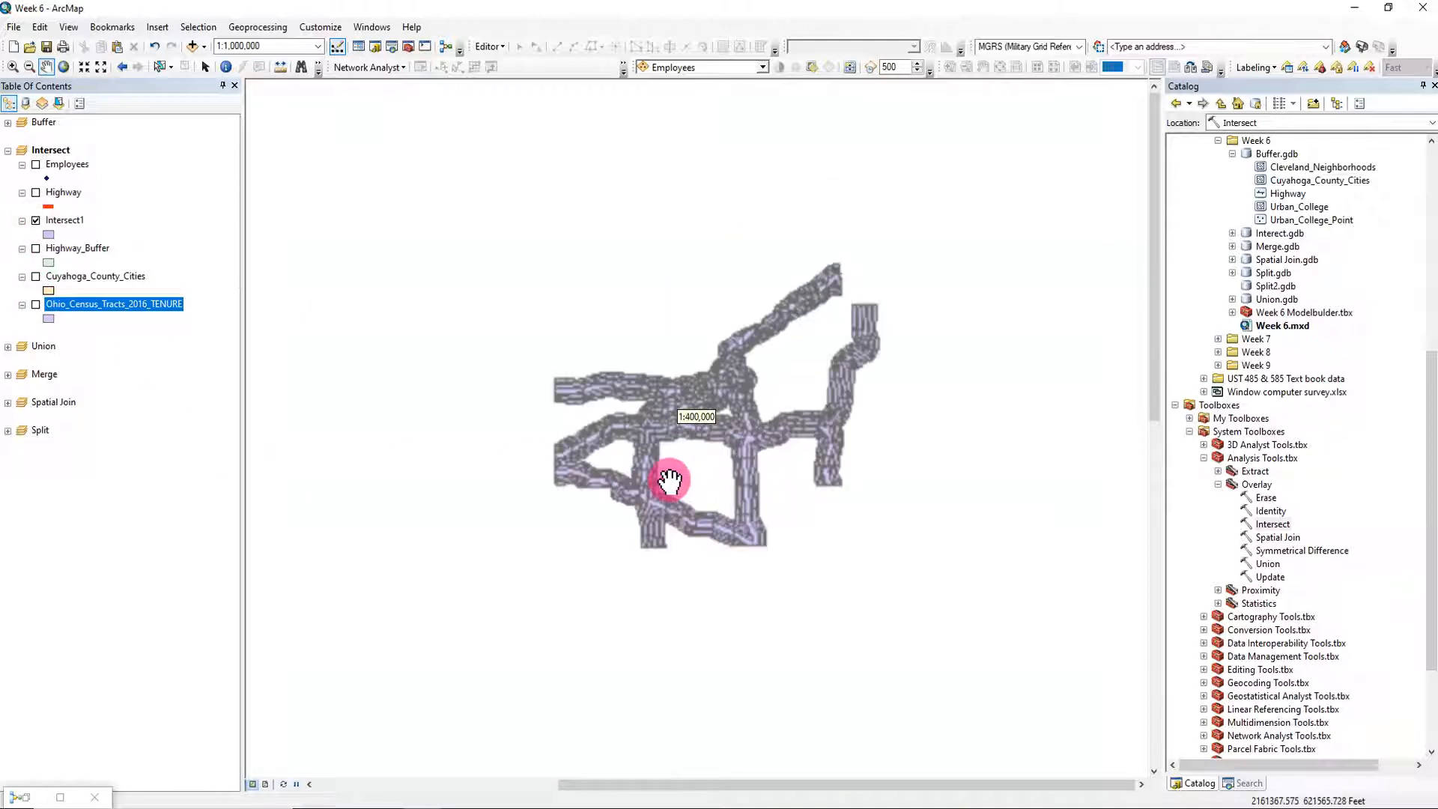
scroll(670, 480, "down", 2)
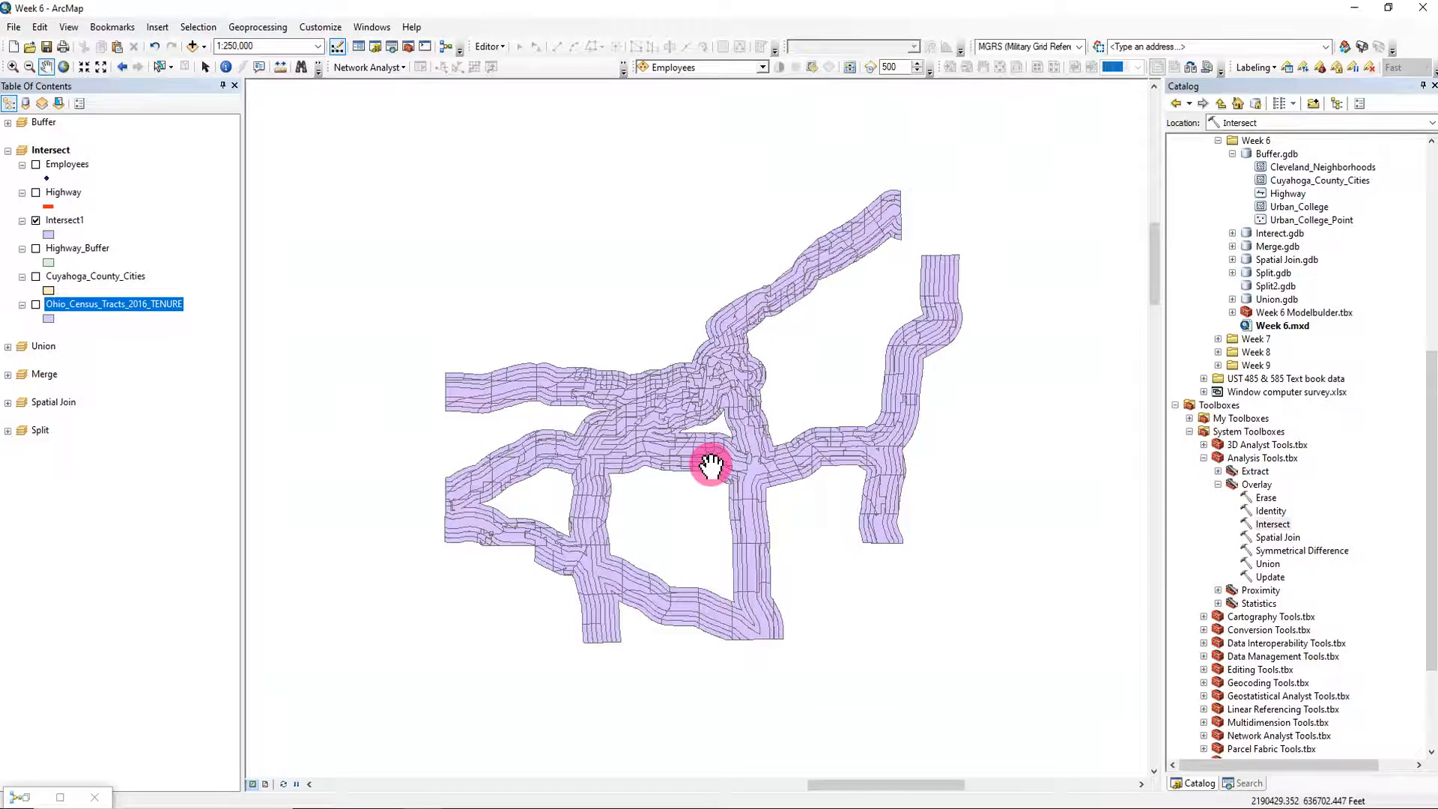
scroll(710, 466, "down", 1)
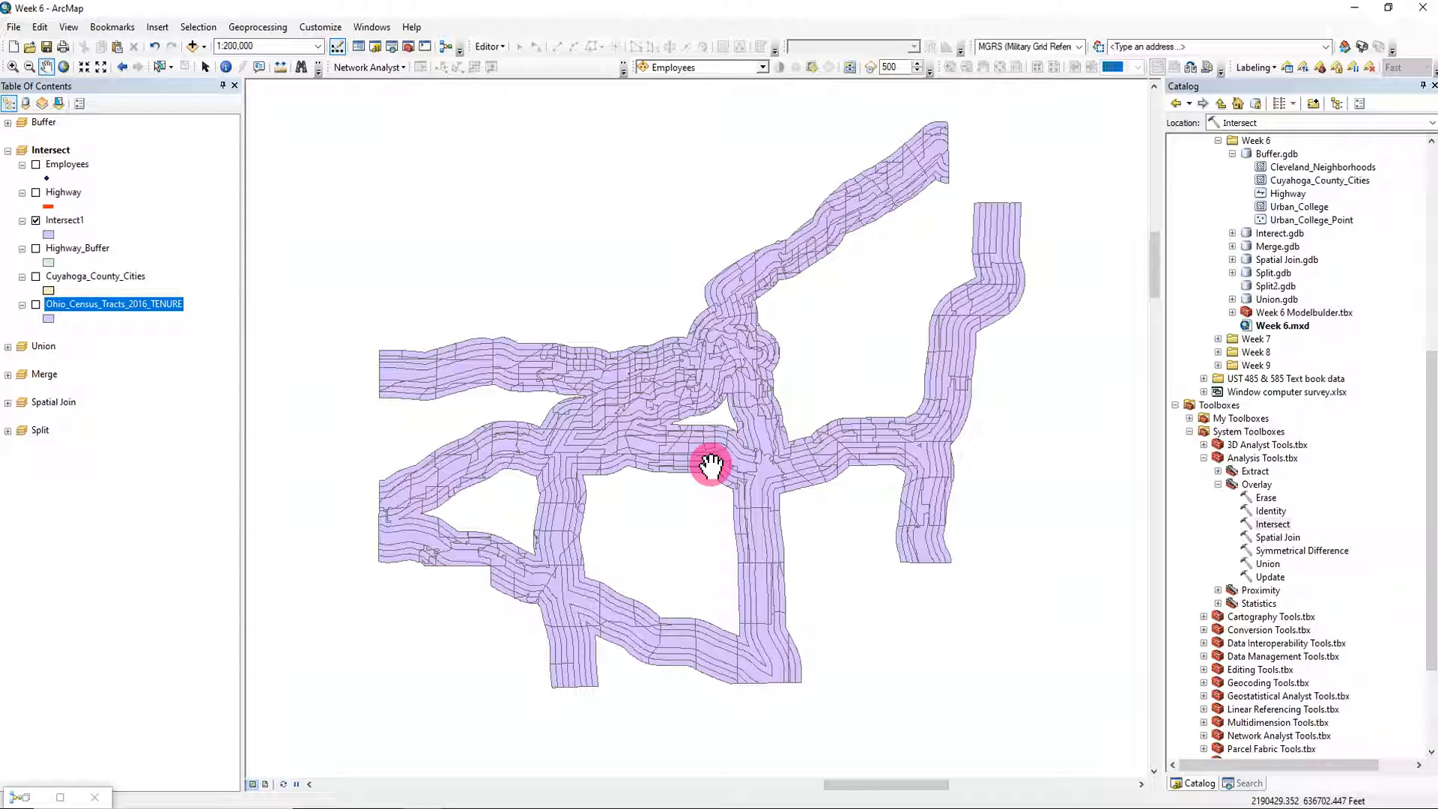
left_click(88, 248)
left_click(99, 278)
left_click(108, 304)
left_click(159, 631)
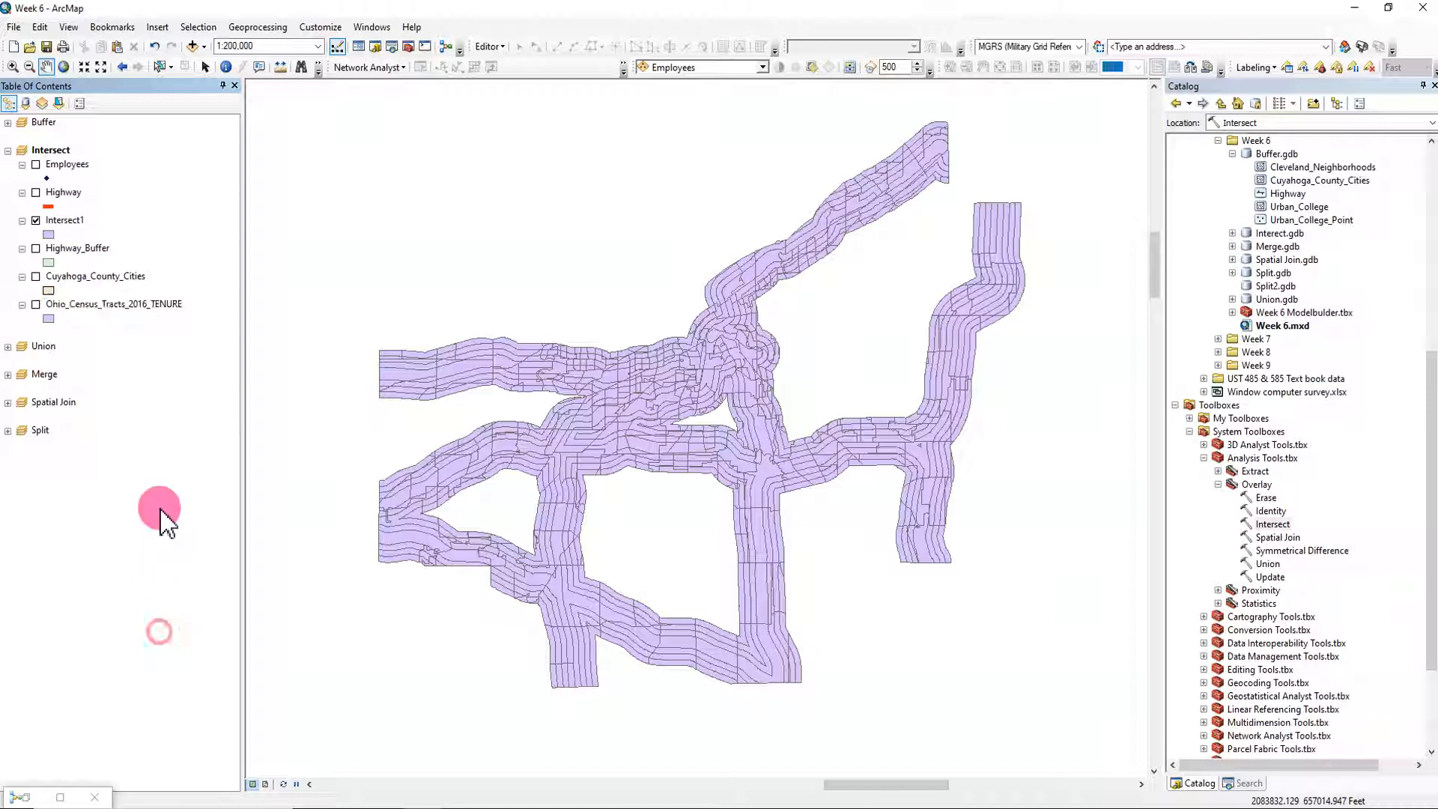
Step: Compare the extent of Intersect1 with Highway_Buffer and Cuyahoga_County_Cities by toggling these layers, and leave only Intersect1 displayed
left_click(63, 220)
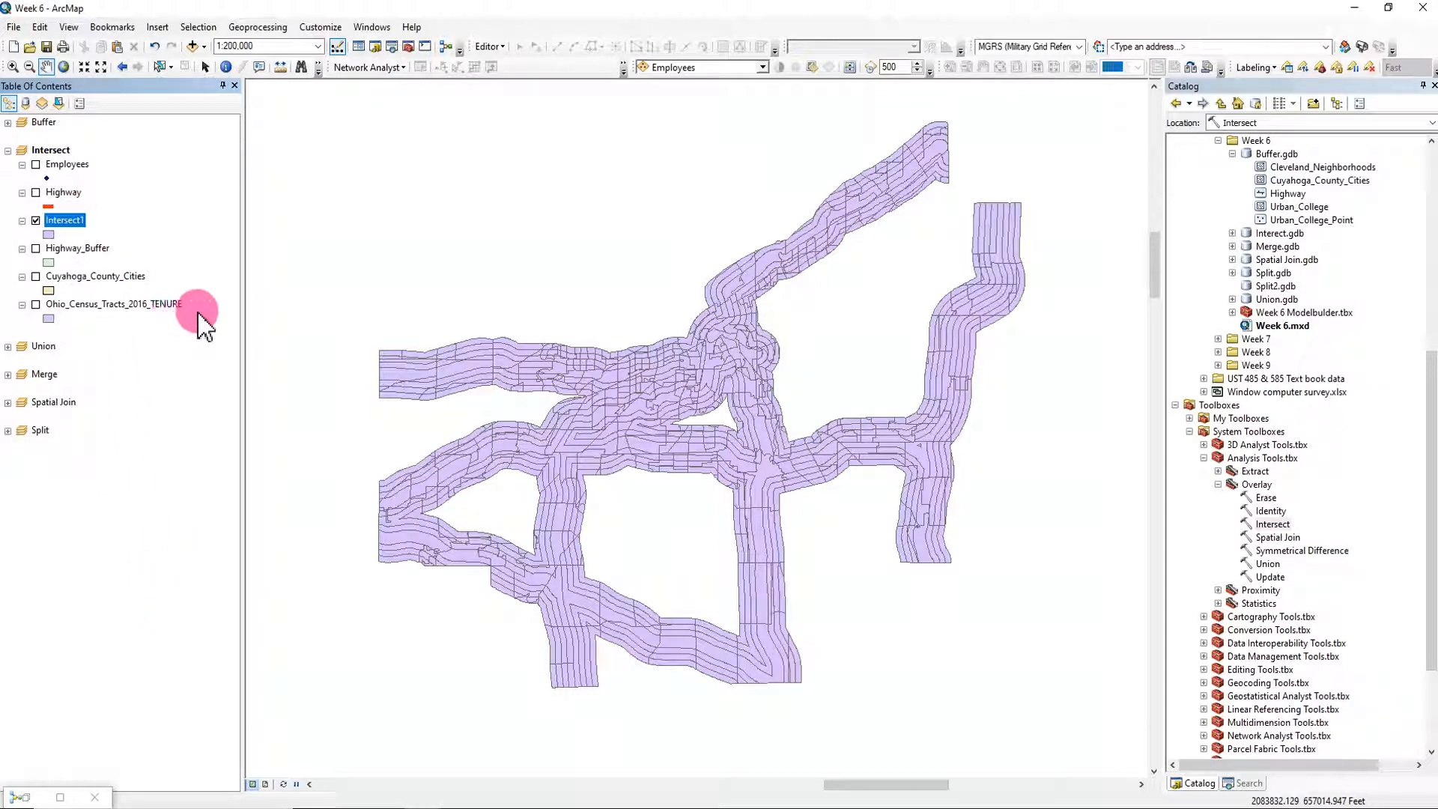
left_click(36, 249)
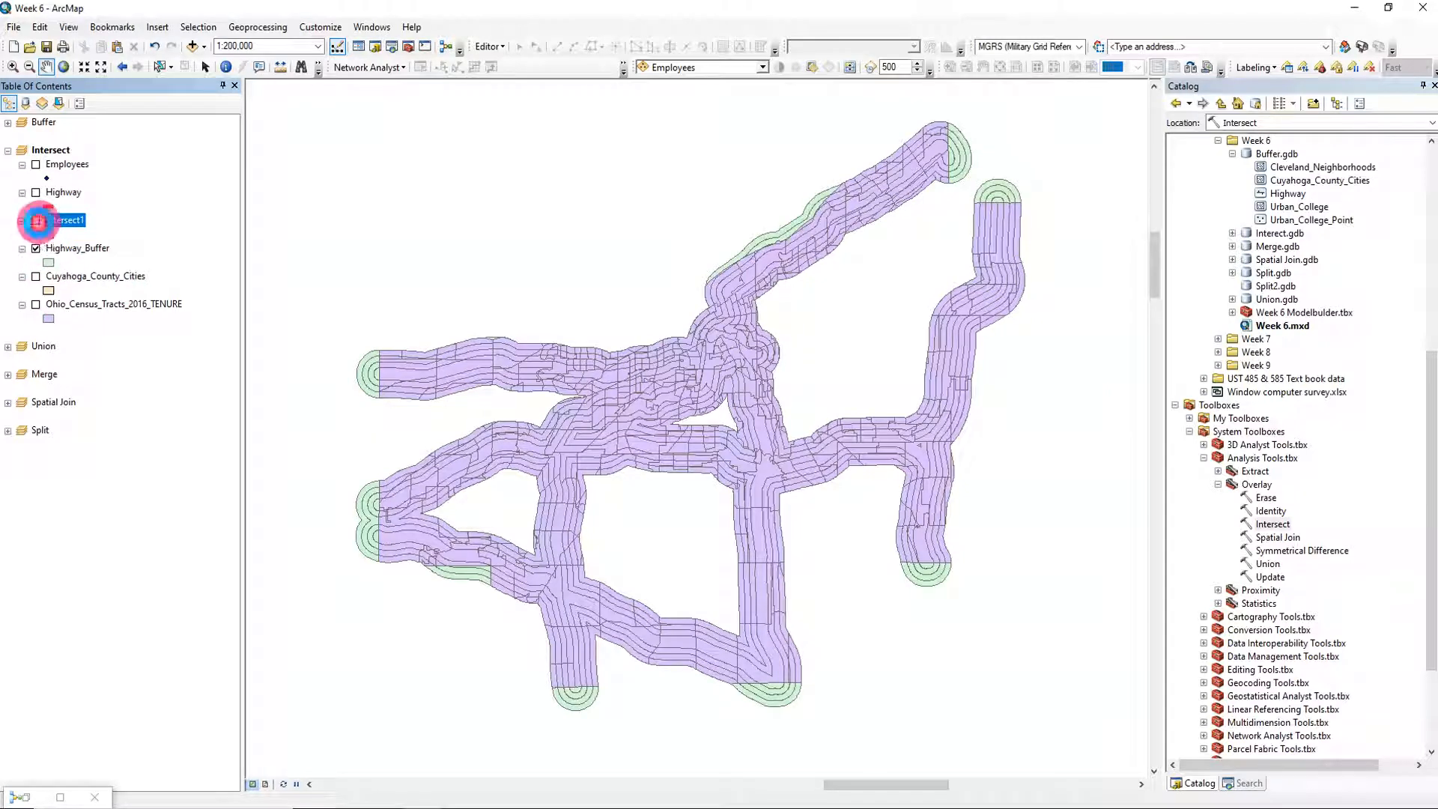
left_click(36, 220)
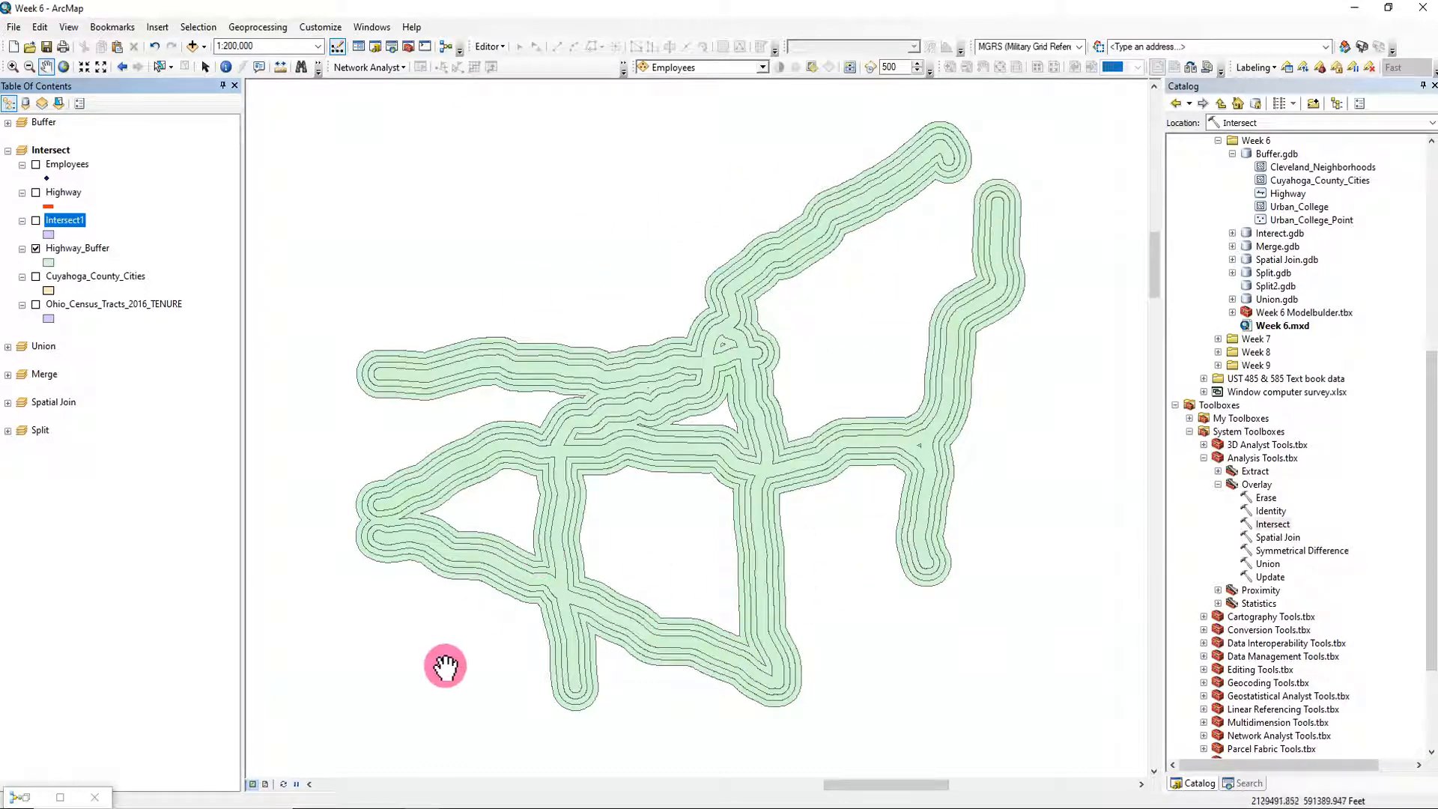
left_click(36, 220)
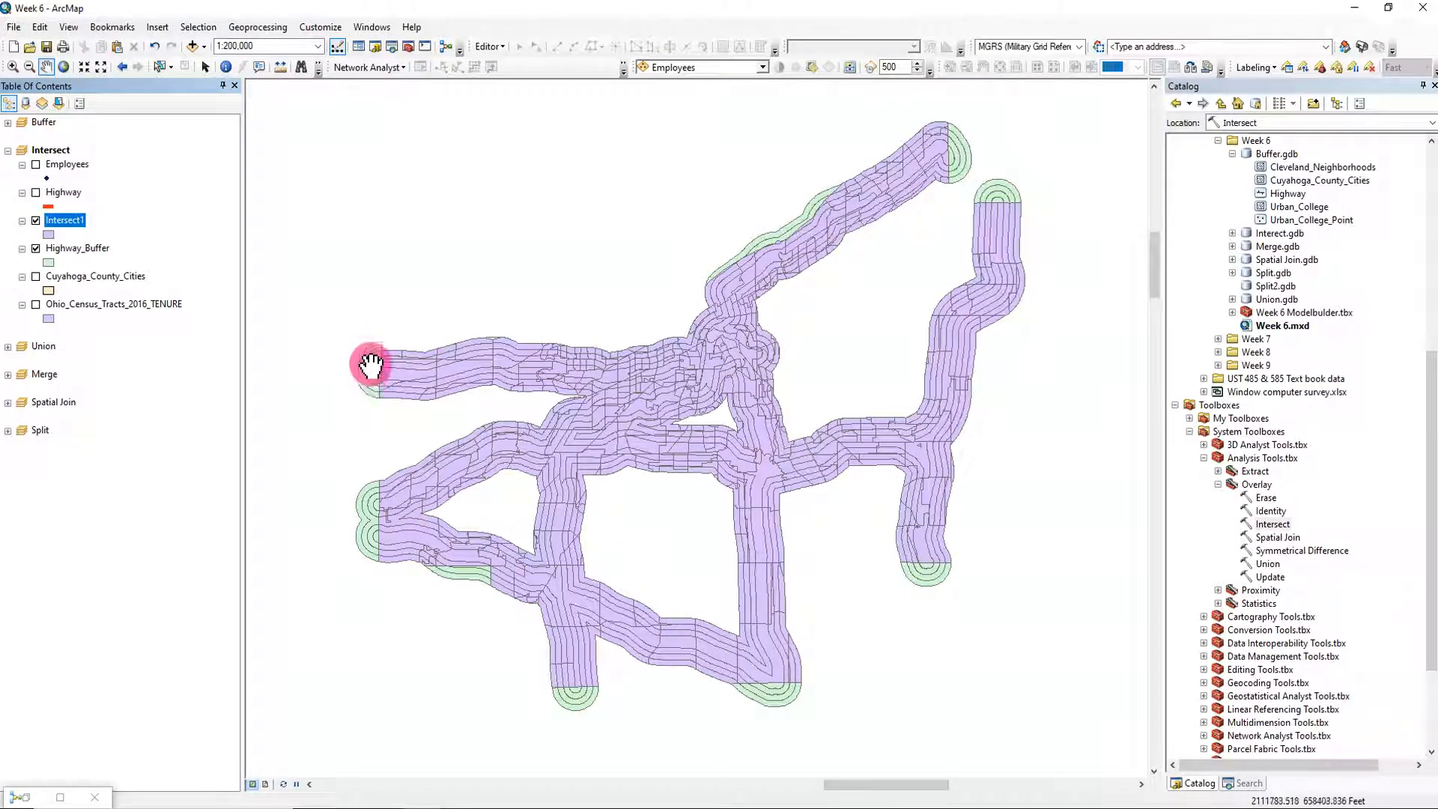
left_click(35, 276)
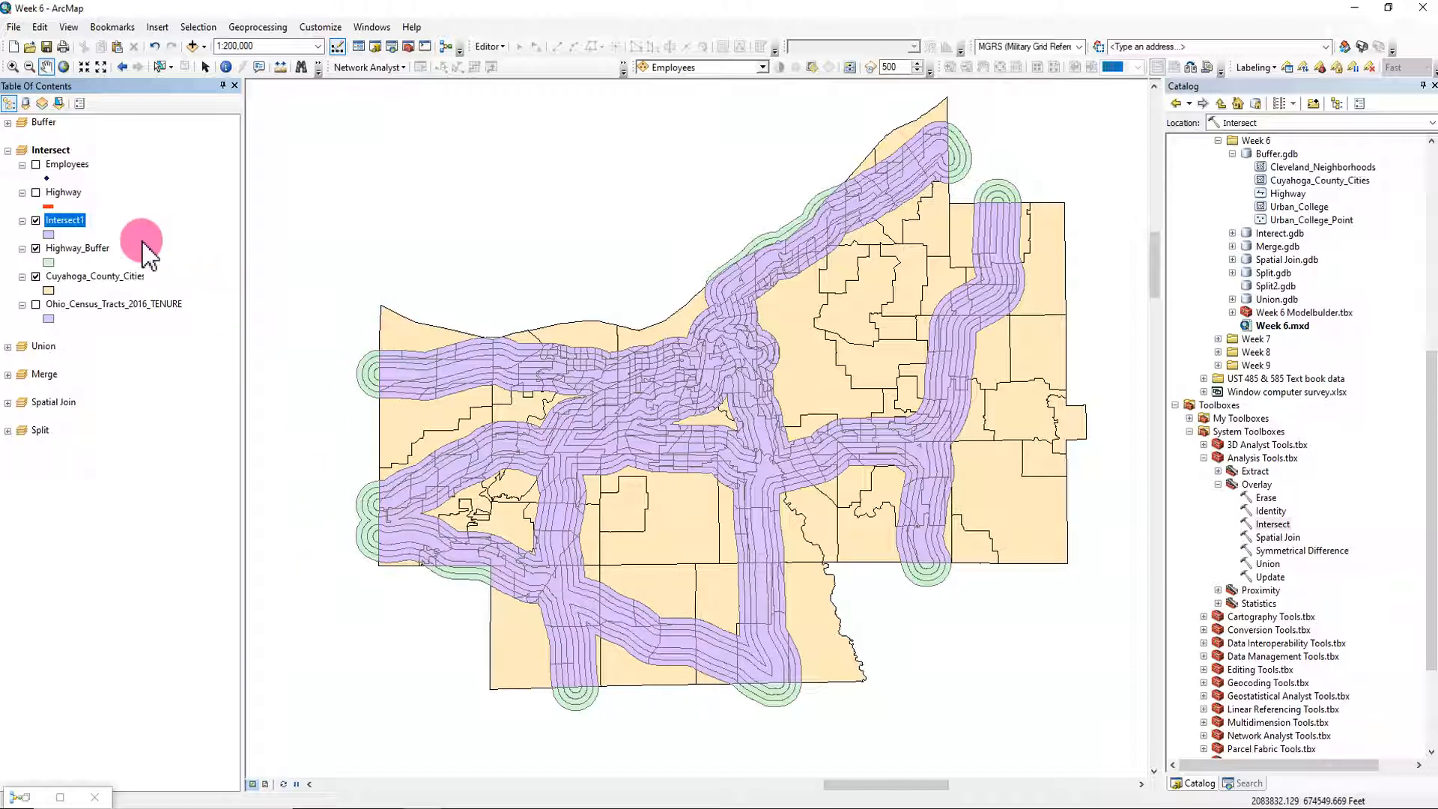
left_click(36, 248)
left_click(36, 276)
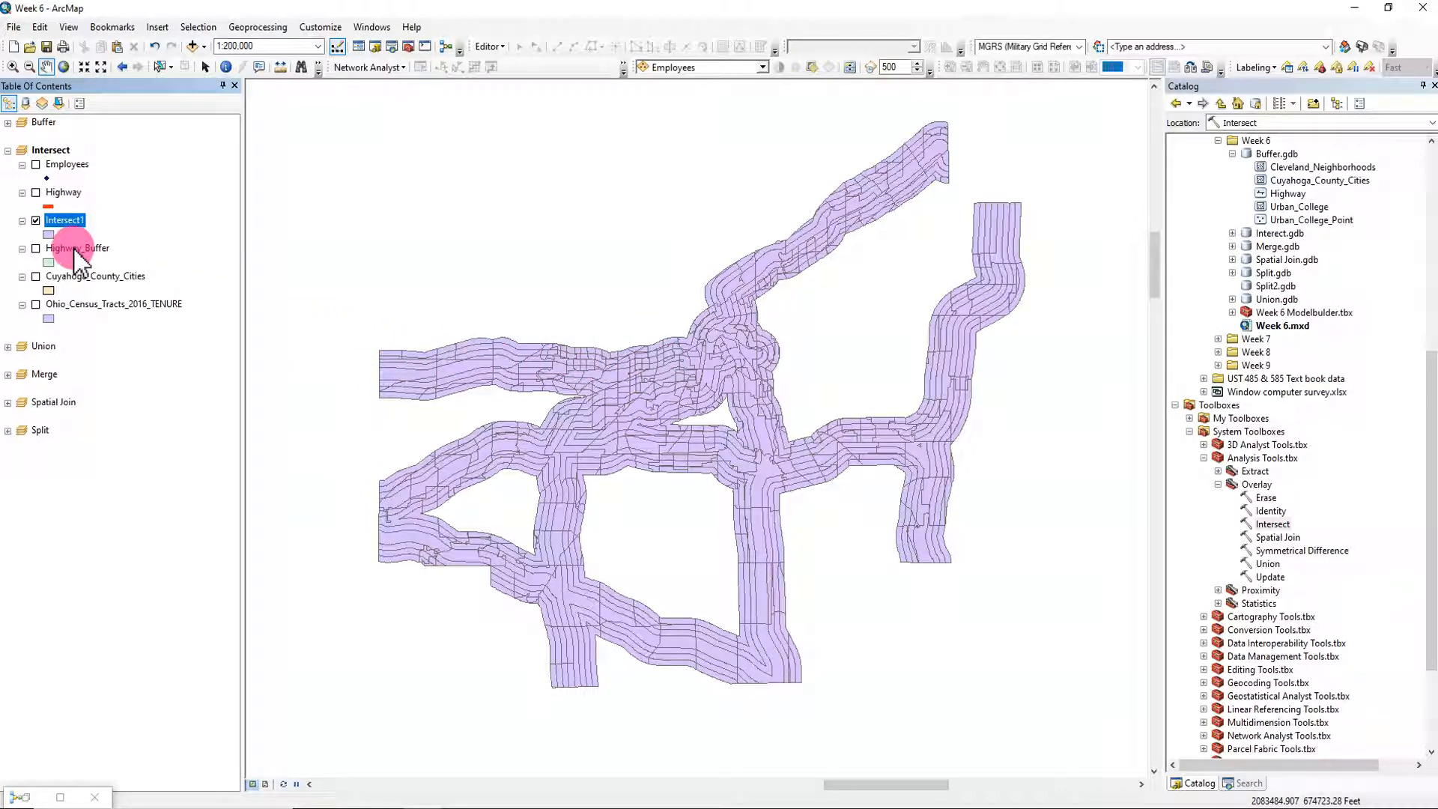
Step: Open the Intersect1 attribute table and highlight the TOTAL, OWNER and RENTER fields inherited from the census tracts
right_click(61, 219)
left_click(128, 263)
left_click(621, 412)
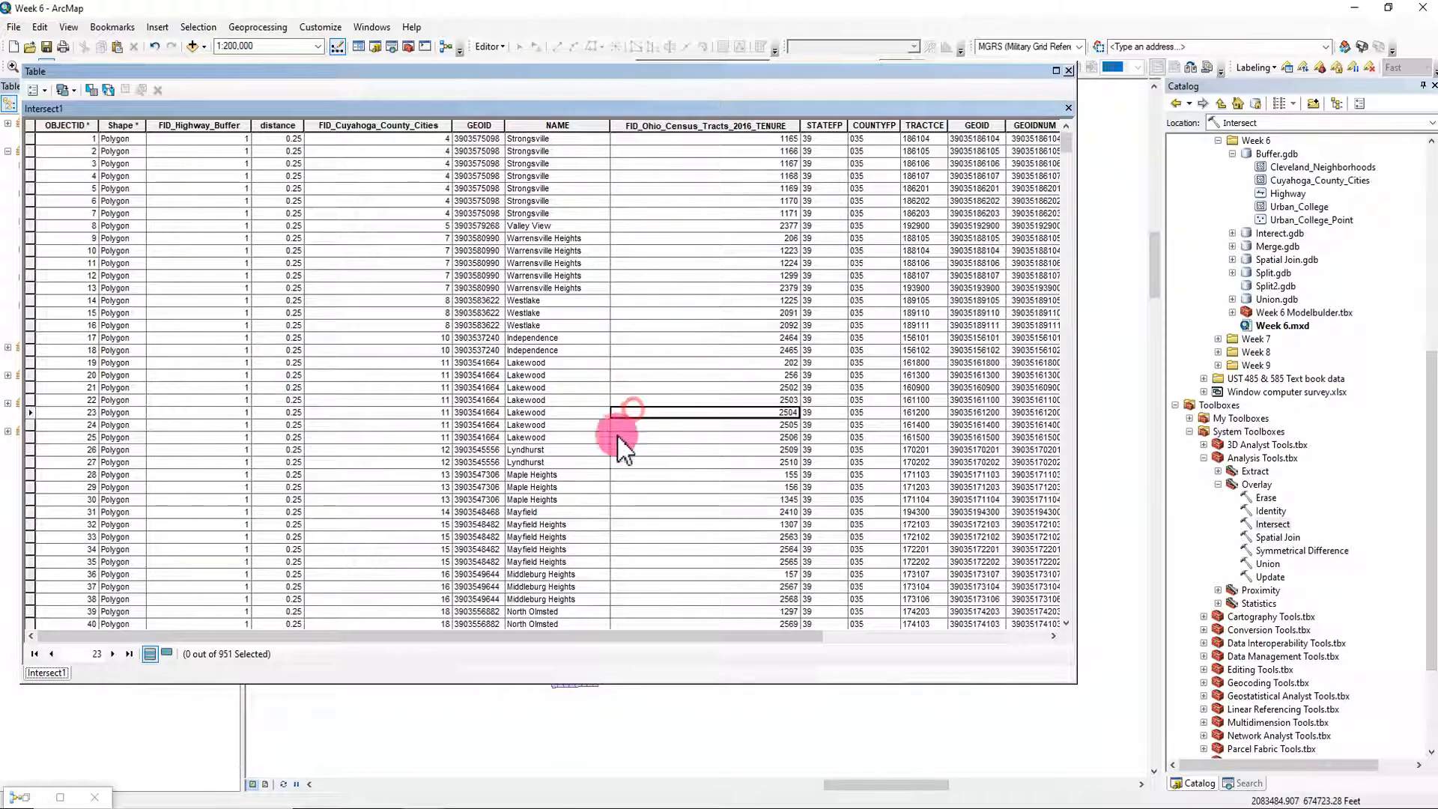
left_click_drag(572, 662, 1055, 653)
left_click_drag(815, 125, 896, 135)
left_click_drag(861, 71, 1111, 60)
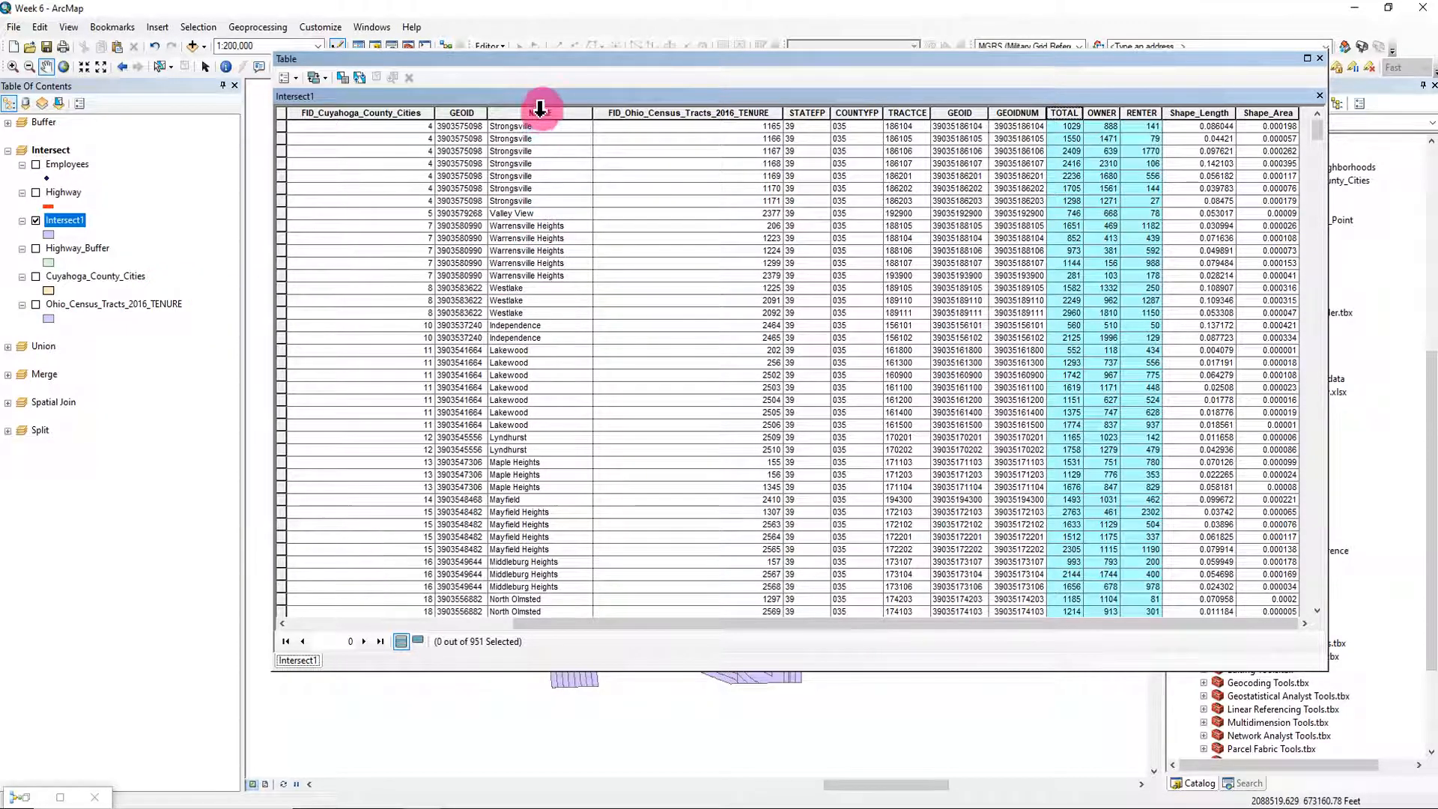
Step: Match the table's NAME field to Cuyahoga_County_Cities and its distance field to Highway_Buffer, and close the table
left_click(540, 113)
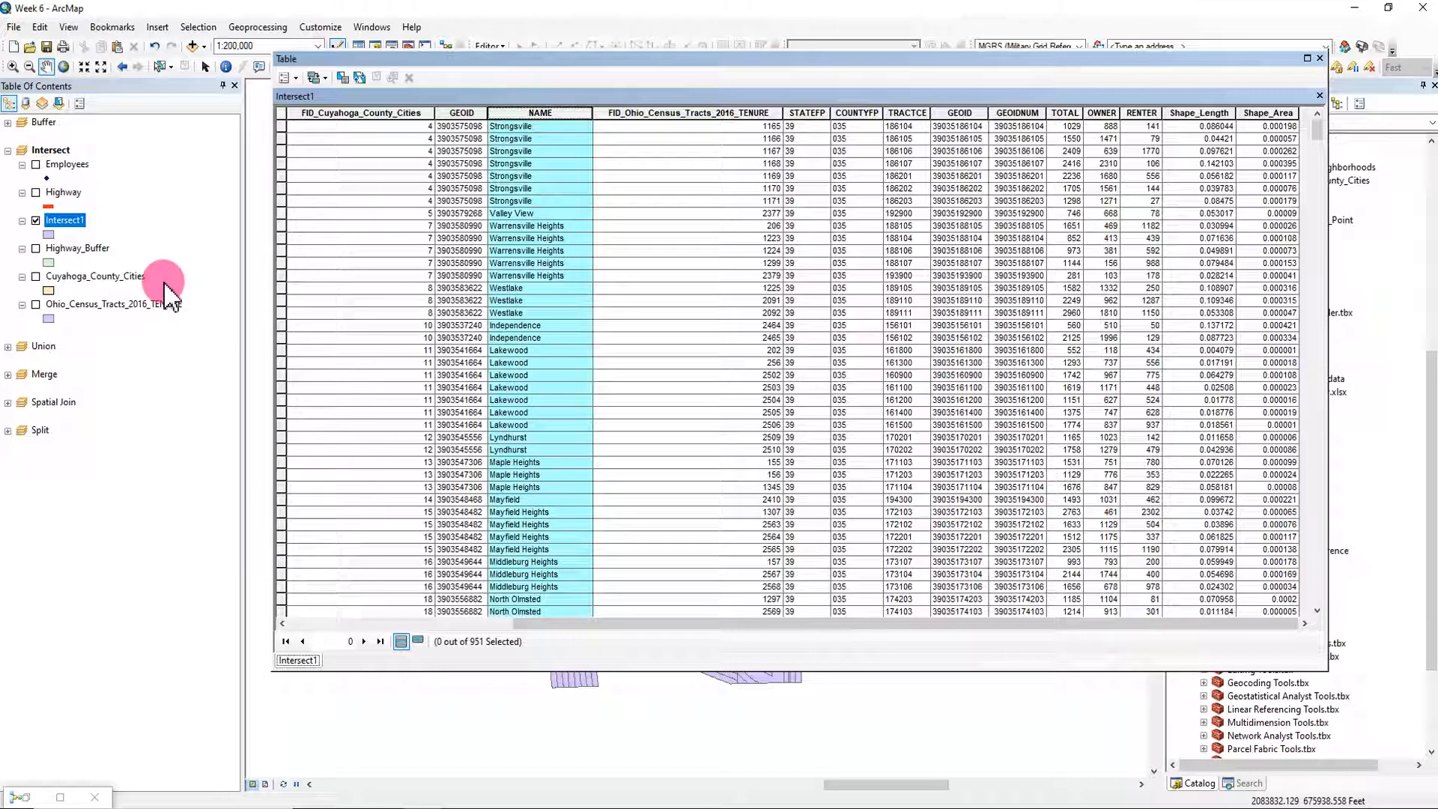
left_click(111, 278)
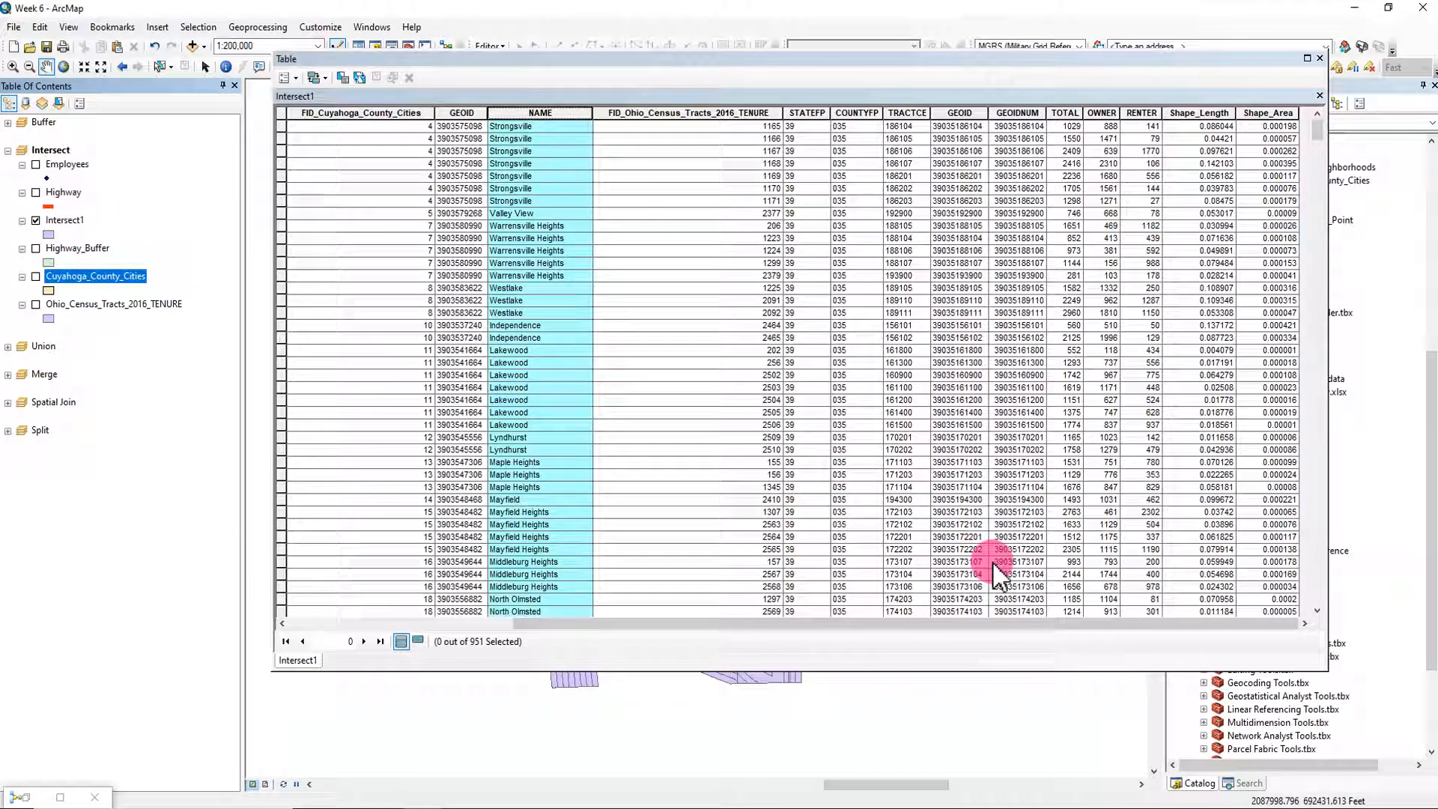
left_click_drag(814, 629, 569, 628)
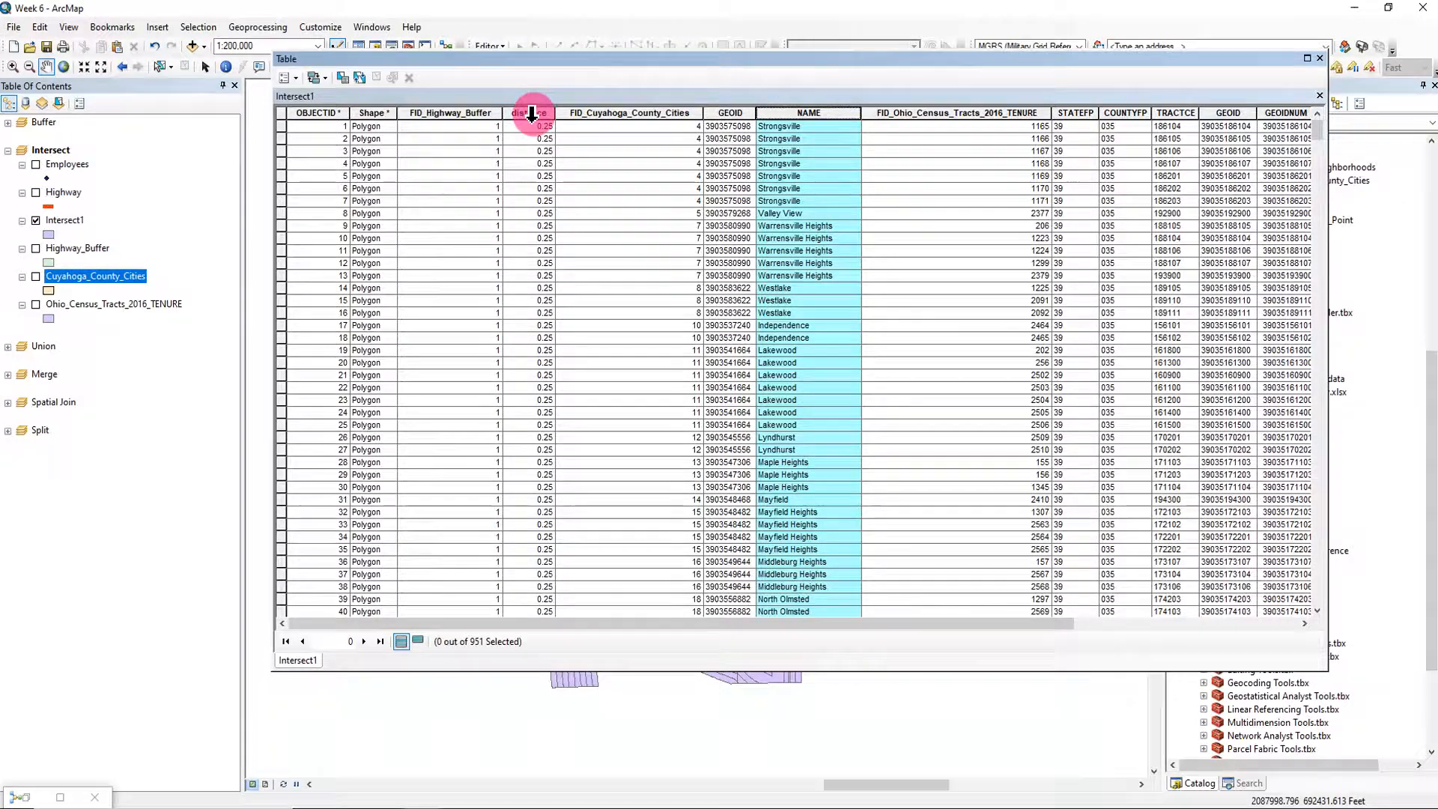
left_click(531, 112)
scroll(552, 283, "down", 20)
left_click_drag(1307, 180, 1037, 199)
left_click(94, 249, "ctrl")
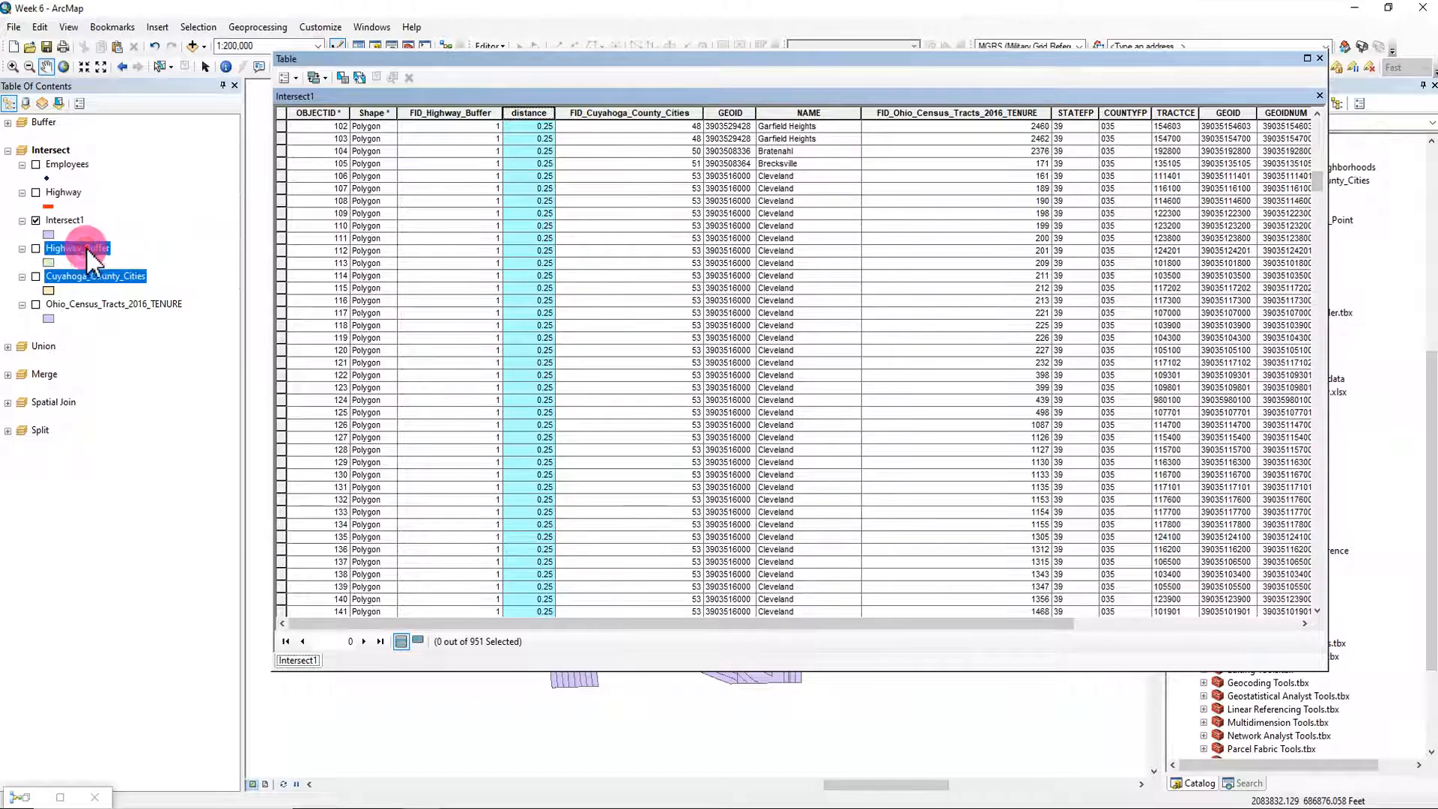
left_click(94, 249)
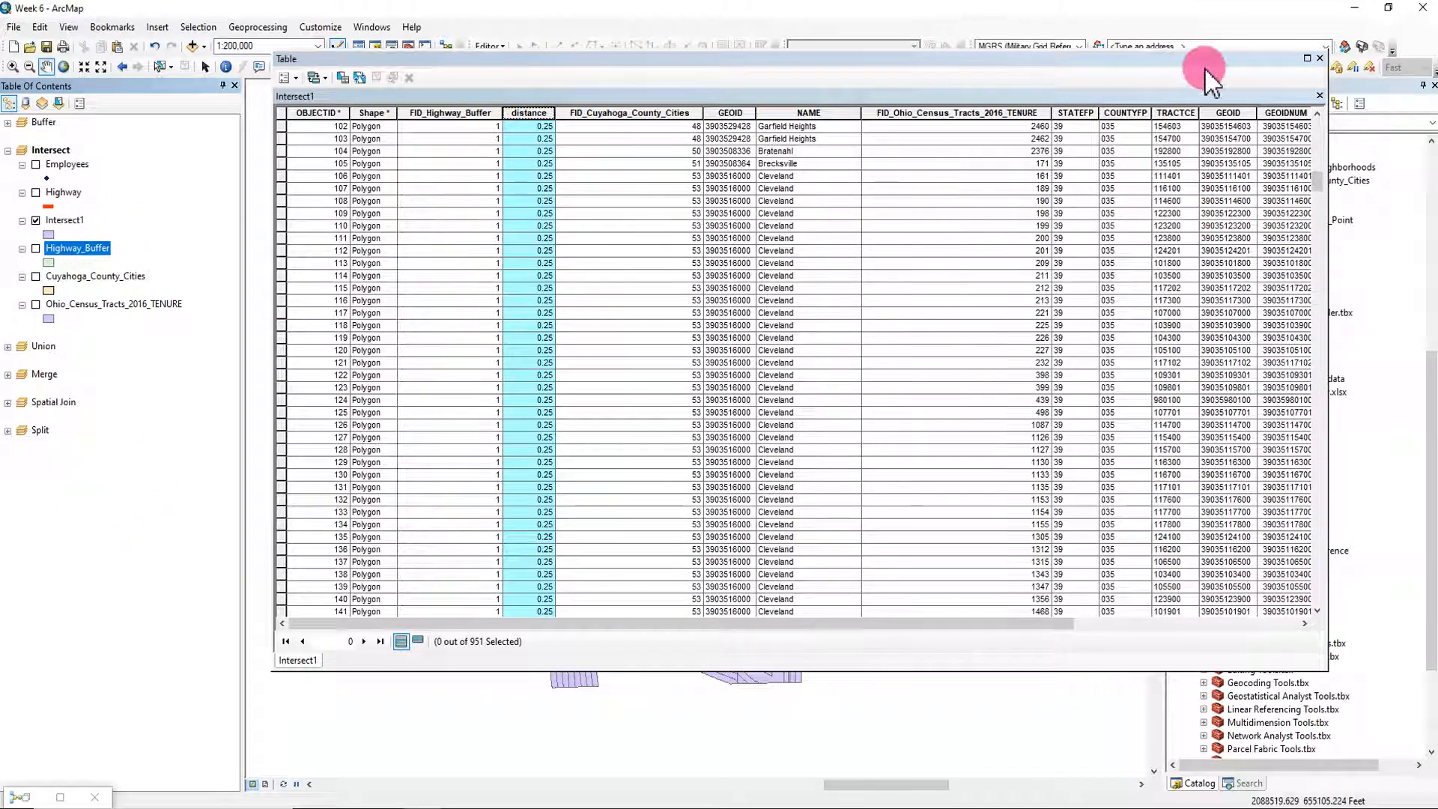
left_click(1318, 57)
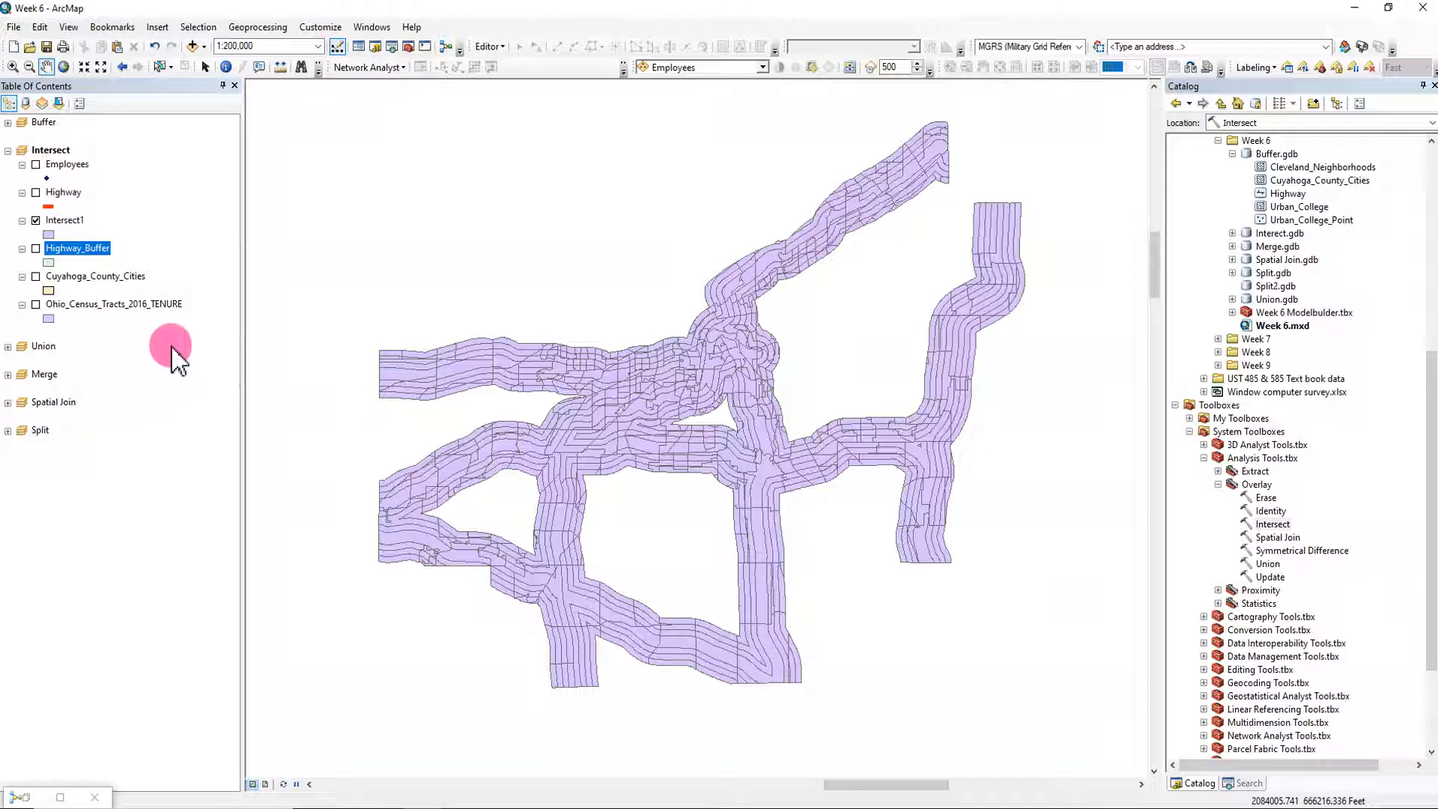
left_click(126, 279)
left_click(135, 305)
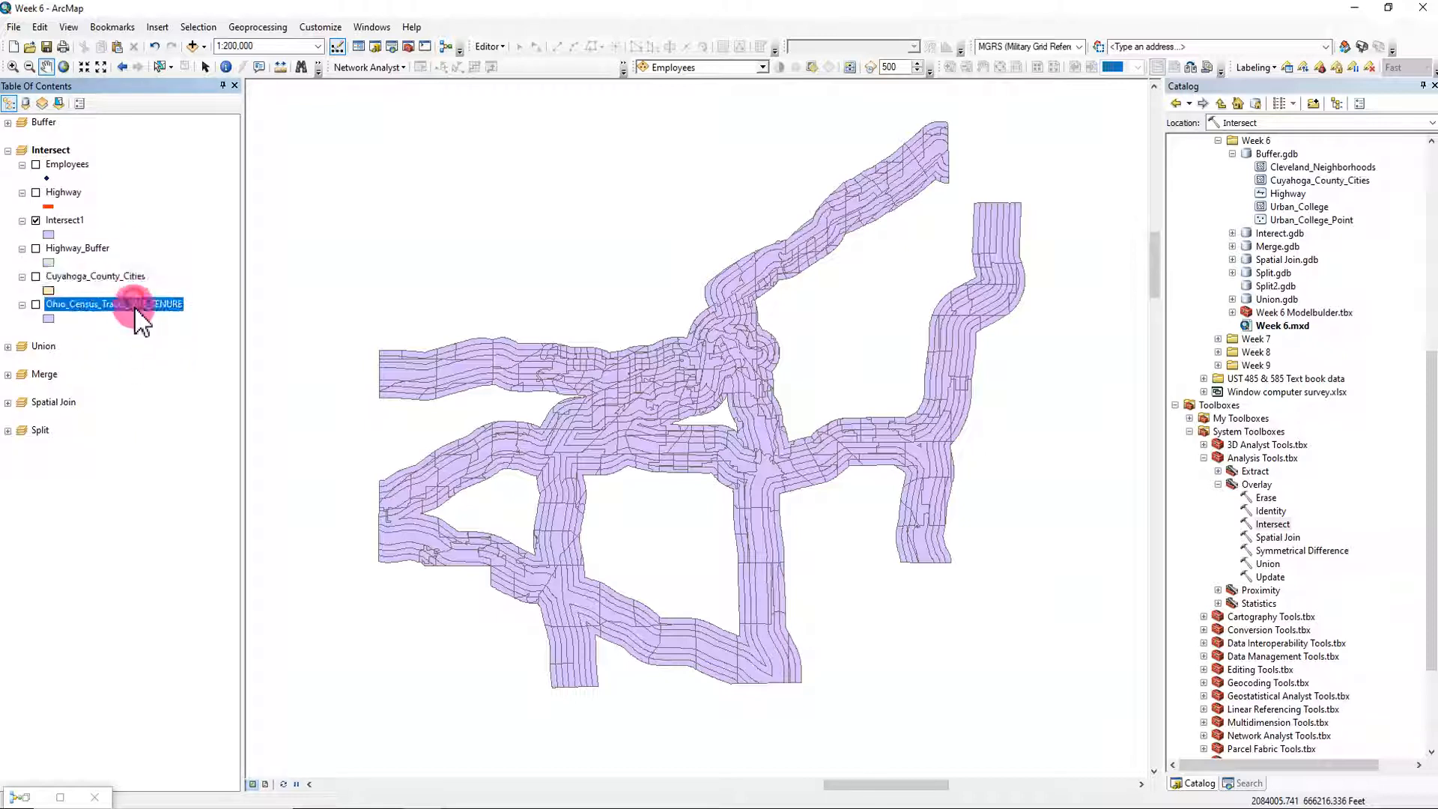
left_click(158, 566)
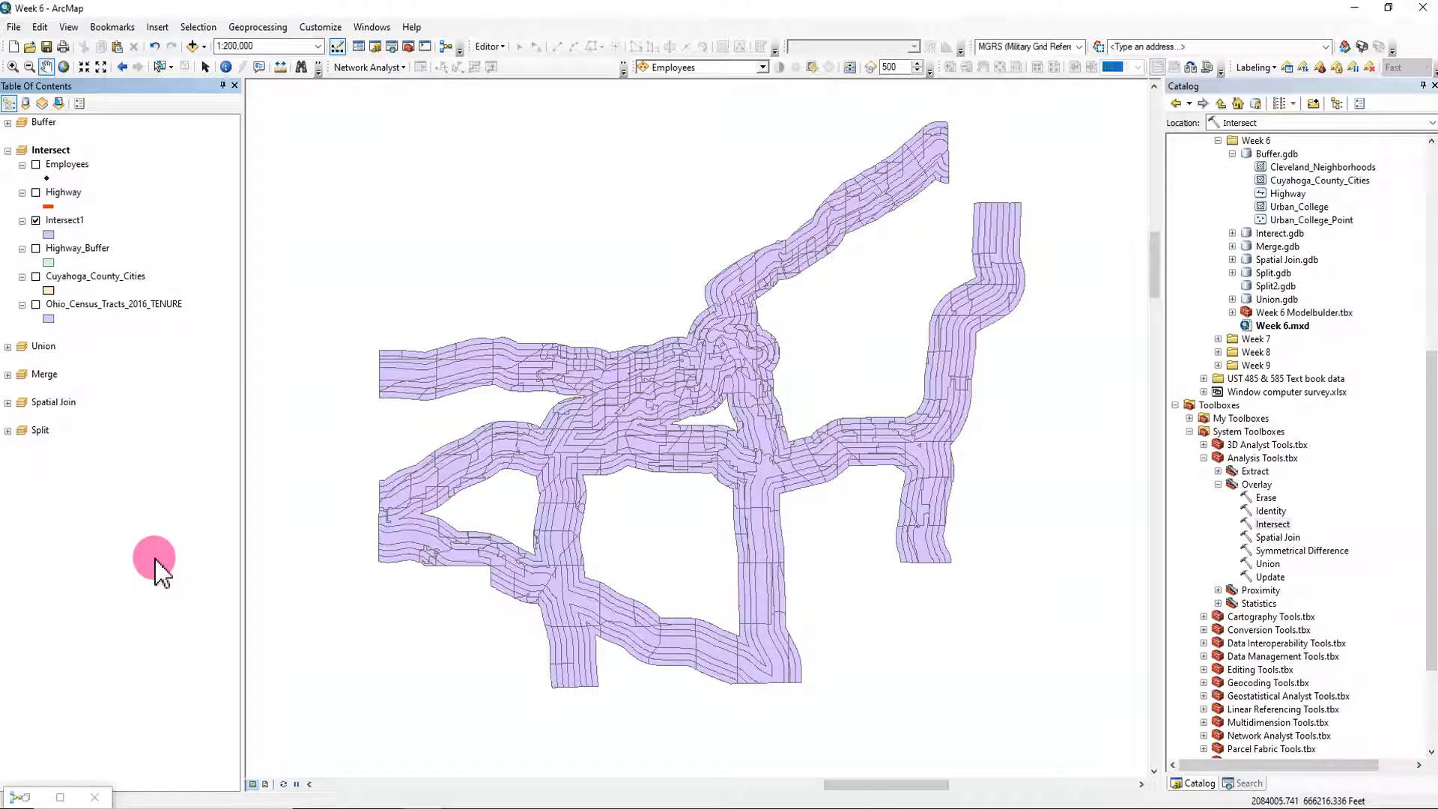
left_click(98, 277)
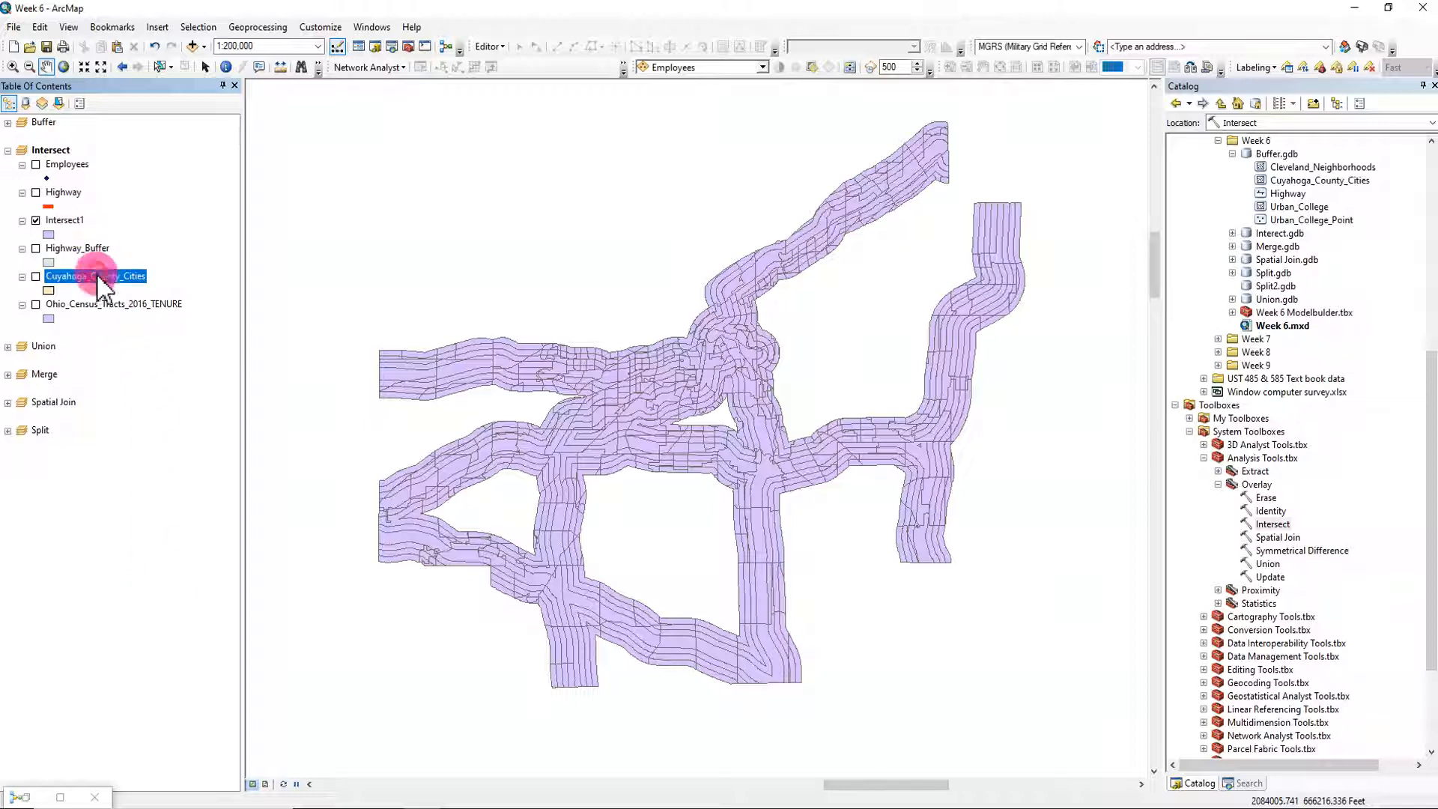
left_click(109, 305)
left_click(101, 277)
left_click(93, 248)
left_click(137, 317)
left_click(78, 249)
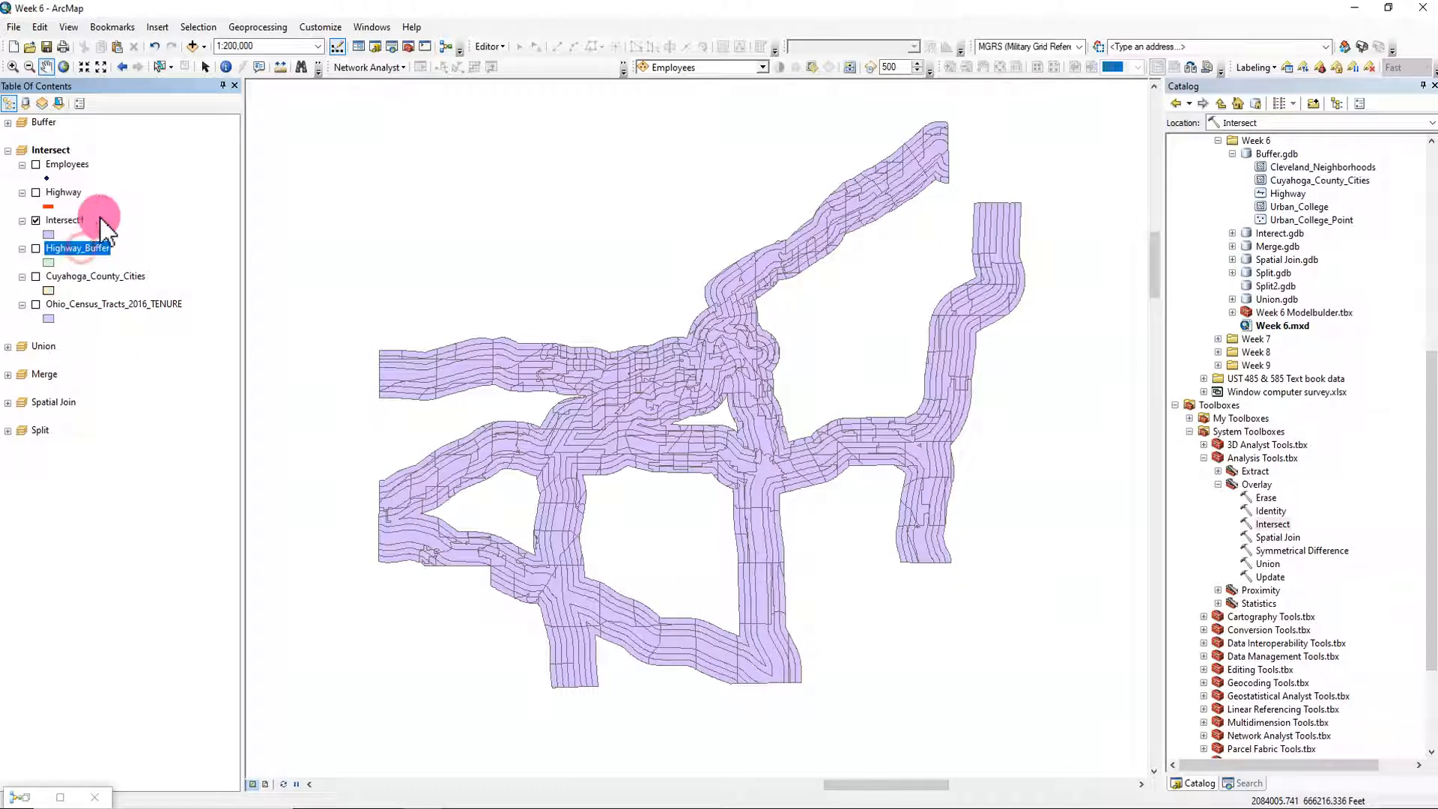
left_click_drag(65, 223, 84, 219)
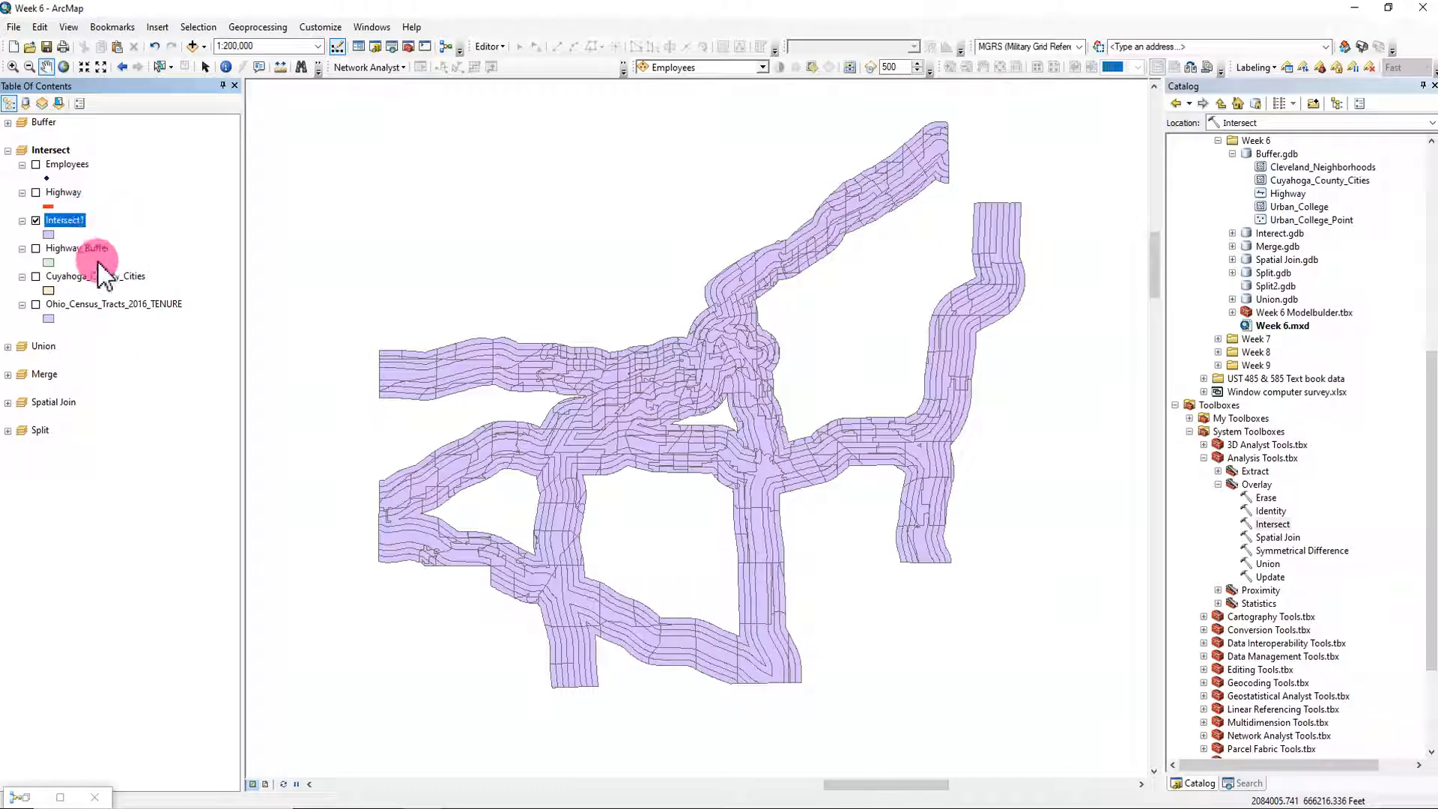
left_click(191, 329)
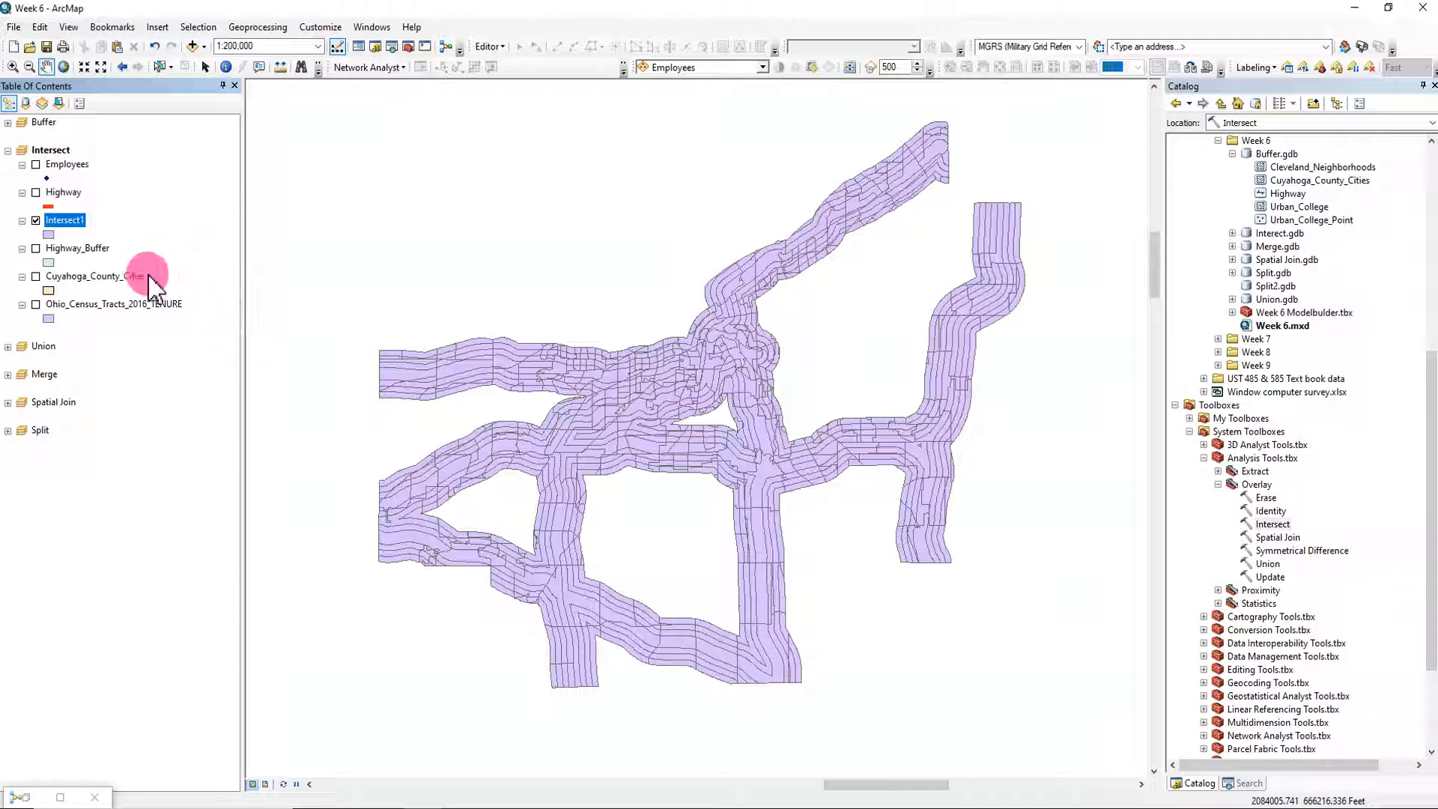
left_click(75, 247)
left_click(184, 506)
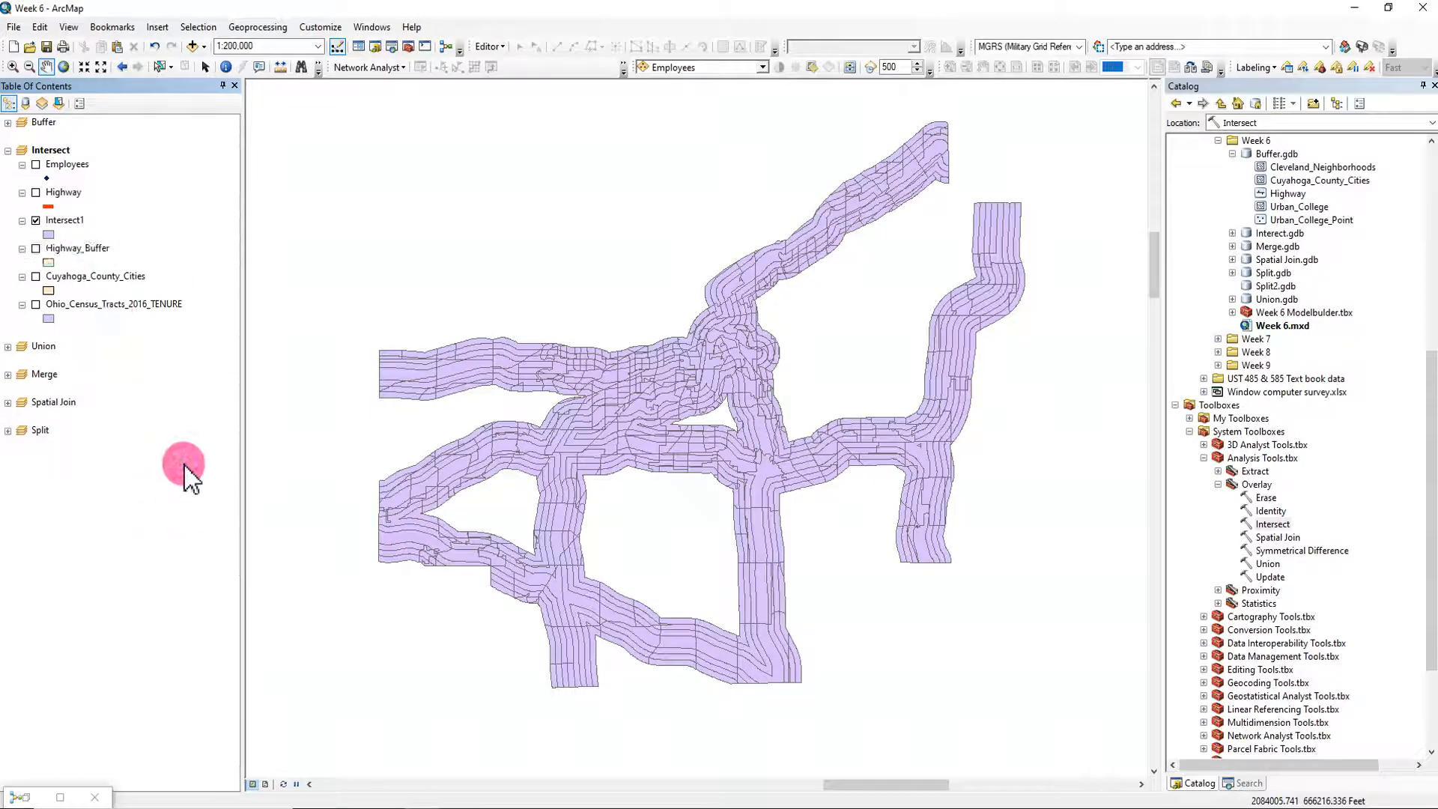
Step: Reopen the Intersect1 attribute table and delete the FID_Highway_Buffer field
left_click(64, 220)
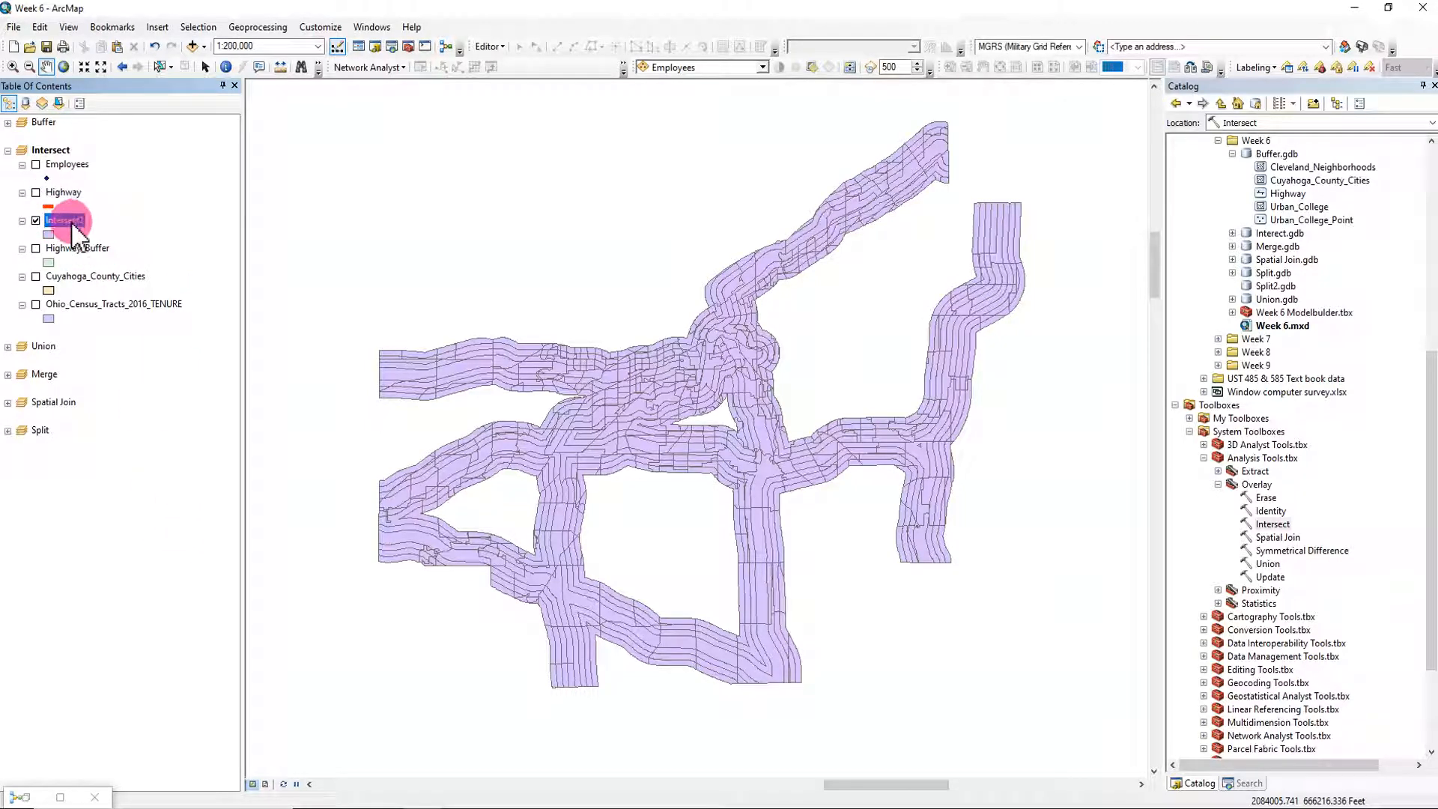
right_click(72, 223)
left_click(152, 275)
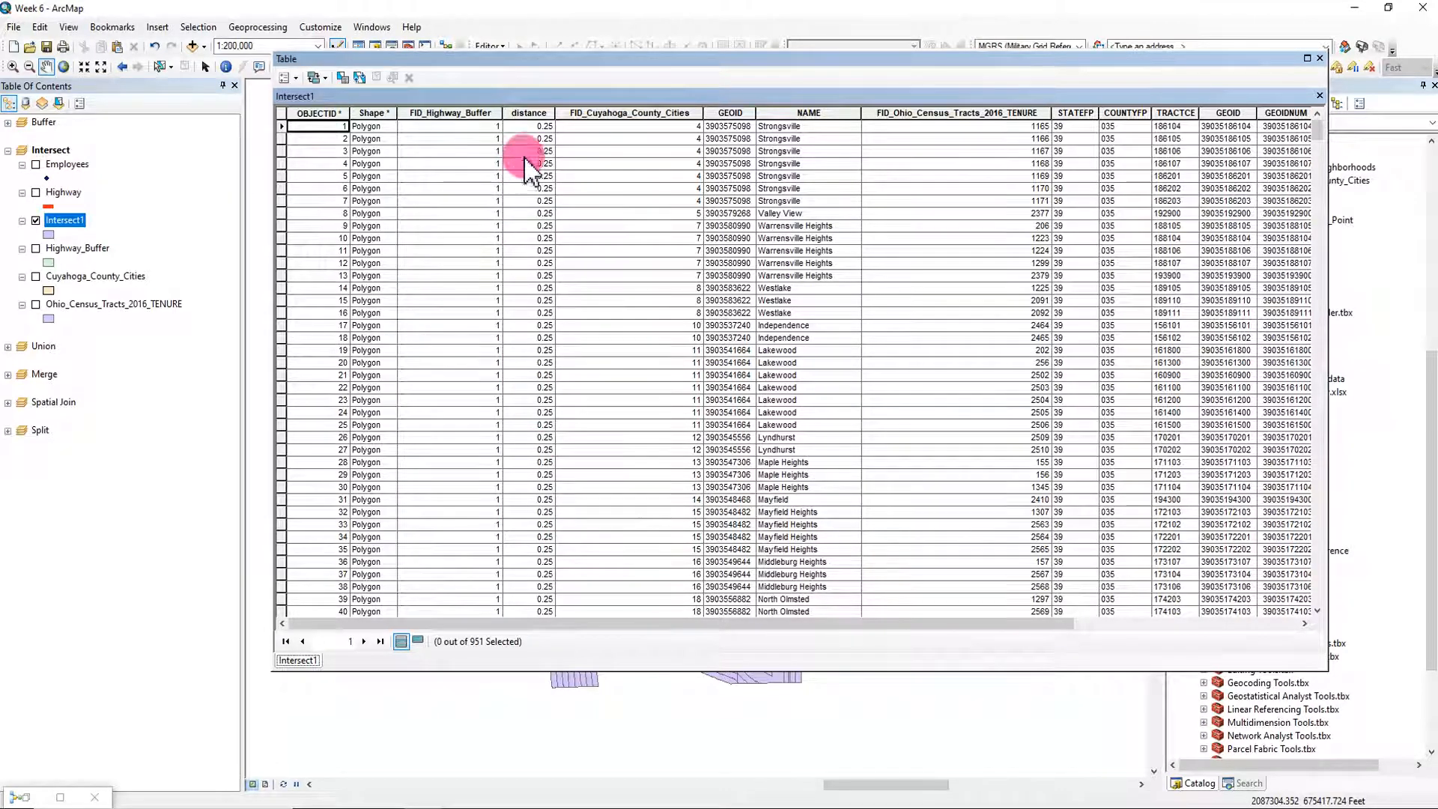
left_click(528, 112)
left_click(461, 113)
right_click(465, 116)
left_click(518, 284)
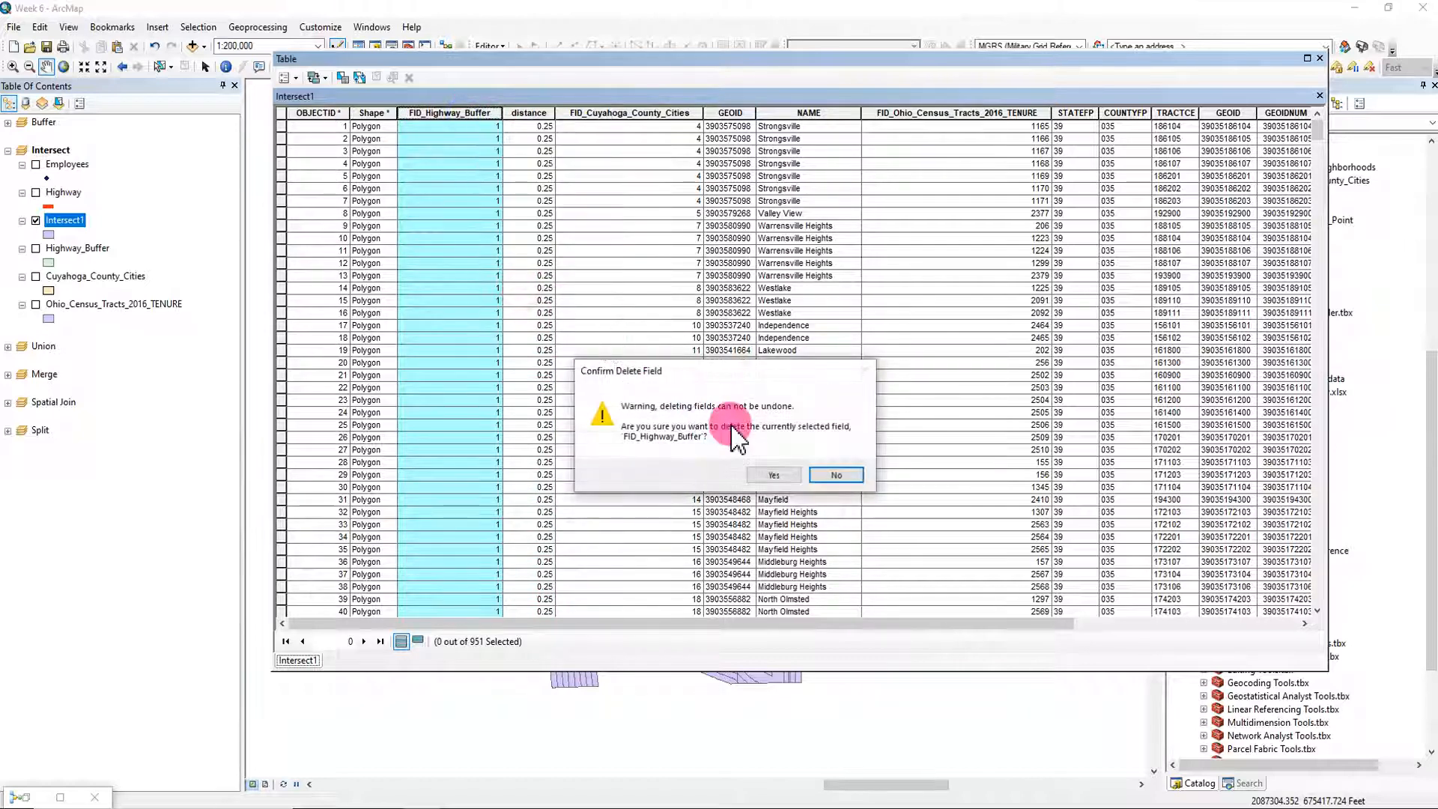
left_click(763, 474)
Step: Delete the FID_Cuyahoga_County_Cities field and the GEOID field beside NAME from the Intersect1 table
left_click(558, 114)
right_click(567, 171)
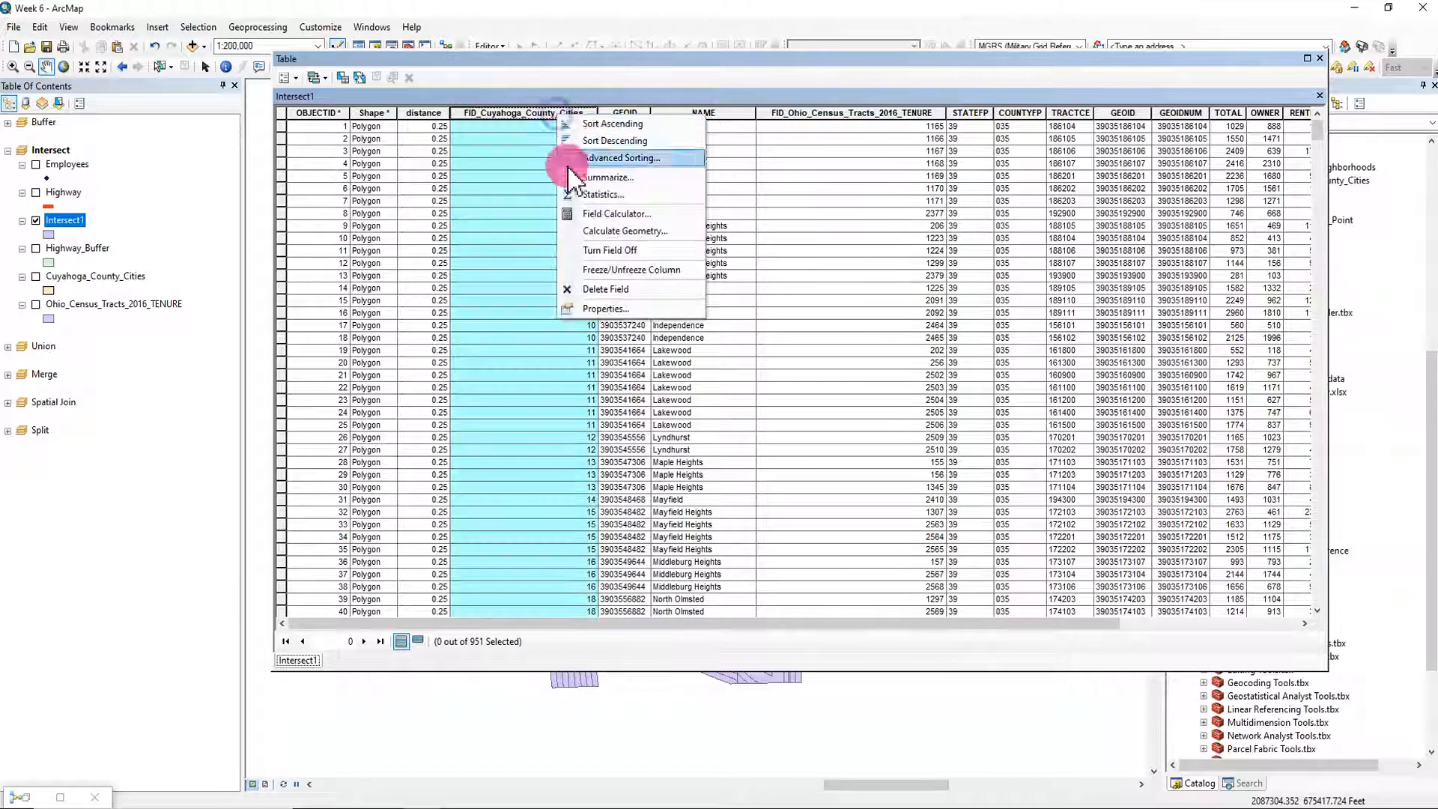
left_click(568, 285)
left_click(768, 475)
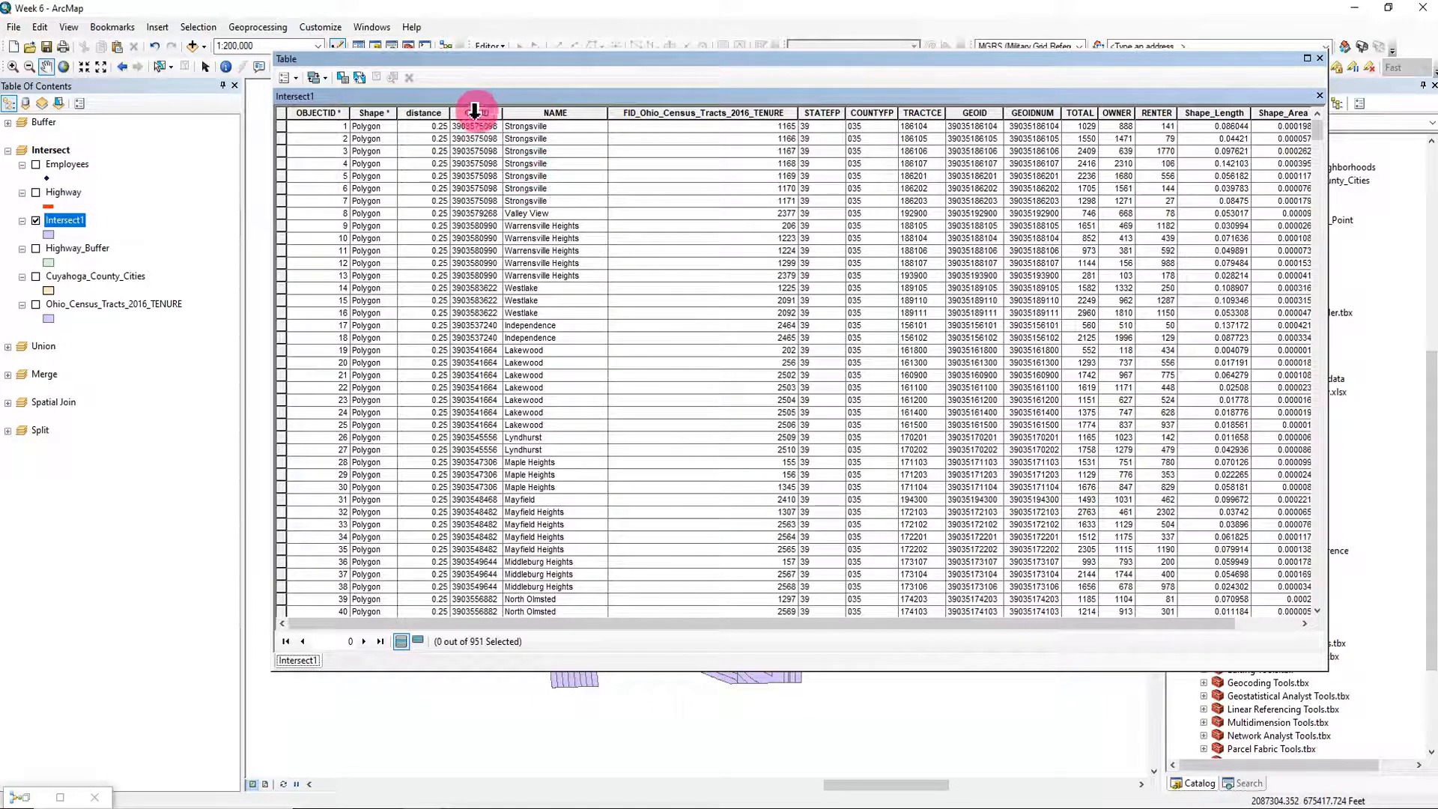
left_click(473, 111)
right_click(469, 111)
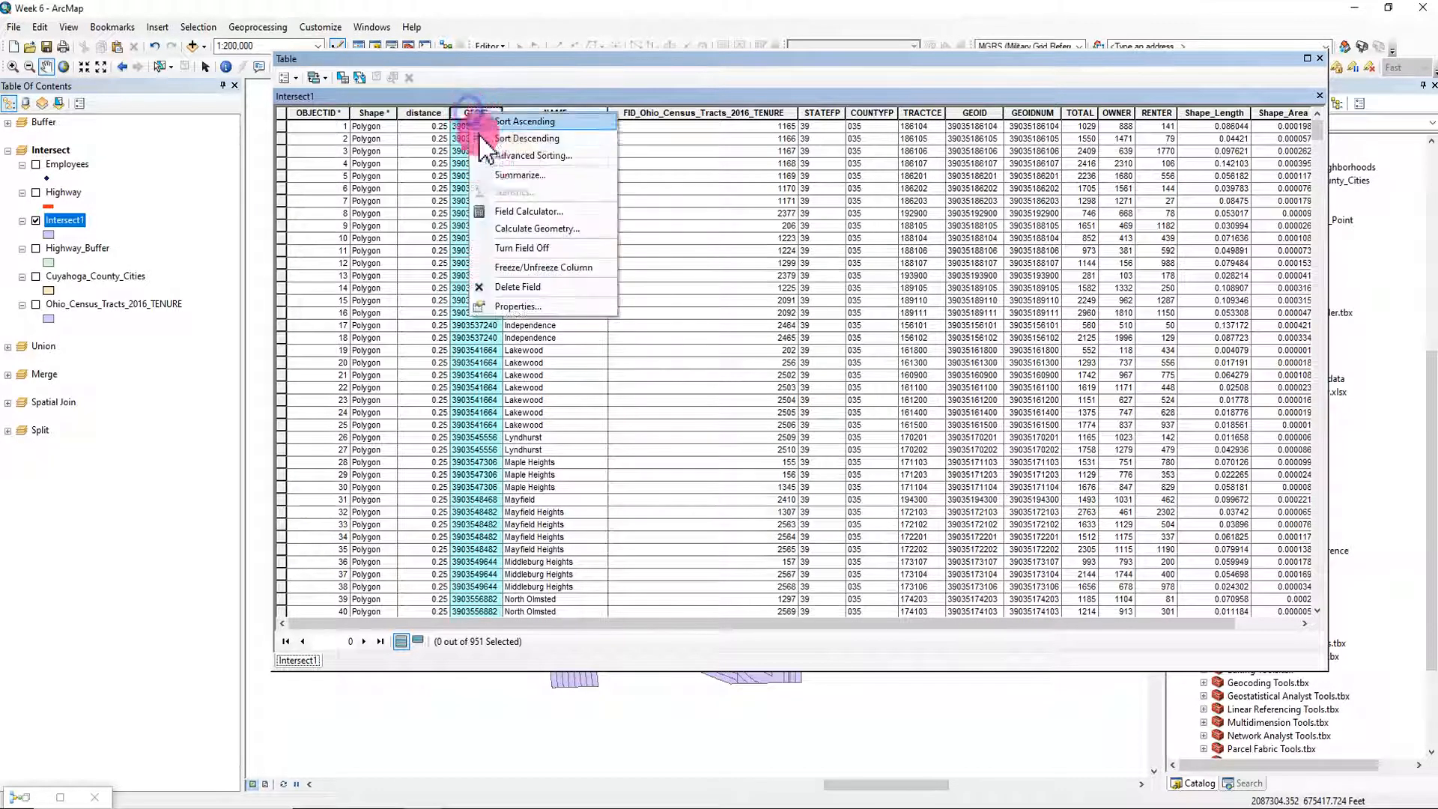
left_click(581, 290)
left_click(771, 477)
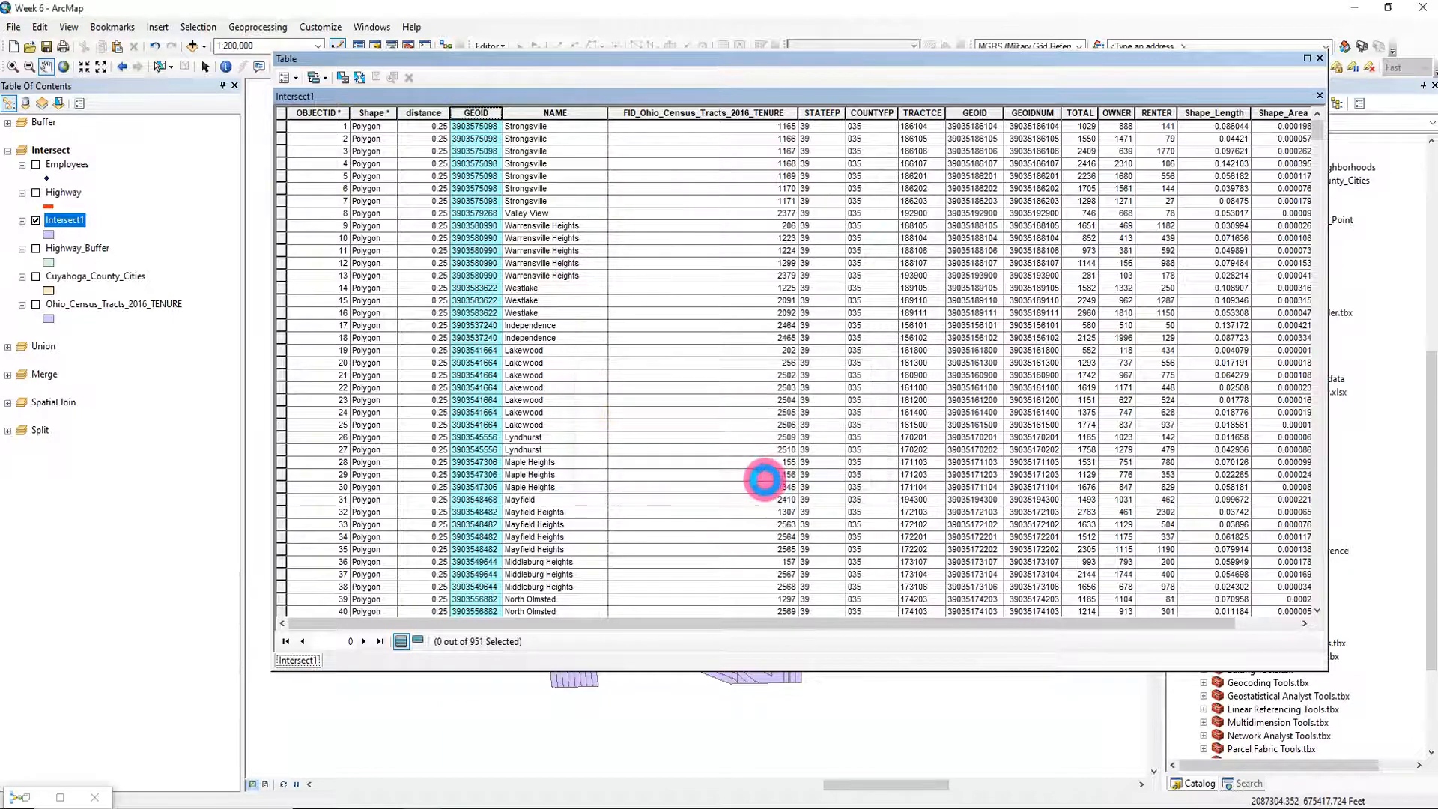
Step: Delete the FID_Ohio_Census_Tracts_2016_TENURE and STATEFP fields from the Intersect1 table
left_click(682, 112)
right_click(681, 114)
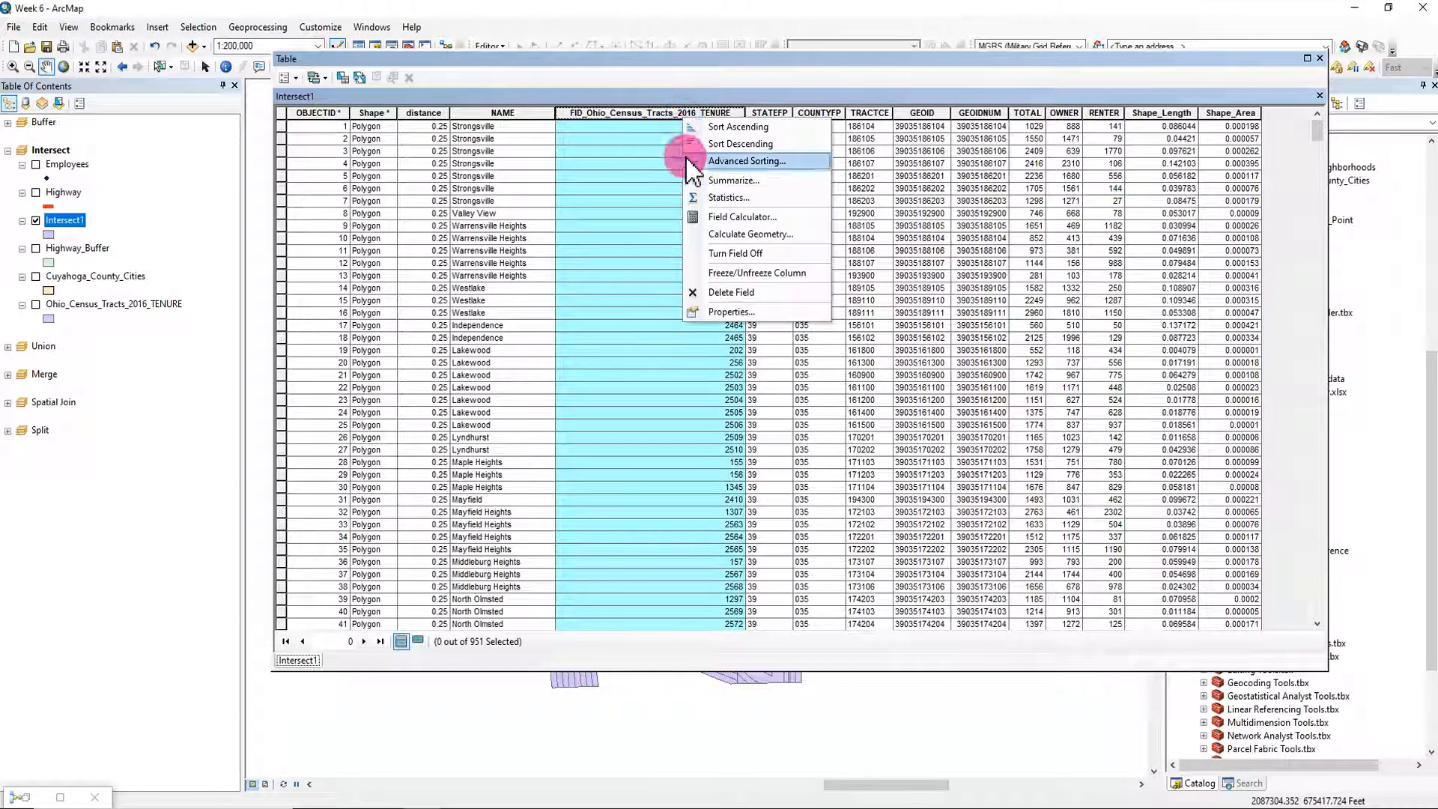
left_click(728, 293)
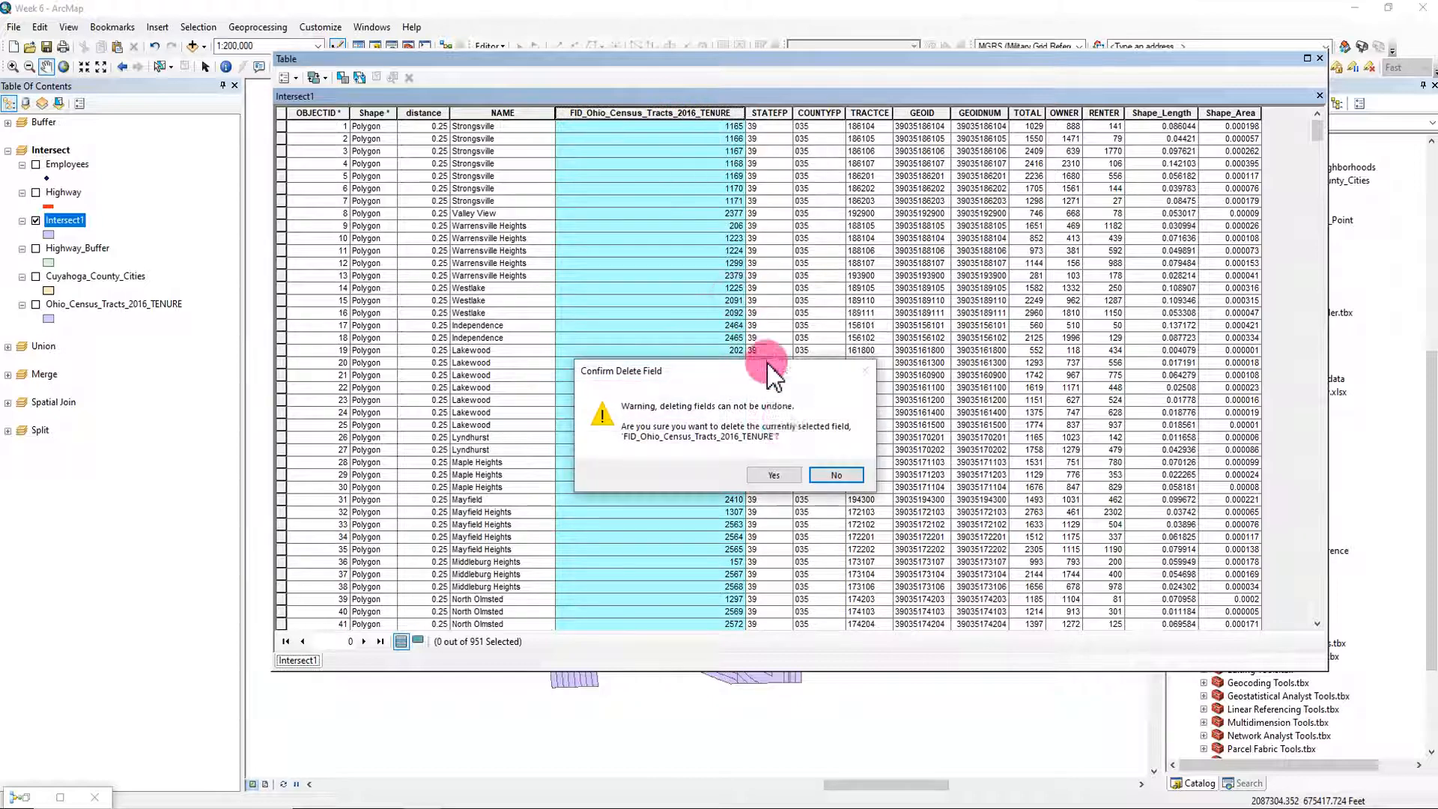
left_click(774, 480)
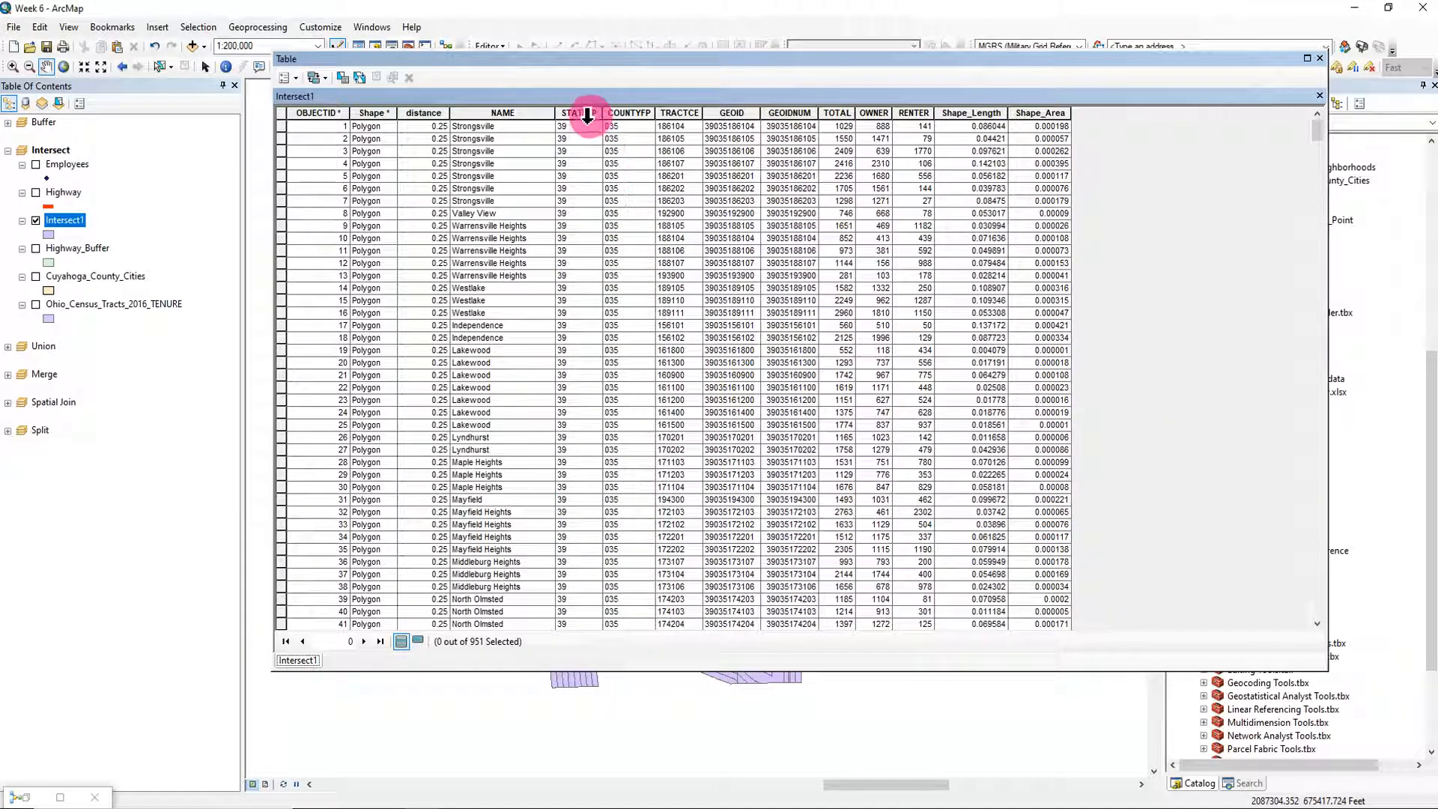
left_click(582, 112)
right_click(584, 114)
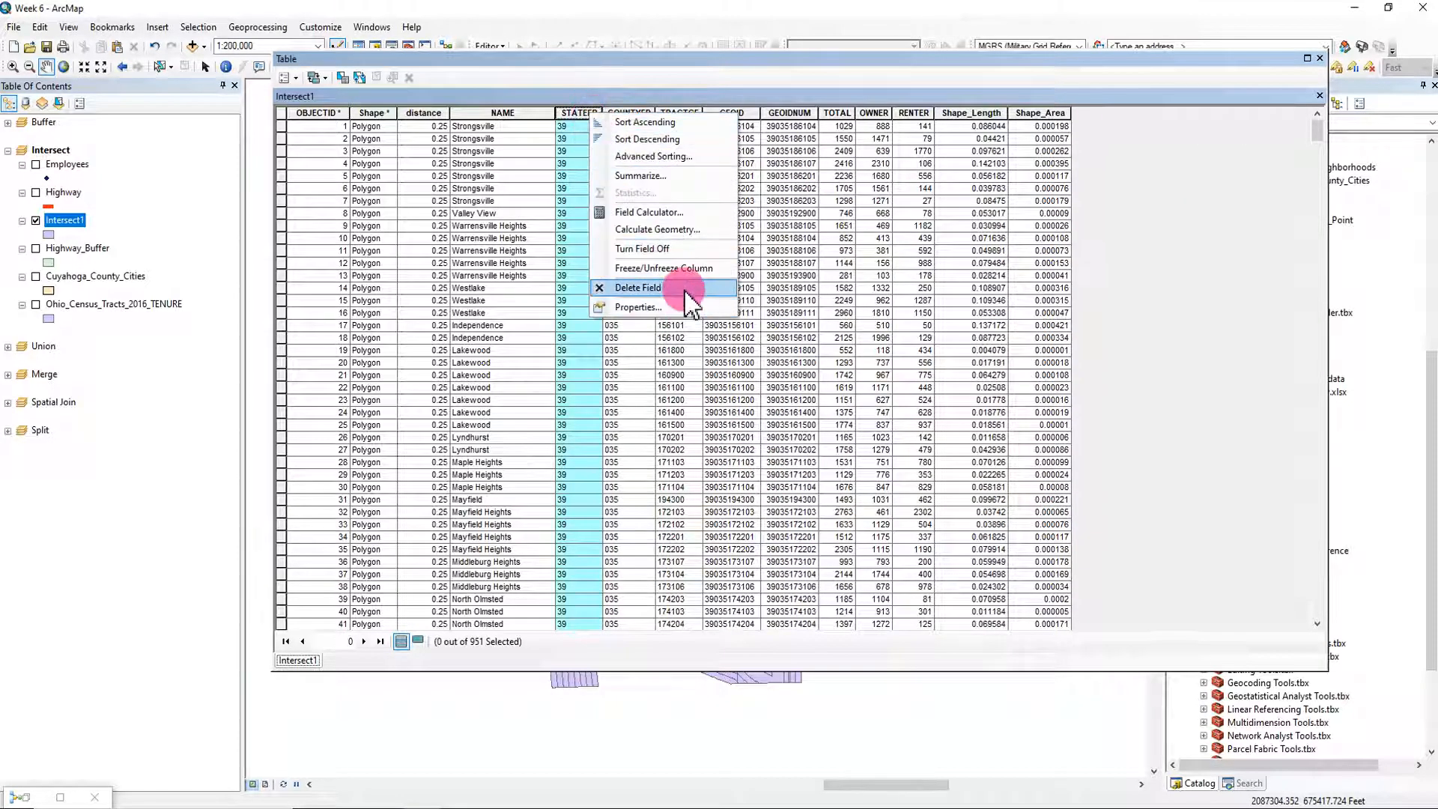
left_click(678, 291)
left_click(773, 475)
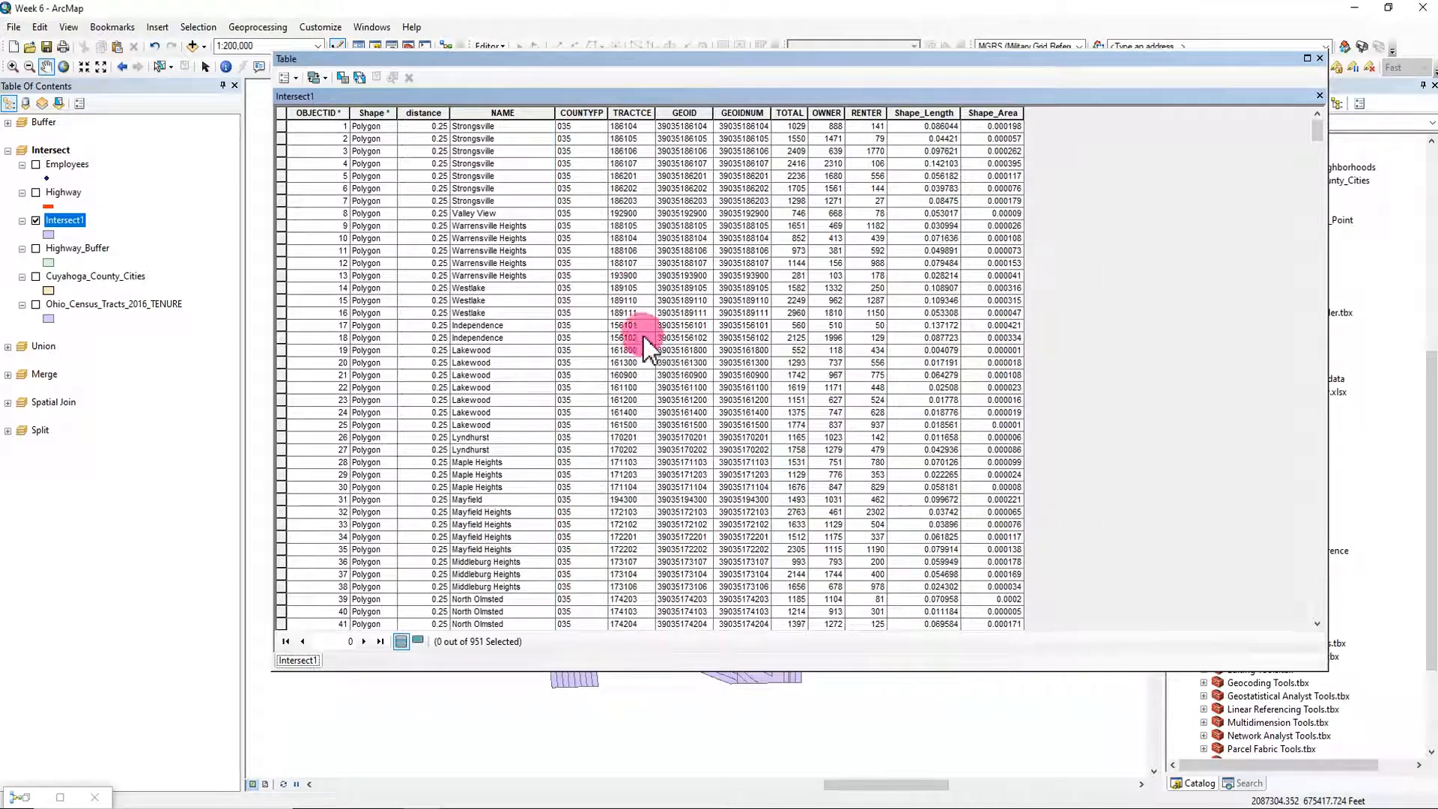
Step: Delete the COUNTYFP and TRACTCE fields from the Intersect1 attribute table
left_click_drag(1317, 131, 1242, 112)
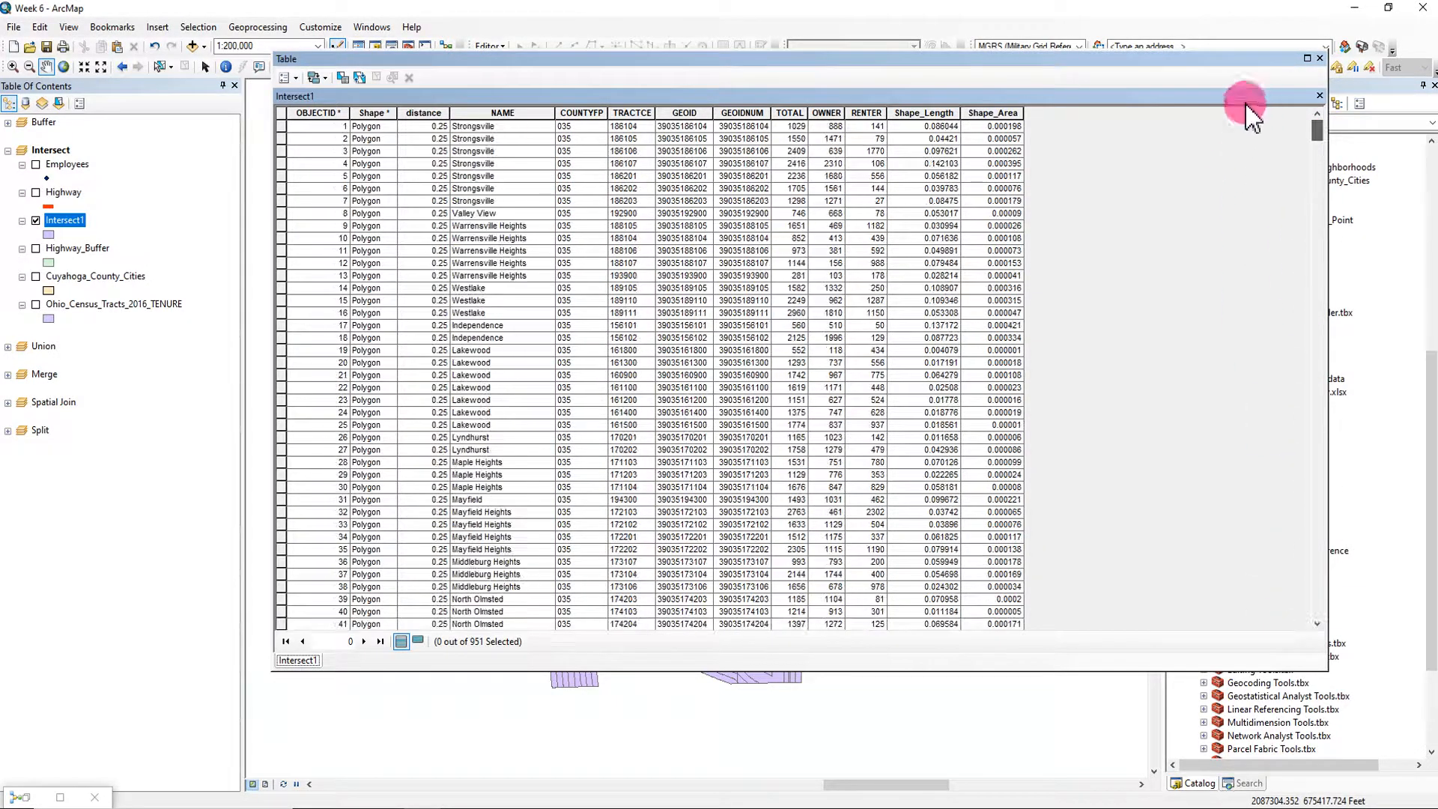
left_click(591, 113)
right_click(597, 120)
left_click(651, 280)
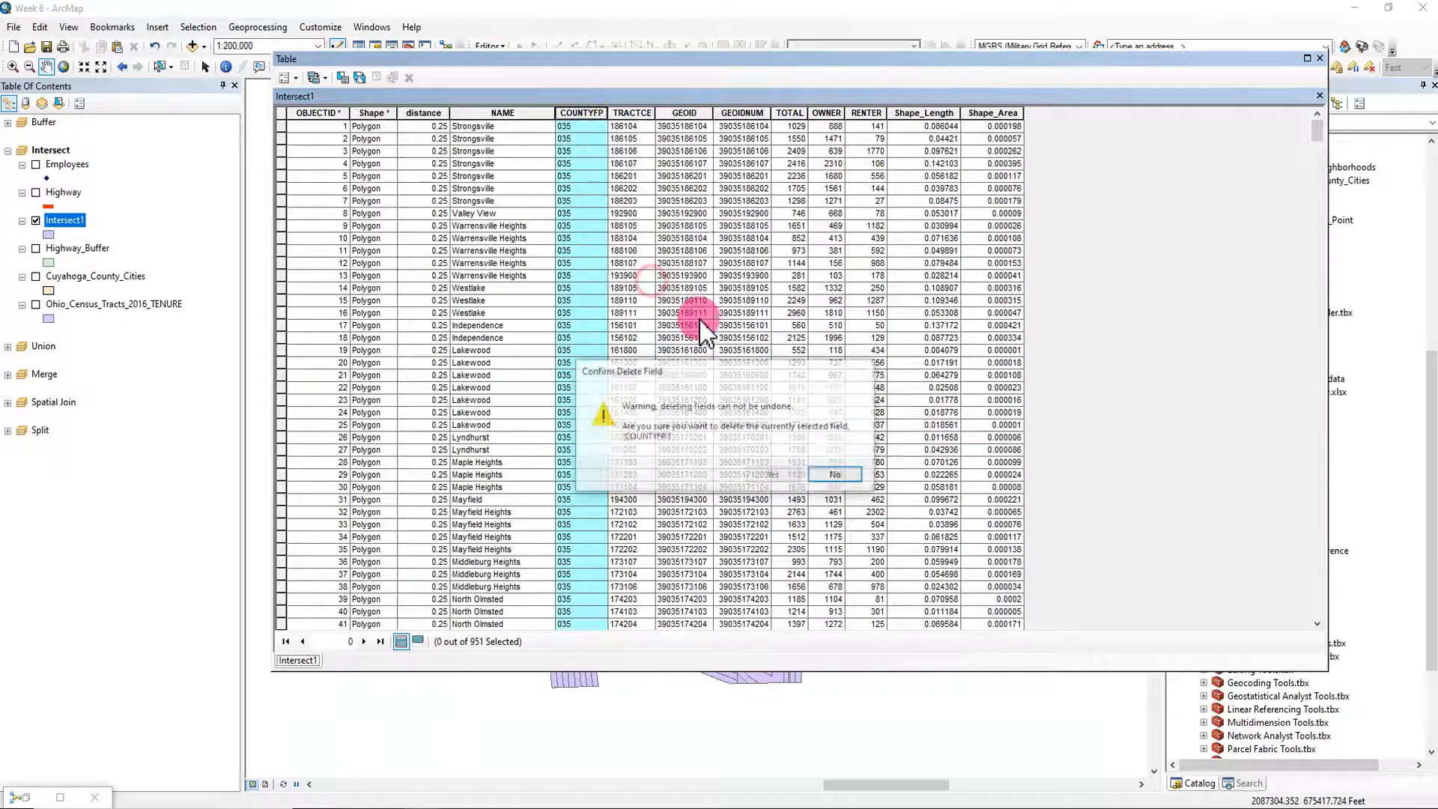
left_click(794, 475)
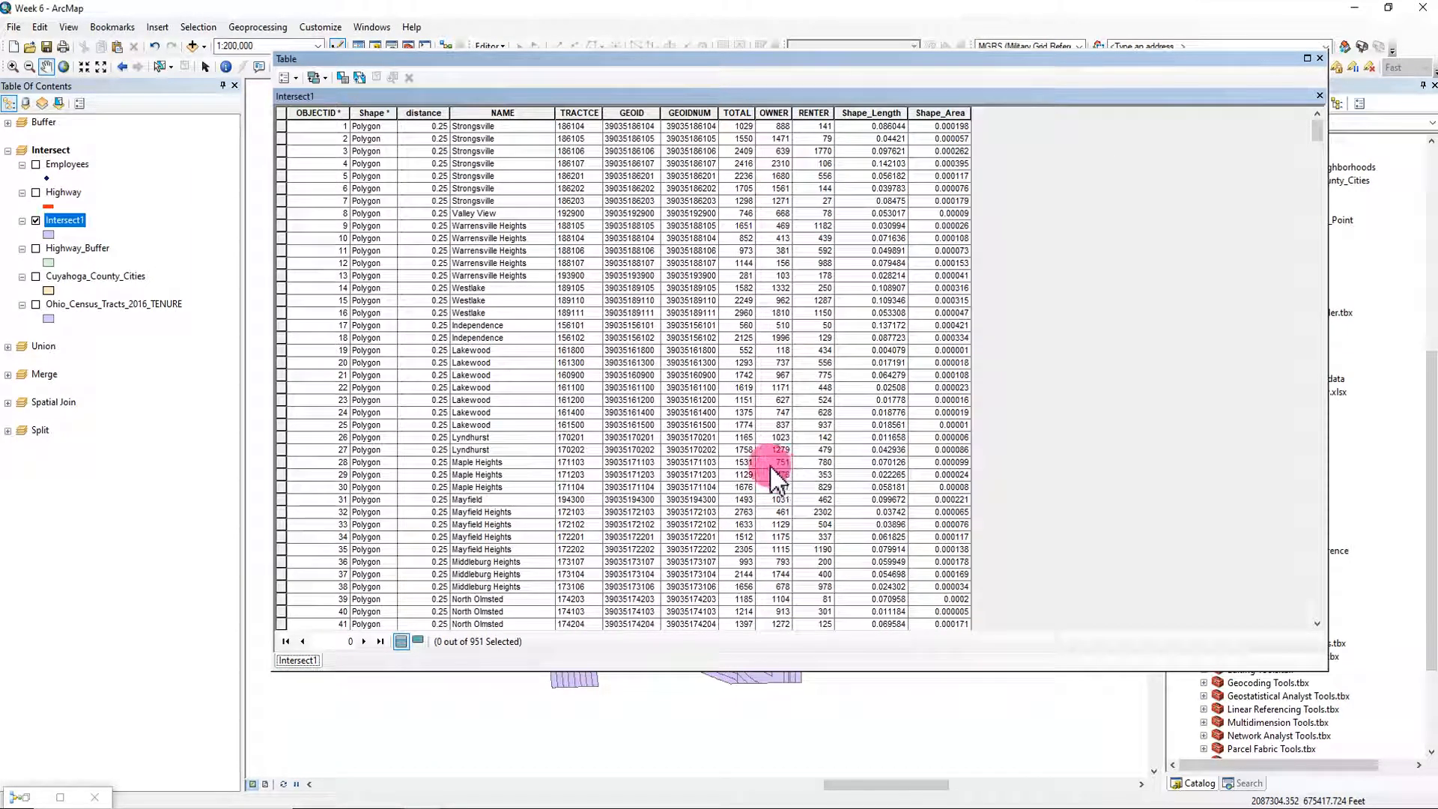
left_click(576, 114)
right_click(581, 116)
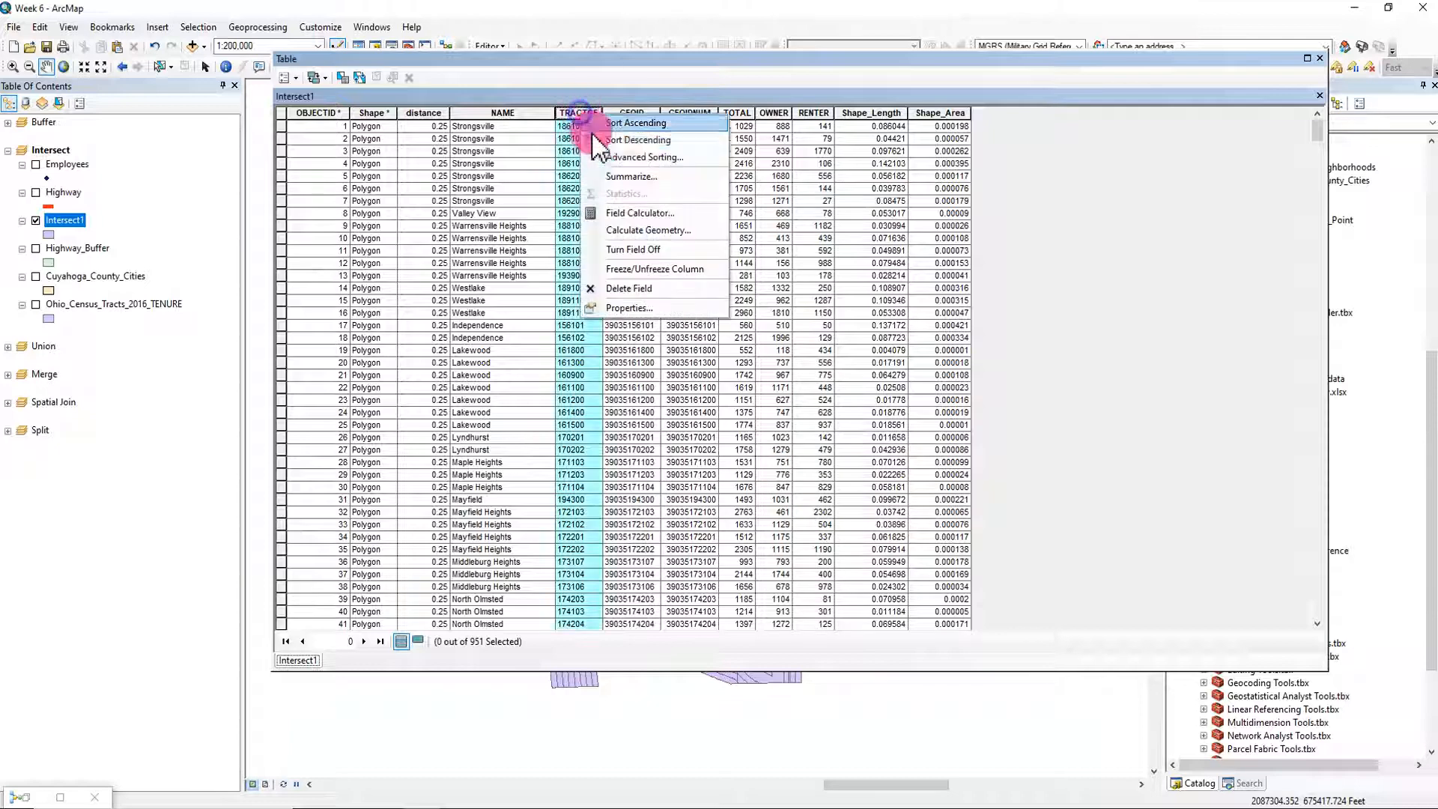
left_click(631, 291)
left_click(774, 472)
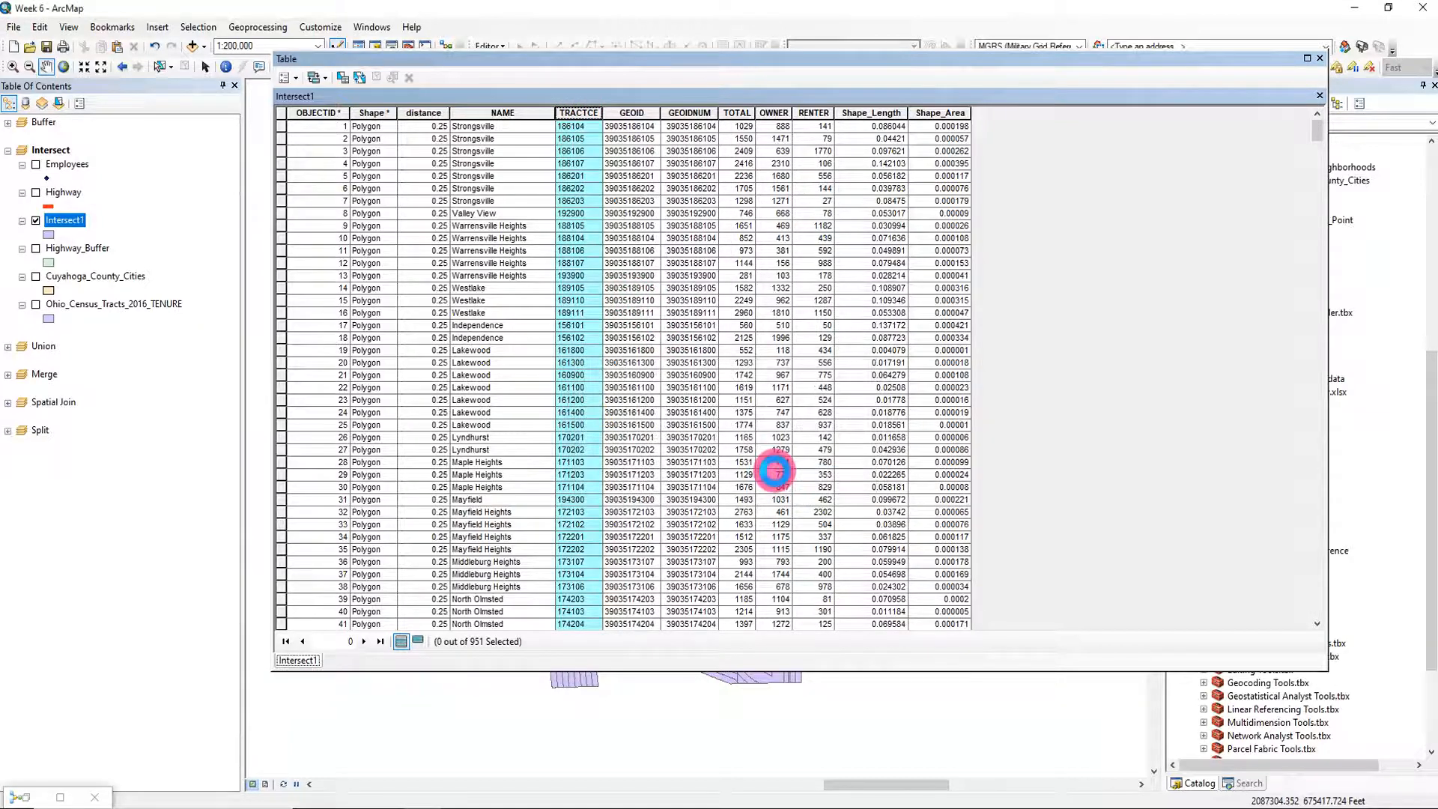
Step: Widen the GEOID and GEOIDNUM columns and compare how the two fields store their values
left_click(584, 113)
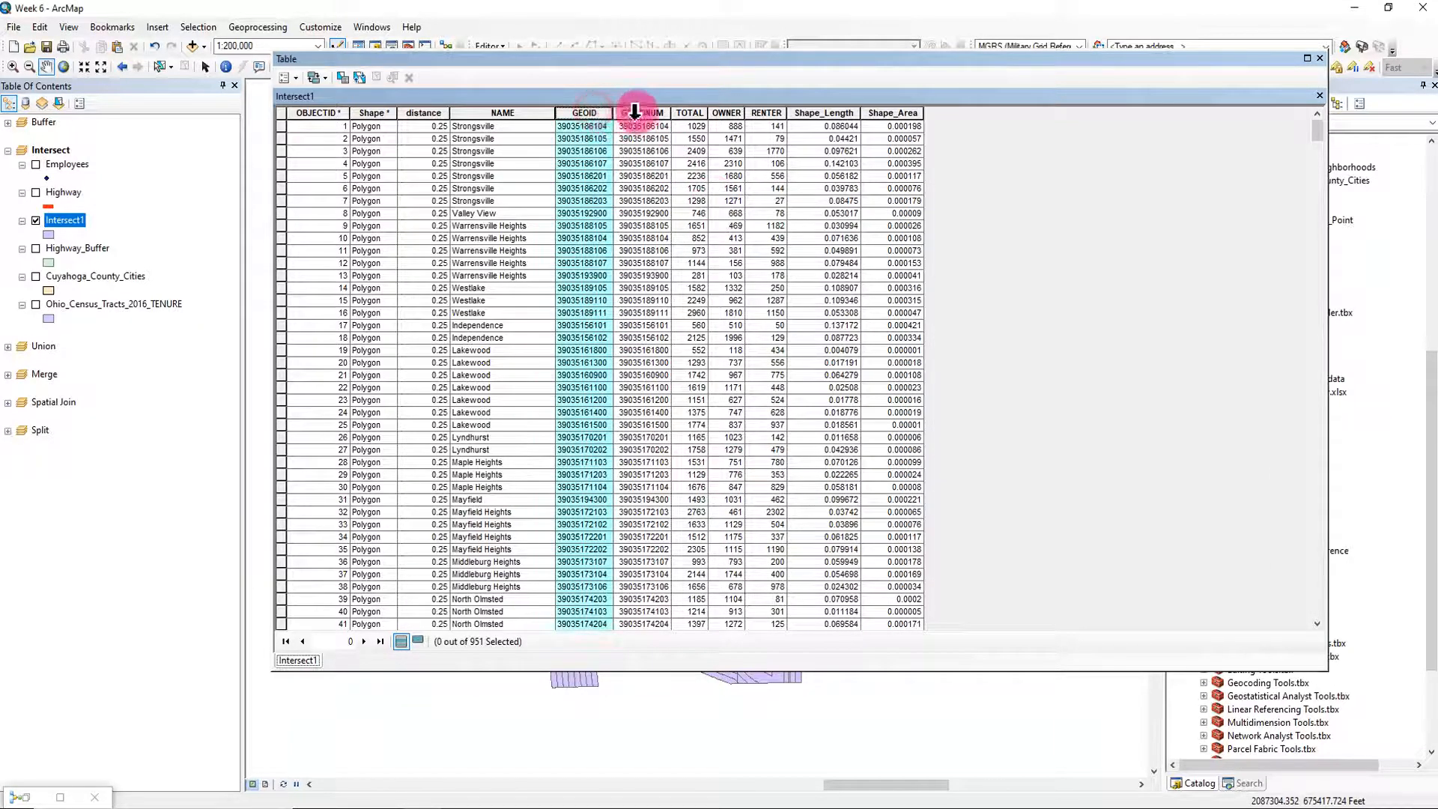
left_click(642, 113)
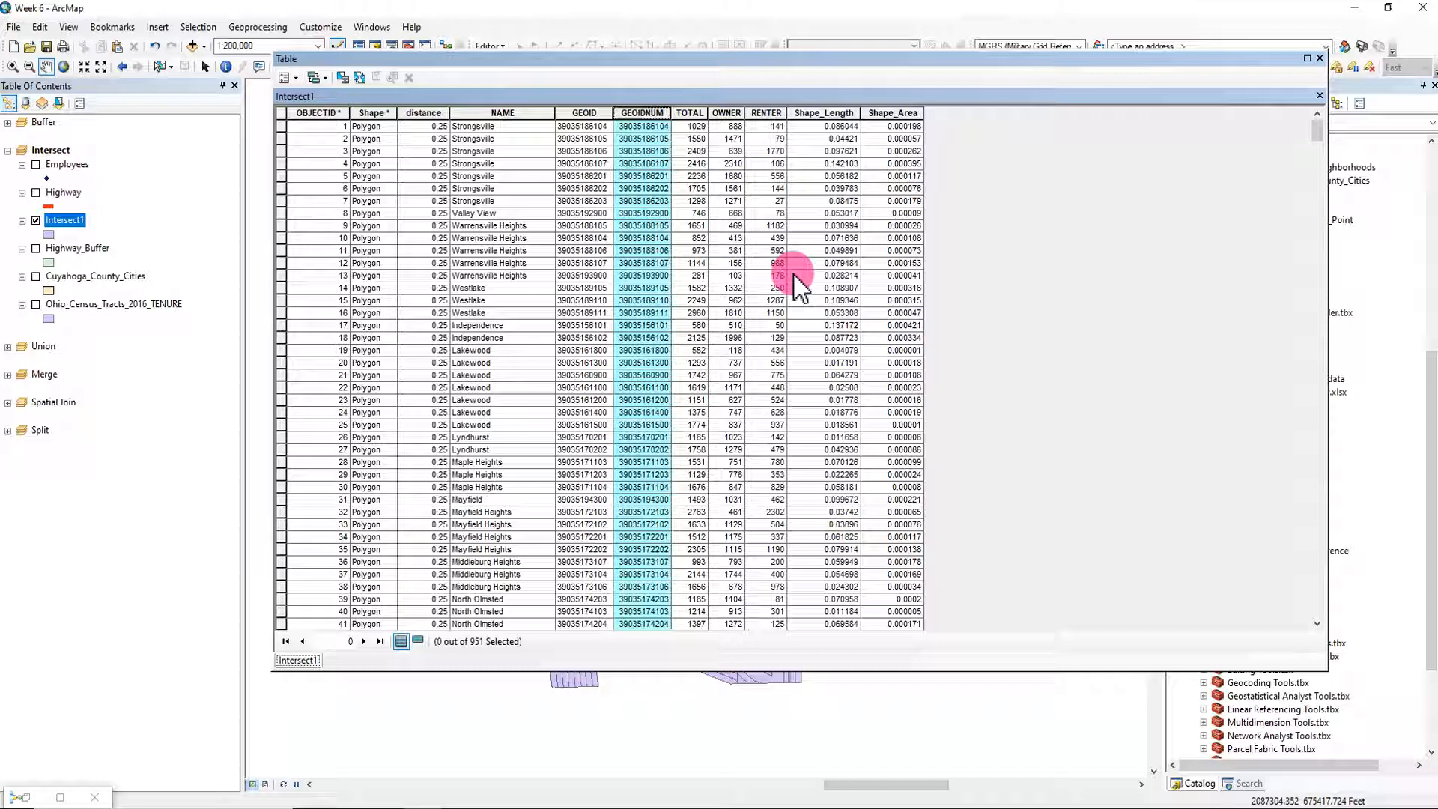
left_click_drag(614, 113, 641, 113)
left_click(608, 113)
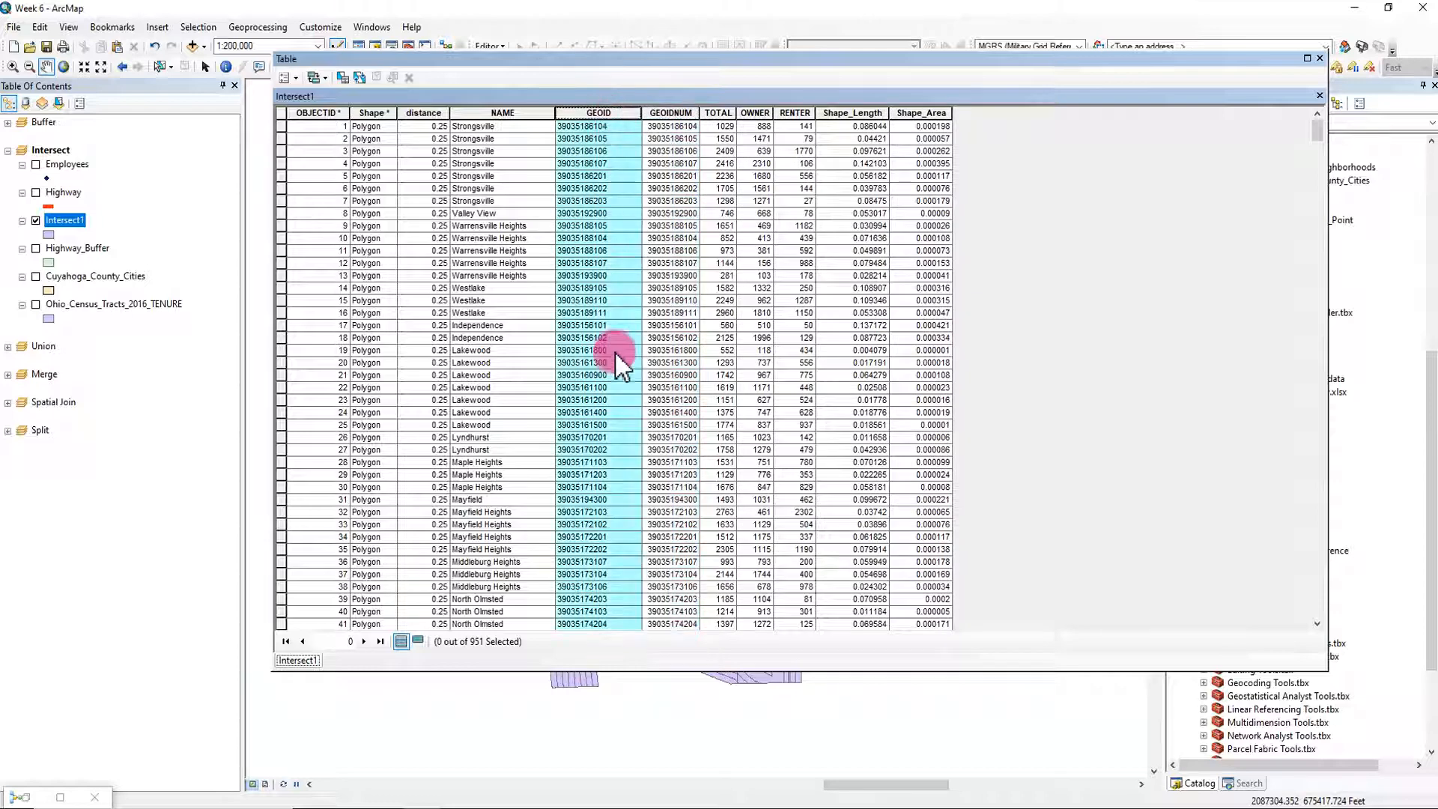
left_click_drag(702, 113, 732, 114)
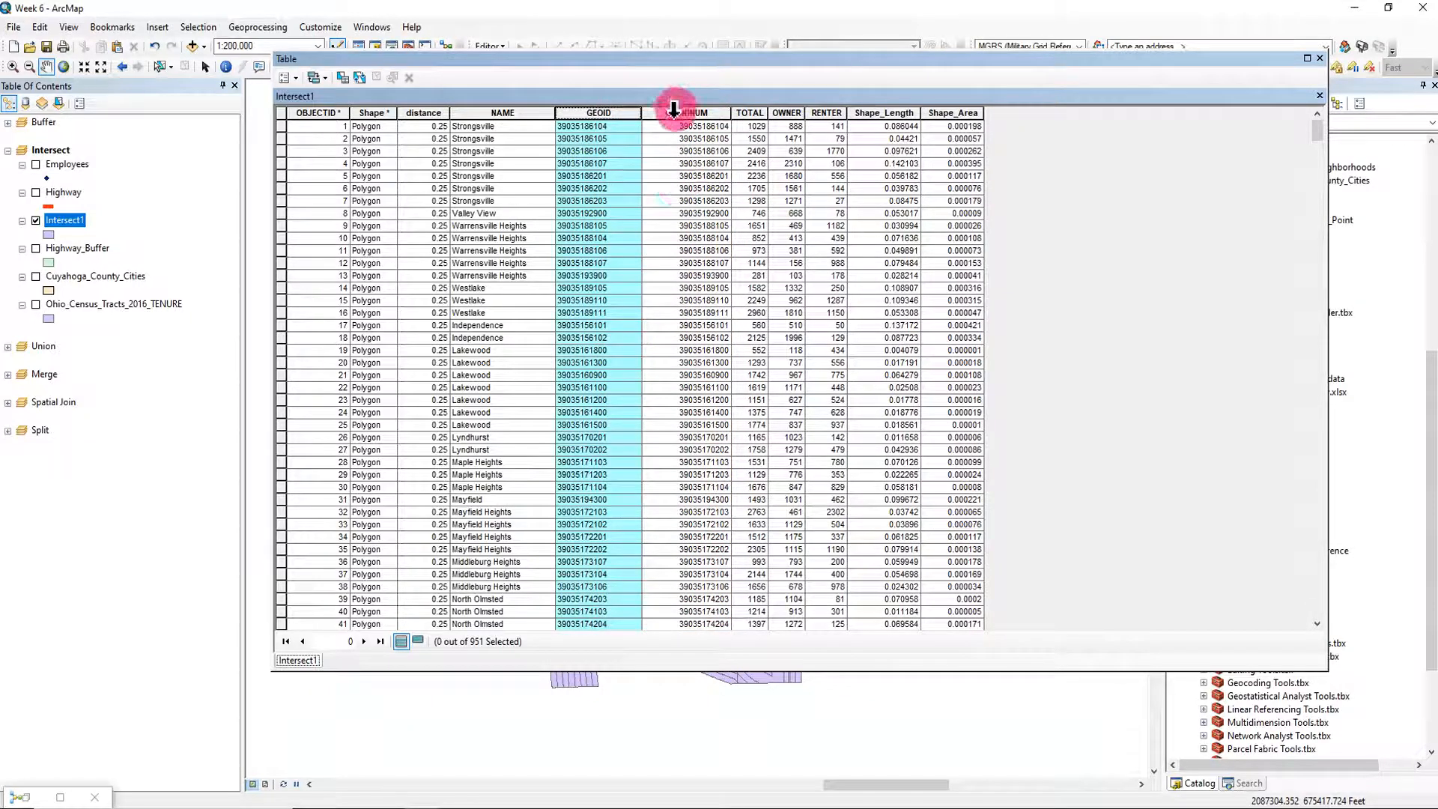
left_click(674, 111)
scroll(704, 475, "down", 1)
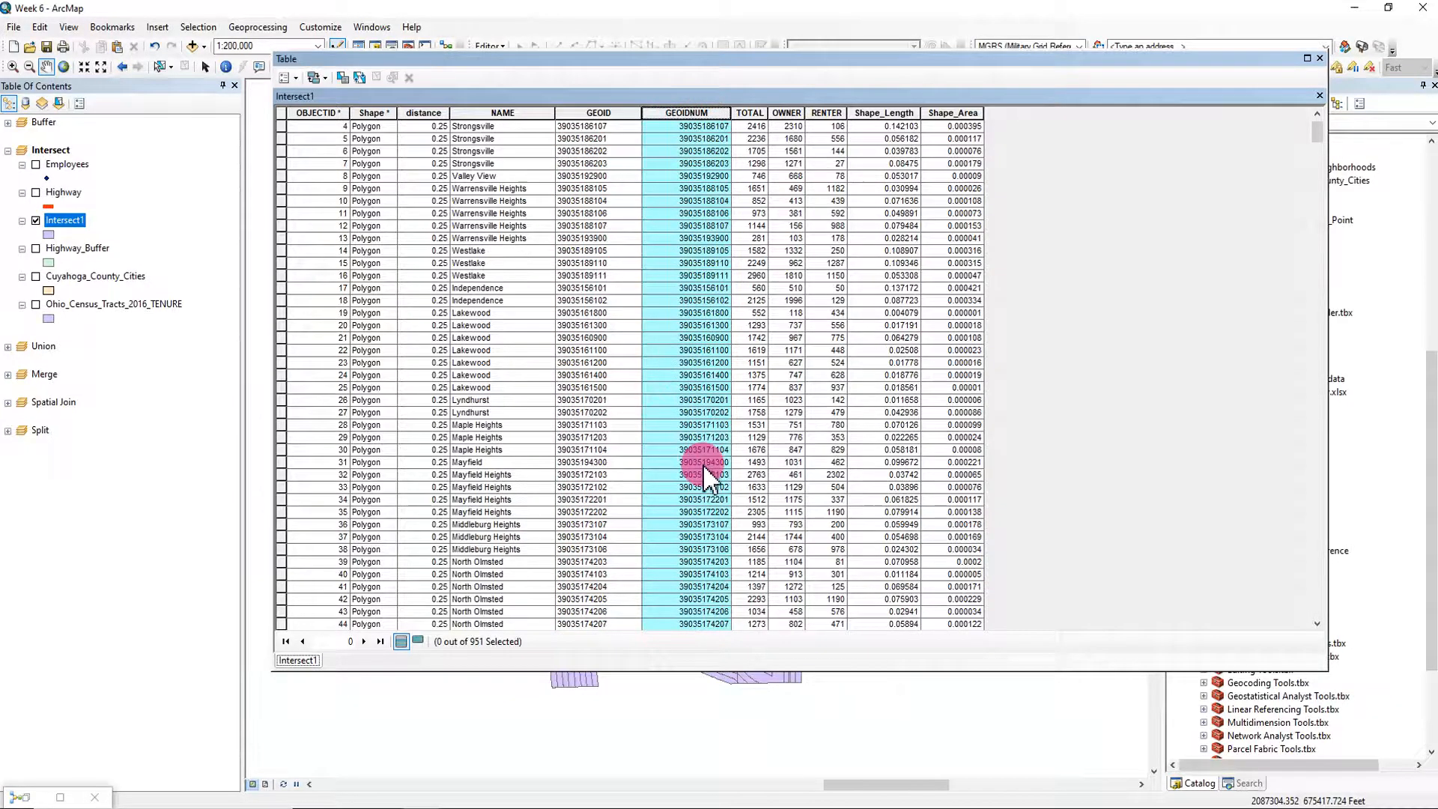
scroll(704, 476, "down", 5)
scroll(704, 479, "up", 6)
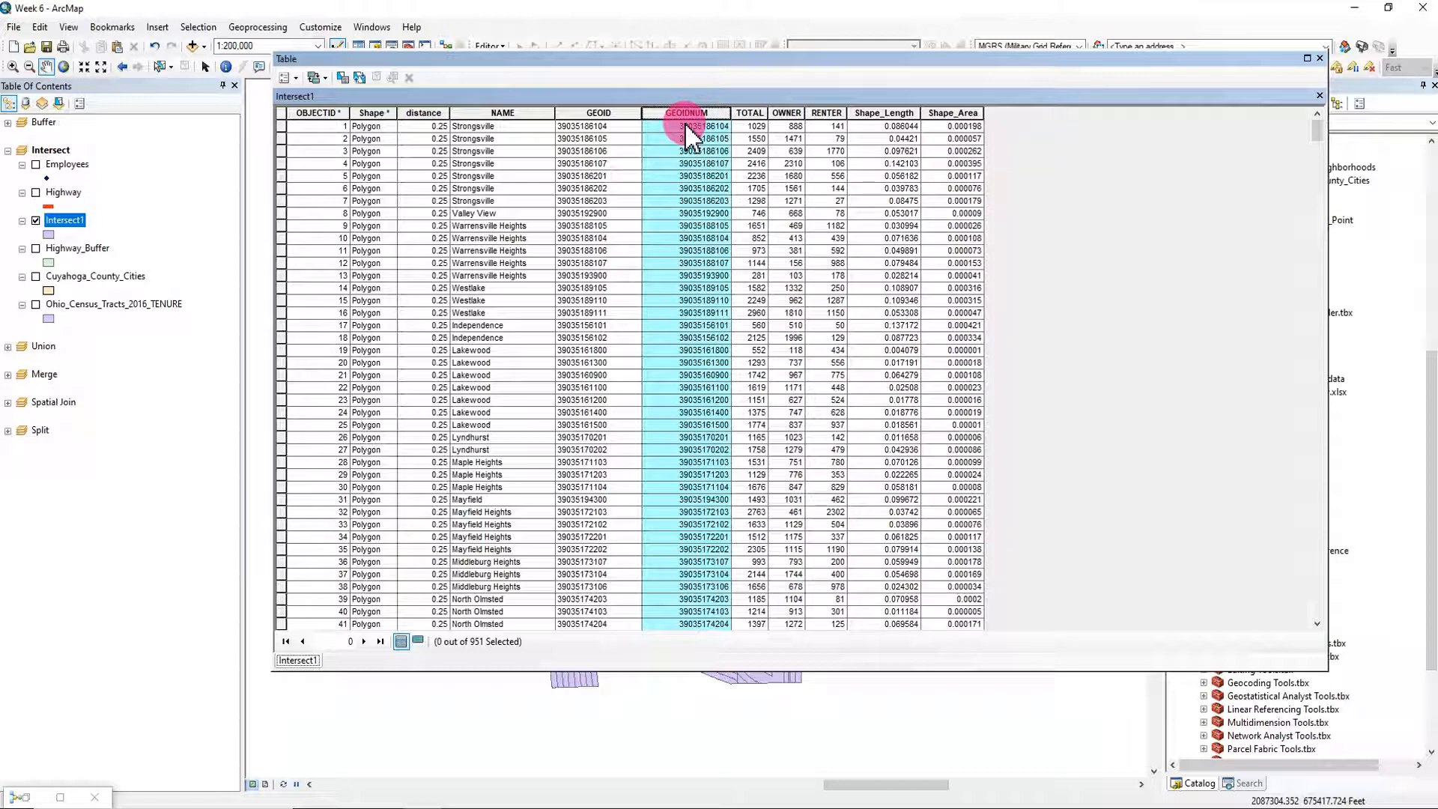
Step: Review the remaining GEOID, distance, NAME, TOTAL, OWNER and RENTER fields of the Intersect1 table
left_click(593, 112)
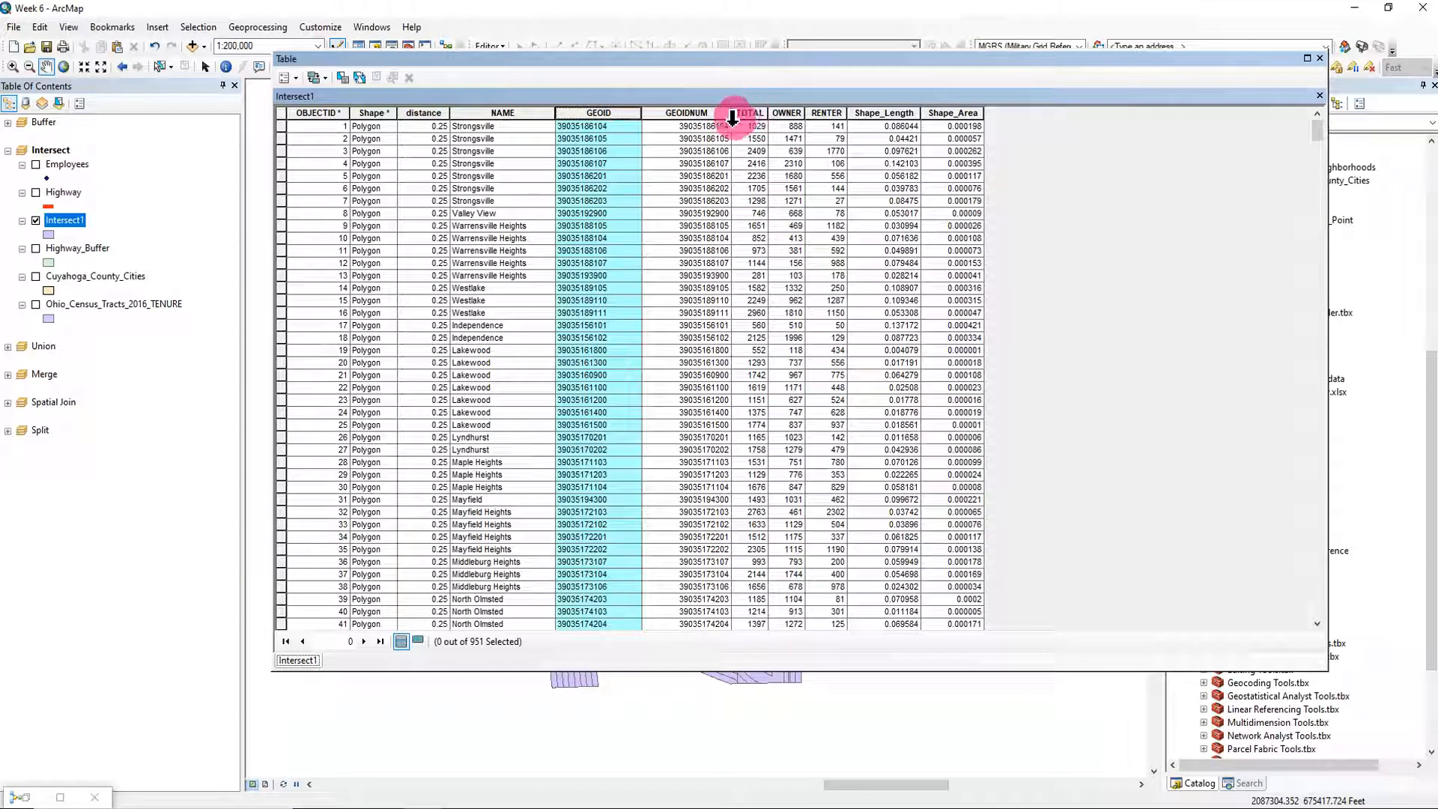
left_click(420, 112)
left_click(513, 112)
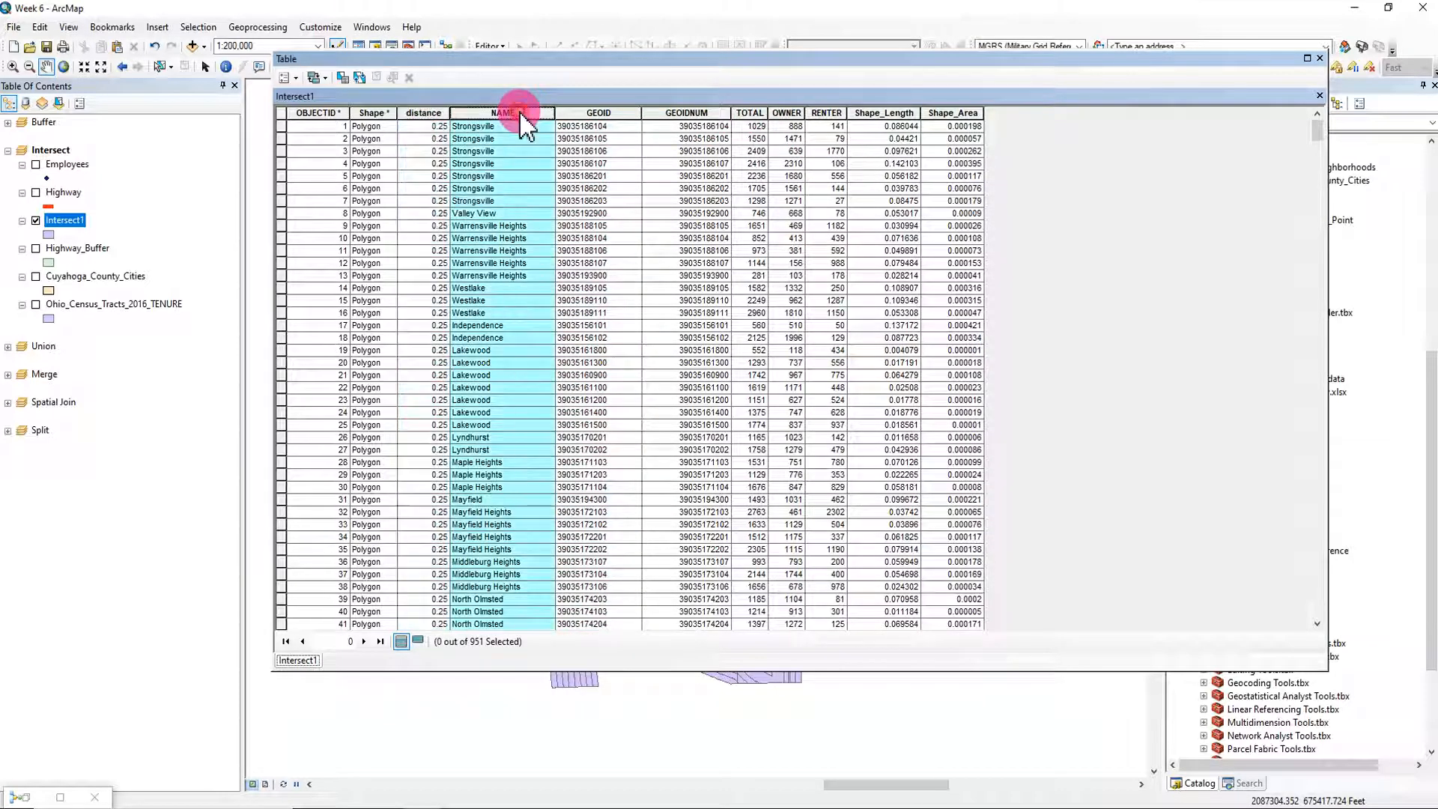
left_click(749, 112)
left_click(786, 113)
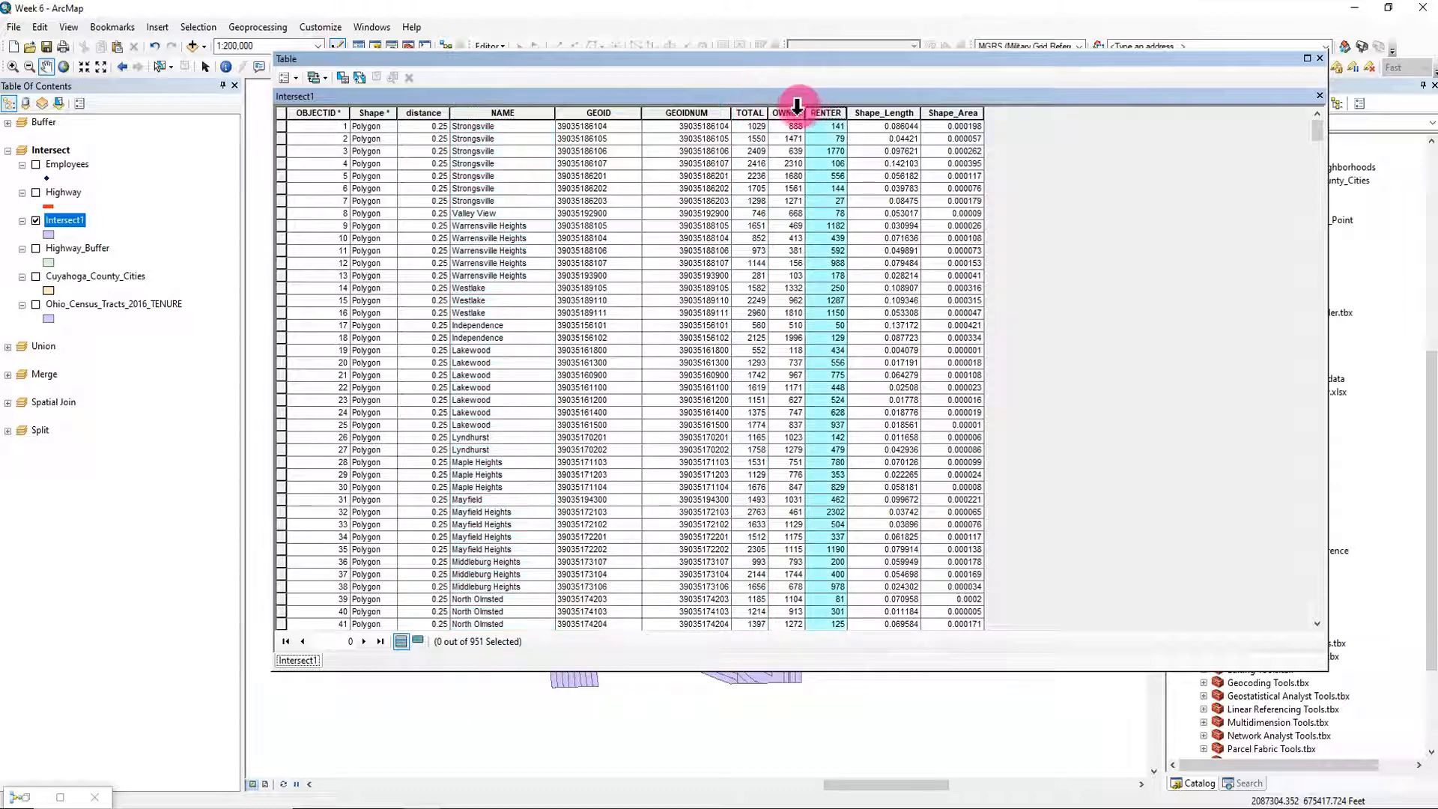
left_click(825, 112)
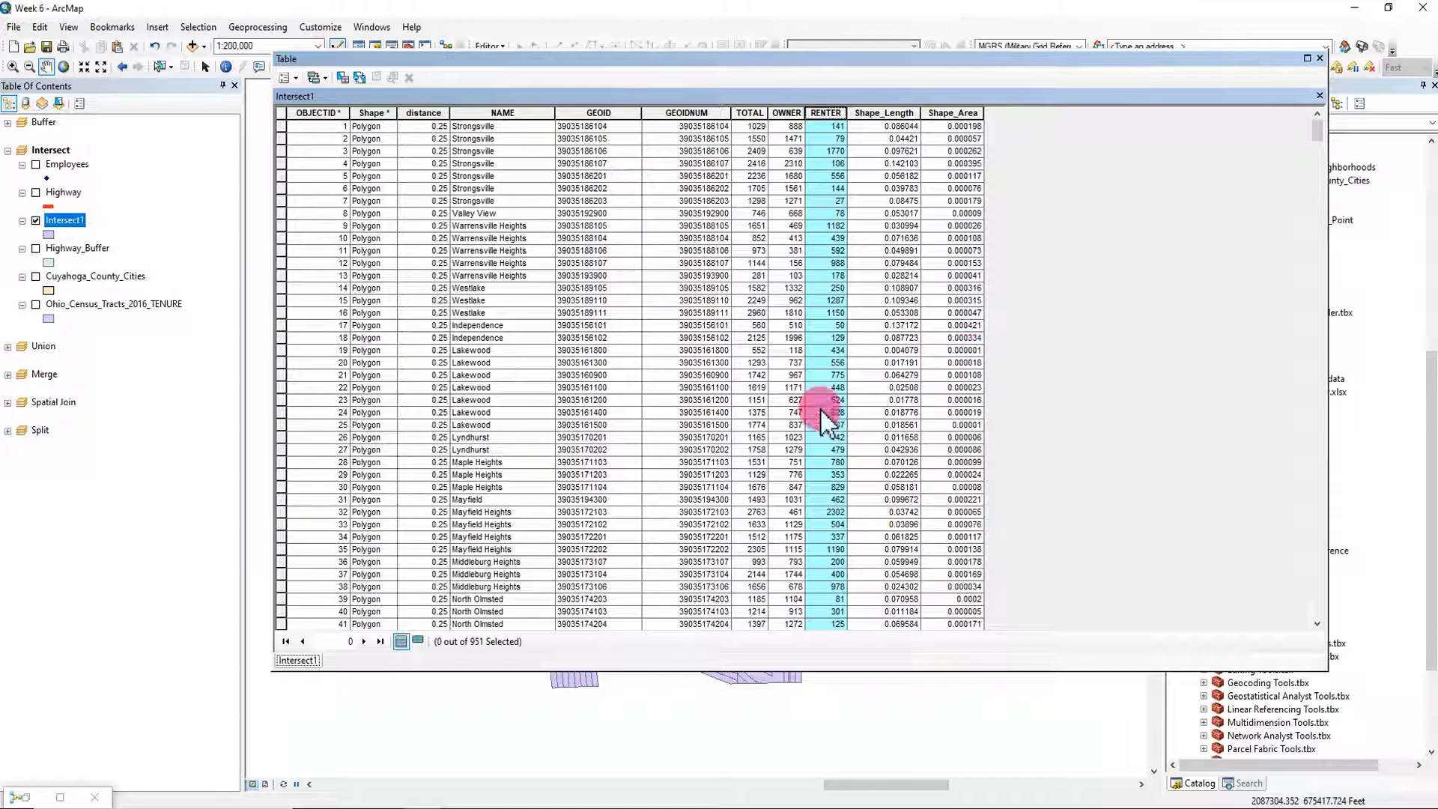
Step: Sort the Intersect1 table ascending by NAME and look through the Cleveland records
left_click(494, 112)
right_click(494, 112)
left_click(520, 119)
scroll(649, 388, "down", 15)
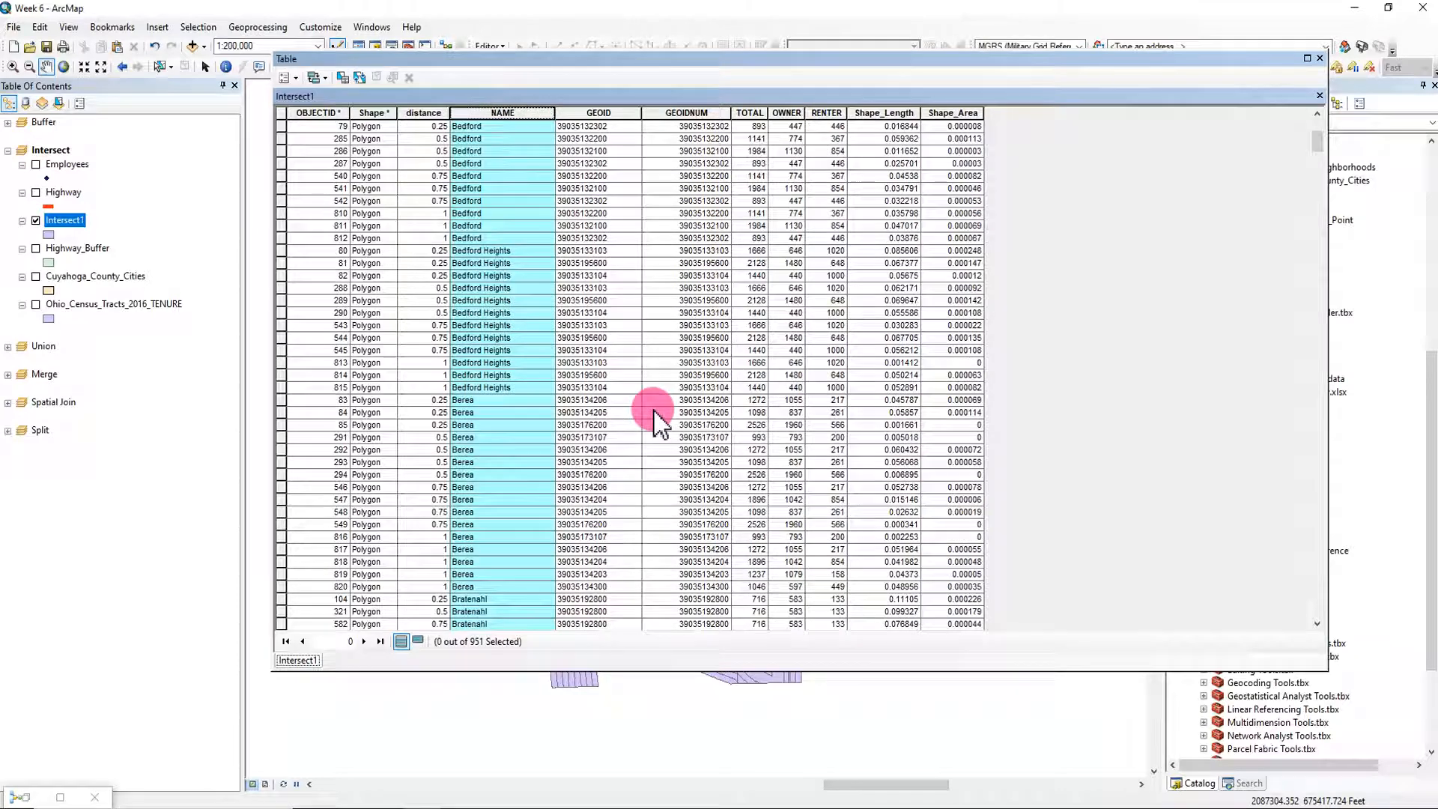
scroll(653, 420, "up", 5)
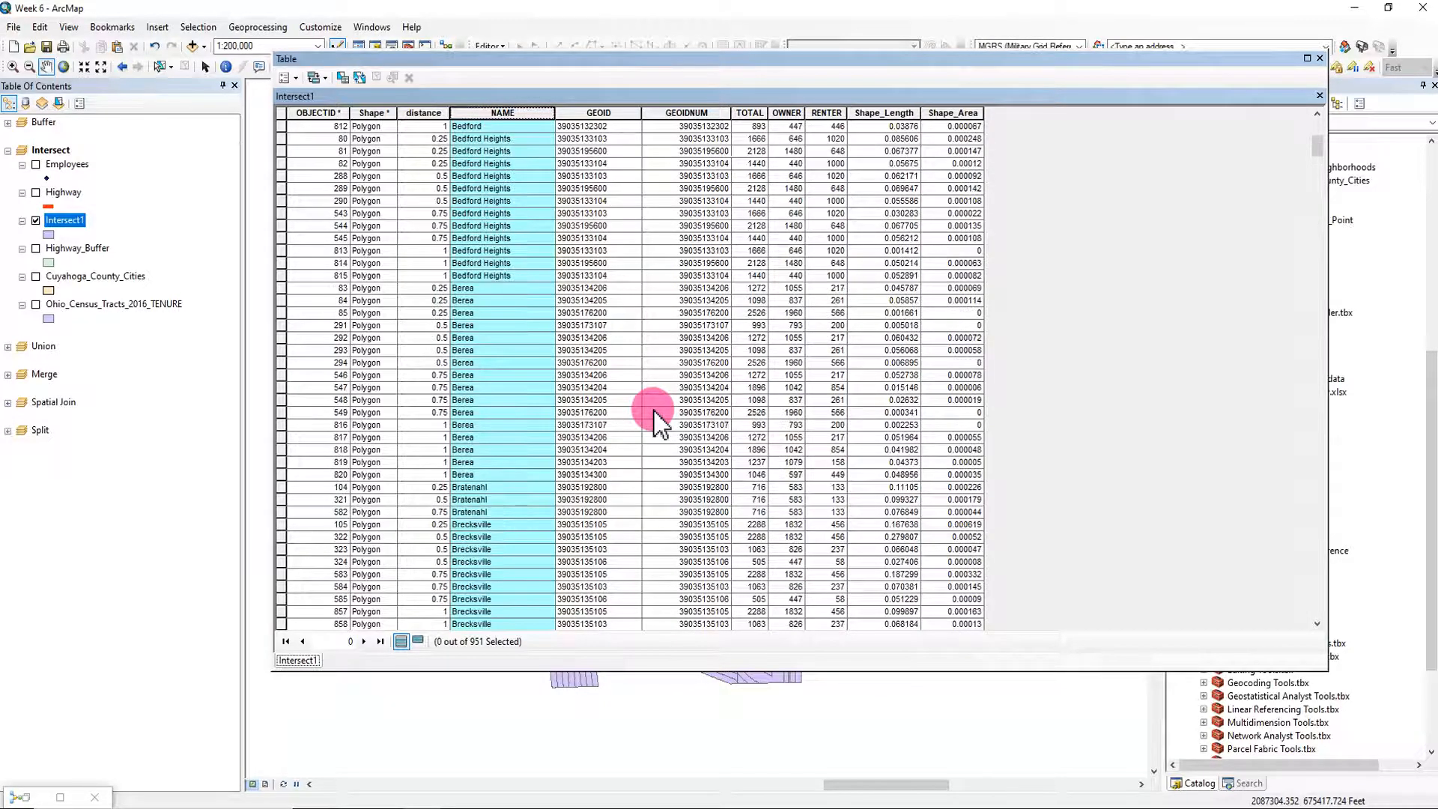
scroll(653, 419, "down", 6)
scroll(656, 423, "down", 20)
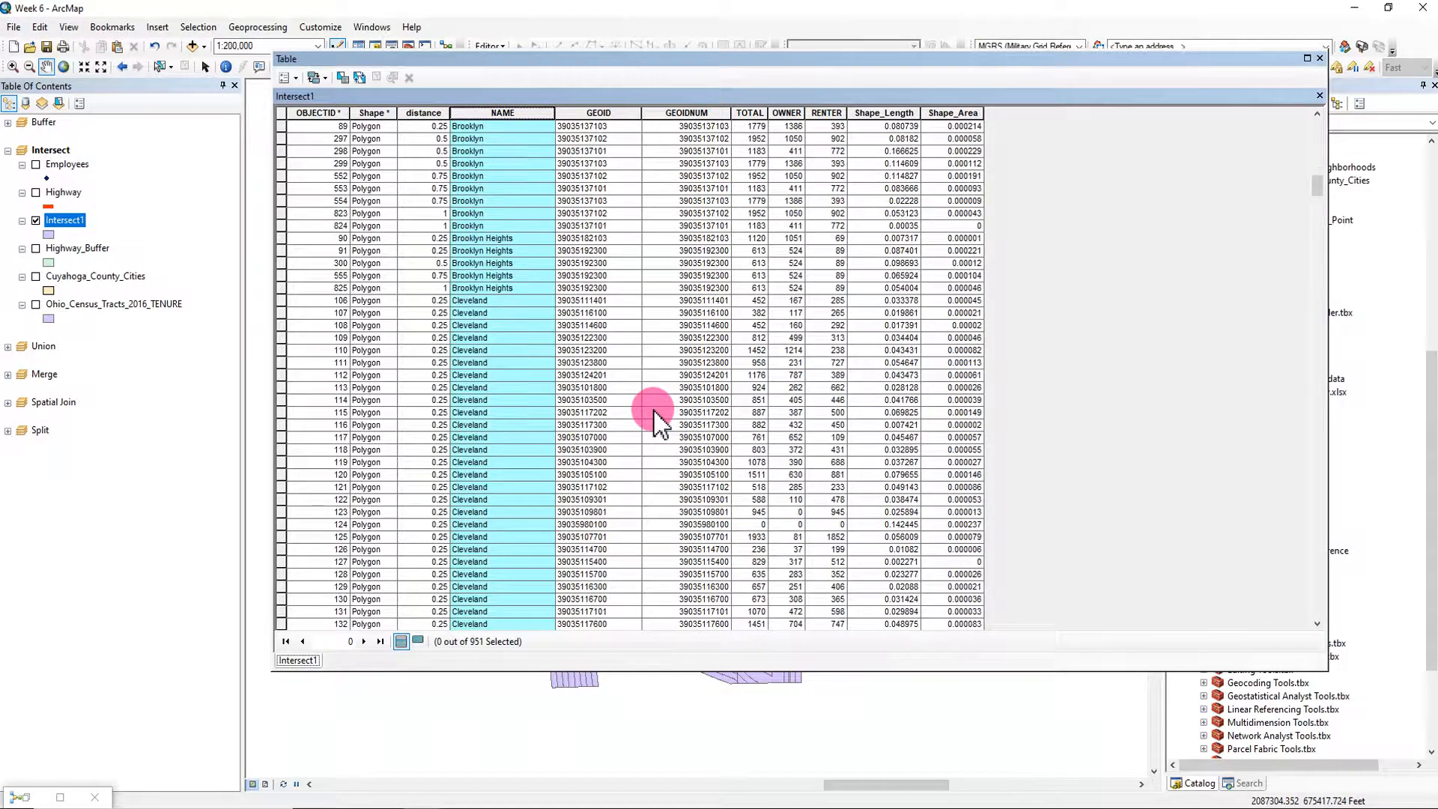
scroll(459, 417, "down", 15)
scroll(539, 513, "down", 5)
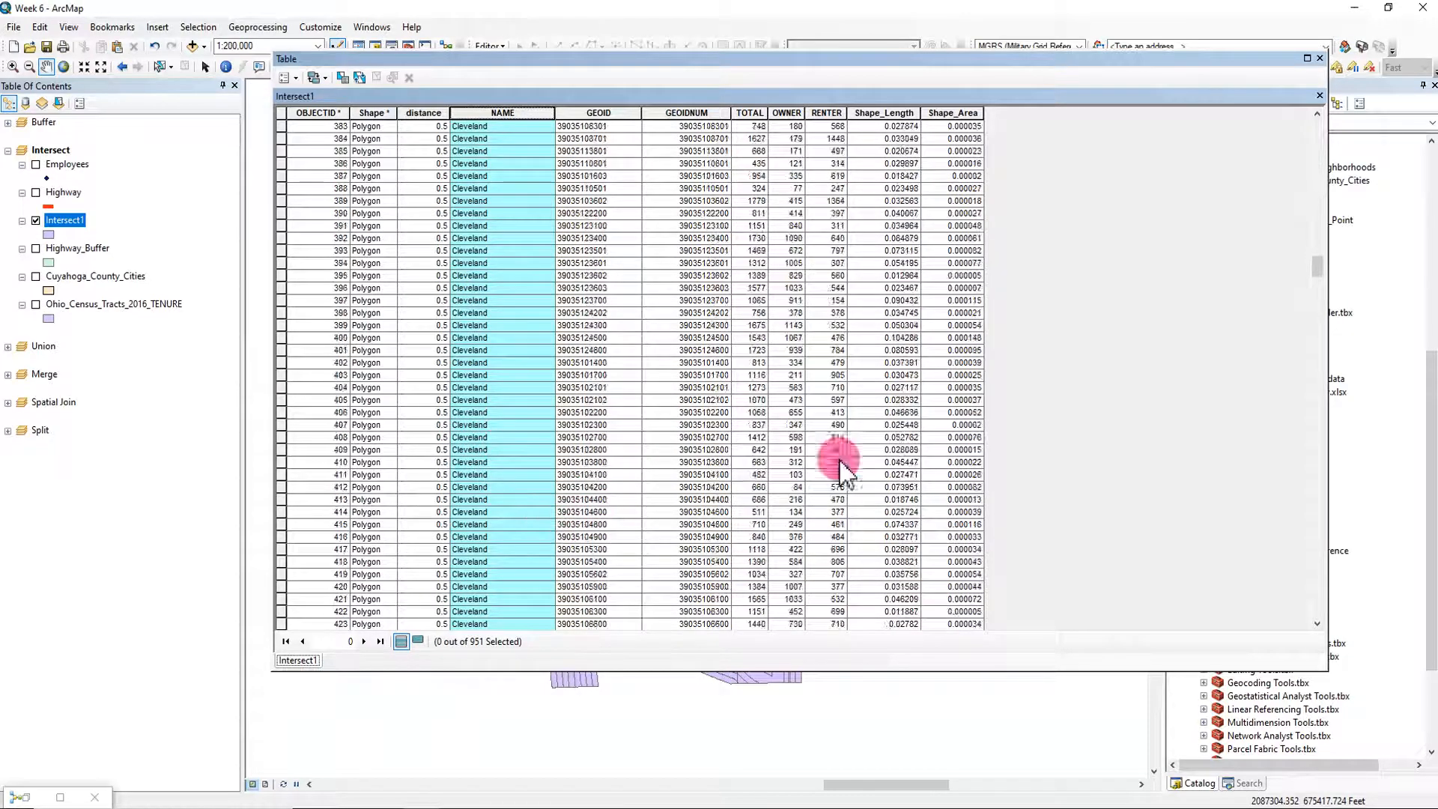
left_click_drag(1317, 267, 1318, 229)
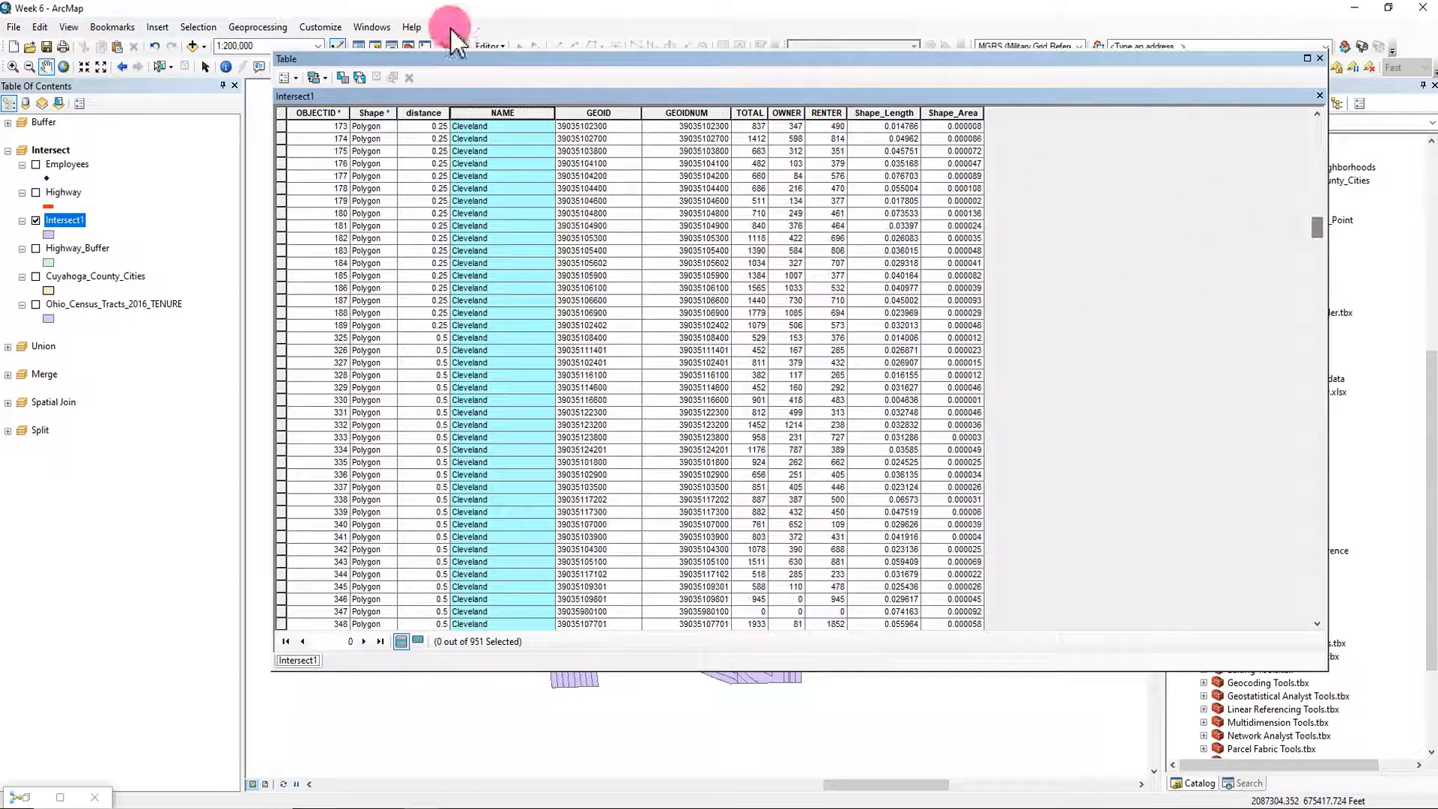
left_click(295, 75)
left_click(354, 116)
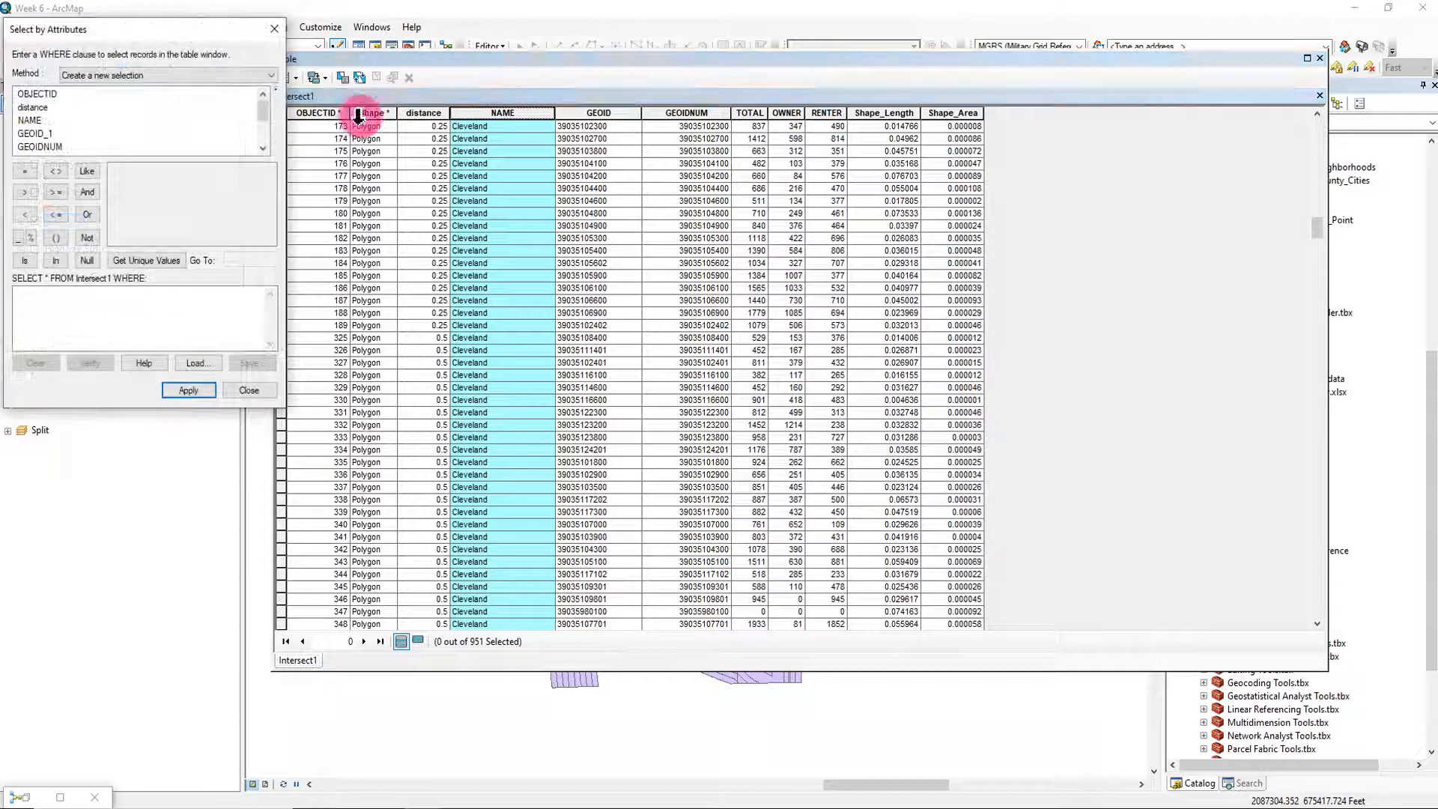
double_click(33, 119)
left_click(25, 171)
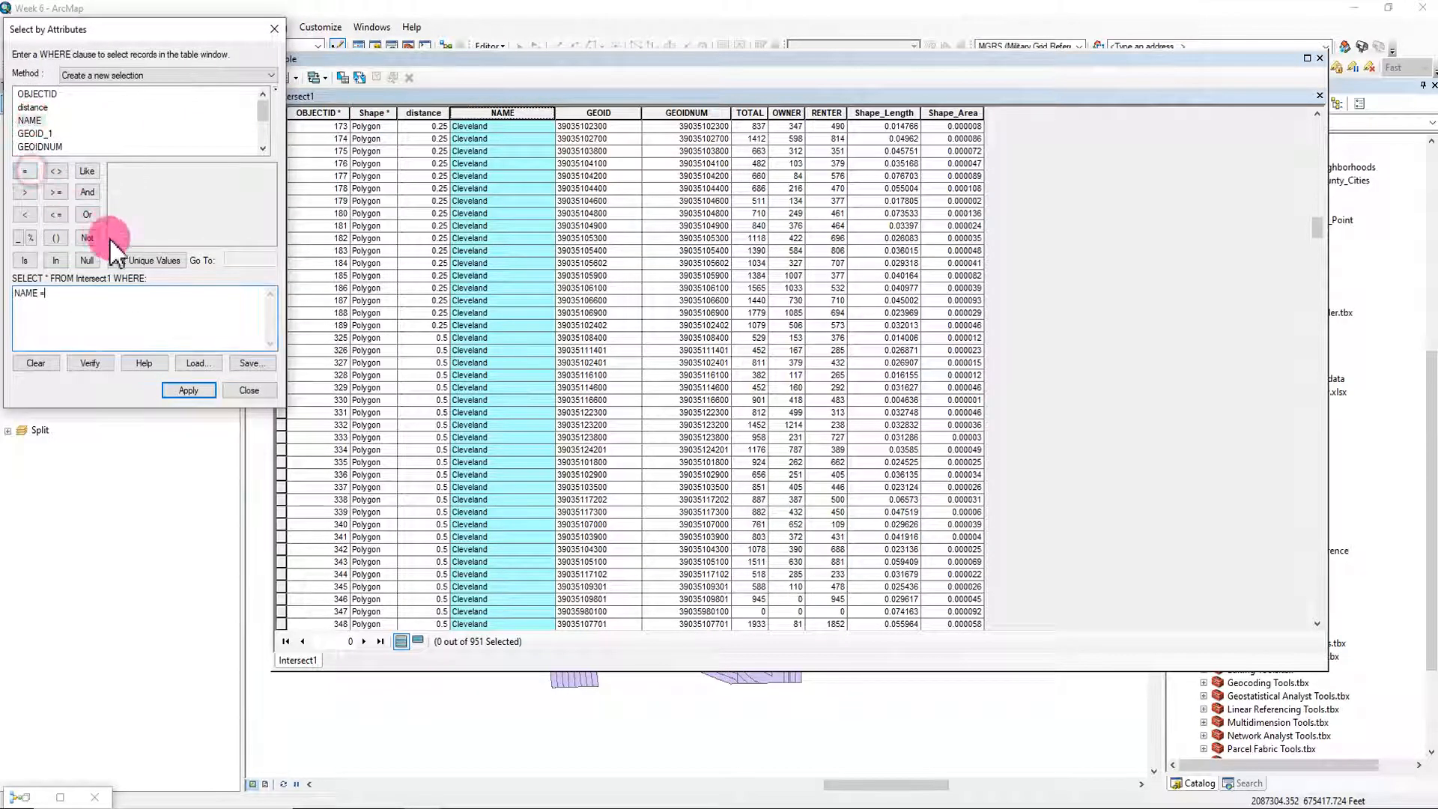
left_click(146, 260)
left_click(254, 258)
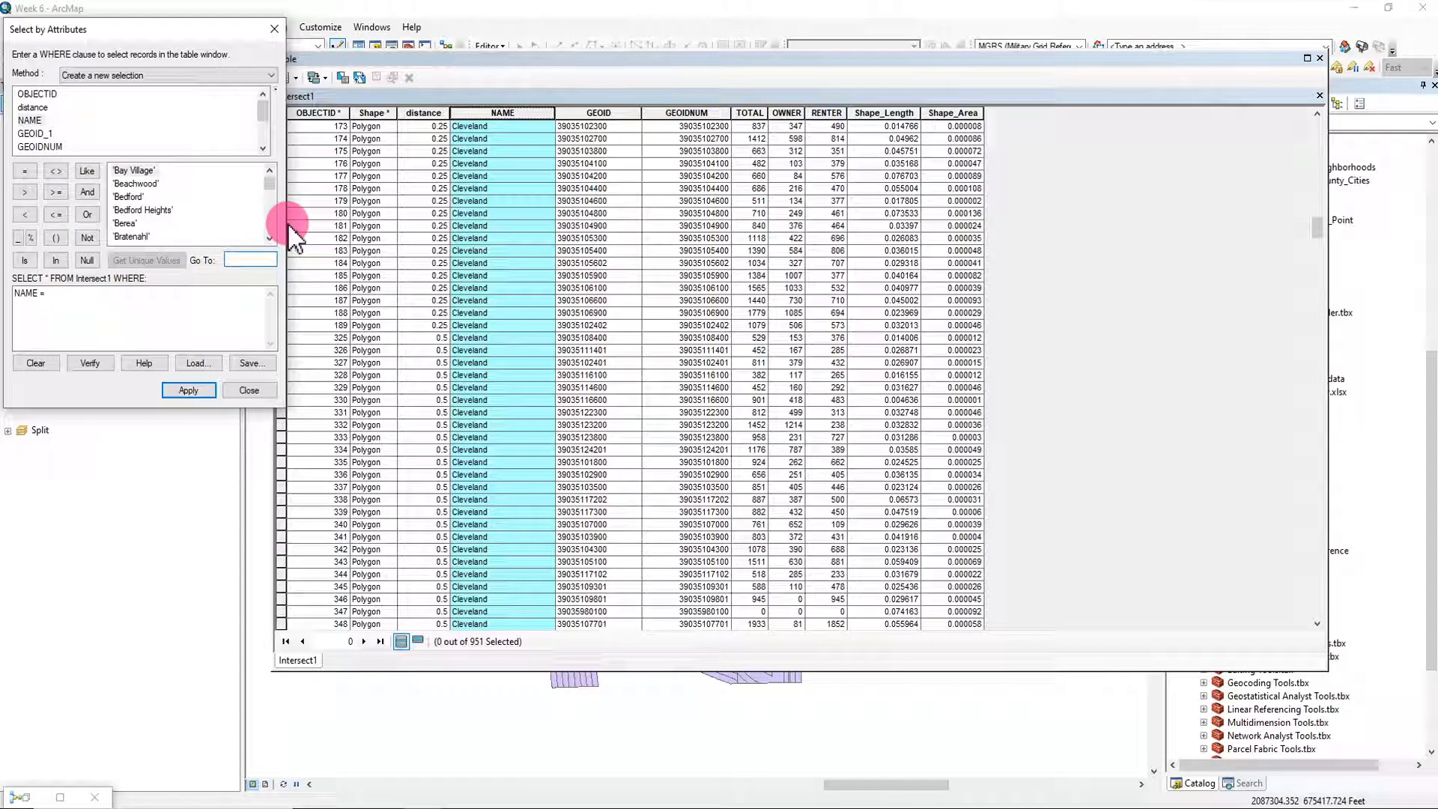
type("c")
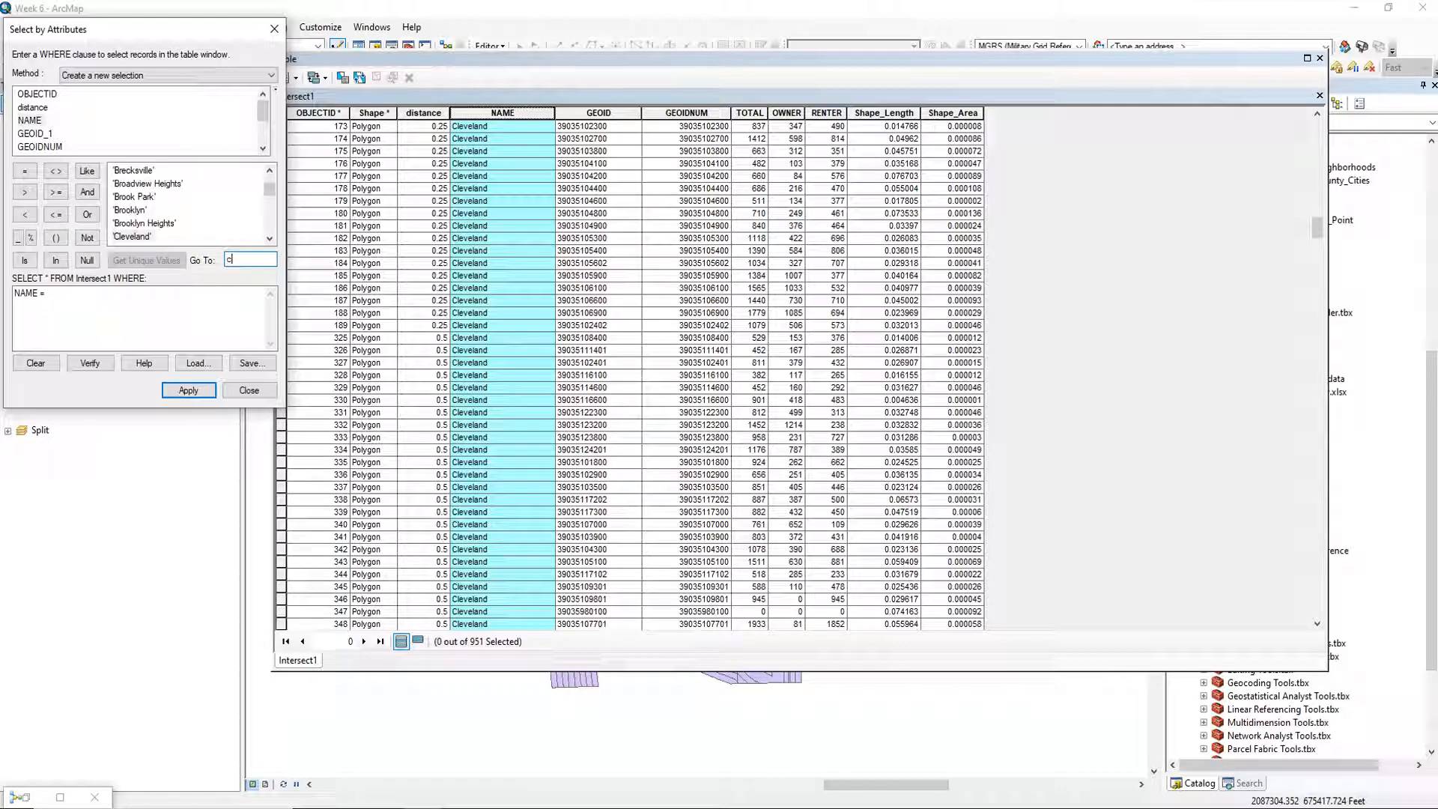
double_click(135, 235)
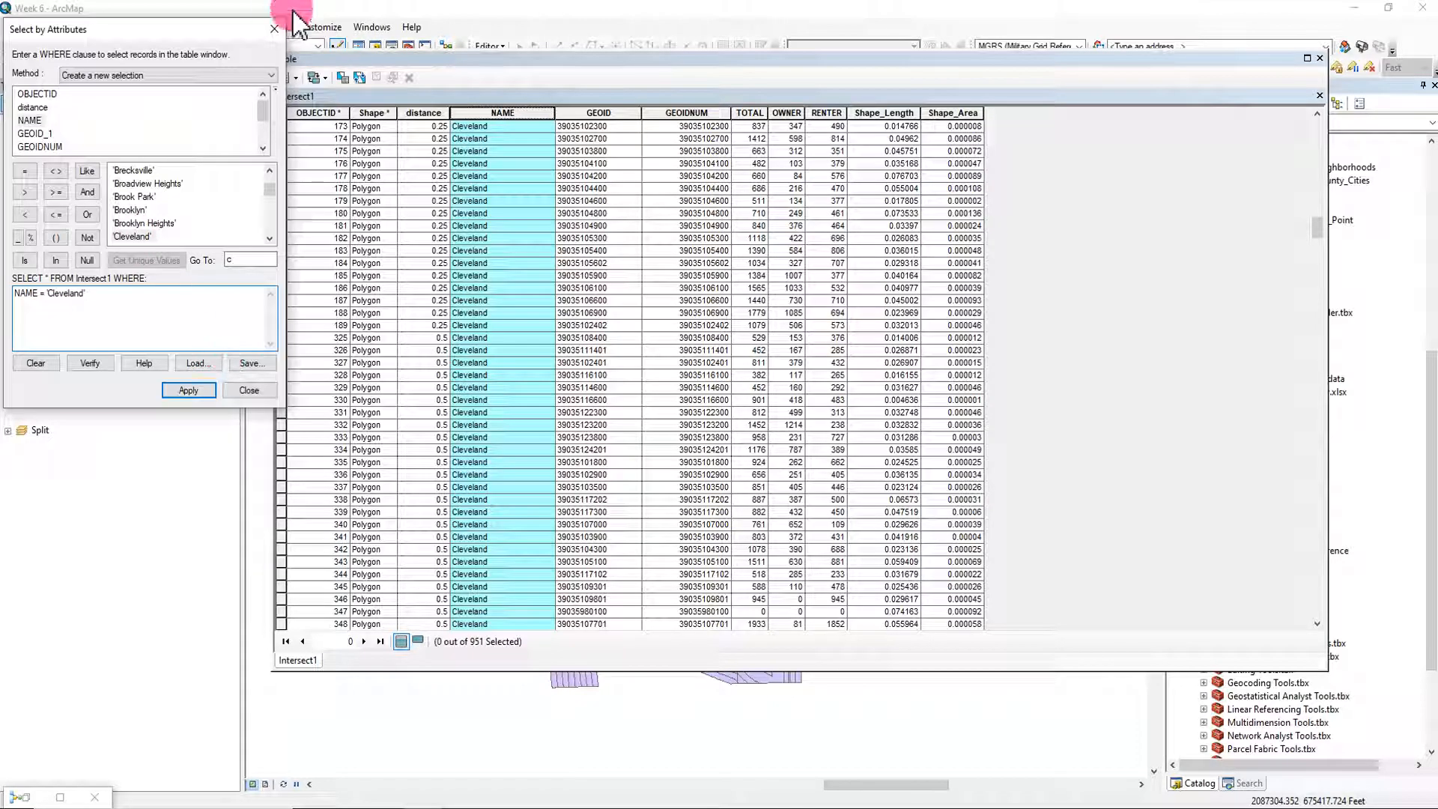
left_click(274, 28)
Step: Select the Intersect1 records by attributes with the expression NAME = 'Cleveland', and close the attribute table
left_click(296, 79)
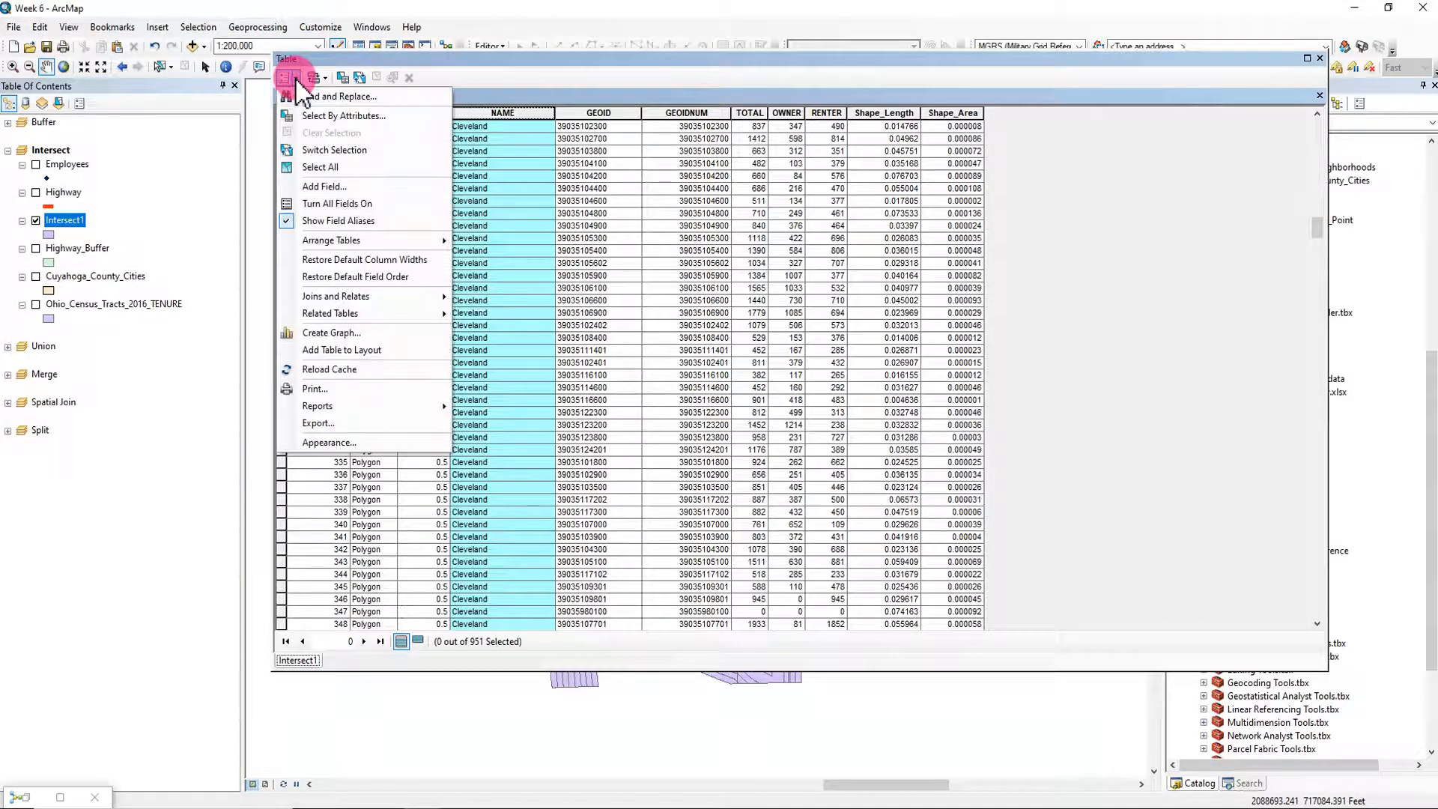
left_click(370, 115)
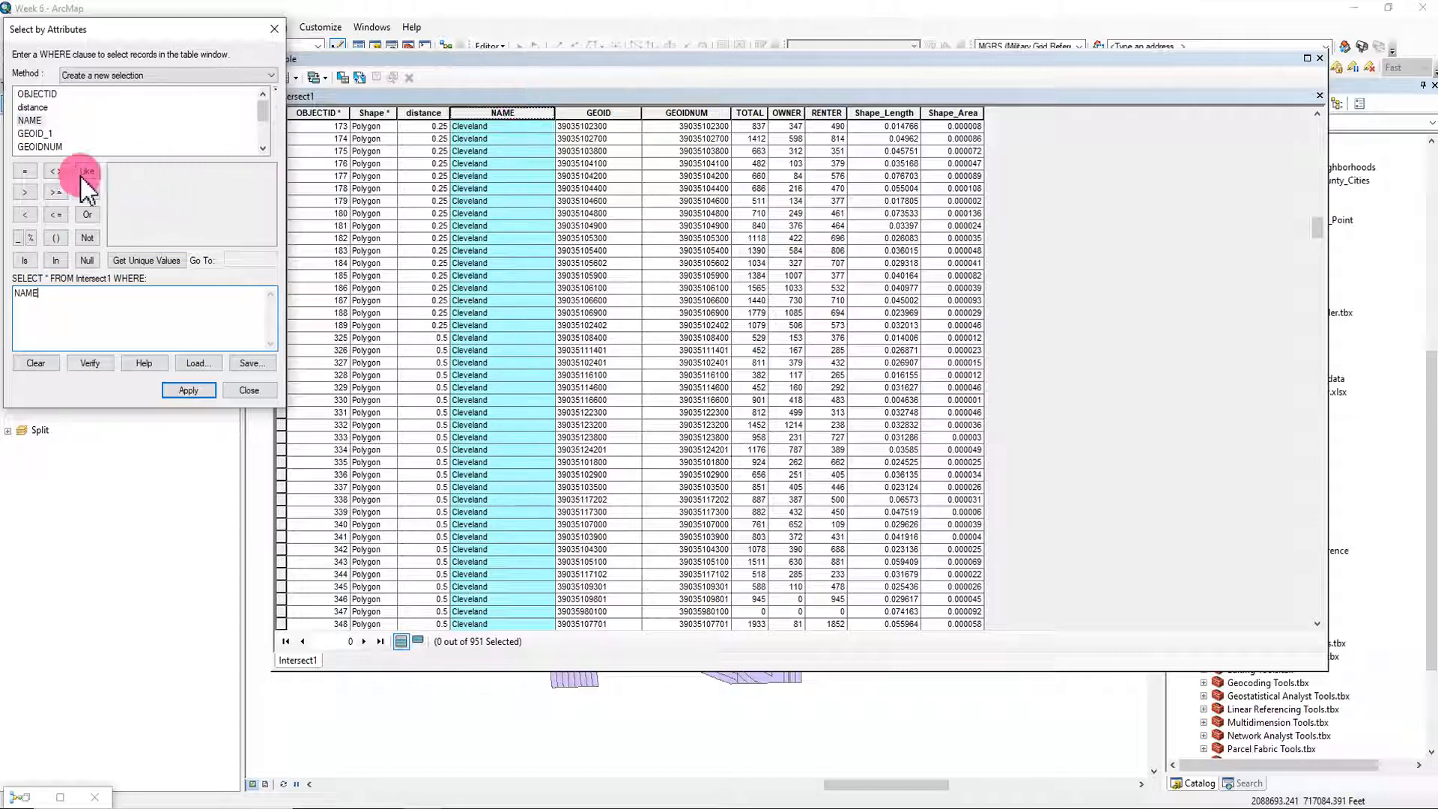
left_click(24, 171)
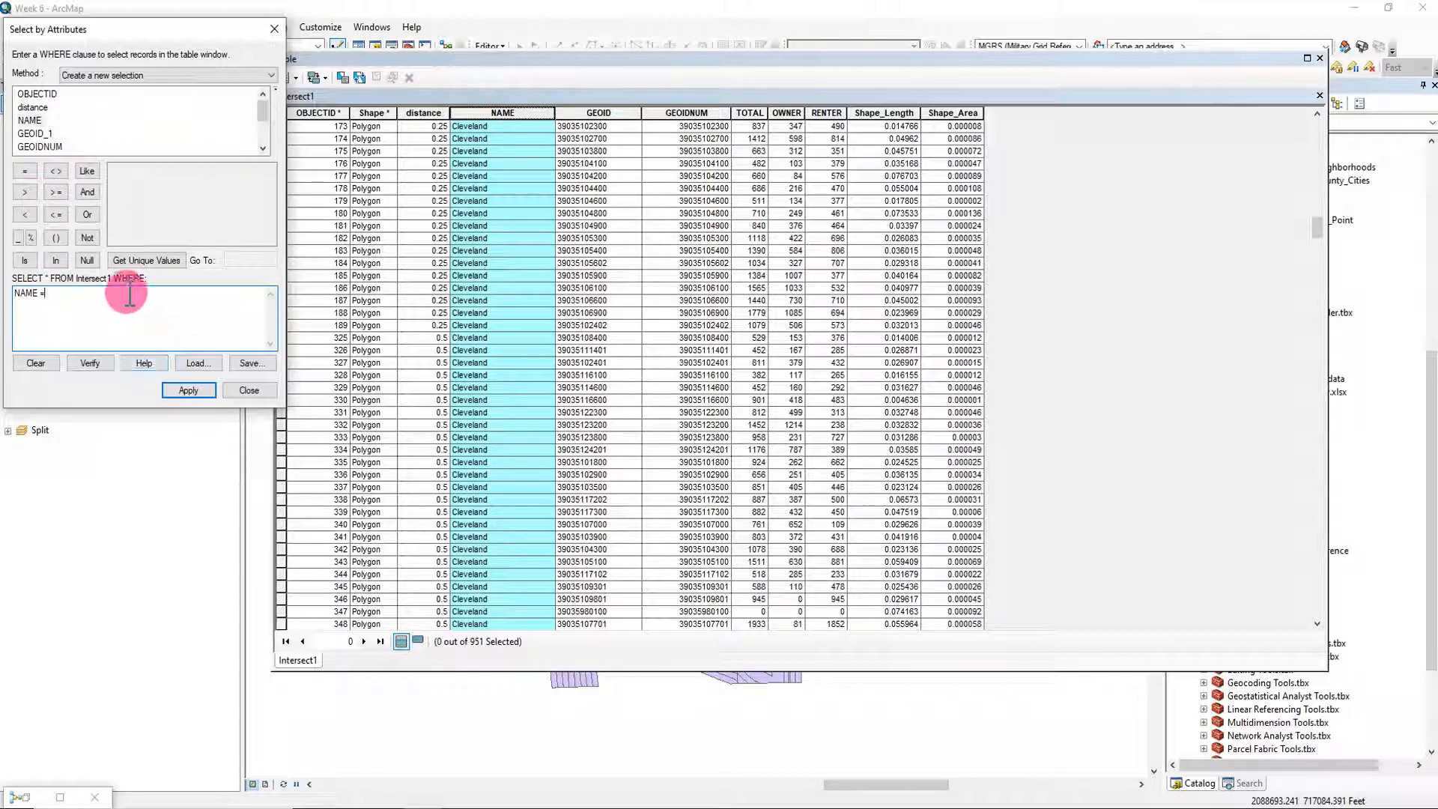
left_click(154, 261)
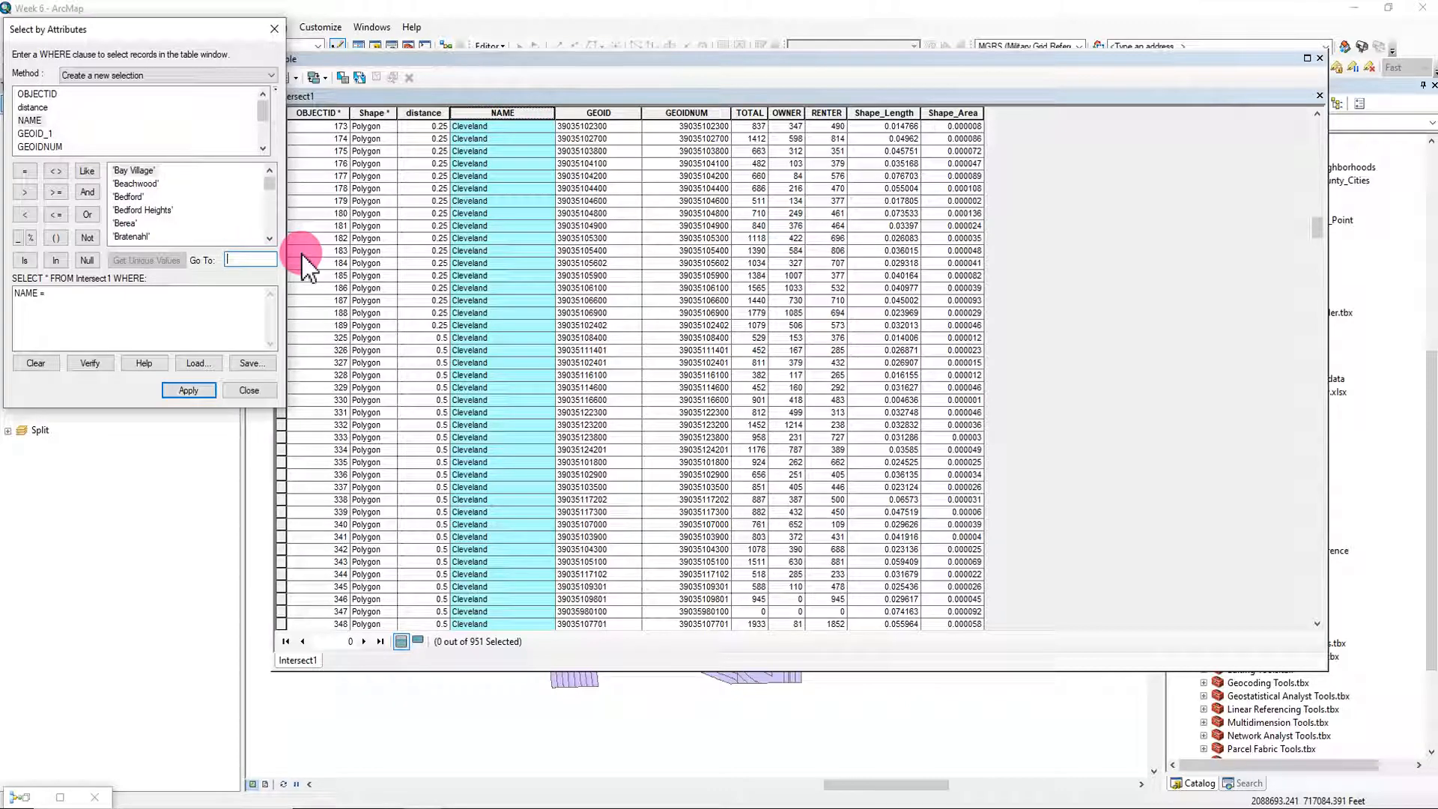
type("c")
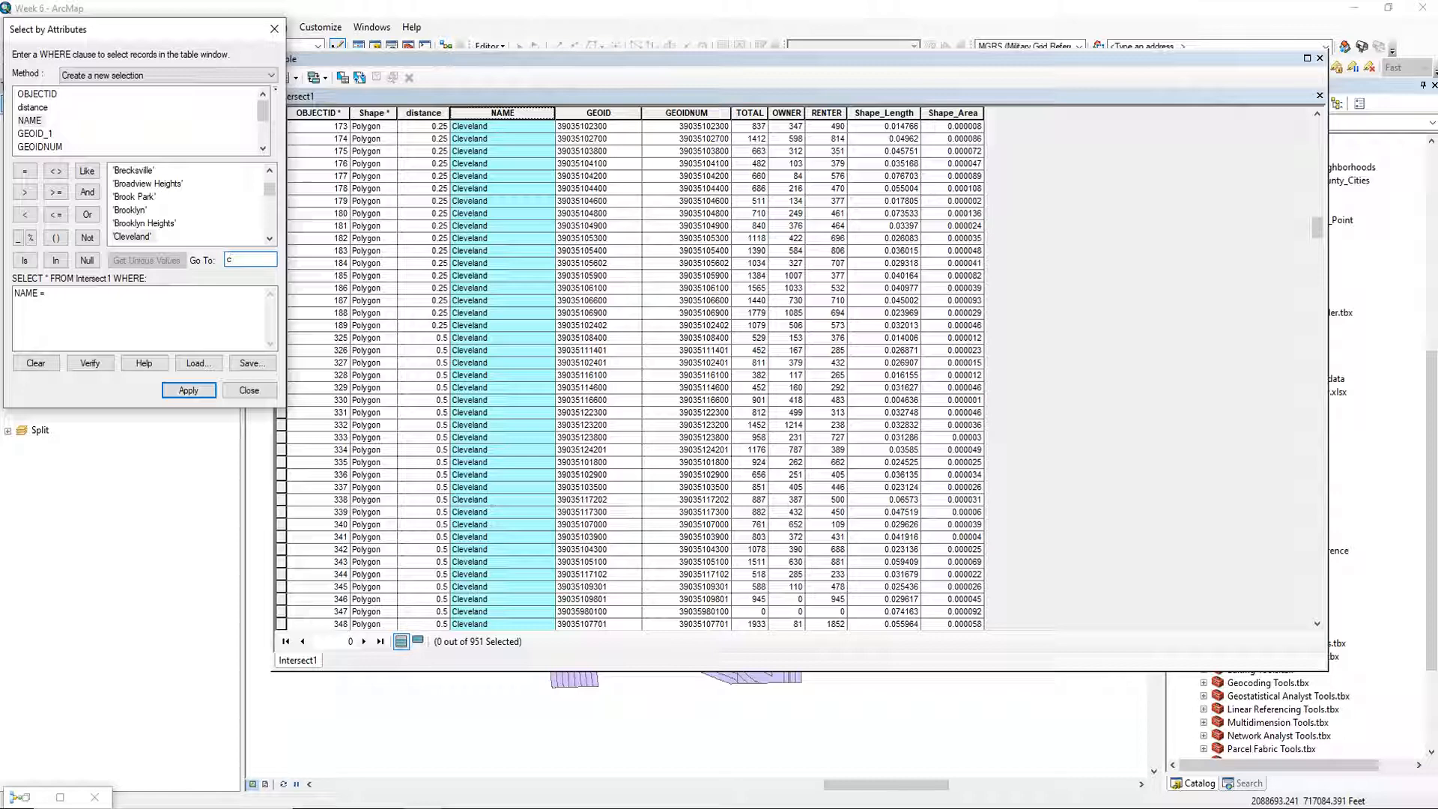
key("Return")
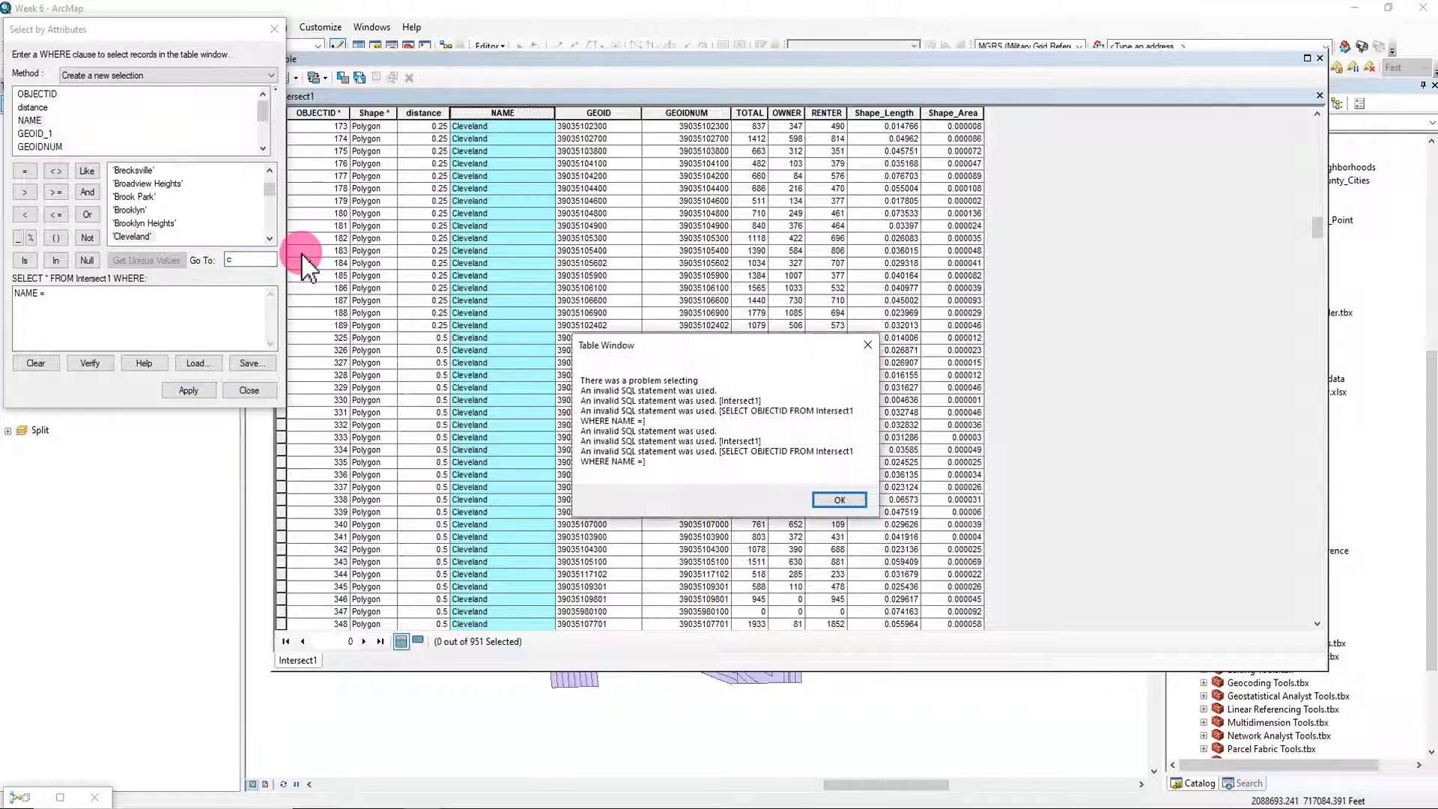
left_click(839, 499)
left_click(245, 271)
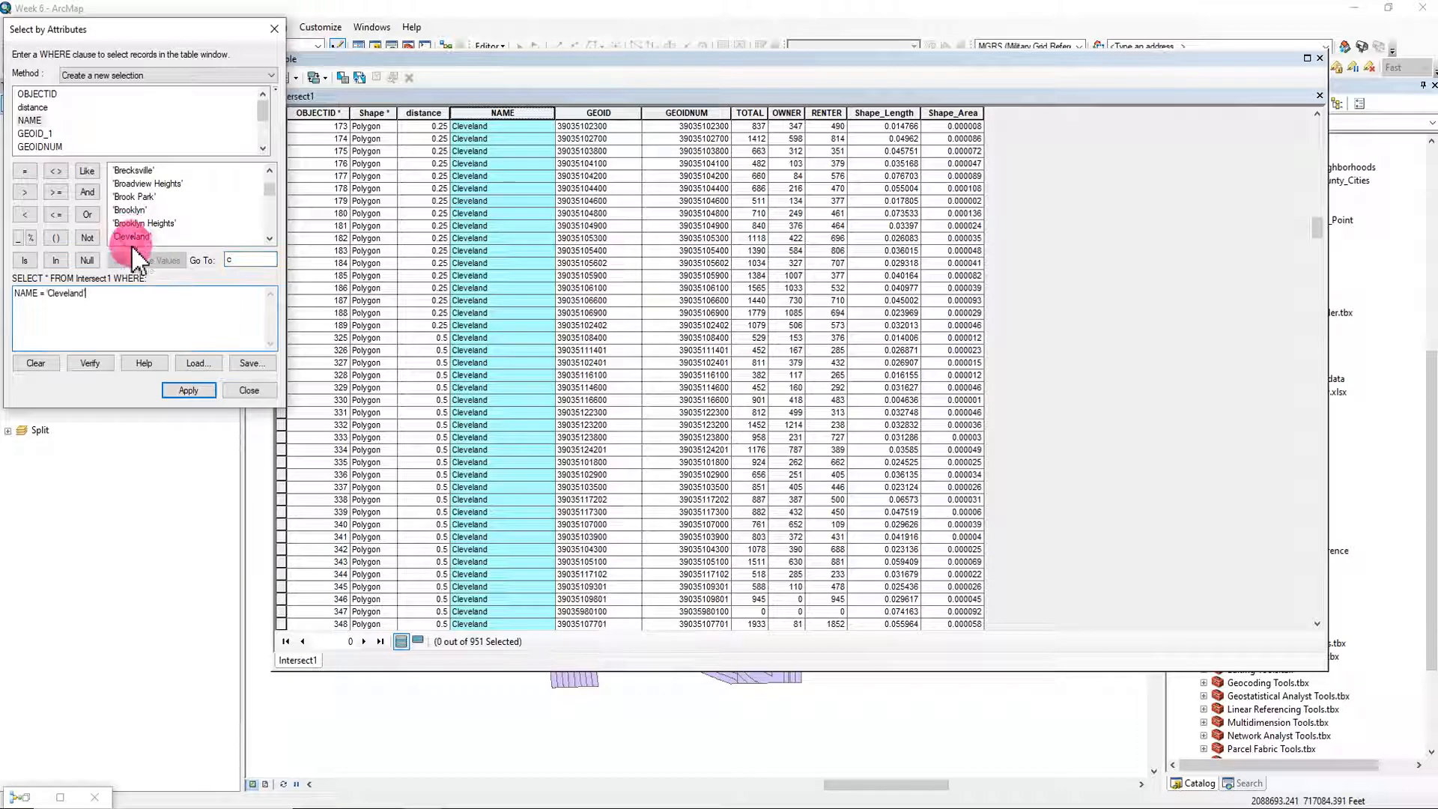
left_click(188, 388)
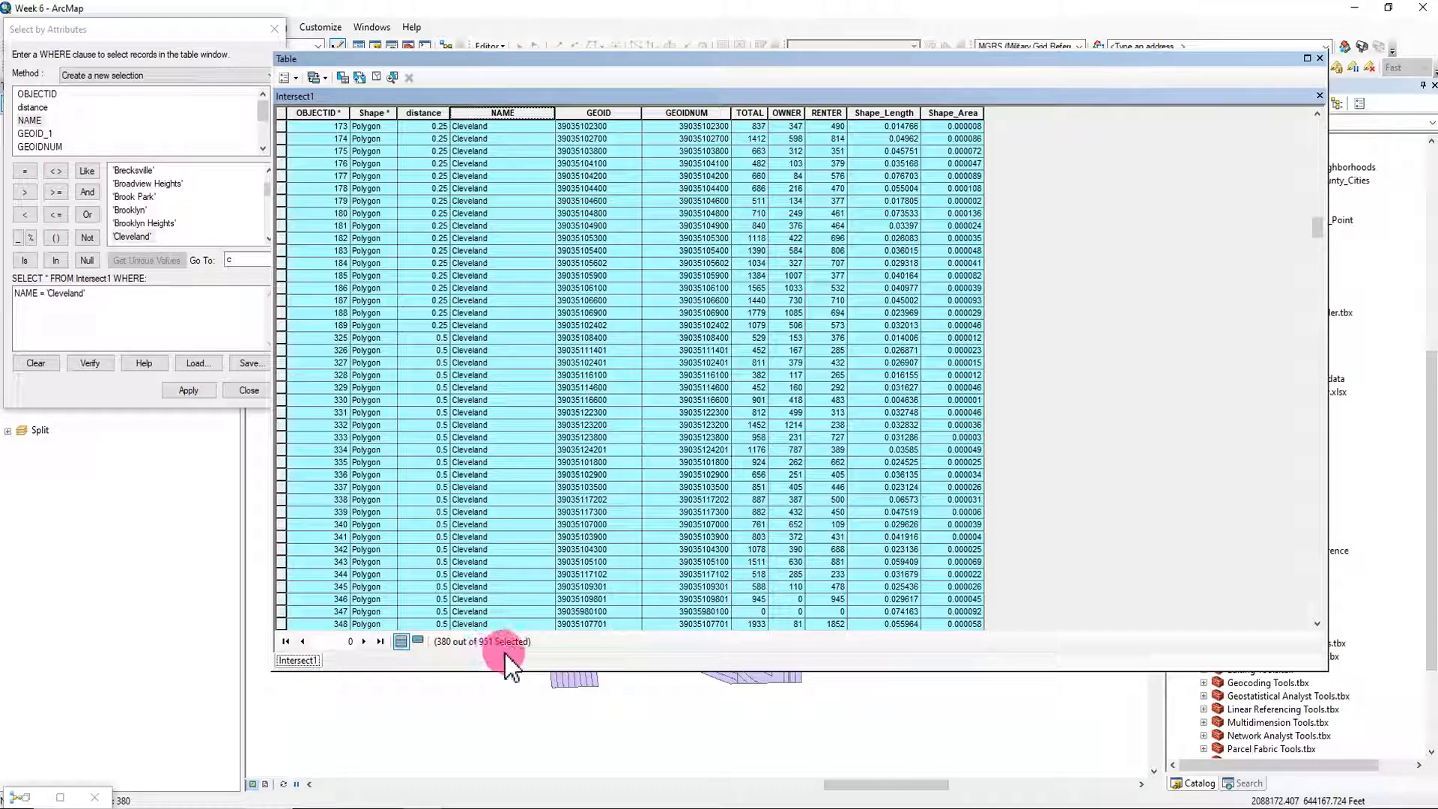
left_click(1320, 57)
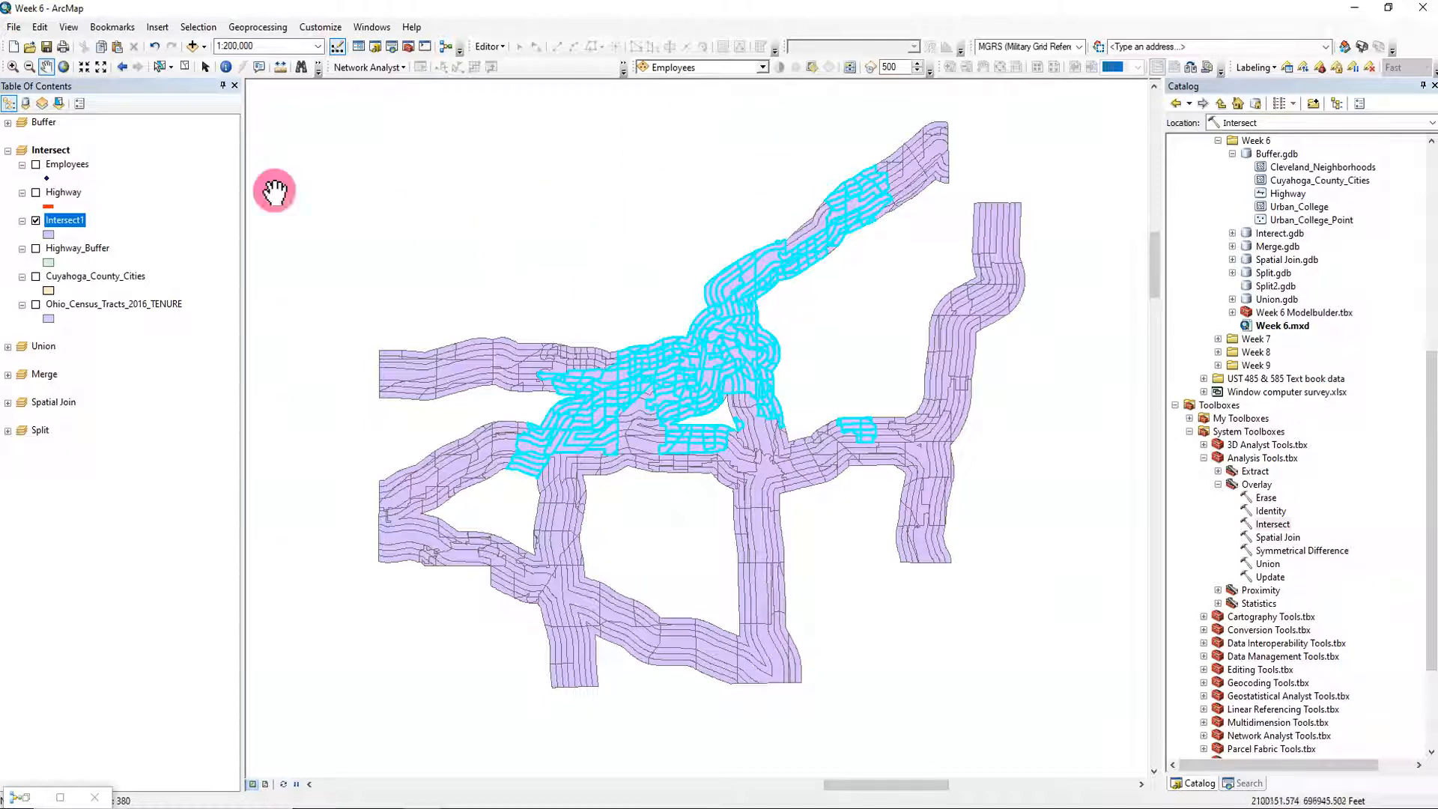
Step: Copy the Cleveland_Neighborhoods layer from the Buffer data frame into the Intersect data frame and compare it with the selected polygons
left_click(8, 122)
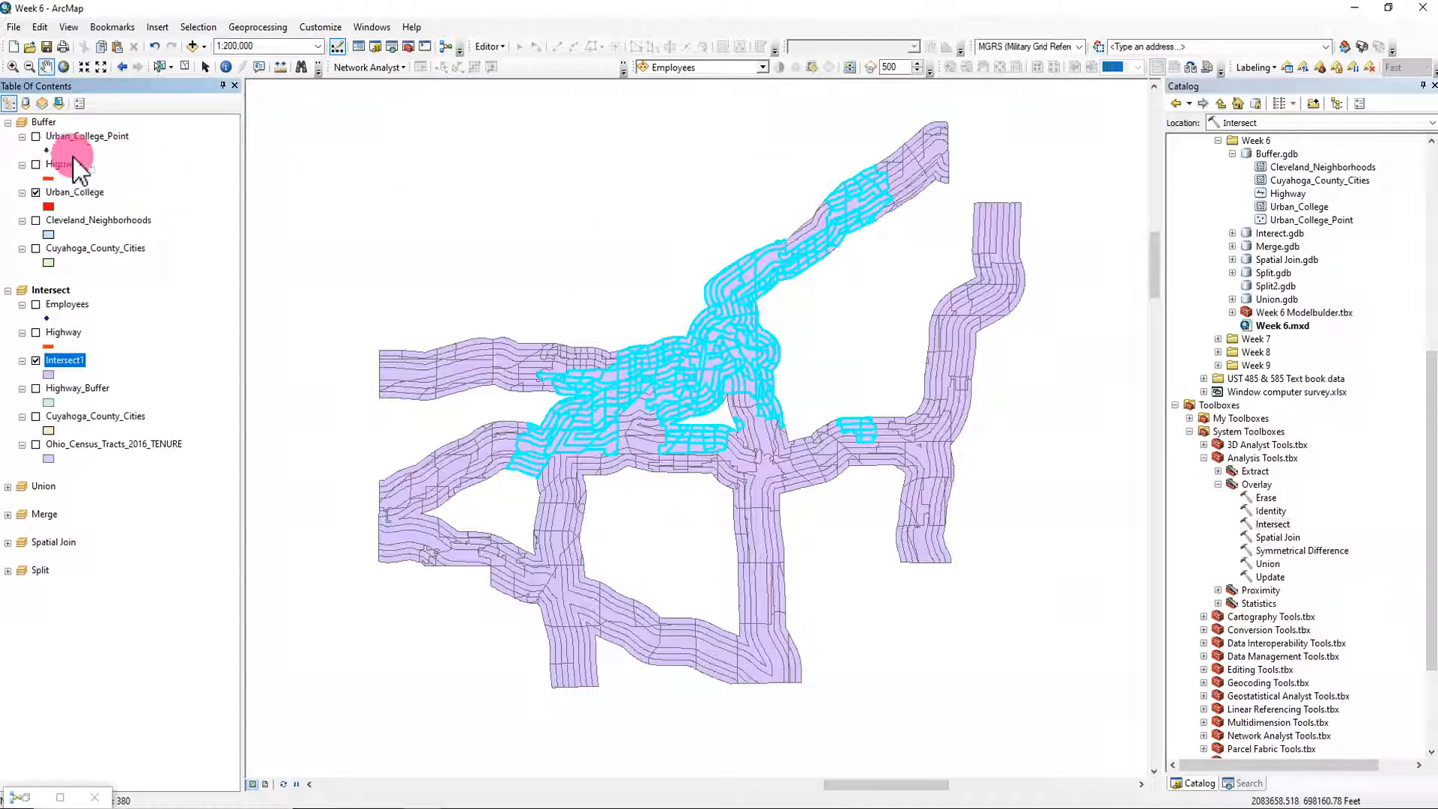
left_click(111, 221)
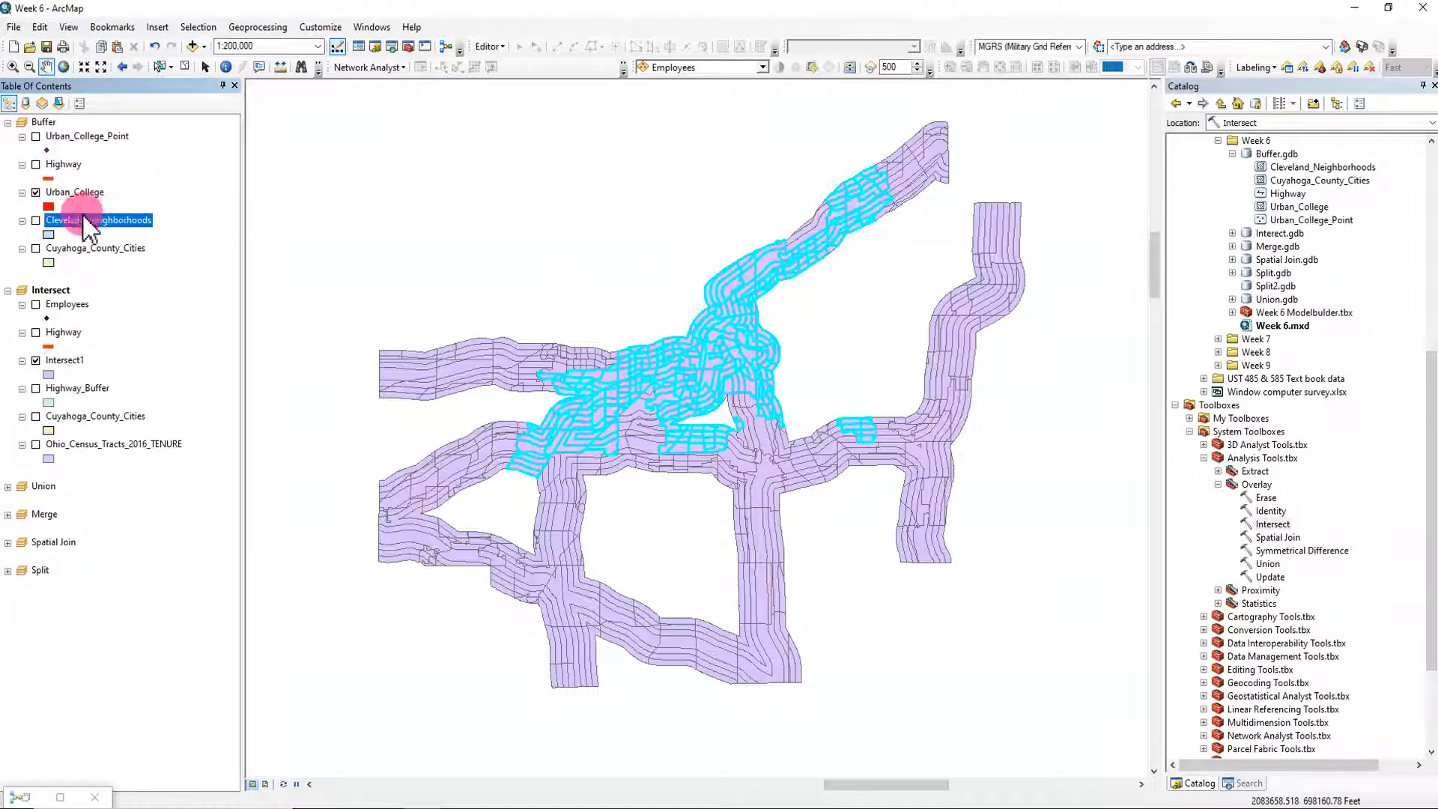
left_click_drag(80, 224, 99, 298)
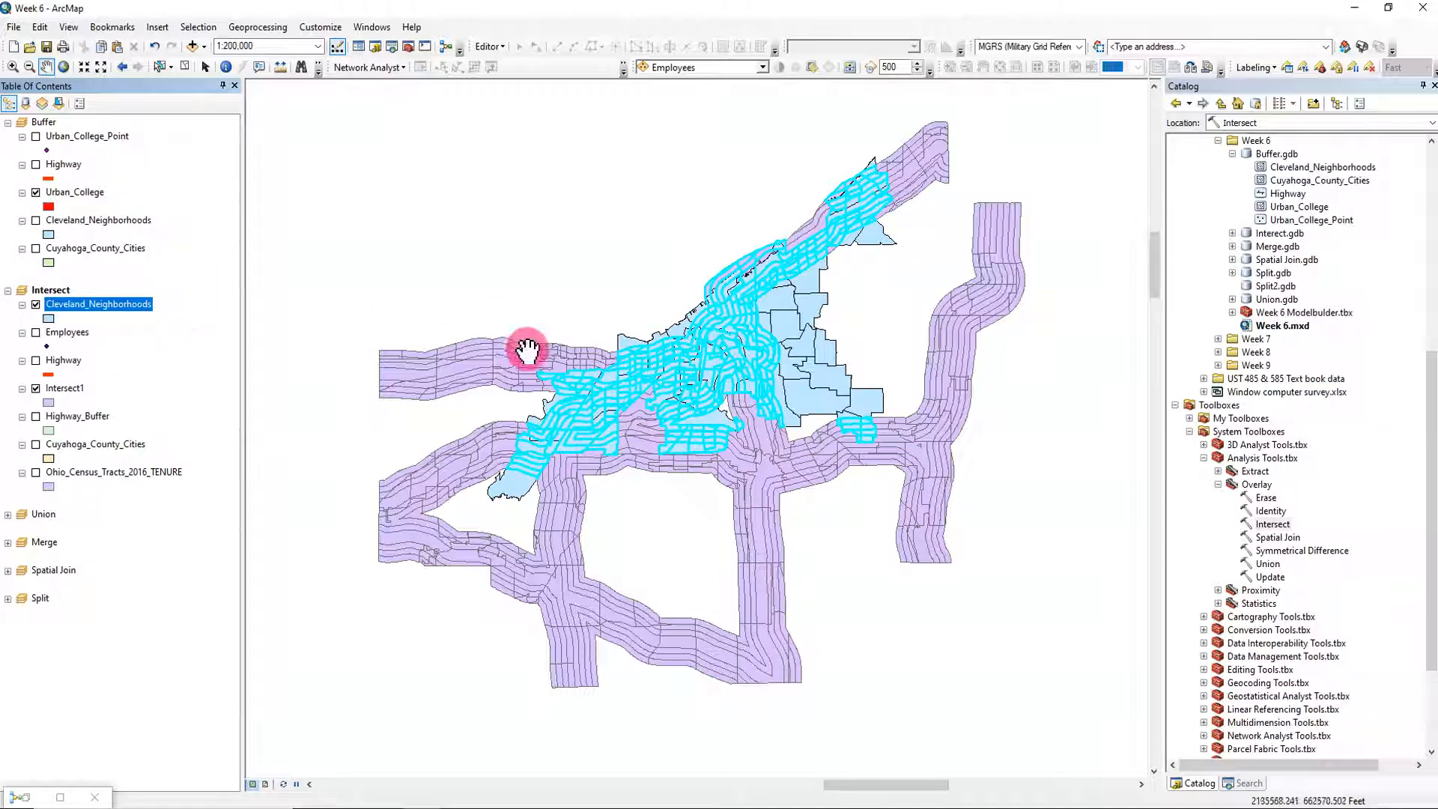
scroll(715, 359, "up", 1)
scroll(715, 360, "up", 1)
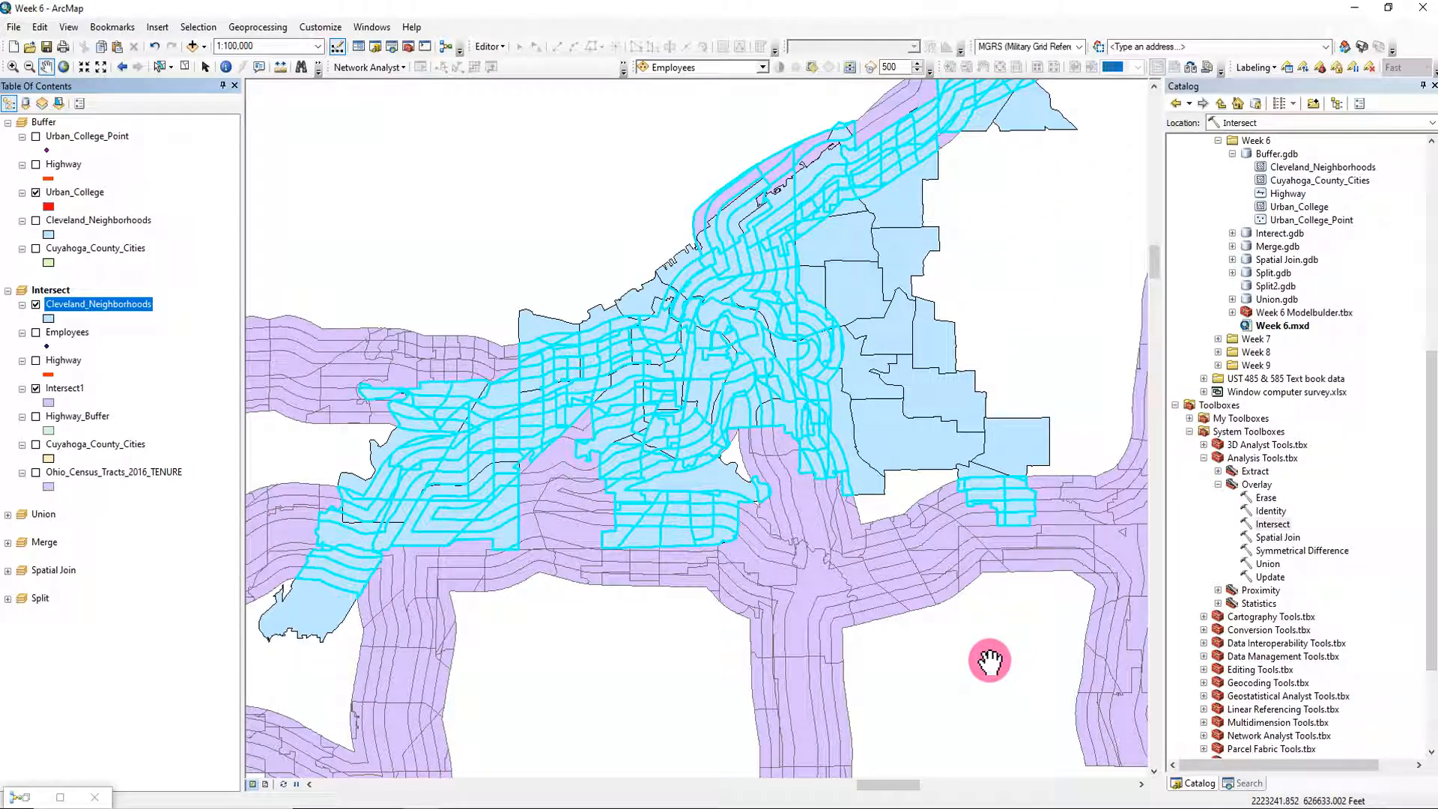
Step: Remove the Cleveland_Neighborhoods layer from the Intersect data frame
right_click(101, 314)
left_click(150, 327)
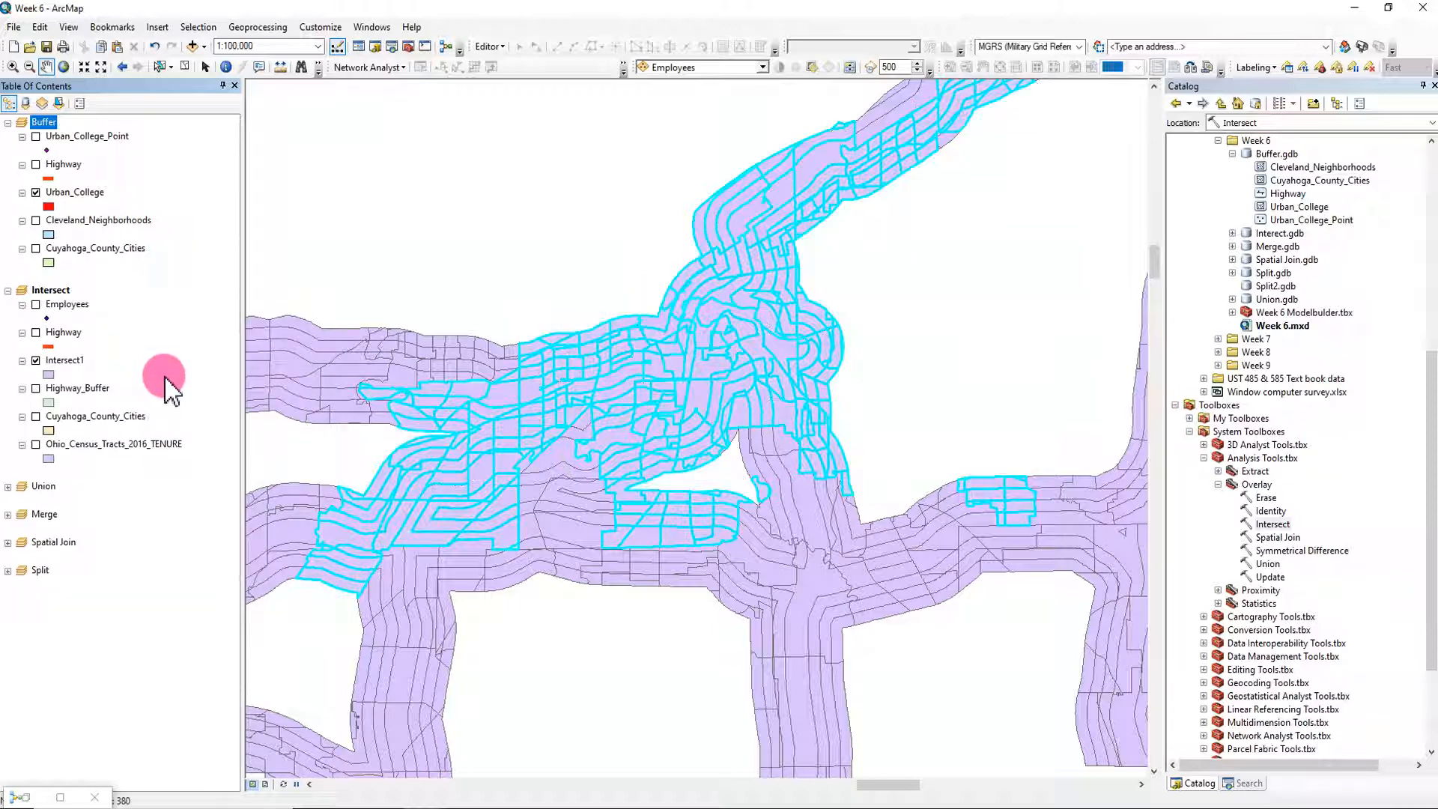
scroll(666, 394, "up", 2)
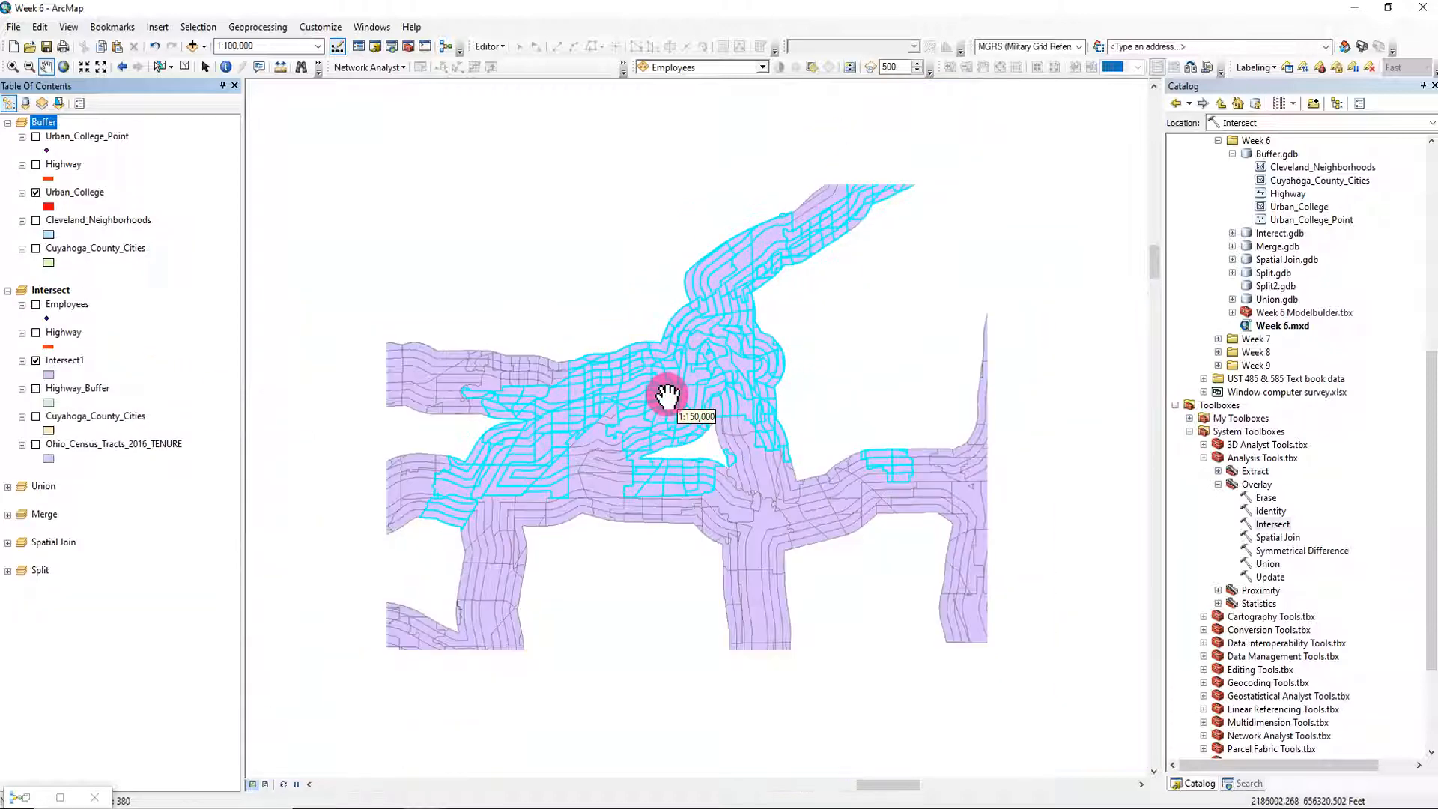
left_click_drag(667, 391, 658, 360)
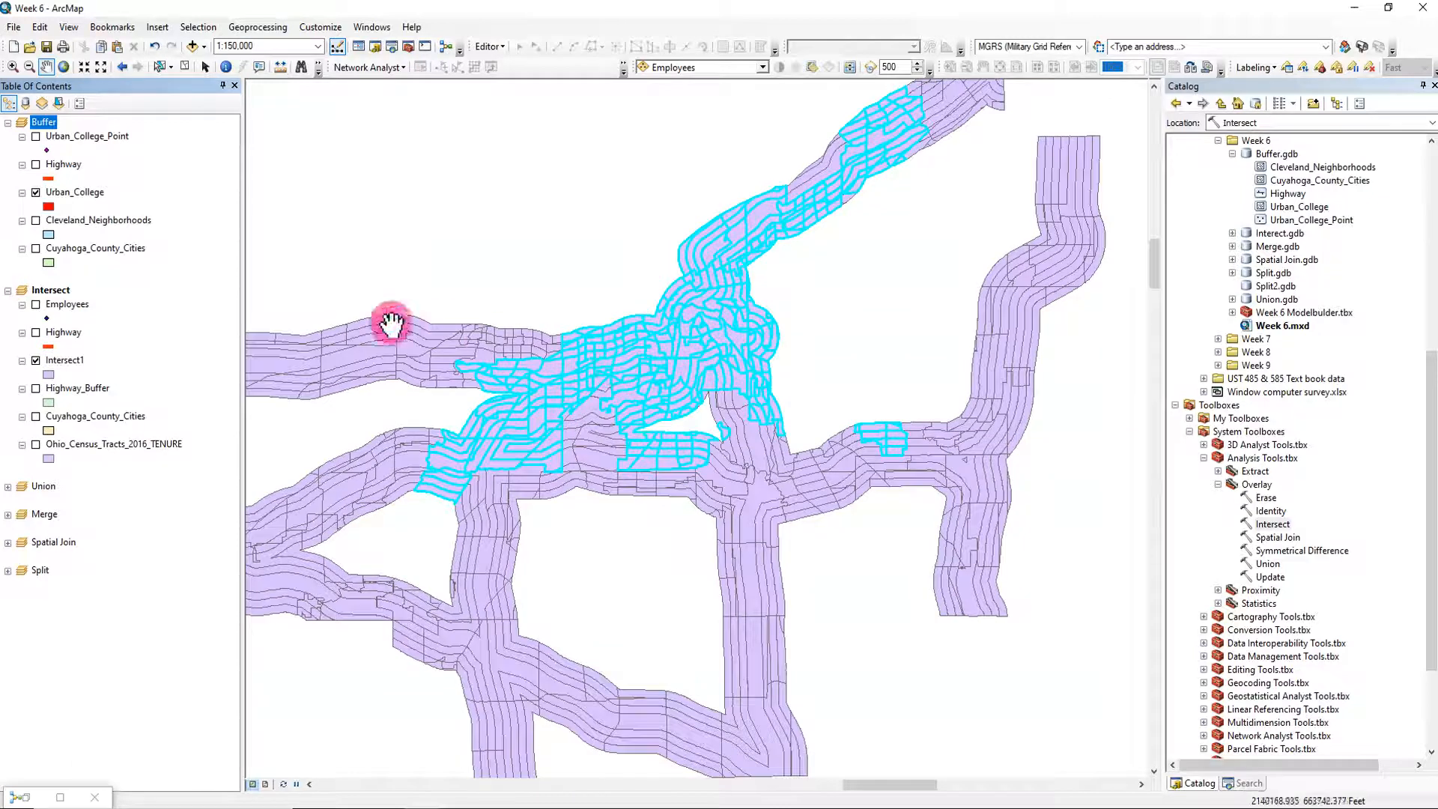
Step: Open the Intersect1 attribute table, look through the records by NAME, and clear the current feature selection
right_click(77, 358)
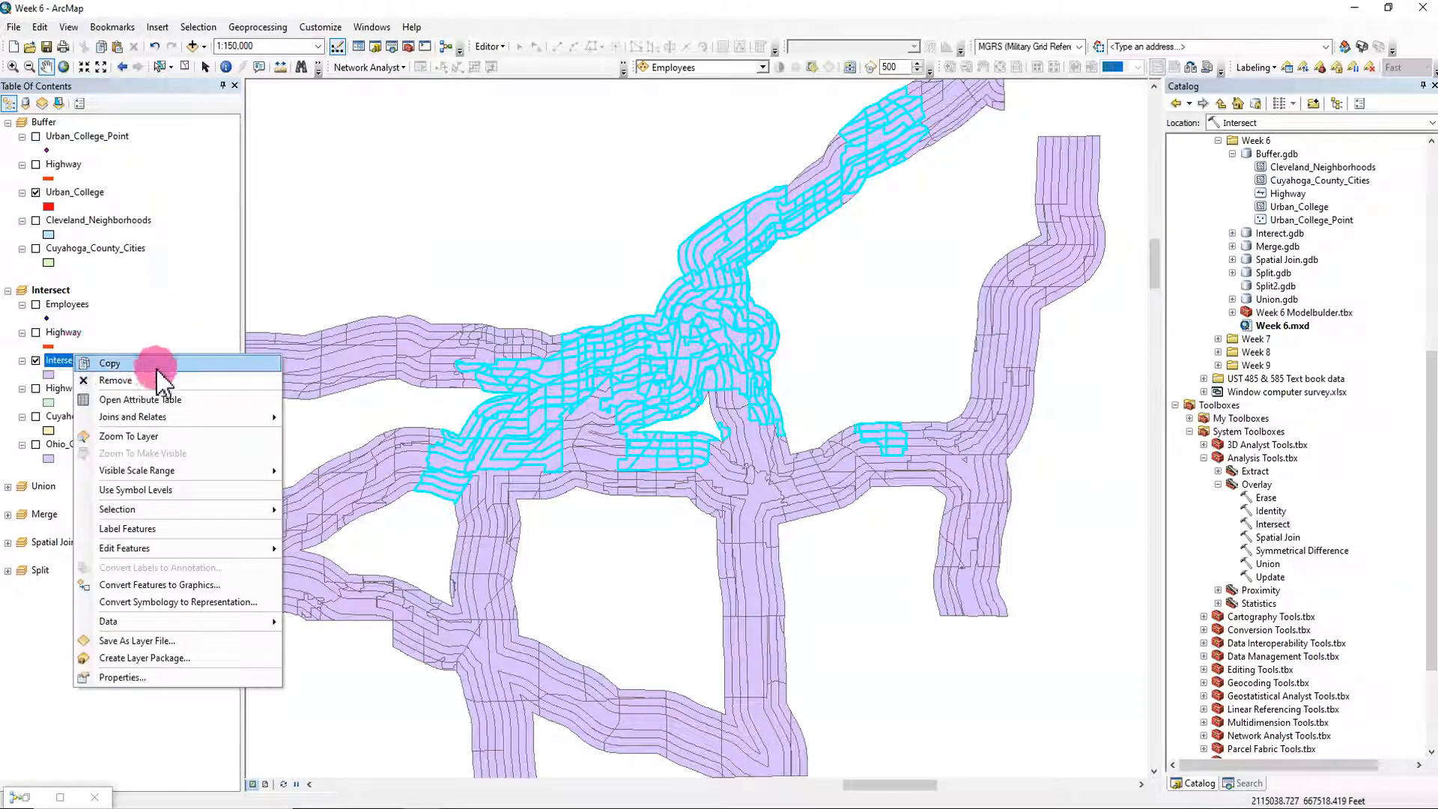
left_click(163, 401)
left_click(612, 350)
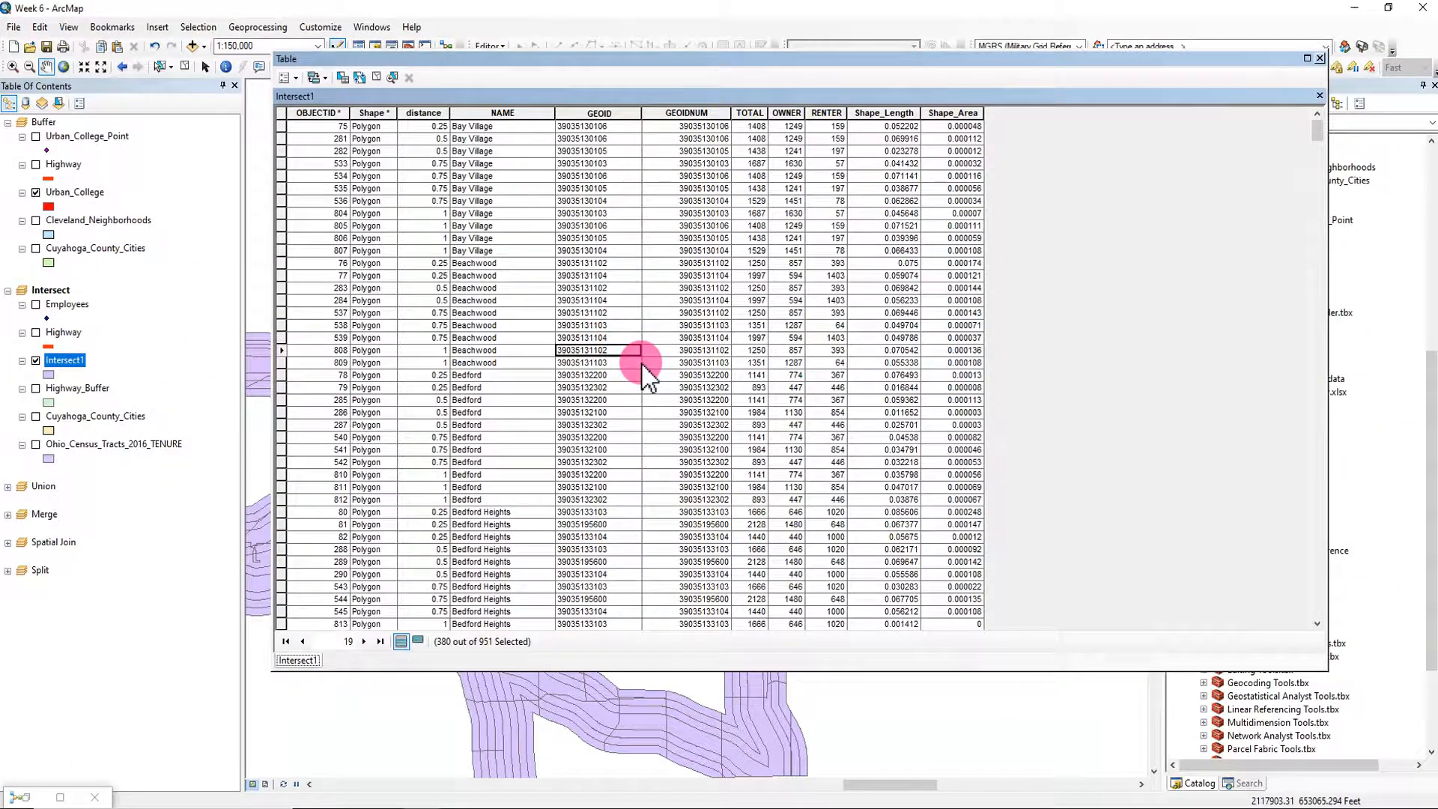
scroll(642, 367, "down", 14)
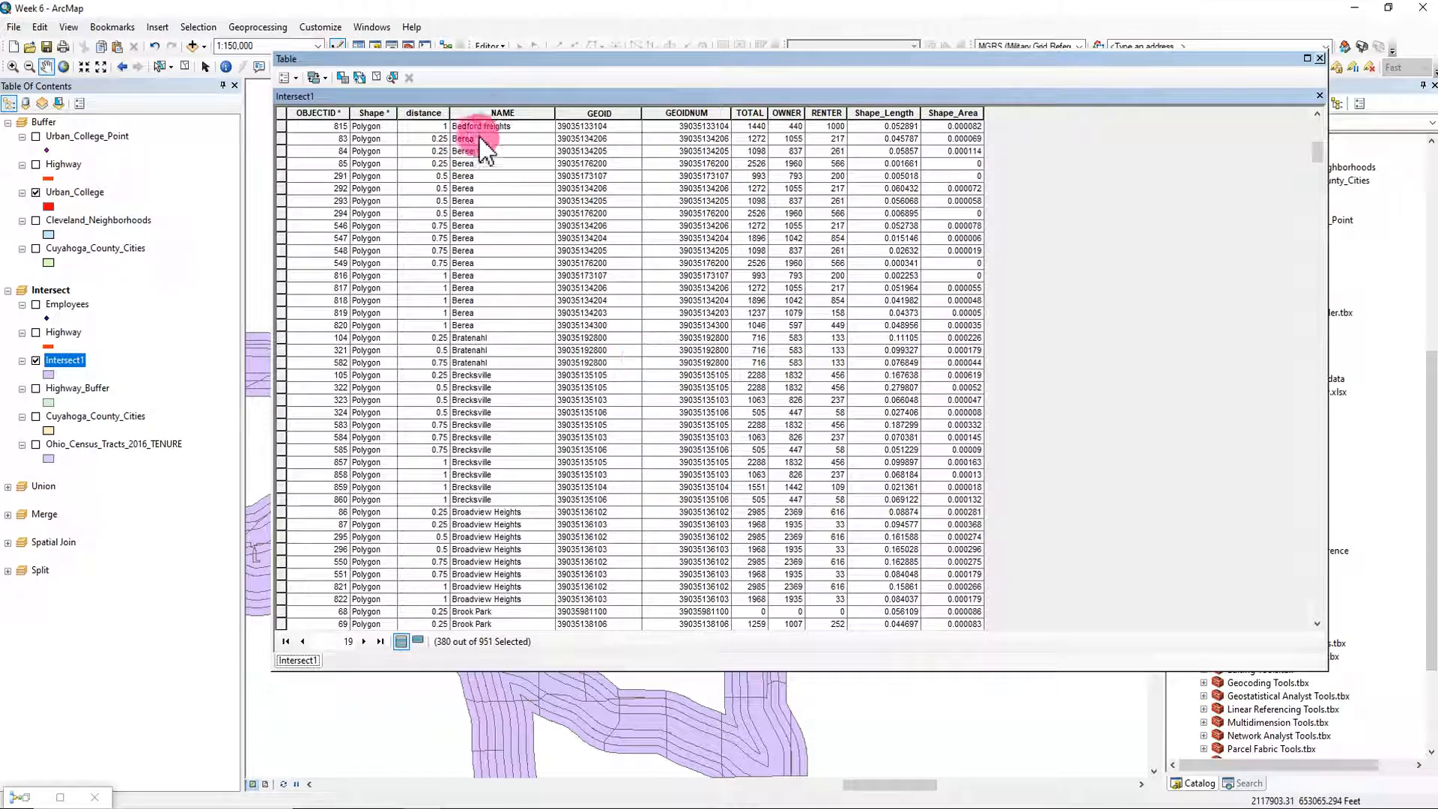
left_click(488, 113)
scroll(571, 312, "down", 10)
scroll(584, 313, "up", 5)
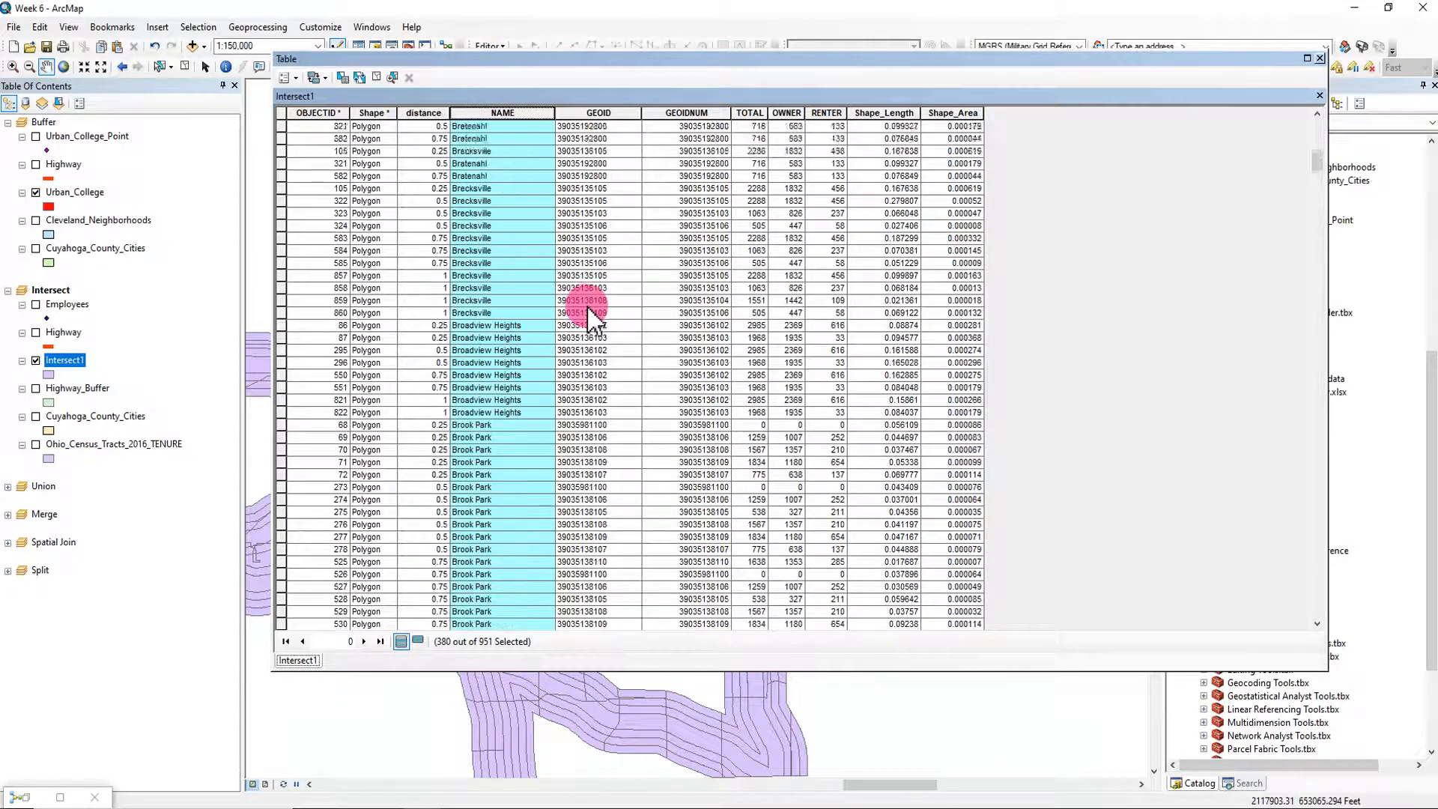
scroll(592, 315, "up", 5)
left_click(185, 66)
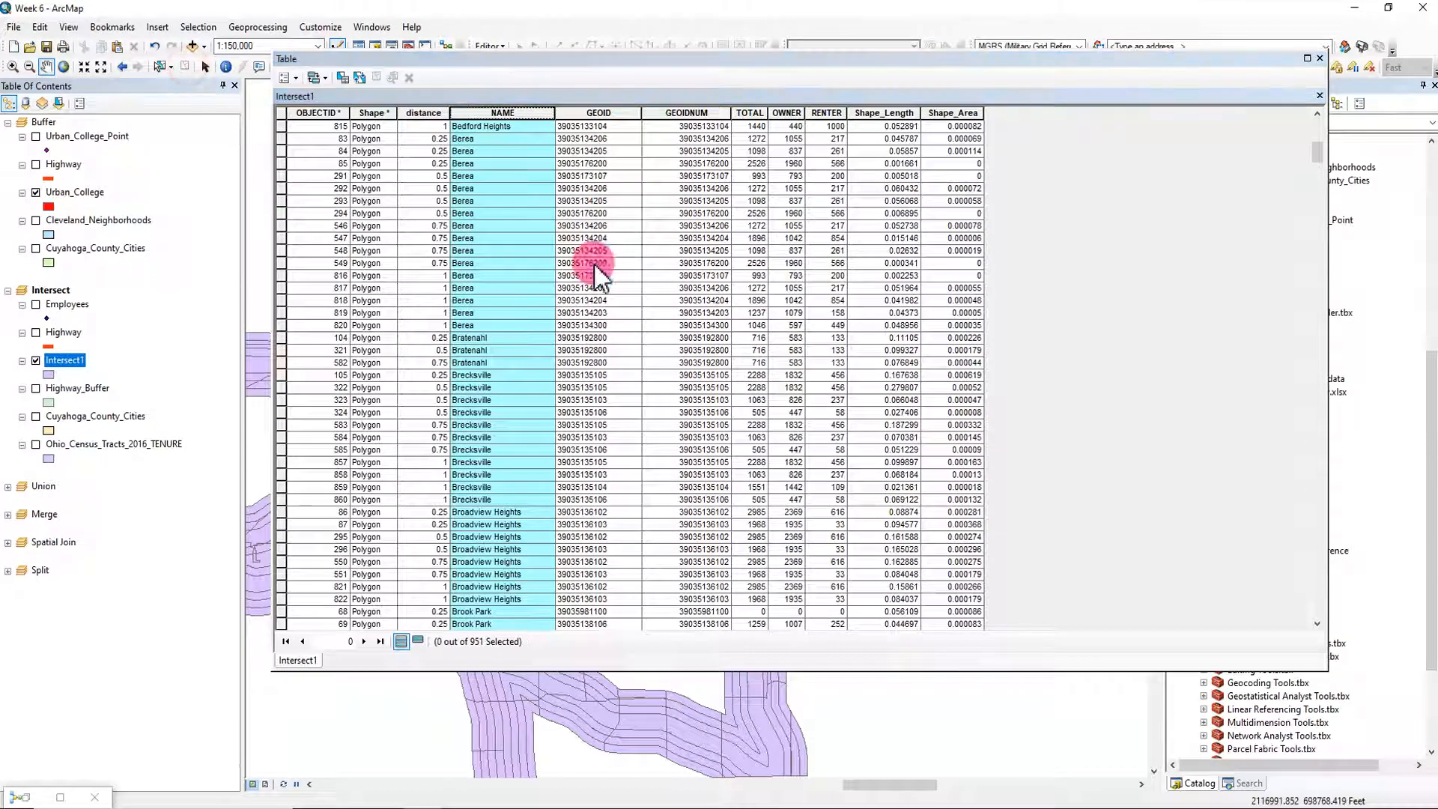
left_click(698, 298)
Step: Compare the TOTAL, OWNER and RENTER fields across the city records of the Intersect1 table
scroll(966, 420, "up", 14)
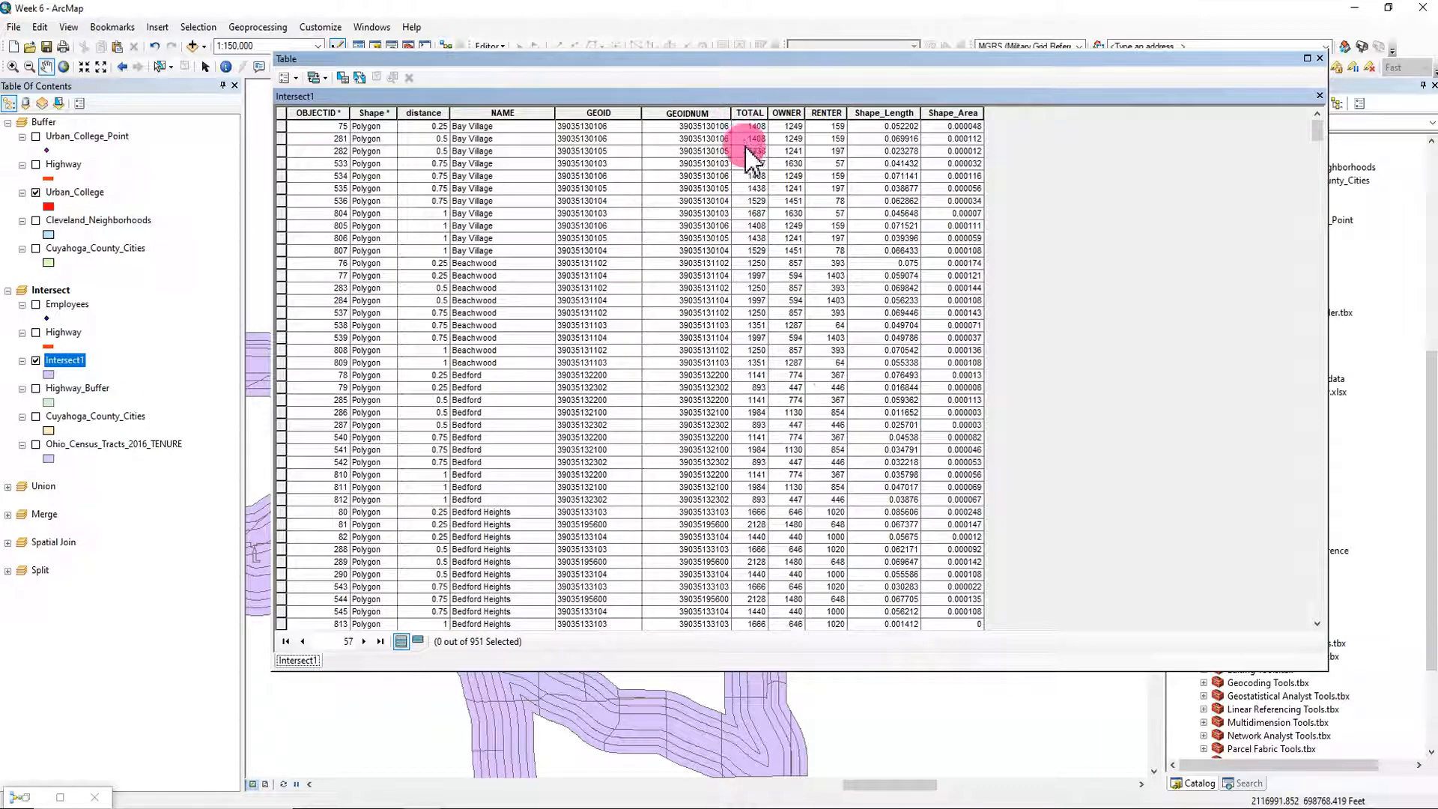
left_click(752, 114)
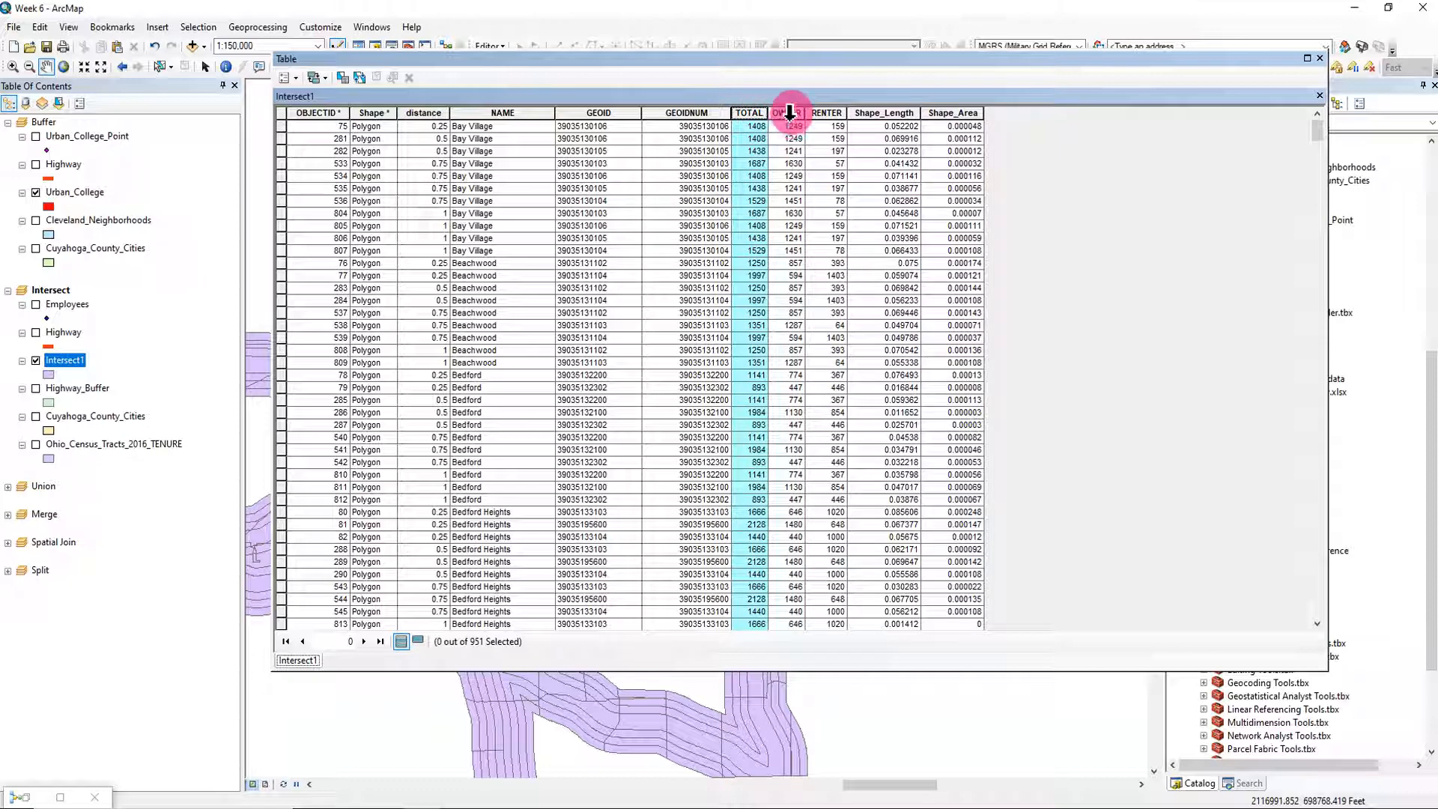
left_click(786, 113)
left_click(827, 113)
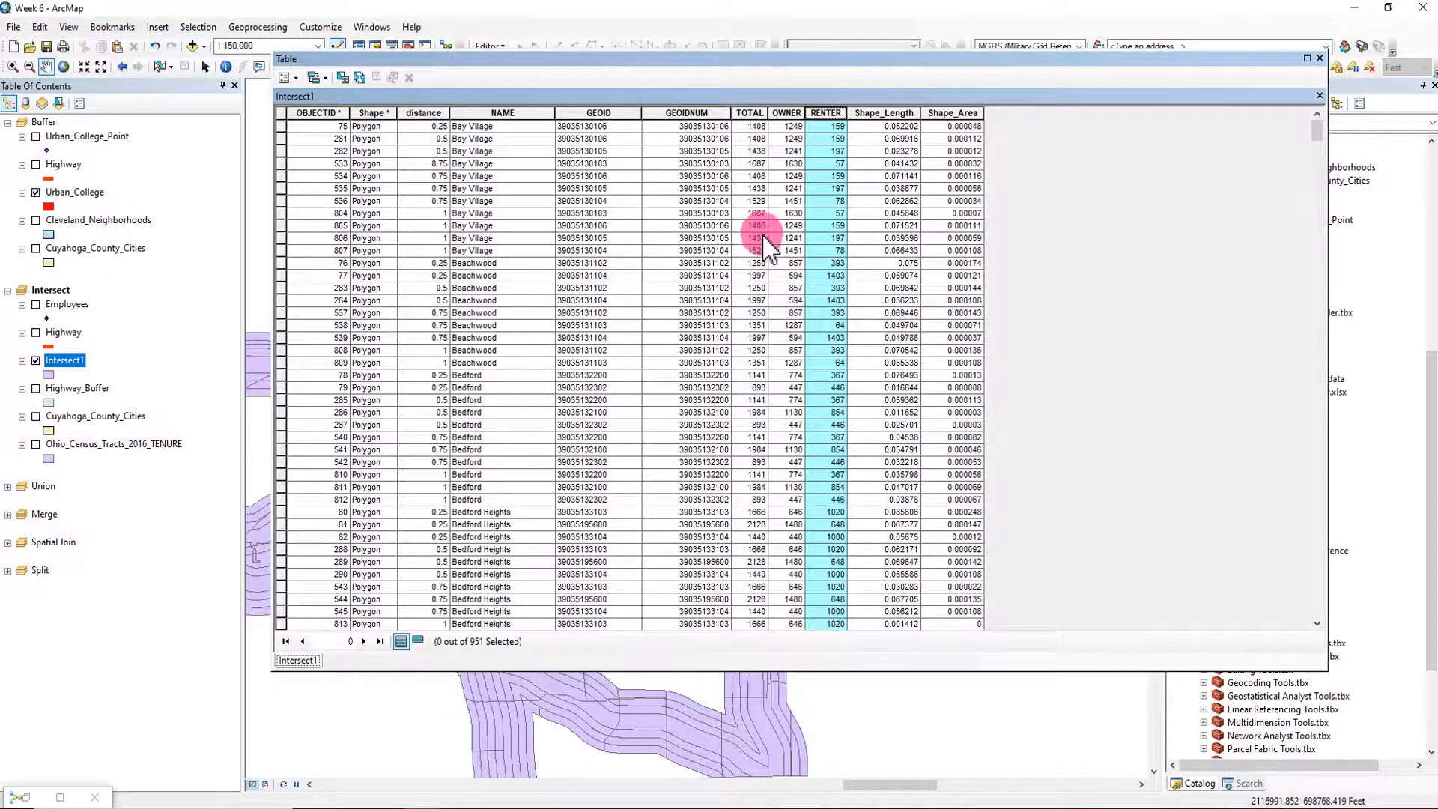
scroll(758, 247, "down", 7)
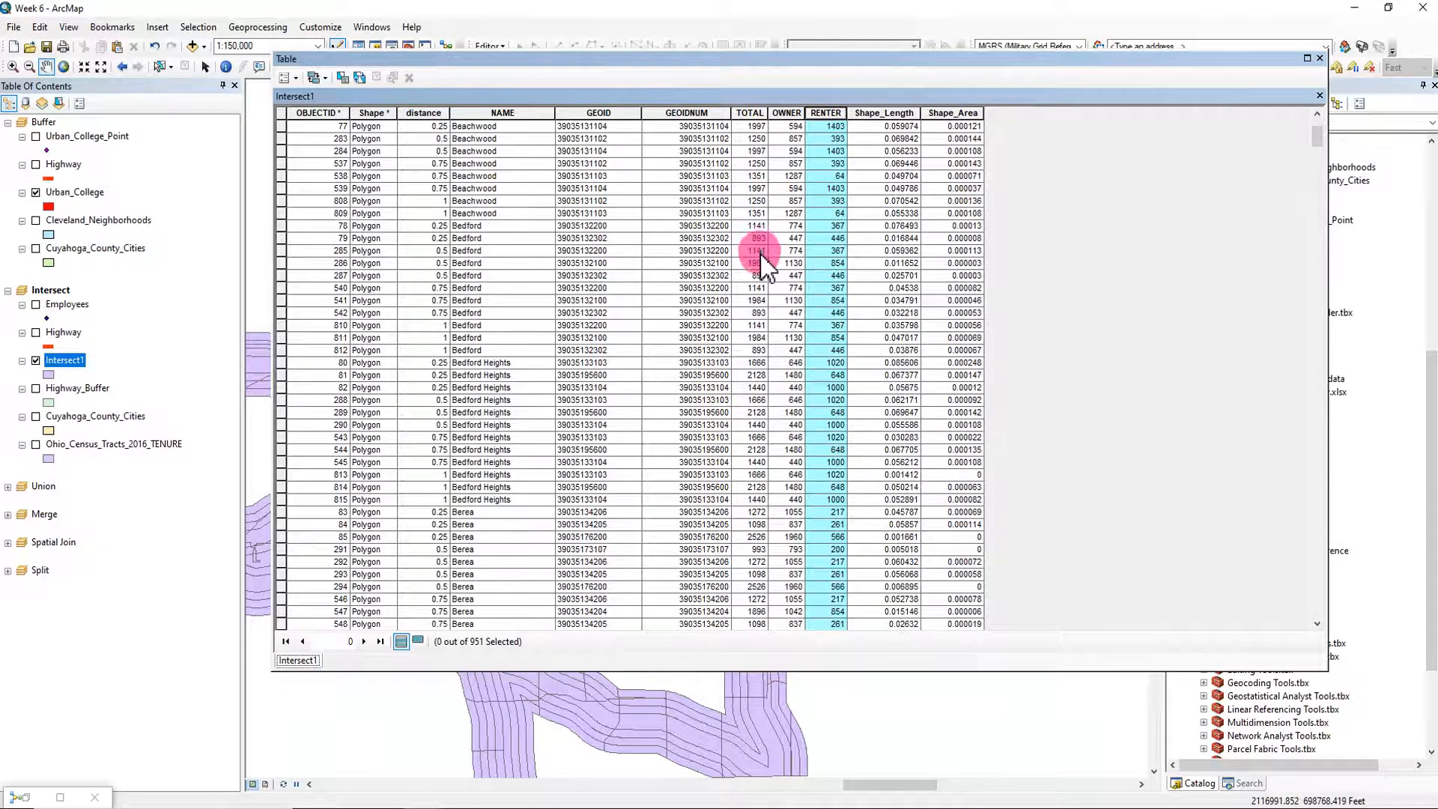
left_click(749, 114)
left_click(787, 114)
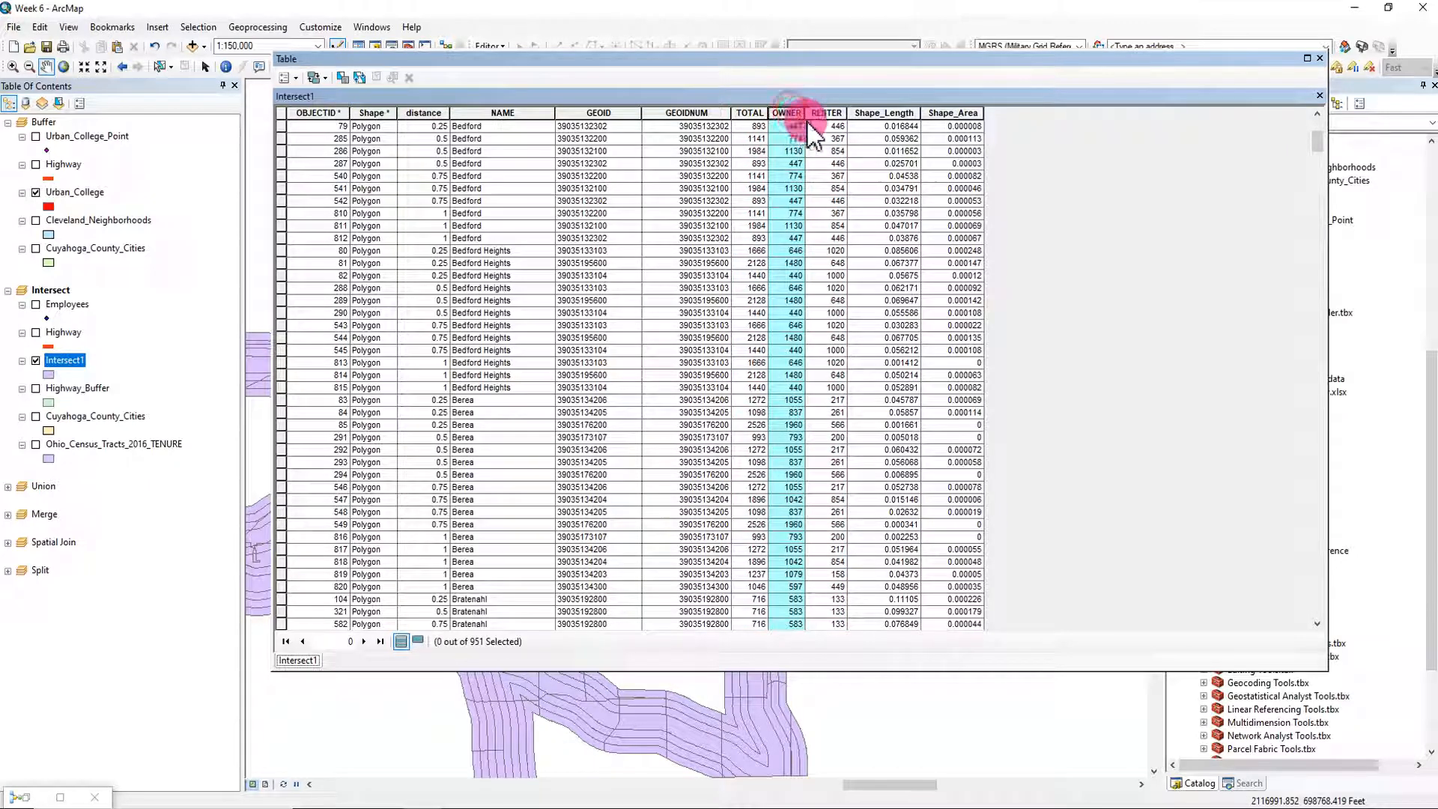
left_click(826, 114)
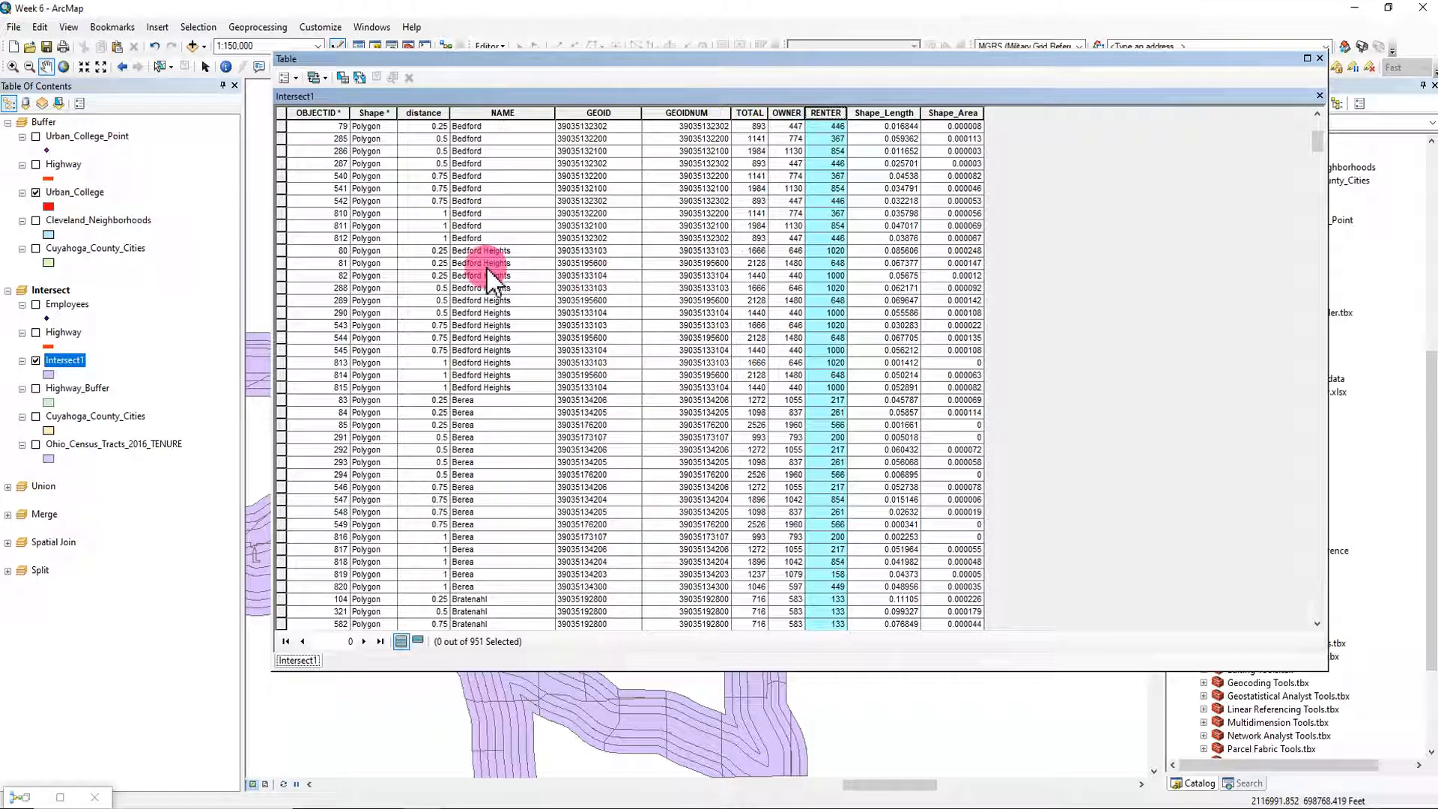
Step: Select the Bedford Heights records in the Intersect1 table, inspect them on the map with the table closed, and clear the selection
left_click_drag(286, 250, 314, 393)
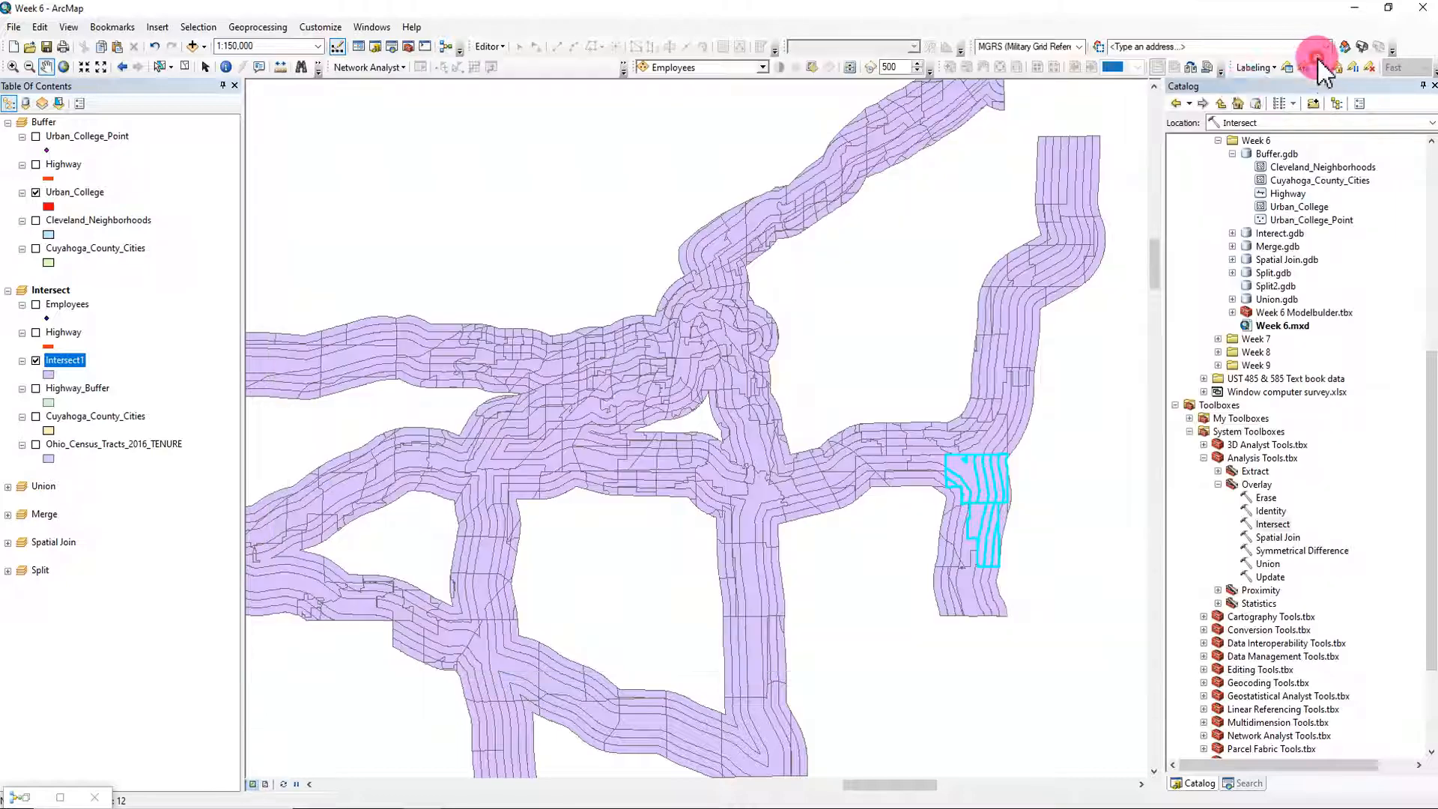
left_click(1320, 58)
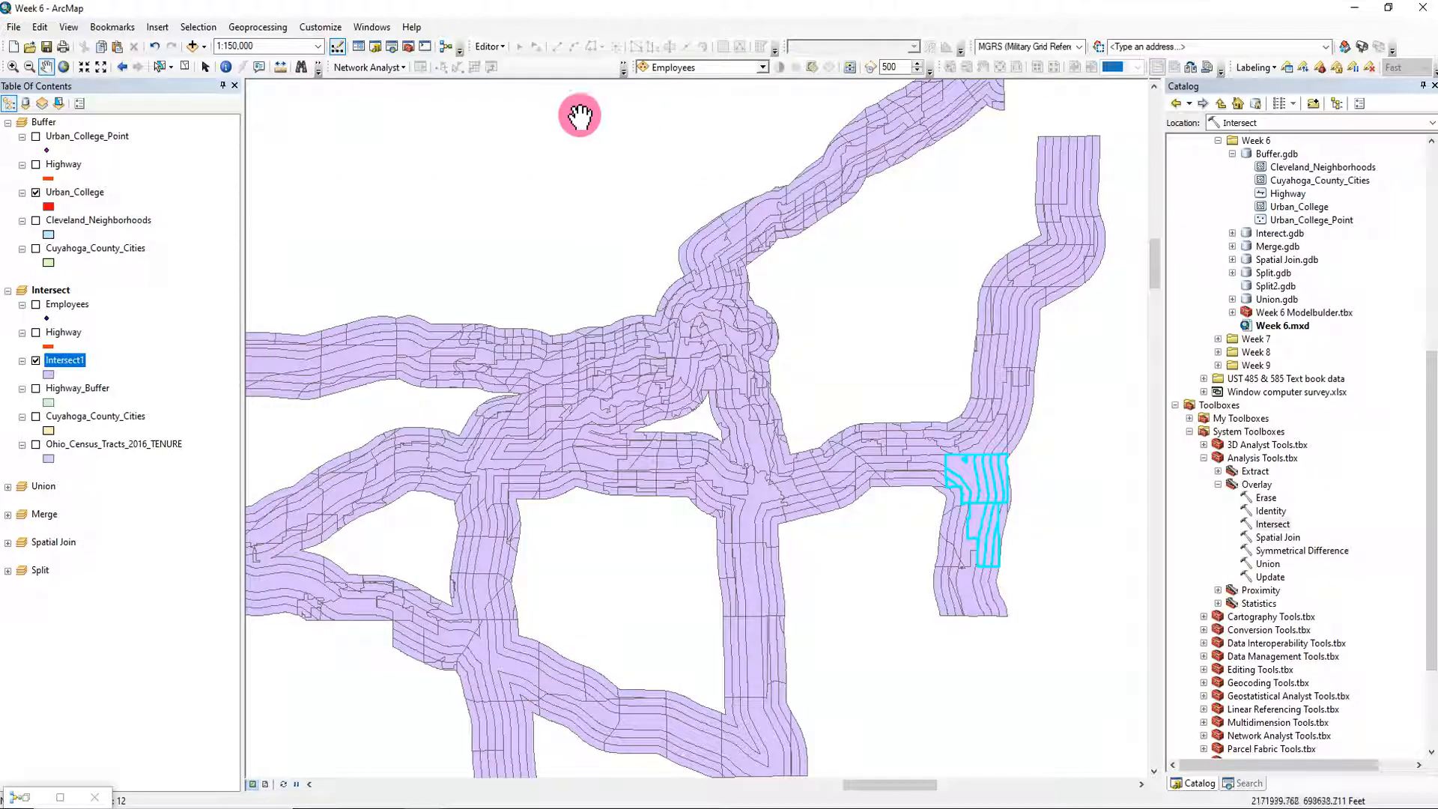
left_click(185, 68)
scroll(595, 422, "down", 1)
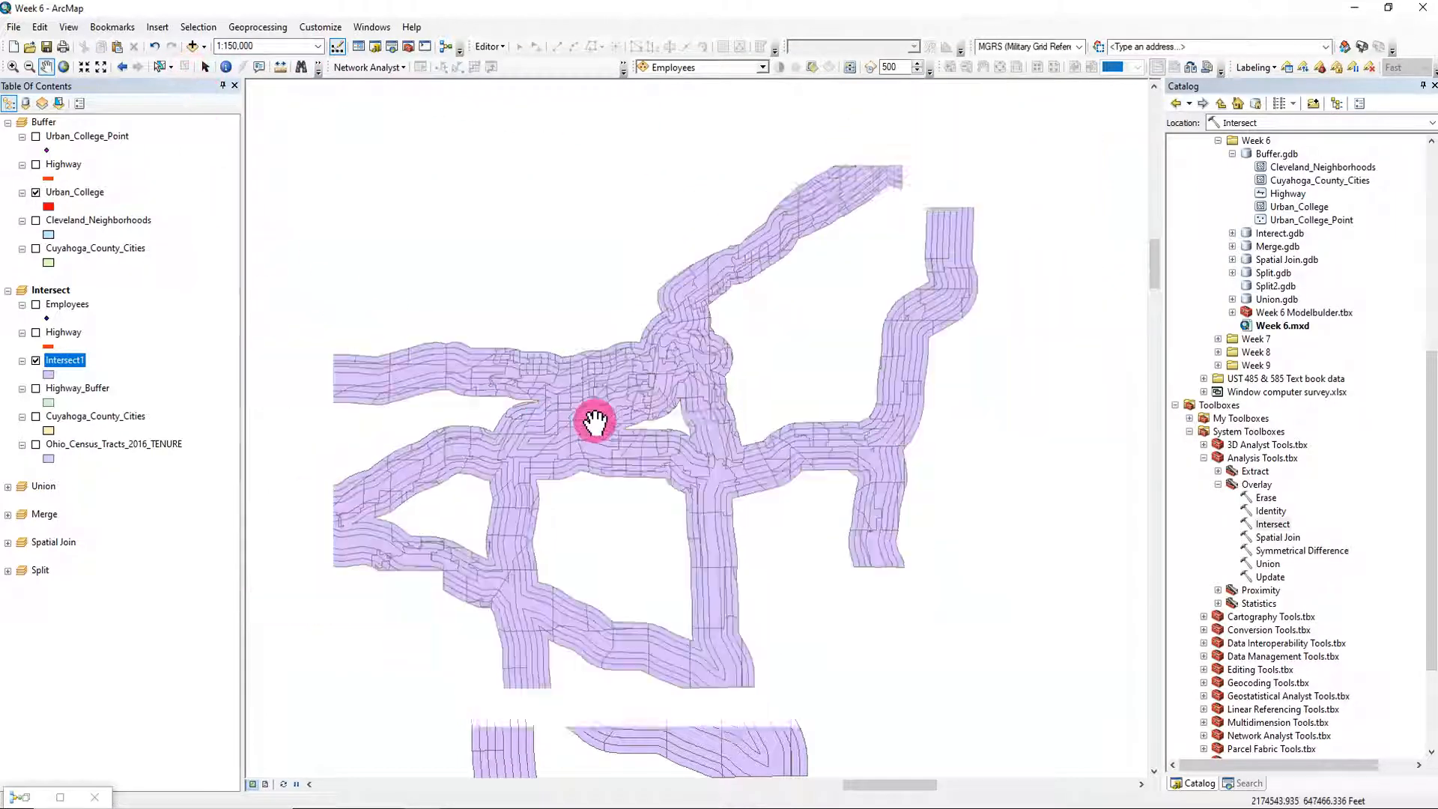
scroll(595, 422, "down", 1)
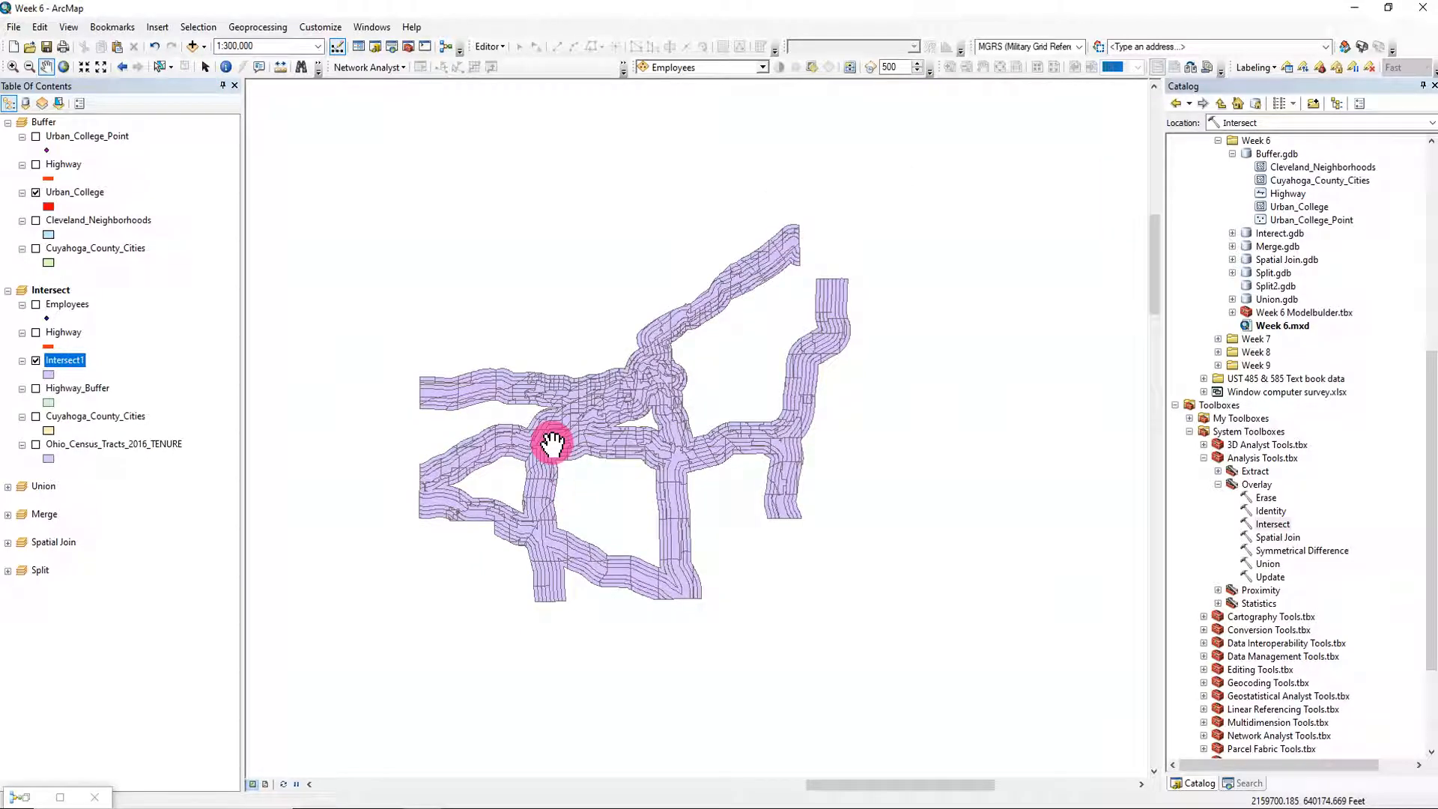
scroll(628, 416, "up", 1)
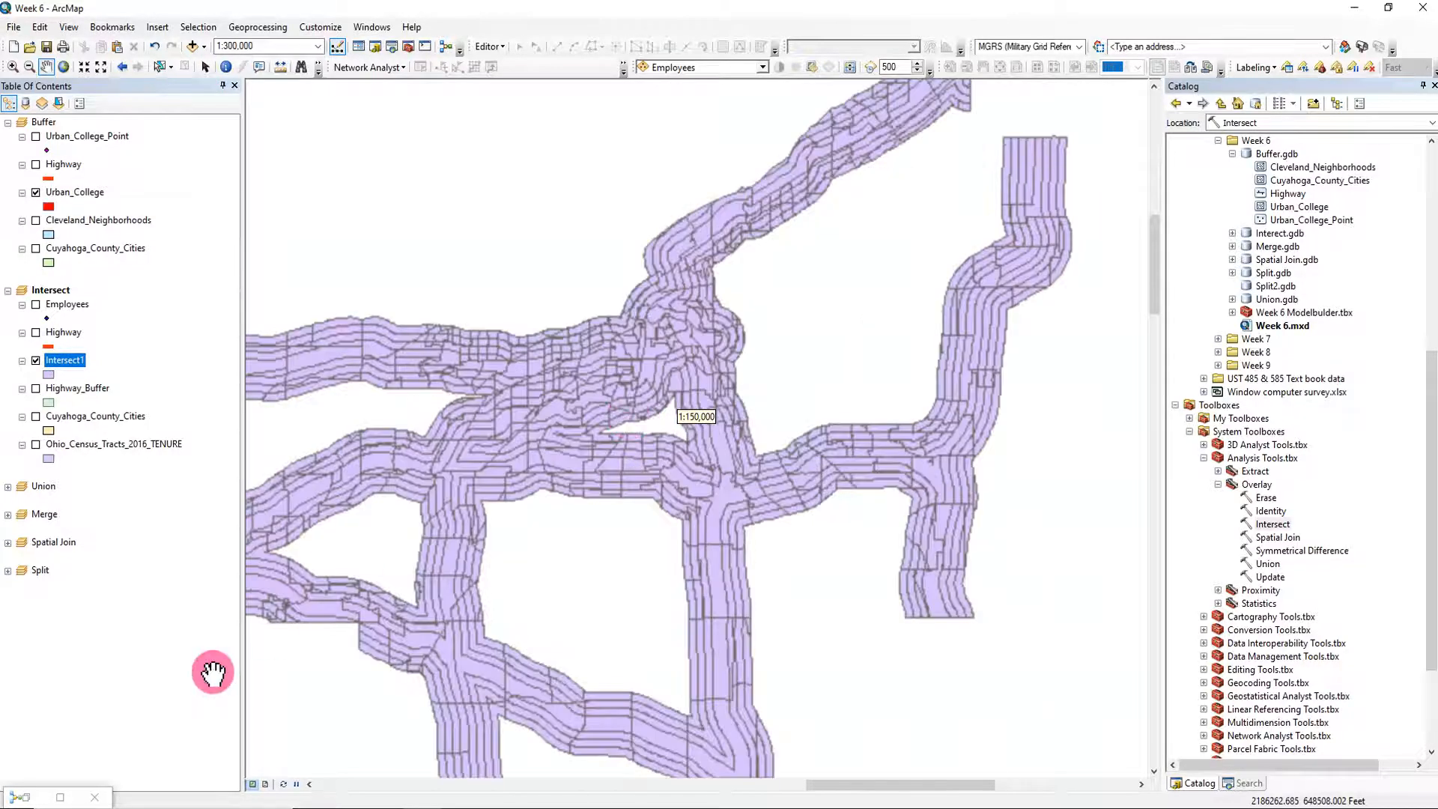
Step: Restore the Intersect model window and locate the Dissolve tool in the Generalization toolset of Data Management Tools
double_click(26, 796)
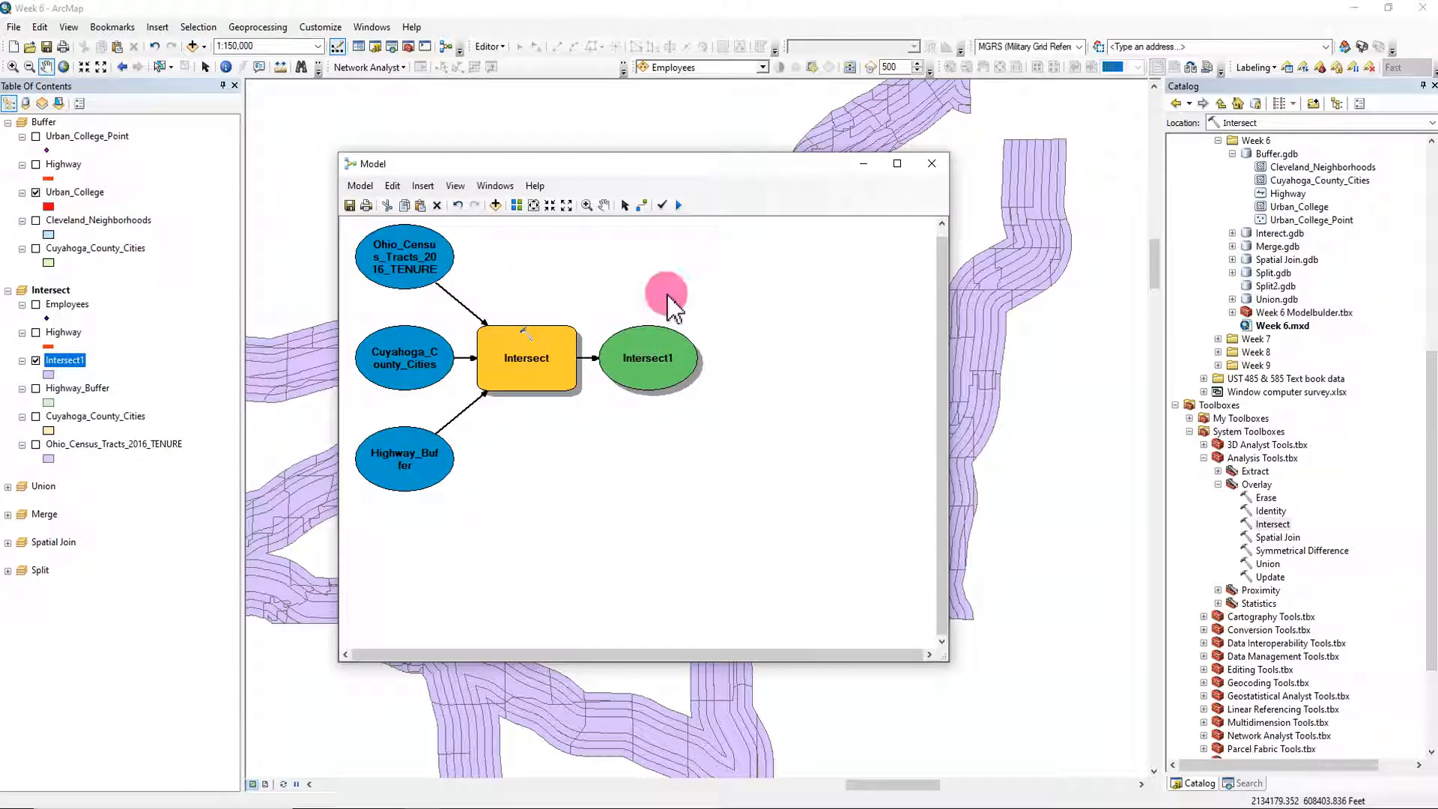
left_click_drag(683, 164, 639, 221)
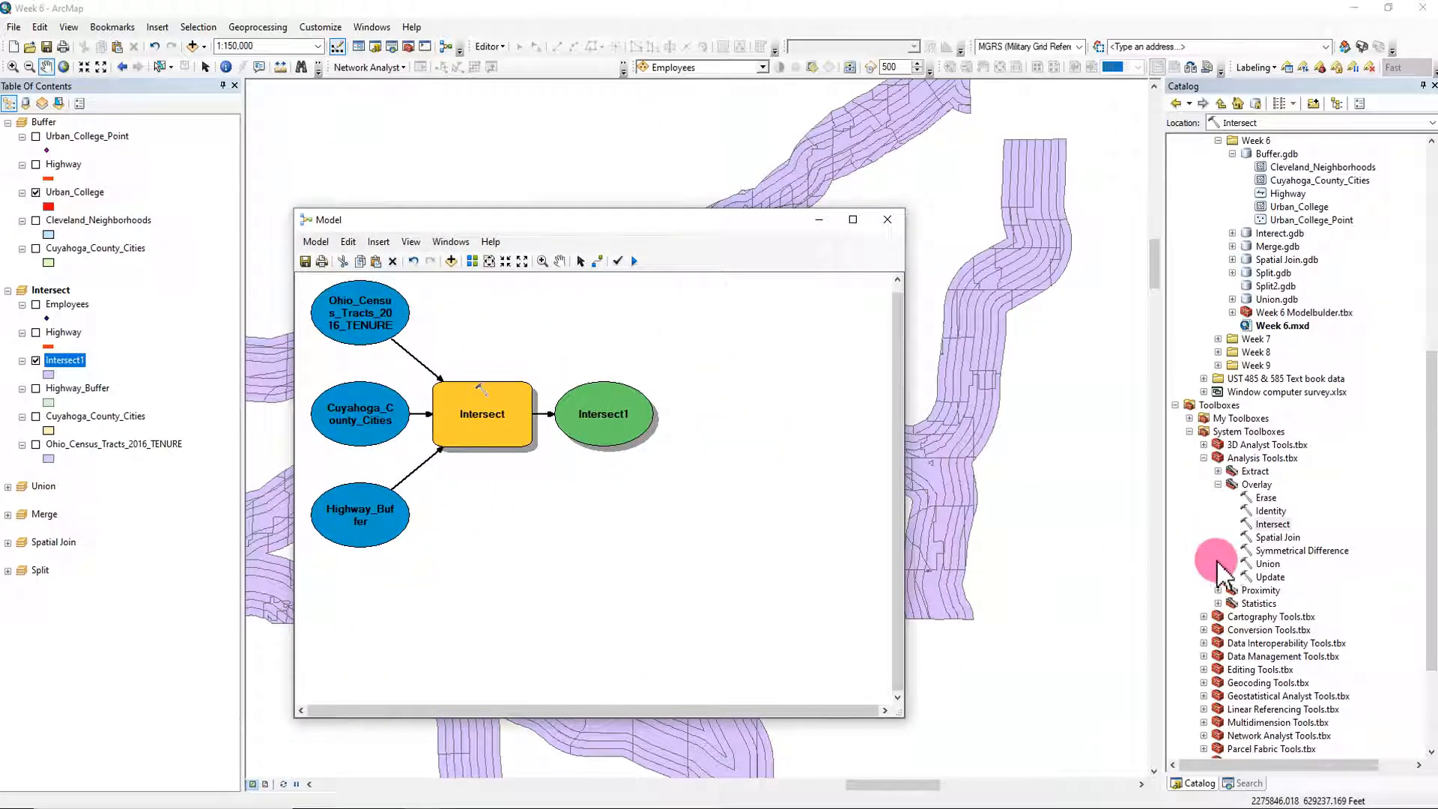
scroll(1213, 554, "down", 4)
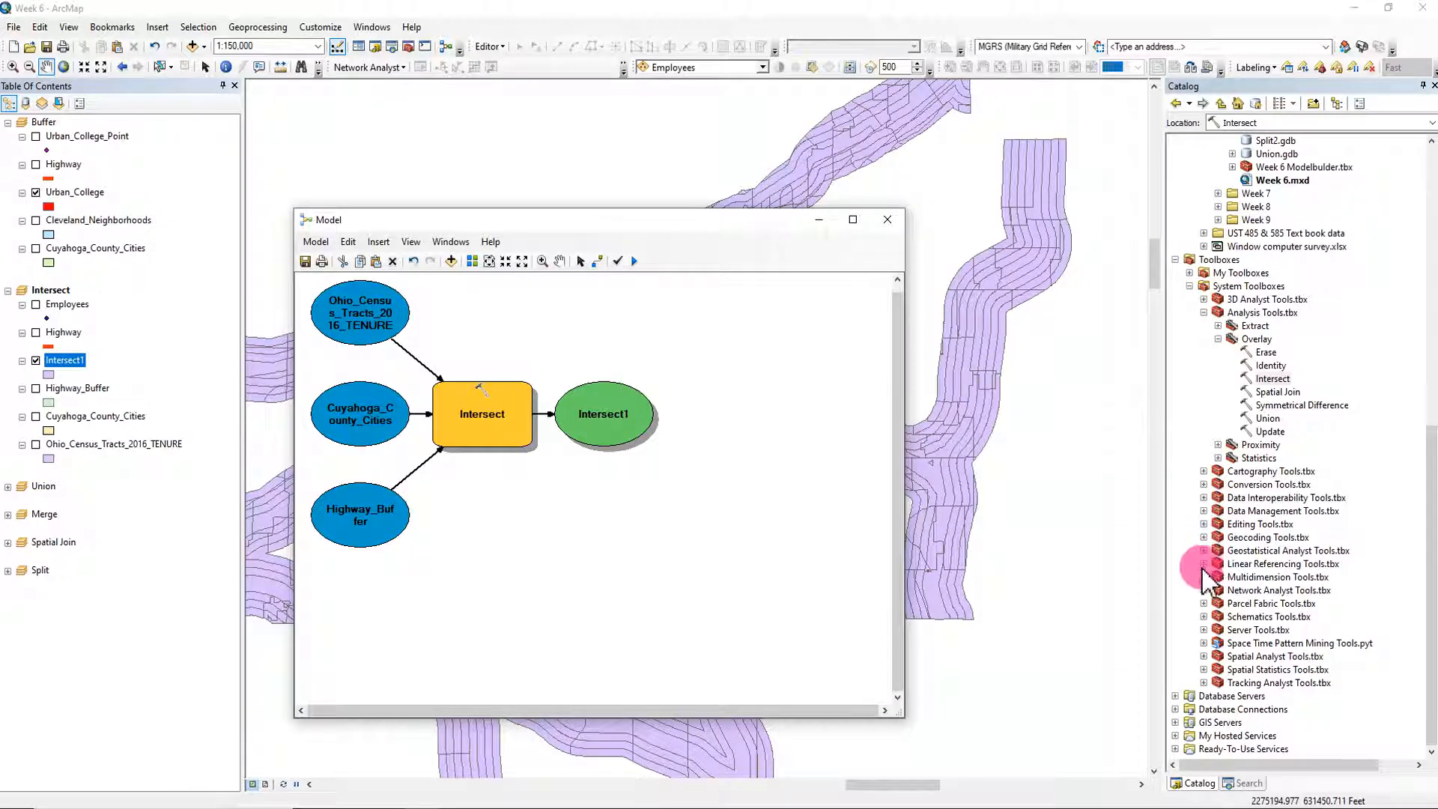
left_click(1203, 512)
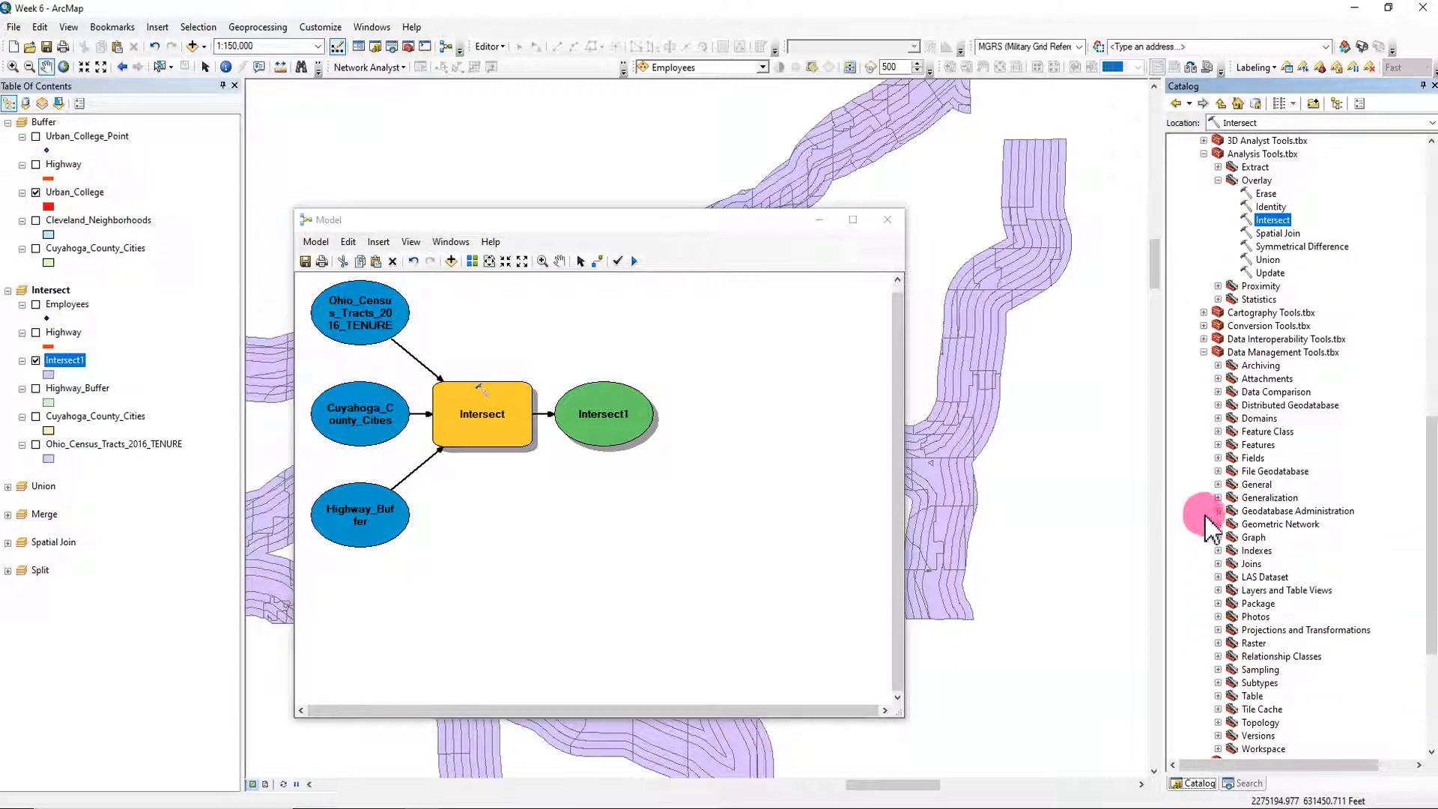
left_click(1217, 498)
left_click(1282, 510)
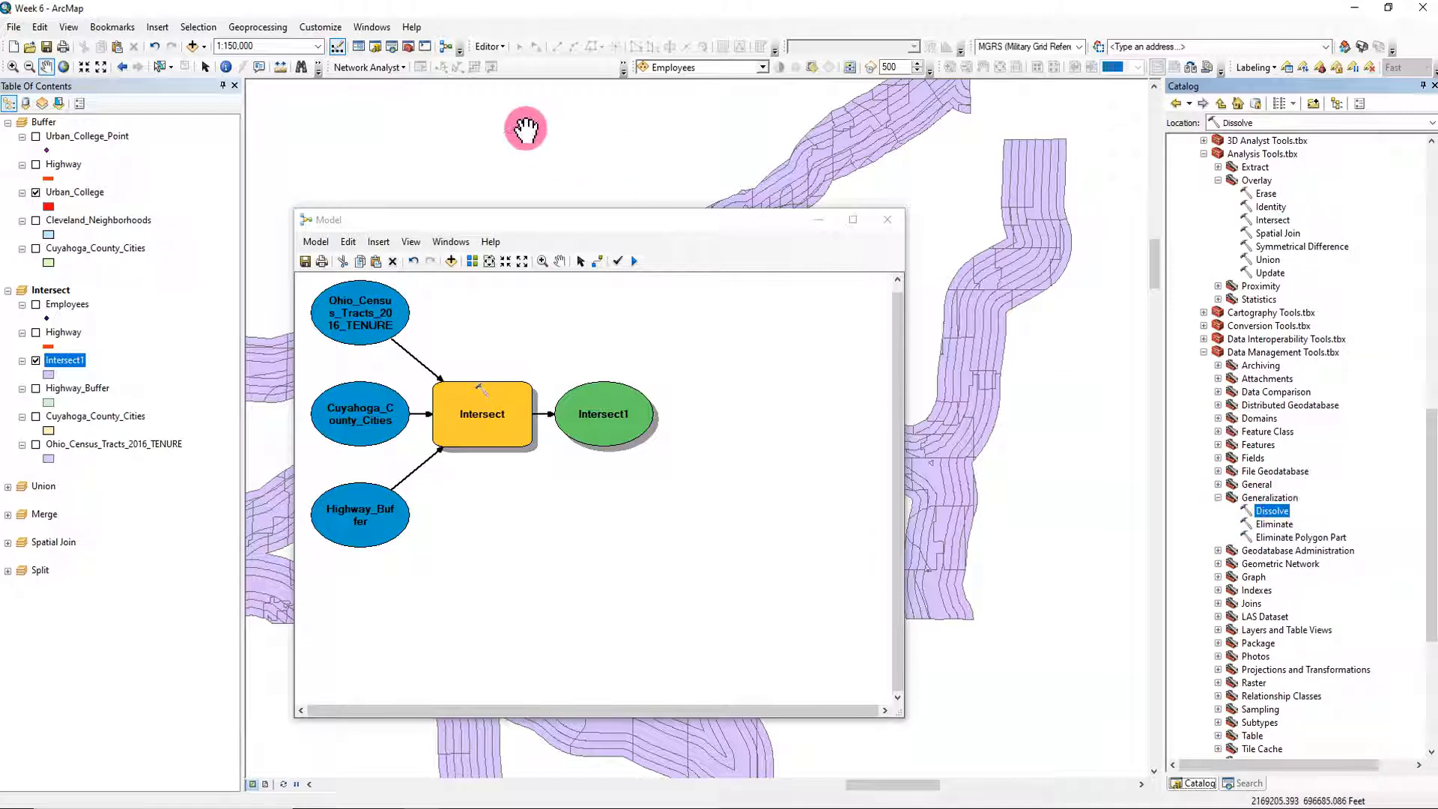
left_click(283, 27)
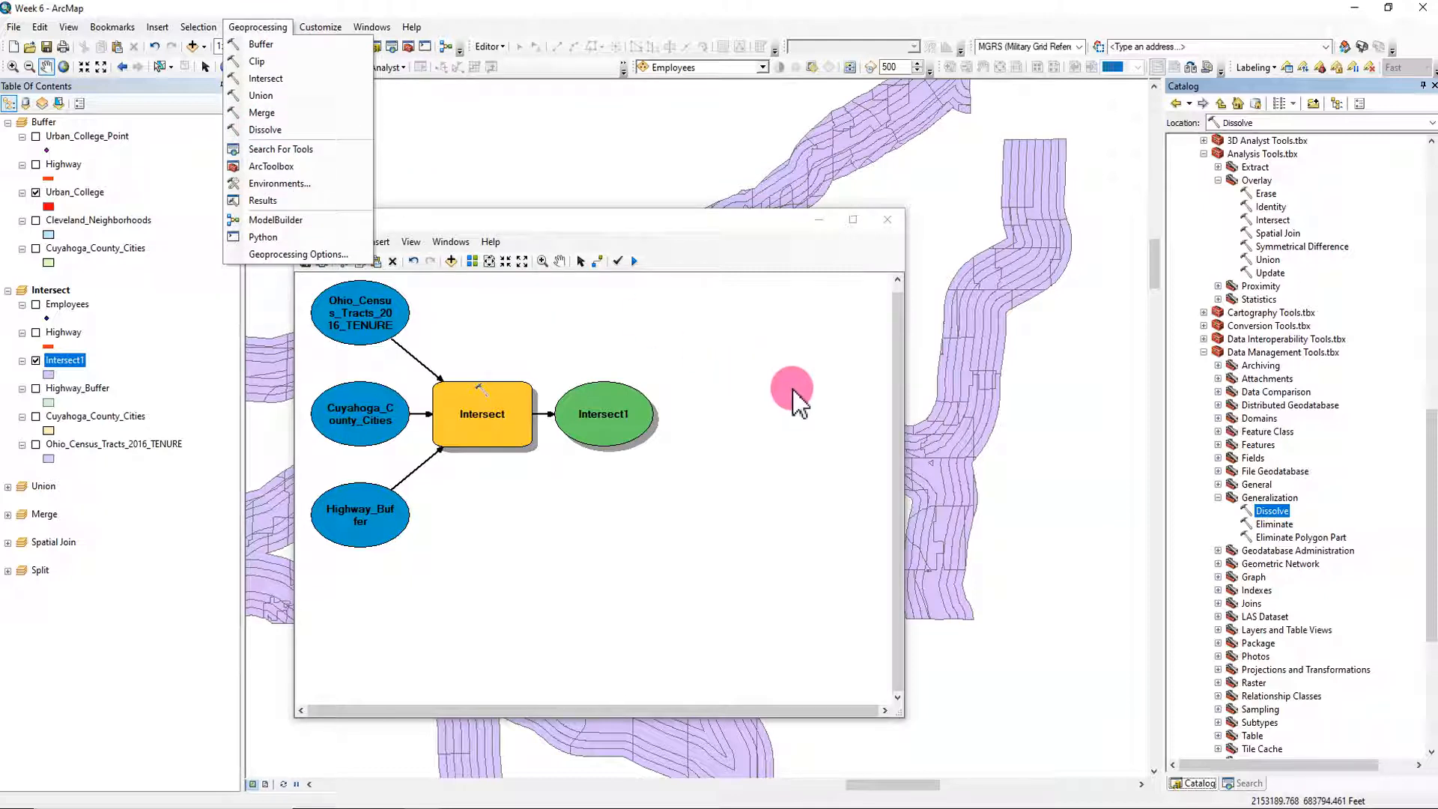
Step: Add the Dissolve tool to the model beside the Intersect1 output and widen the model window to fit it
left_click_drag(1271, 510, 765, 413)
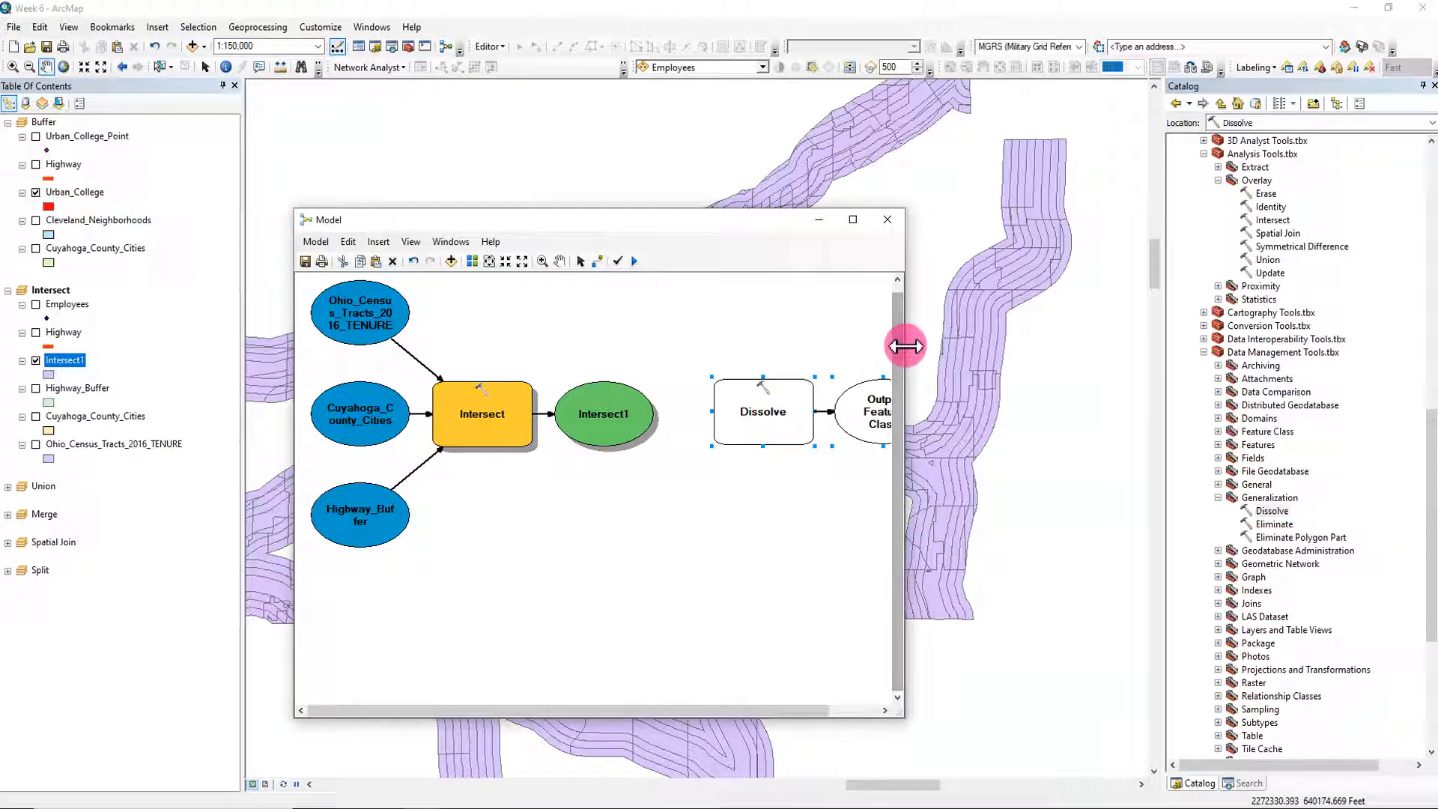
left_click_drag(905, 345, 1126, 347)
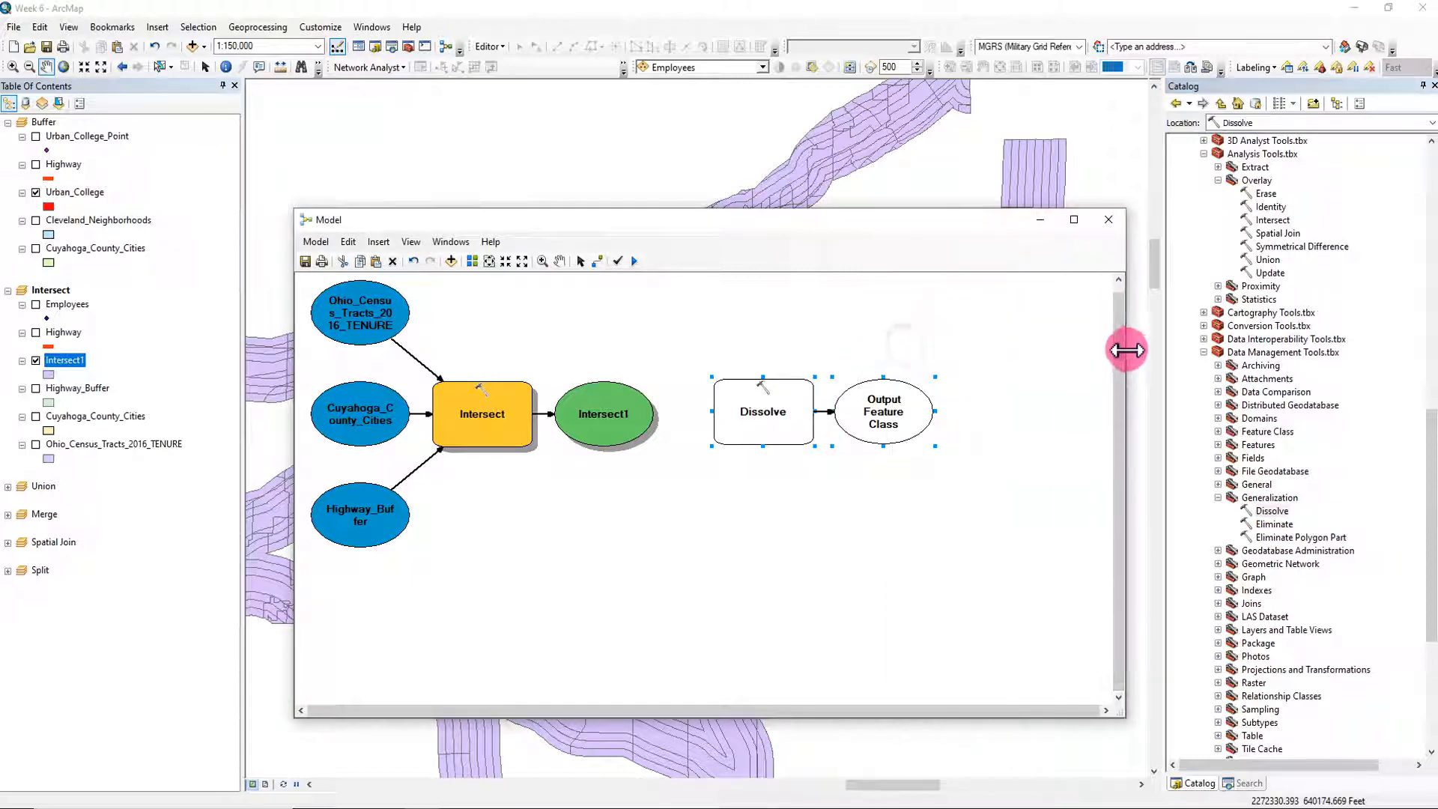
left_click_drag(788, 403, 791, 413)
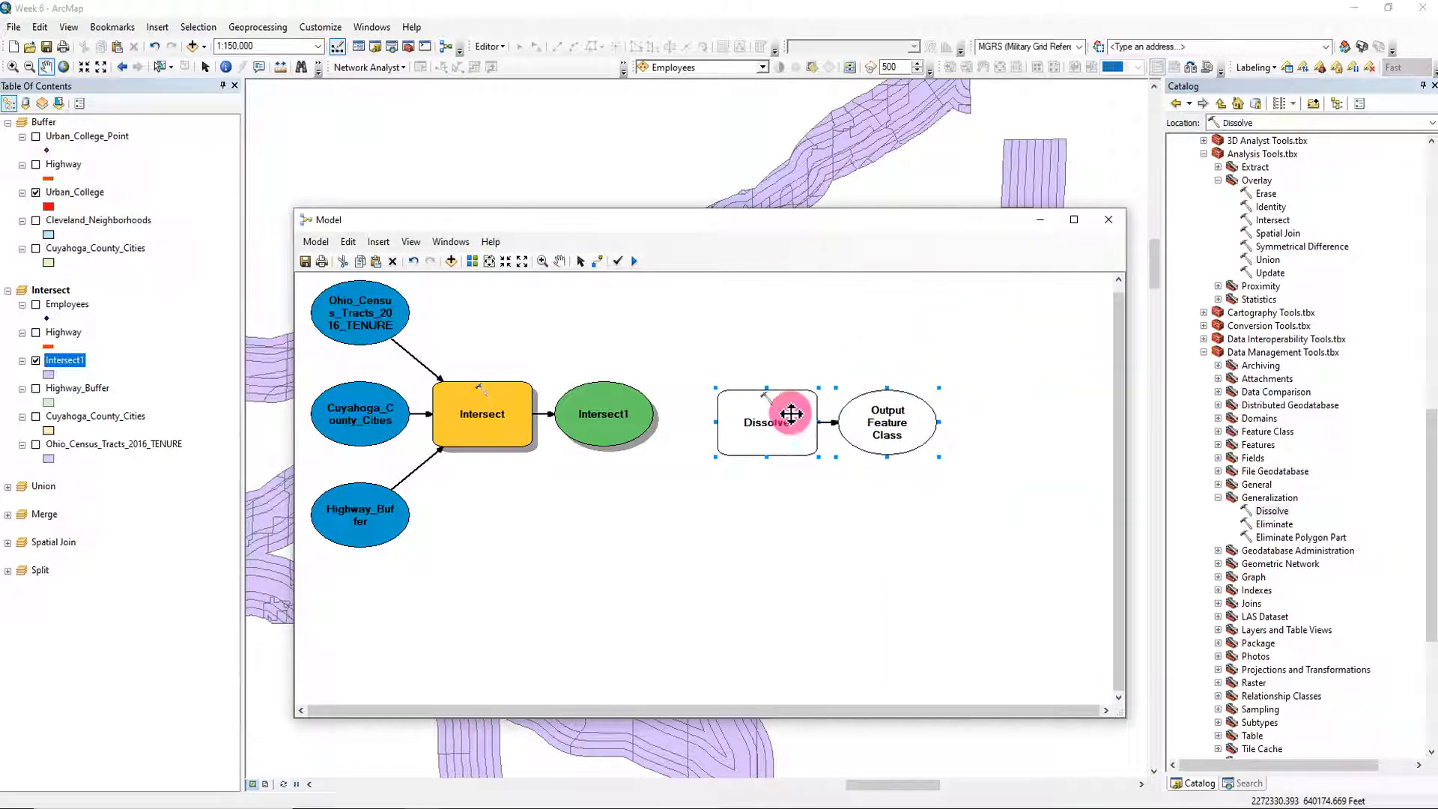
mouse_move(763, 223)
left_mouse_down()
mouse_move(818, 289)
mouse_move(818, 423)
mouse_move(738, 232)
left_mouse_up()
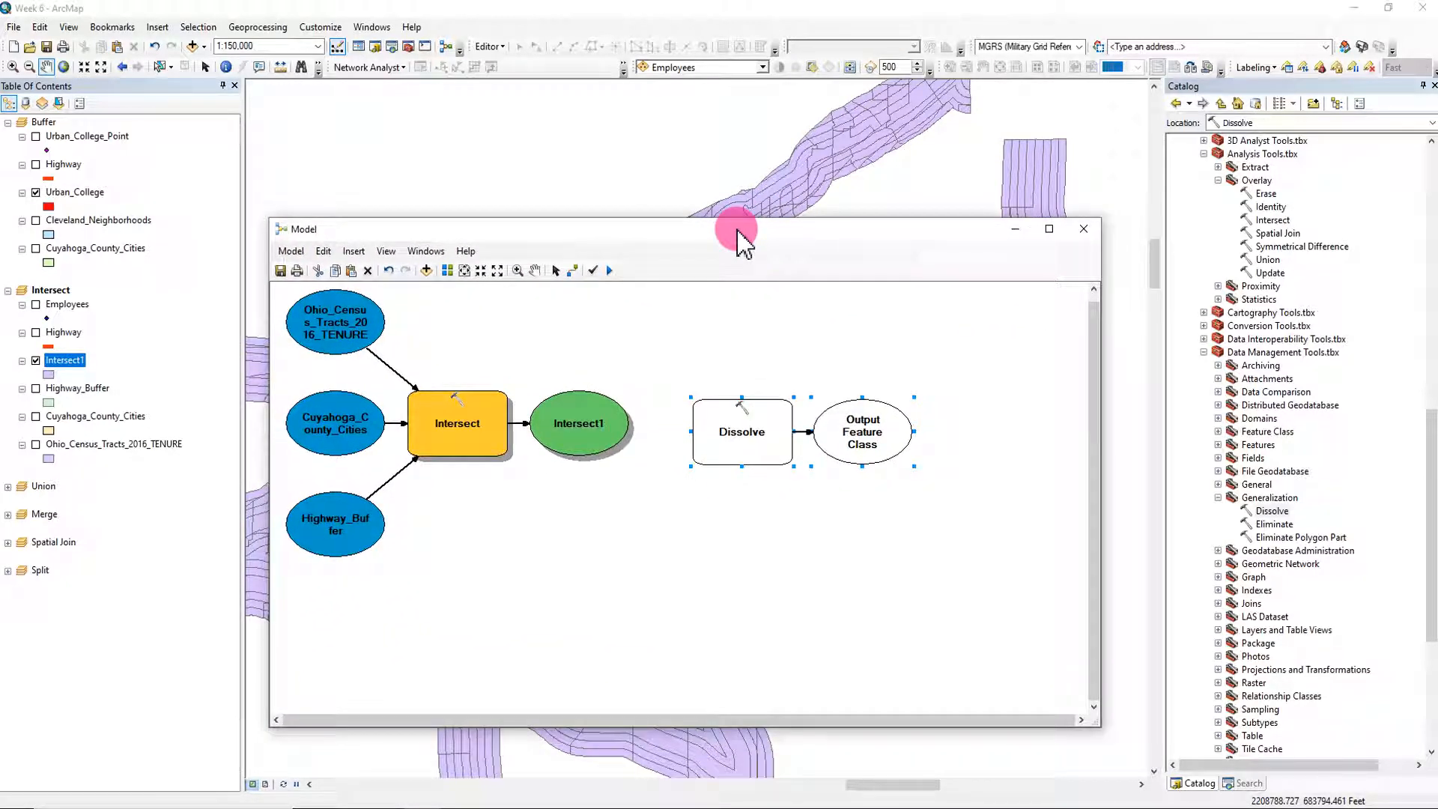
Step: Connect Intersect1 to the Dissolve tool as its input features and auto-arrange the model's layout
left_click_drag(599, 421, 696, 427)
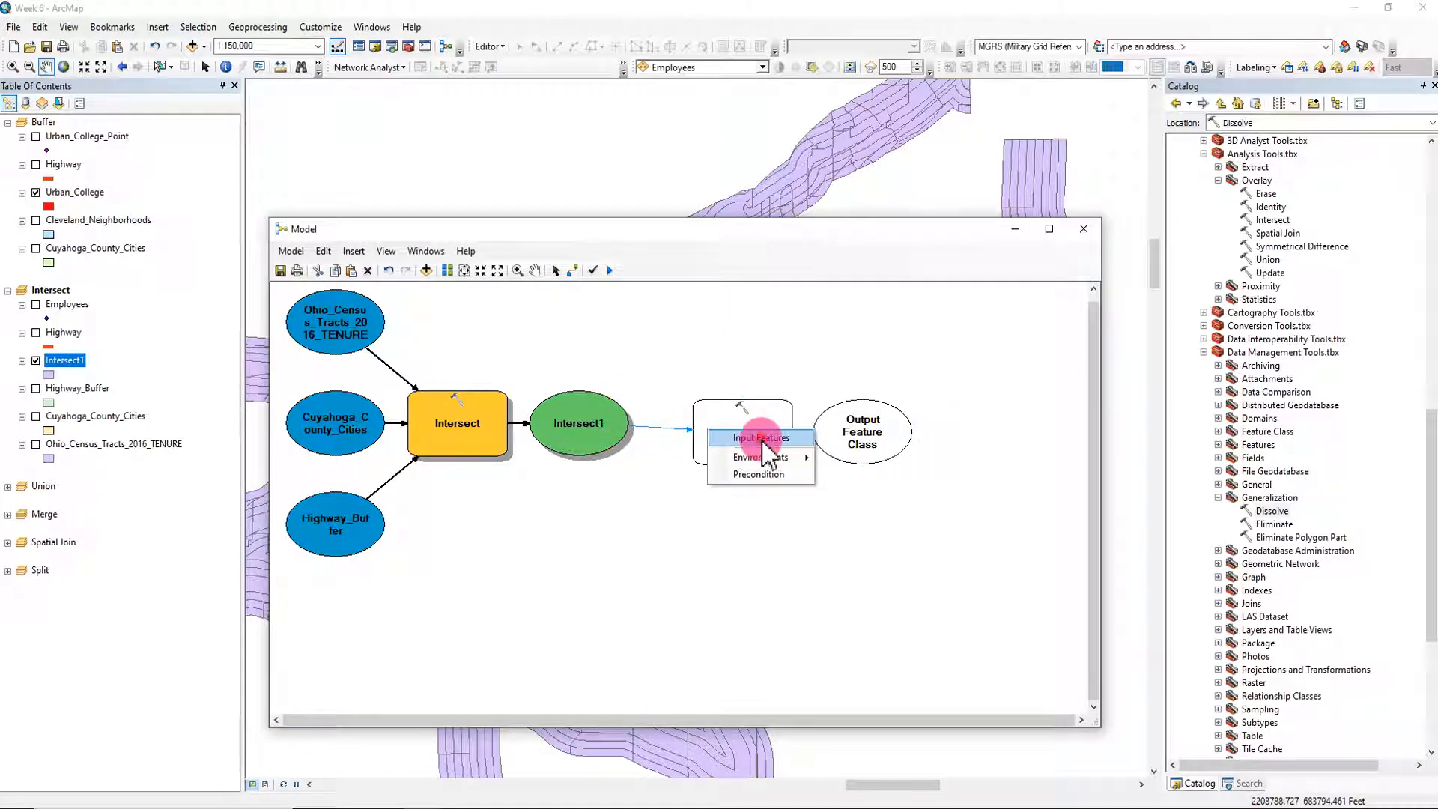
left_click(761, 438)
left_click(447, 270)
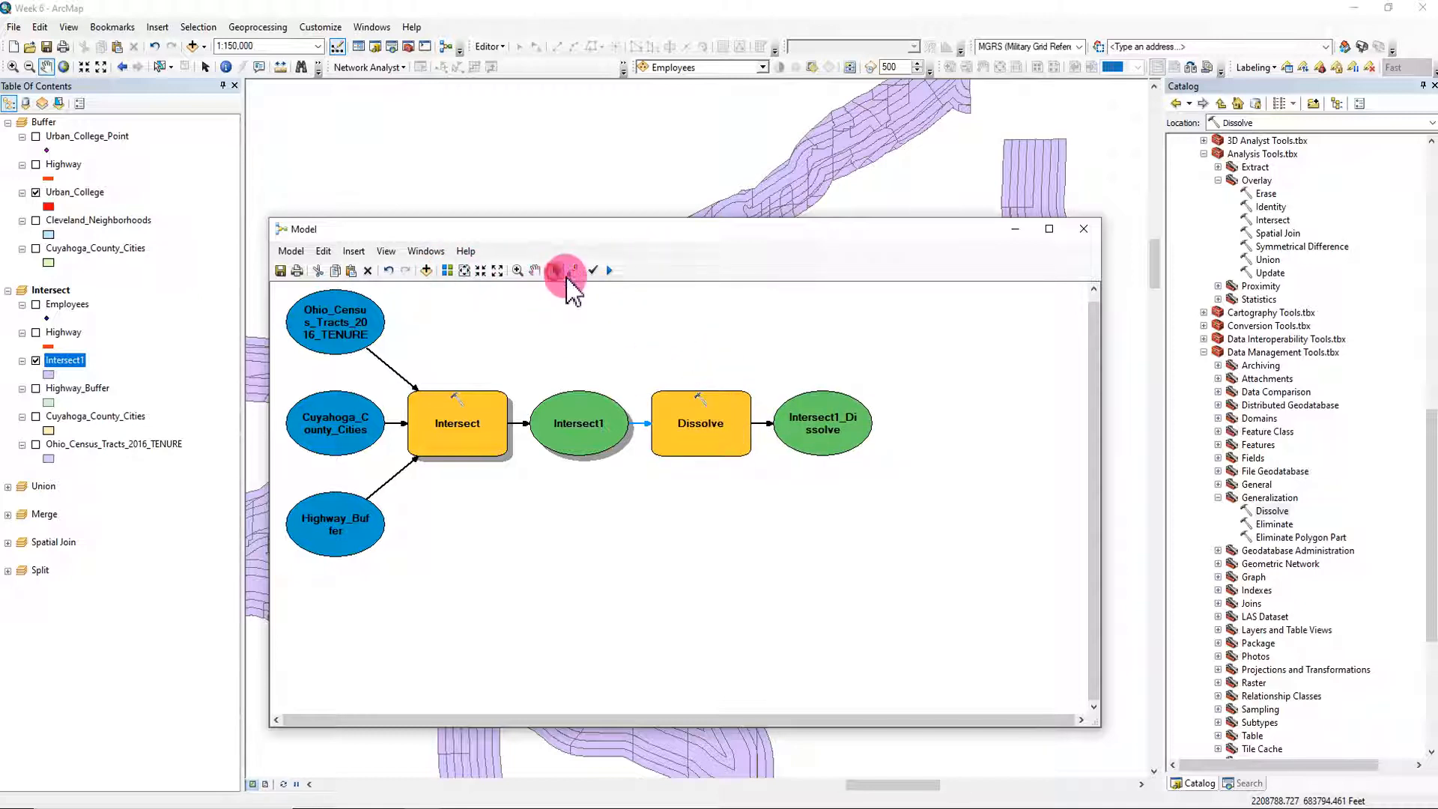
Step: Open the model's Dissolve tool parameters and choose distance and NAME as the dissolve fields
right_click(693, 416)
left_click(723, 425)
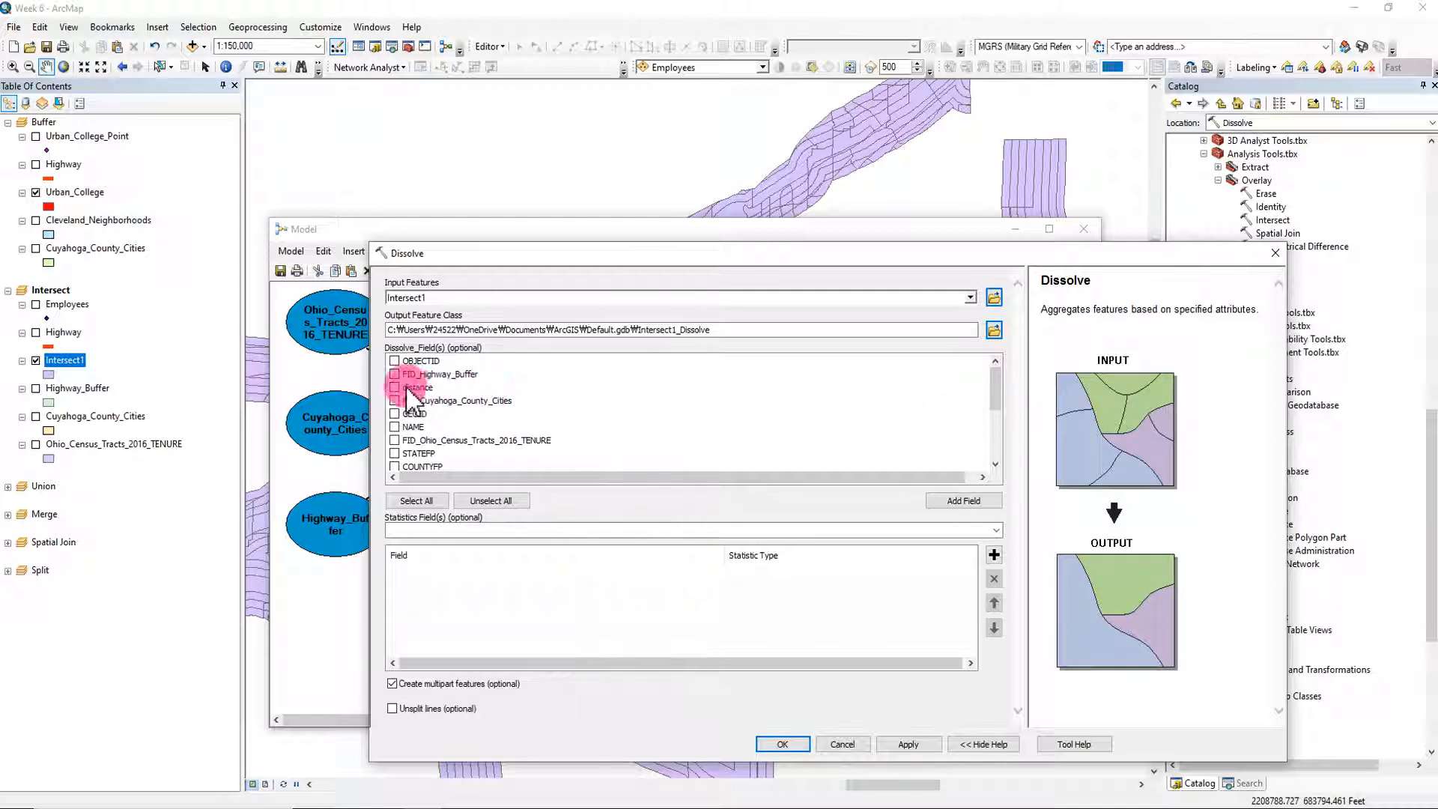
left_click(394, 387)
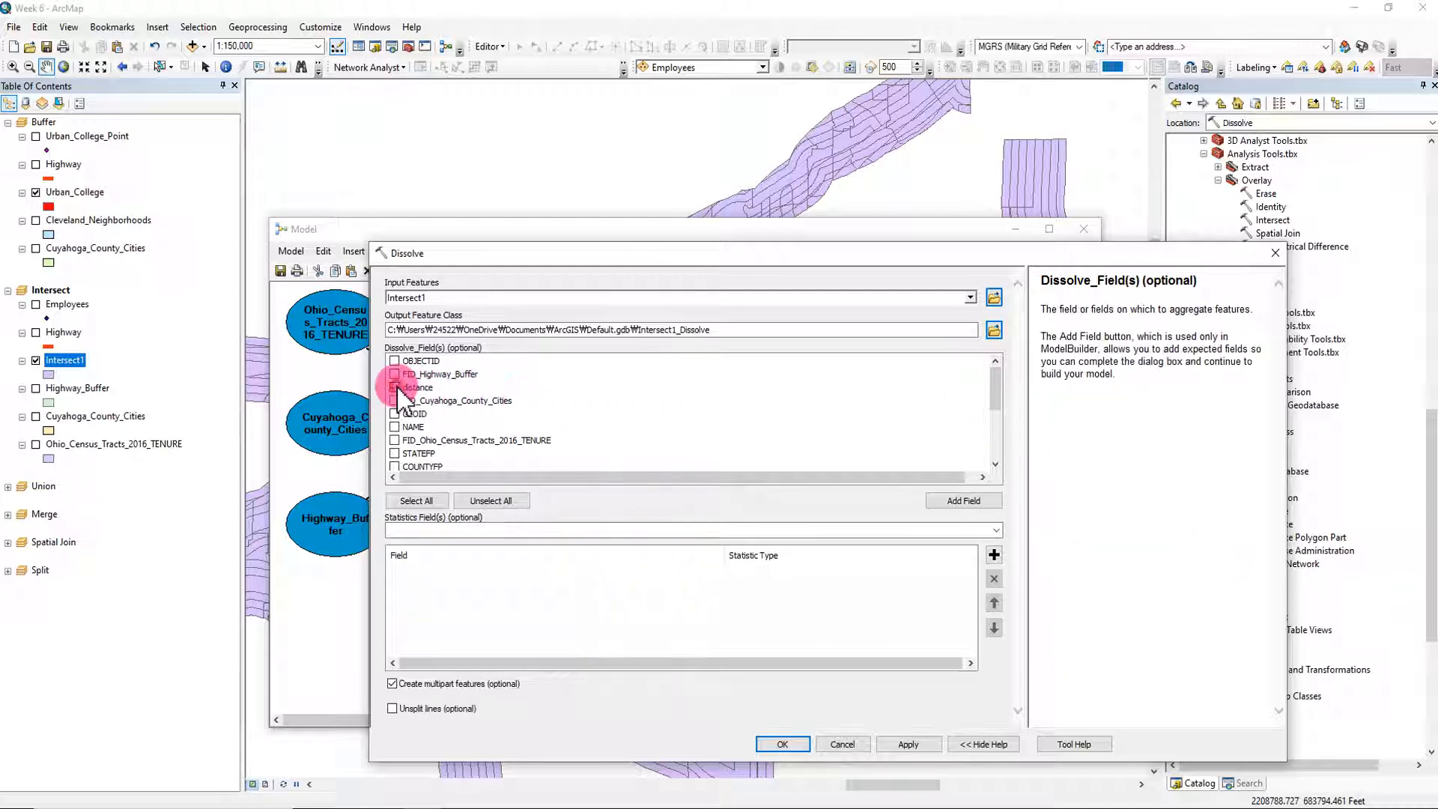
left_click(395, 427)
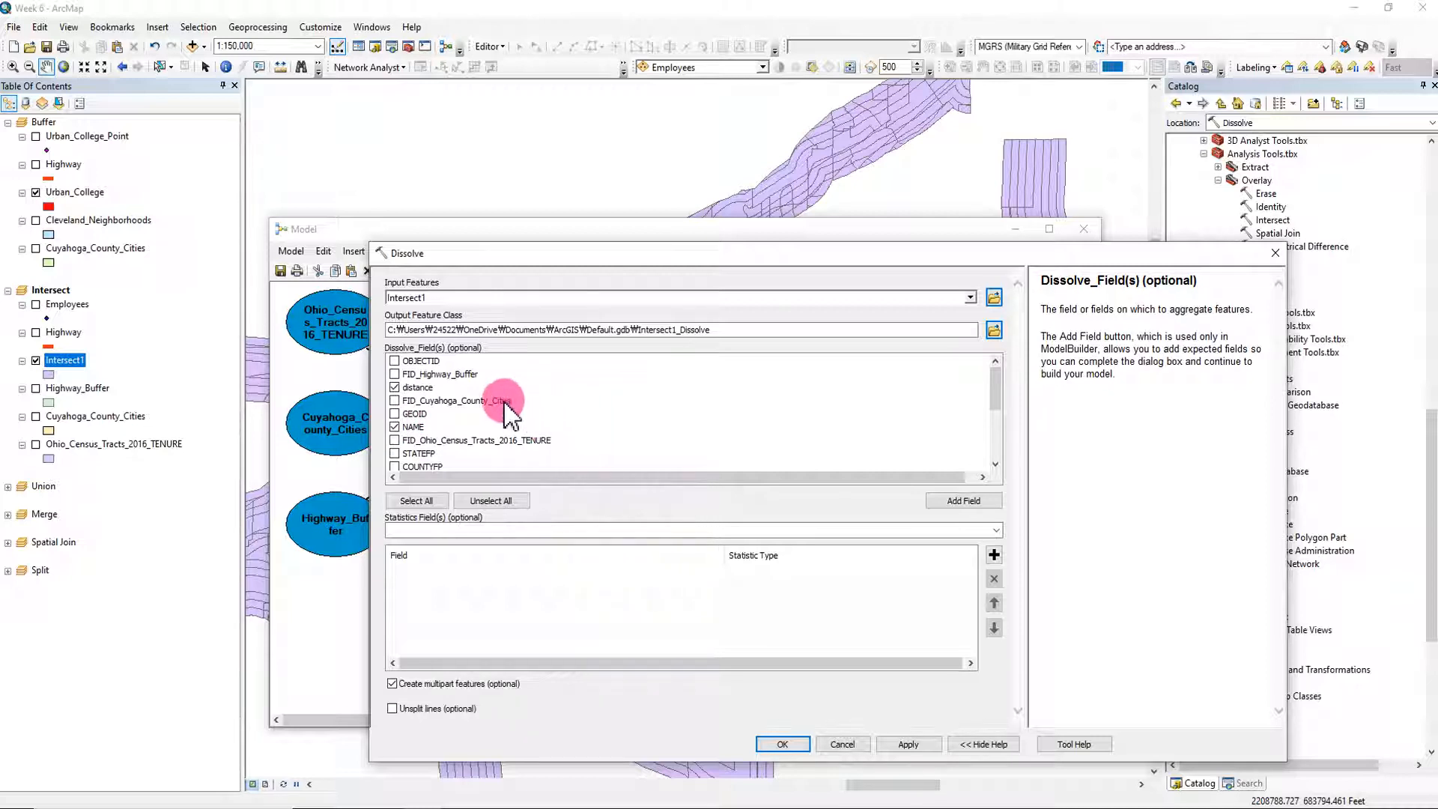
scroll(652, 445, "down", 2)
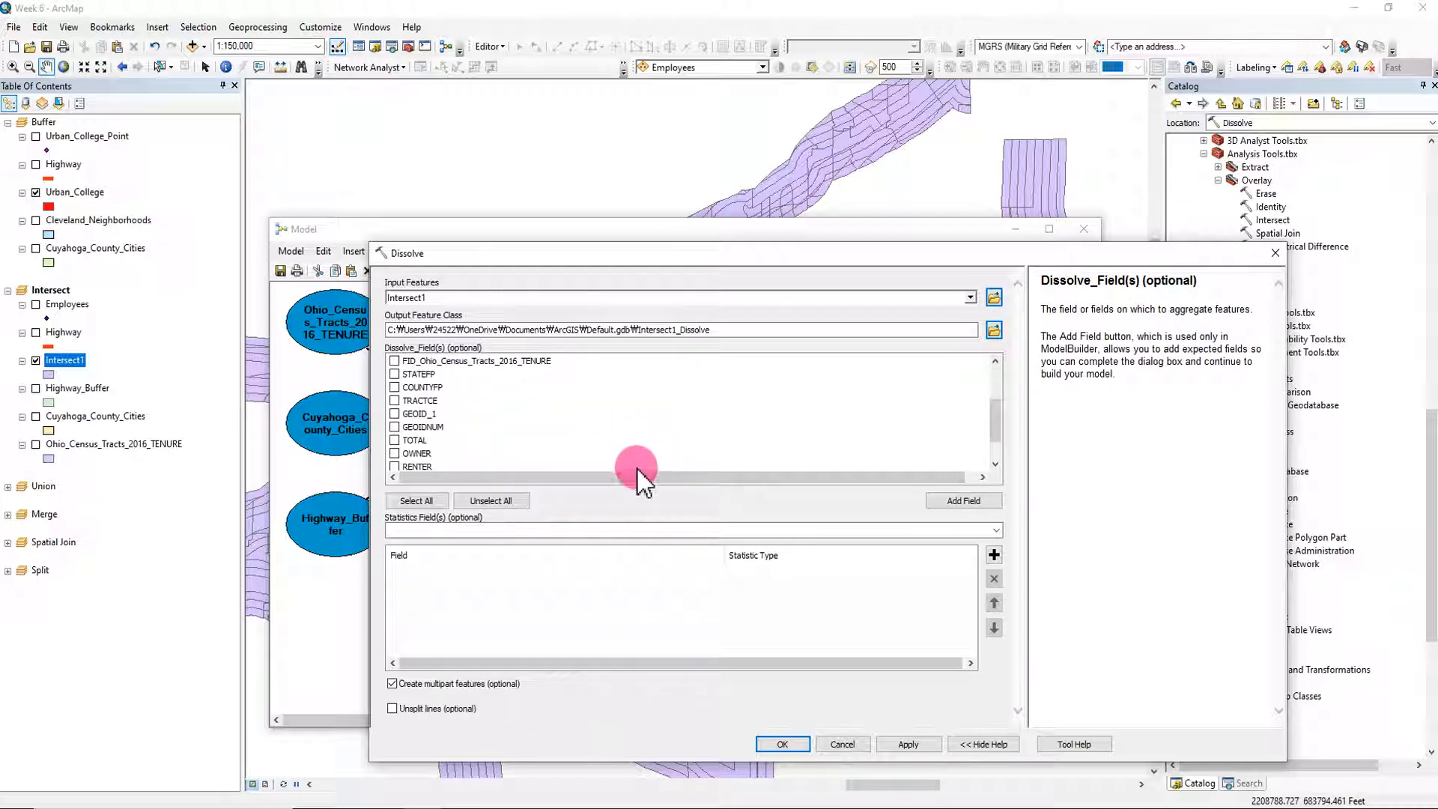
scroll(633, 468, "down", 1)
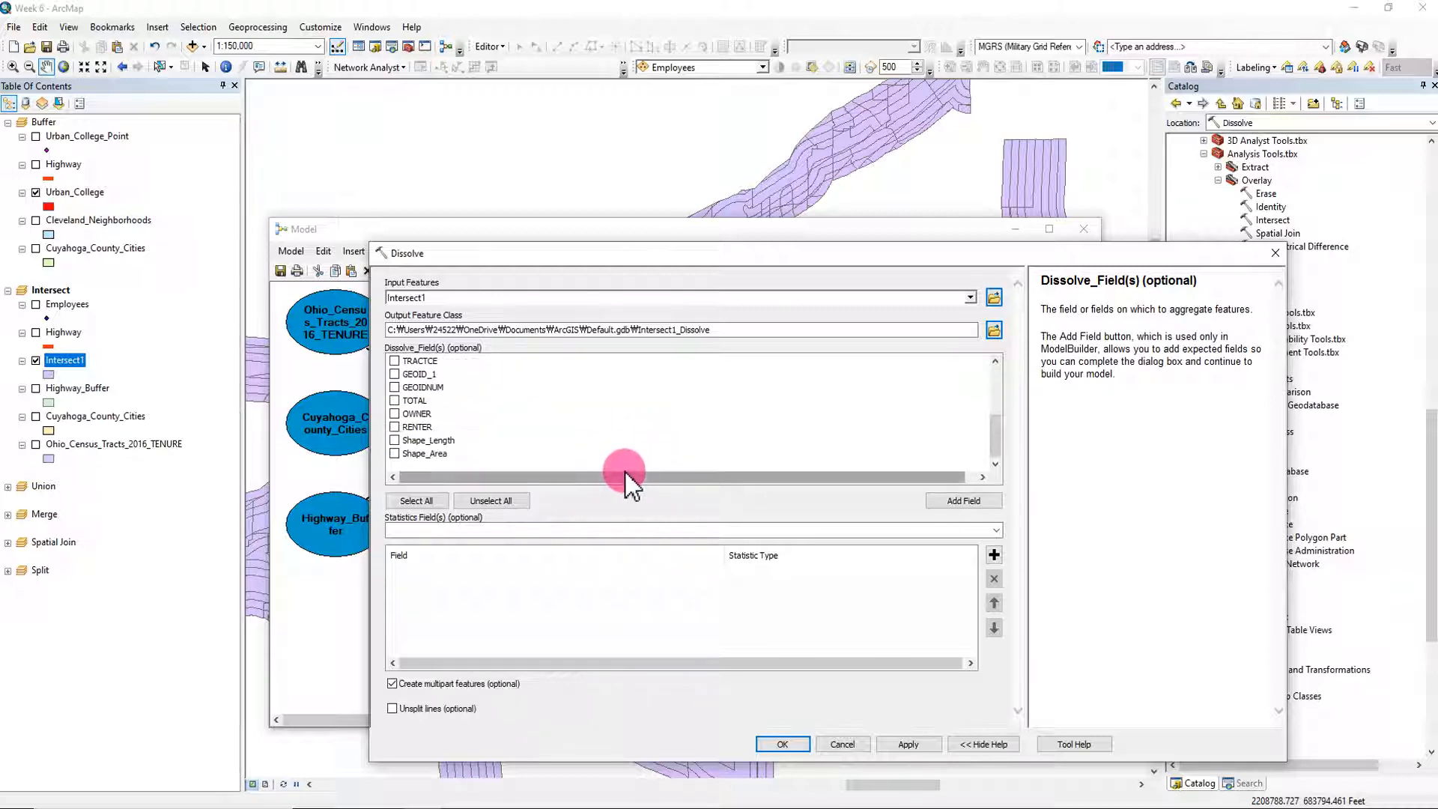
Step: Add TOTAL, OWNER and RENTER as statistics fields of the Dissolve tool
left_click(998, 530)
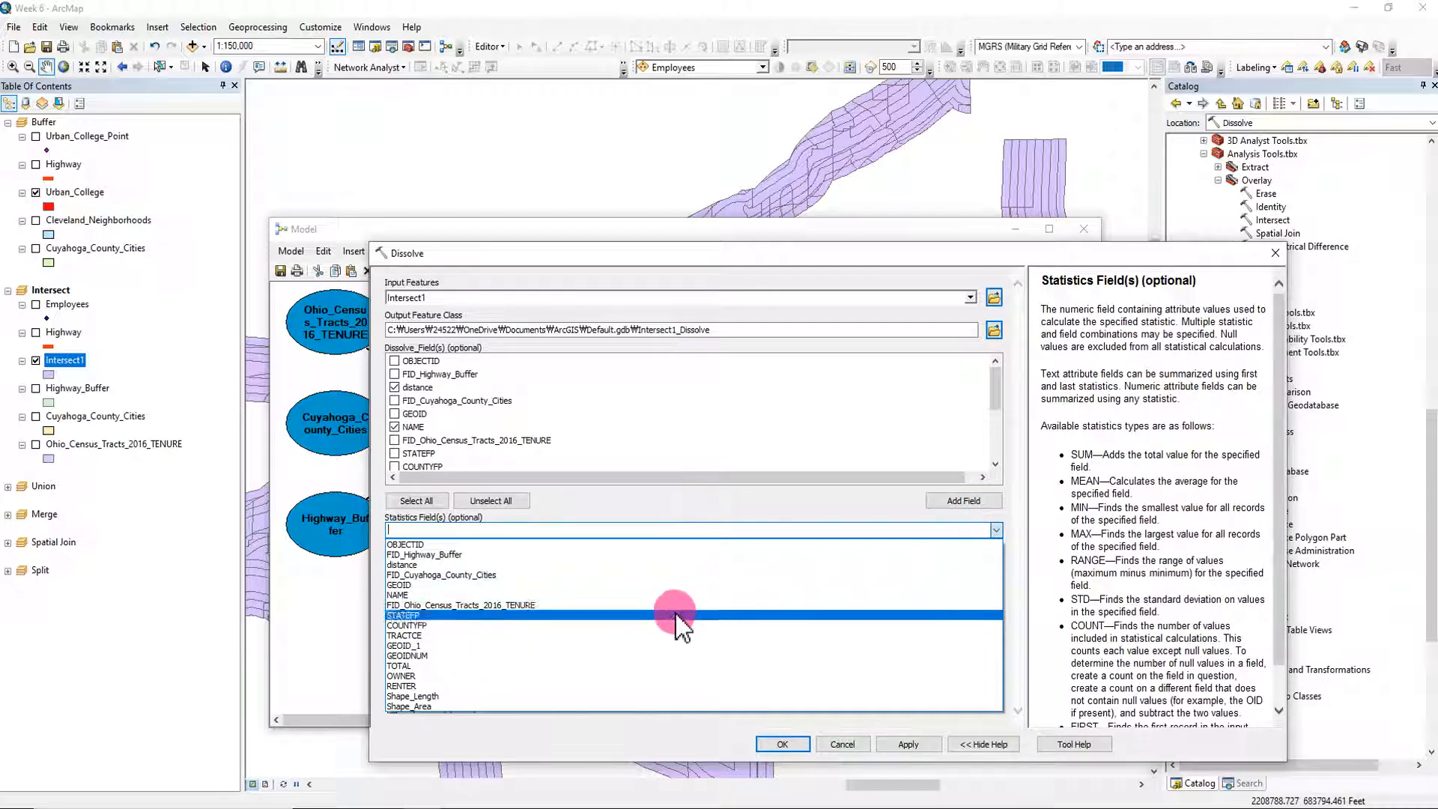
left_click(500, 665)
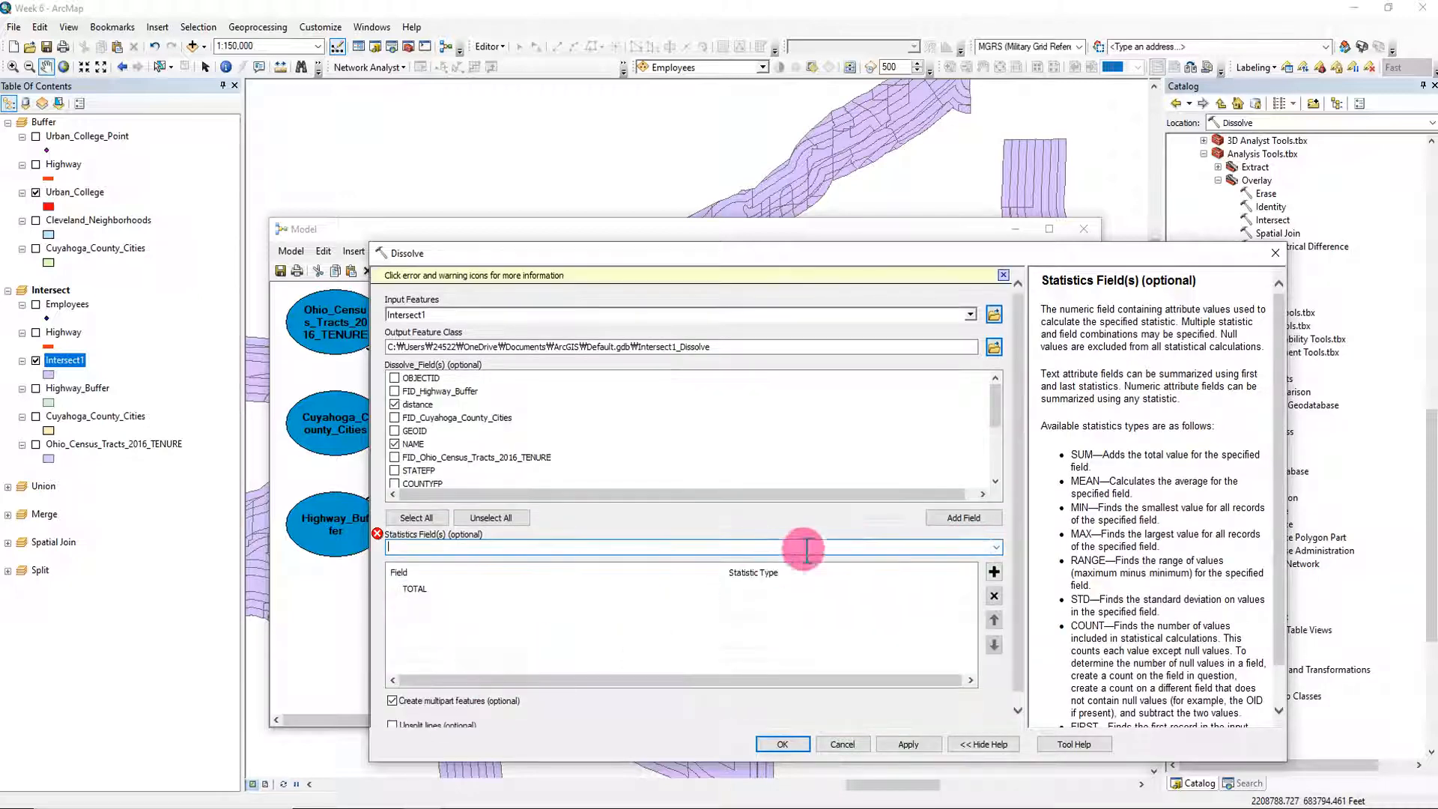
left_click(997, 547)
left_click(615, 698)
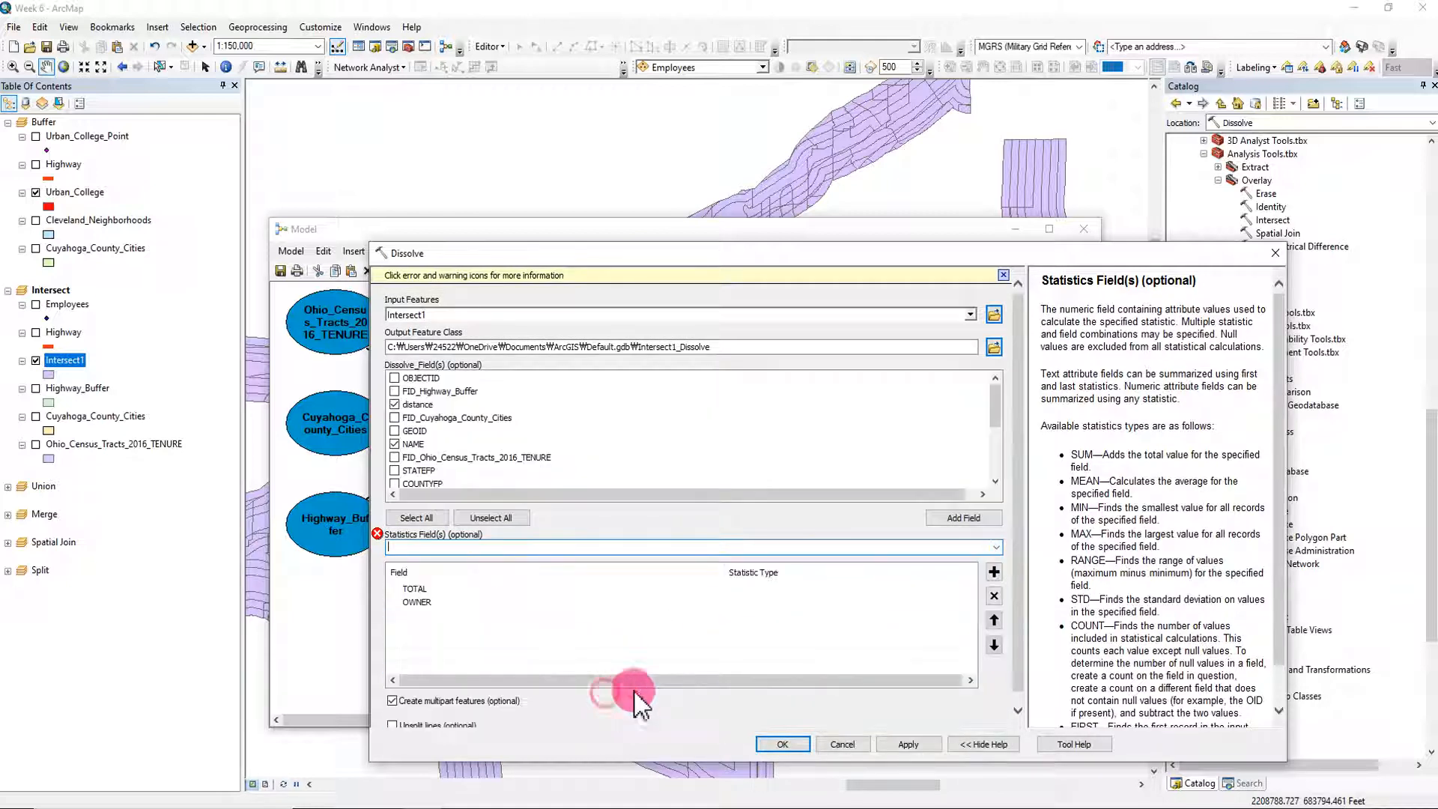
left_click(997, 547)
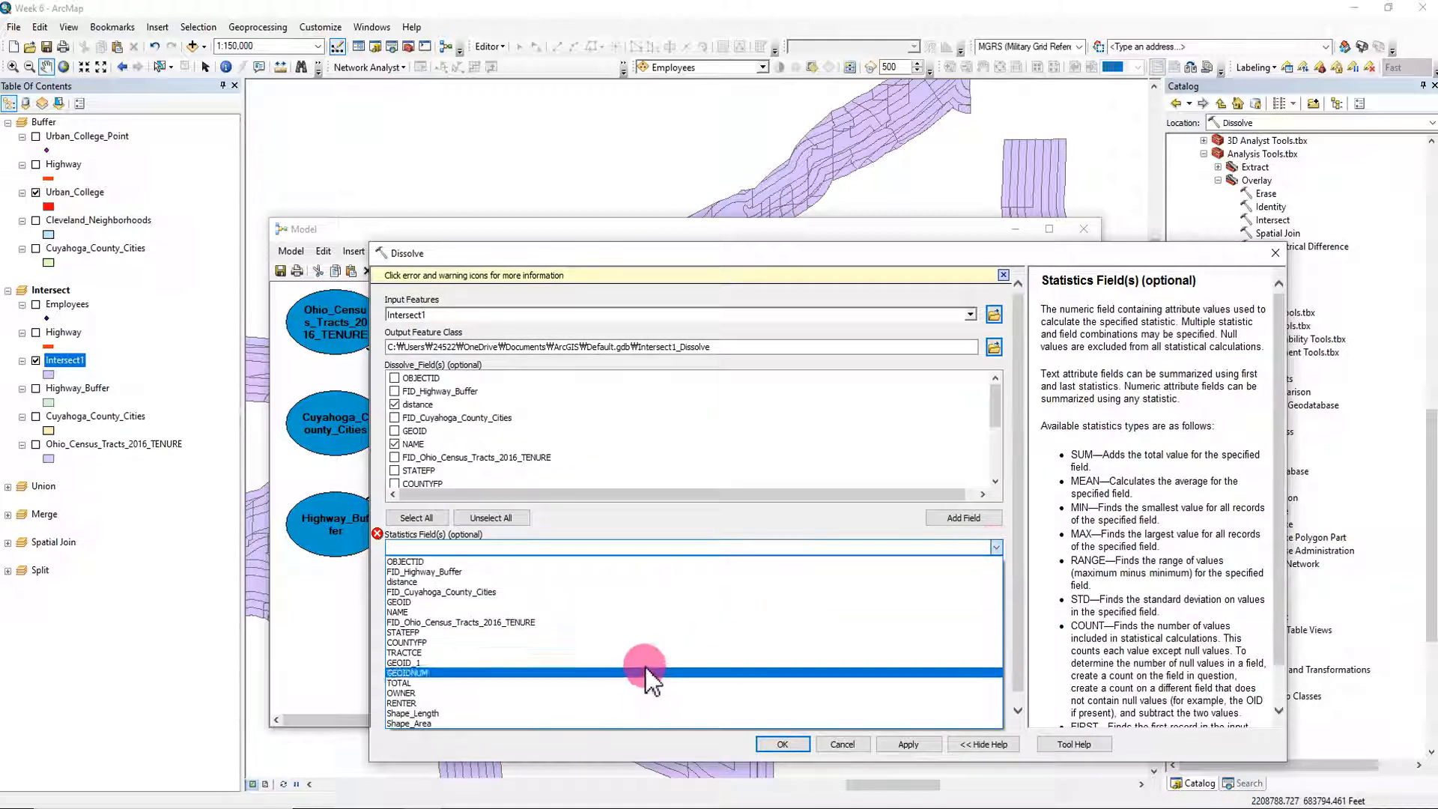
left_click(613, 704)
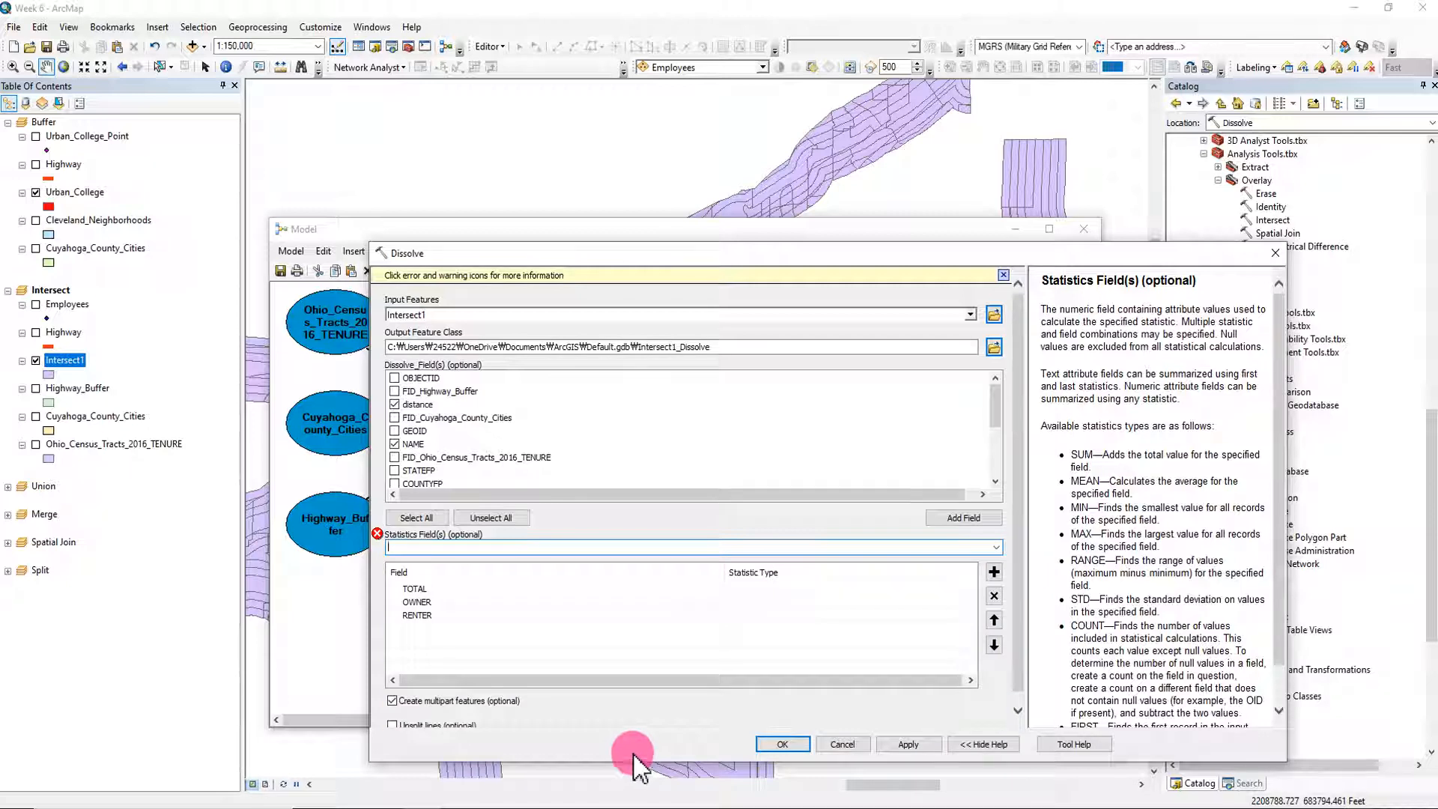
Step: Set the statistic type to SUM for the TOTAL, OWNER and RENTER fields
left_click(746, 590)
left_click(964, 593)
left_click(968, 604)
left_click(971, 602)
left_click(970, 603)
left_click(960, 617)
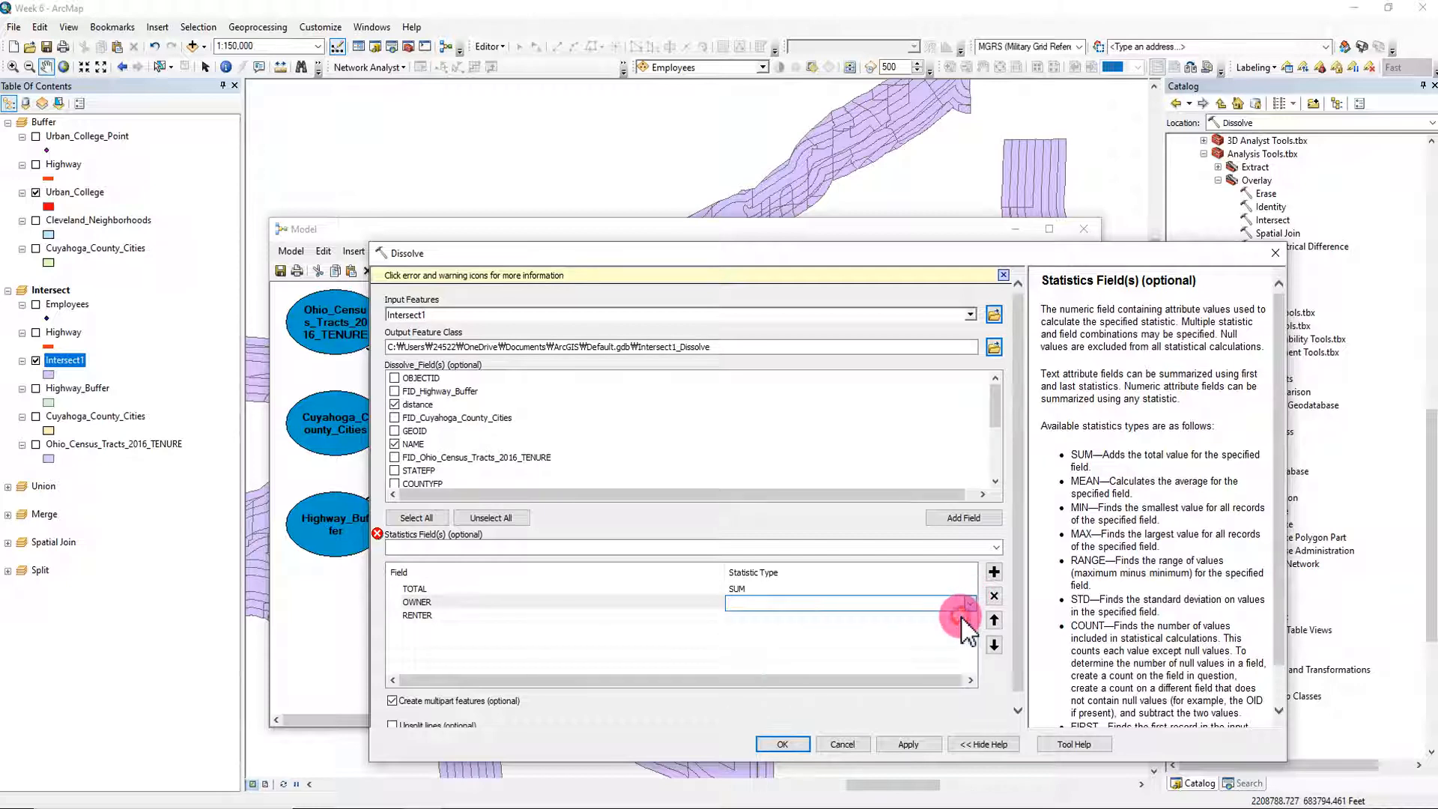
left_click(970, 616)
left_click(970, 615)
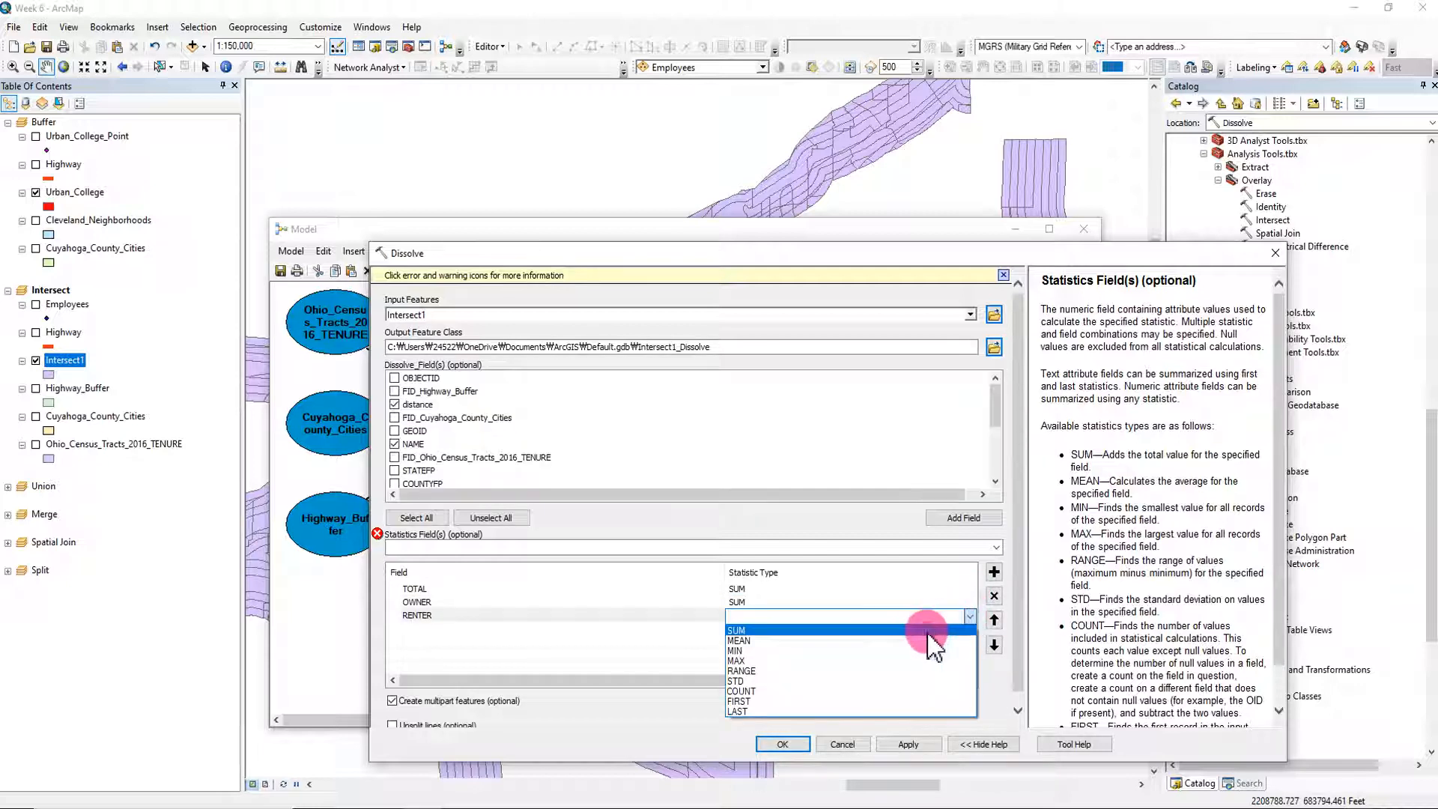
left_click(929, 631)
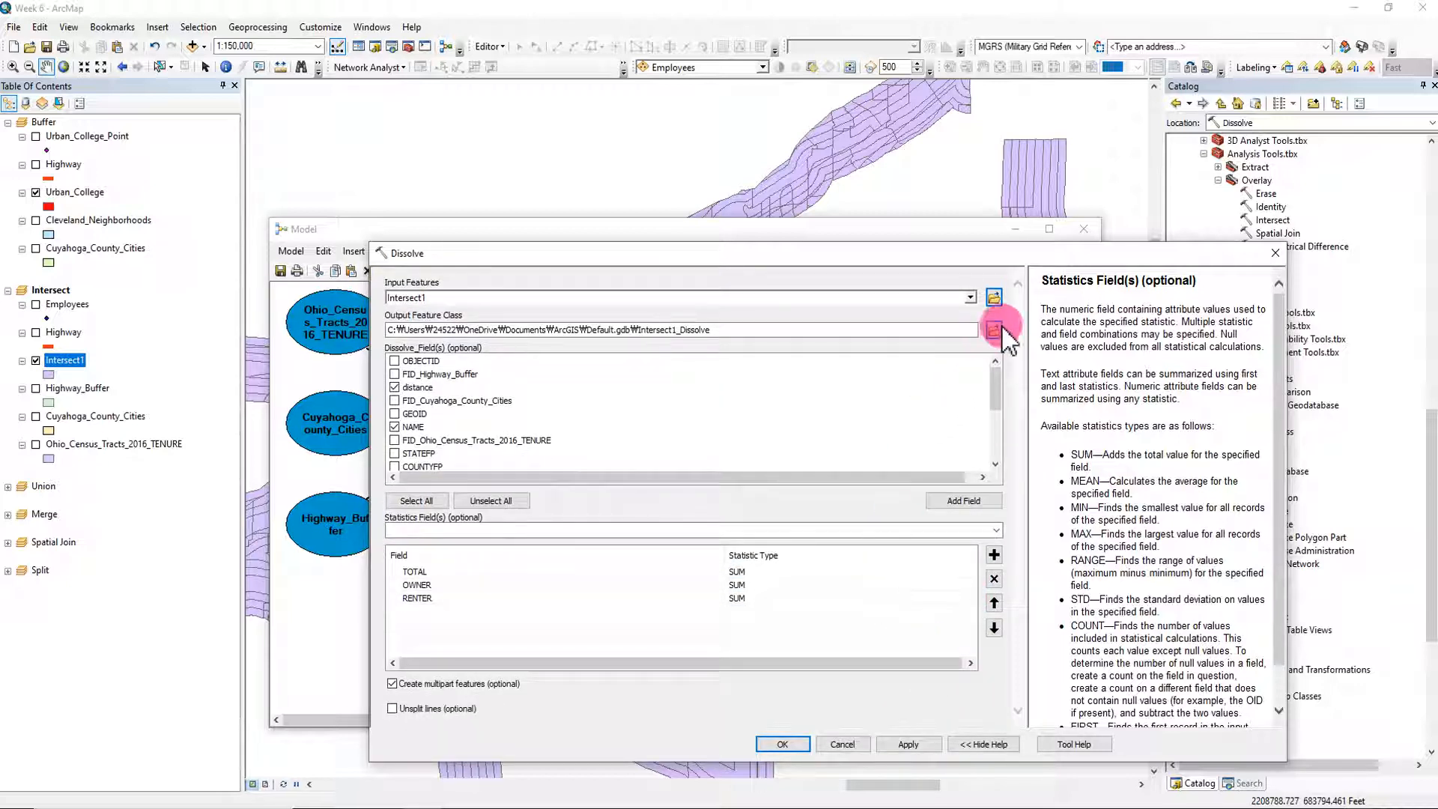
Step: Save the Dissolve output as Intersect1_Dissolve in Interect.gdb and accept the tool parameters
left_click(996, 331)
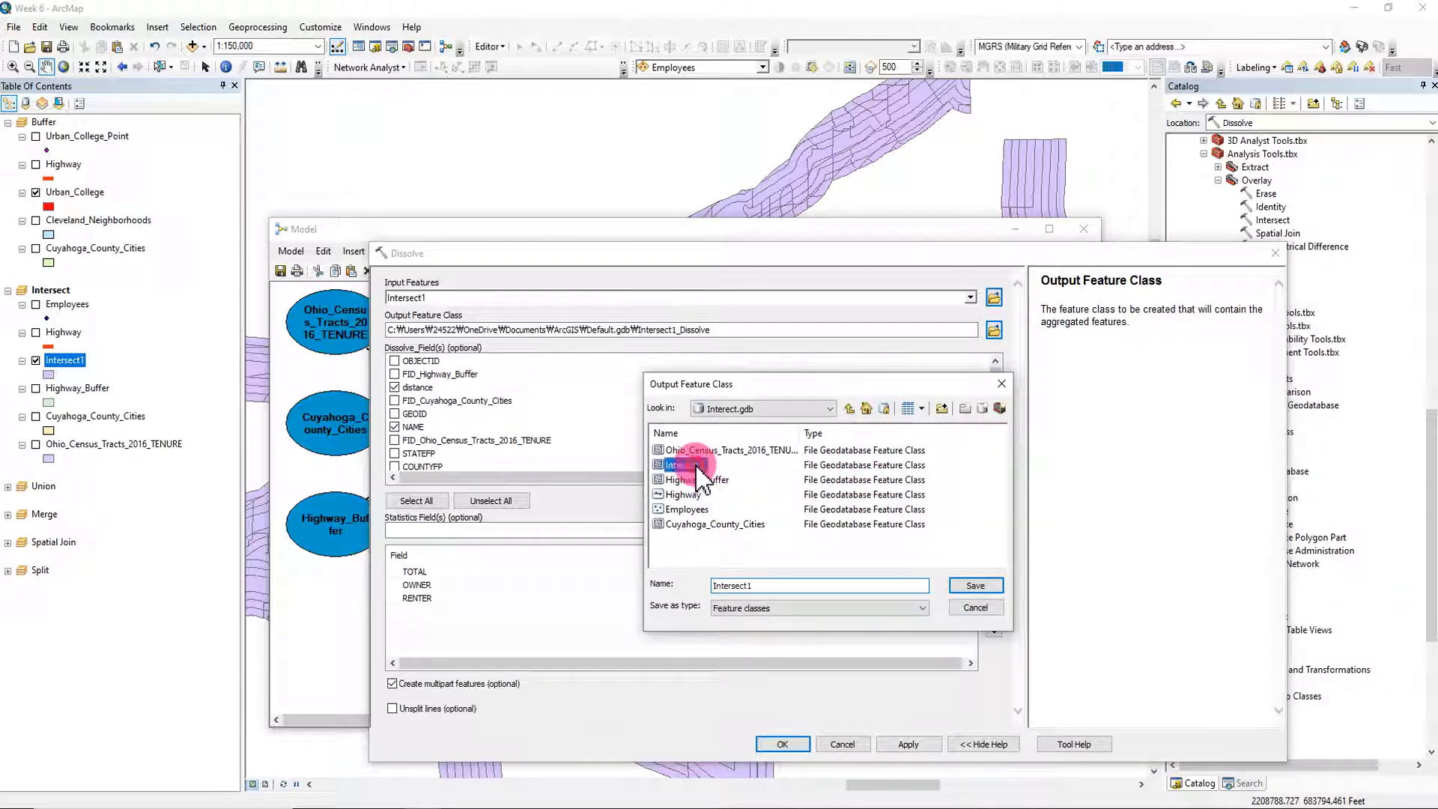
left_click(765, 586)
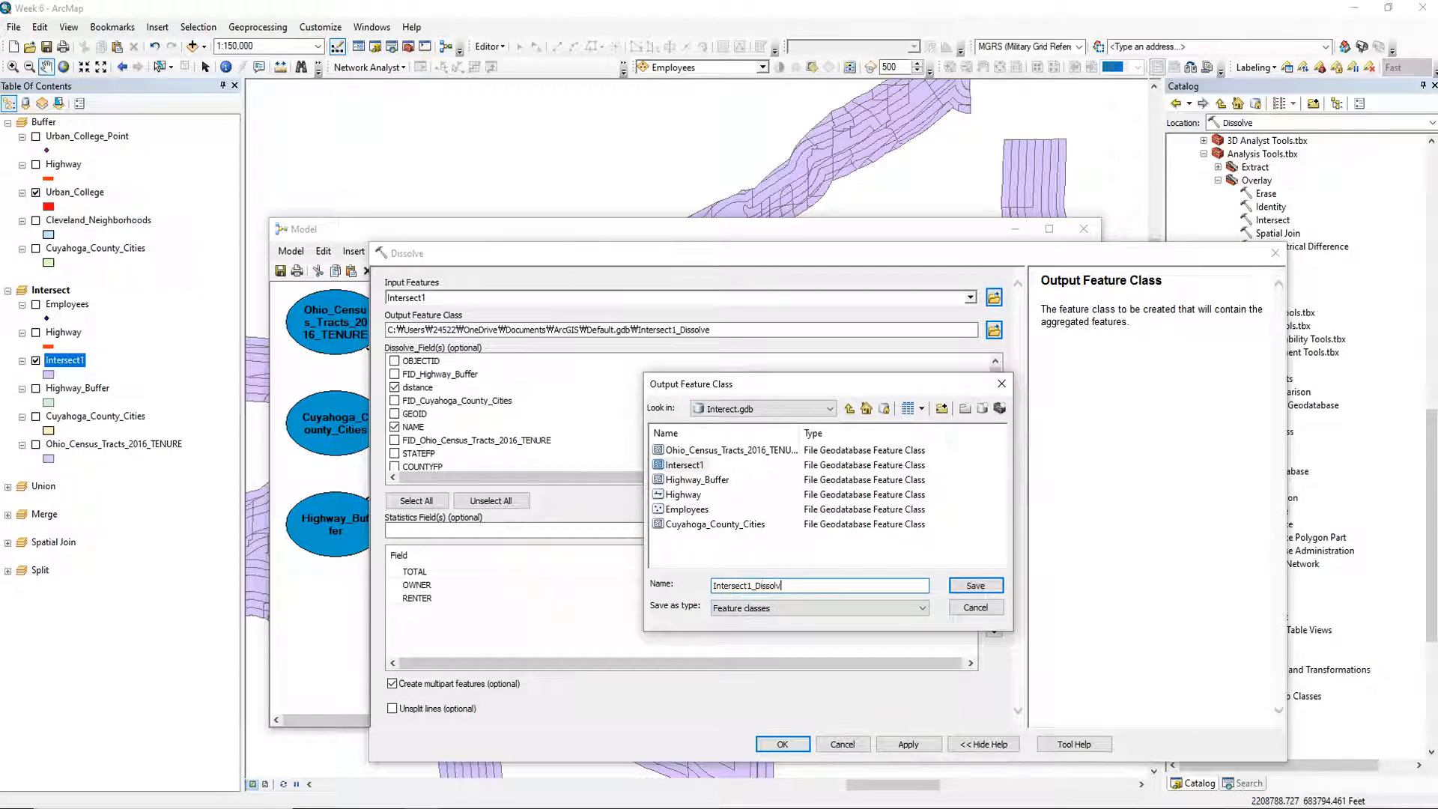
left_click(976, 586)
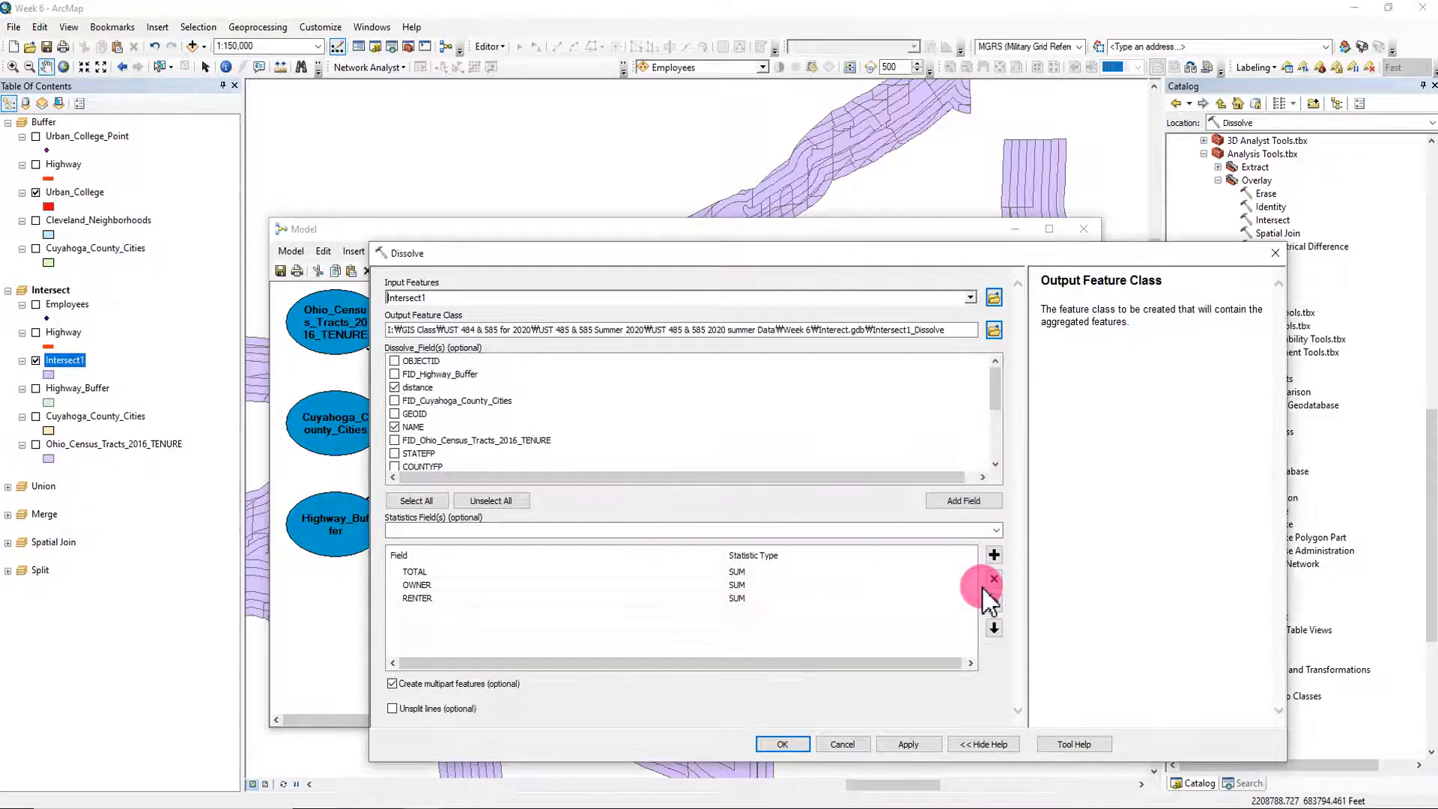
left_click(782, 744)
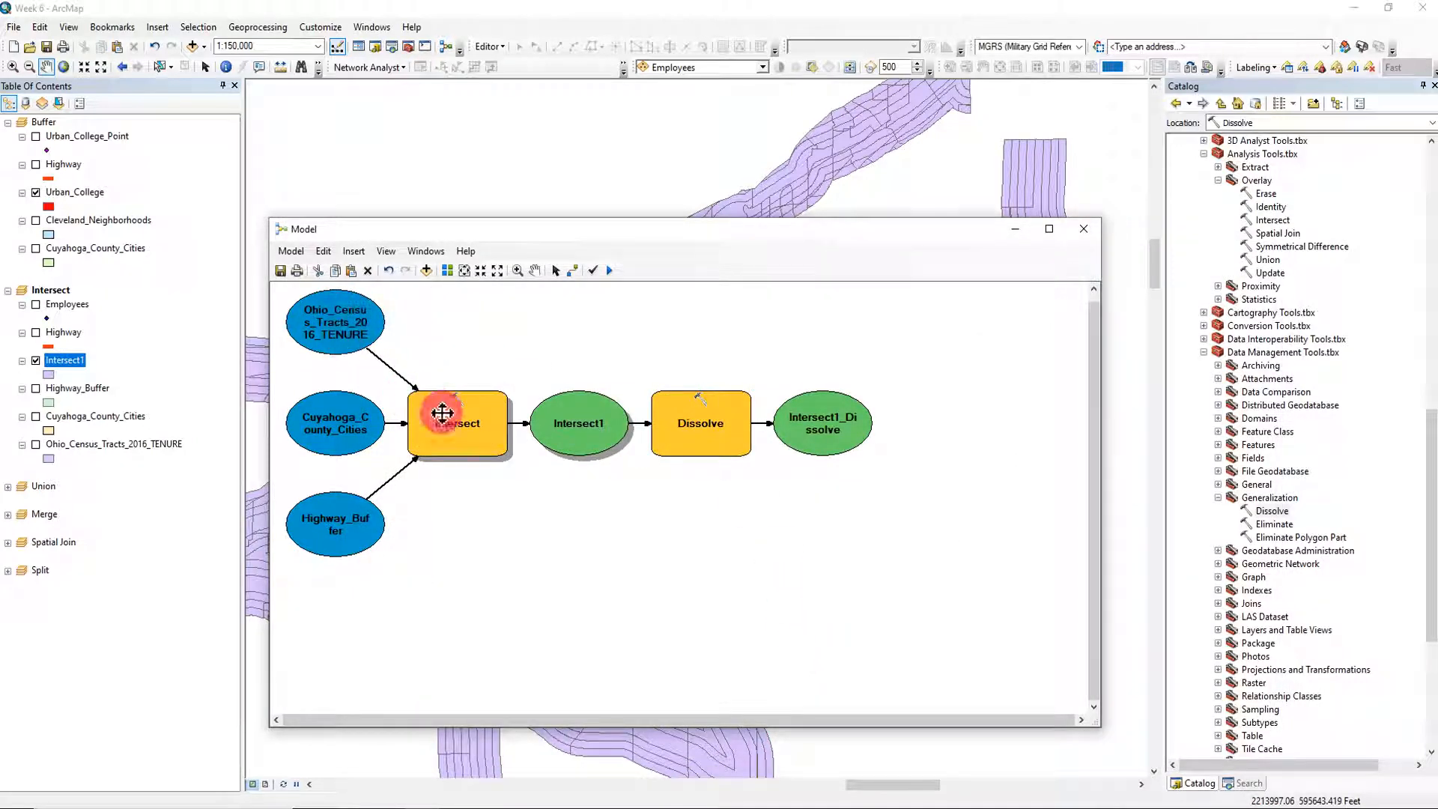
Step: Set the Intersect1_Dissolve output to be added to the display and run the Dissolve tool
right_click(828, 417)
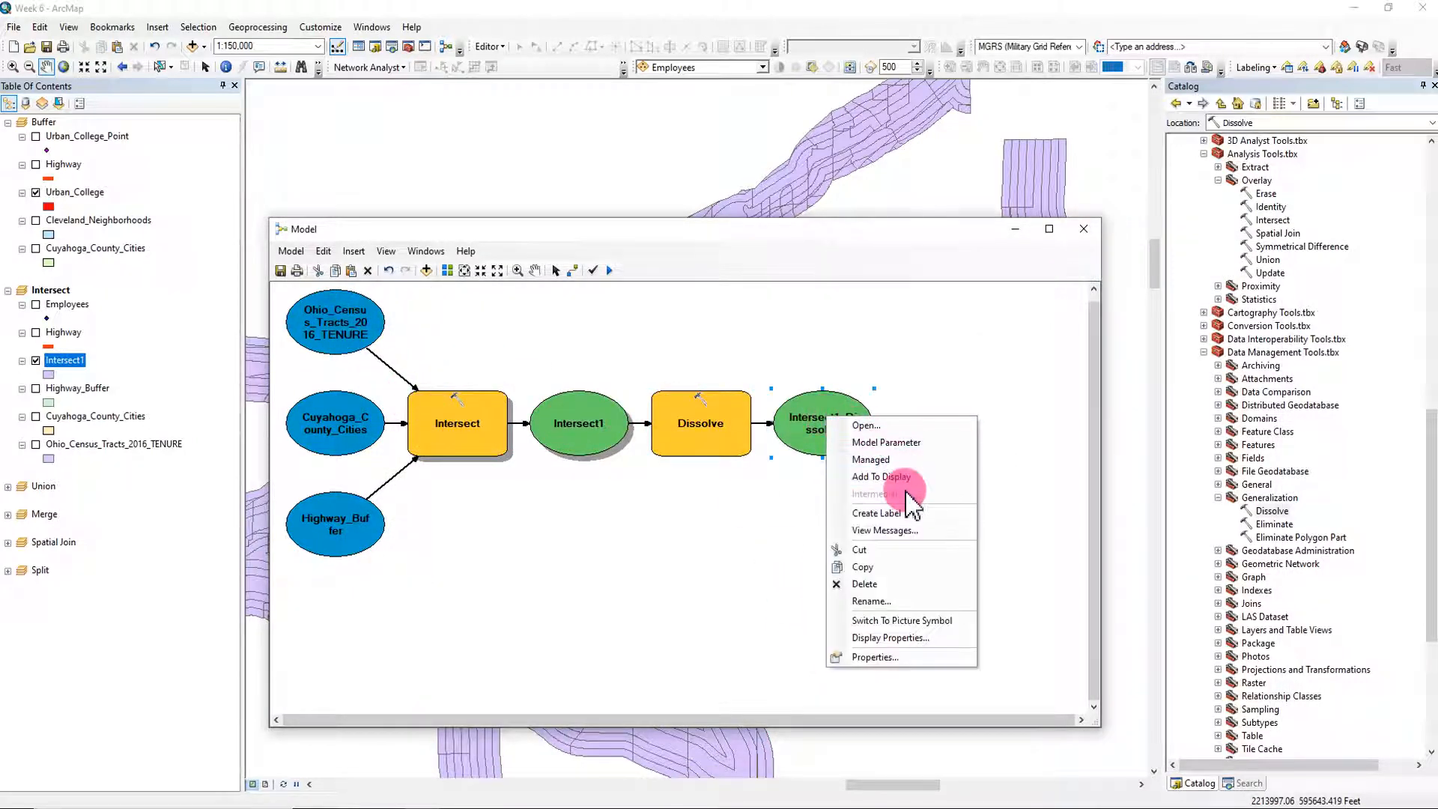
left_click(906, 478)
right_click(721, 439)
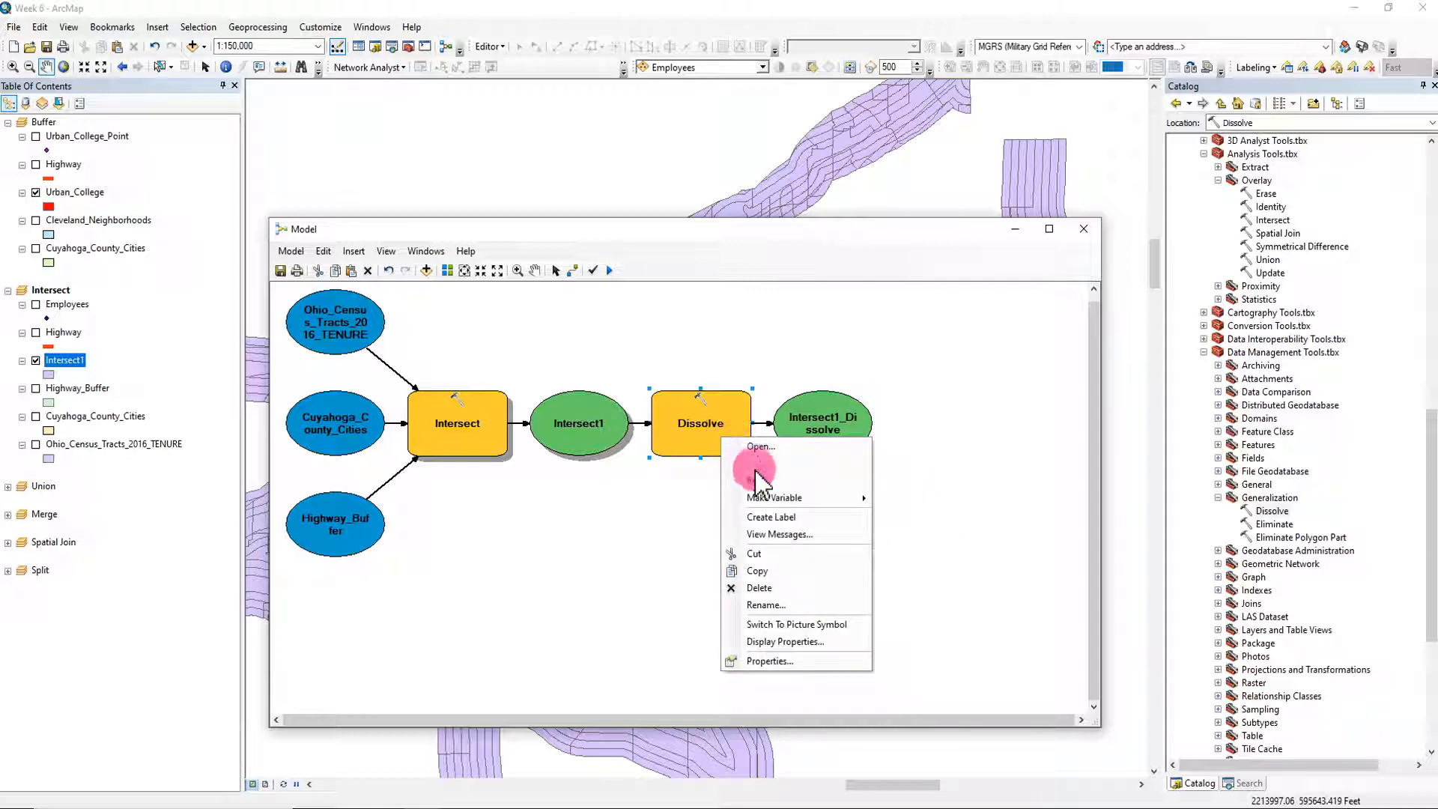
left_click(758, 464)
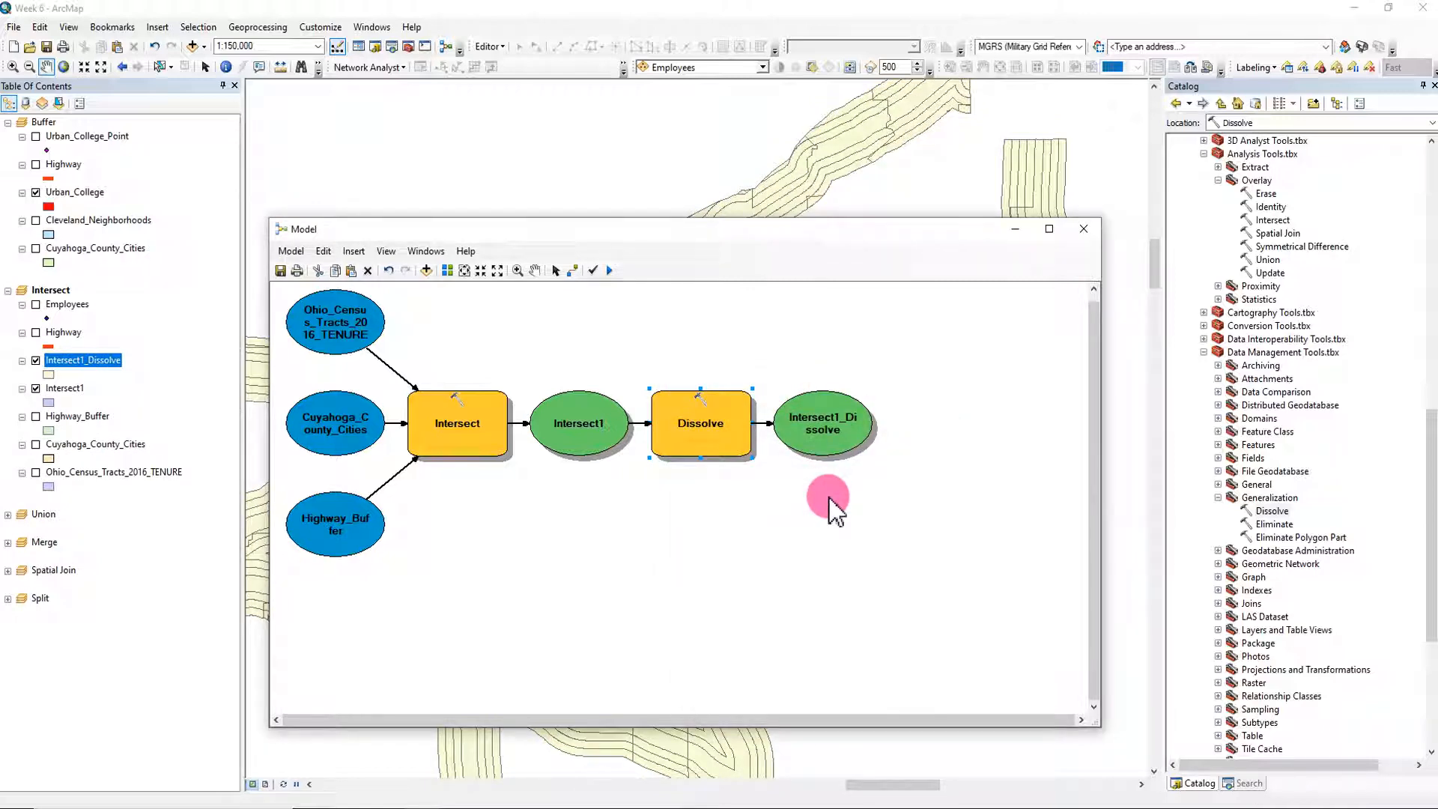
Step: Minimize the model window and compare Intersect1_Dissolve with Intersect1 on the map by toggling the dissolved layer's visibility
left_click(1016, 228)
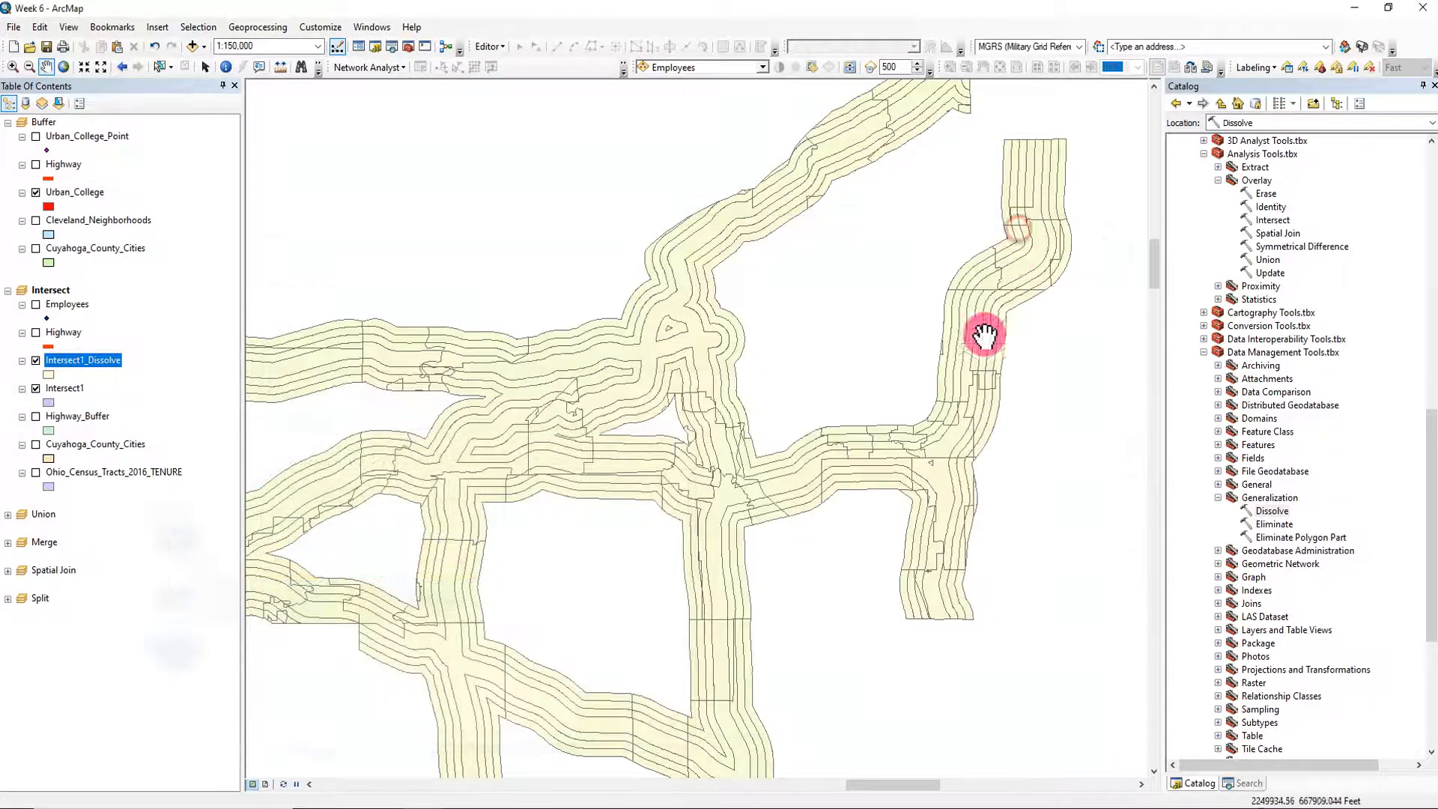
left_click_drag(604, 469, 729, 454)
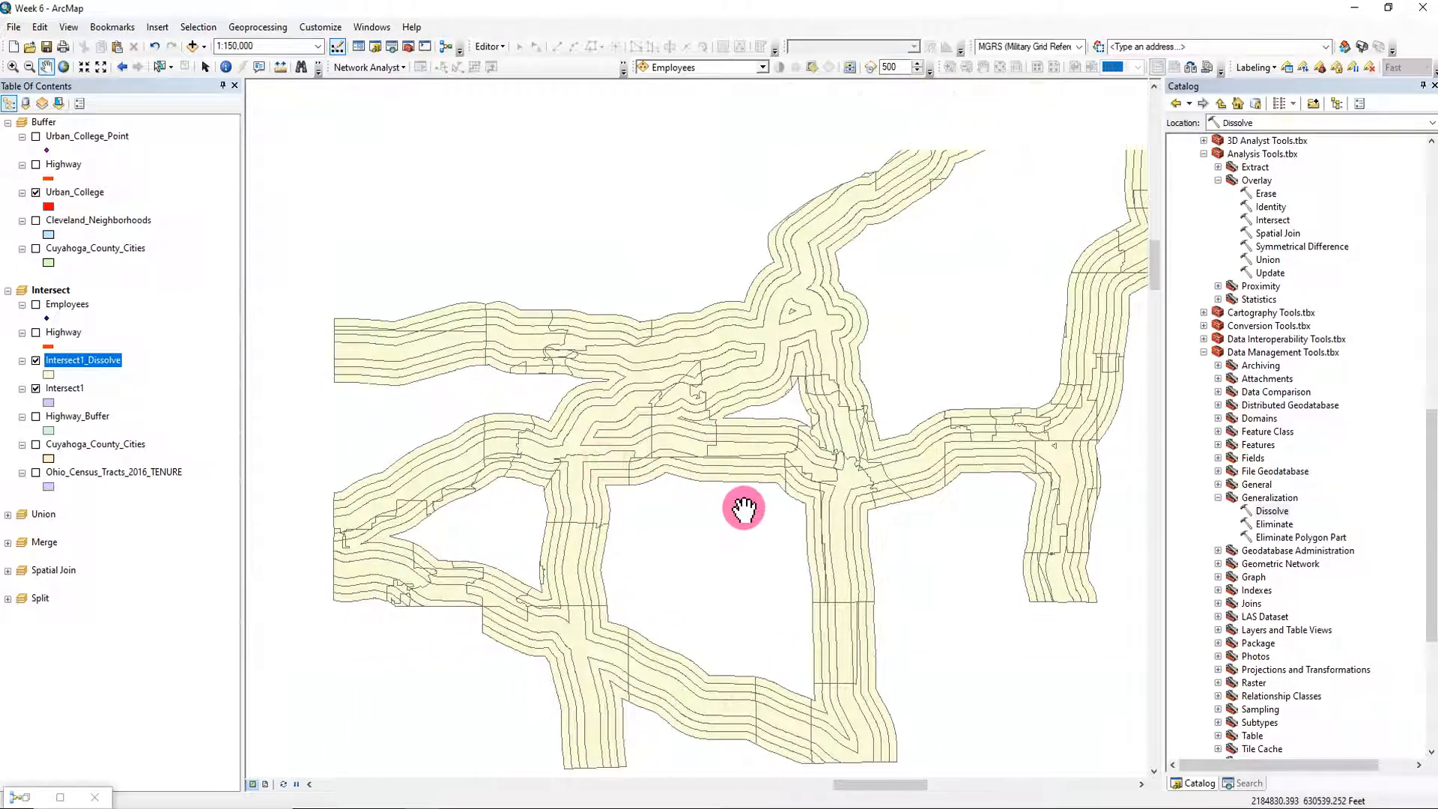
scroll(743, 509, "down", 1)
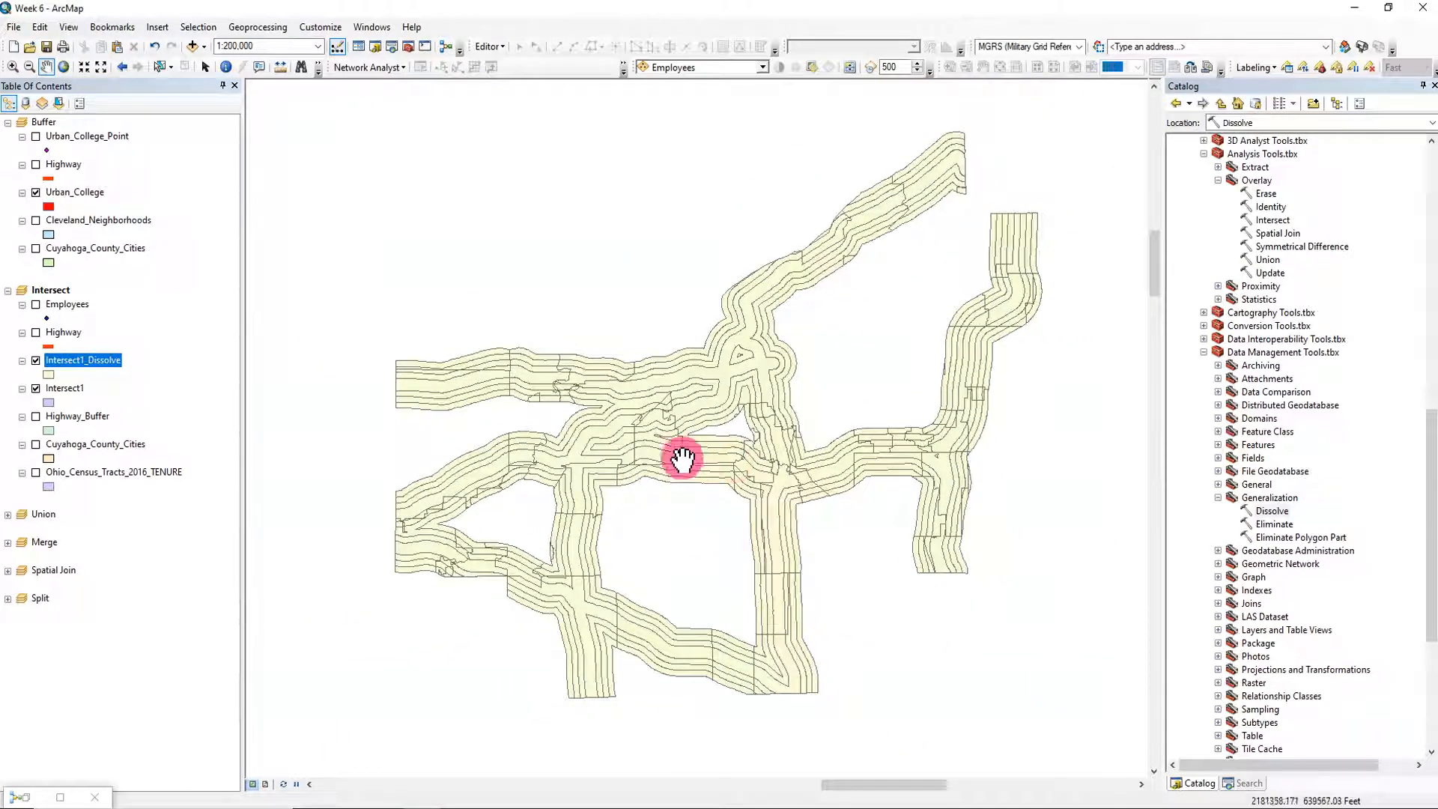
left_click(36, 360)
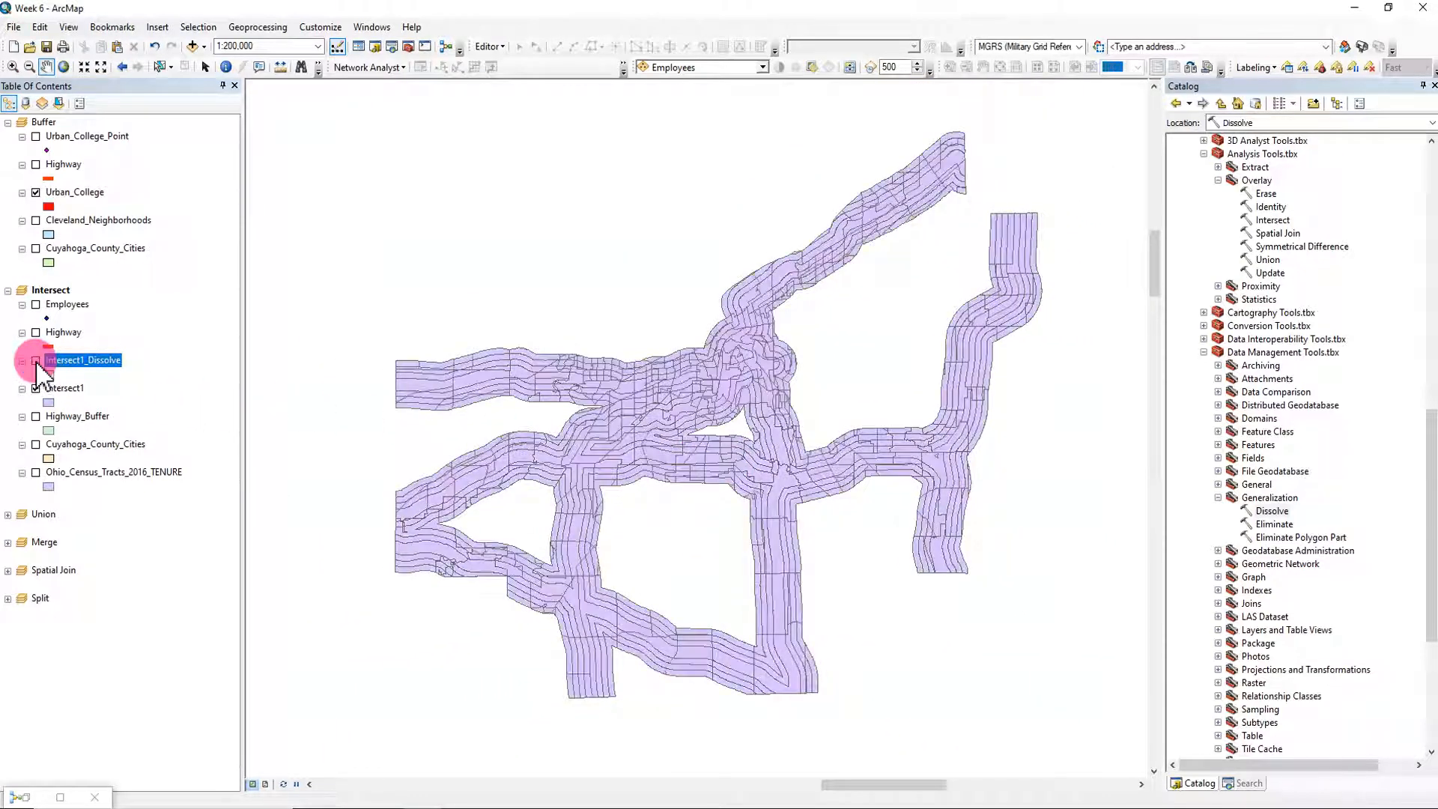
left_click(36, 361)
left_click(36, 361)
left_click(36, 361)
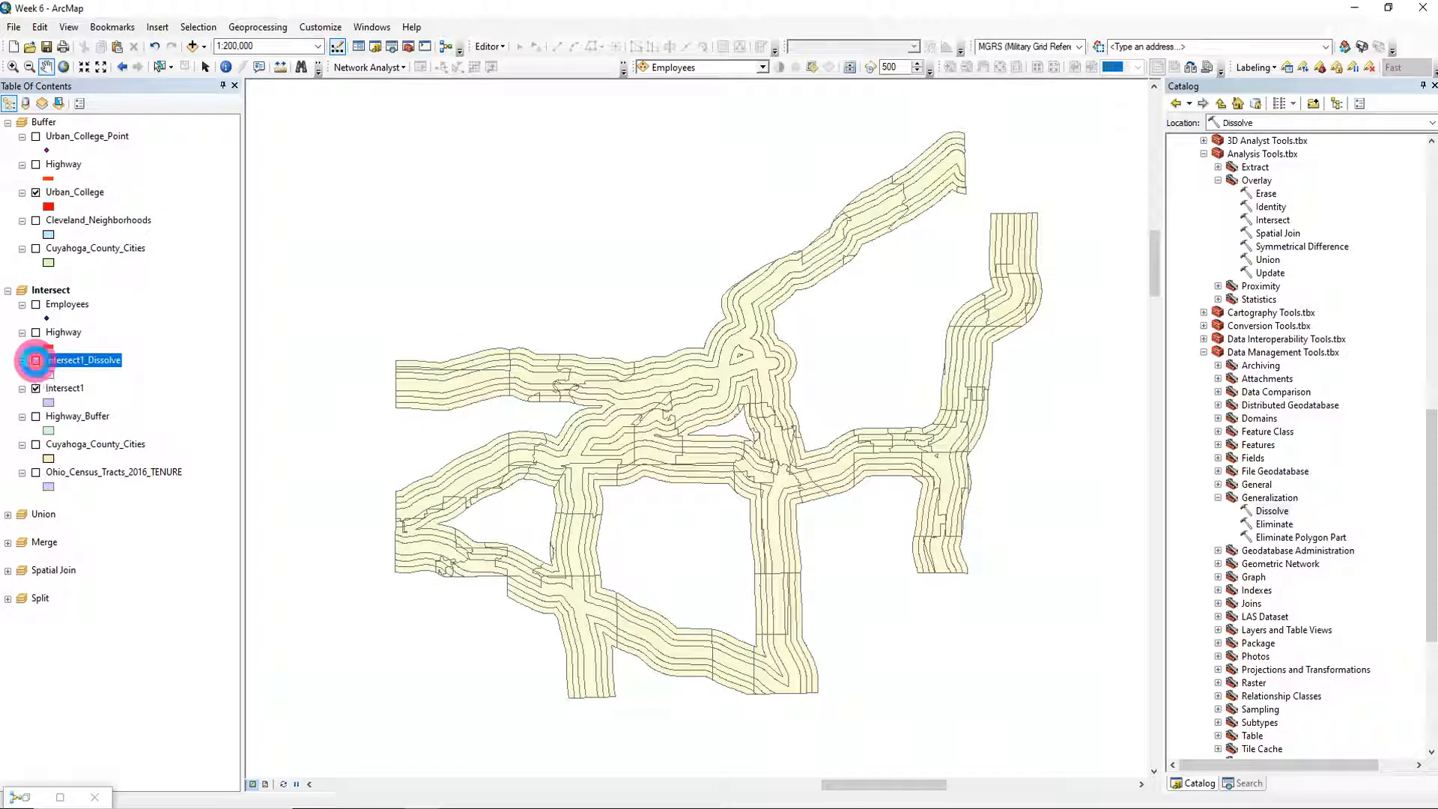
left_click(36, 360)
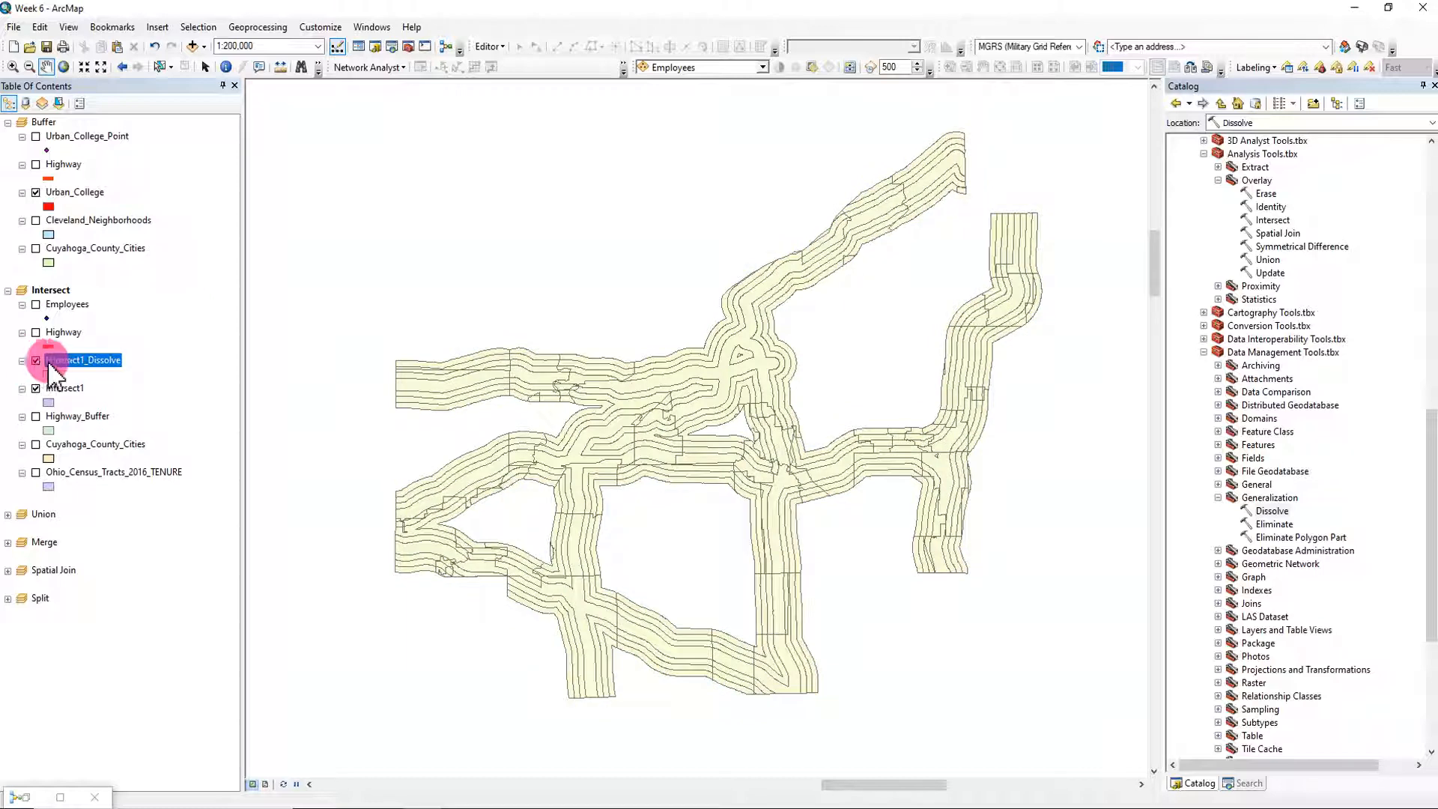
Step: Open the Intersect1_Dissolve attribute table and sort its records by NAME in ascending order
right_click(87, 361)
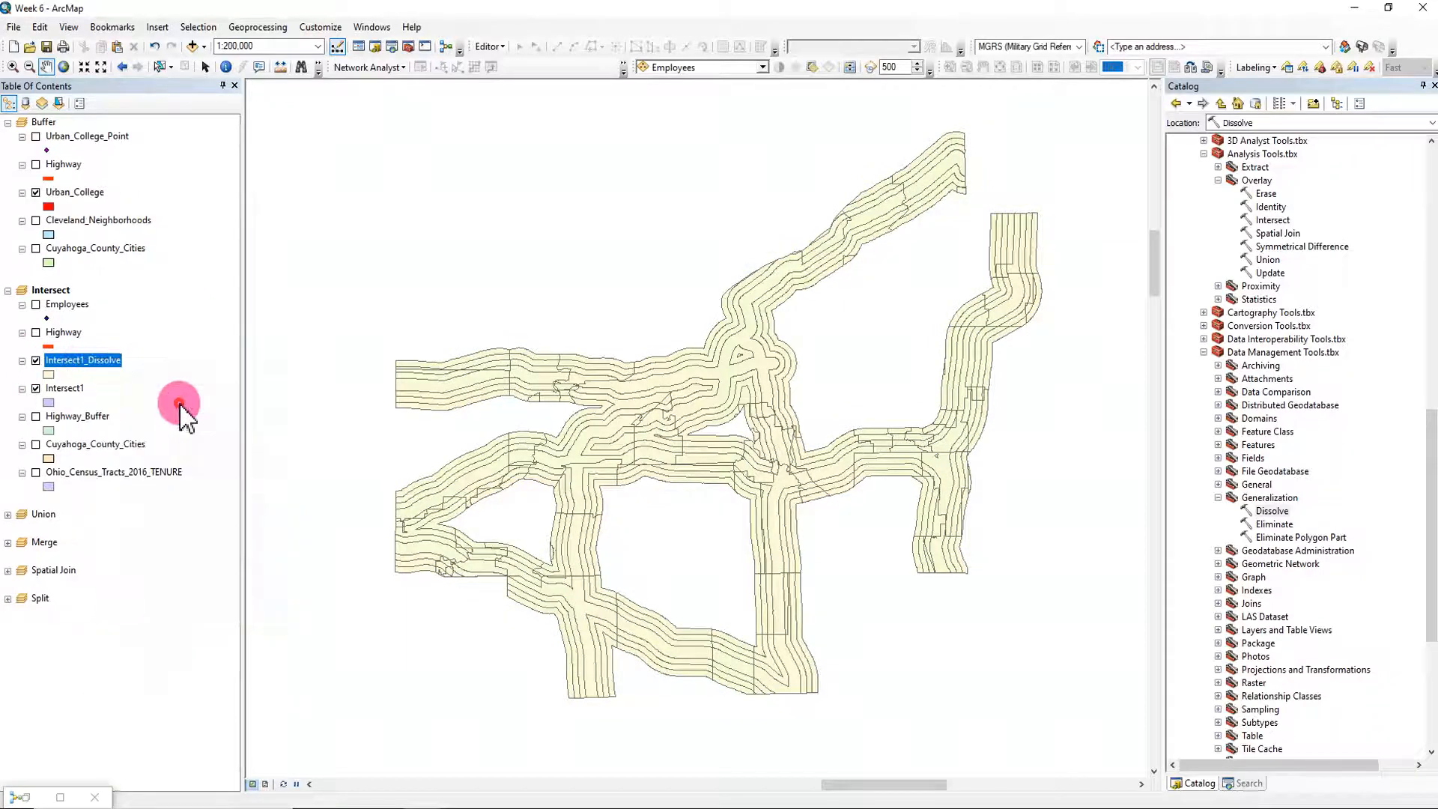
left_click(183, 408)
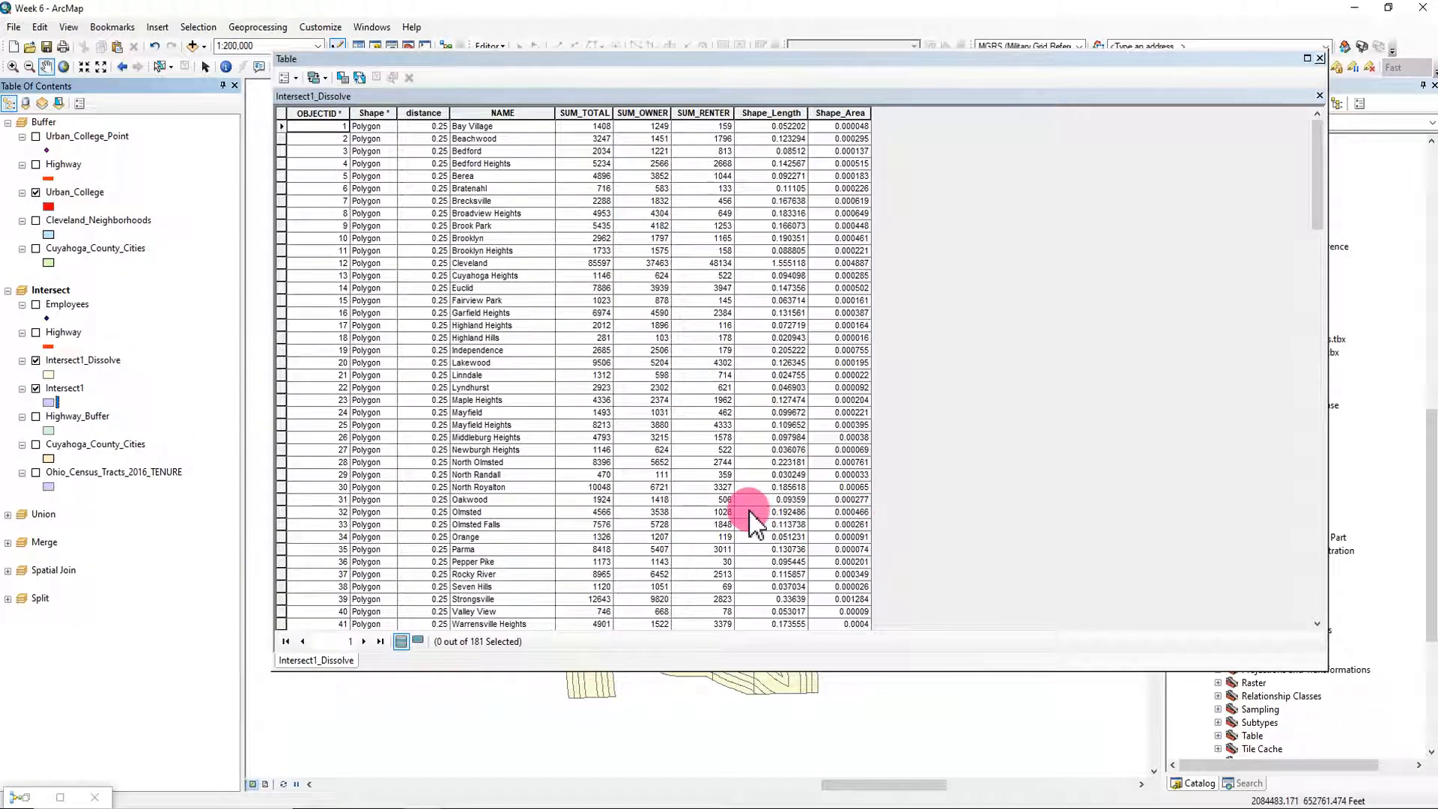
left_click(438, 114)
left_click(468, 113)
right_click(469, 113)
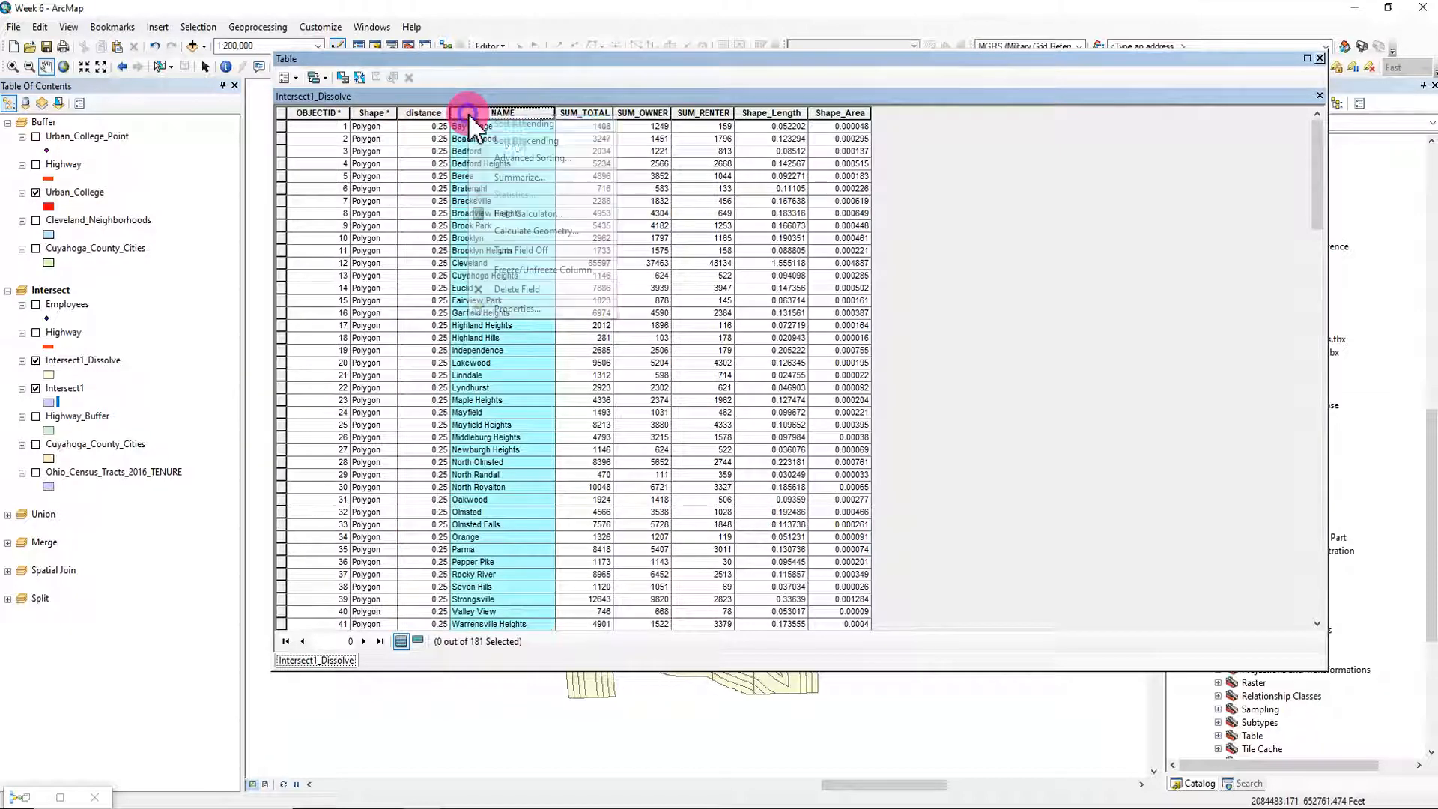
left_click(558, 124)
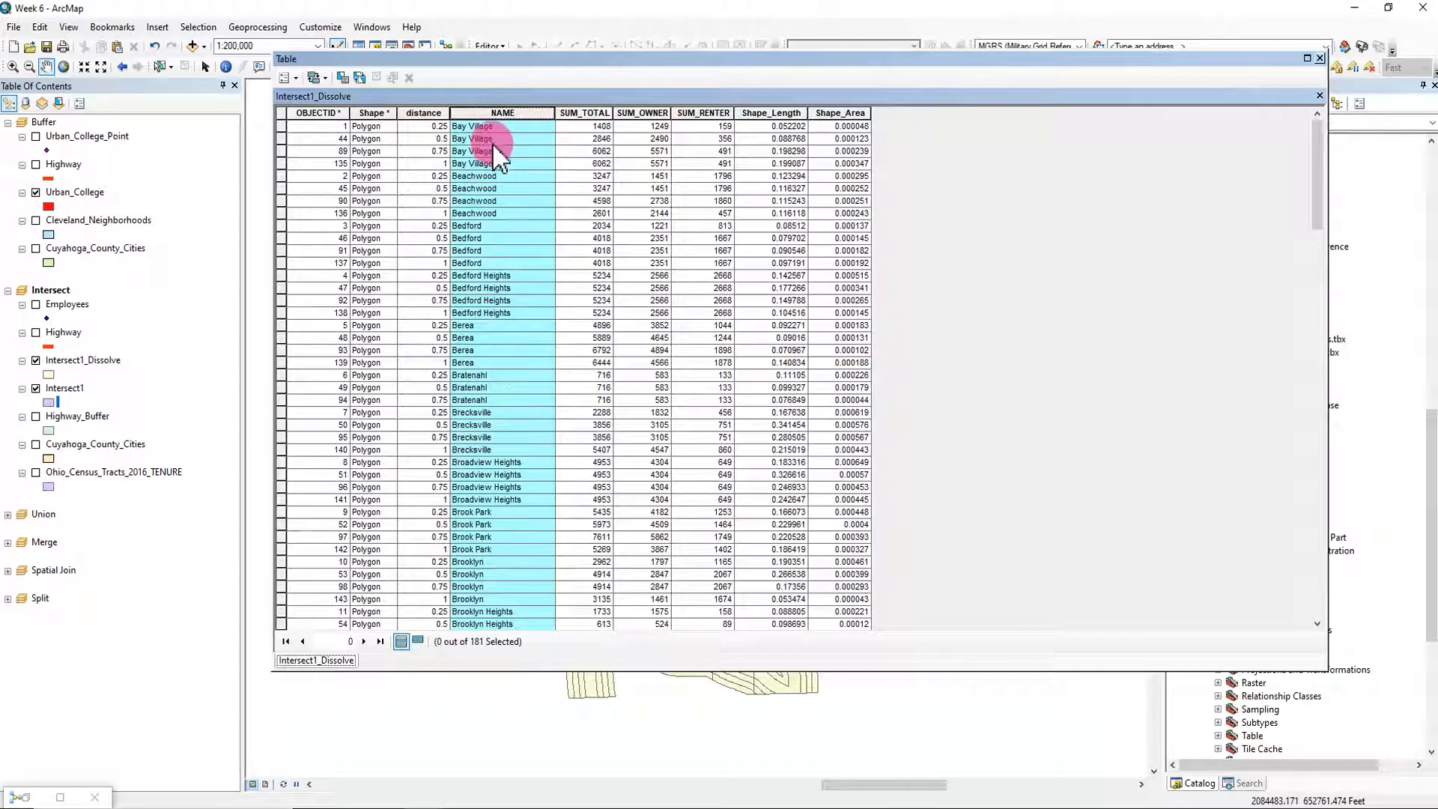
Step: Open the Highway_Buffer attribute table, check its distance values, and close the table window
right_click(69, 363)
left_click(130, 408)
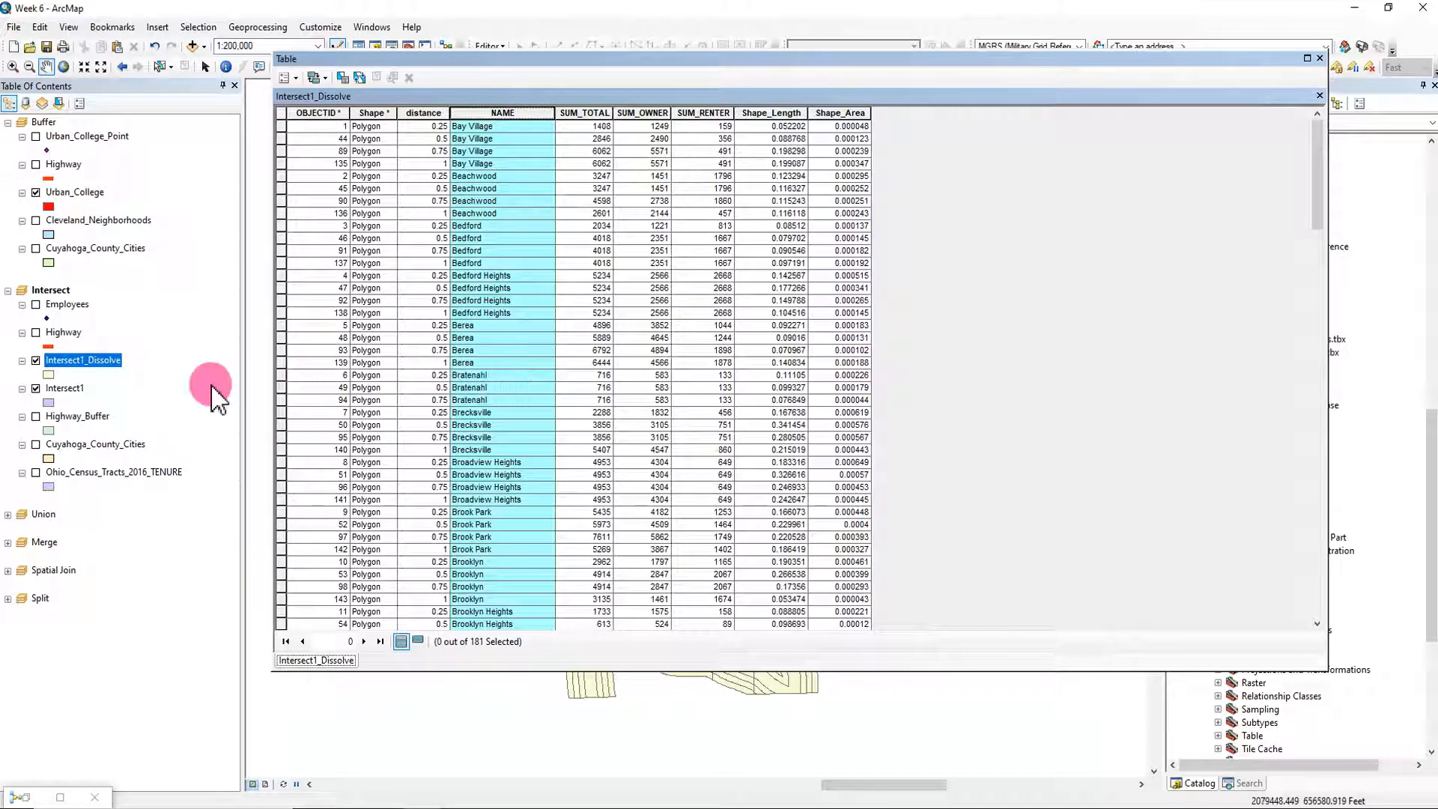
right_click(67, 332)
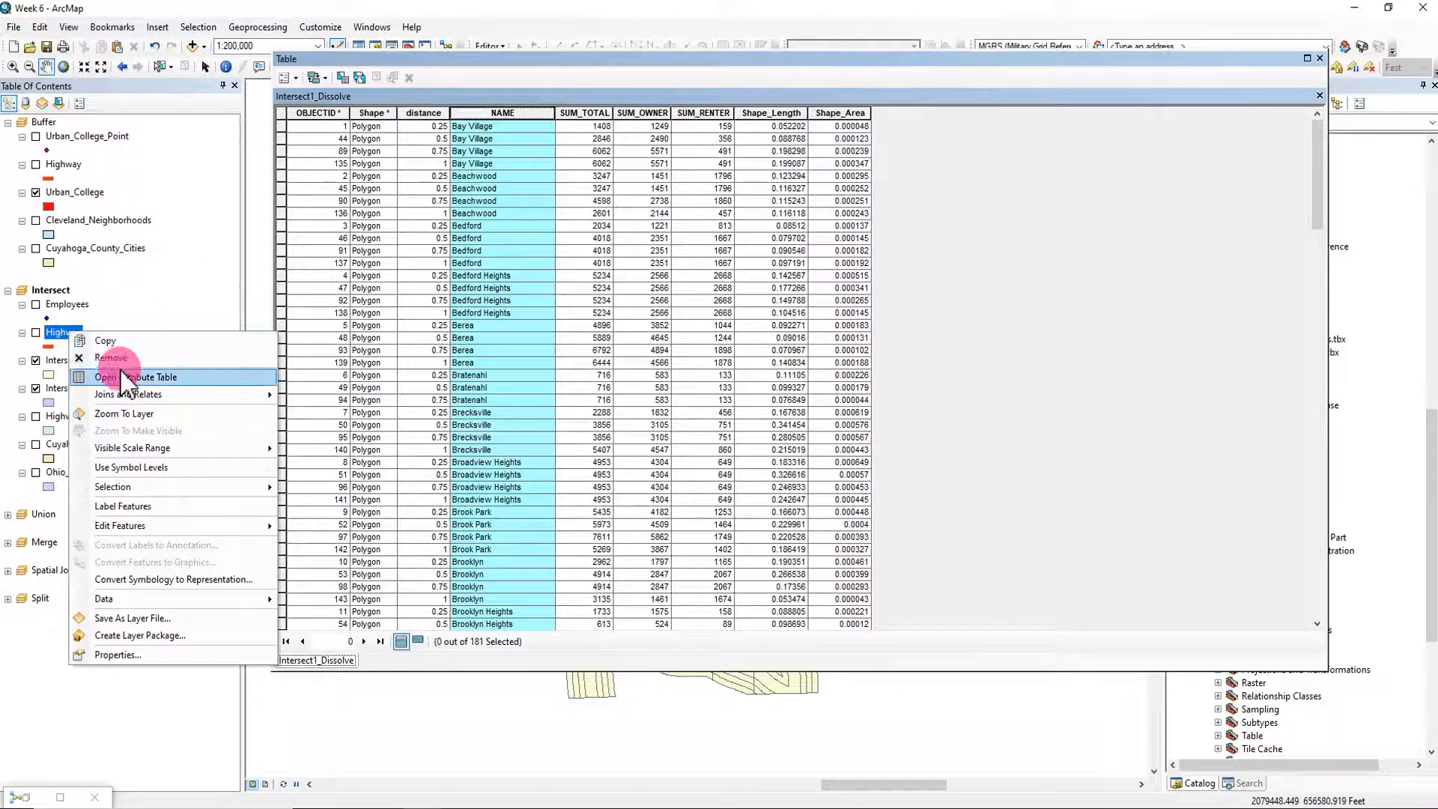
left_click(50, 418)
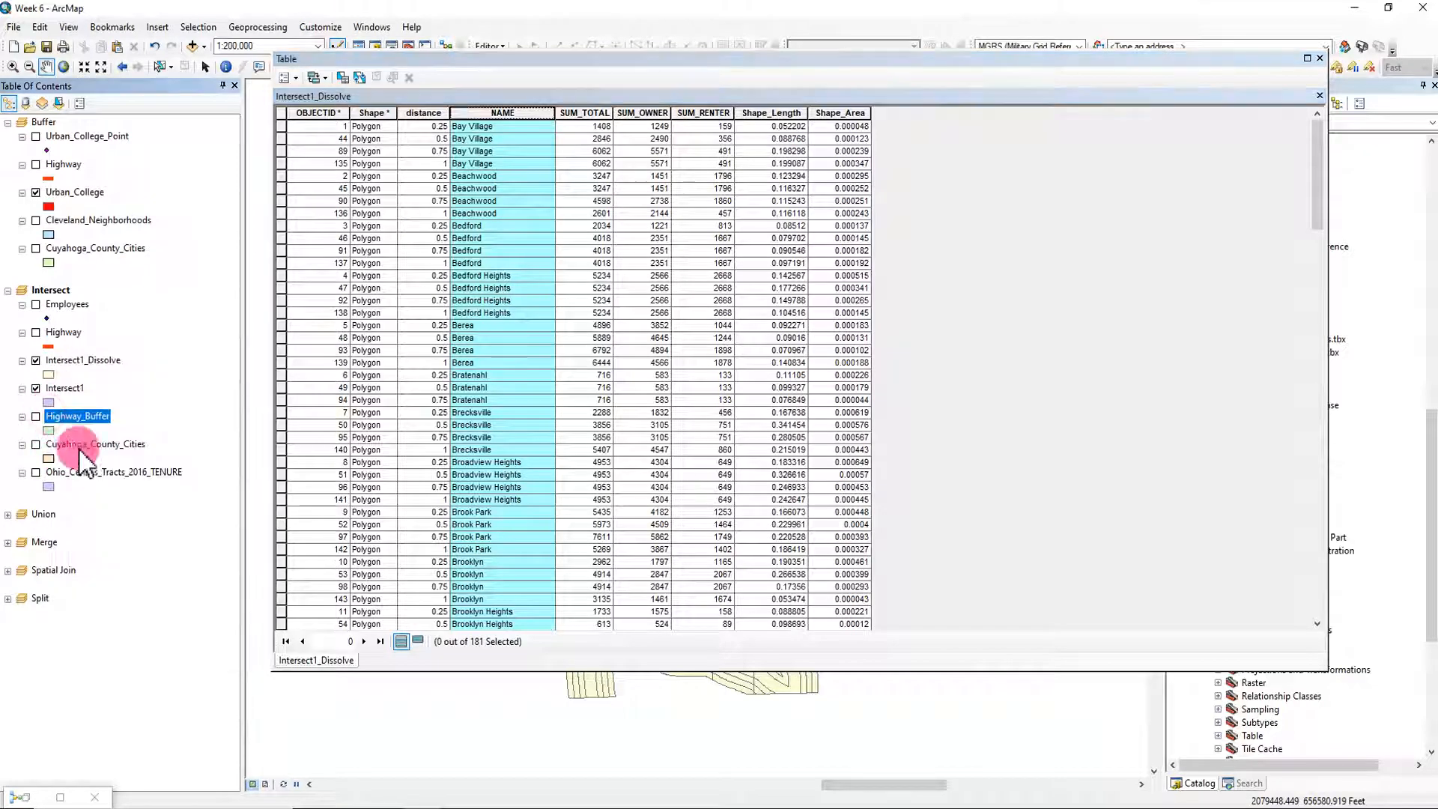
right_click(51, 420)
left_click(129, 467)
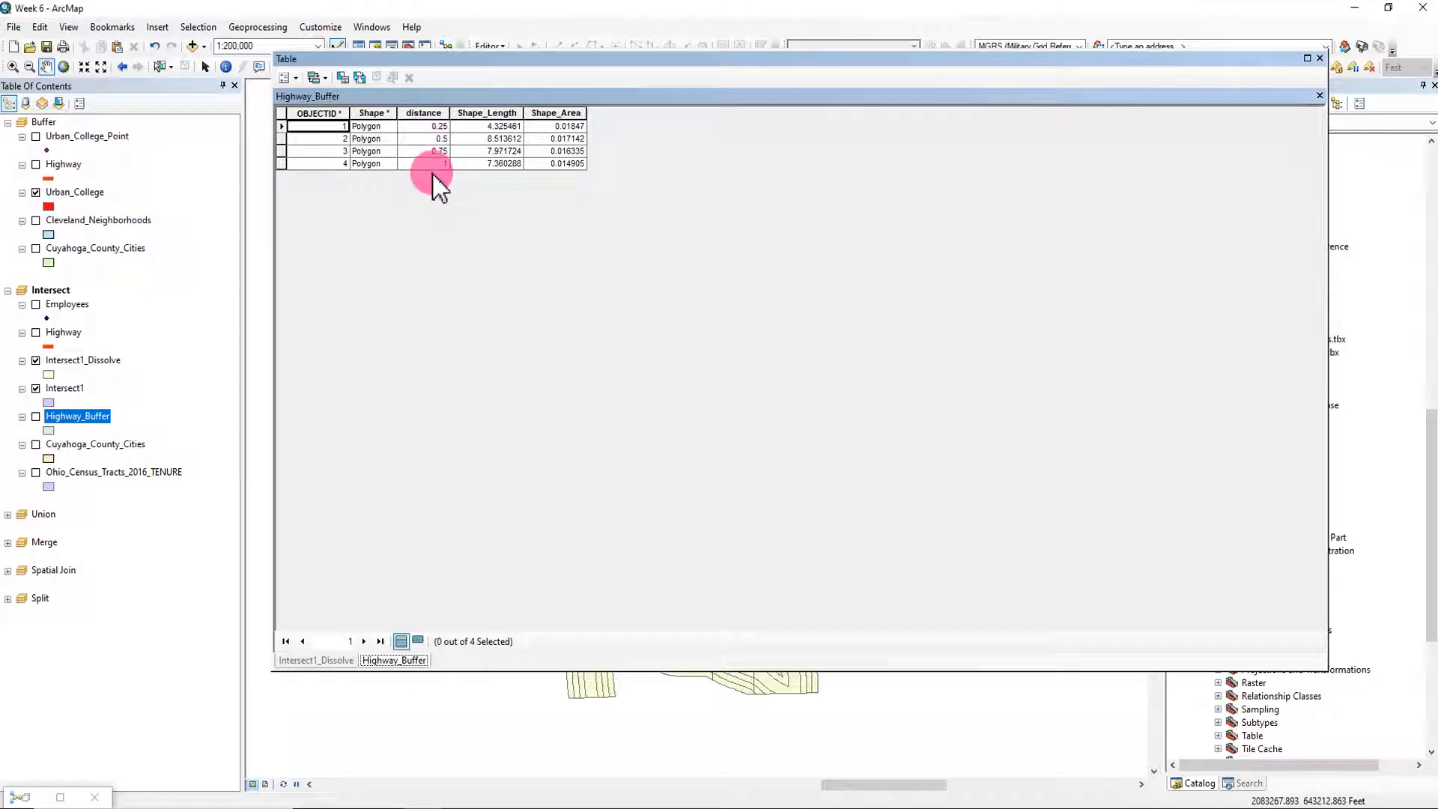
left_click(1320, 57)
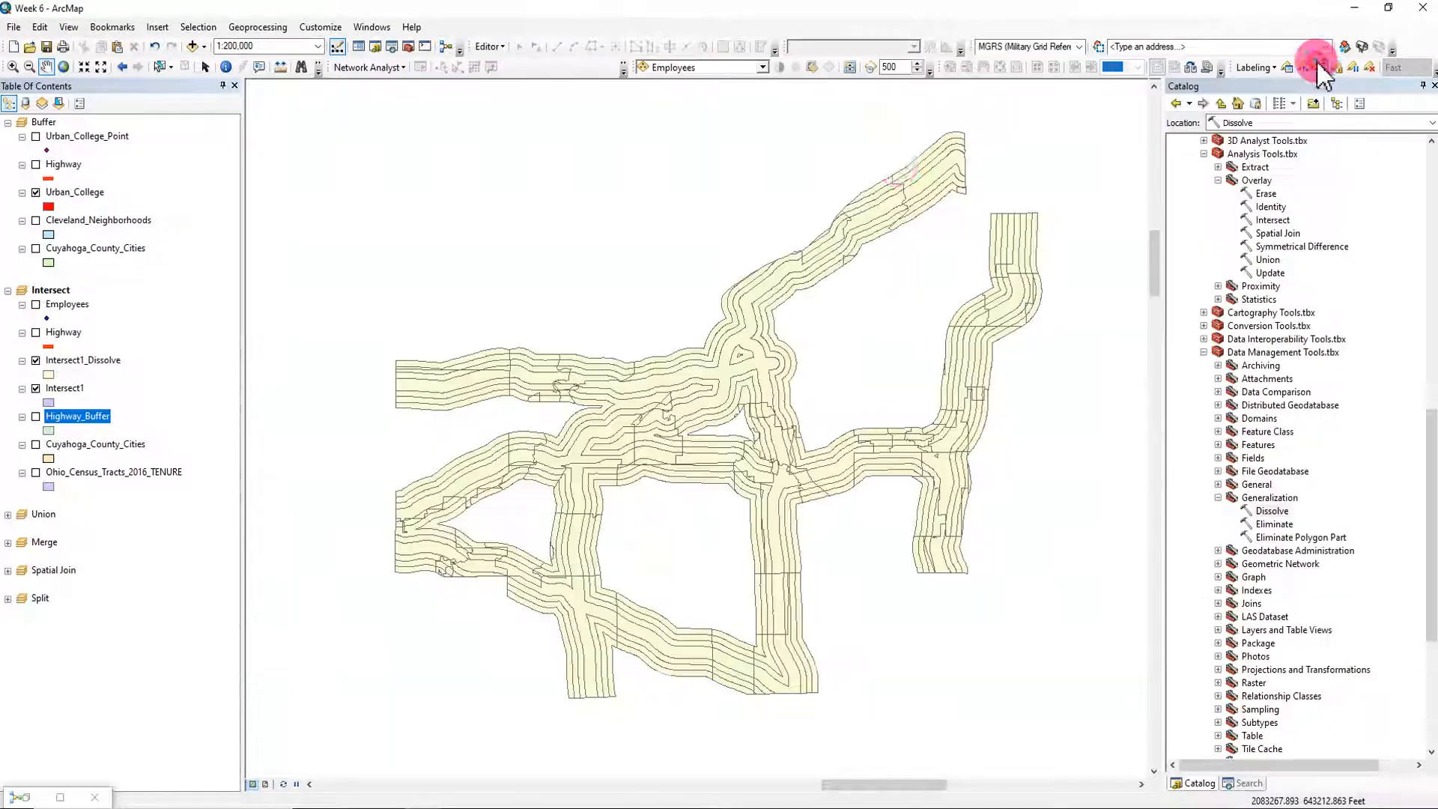
Step: Open the Intersect1_Dissolve attribute table and highlight the Bedford Heights and Bedford records to examine their distance bands
left_click(83, 370)
right_click(83, 370)
left_click(128, 405)
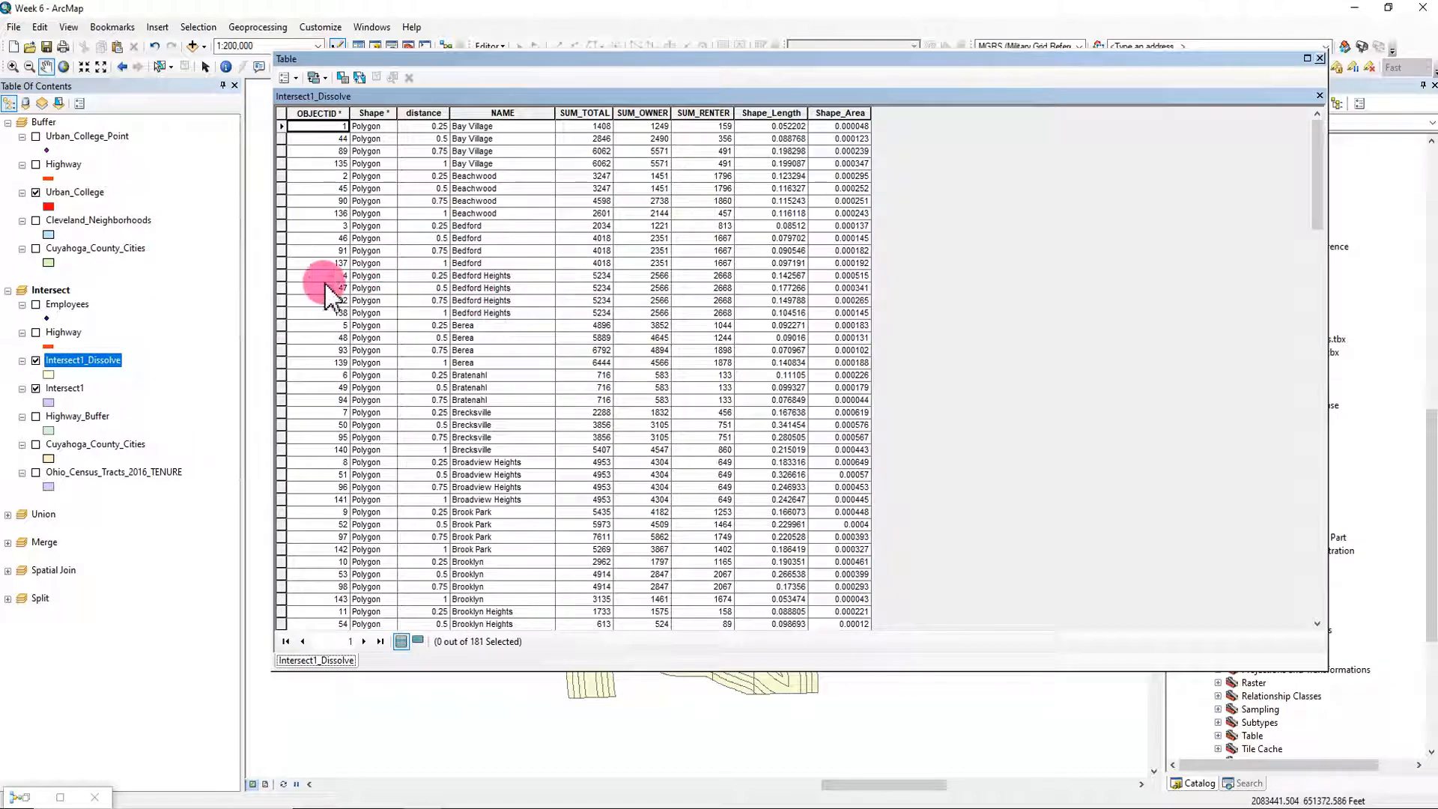
left_click_drag(284, 277, 282, 308)
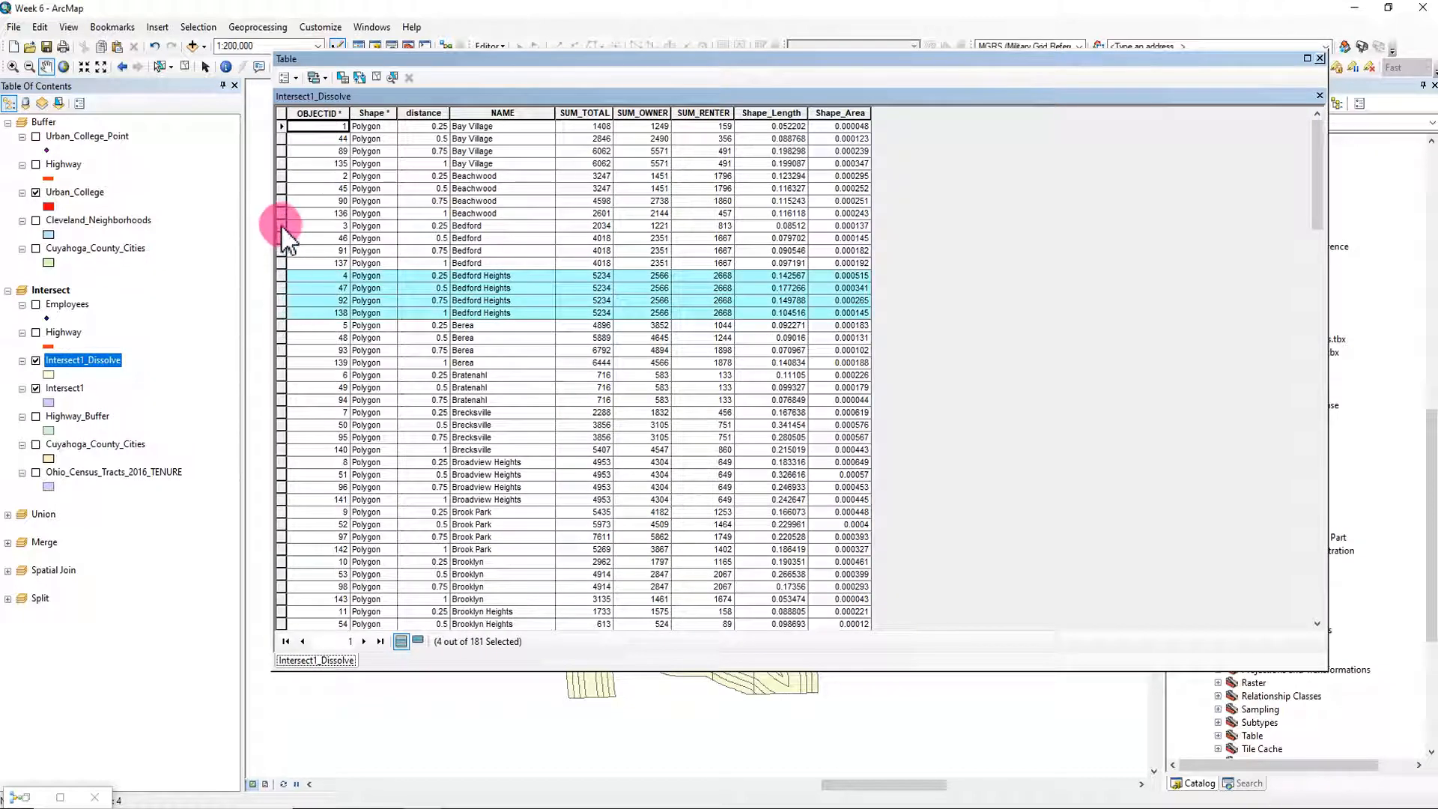
left_click_drag(280, 230, 278, 262)
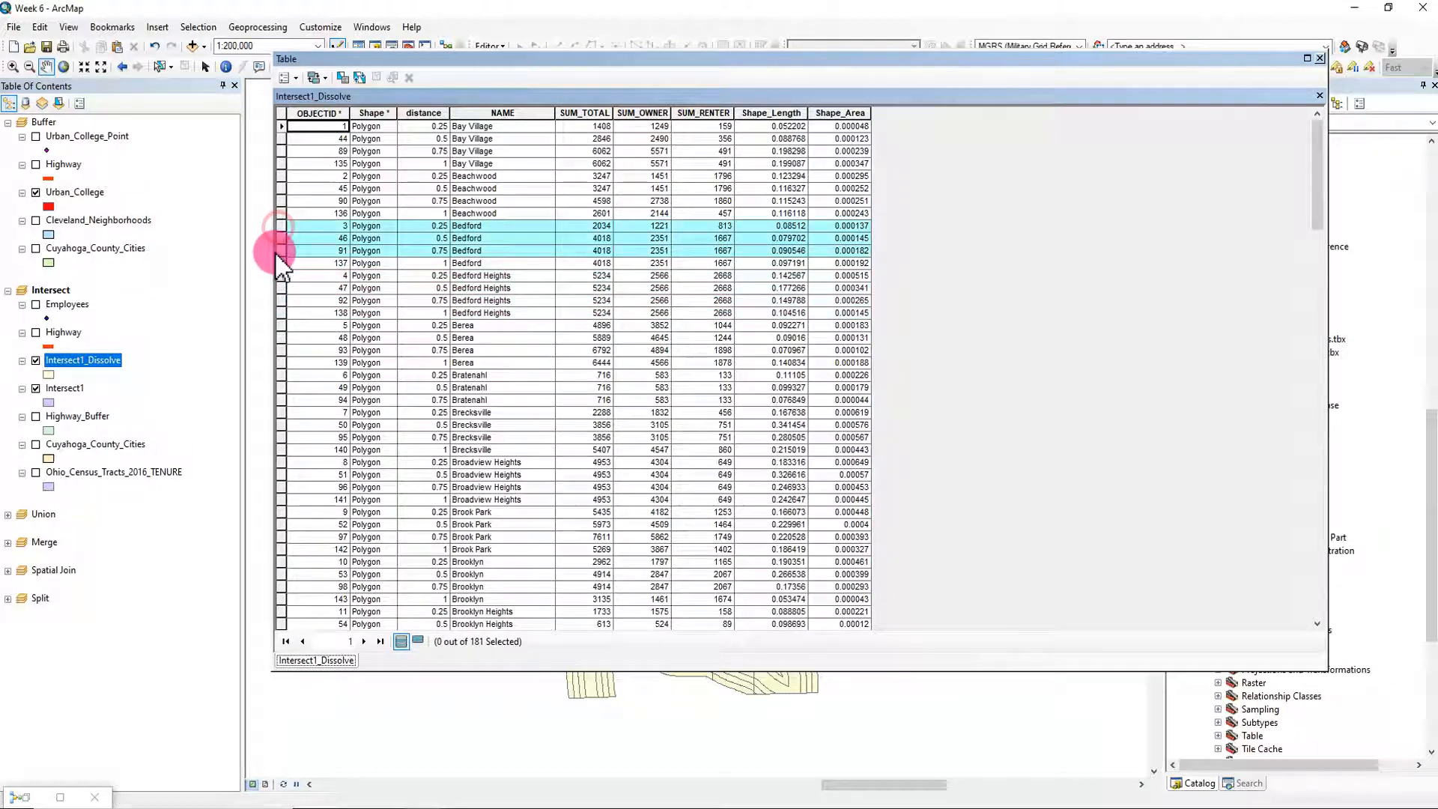
left_click(278, 188)
Step: Review the dissolved records for all cities in the Intersect1_Dissolve table and clear the record selection
scroll(498, 379, "down", 20)
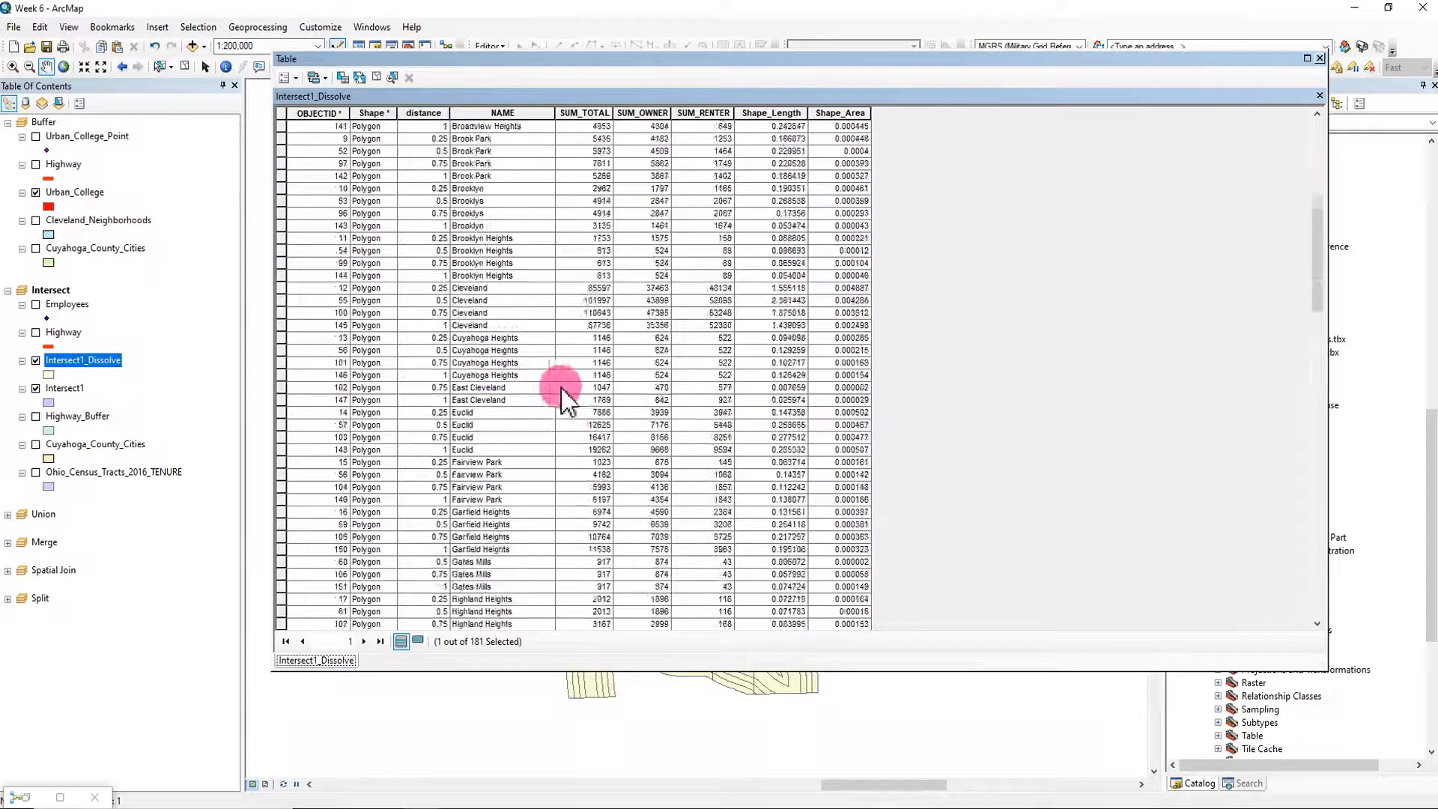
scroll(576, 408, "down", 20)
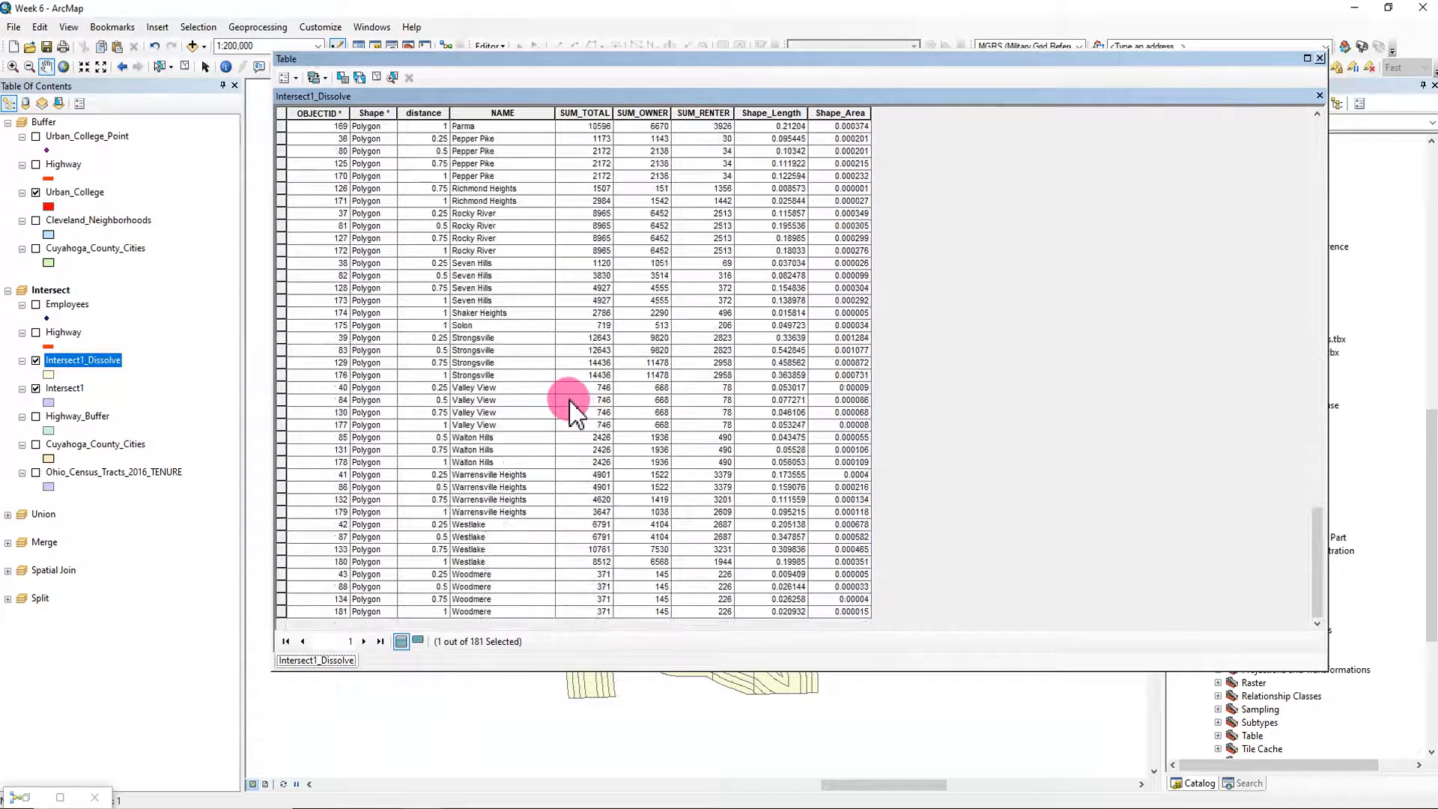
scroll(610, 487, "up", 5)
scroll(603, 504, "down", 5)
scroll(642, 567, "up", 12)
scroll(642, 567, "up", 20)
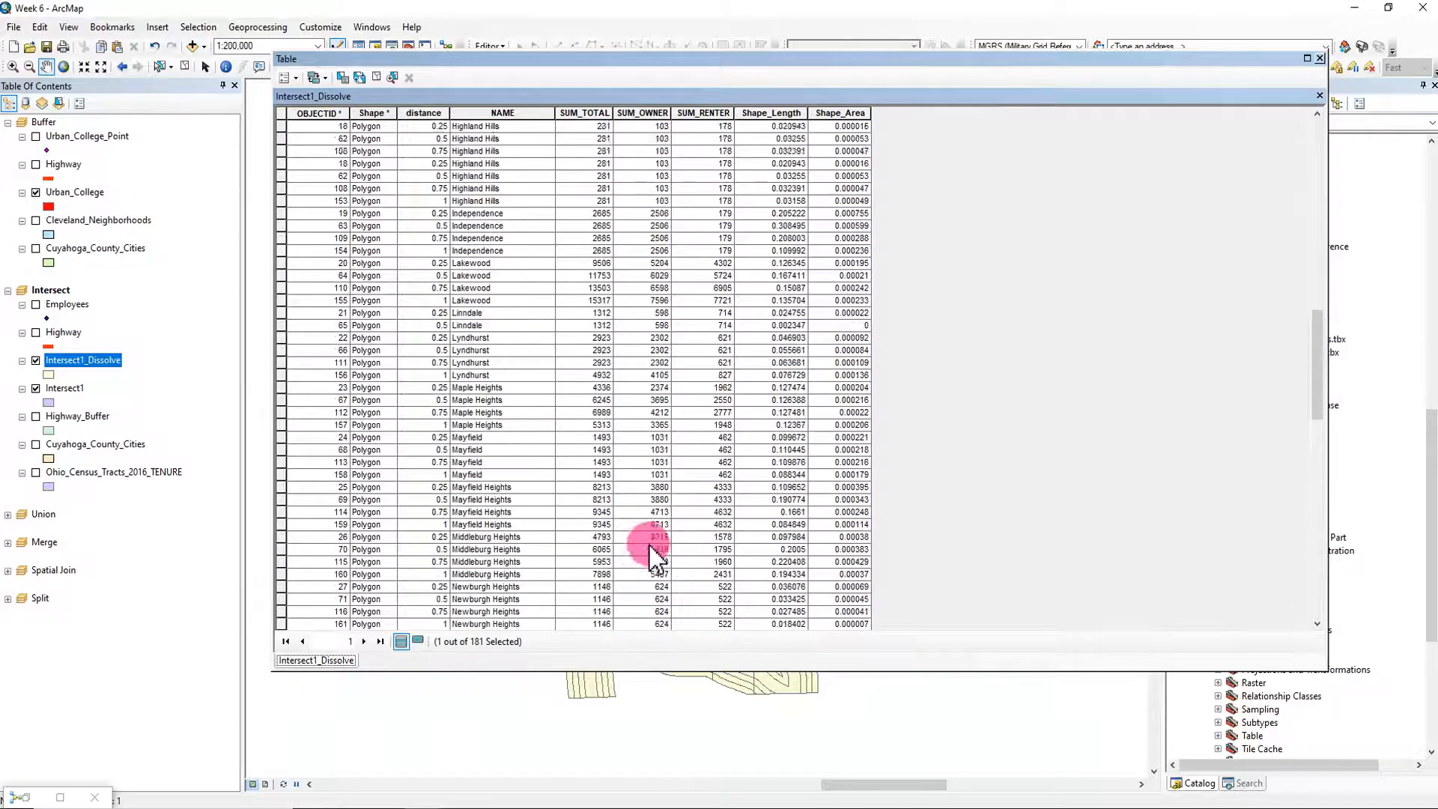
scroll(667, 423, "up", 12)
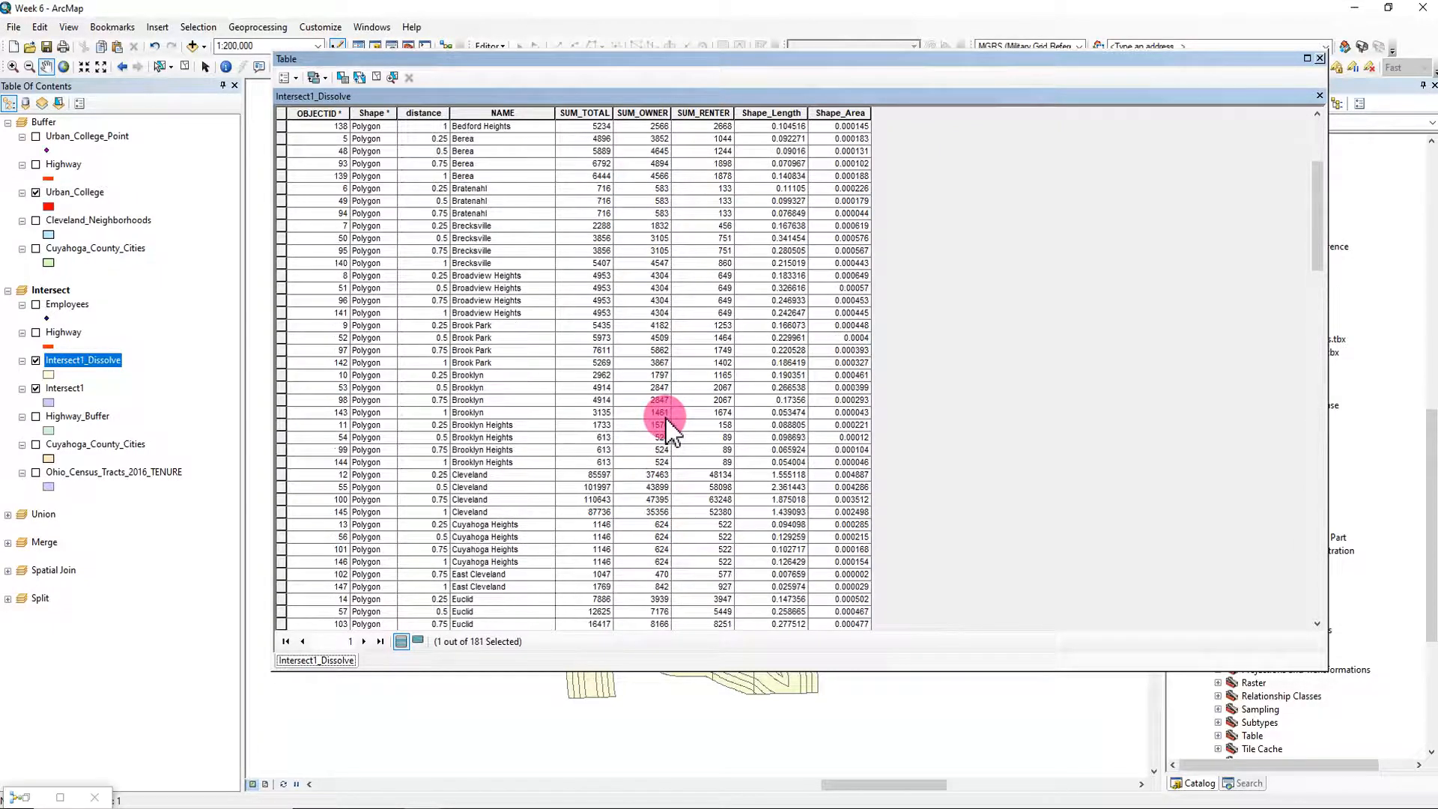
left_click(377, 78)
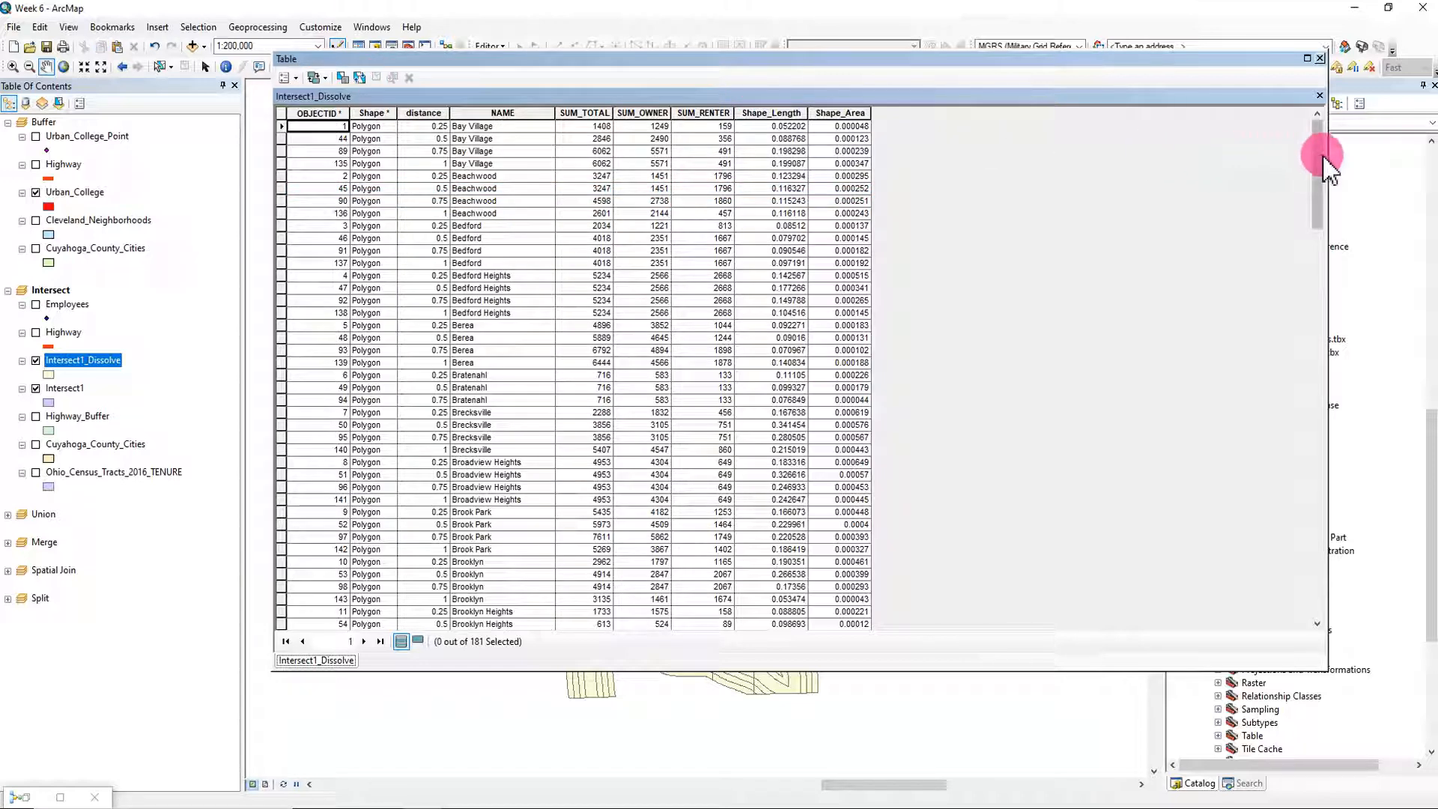
Step: Move the attribute table aside, bring up the model to check its Intersect and Dissolve chain, and return to the table
left_click_drag(1327, 160, 995, 150)
left_click_drag(823, 61, 1213, 149)
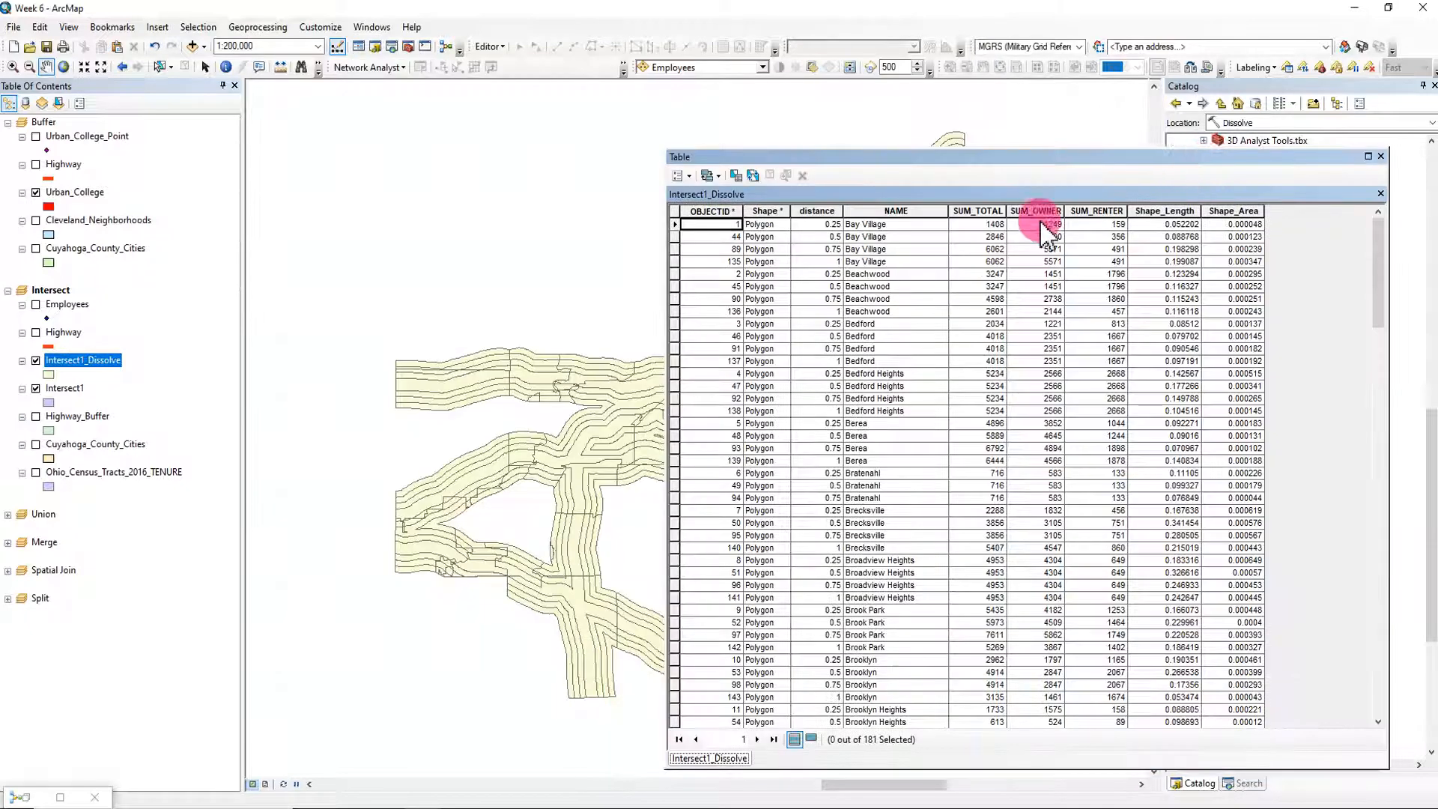
left_click(18, 796)
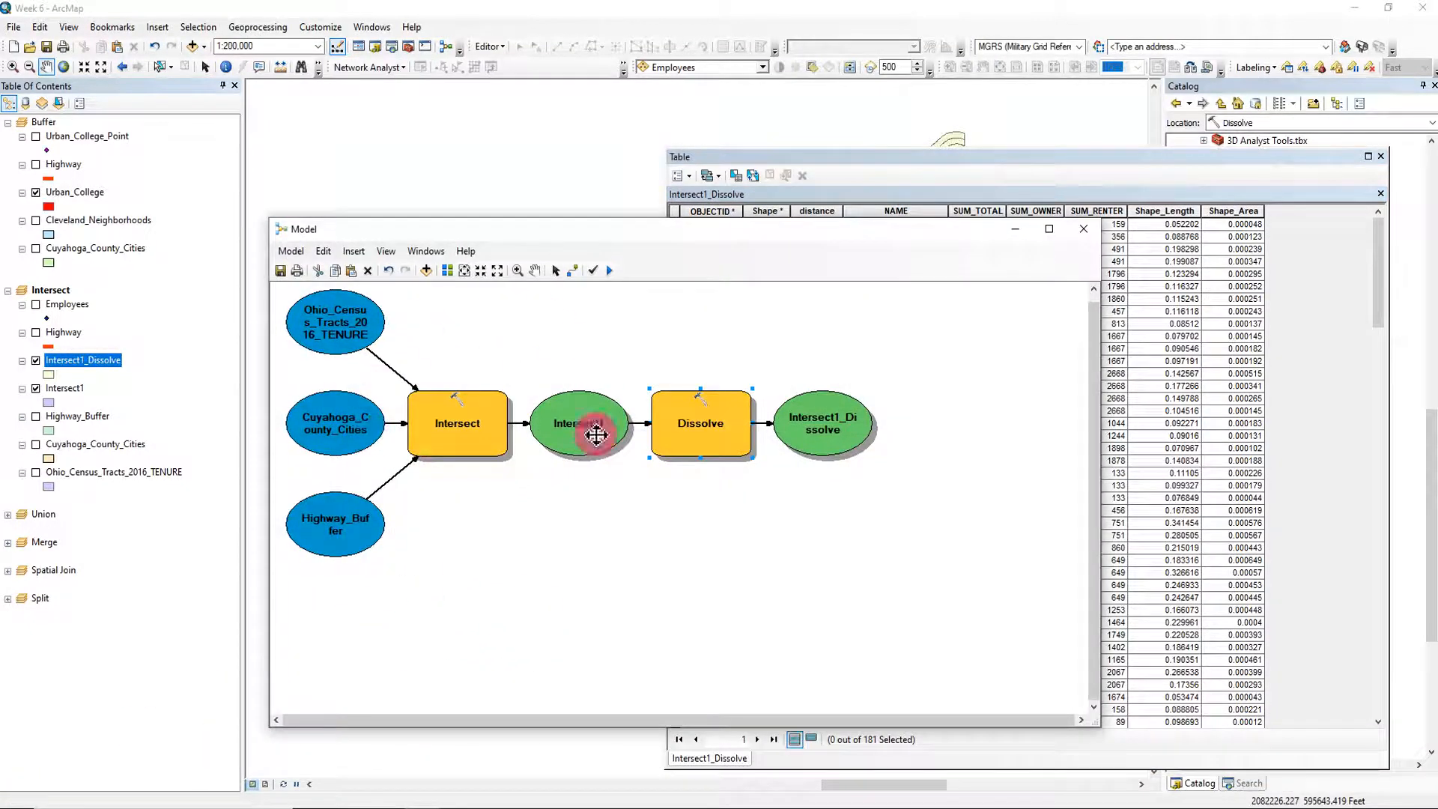
left_click_drag(719, 233, 610, 299)
left_click(906, 294)
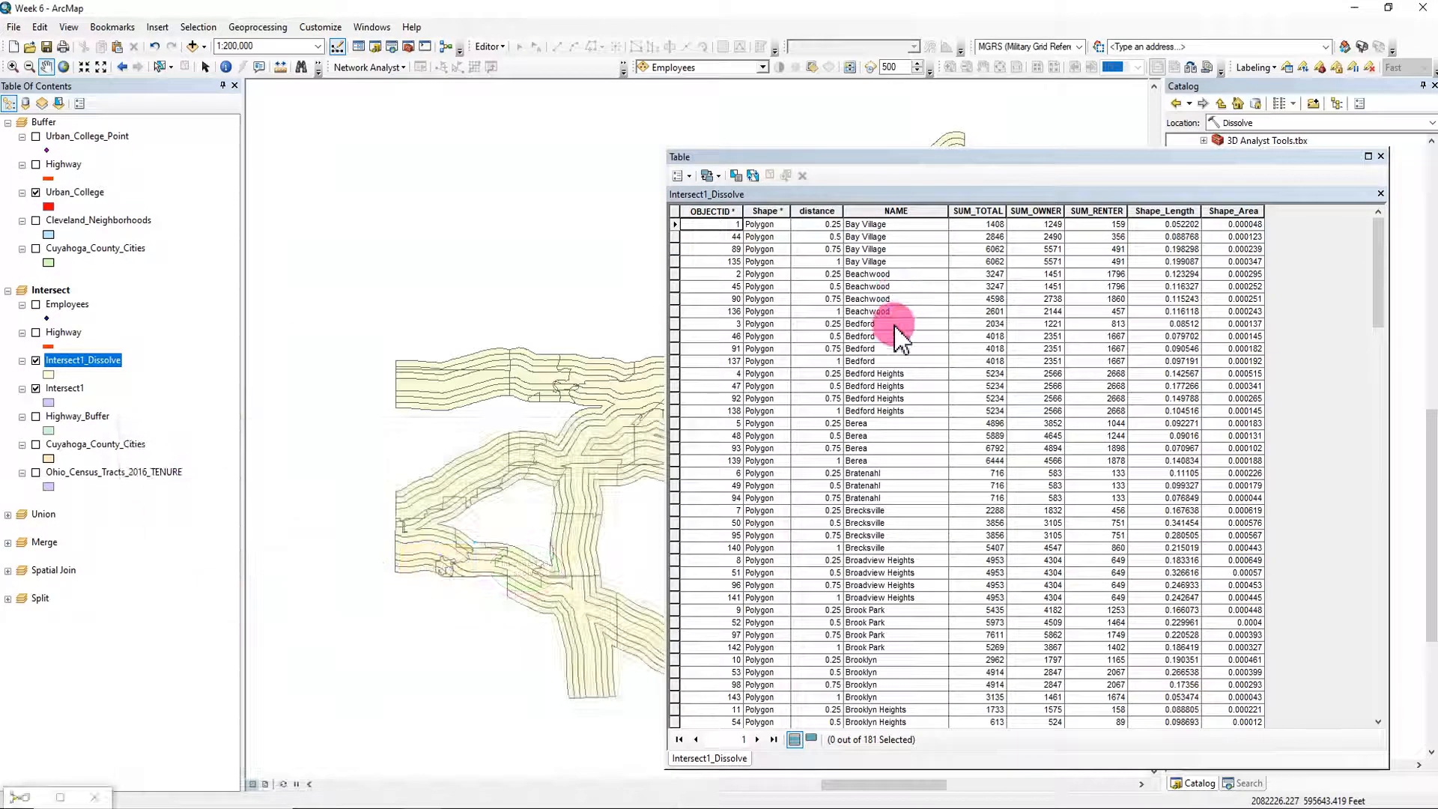
Step: Select the four Cleveland records in the Intersect1_Dissolve table and reposition the table to inspect their polygons on the map
scroll(910, 441, "down", 4)
scroll(914, 449, "down", 8)
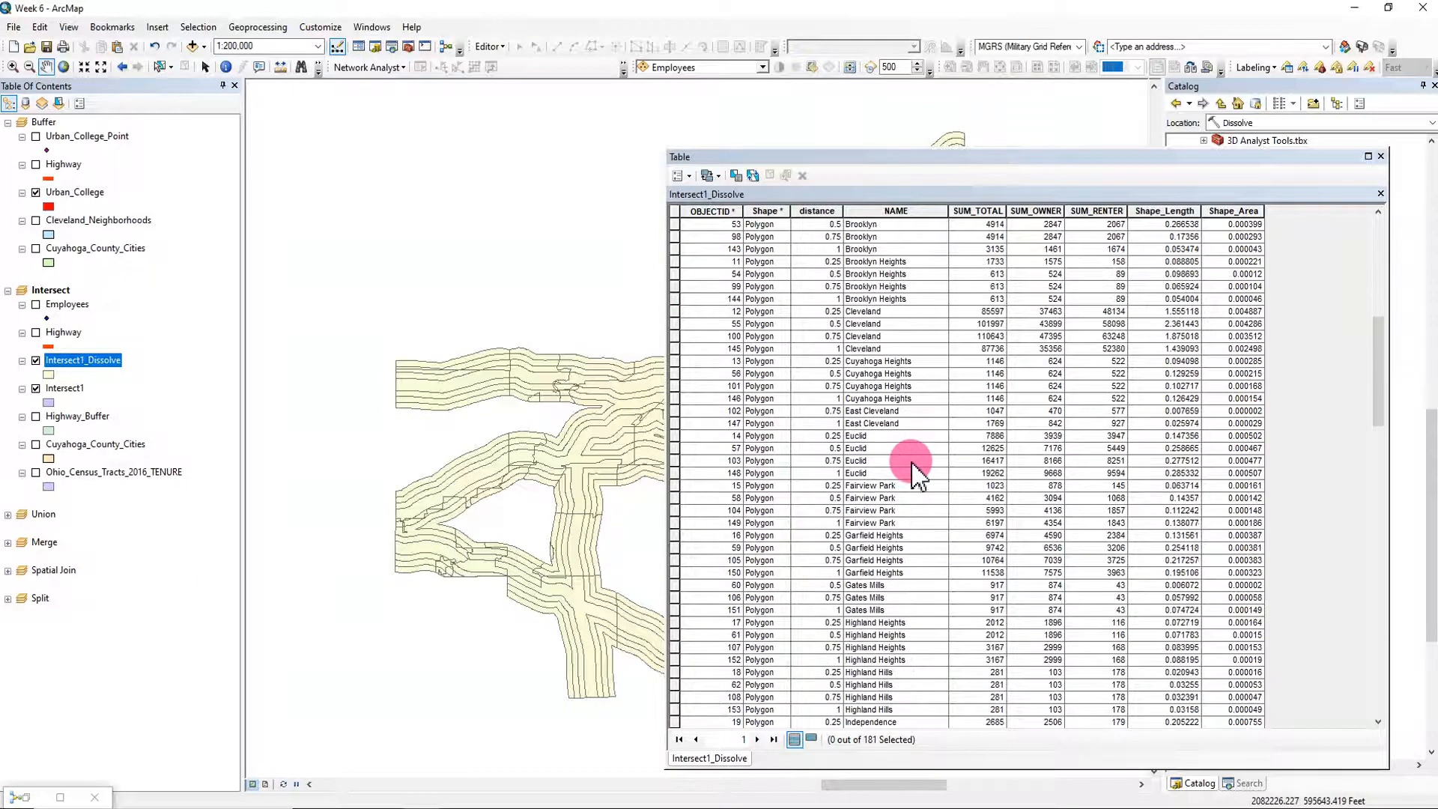
left_click_drag(680, 313, 673, 347)
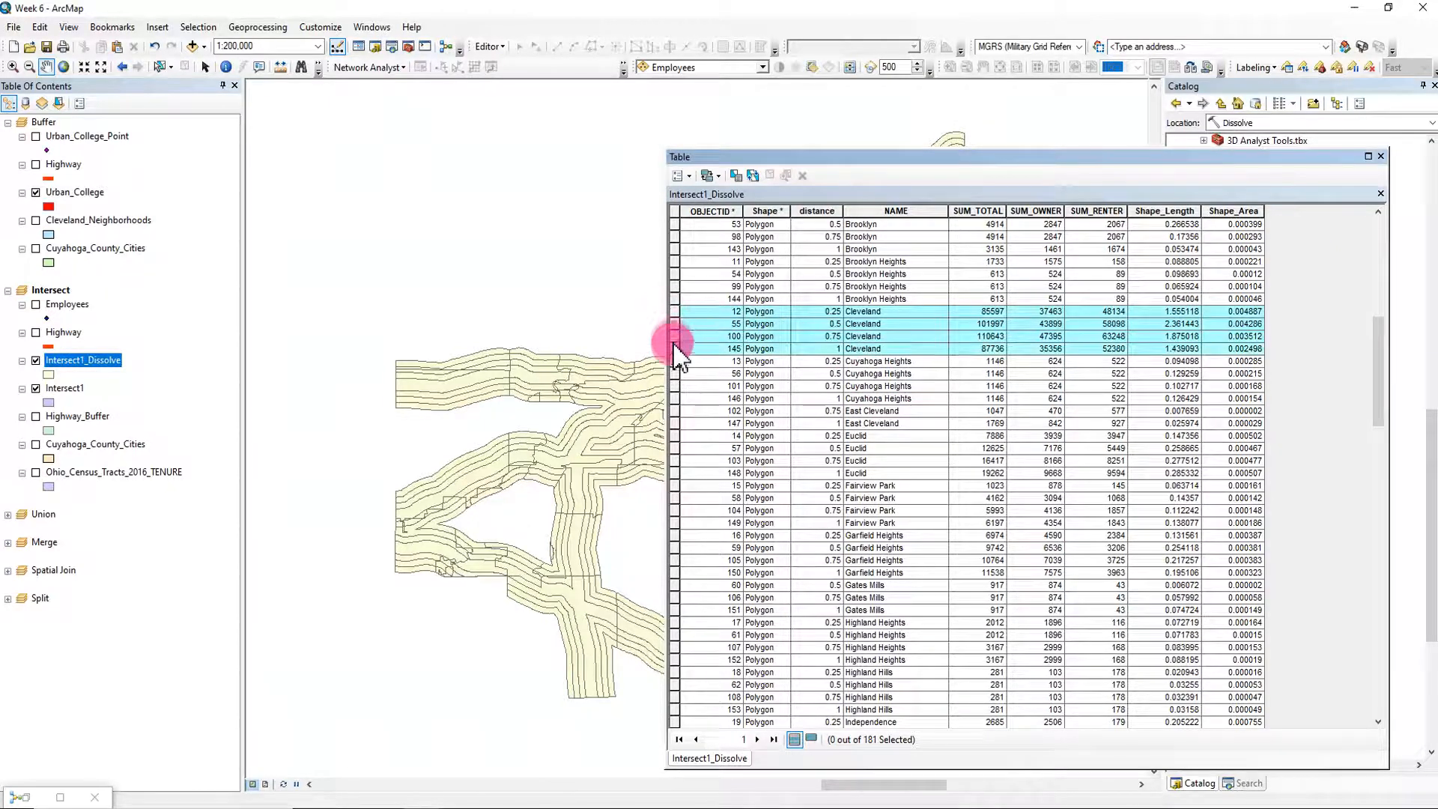
left_click_drag(1265, 162, 568, 145)
left_click(452, 318)
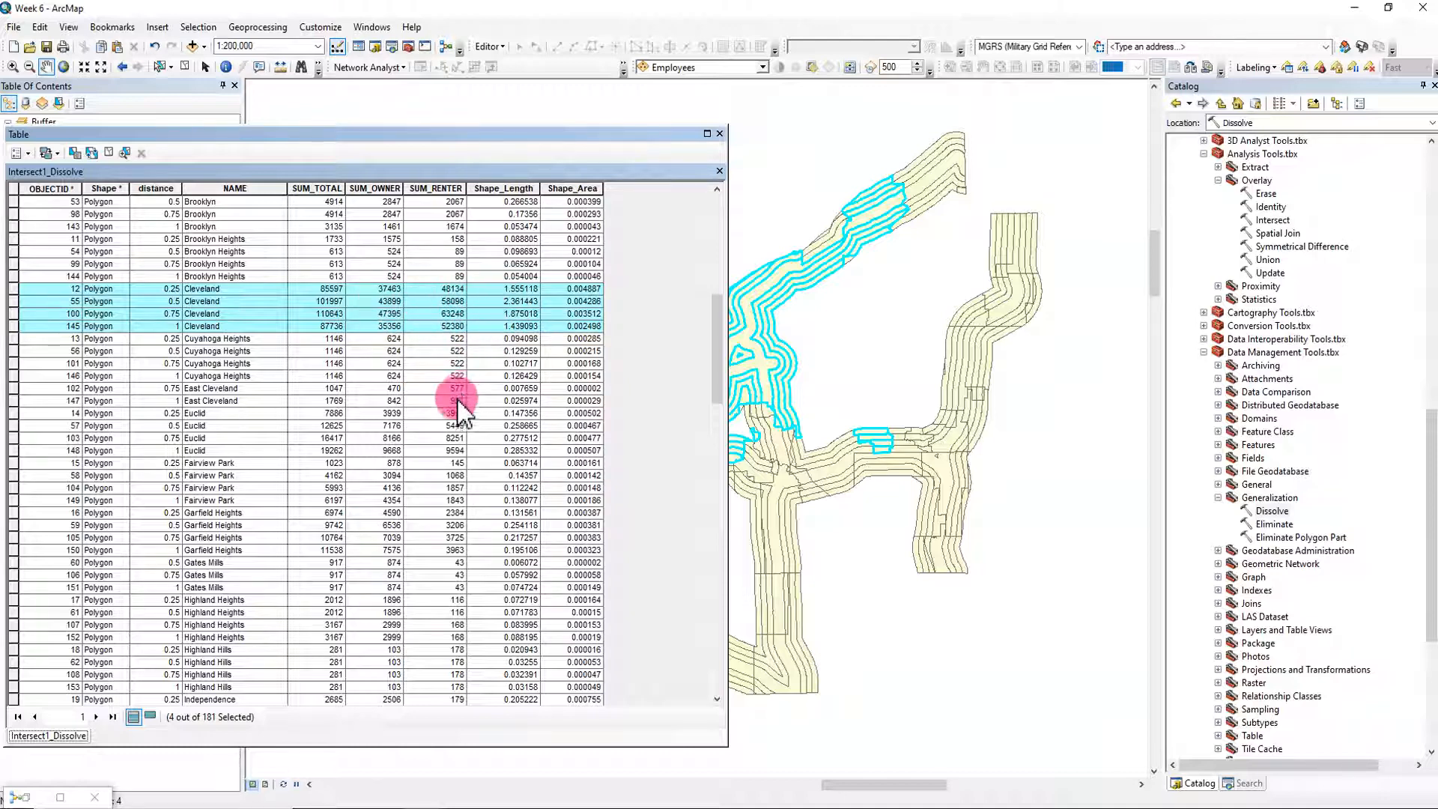
Step: Compare the Cleveland records' summed tenure values with neighbouring cities' records, and clear the selection
scroll(457, 487, "down", 4)
scroll(457, 545, "up", 5)
scroll(455, 545, "up", 3)
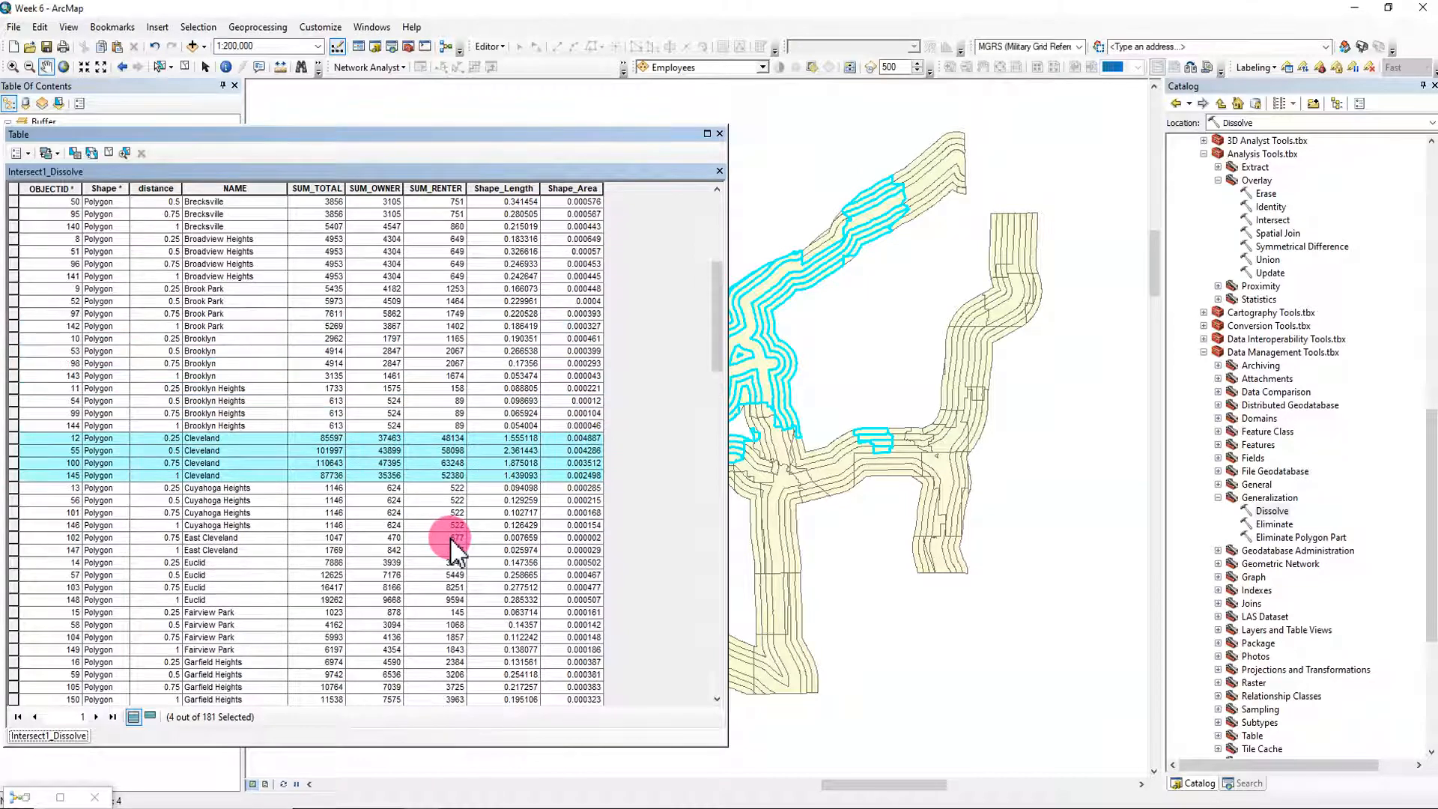
scroll(453, 545, "up", 6)
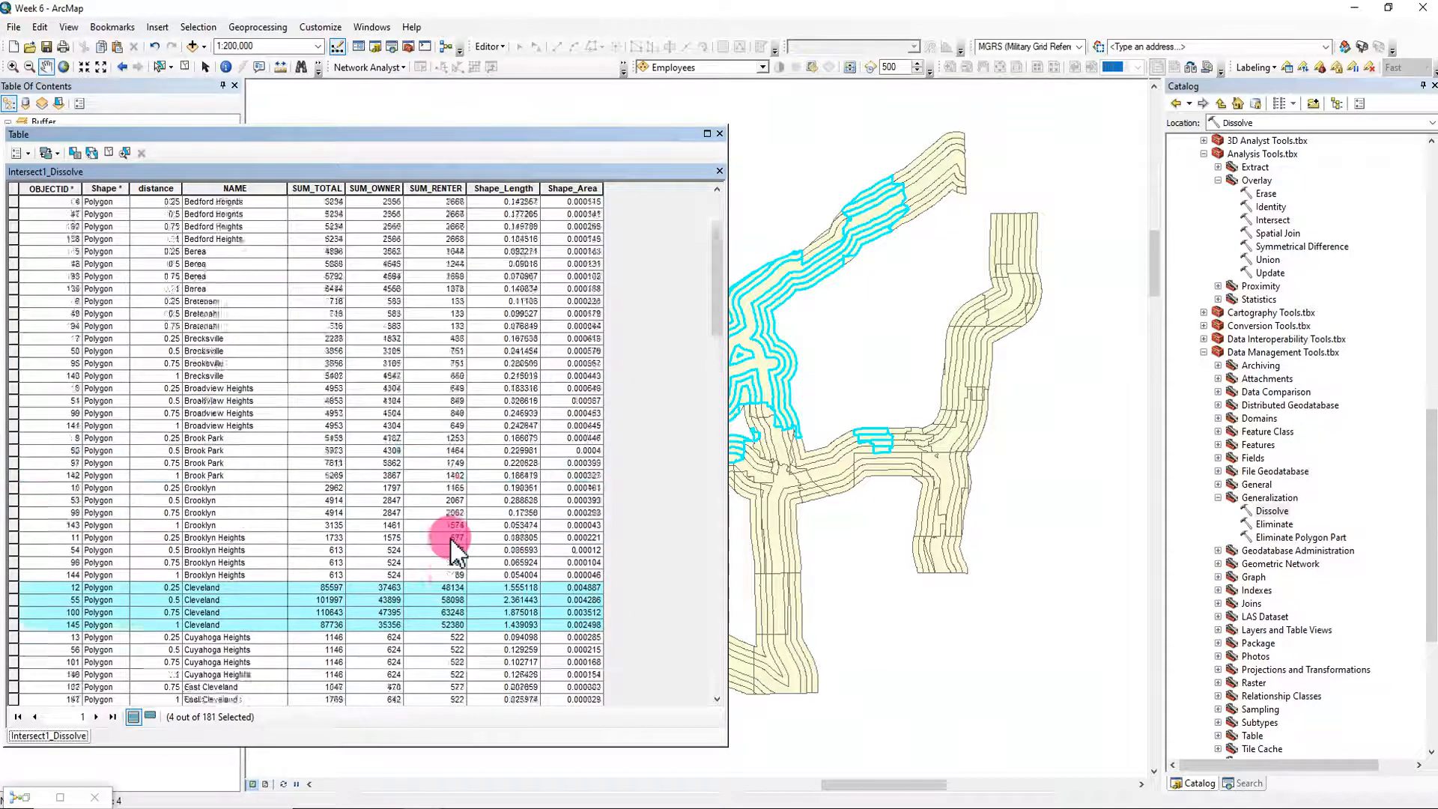
scroll(430, 498, "down", 5)
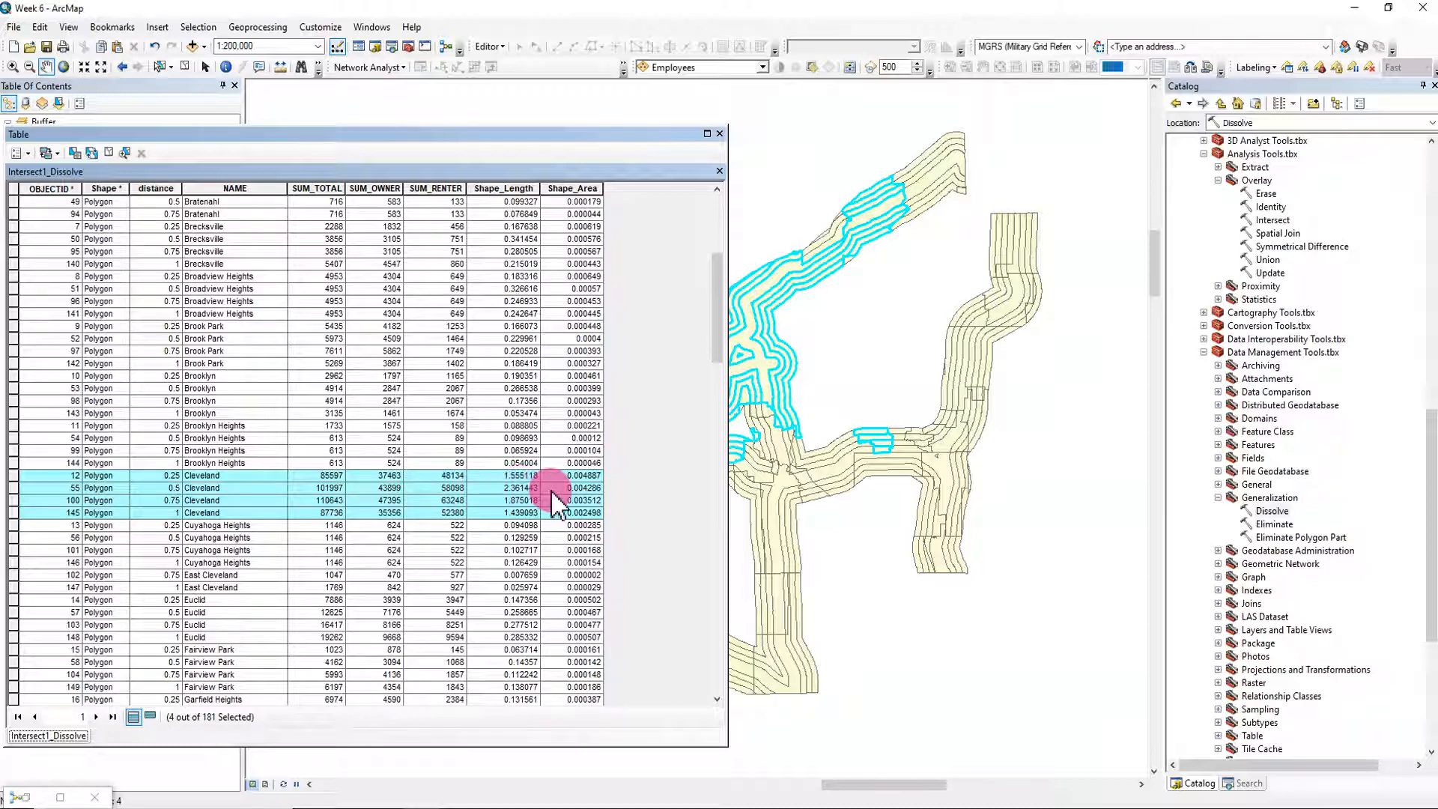
scroll(546, 488, "down", 1)
left_click_drag(483, 139, 675, 132)
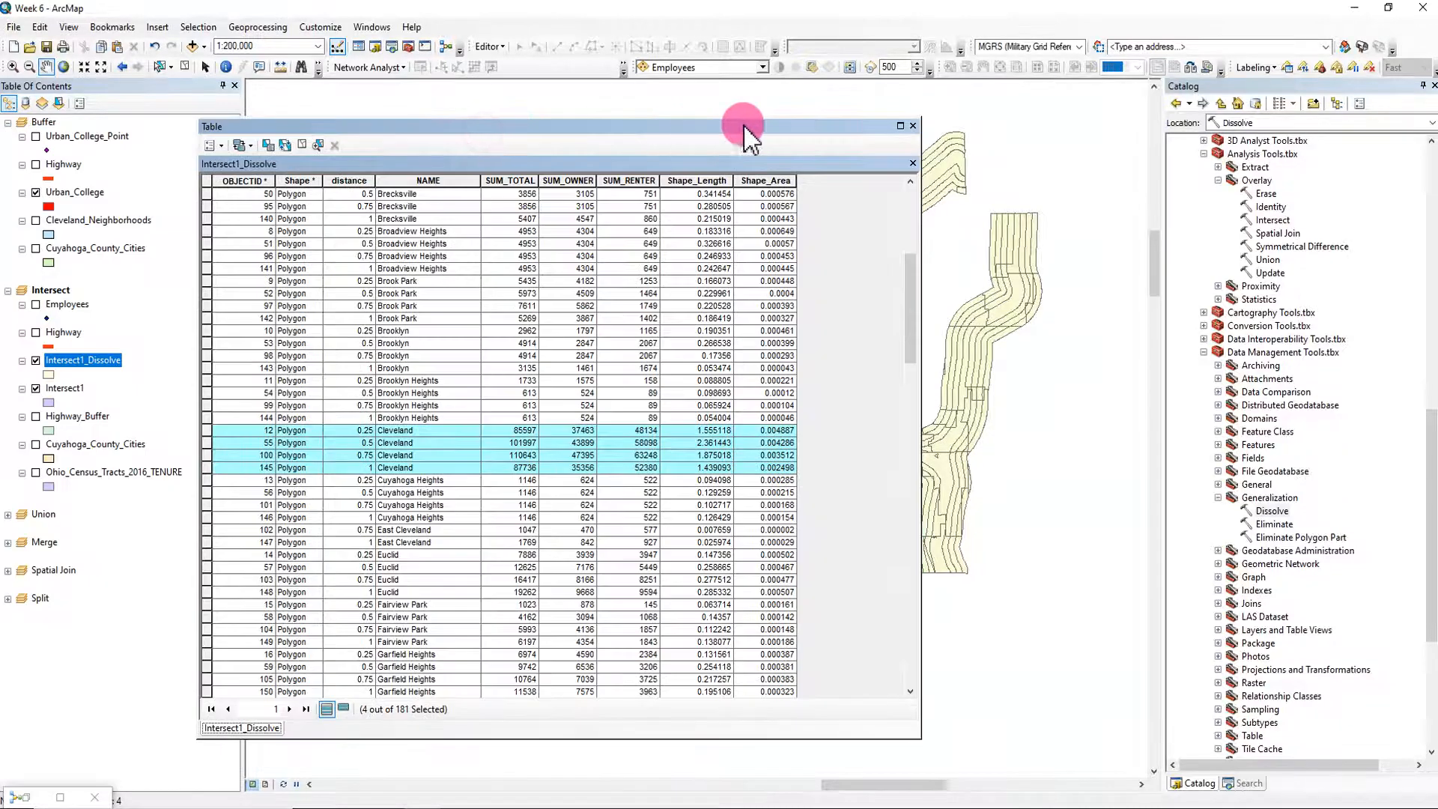
left_click(302, 144)
Step: Reselect the four Cleveland records of Intersect1_Dissolve, close the table to view them on the map, and clear the selection
left_click(73, 389)
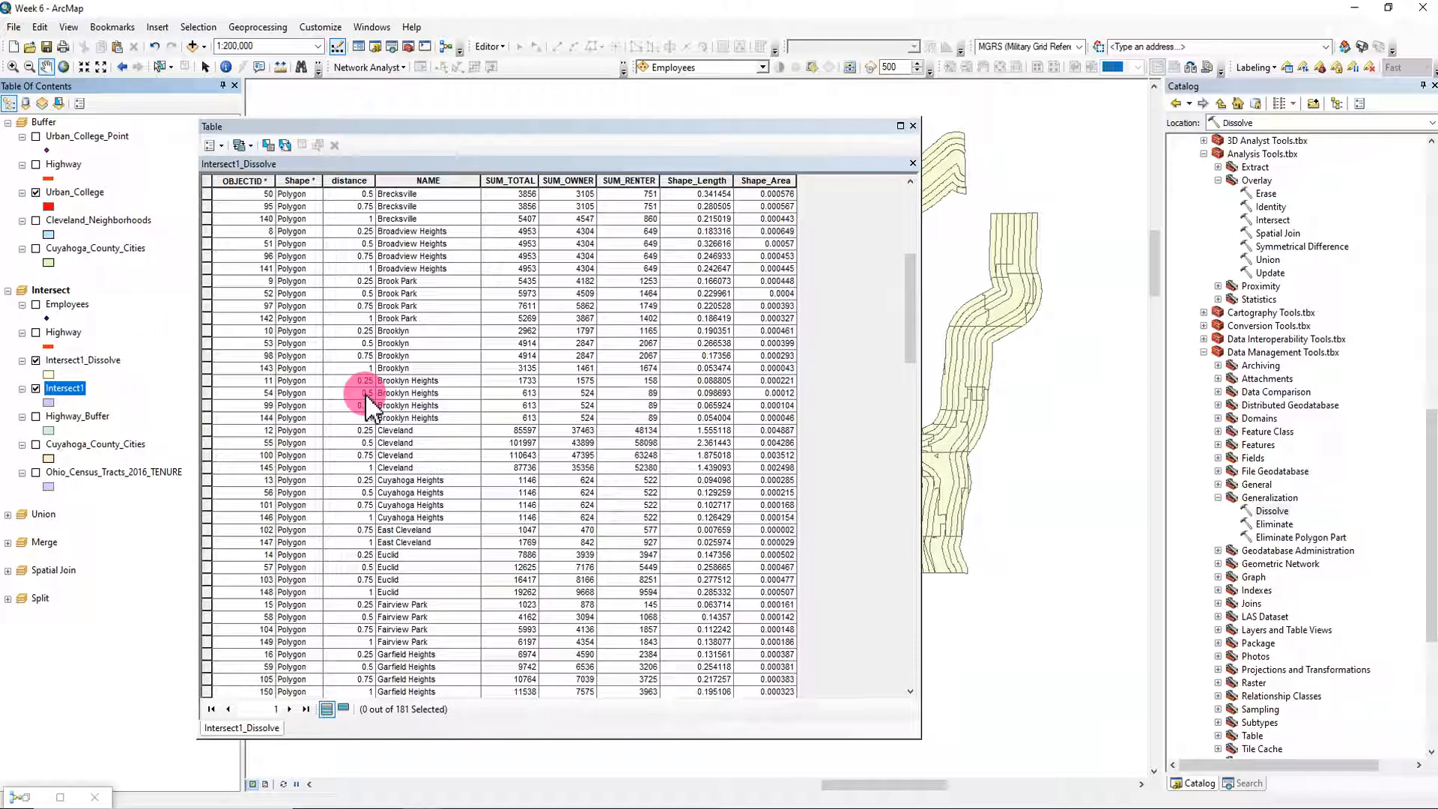
left_click(101, 363)
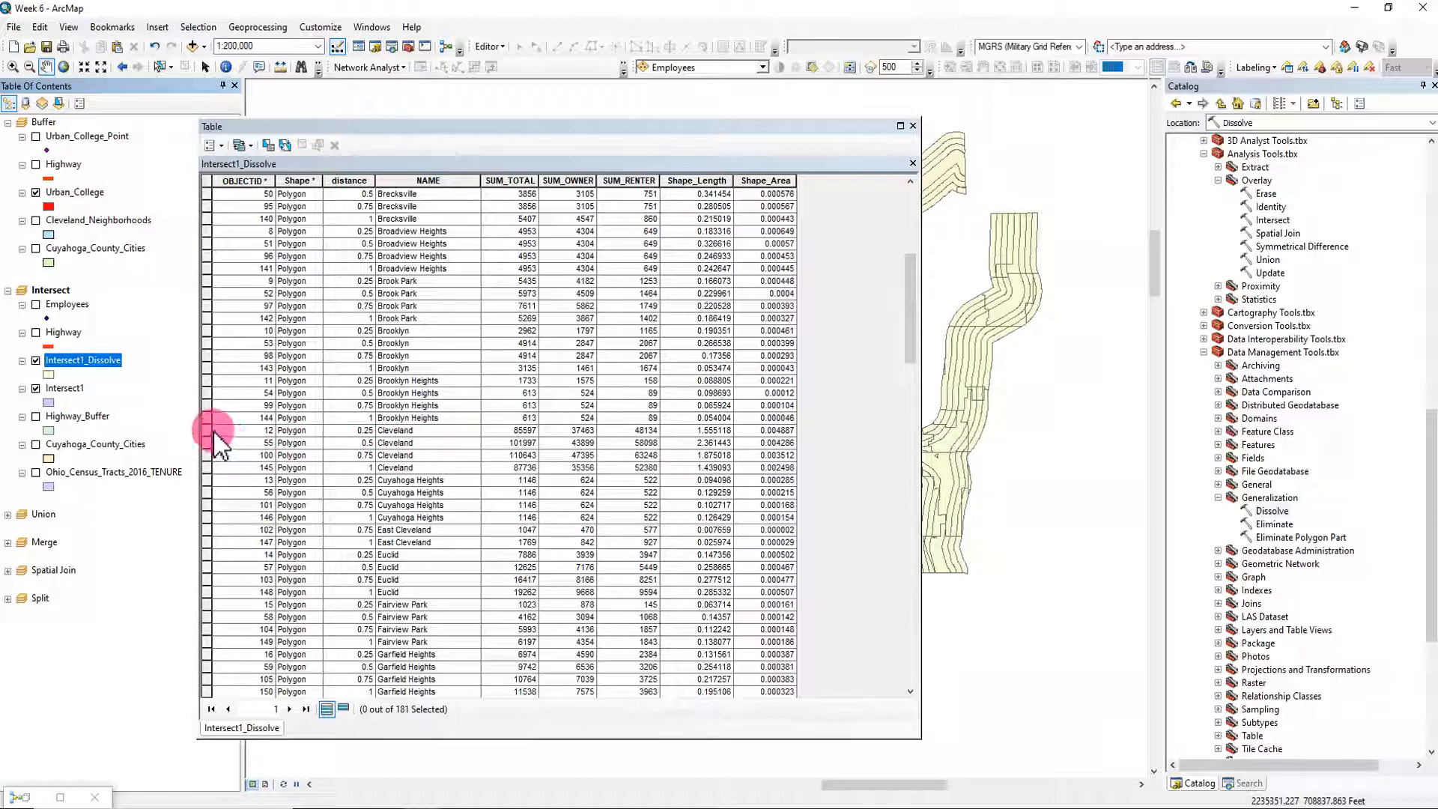
left_click_drag(205, 430, 204, 466)
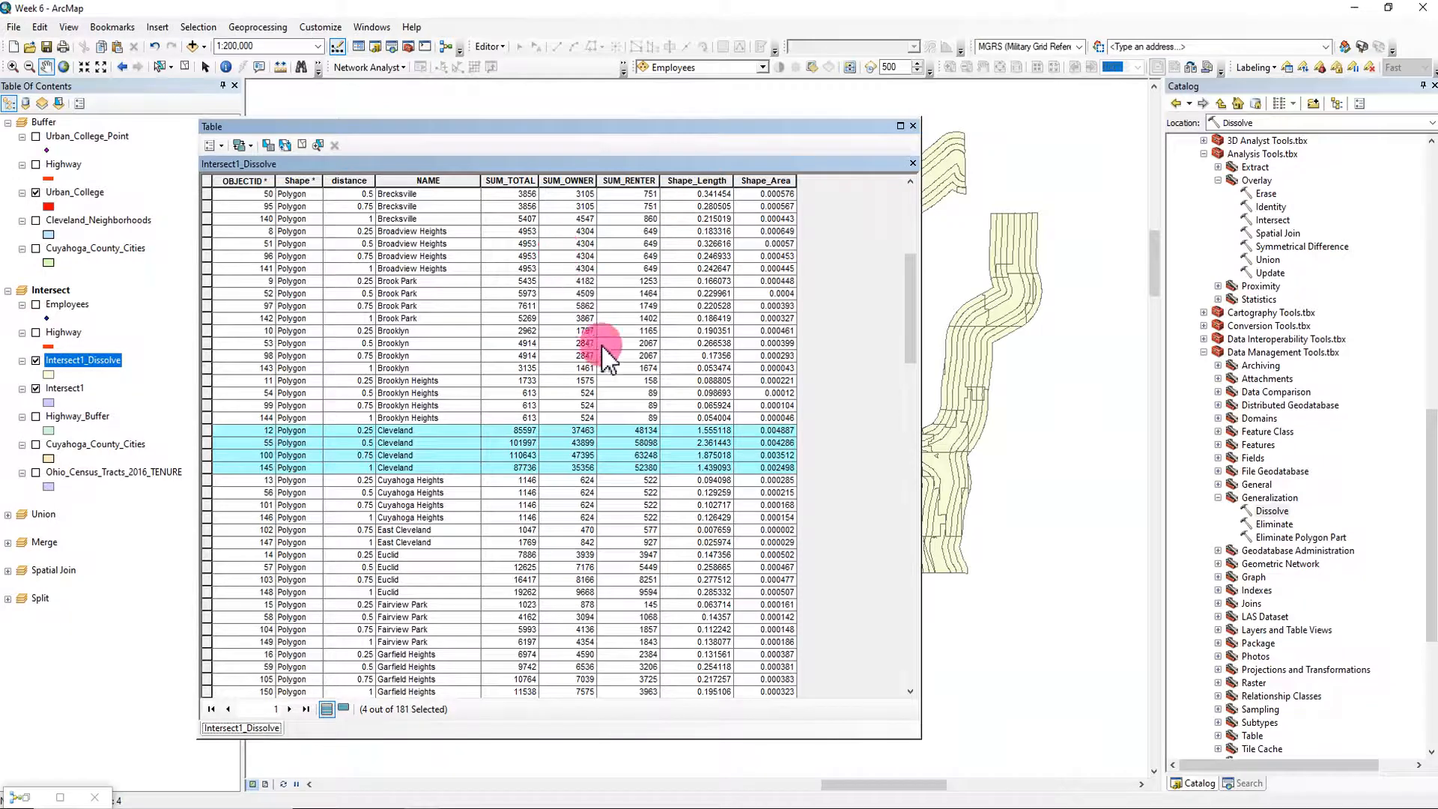
scroll(637, 359, "up", 3)
scroll(753, 389, "up", 4)
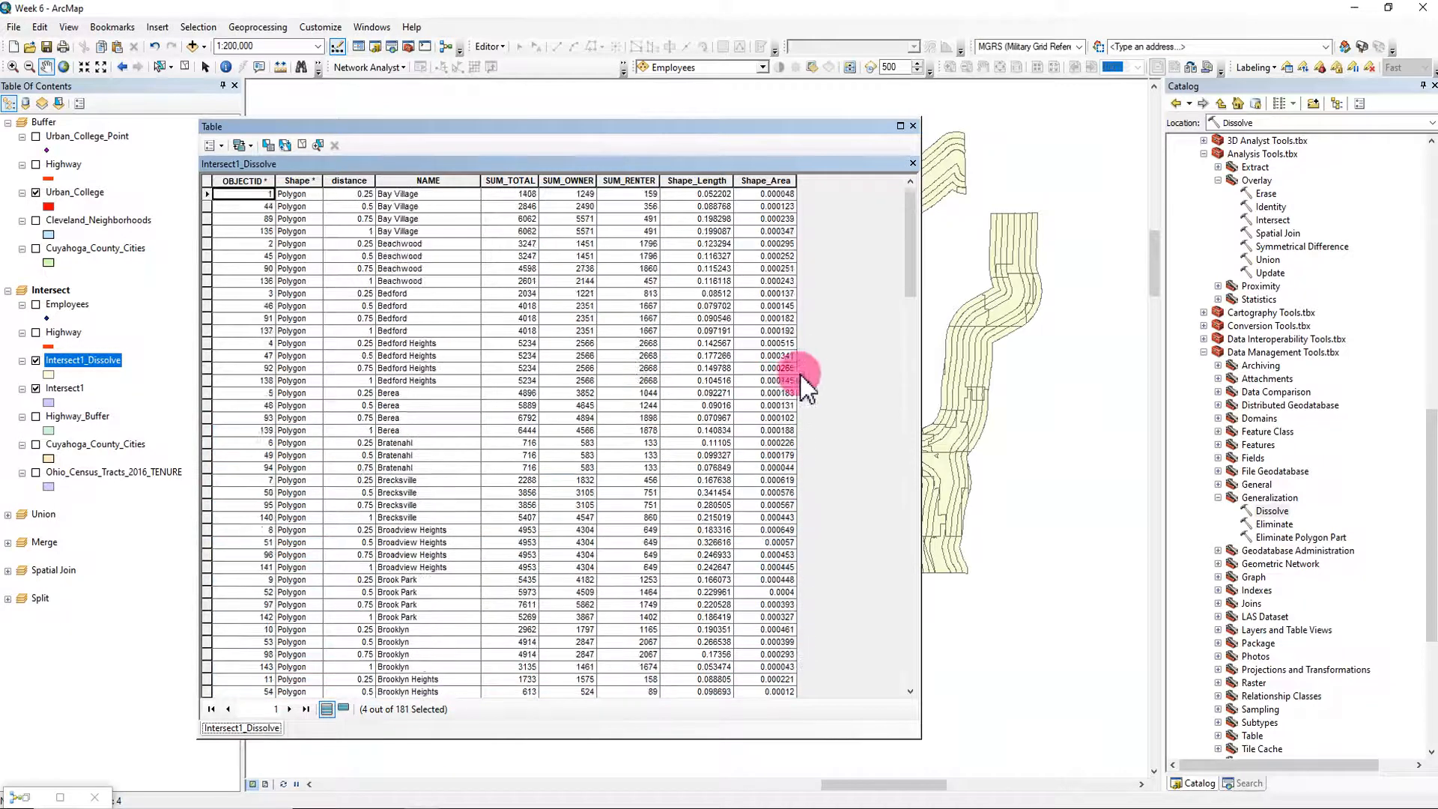
left_click(912, 126)
left_click(142, 373)
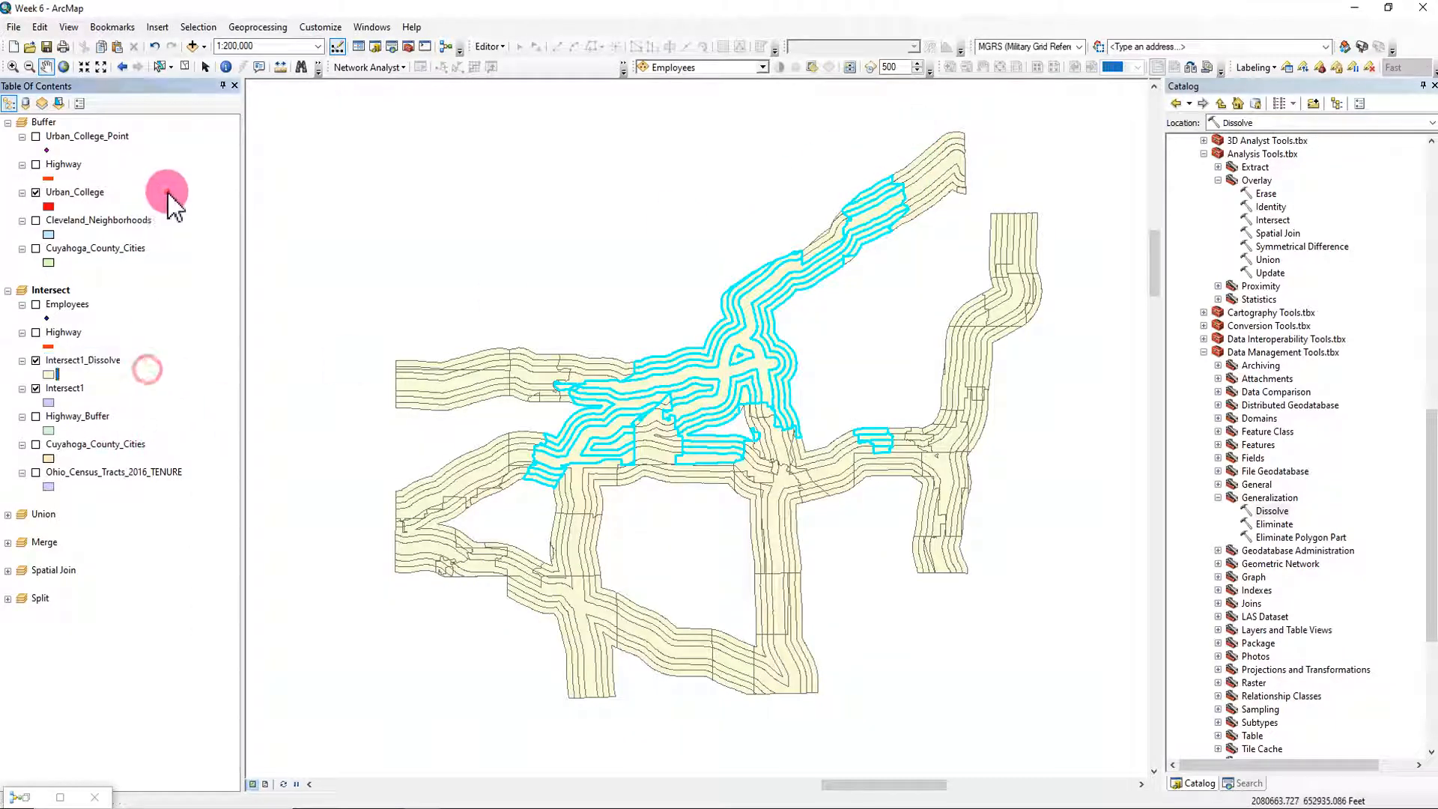
left_click(186, 67)
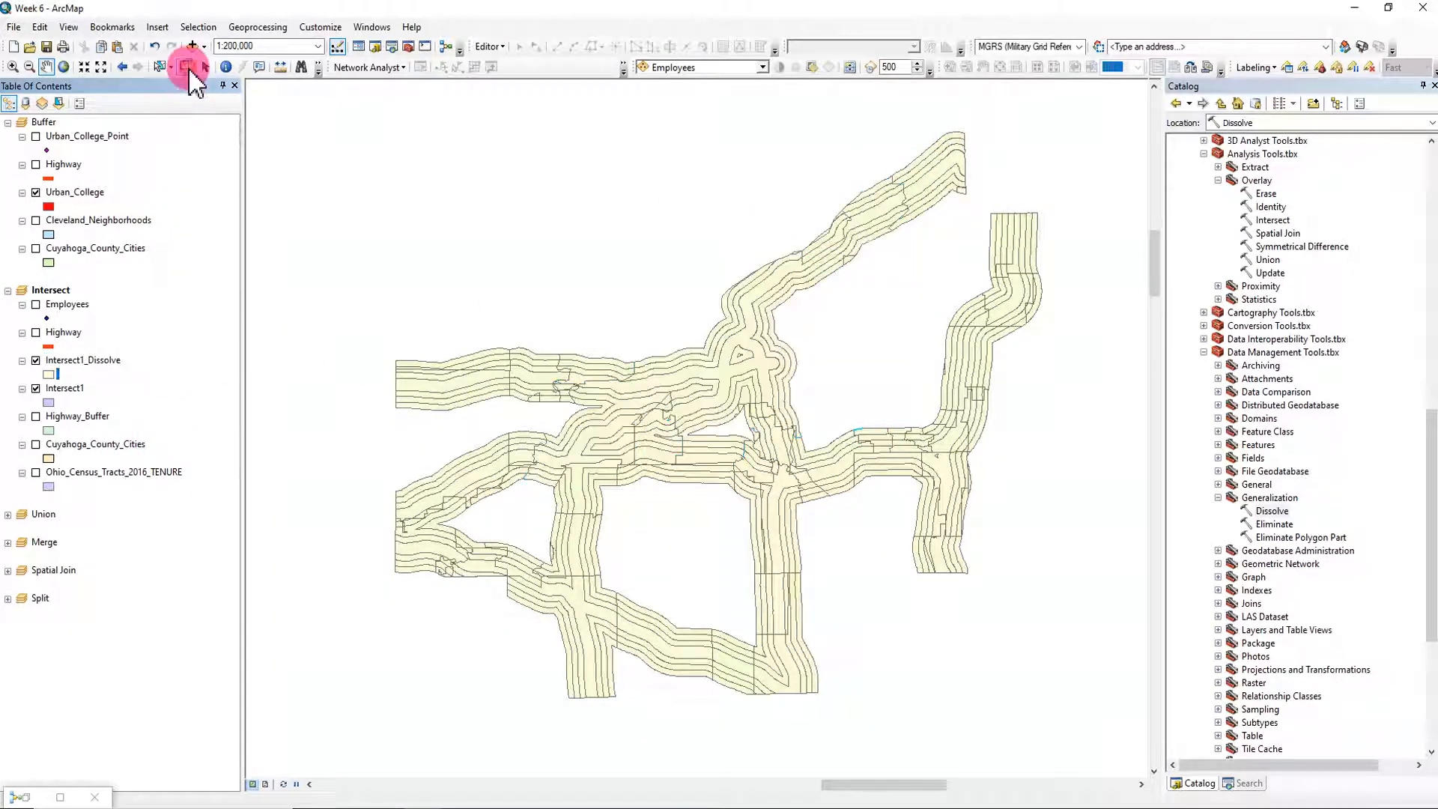
Step: Restore the model window, reposition it to review the Intersect and Dissolve workflow, and minimize it
left_click(26, 796)
left_click(600, 584)
left_click_drag(620, 307, 786, 128)
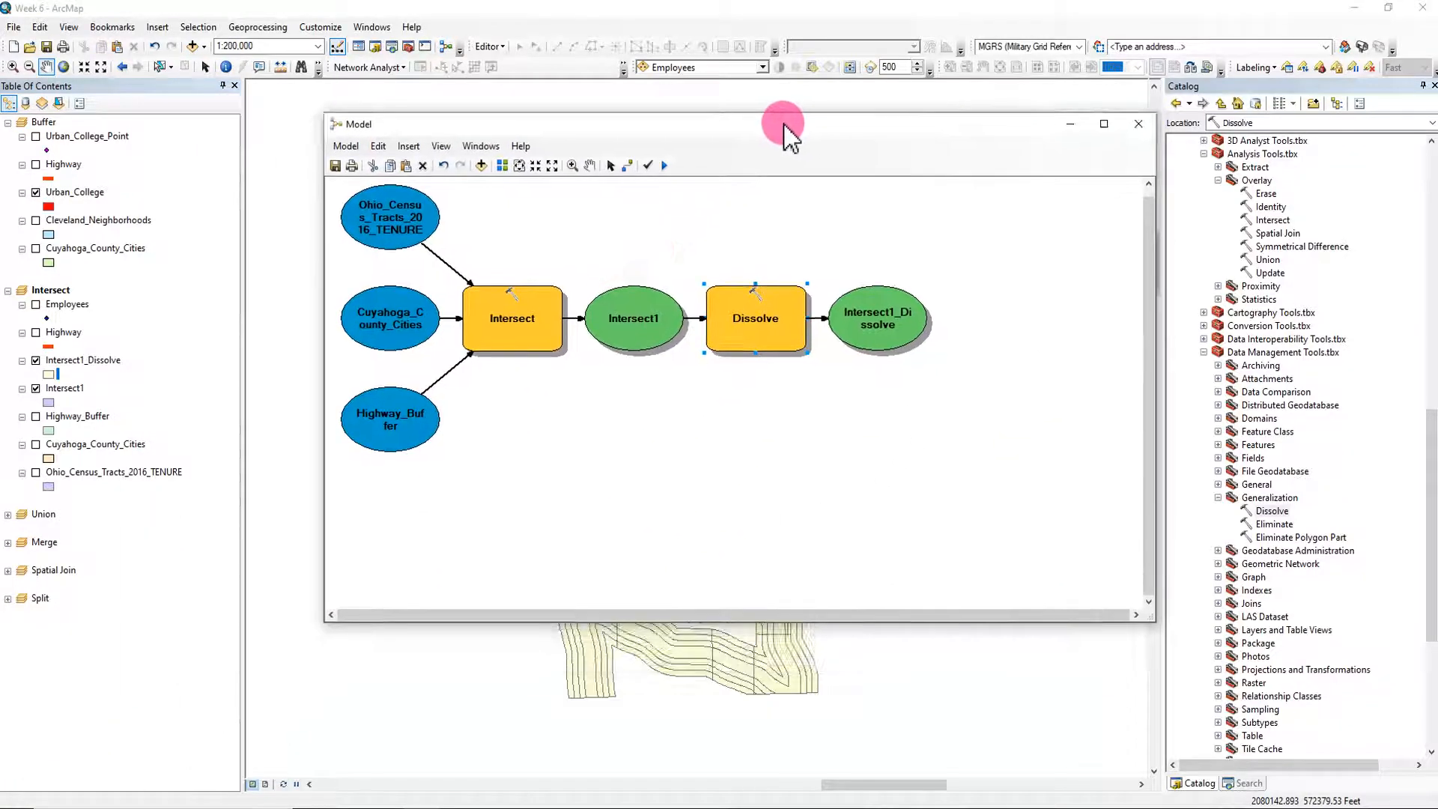
left_click(1070, 124)
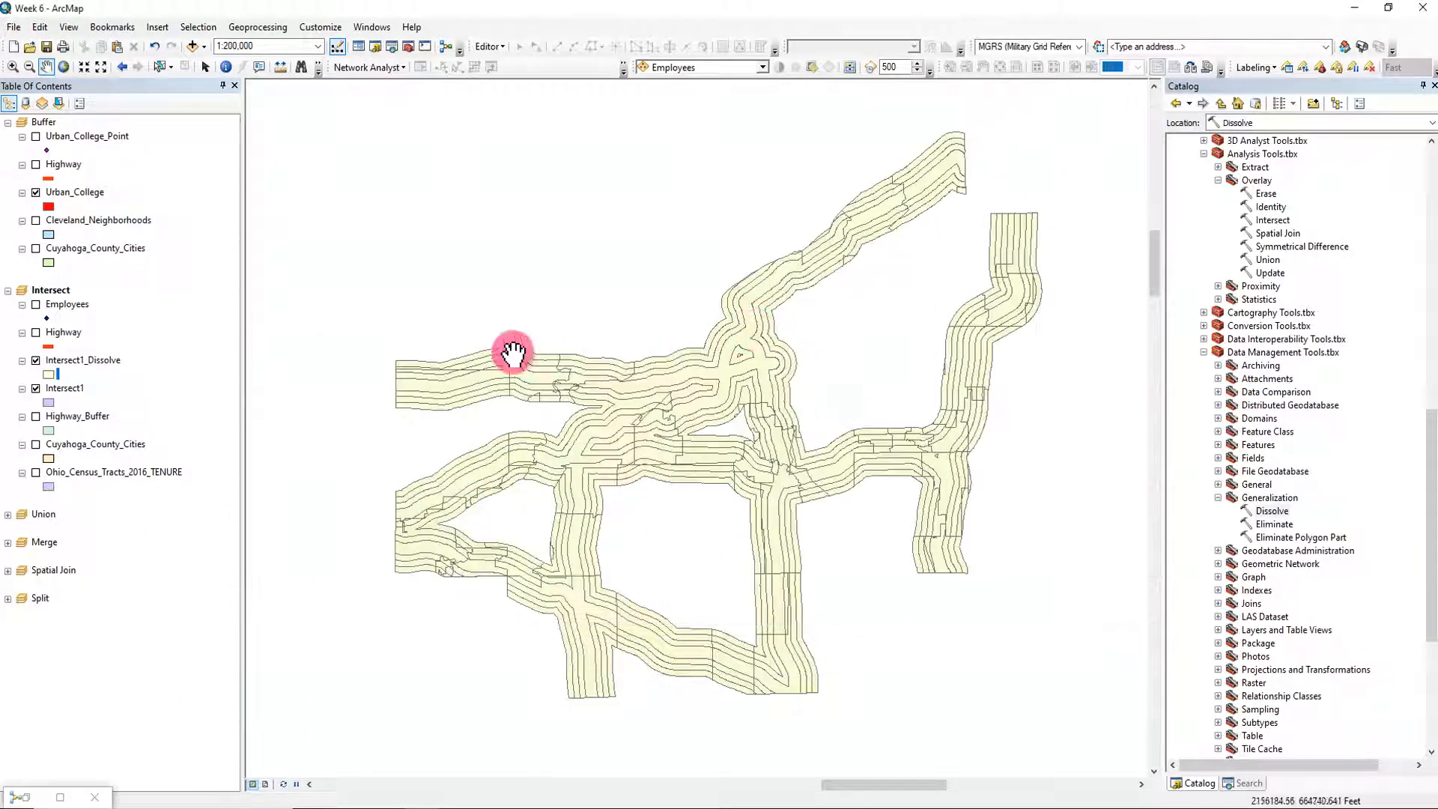
Step: Hide the Intersect1_Dissolve and Intersect1 layers and display Employees and Cuyahoga_County_Cities in the Intersect data frame
left_click(35, 360)
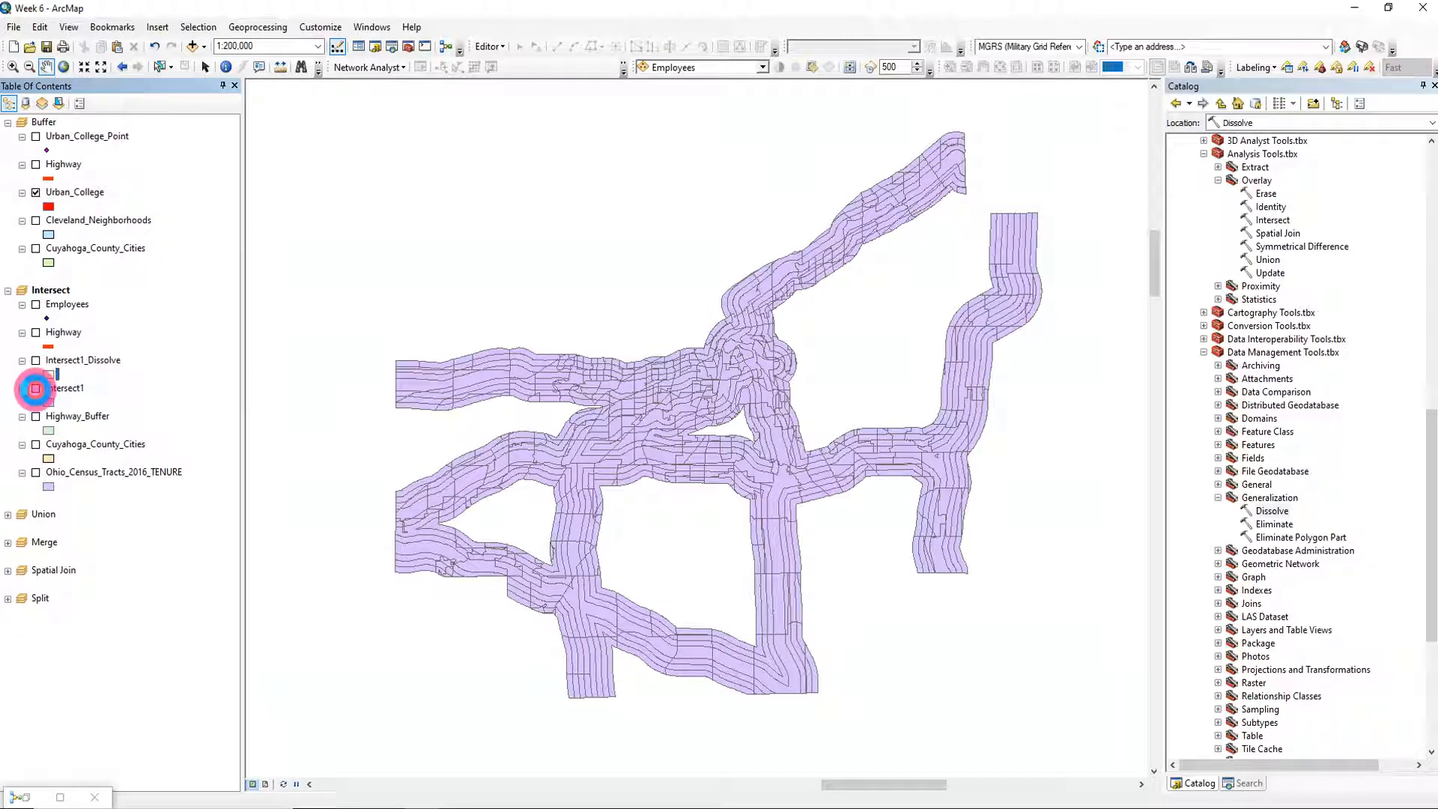
left_click(36, 389)
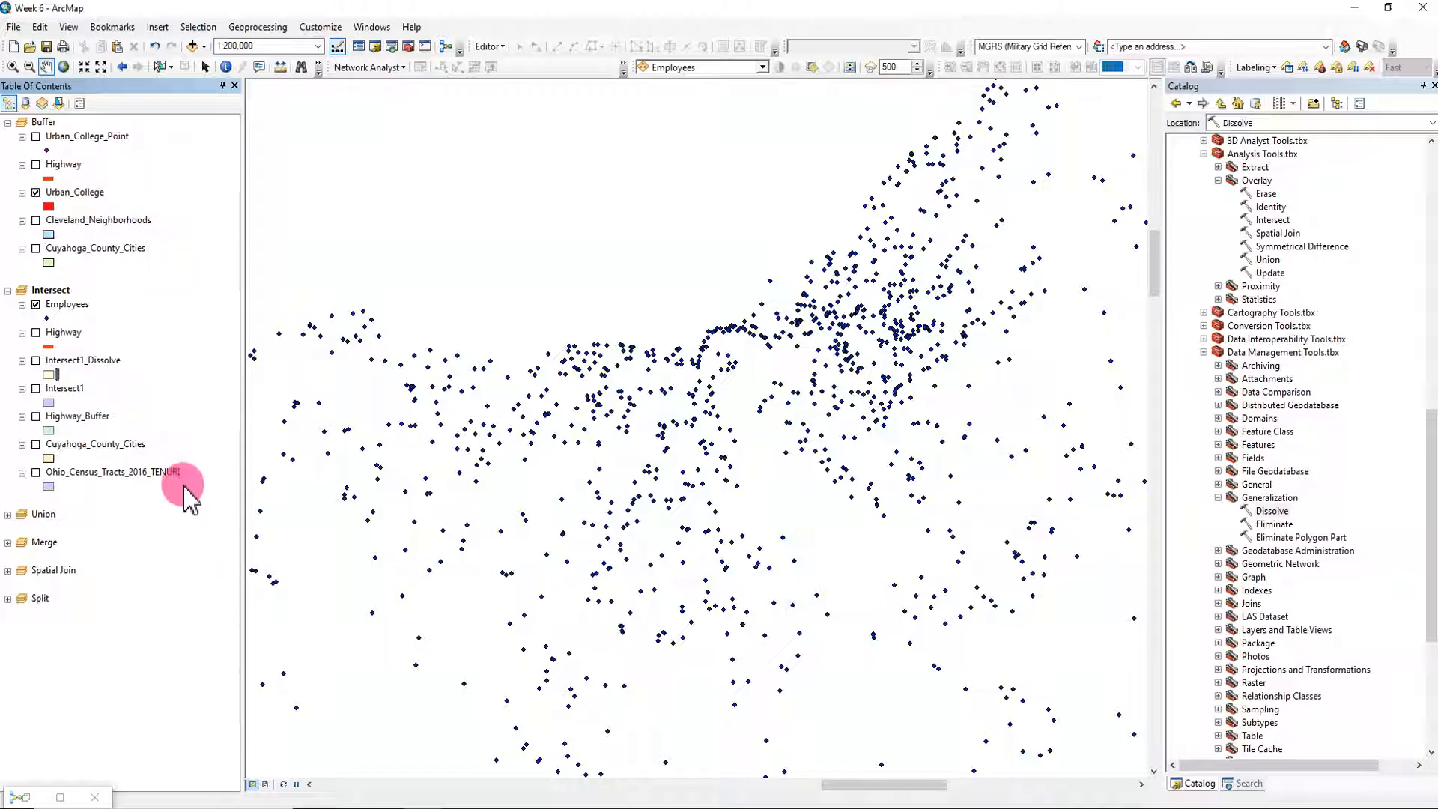
left_click(35, 445)
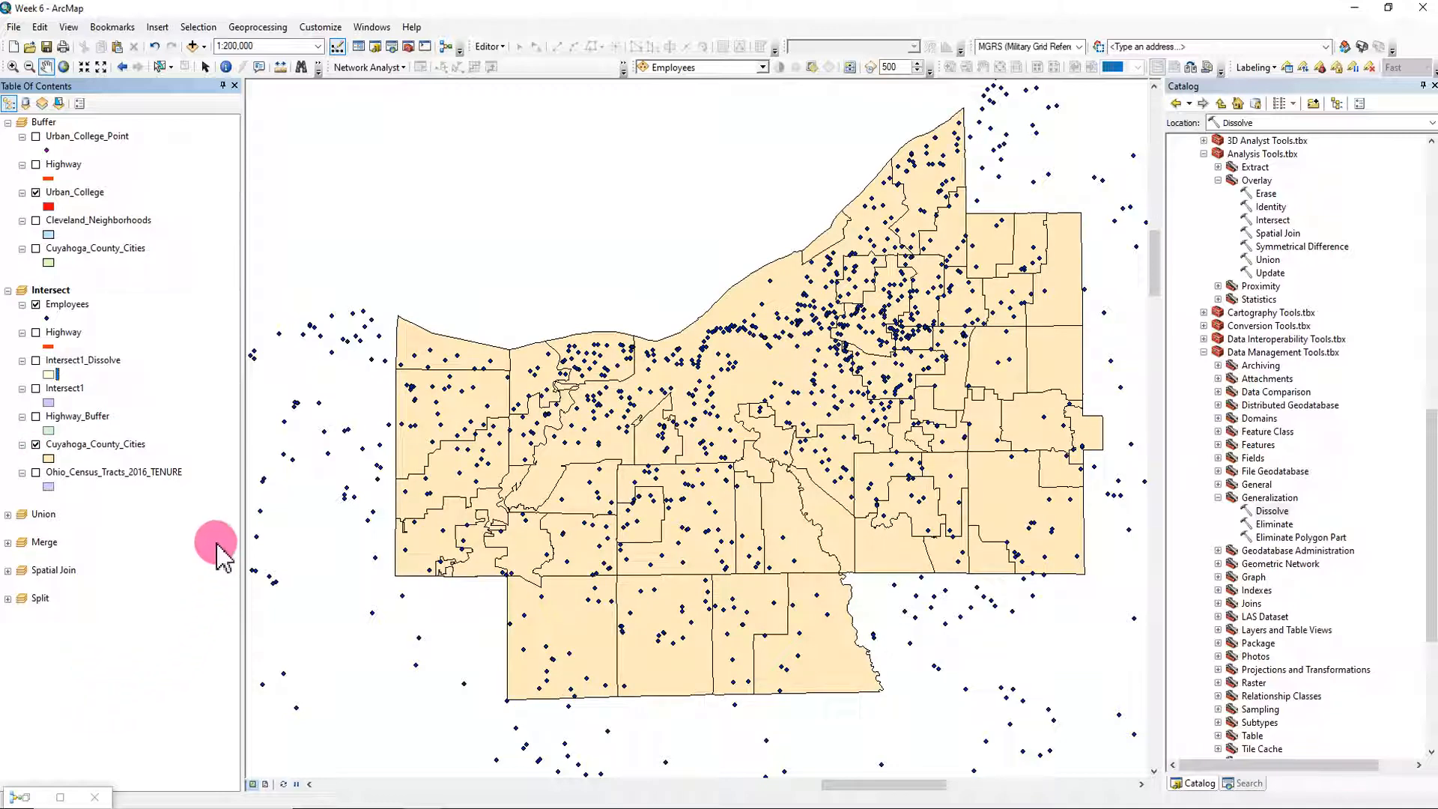
Step: Open the Employees attribute table, examine its CITY, STATE, ZIP and Job_Family fields, and close the table
right_click(84, 305)
left_click(140, 352)
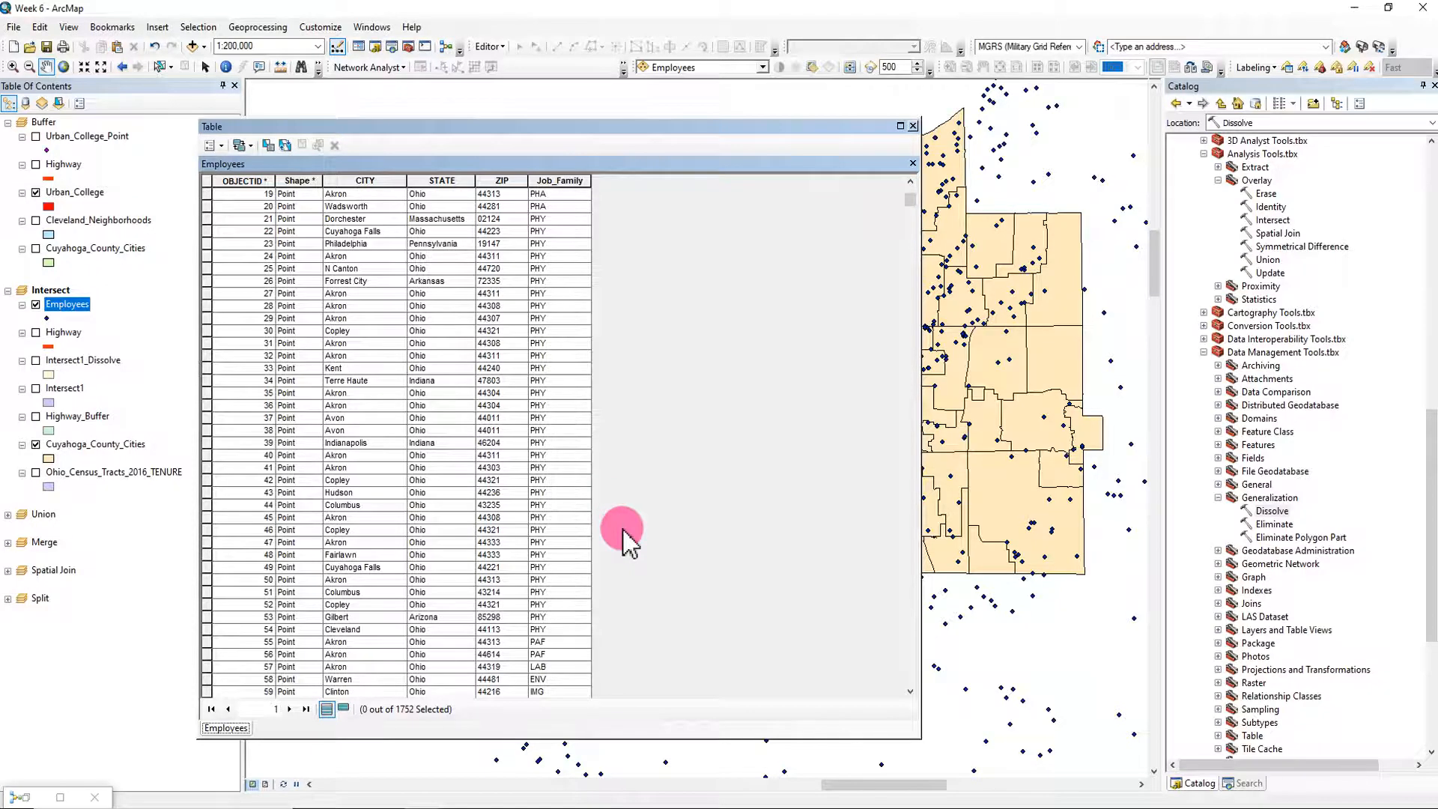
left_click(365, 181)
left_click(461, 180)
left_click(497, 181)
left_click(563, 181)
left_click(509, 181)
left_click(461, 180)
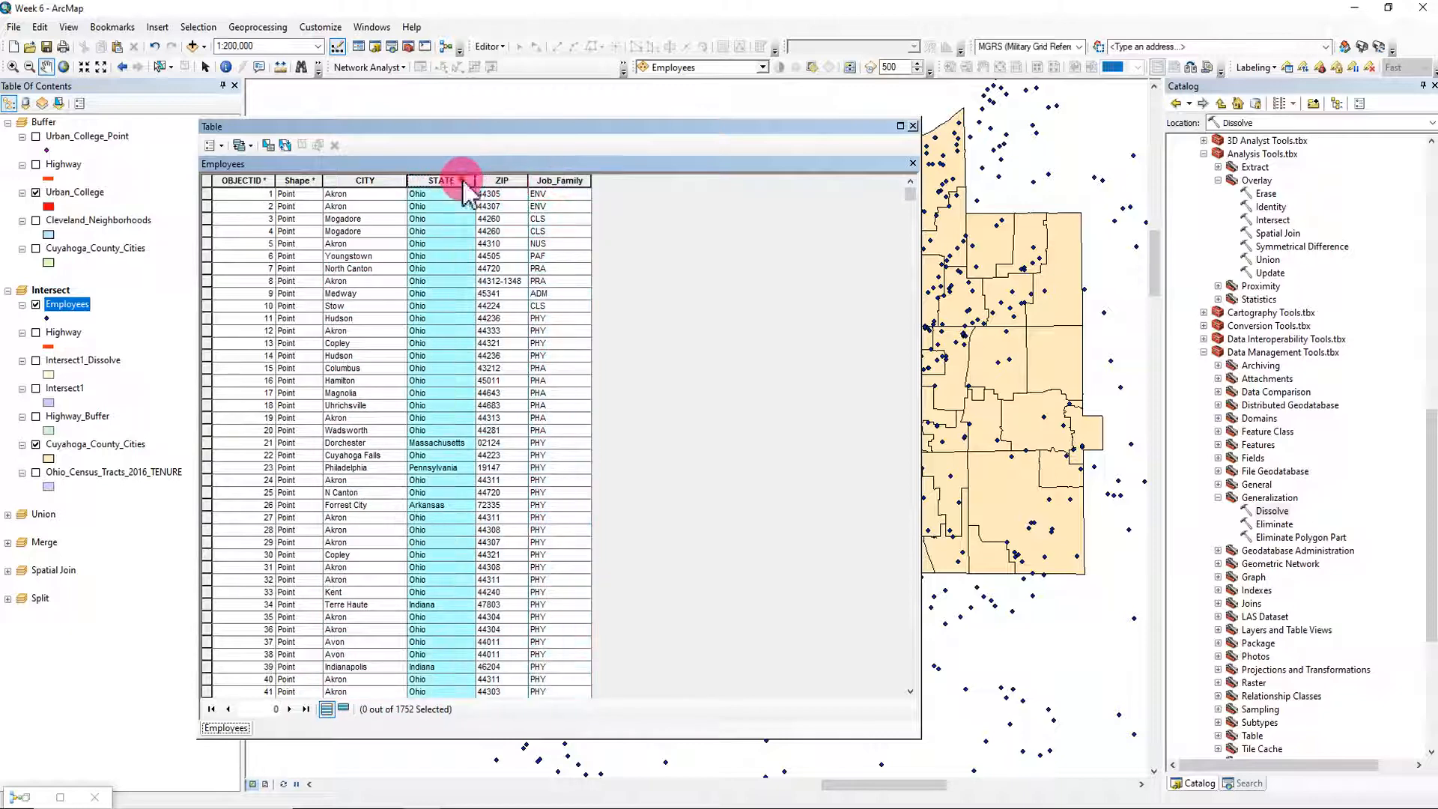
left_click(383, 181)
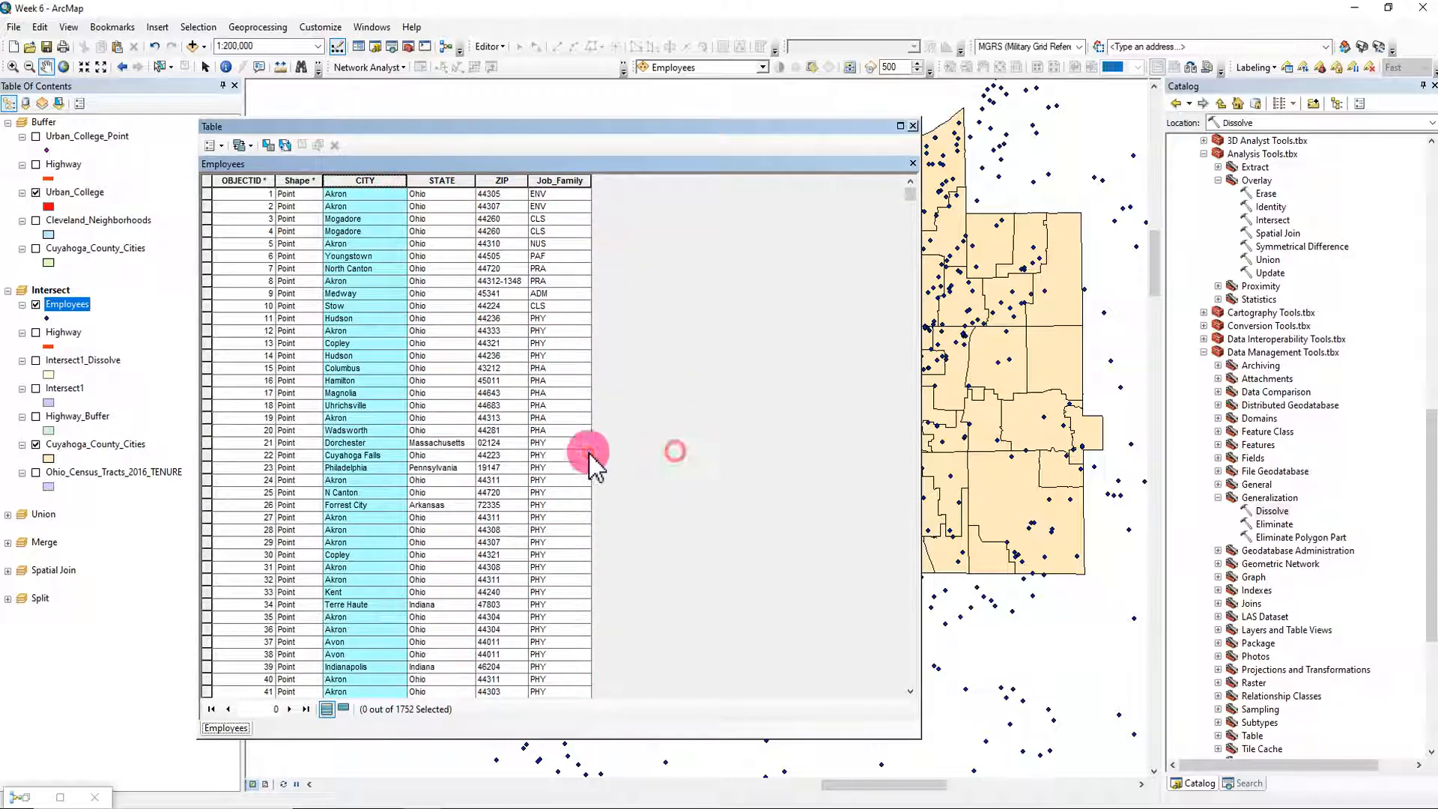
left_click(447, 180)
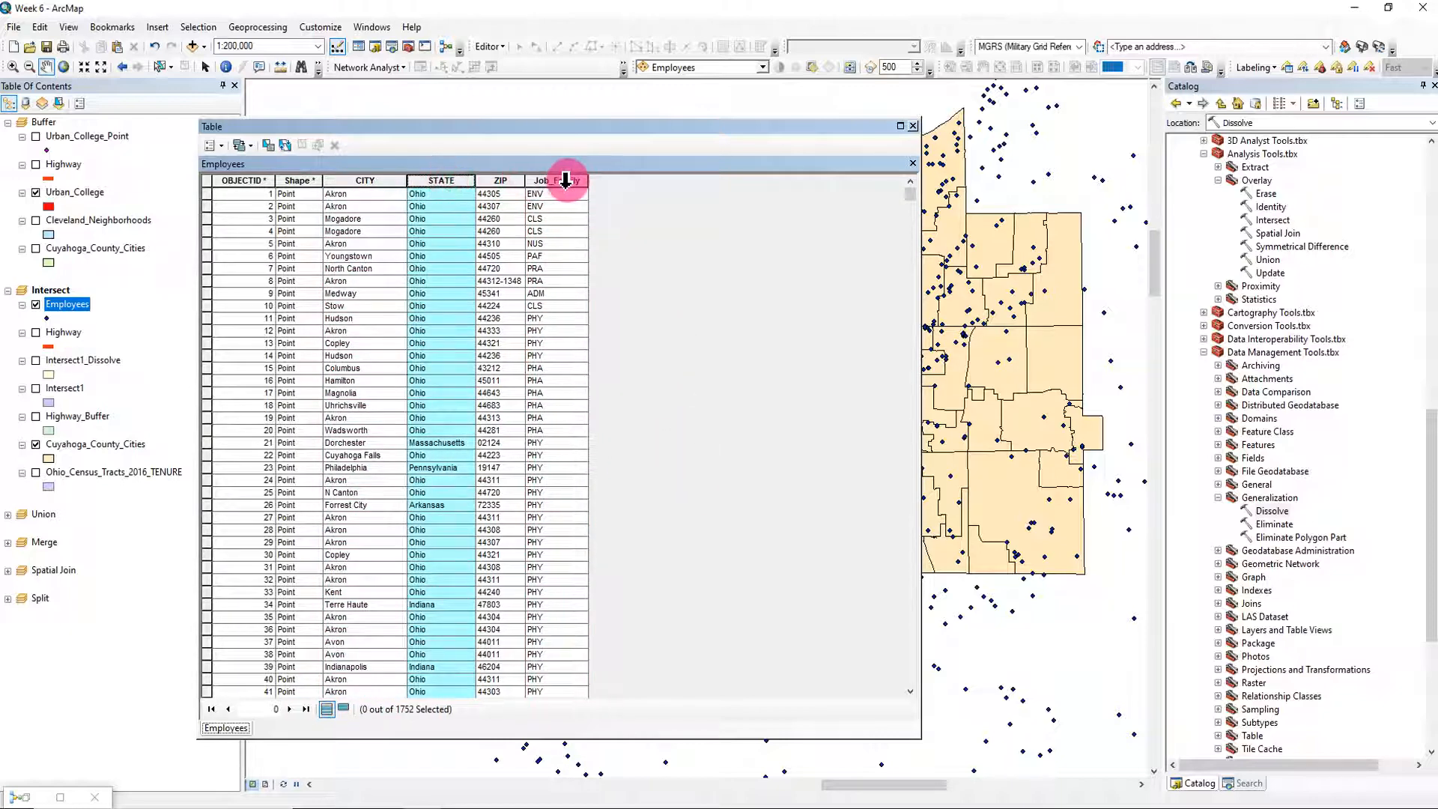
left_click(563, 180)
left_click(912, 126)
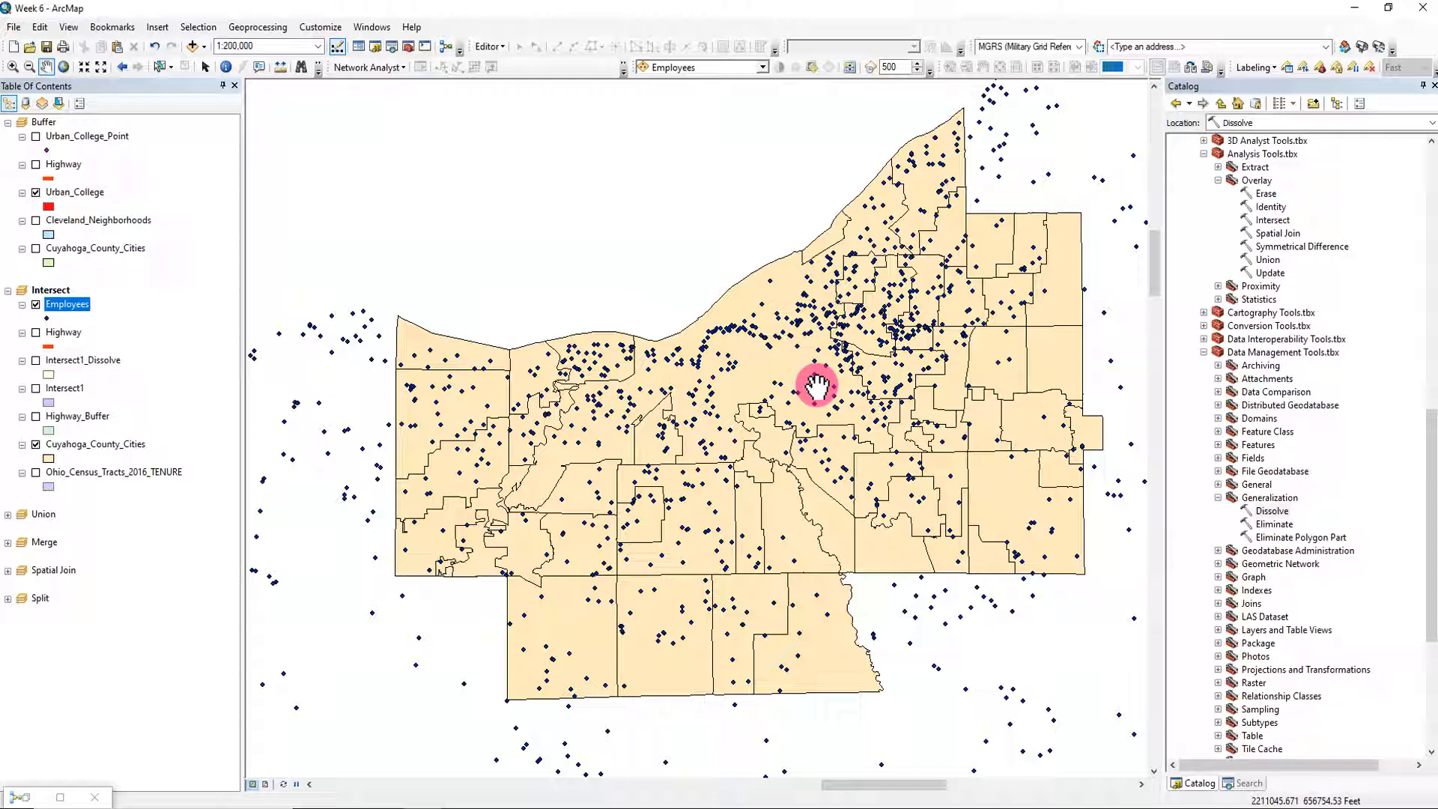
Step: Restore the model window, add a second Intersect tool below the existing workflow, and open its parameters
left_click(26, 798)
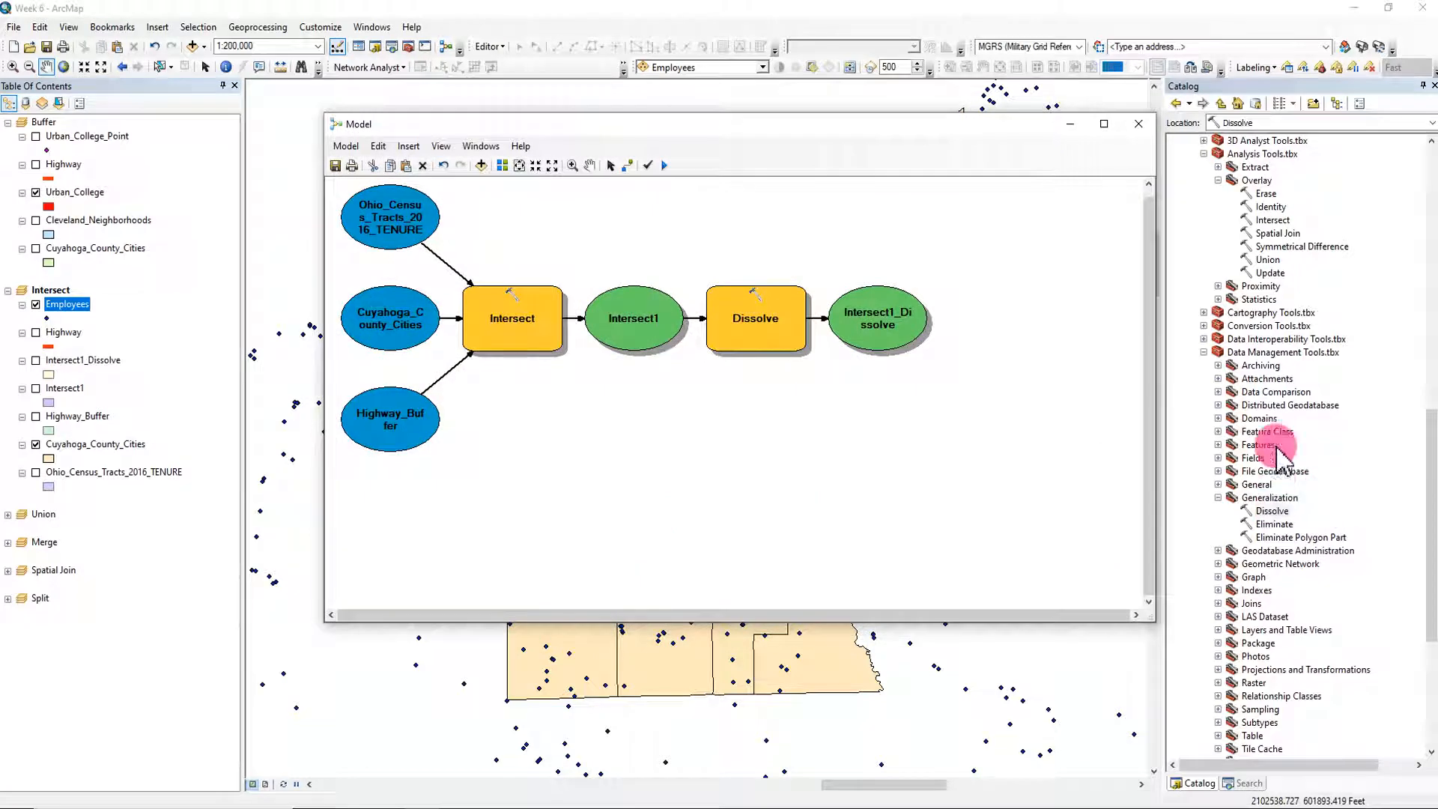
scroll(1282, 458, "up", 4)
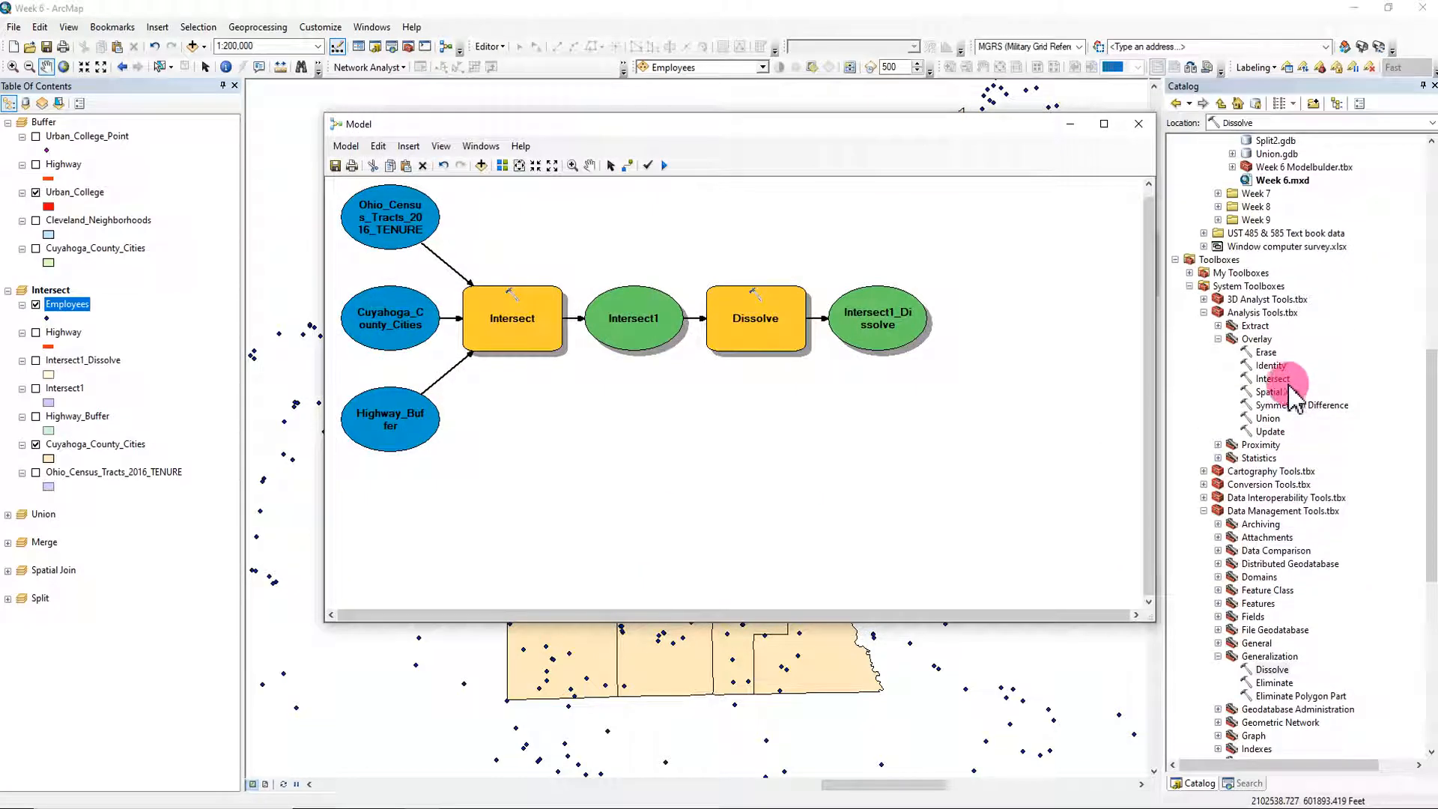
left_click(1270, 378)
left_click_drag(1272, 381, 780, 480)
right_click(780, 480)
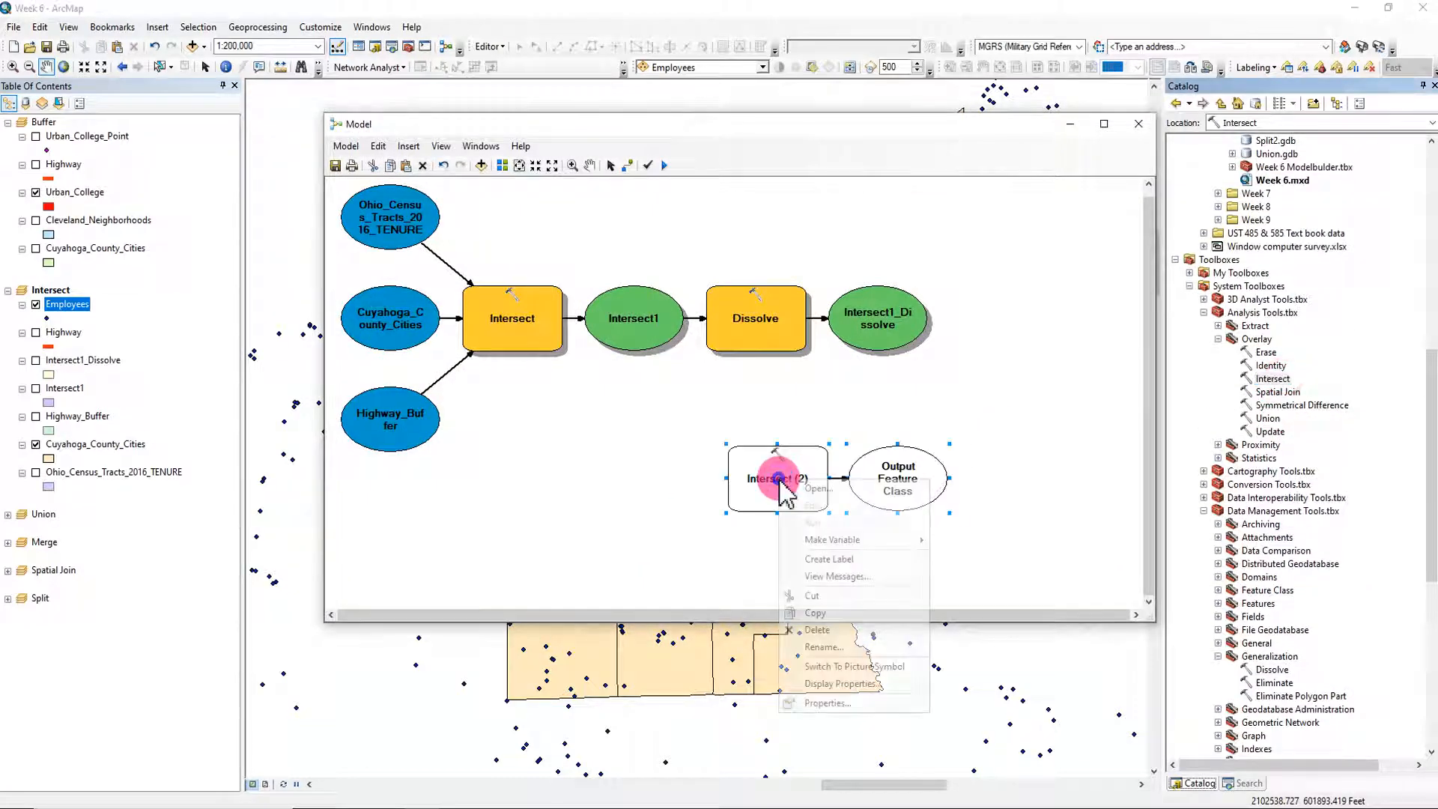
left_click(804, 488)
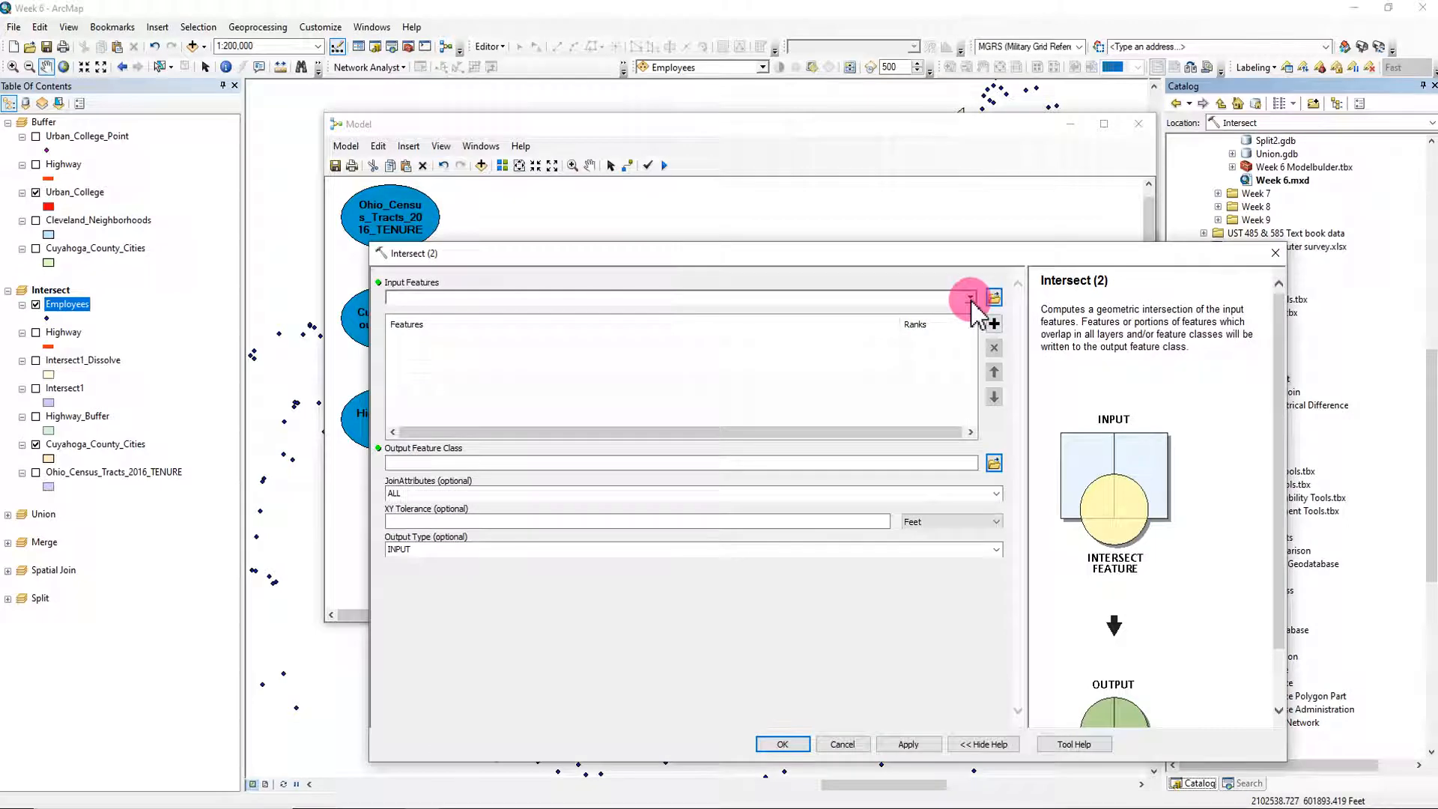
Step: Set Employees and Cuyahoga_County_Cities from the map layers as the input features of Intersect (2)
left_click(970, 298)
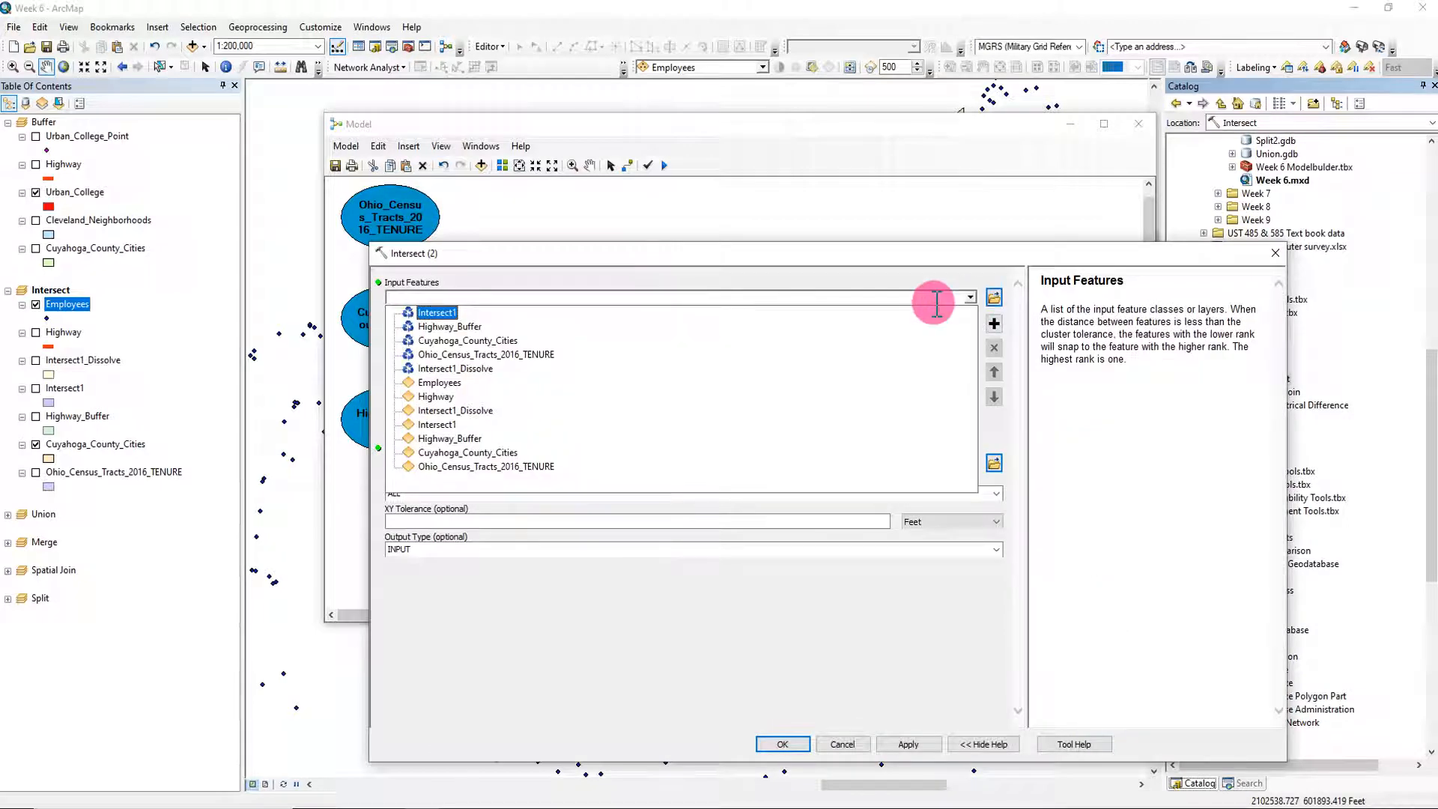
left_click(536, 382)
left_click(971, 299)
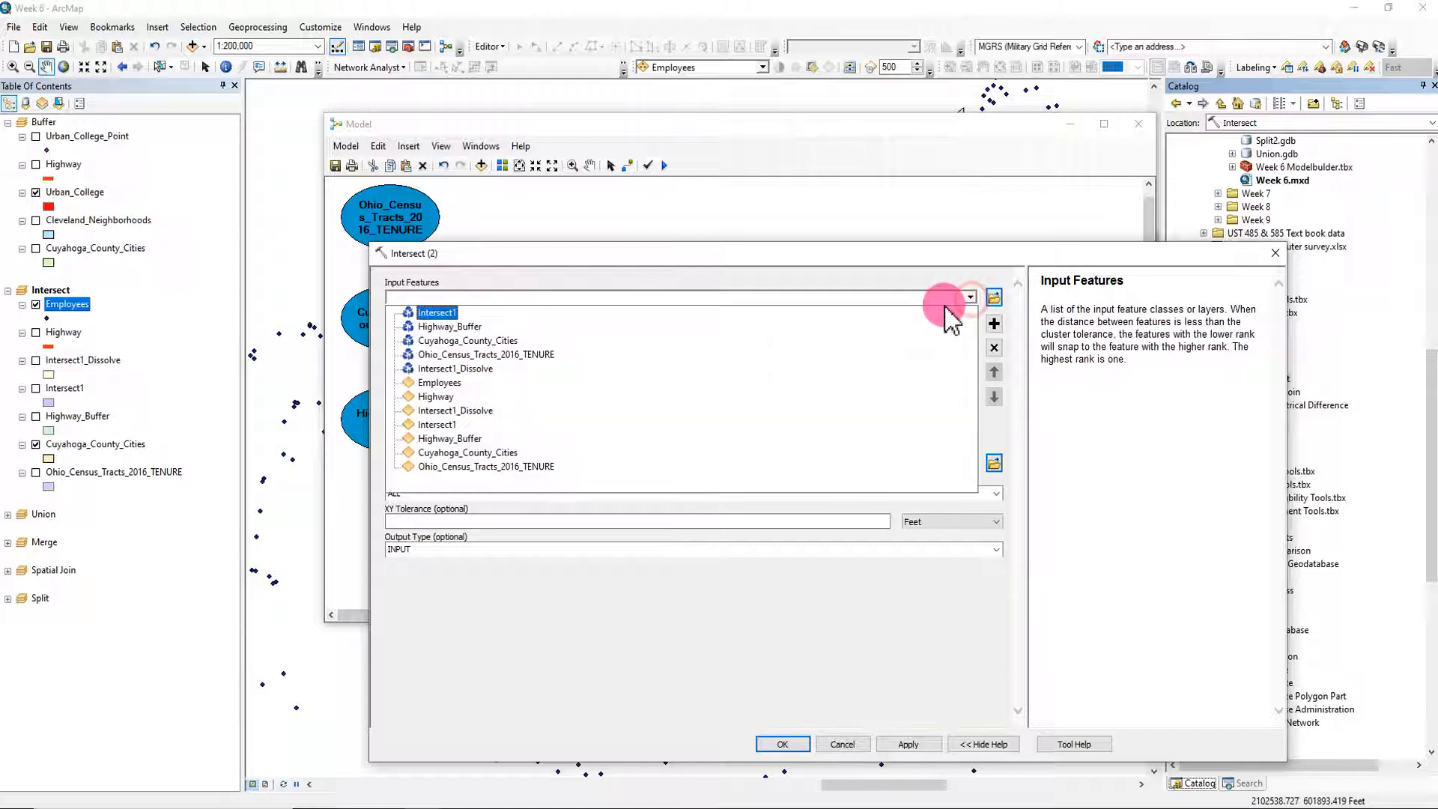
left_click(521, 452)
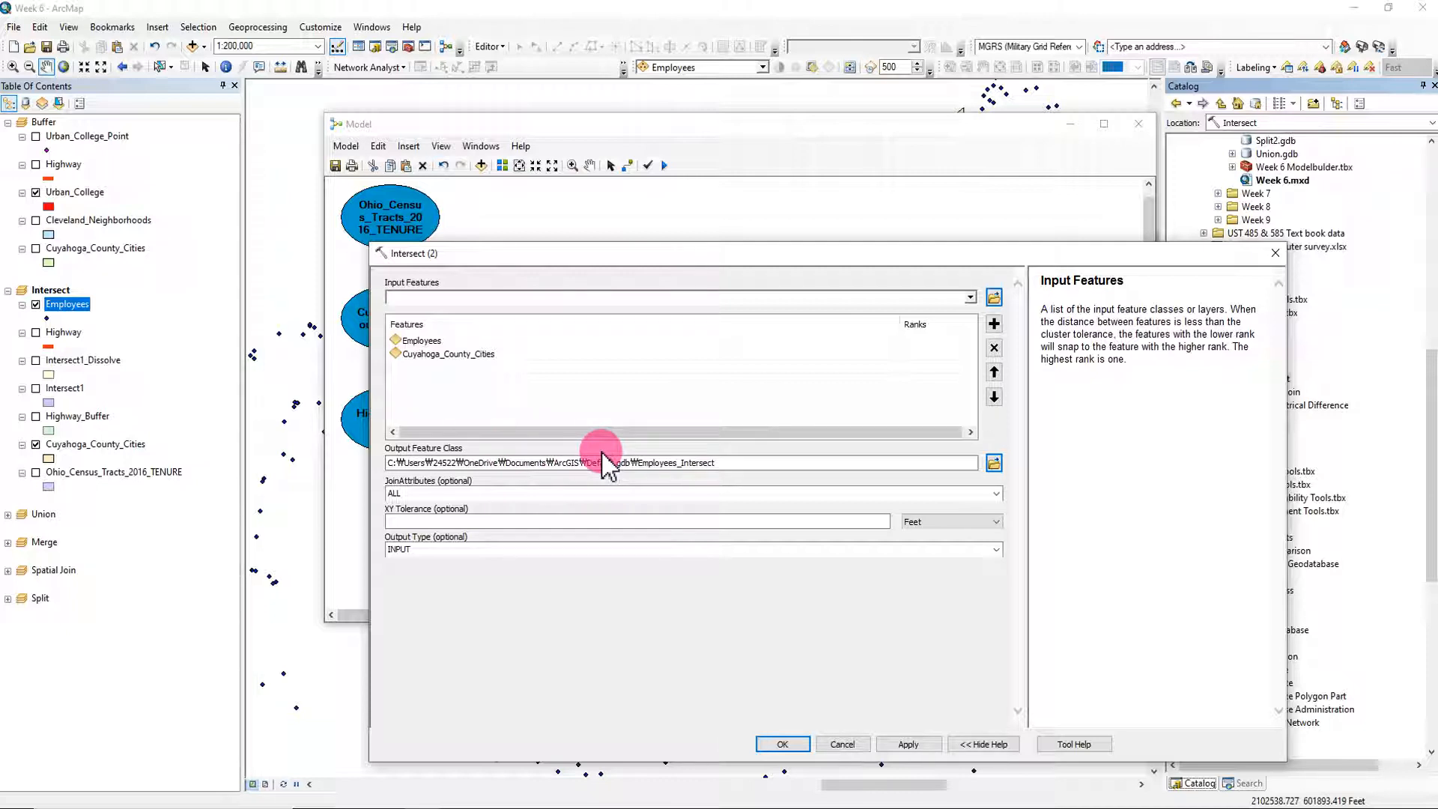
left_click(971, 298)
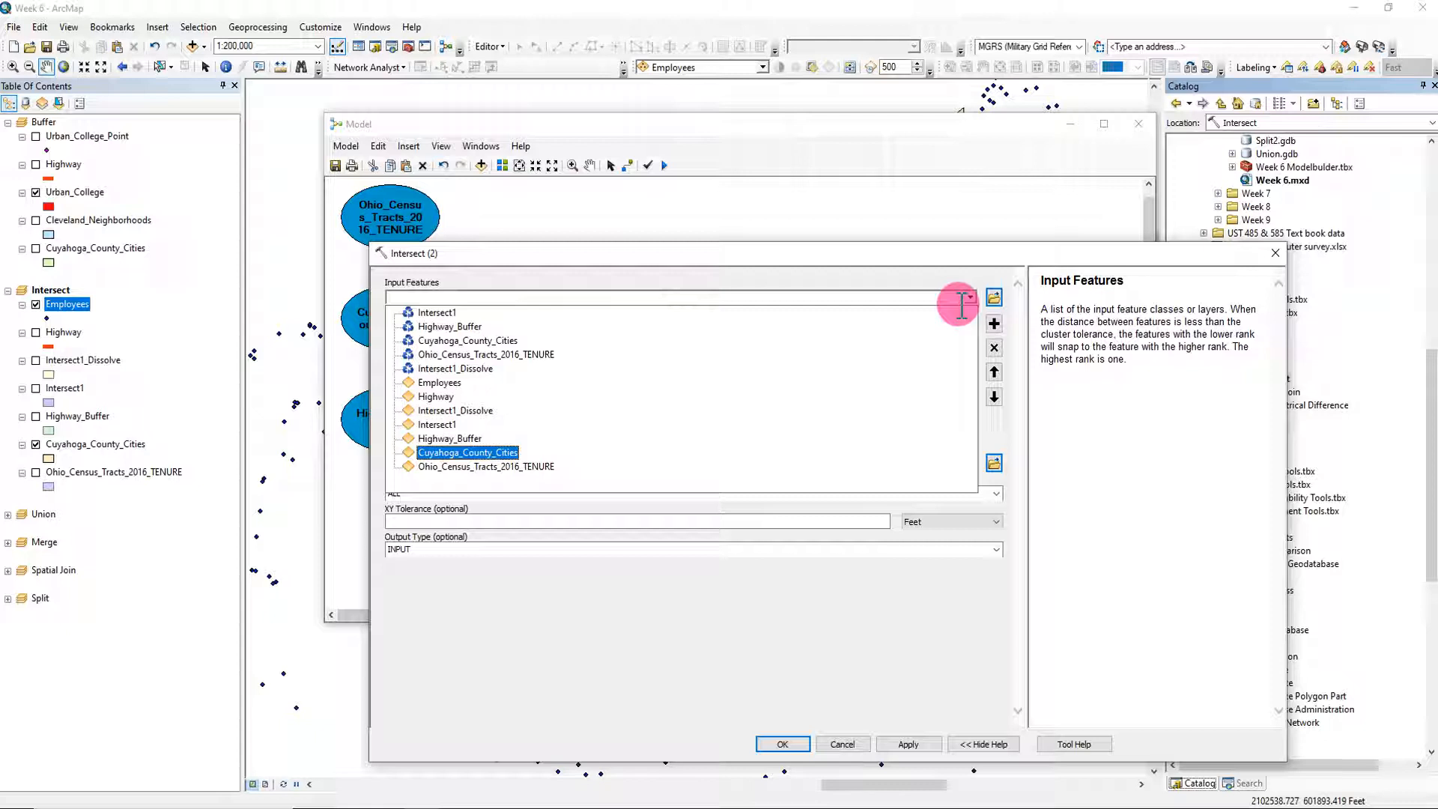
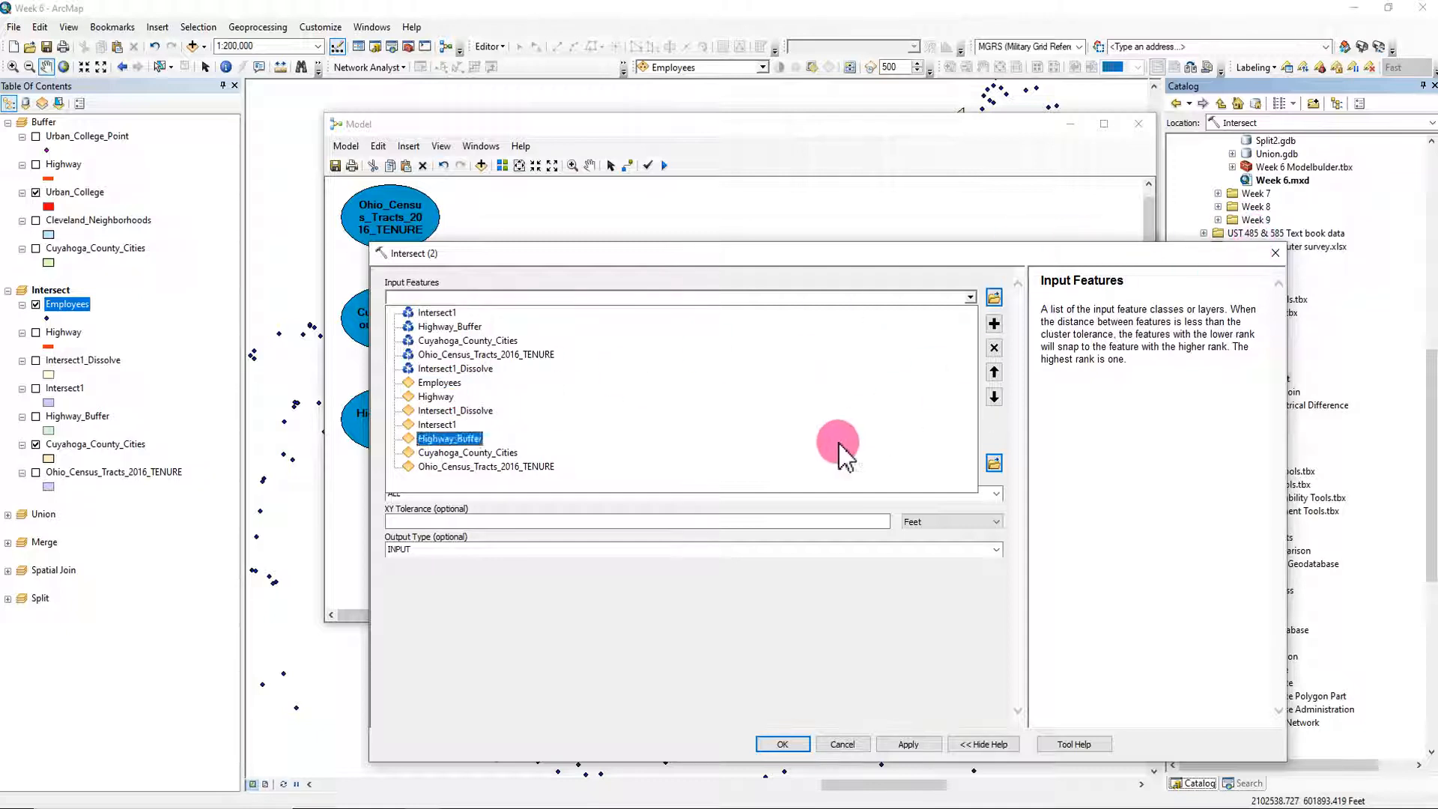
left_click(694, 636)
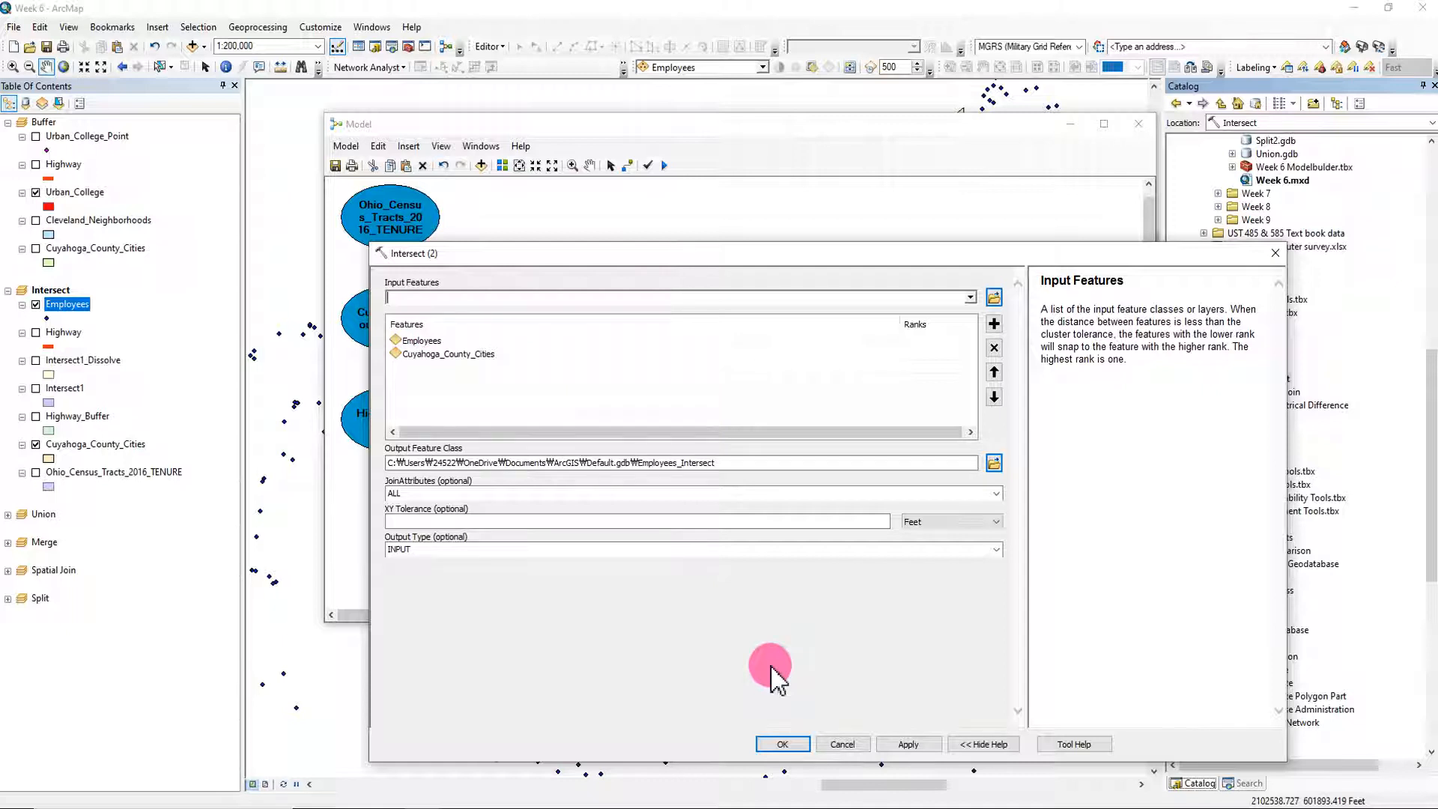
Step: Set the Intersect (2) output to Intersect_point_polygon in Interect.gdb and apply the tool parameters
left_click(993, 463)
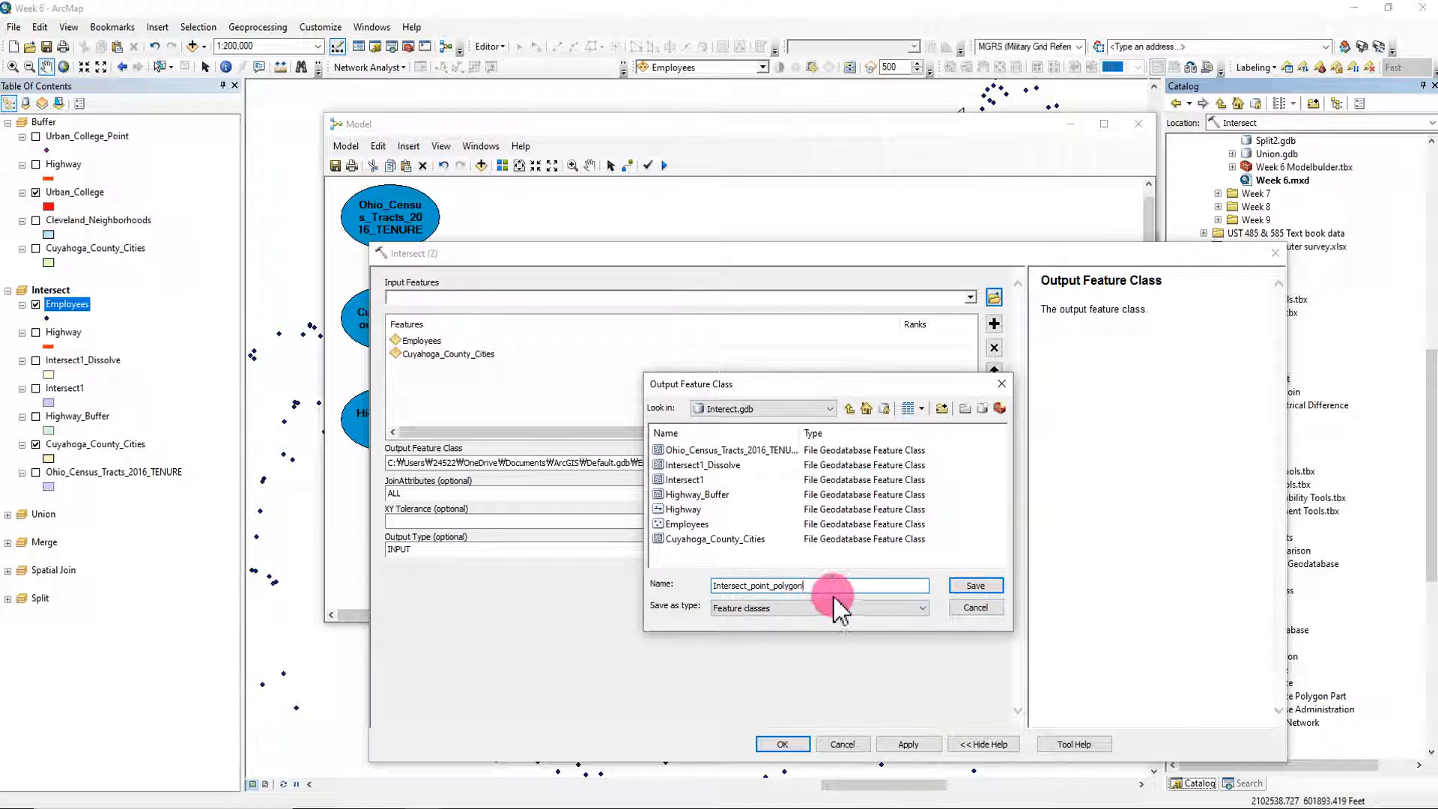
left_click(968, 586)
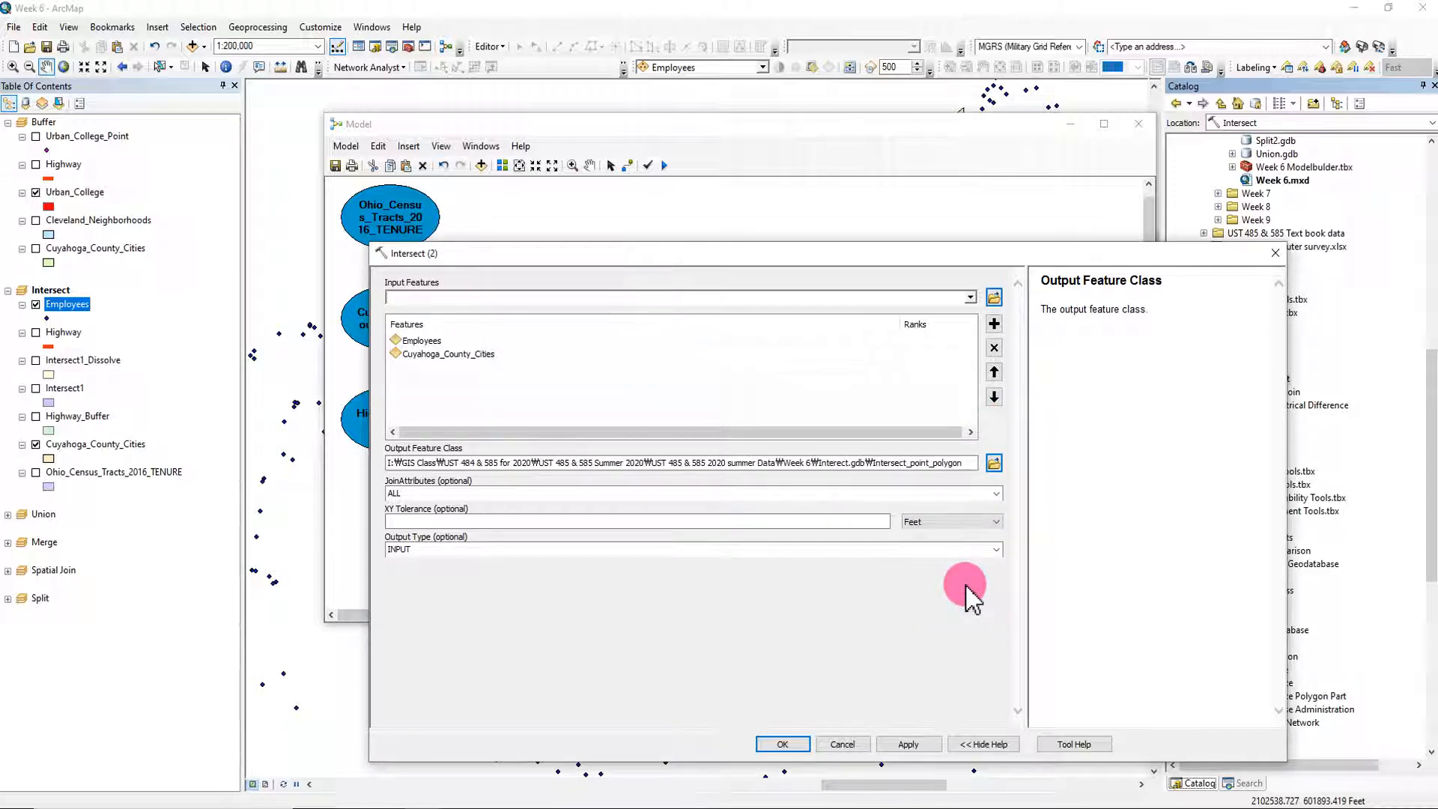
left_click(781, 744)
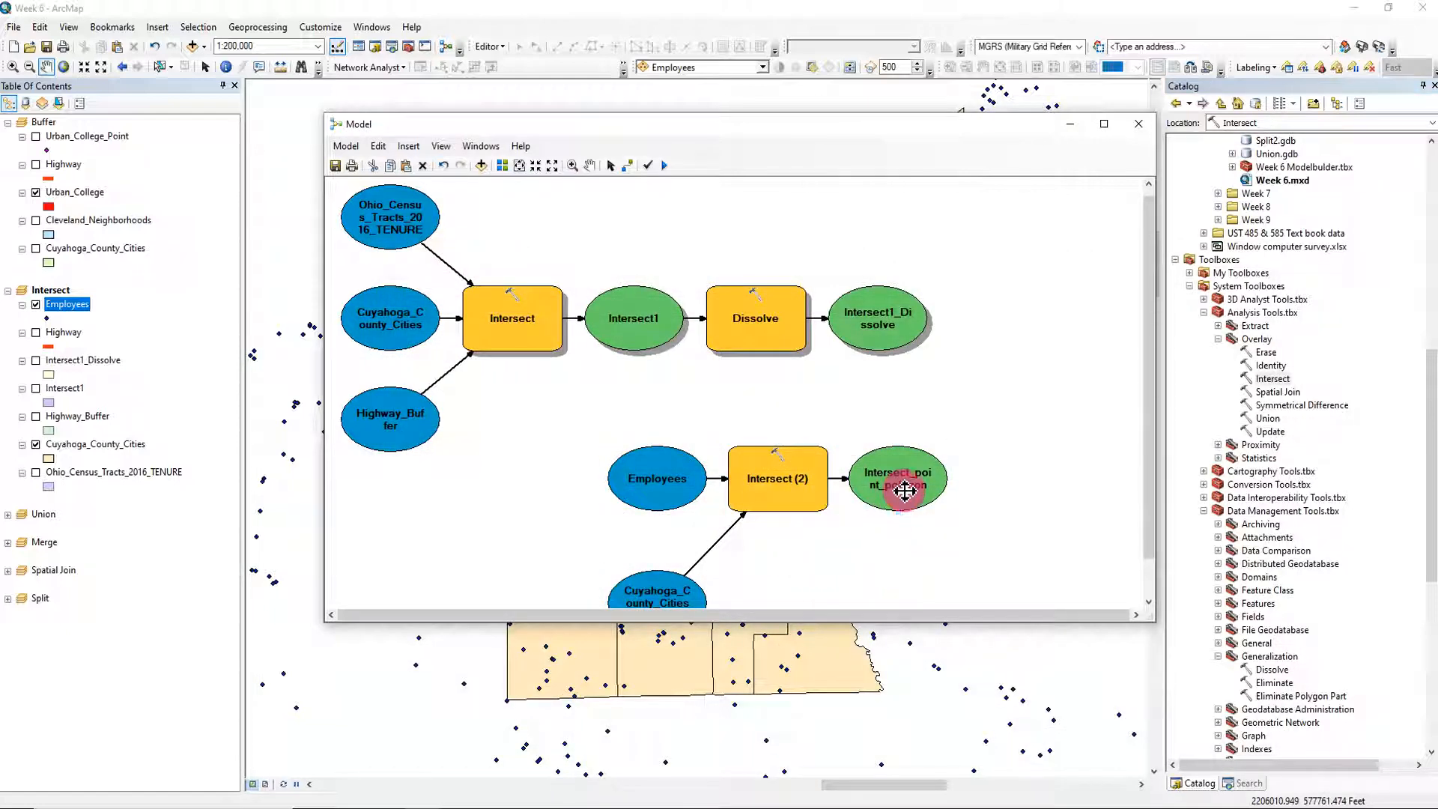
Step: Set the Intersect_point_polygon output to be added to the display and run only the Intersect (2) tool
right_click(906, 491)
left_click(986, 550)
left_click(867, 552)
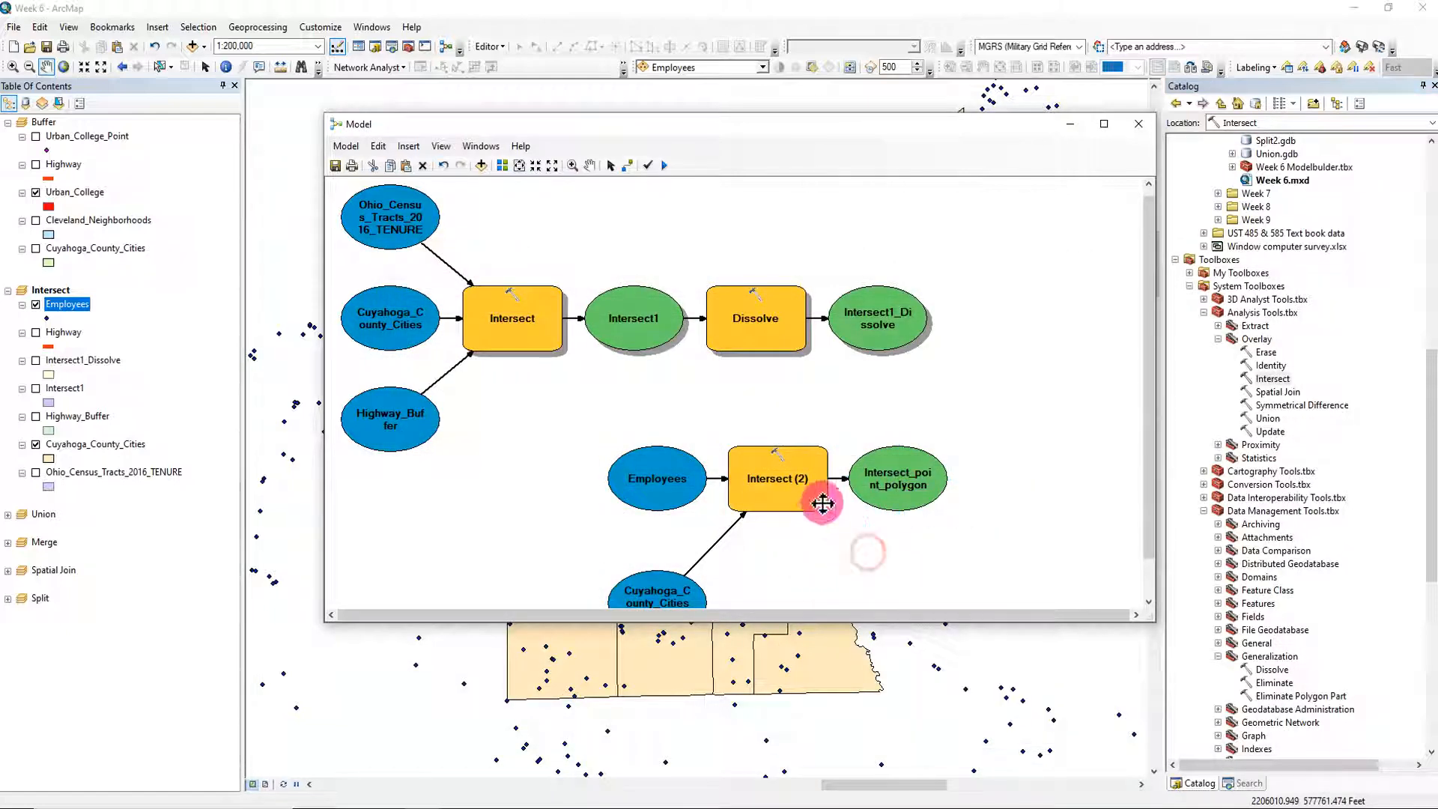
right_click(807, 487)
left_click(842, 530)
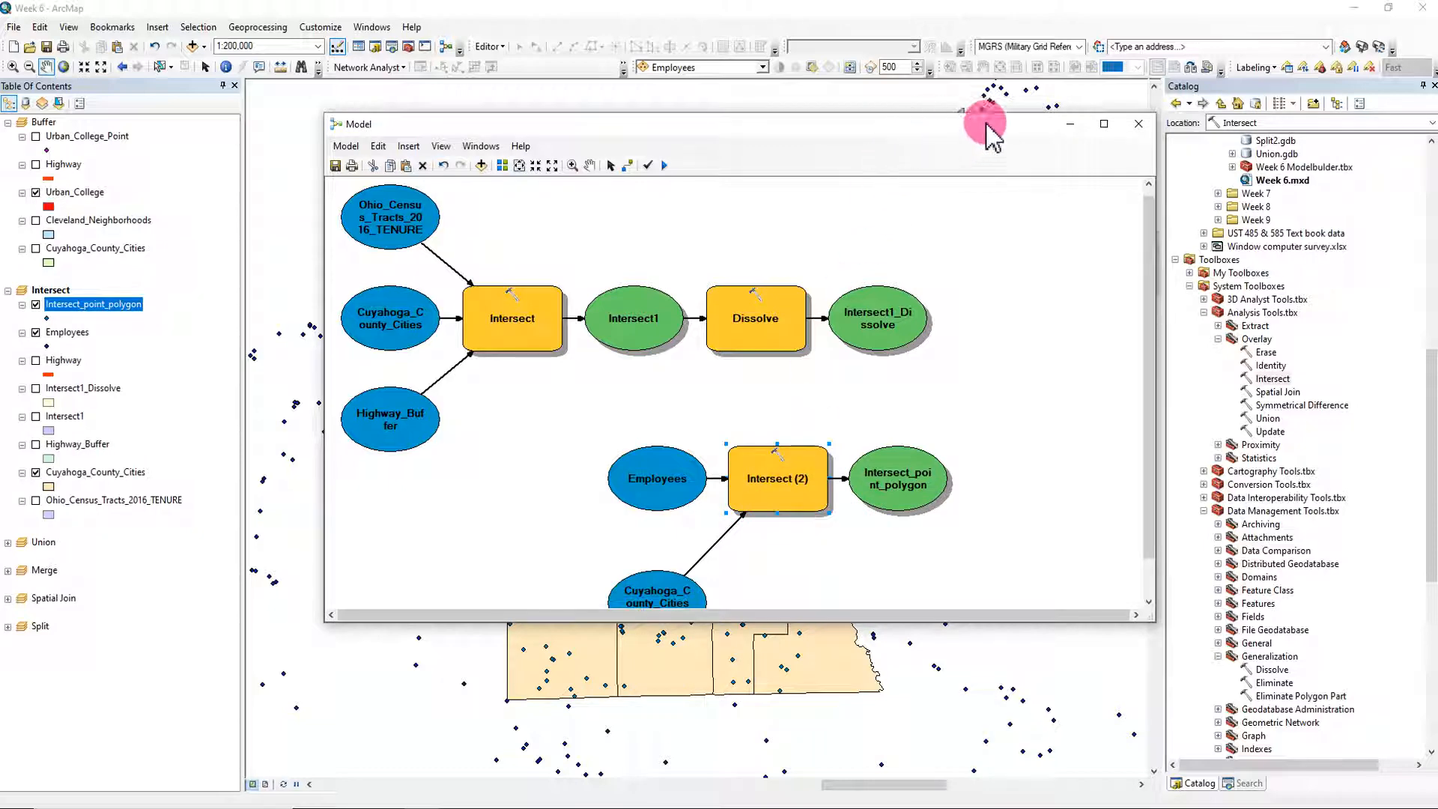
Step: Minimize the model and hide the Employees and Cuyahoga_County_Cities layers so only Intersect_point_polygon shows in the Intersect data frame
left_click(1070, 124)
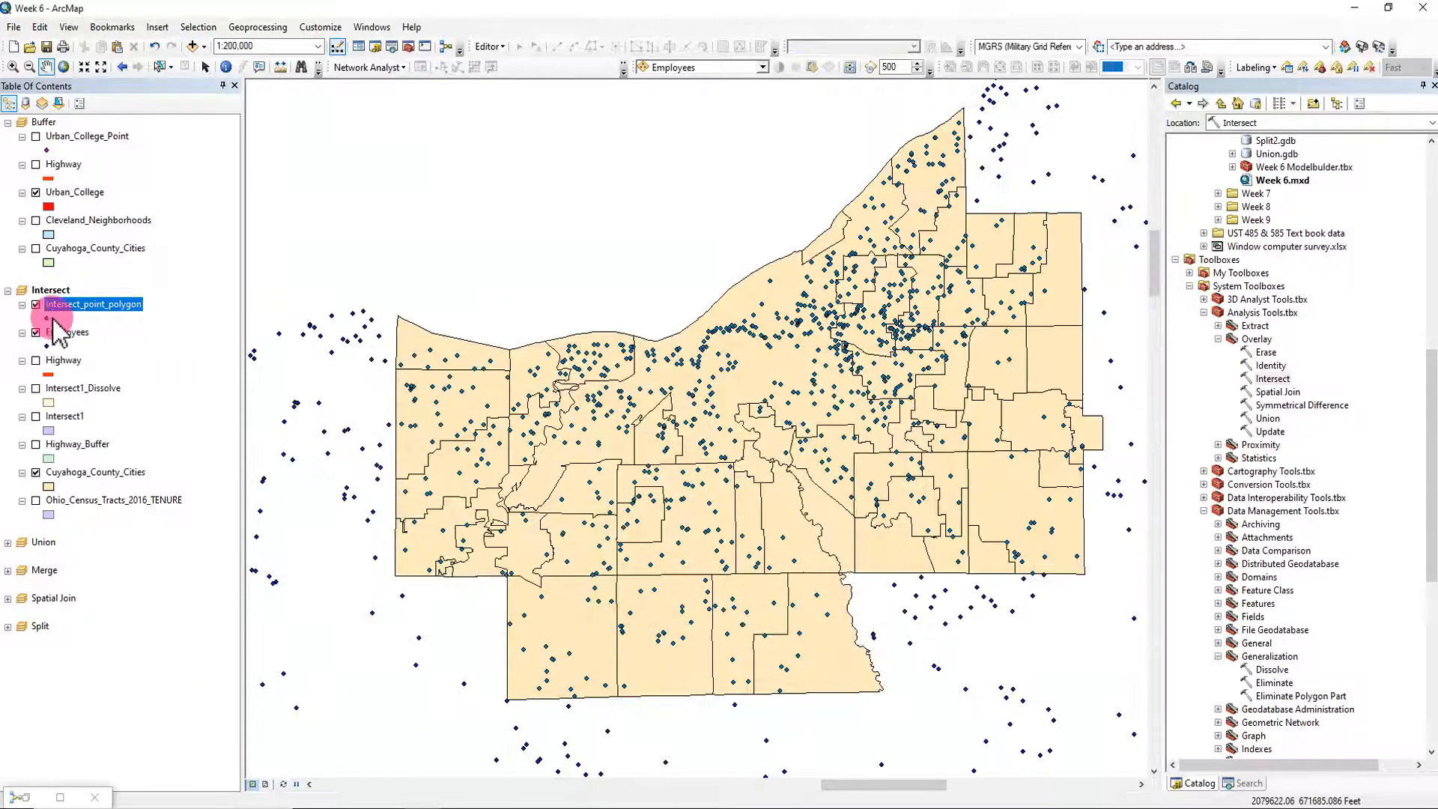
left_click(36, 333)
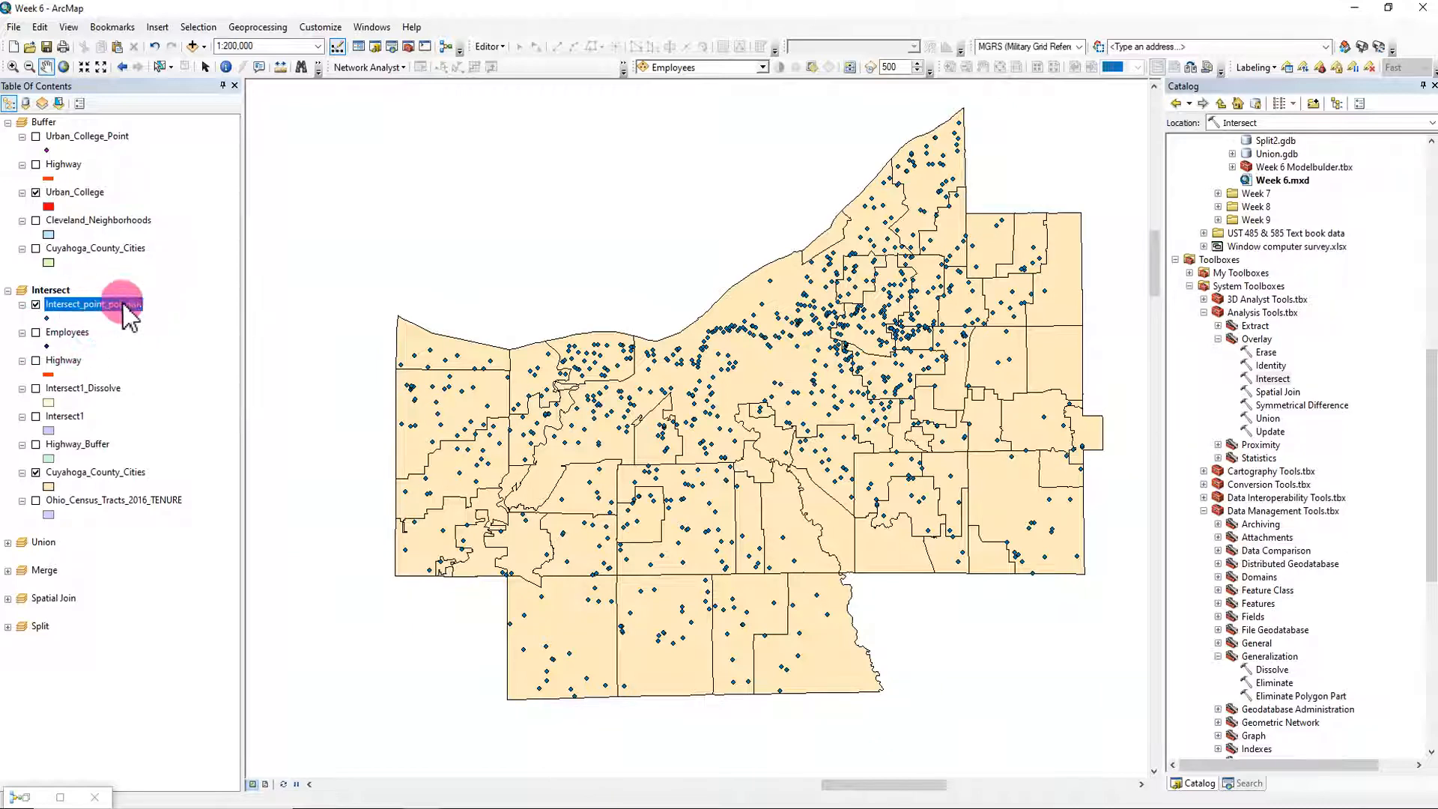
left_click(35, 472)
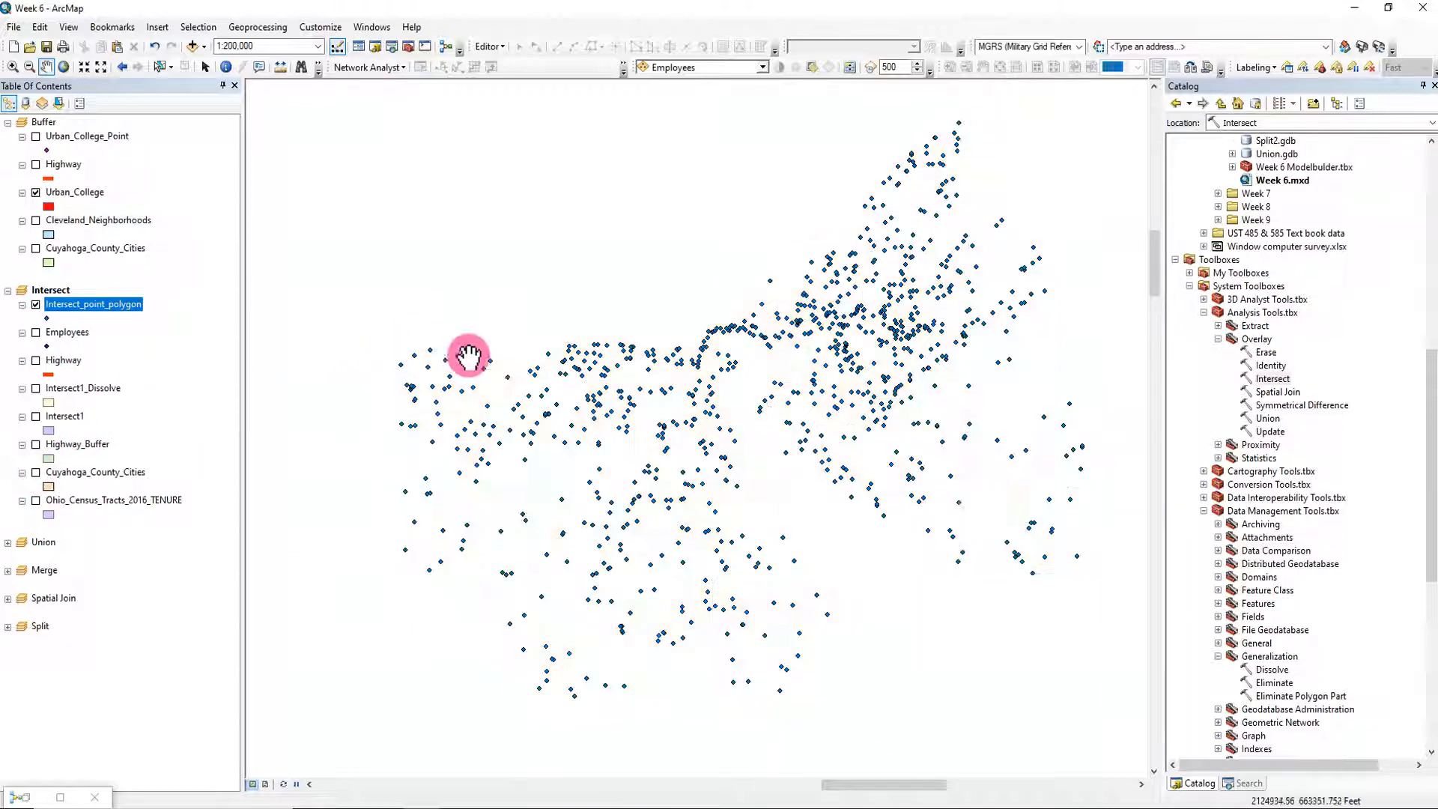
Step: Open the Intersect_point_polygon attribute table and highlight its CITY, STATE, ZIP and Job_Family fields
right_click(132, 303)
left_click(187, 345)
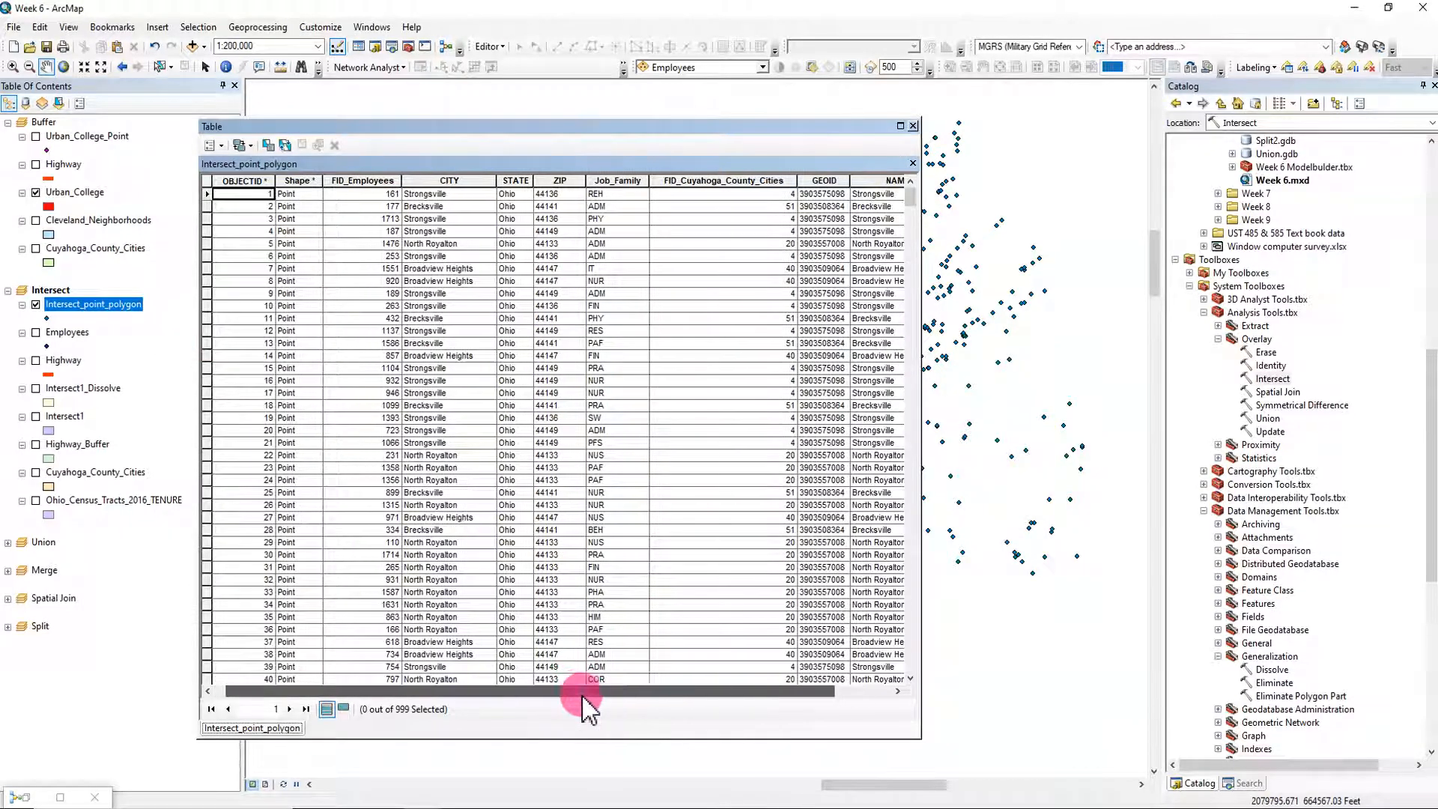
left_click_drag(356, 180, 605, 196)
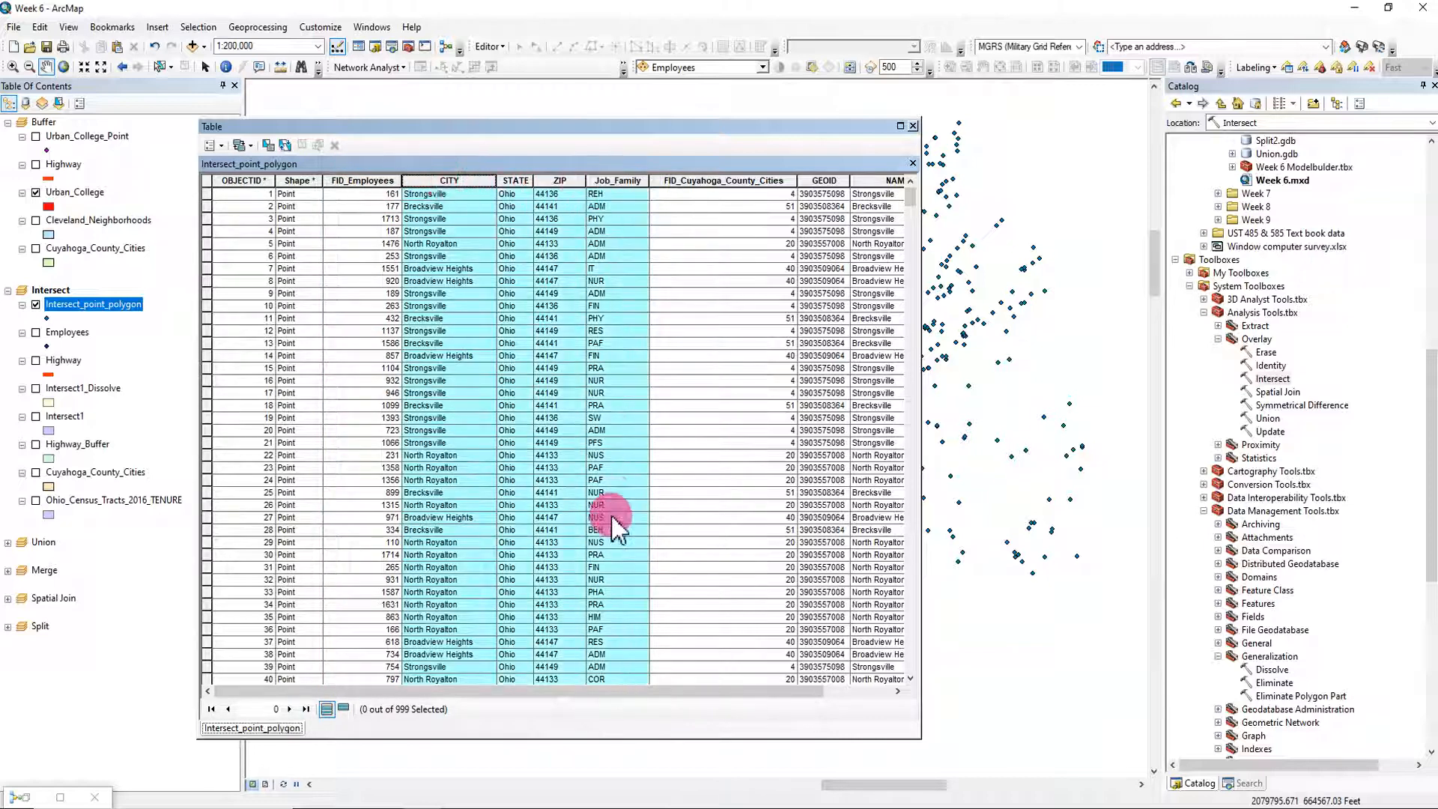
Step: Open the Employees attribute table, arrange it side by side with Intersect_point_polygon, and widen the table window to compare their fields
right_click(79, 341)
left_click(137, 352)
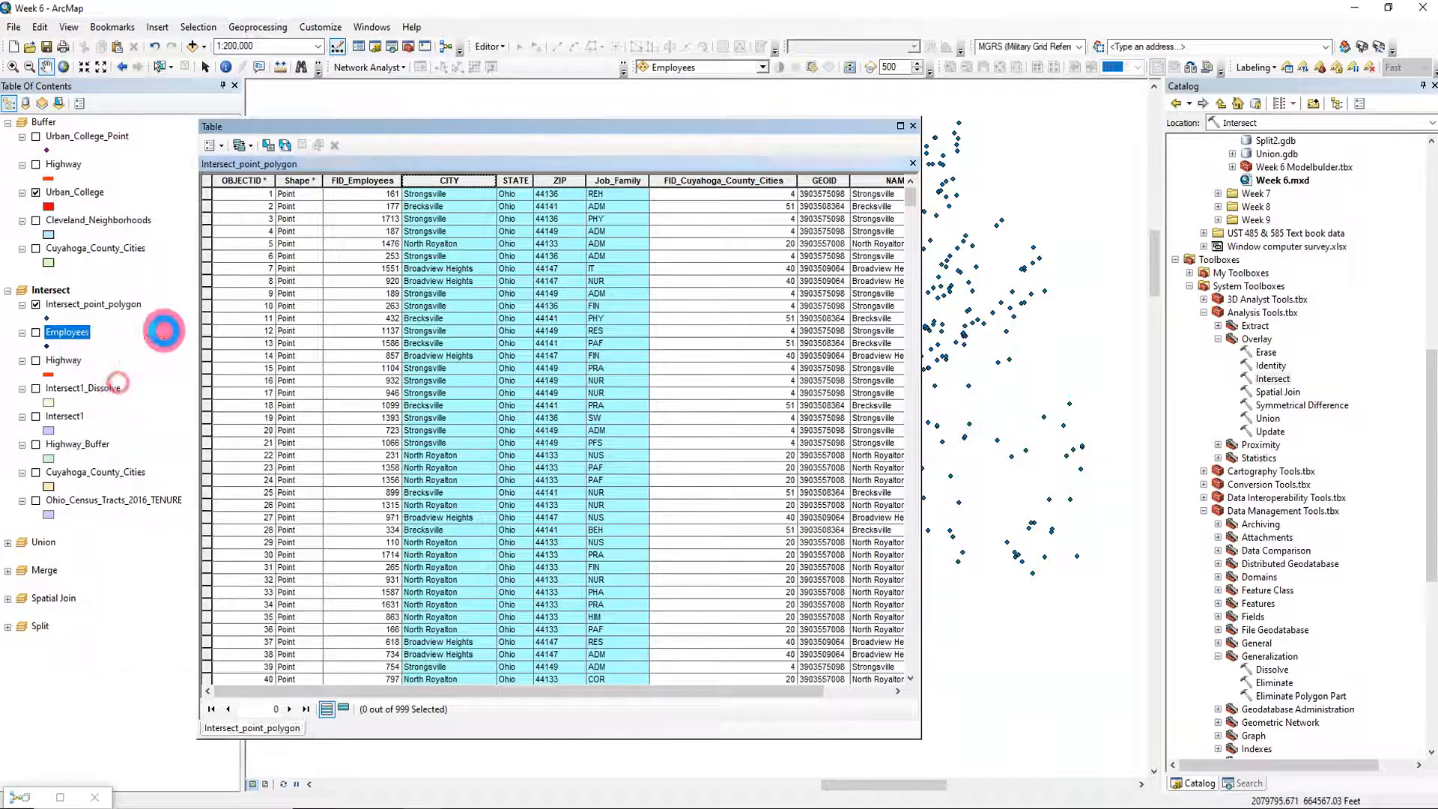
left_click(222, 144)
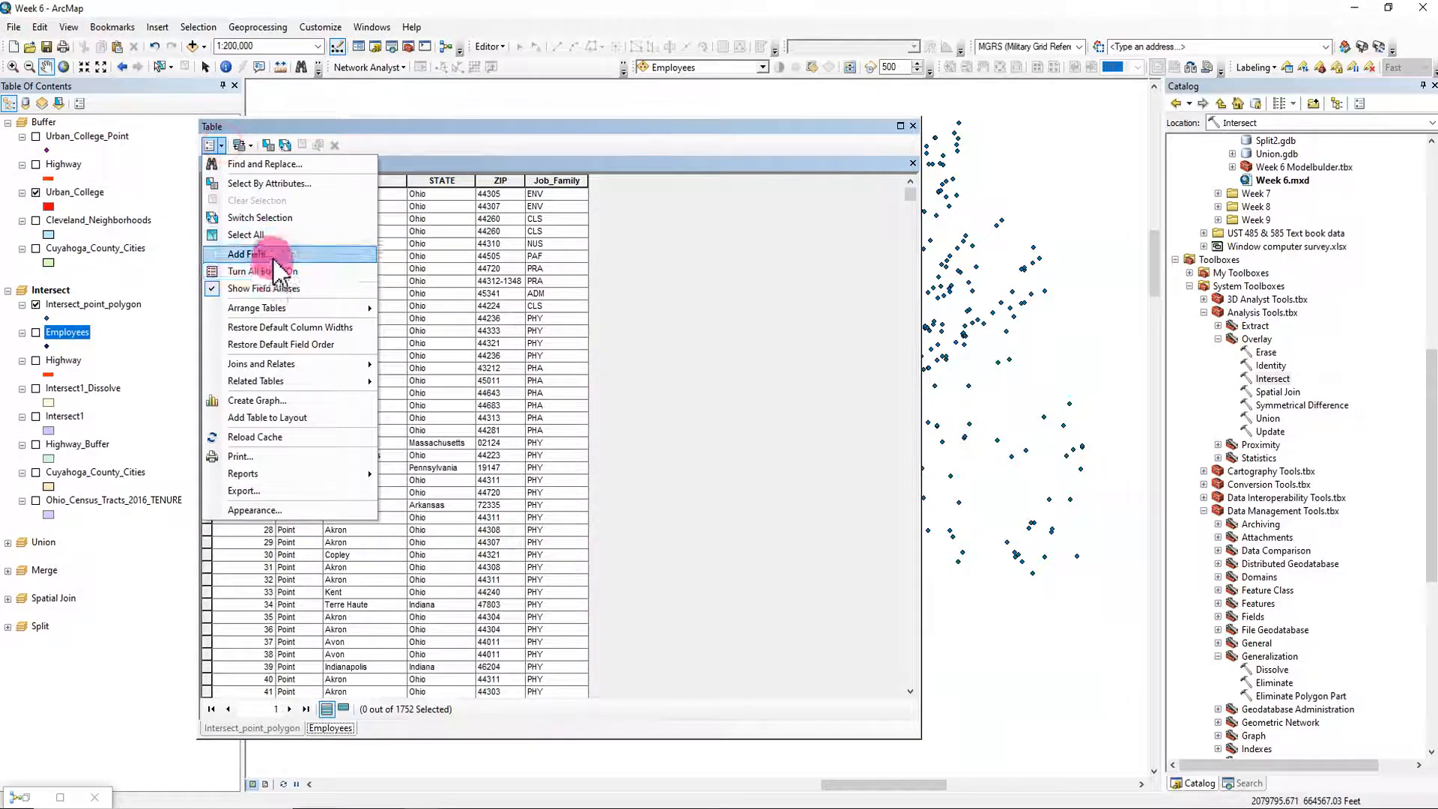
mouse_move(296, 307)
left_click(450, 327)
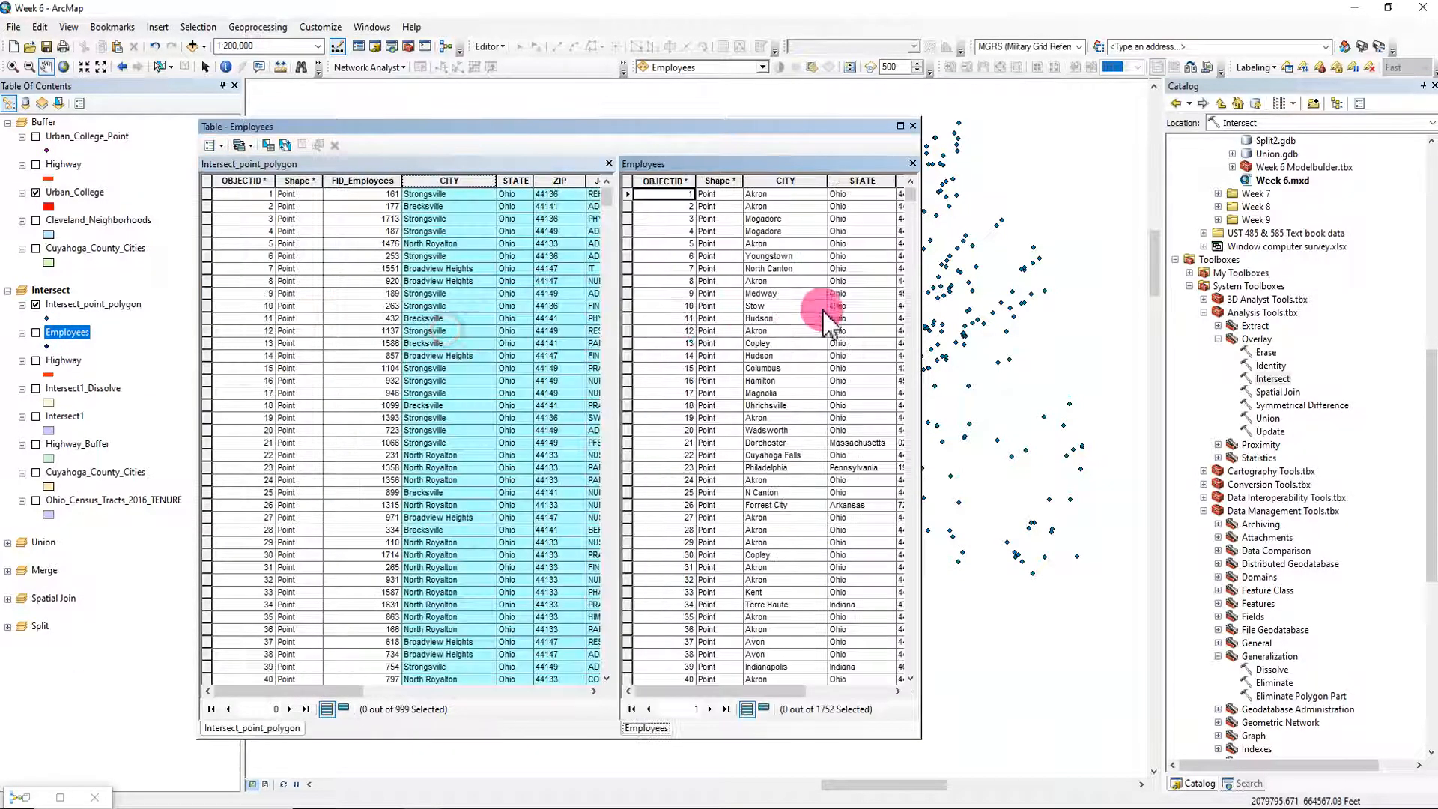
left_click_drag(972, 274, 1303, 270)
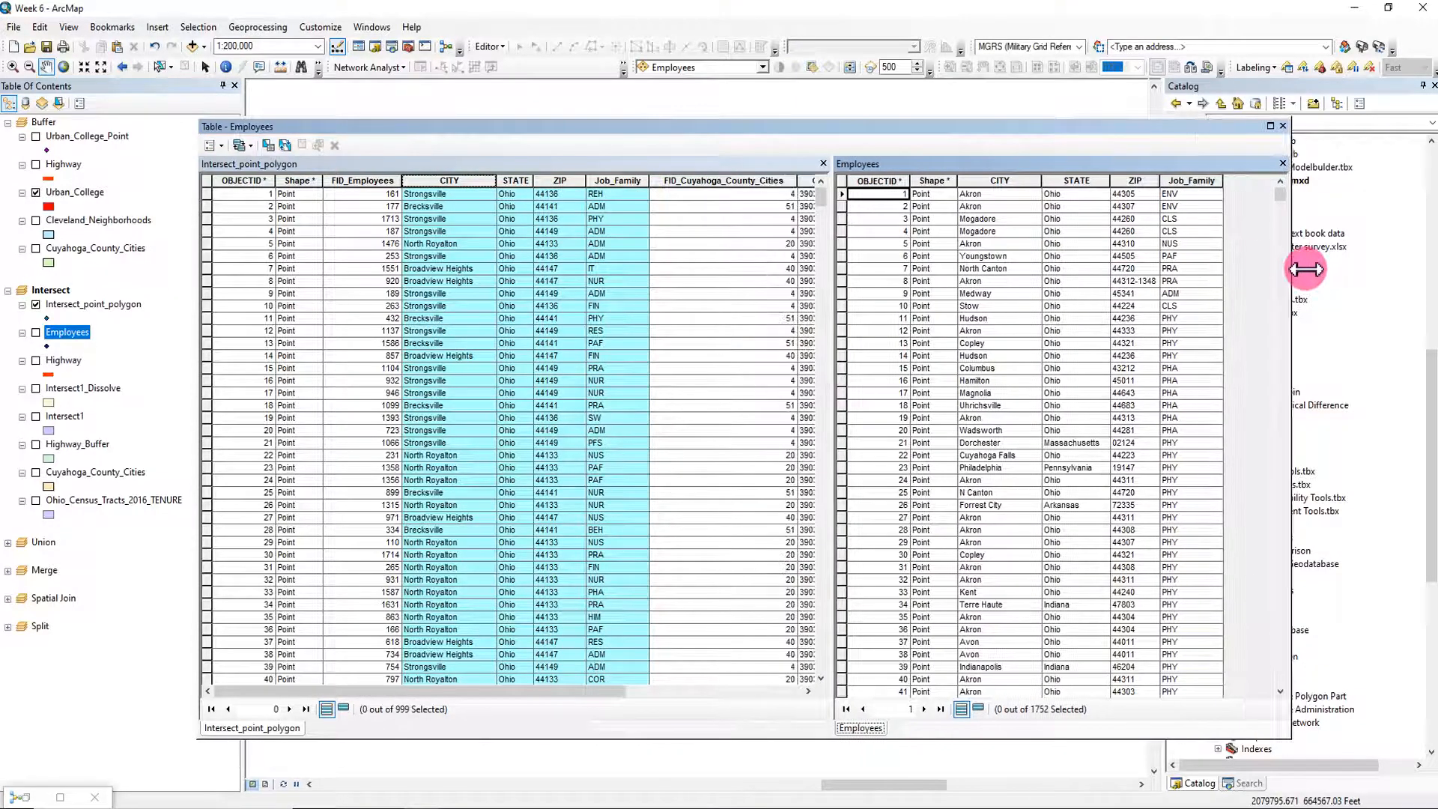
left_click_drag(841, 314, 744, 315)
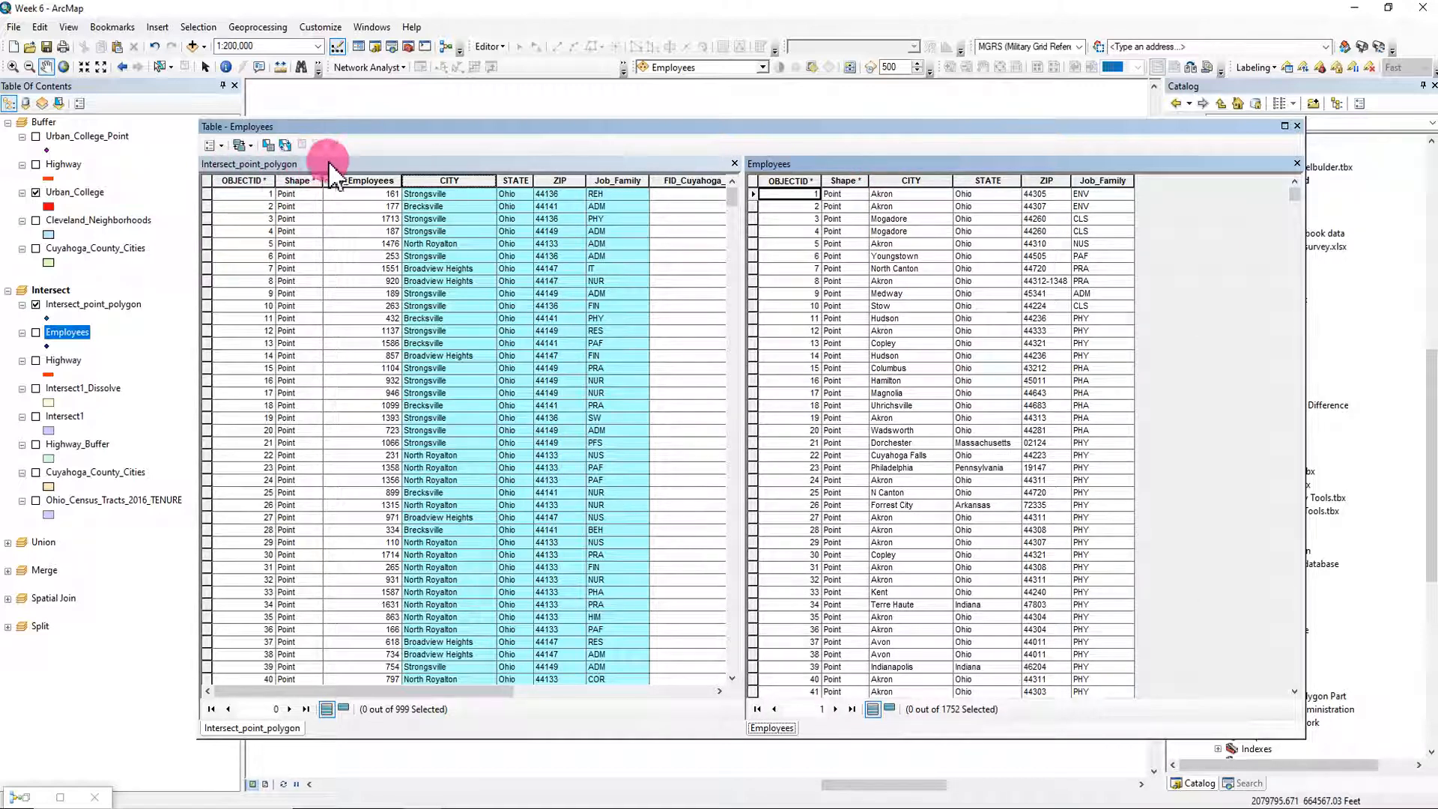
Step: Highlight the CITY and ZIP fields of the Employees table for comparison, and close that table
left_click(920, 181)
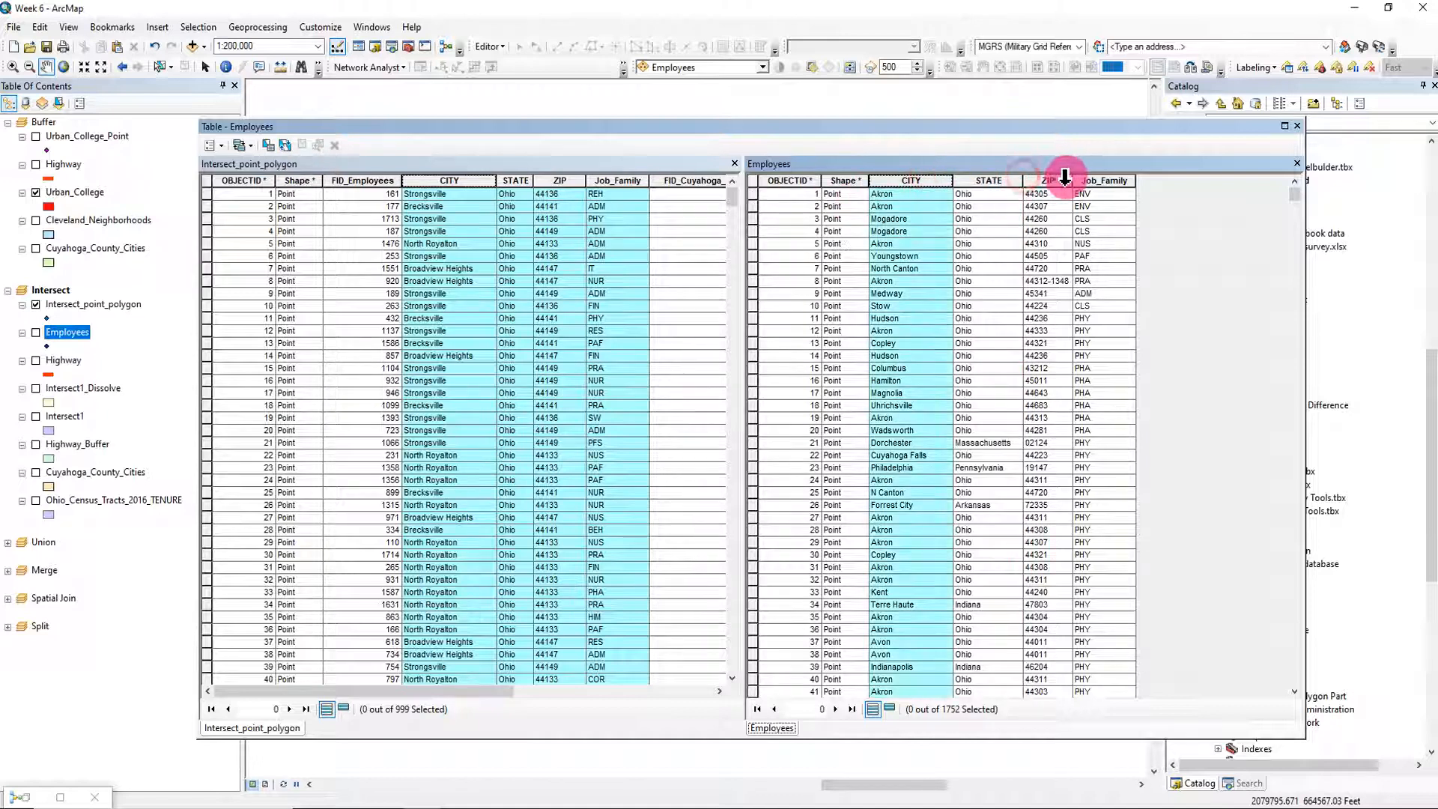
left_click(1064, 180)
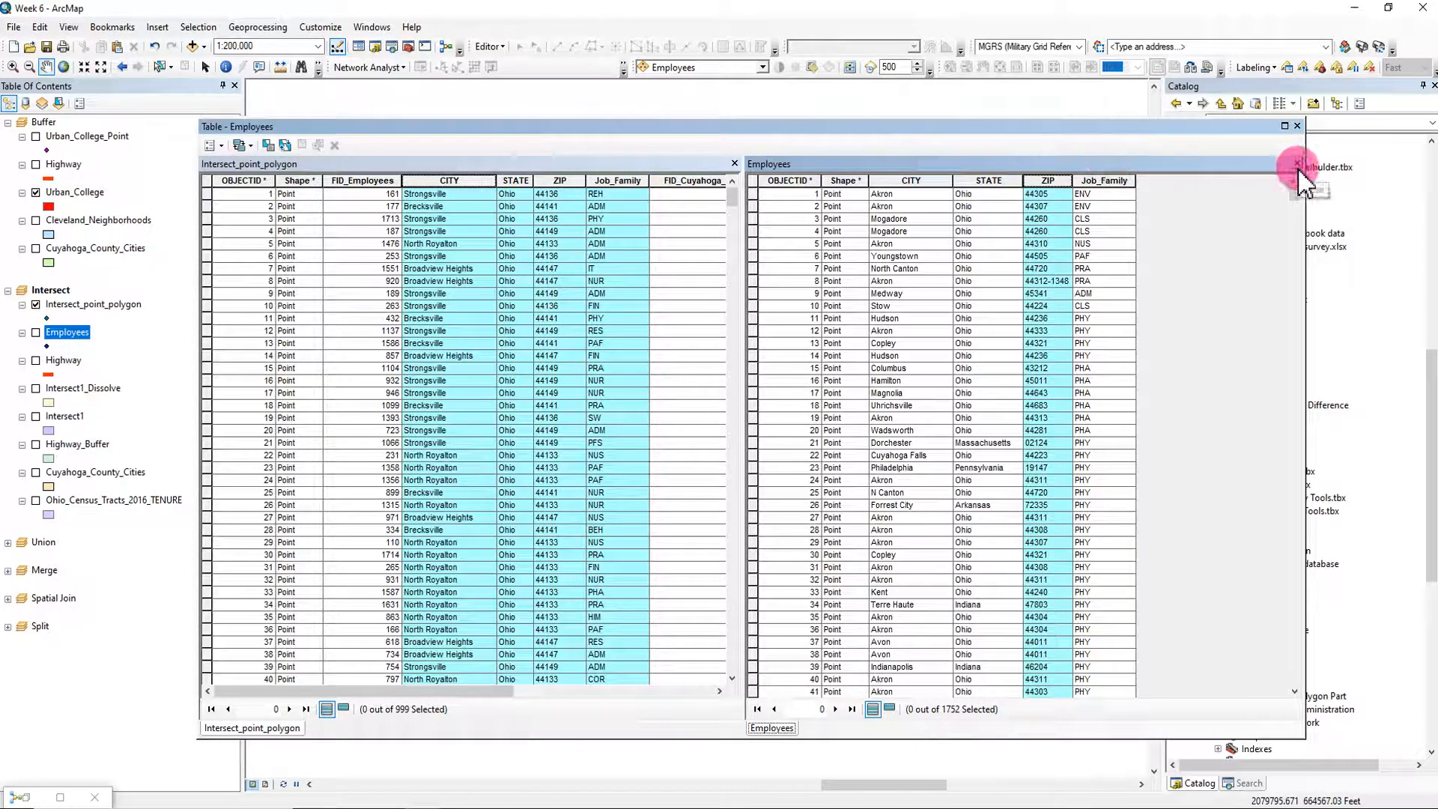
left_click(1297, 164)
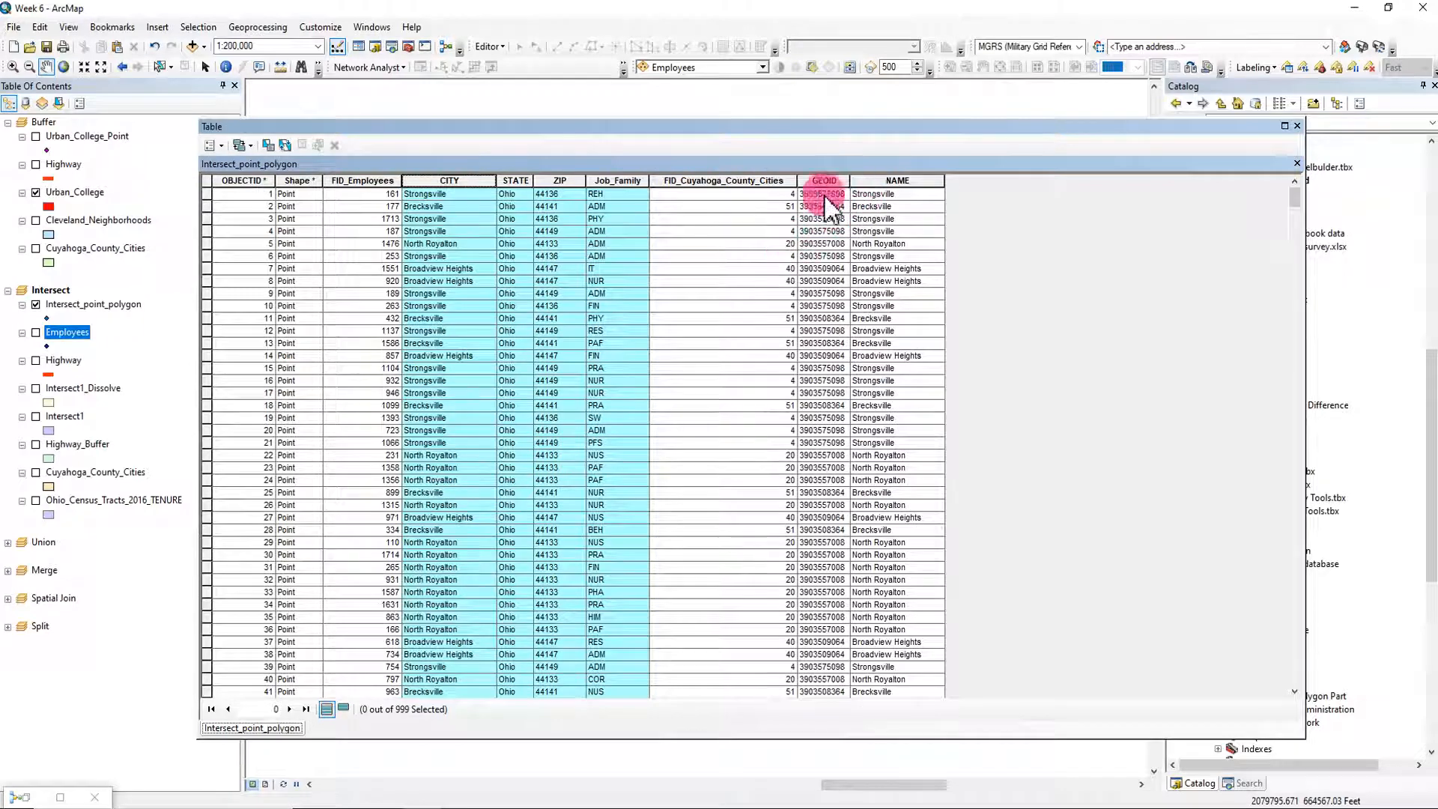
Step: Examine the GEOID and NAME fields that Intersect_point_polygon inherited from the city polygons across its records
left_click(823, 180)
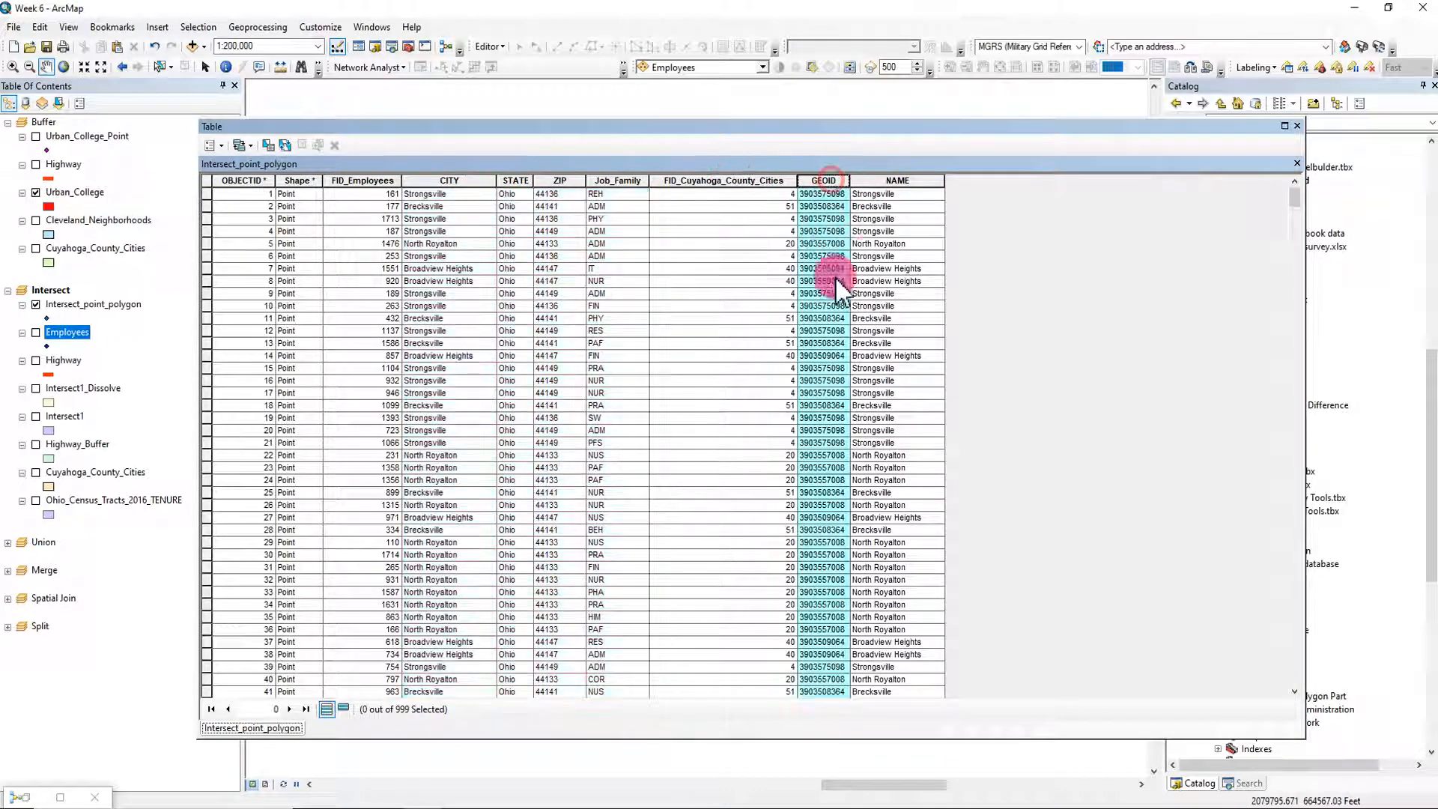
left_click(884, 180)
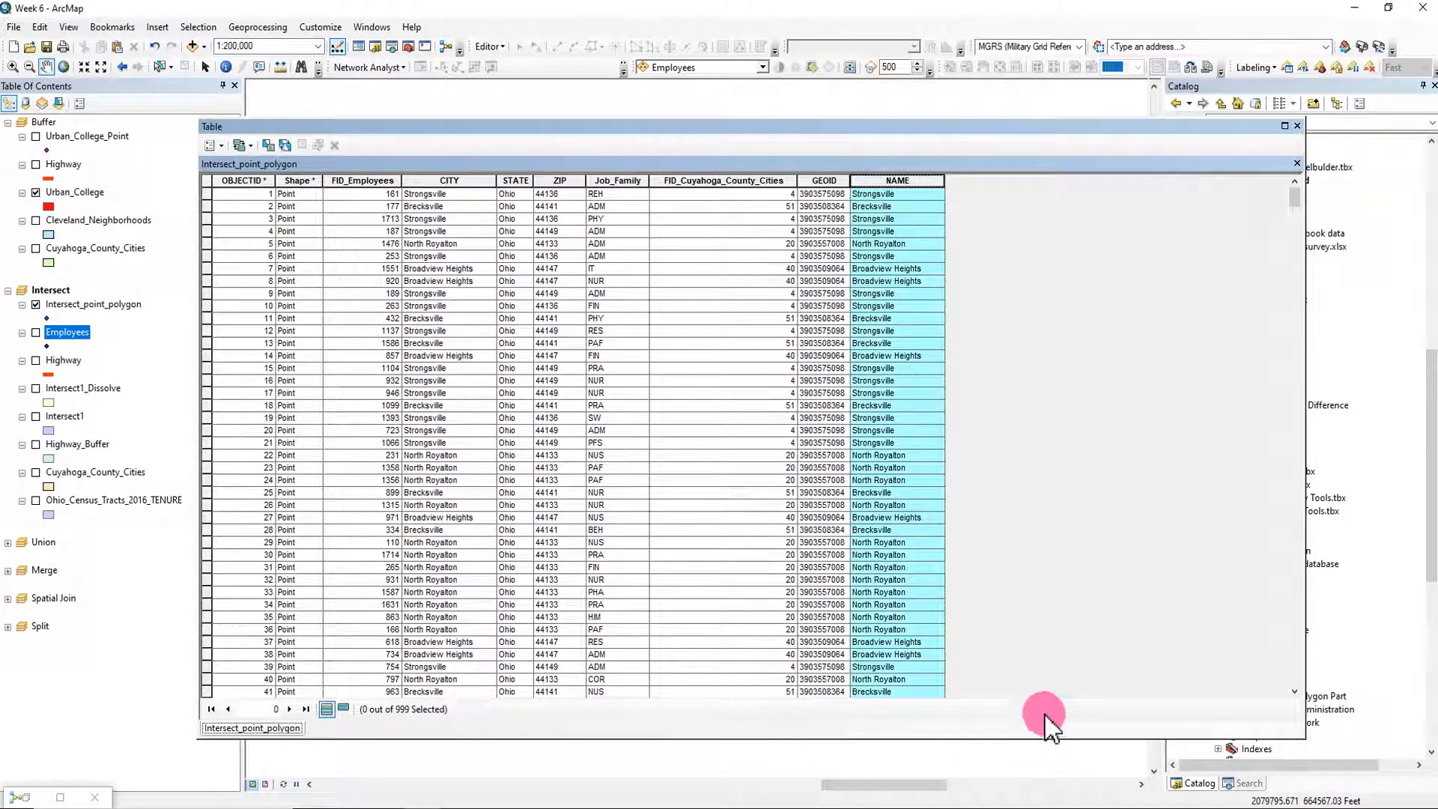
scroll(1046, 626, "down", 15)
scroll(1046, 629, "down", 20)
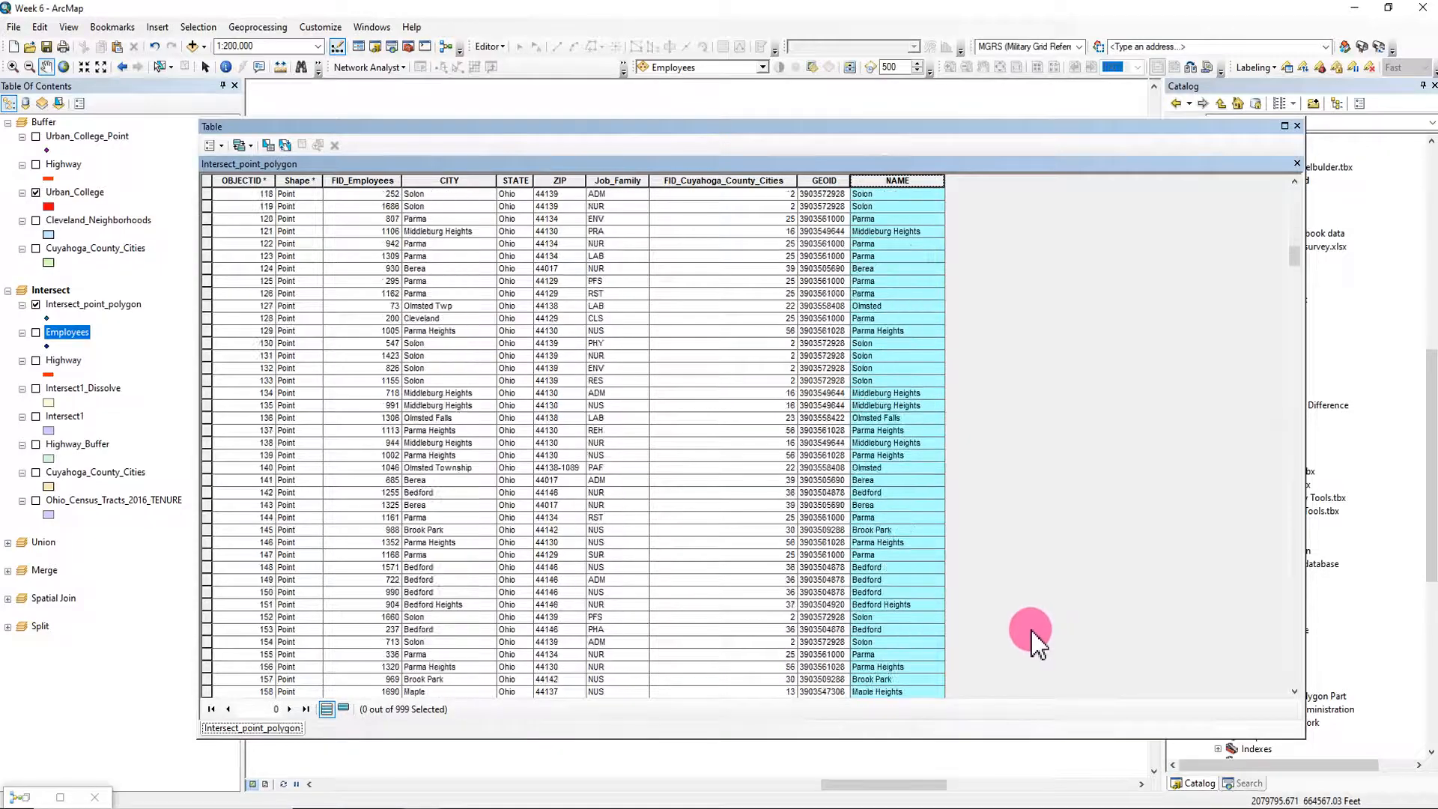
scroll(913, 663, "up", 2)
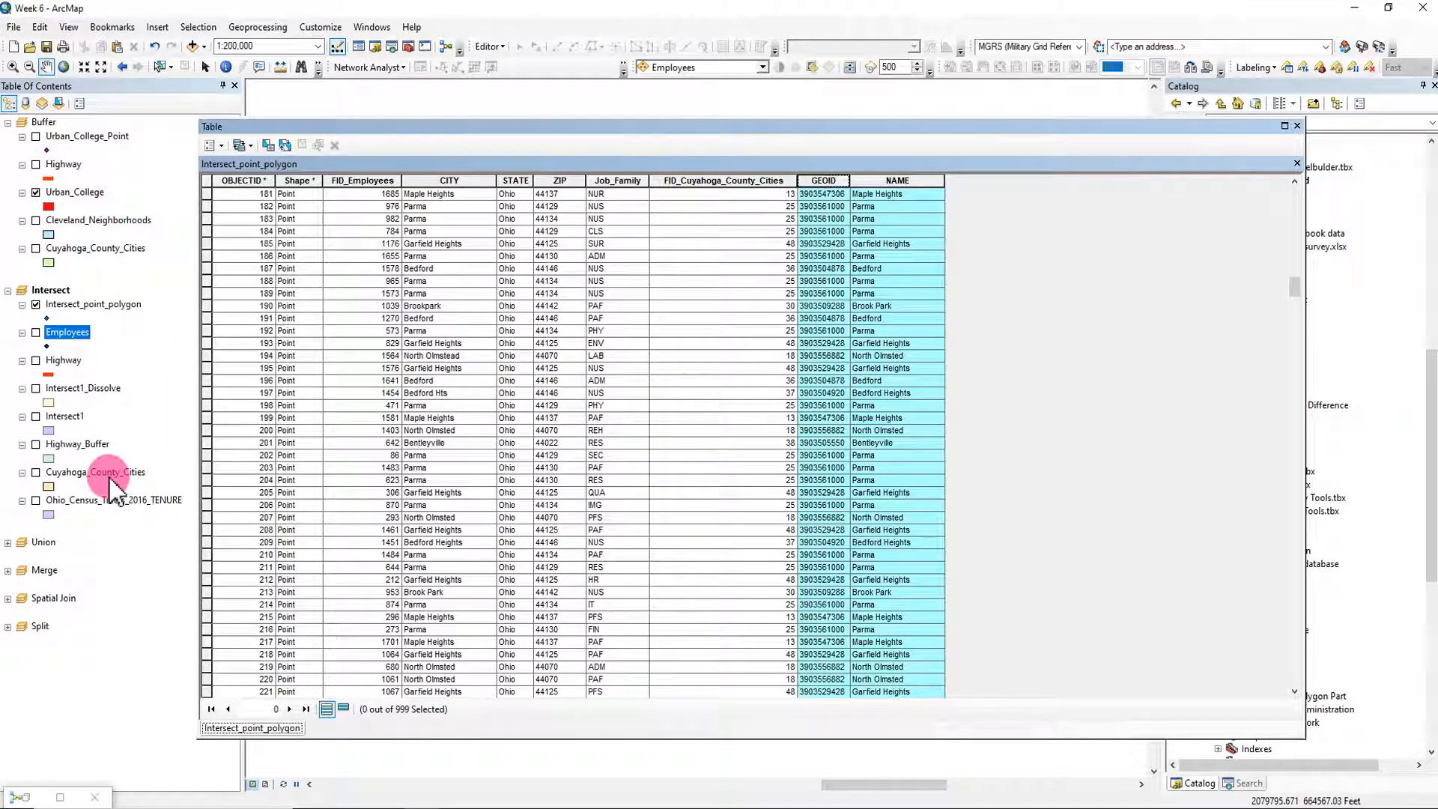
Step: Delete the FID_Cuyahoga_County_Cities field from the Intersect_point_polygon table and highlight the CITY and Job_Family fields for review
left_click(703, 181)
right_click(704, 182)
left_click(751, 352)
left_click(771, 474)
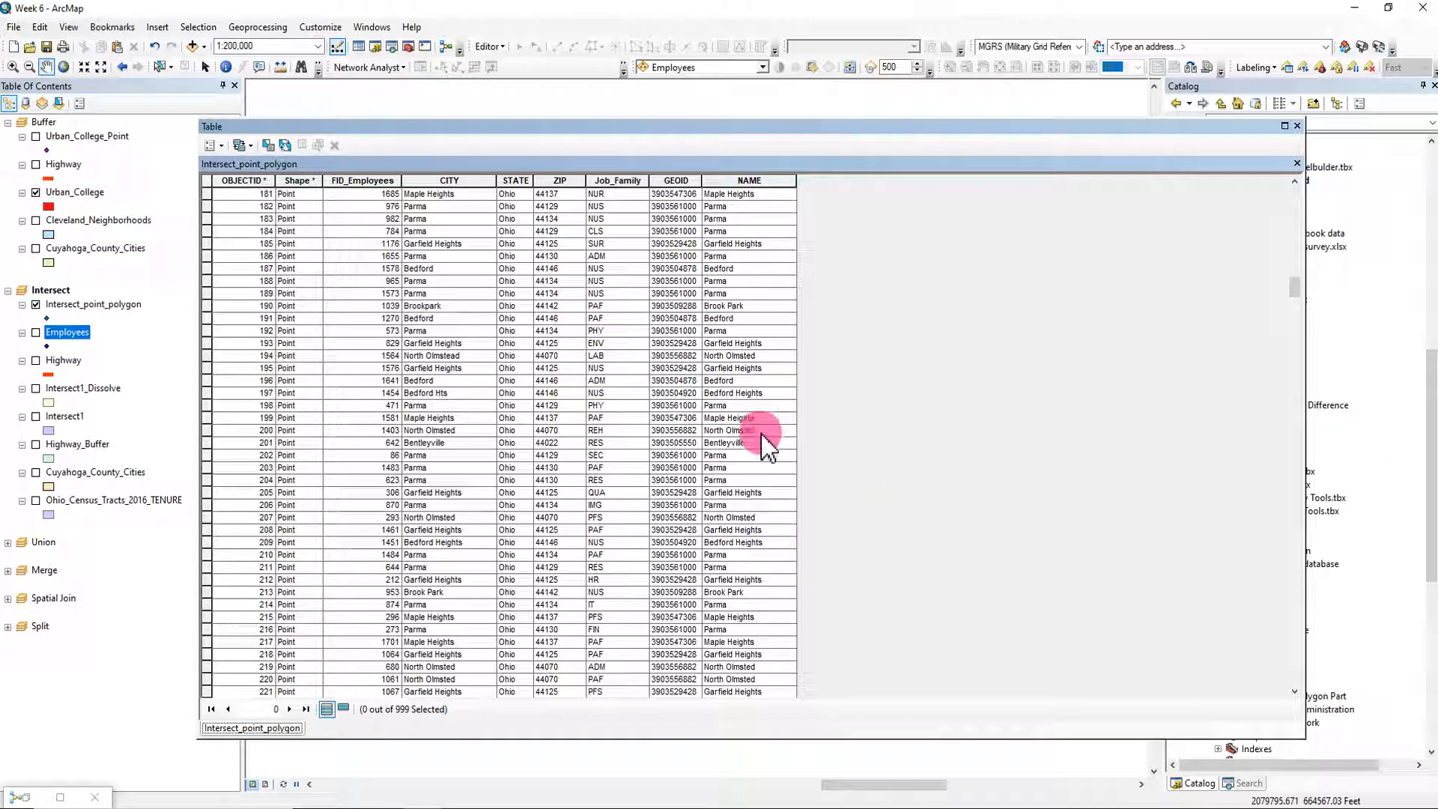
left_click(430, 179)
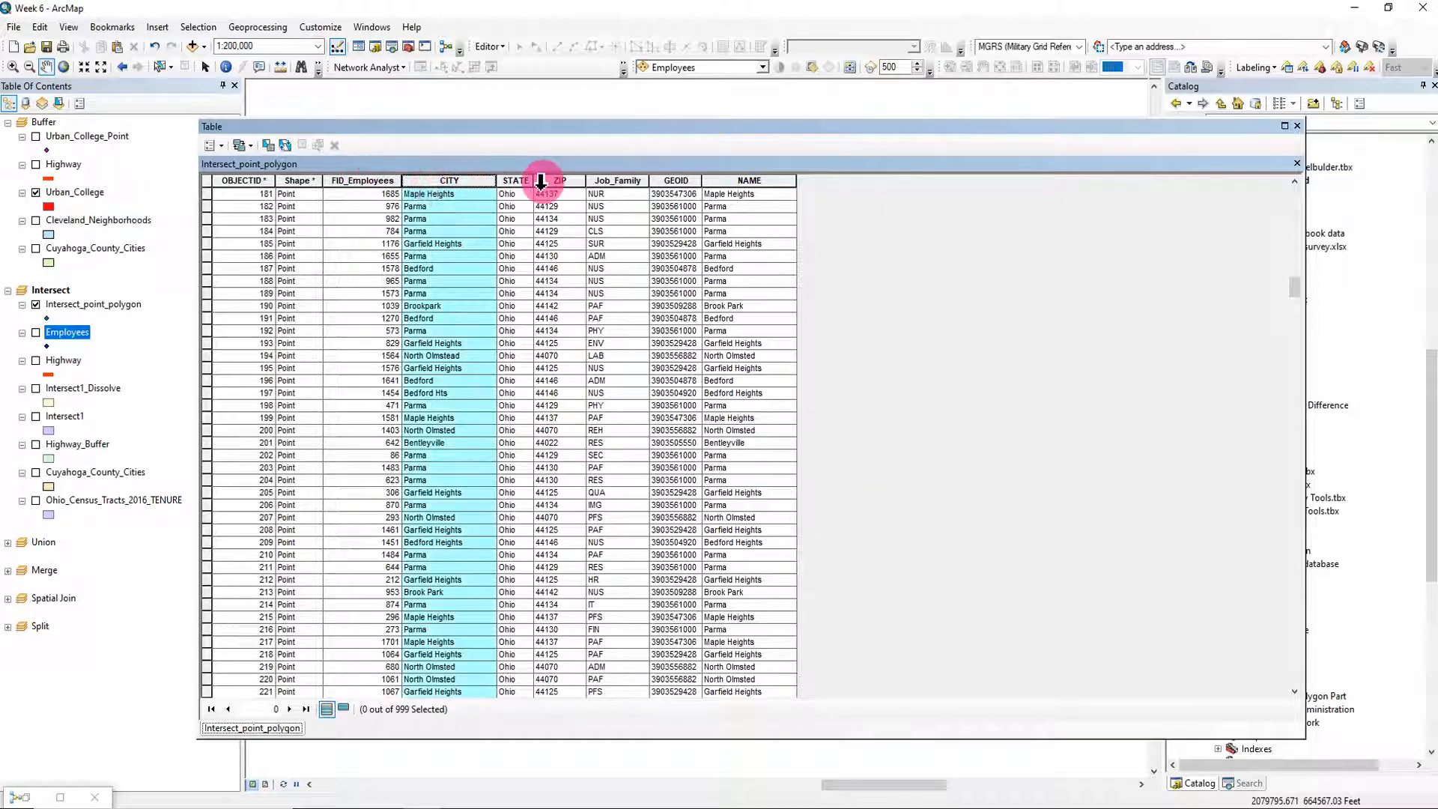
left_click(624, 181)
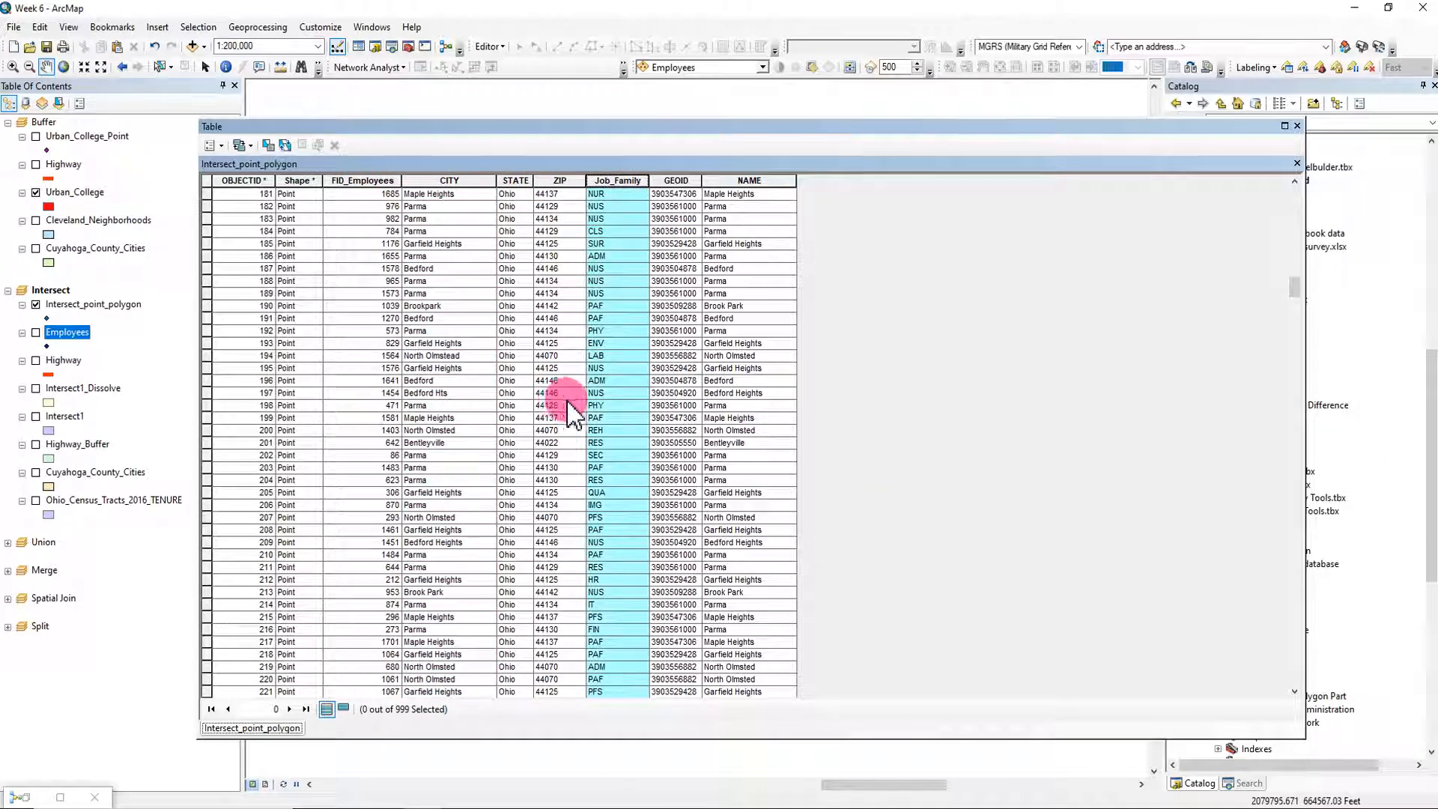
Step: Highlight the GEOID and NAME fields of Intersect_point_polygon, select the table's first record, and close the table
left_click(739, 177)
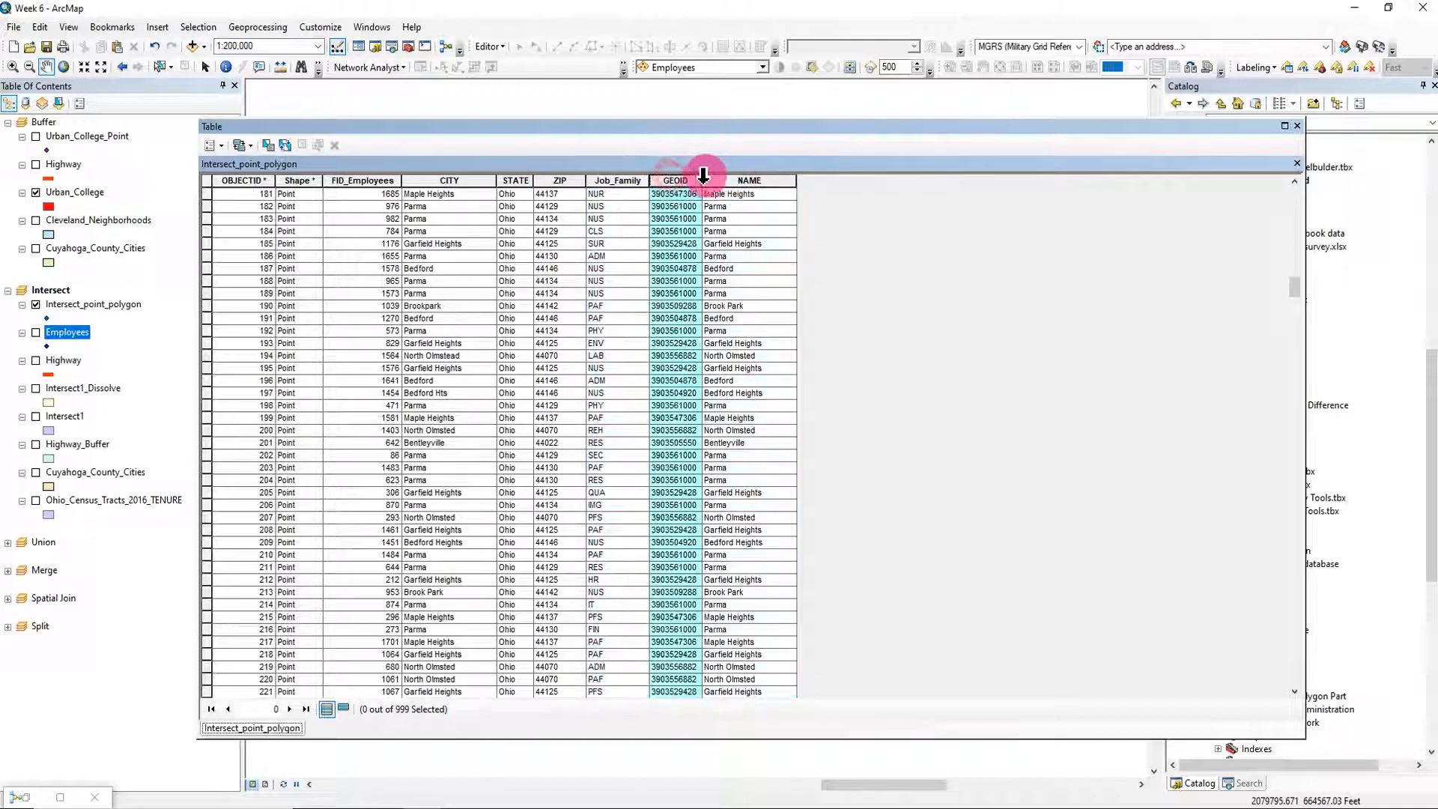
scroll(715, 535, "up", 16)
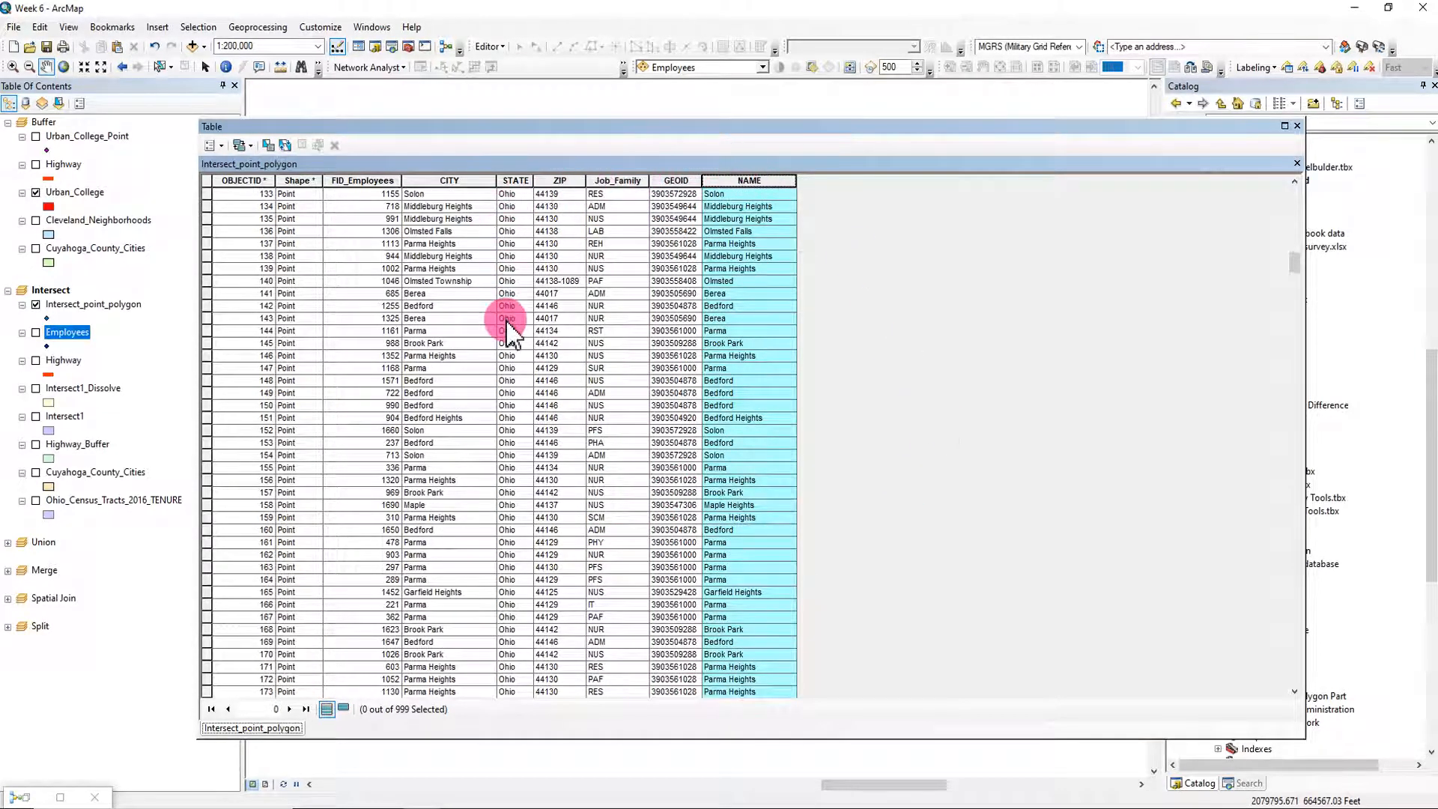
scroll(555, 329, "up", 17)
scroll(599, 335, "up", 20)
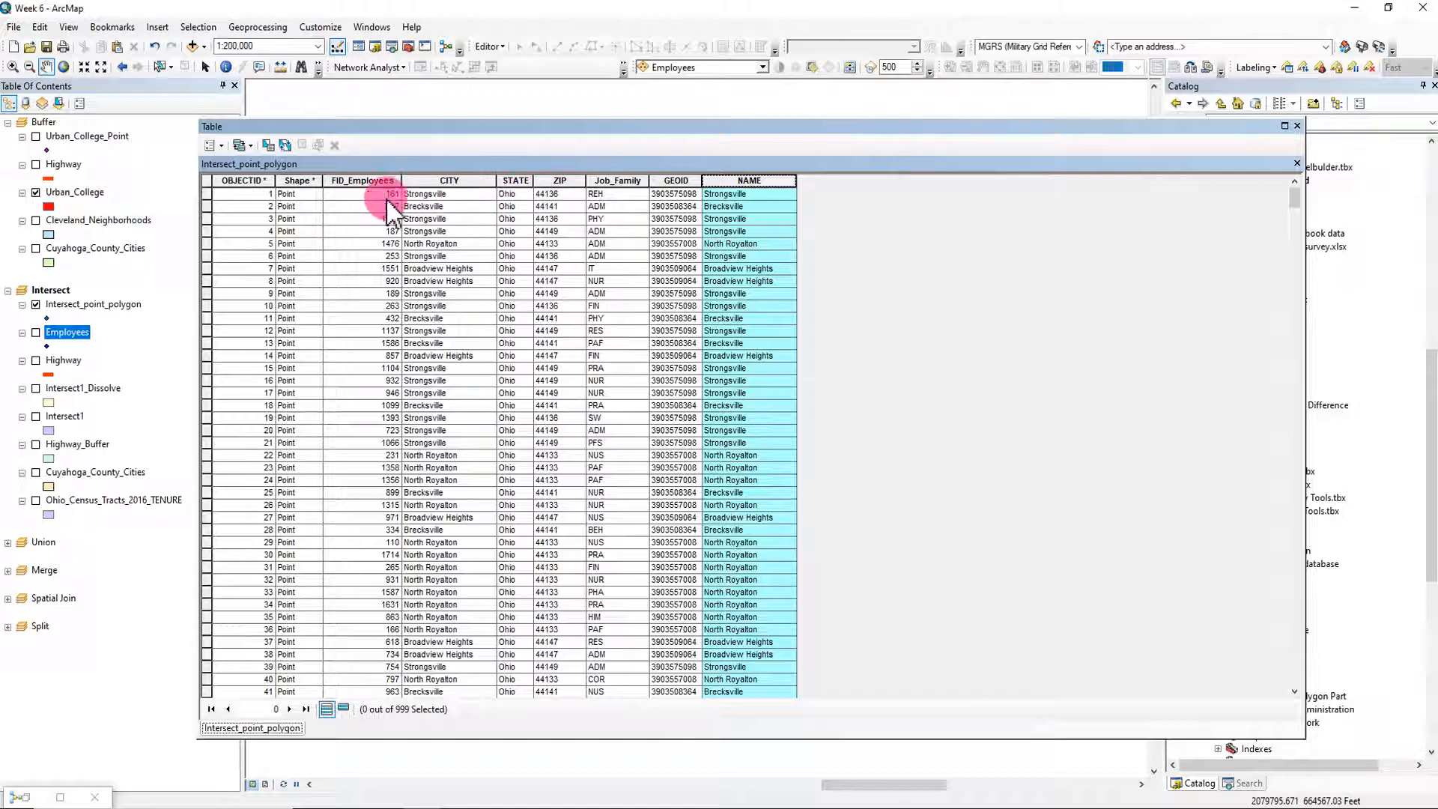
left_click(208, 194)
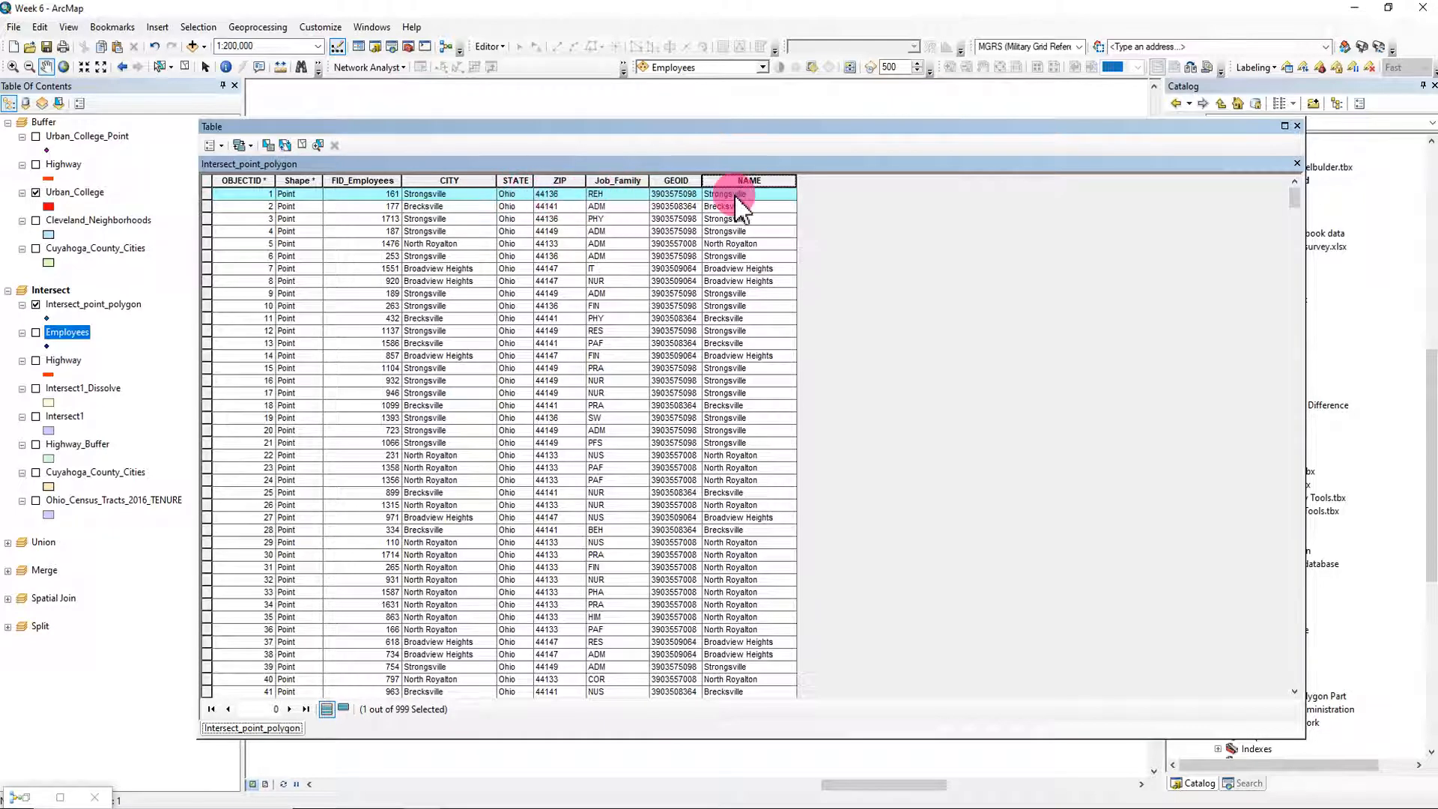
left_click(1296, 125)
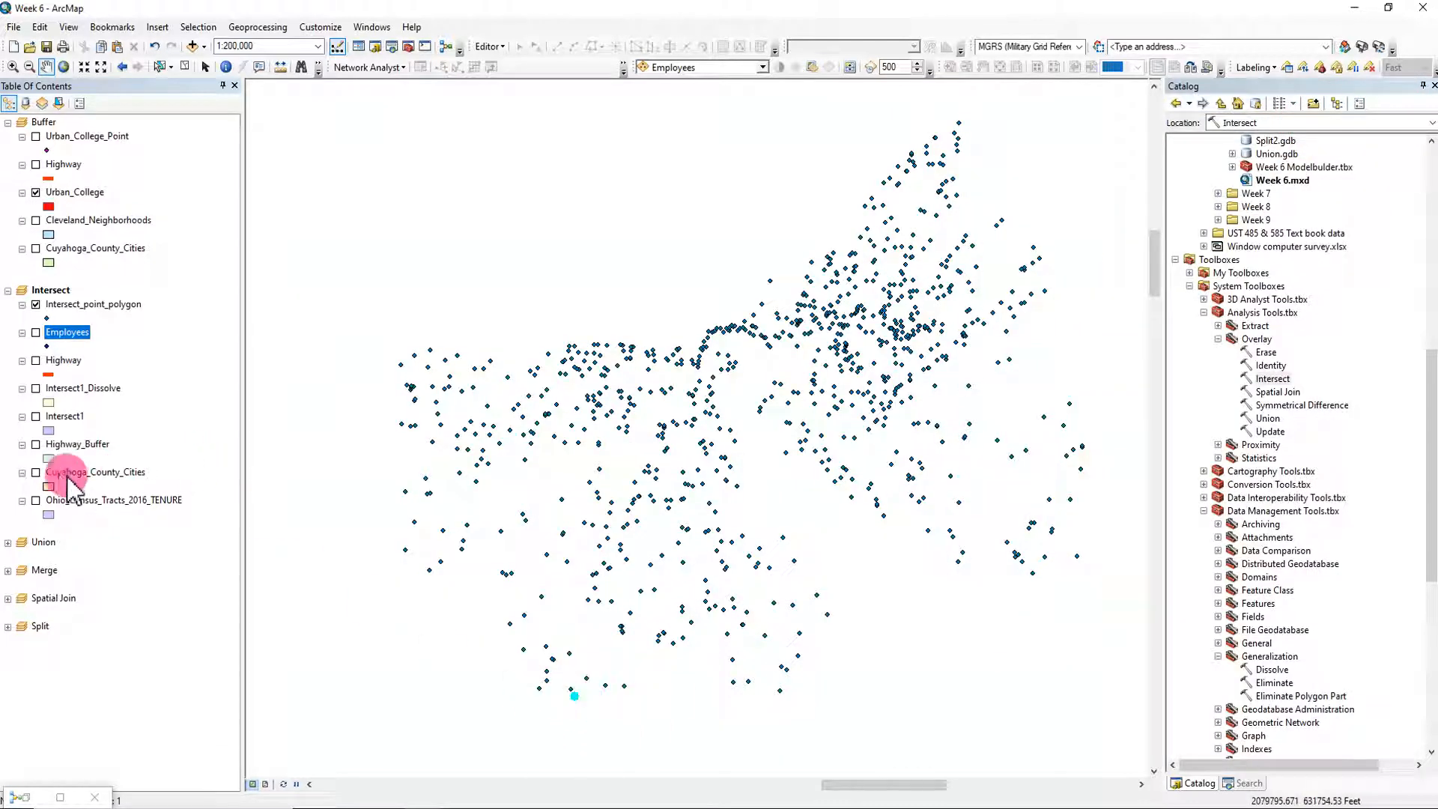
Step: Show the Cuyahoga_County_Cities layer under the points, review the CITY field in the Employees attribute table, and close the table
left_click(36, 472)
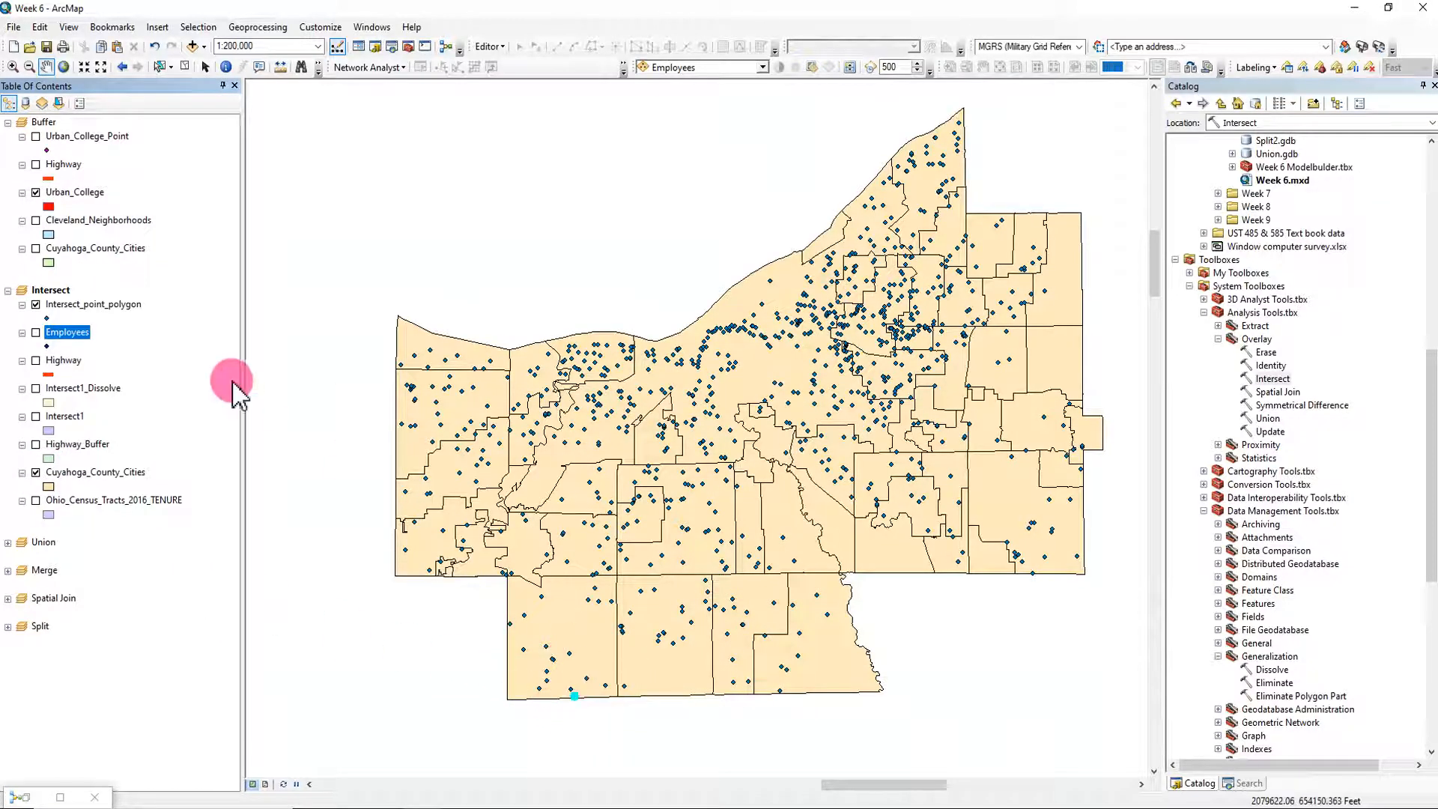
right_click(88, 341)
left_click(153, 376)
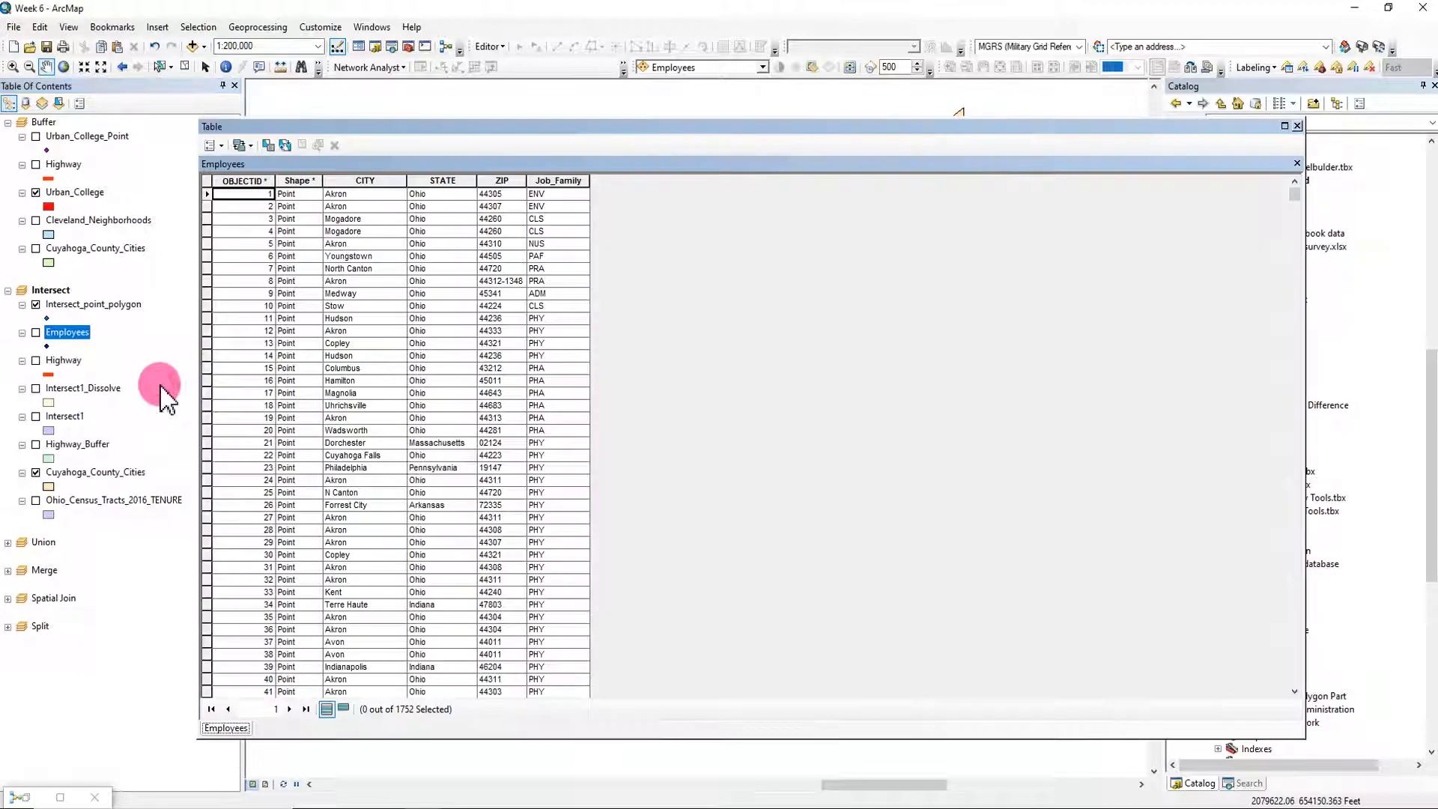
left_click(358, 179)
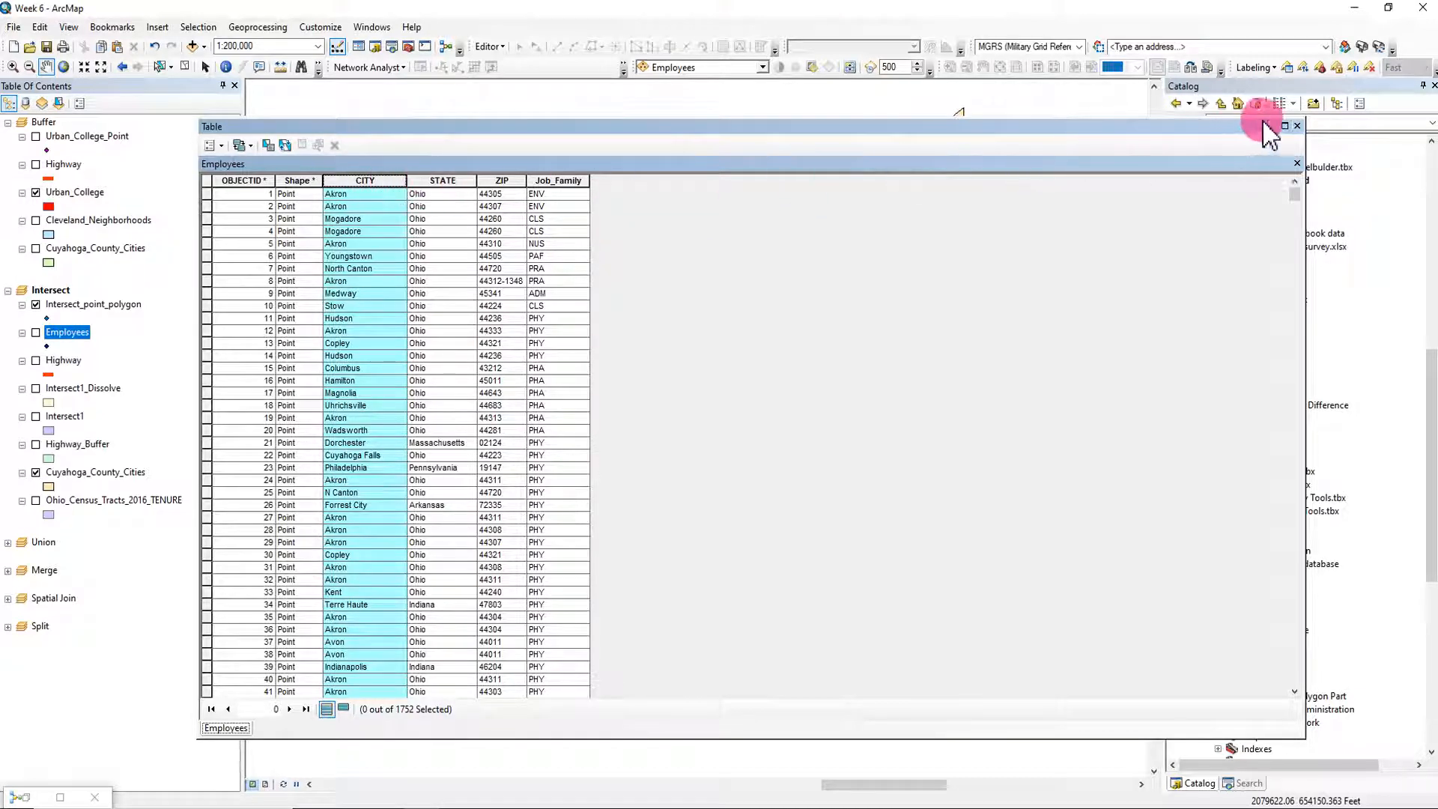
left_click(1299, 125)
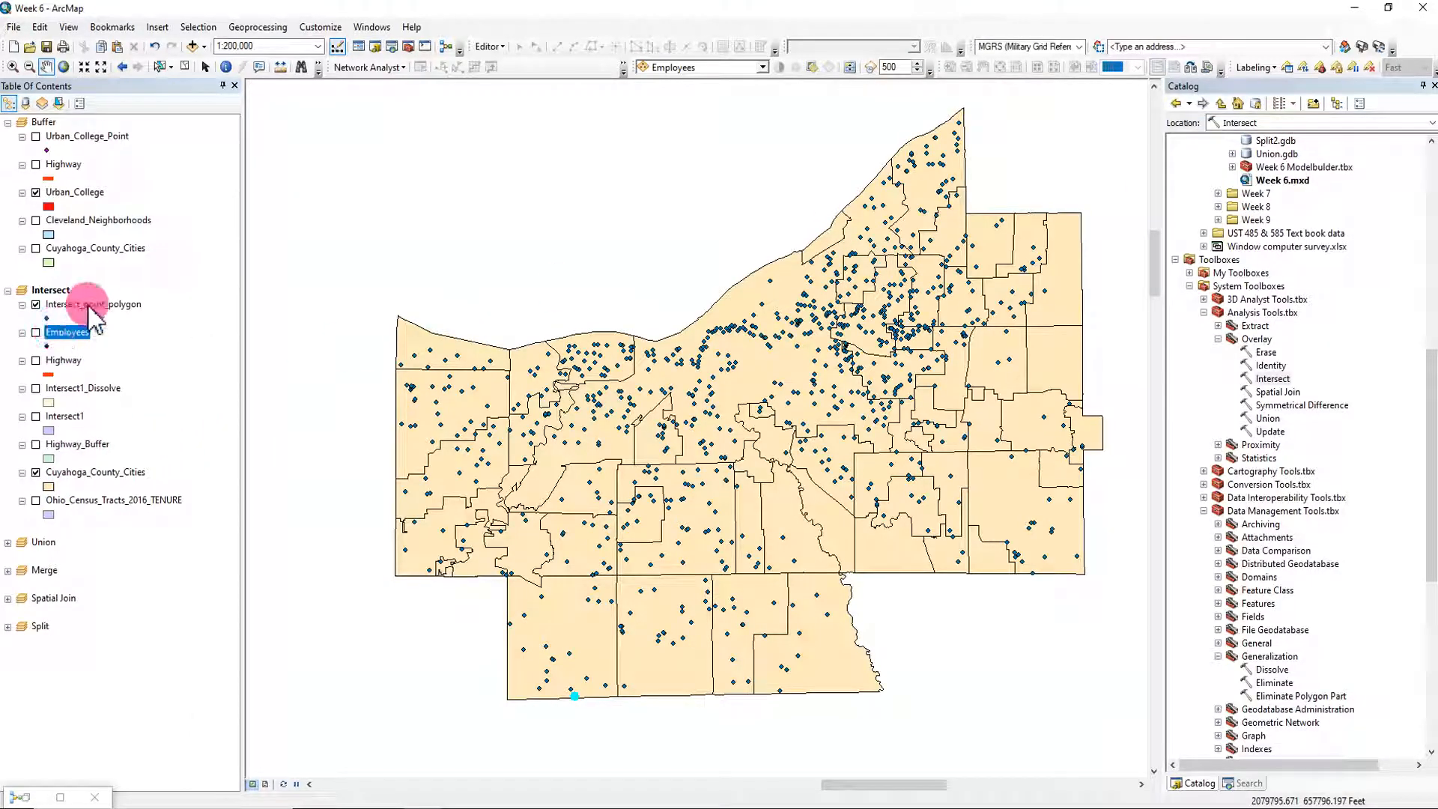
Step: Review the attribute table of the Intersect_point_polygon layer once more and close it
right_click(110, 308)
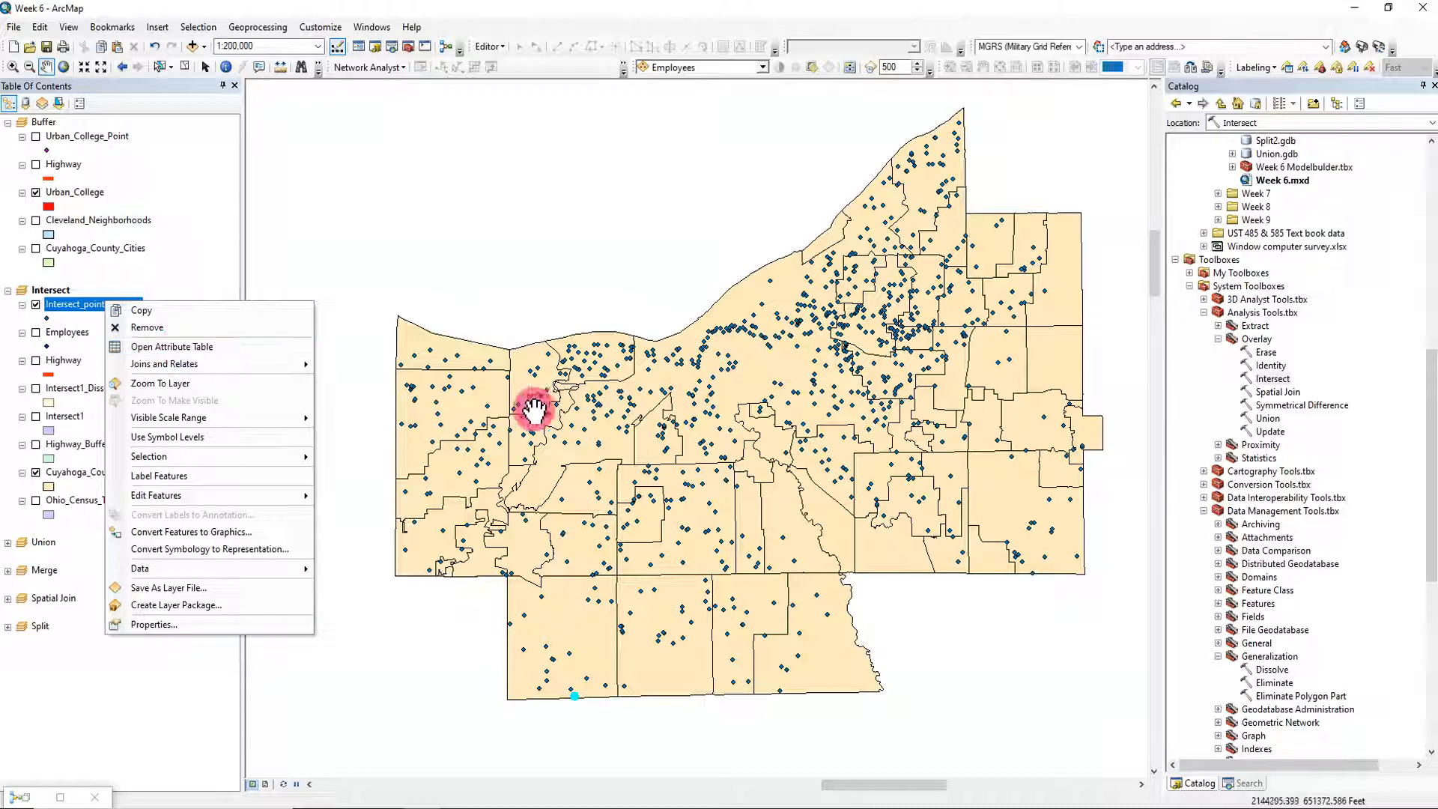
left_click(212, 346)
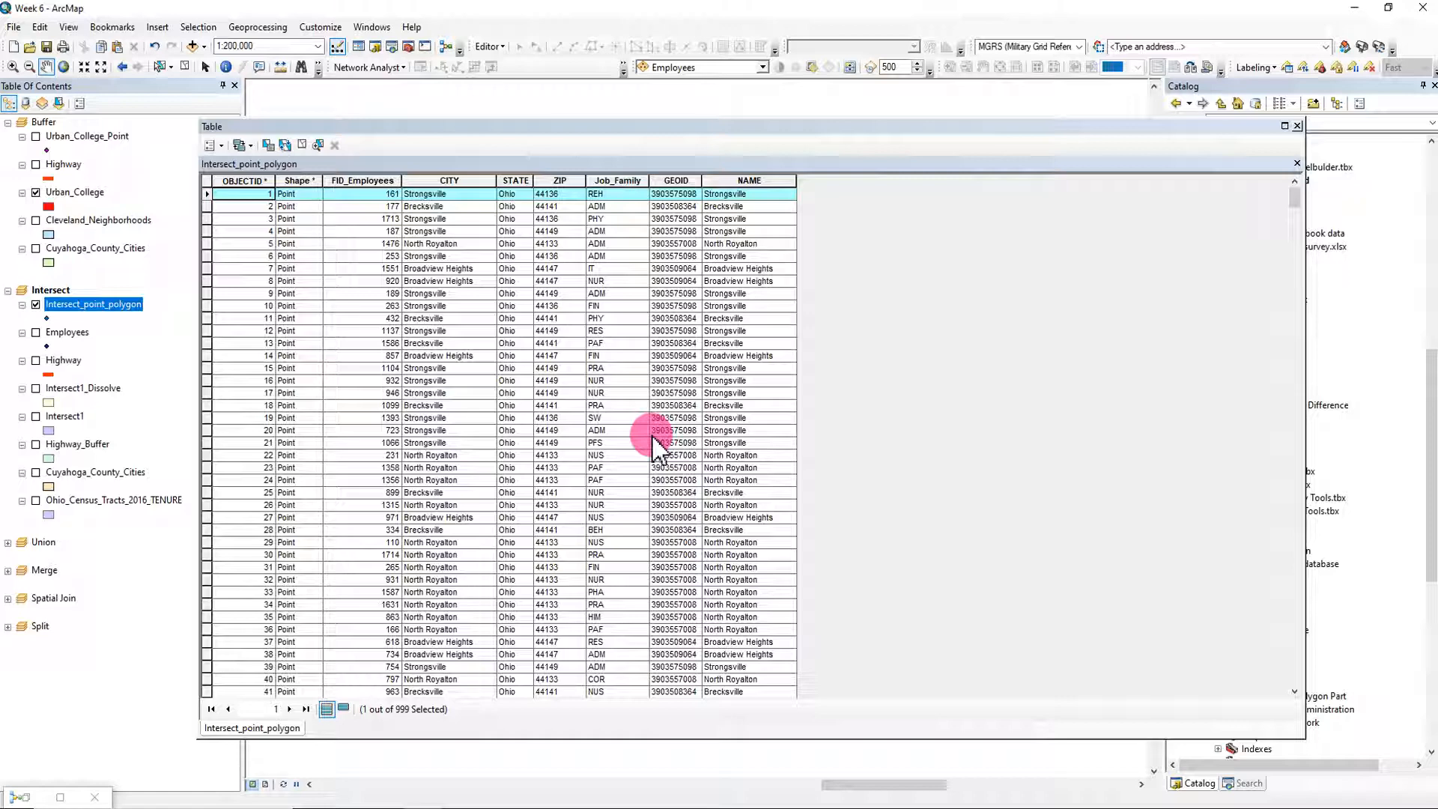
left_click(1296, 127)
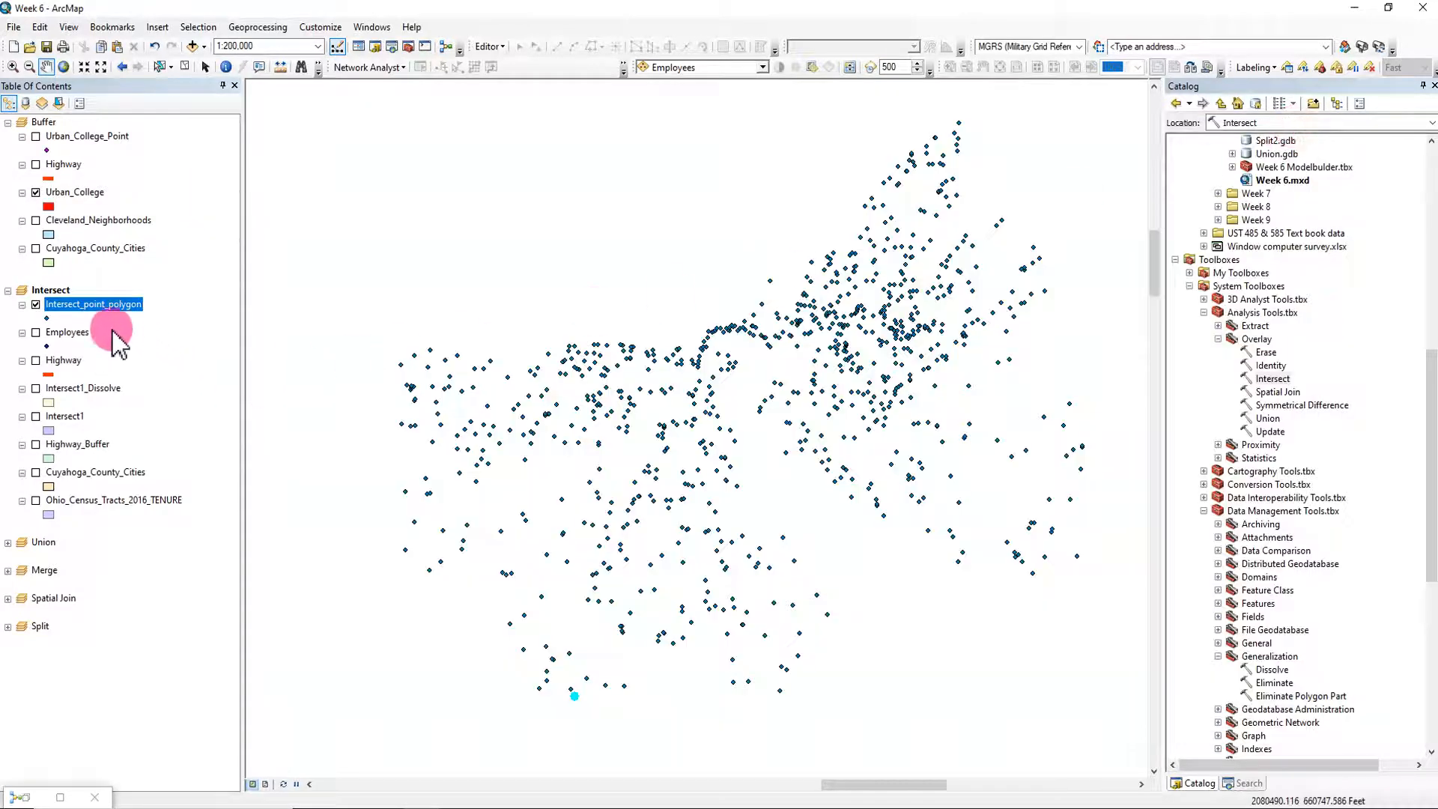
Step: Hide the Intersect_point_polygon layer and show the Employees and Highway layers of the Intersect group
left_click(35, 305)
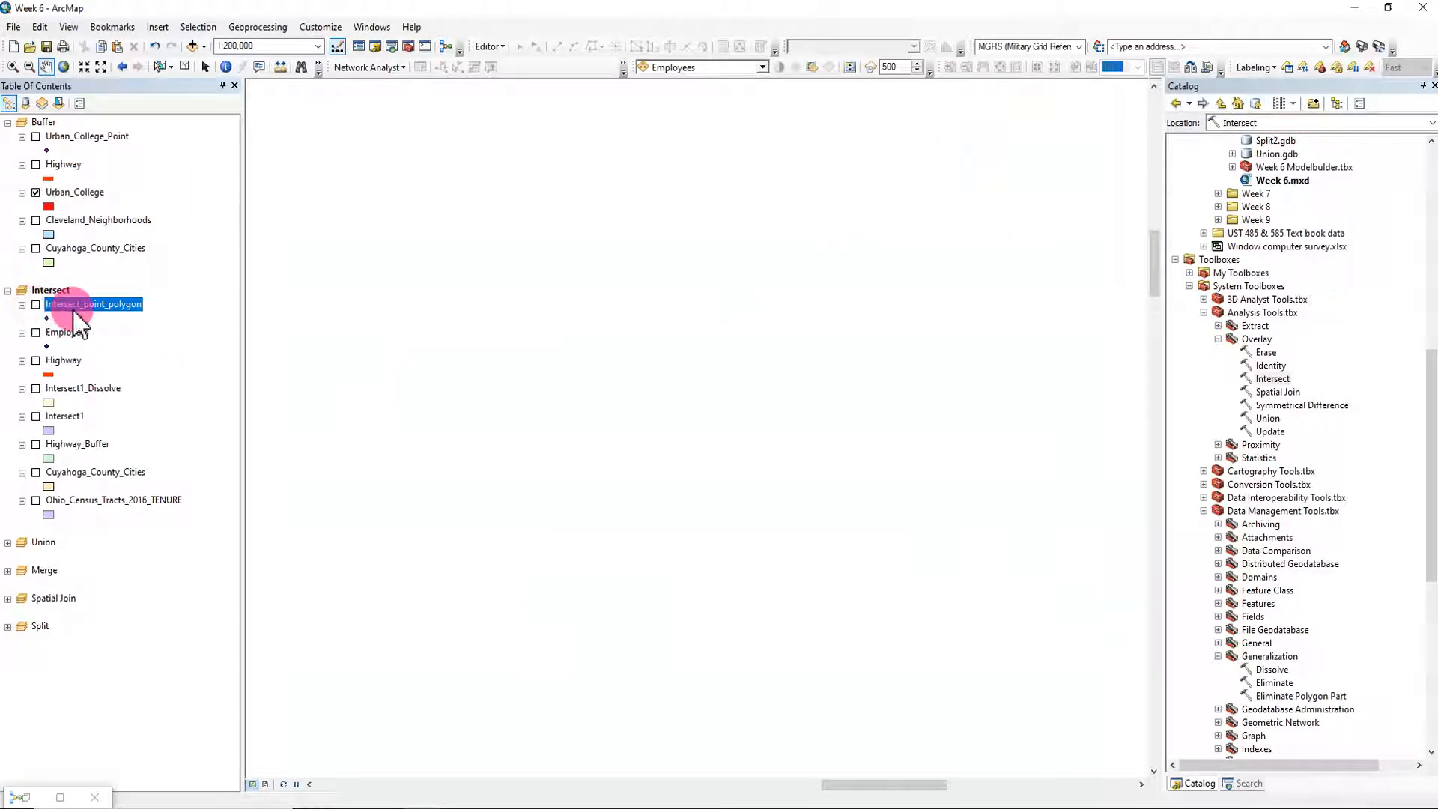
left_click(36, 332)
left_click(34, 361)
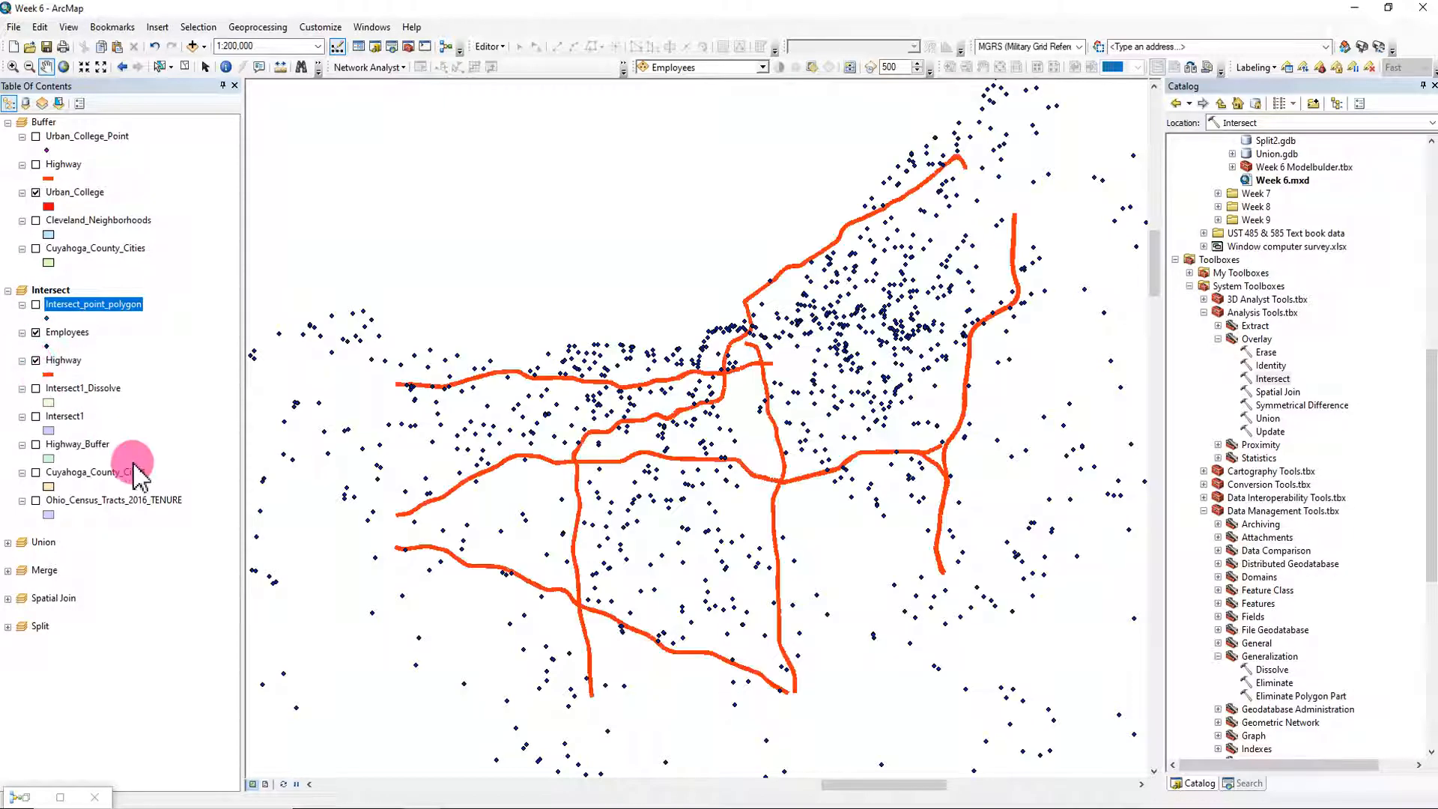
Step: Examine where the Employees points lie relative to the Highway lines across the whole highway network
scroll(644, 382, "up", 4)
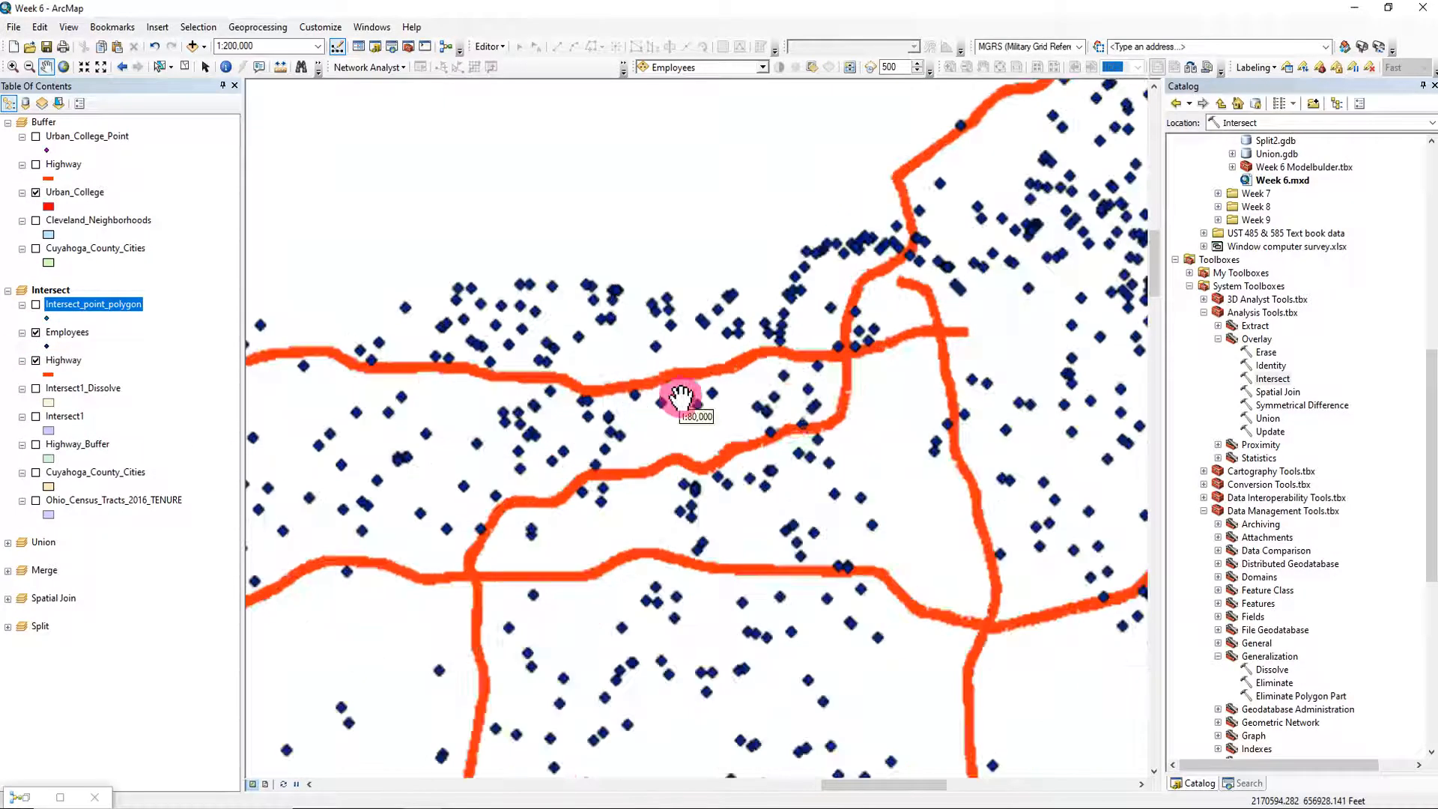
scroll(865, 259, "up", 3)
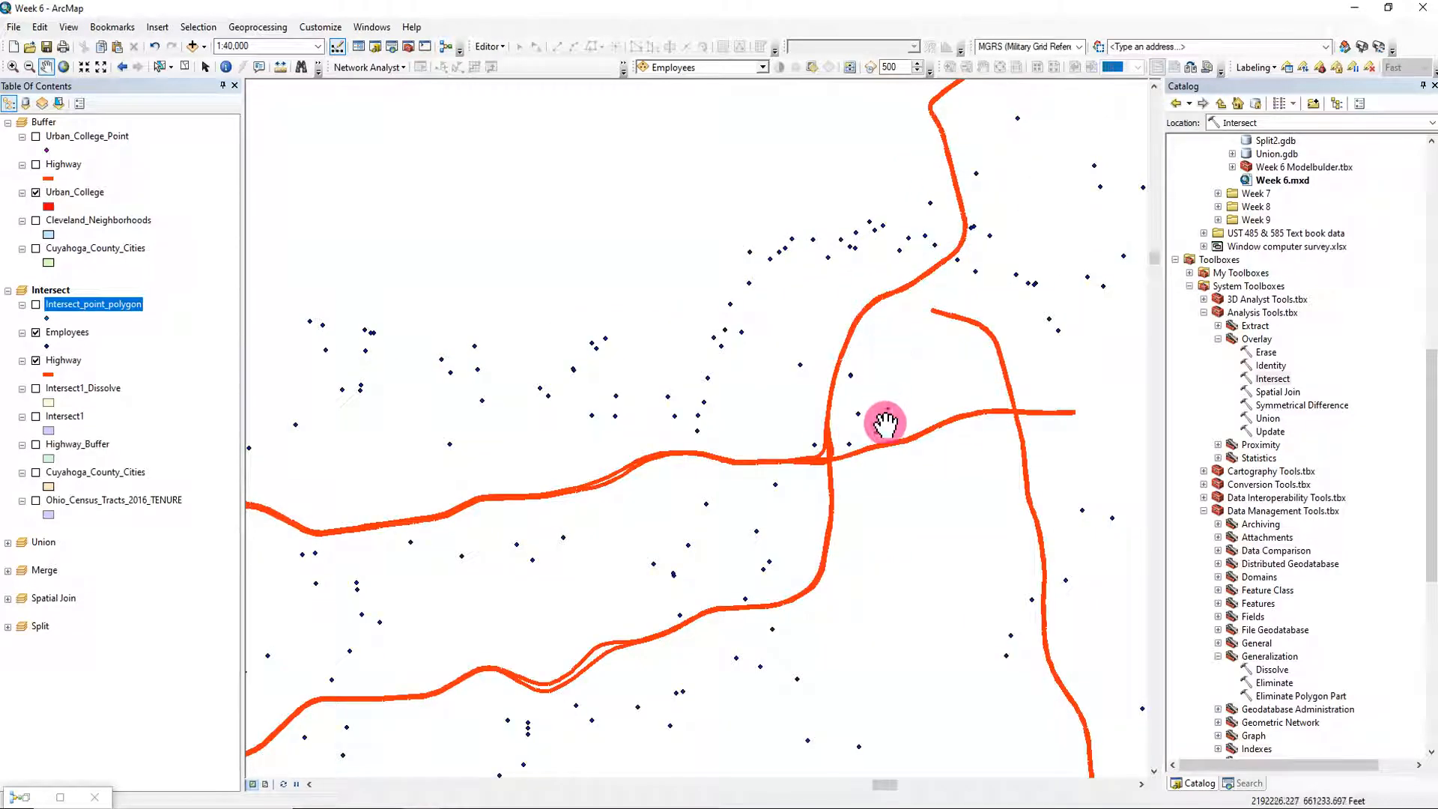
left_click_drag(620, 549, 792, 276)
left_click_drag(430, 538, 674, 524)
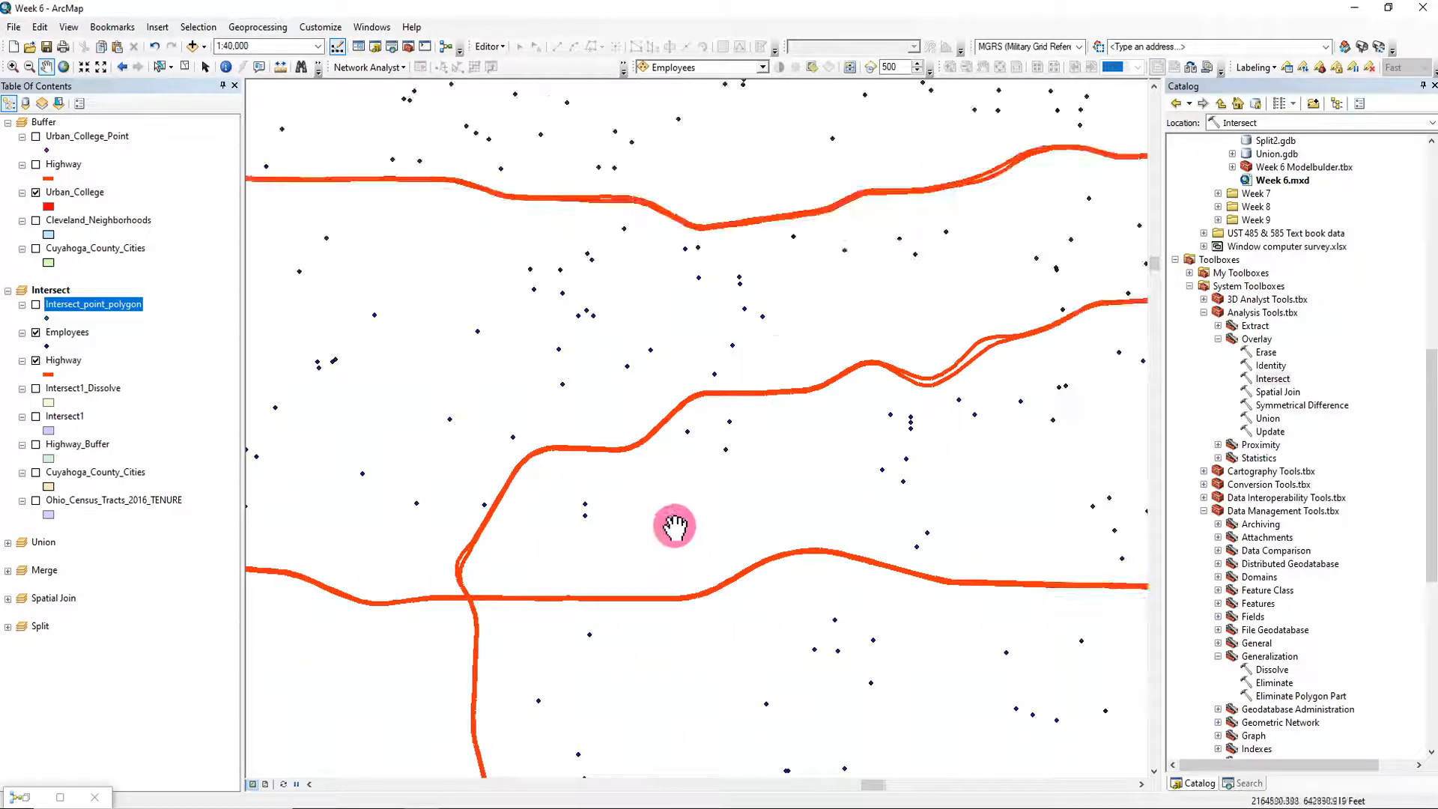
left_click_drag(769, 329, 552, 420)
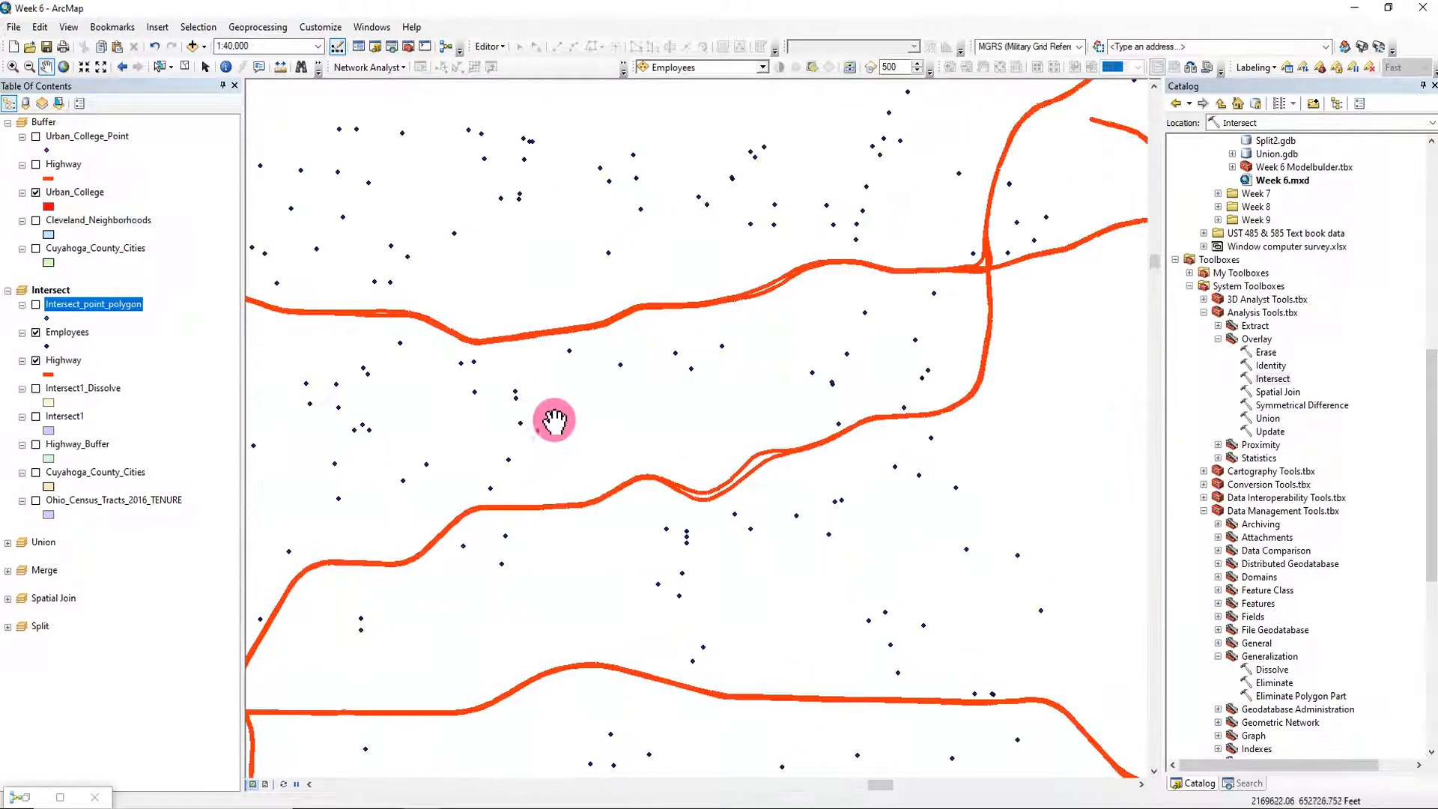
left_click_drag(913, 342, 570, 435)
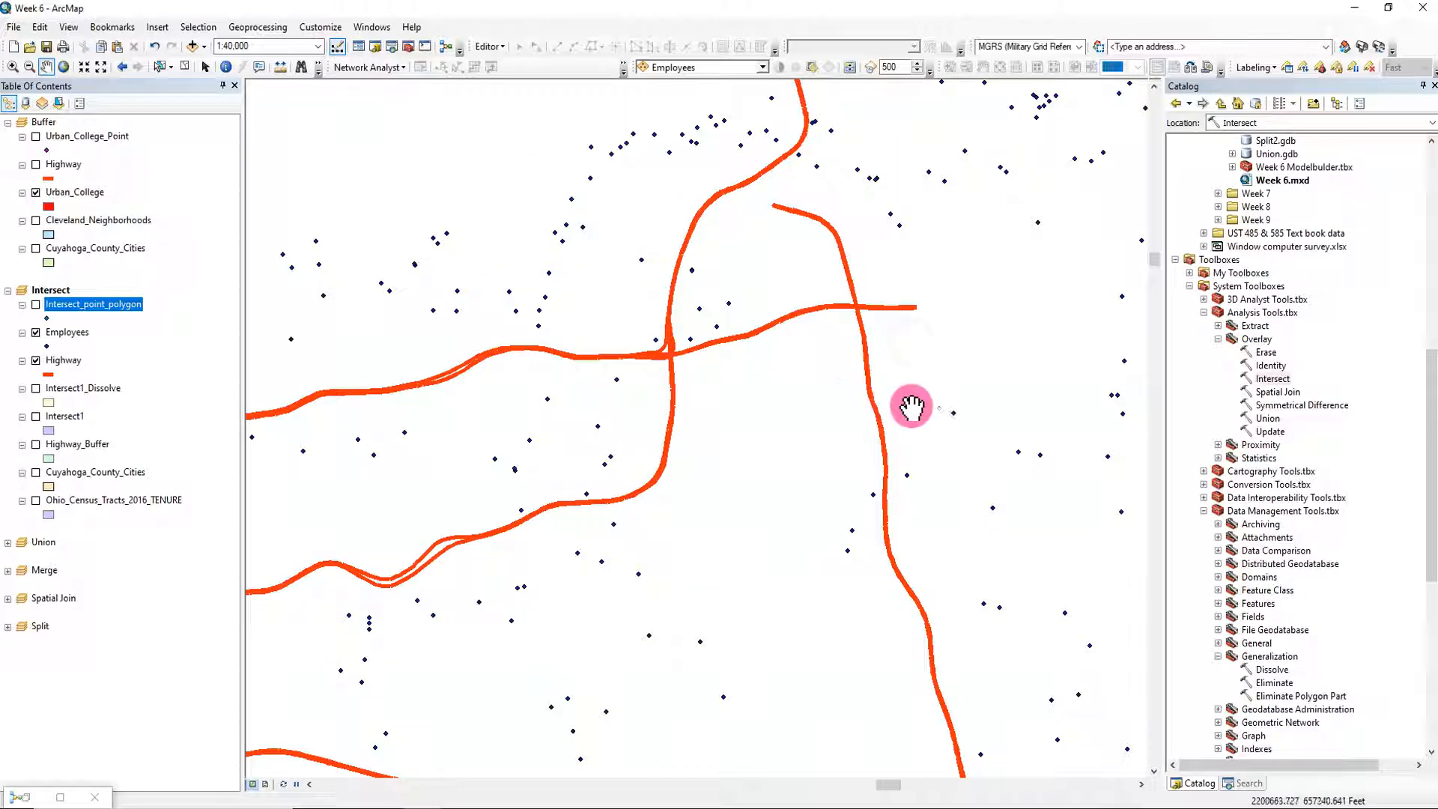
left_click_drag(1000, 513, 925, 218)
left_click_drag(979, 577, 988, 238)
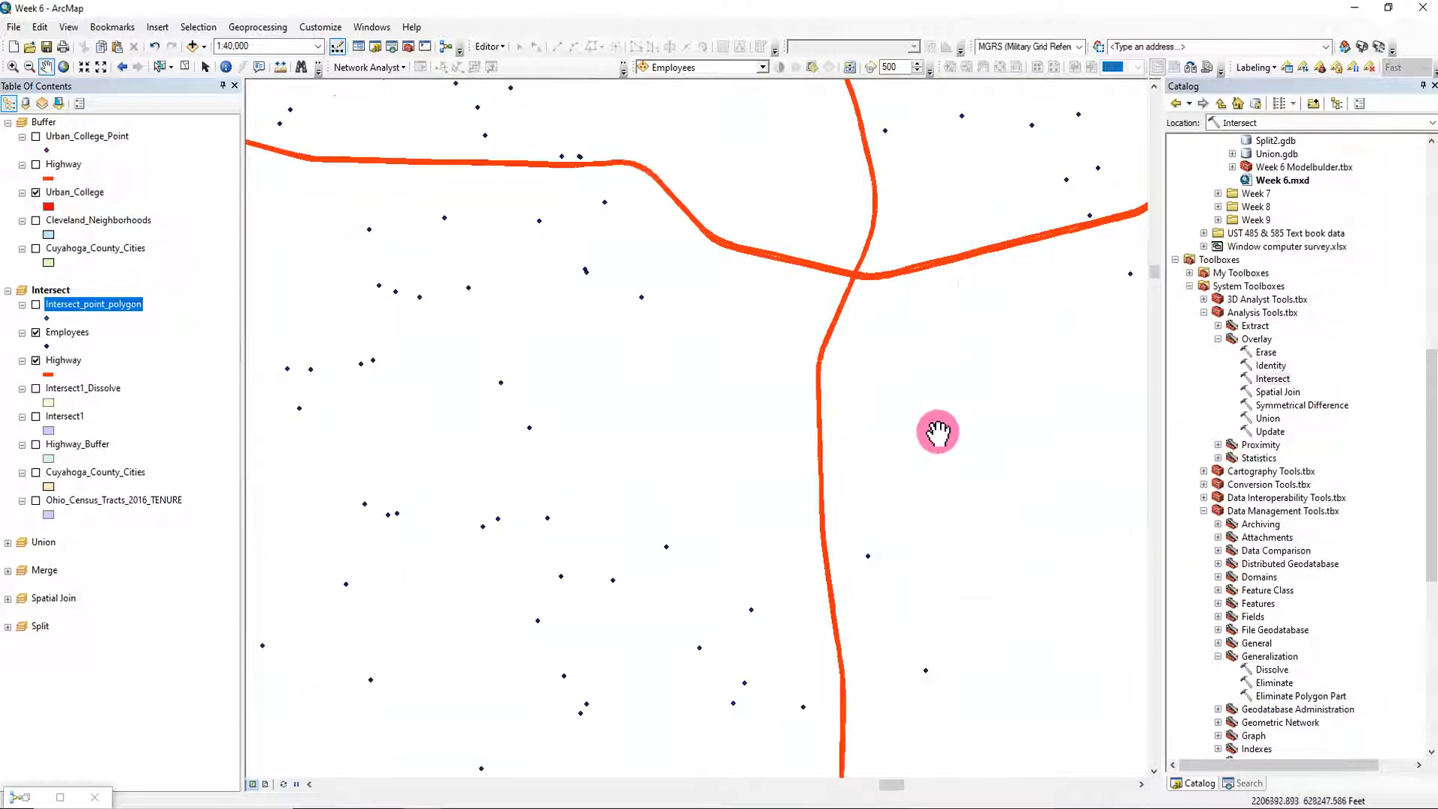
left_click_drag(933, 608, 921, 215)
scroll(904, 406, "up", 3)
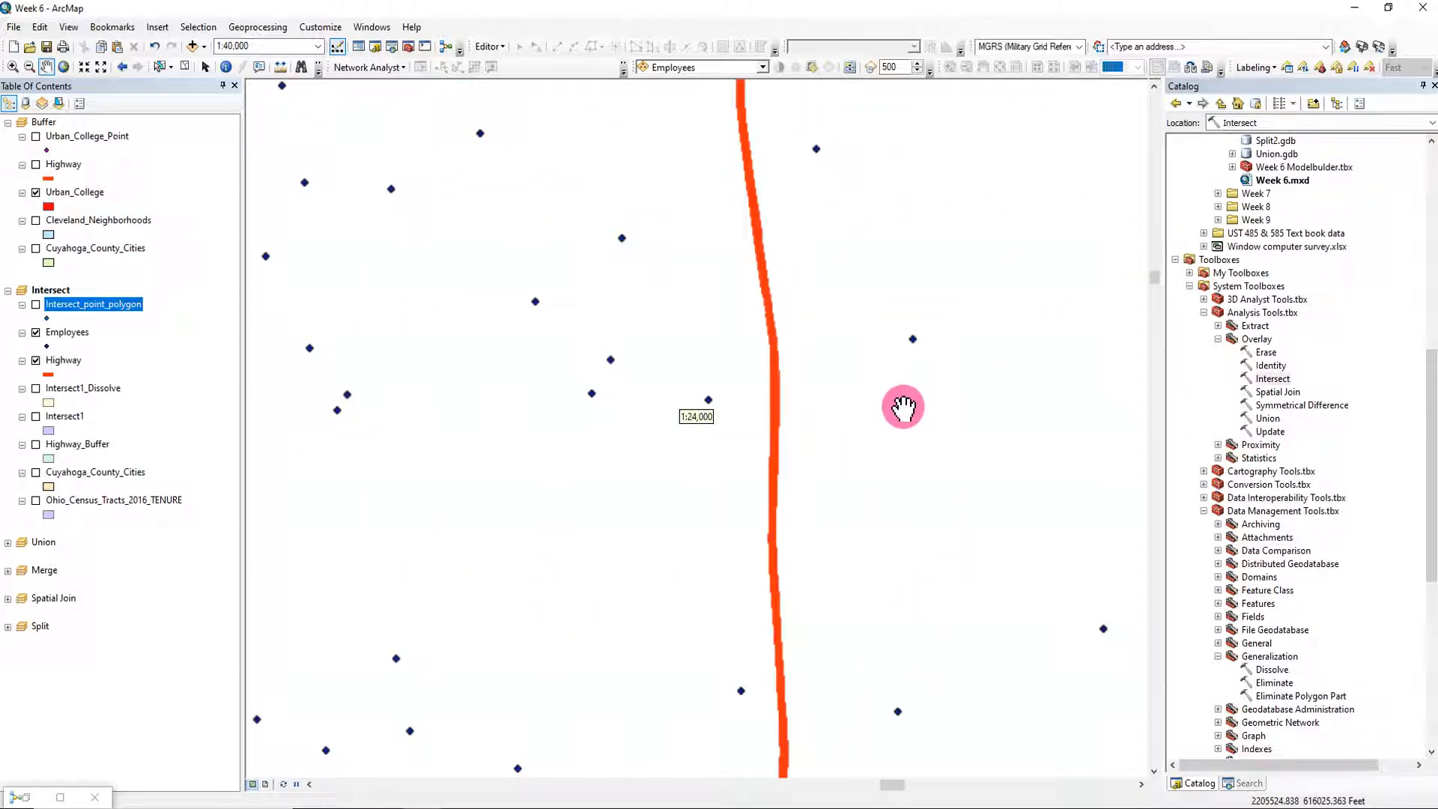
scroll(818, 362, "down", 5)
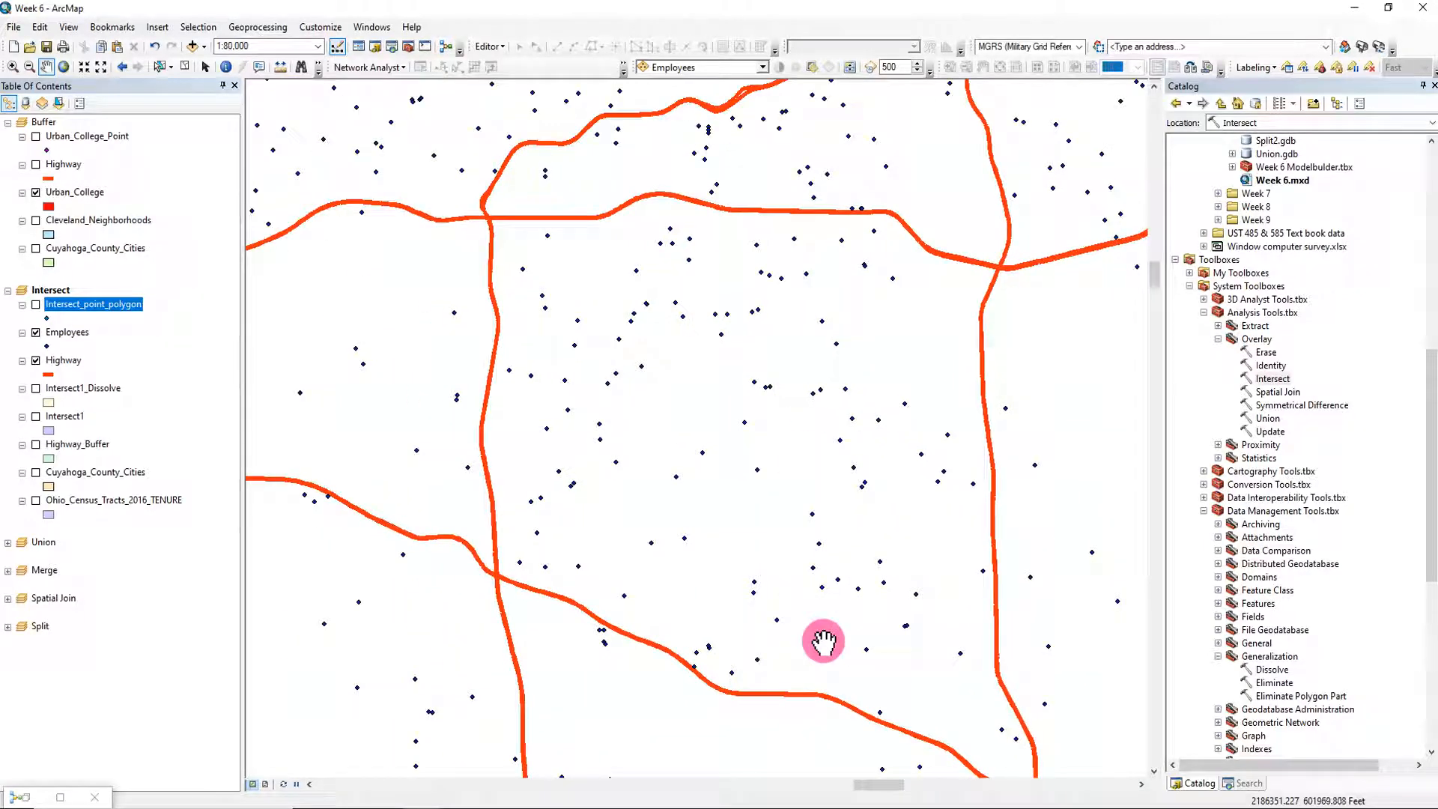
scroll(744, 545, "down", 3)
scroll(516, 529, "up", 4)
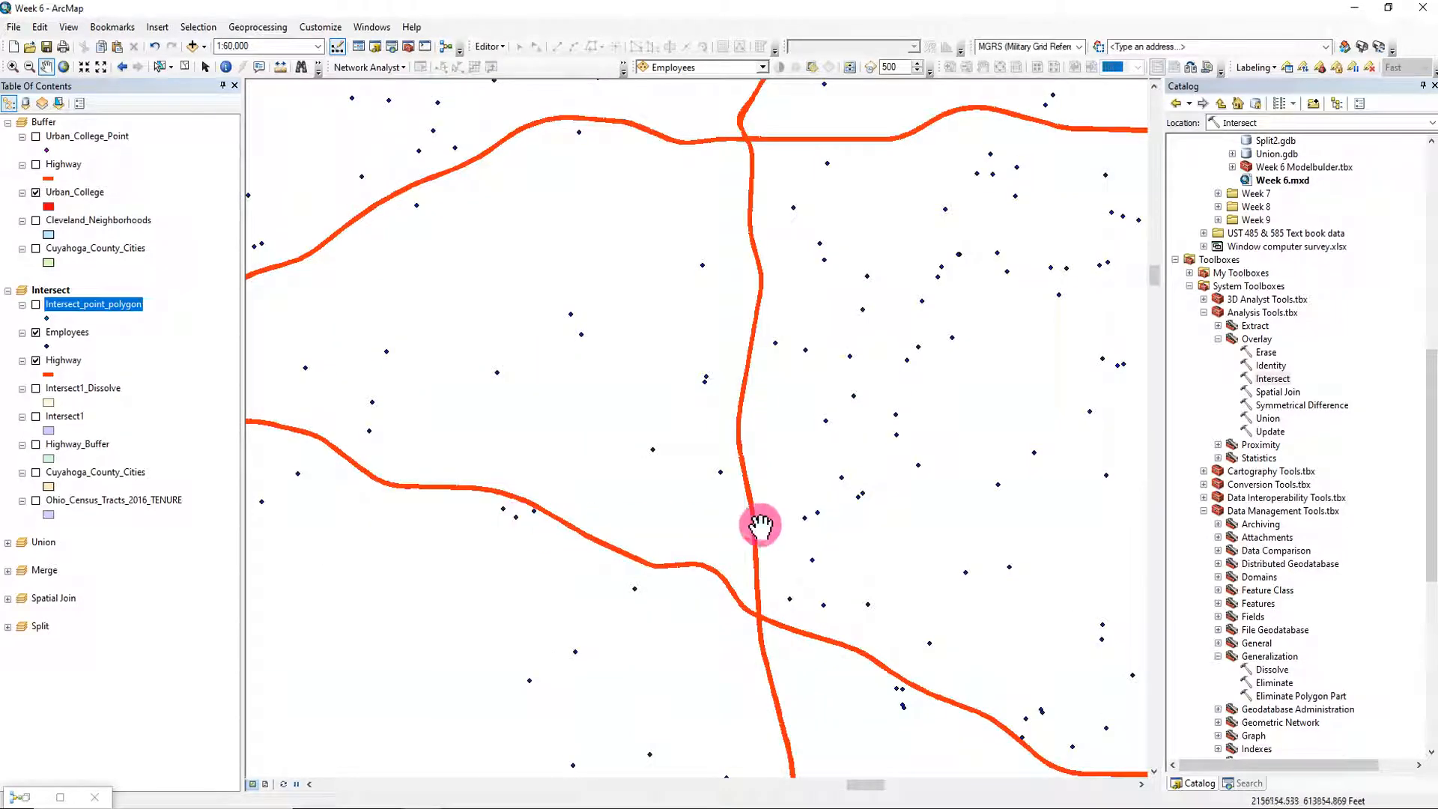
scroll(780, 520, "down", 1)
scroll(837, 511, "down", 2)
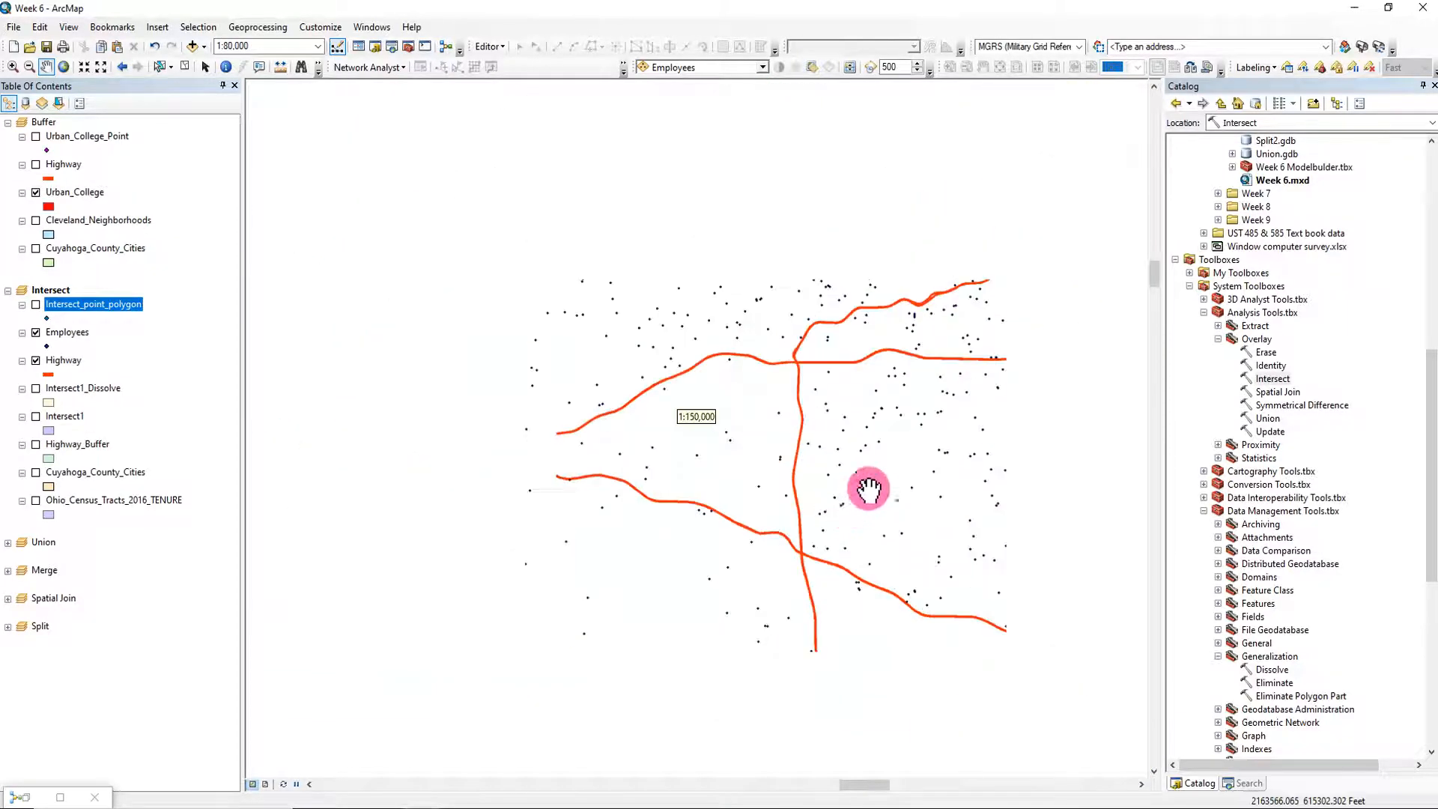
left_click_drag(869, 449, 607, 456)
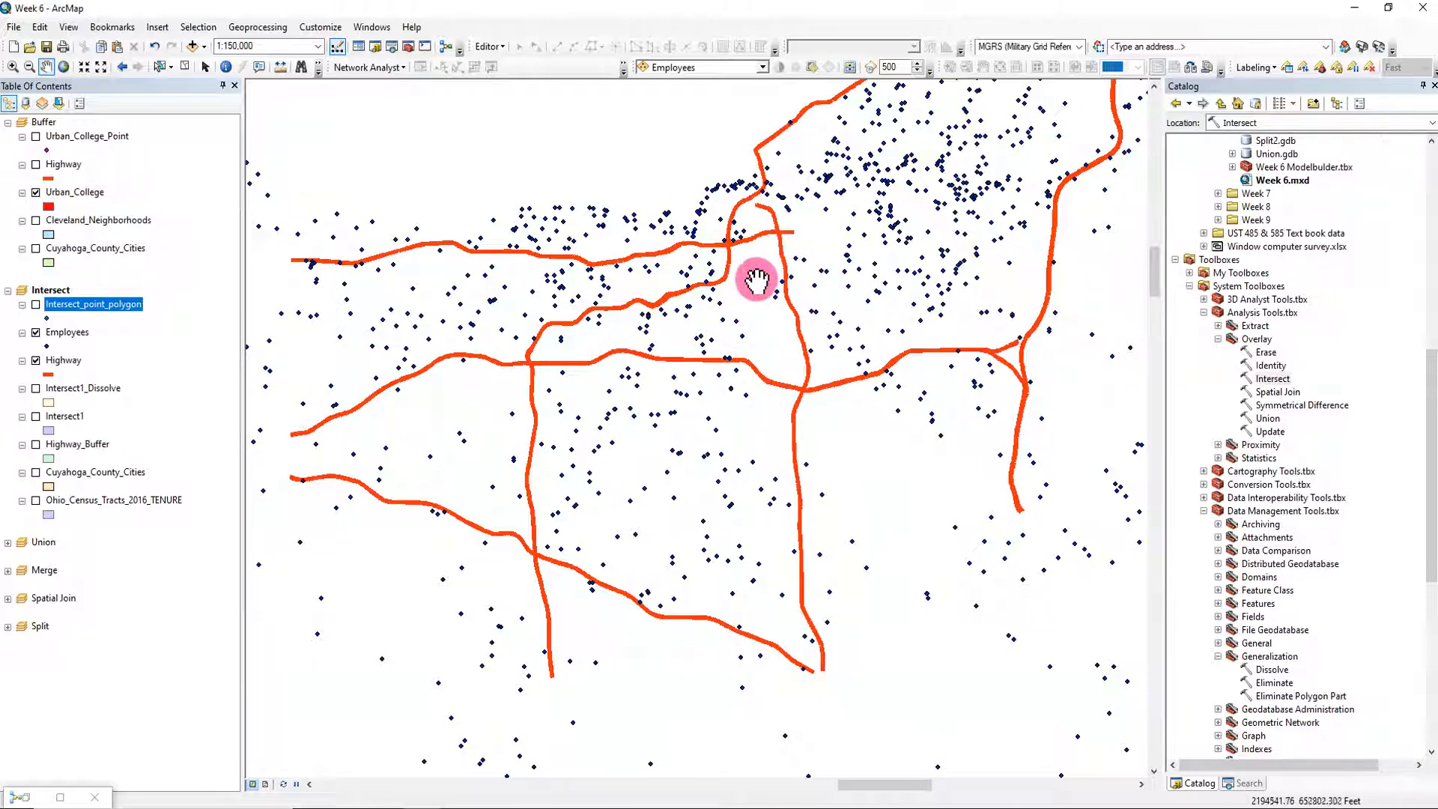
left_click_drag(959, 228, 858, 426)
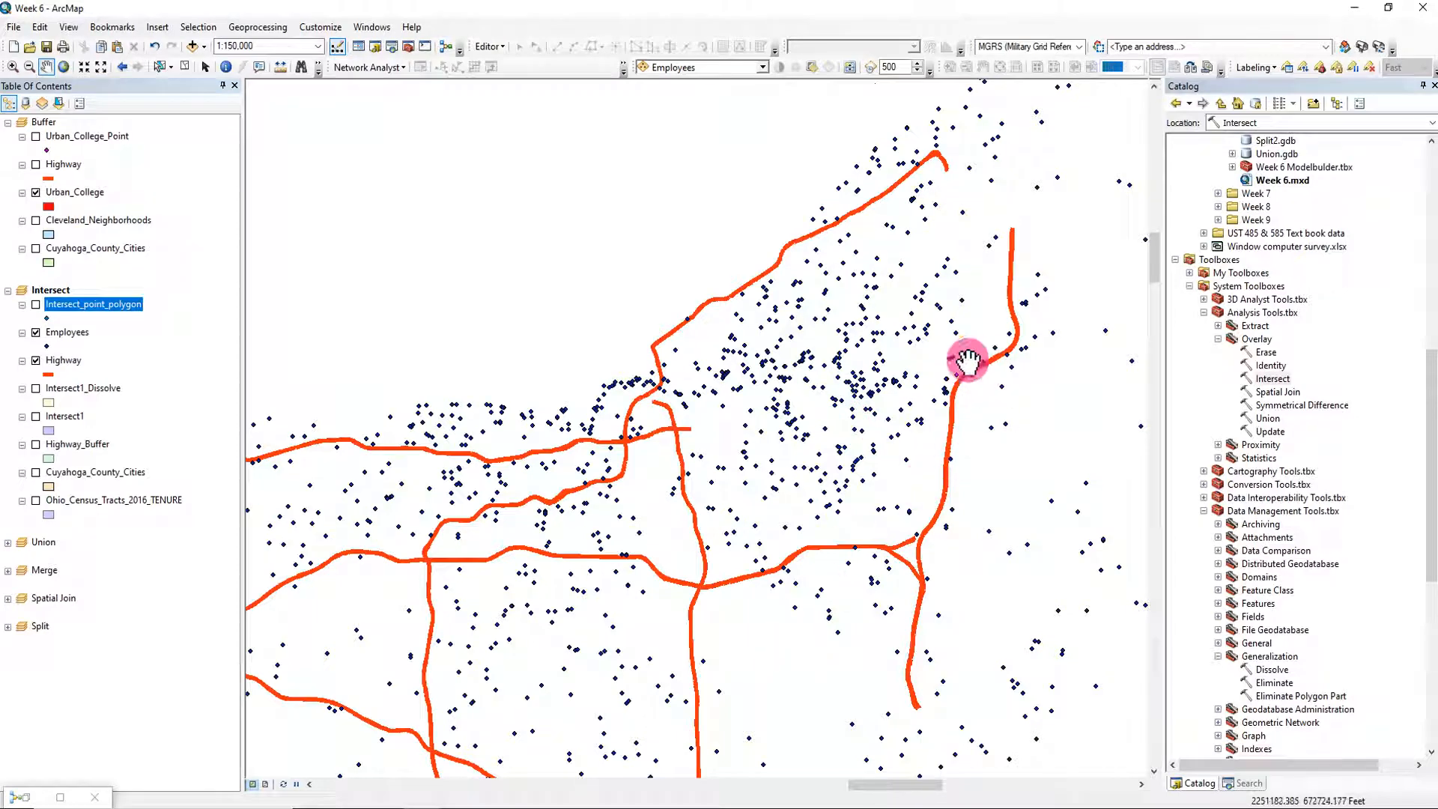
Step: Inspect at close range whether the Employees point beside the northern diagonal highway touches the Highway lines
scroll(683, 324, "up", 5)
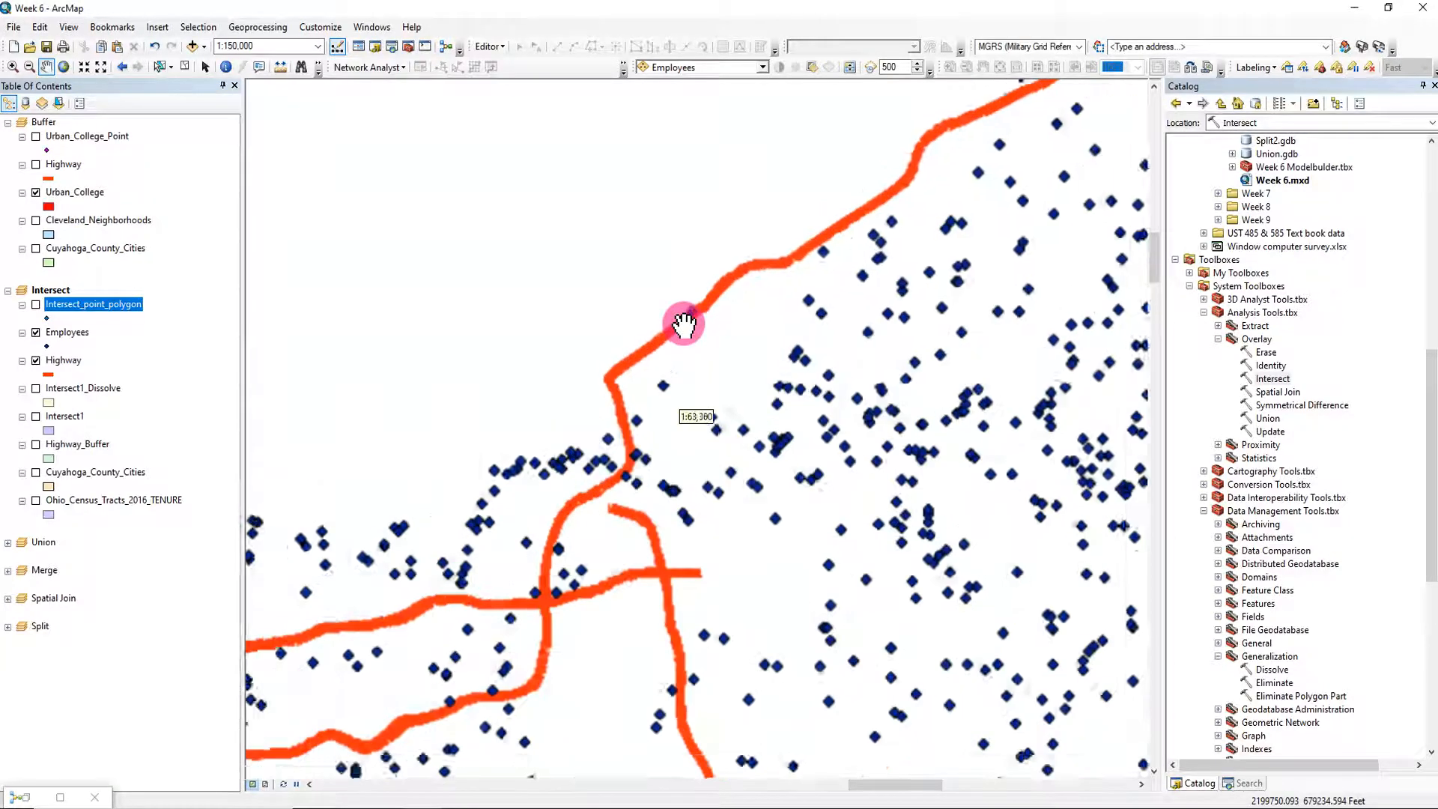
scroll(685, 322, "up", 5)
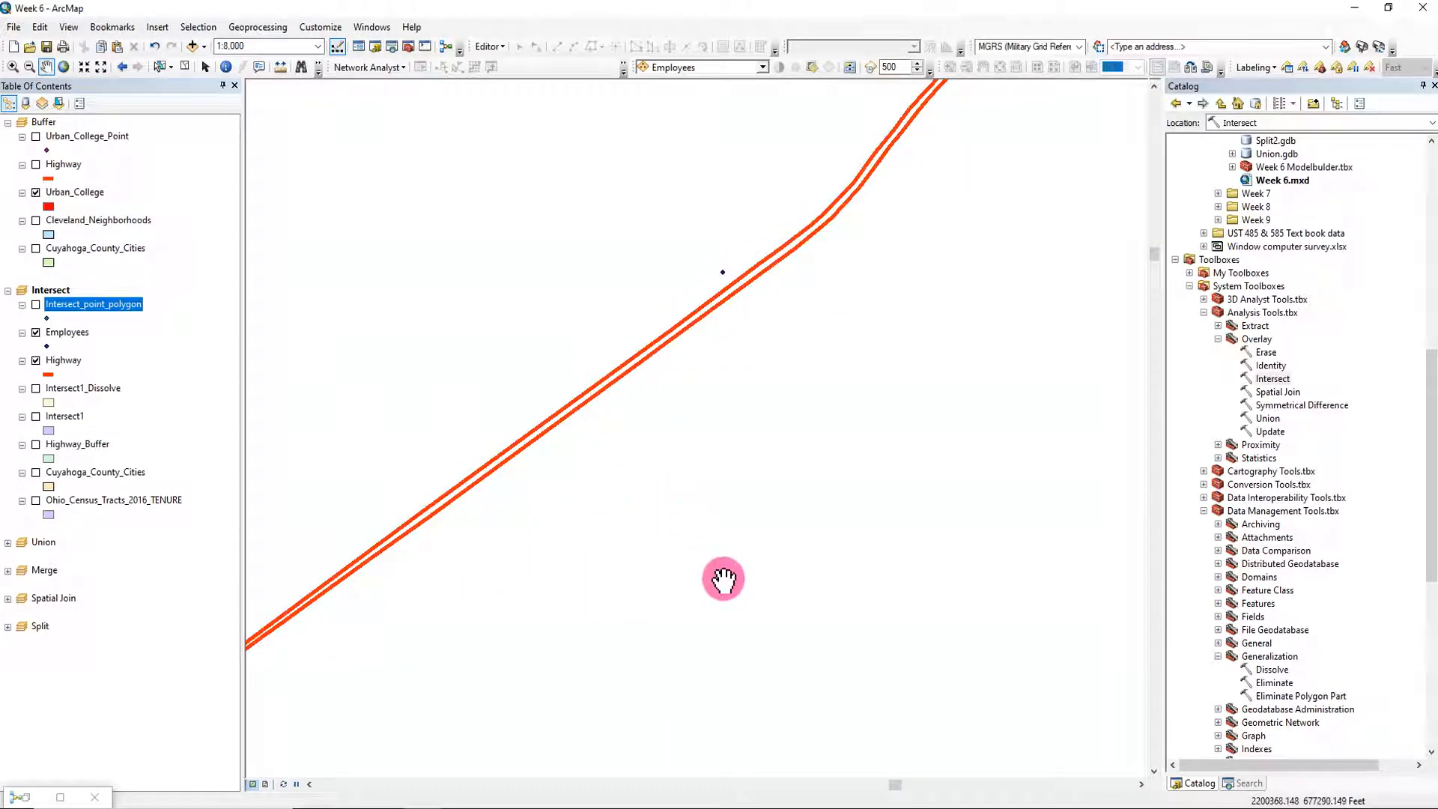
scroll(741, 614, "down", 5)
left_click_drag(854, 681, 770, 362)
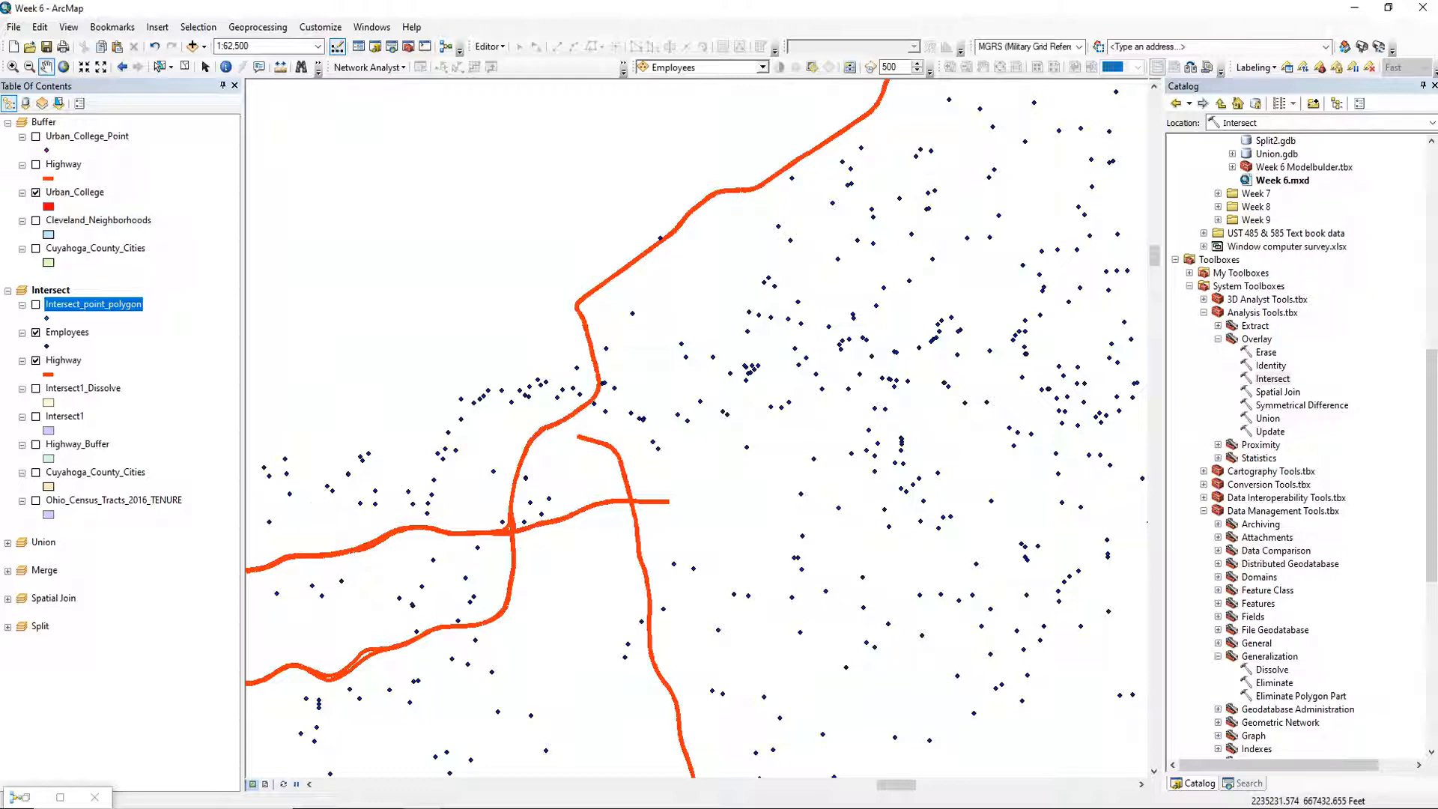
Step: Open the Intersect tool to study its help illustration of input and output features, then close it without running it
double_click(1269, 378)
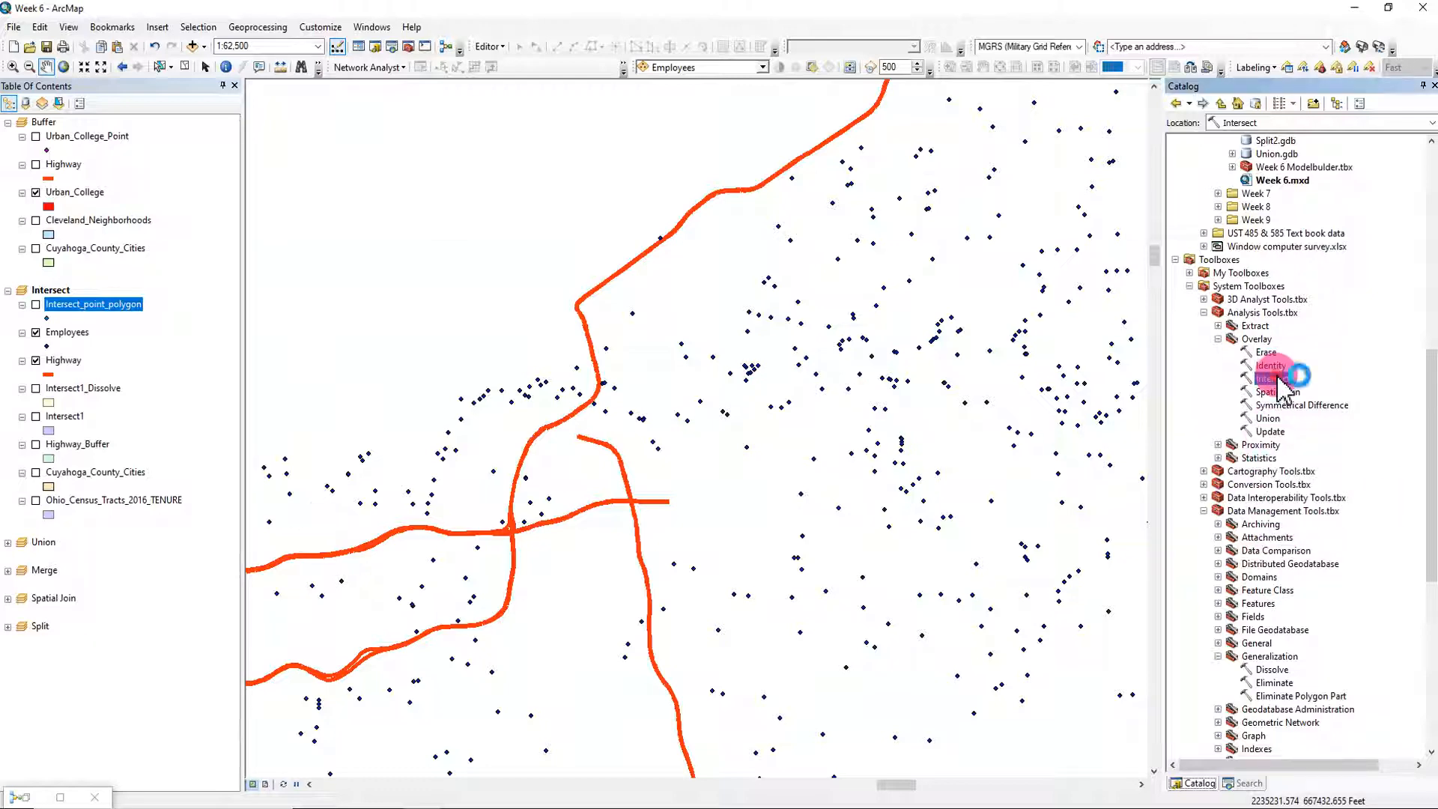
scroll(1179, 599, "down", 2)
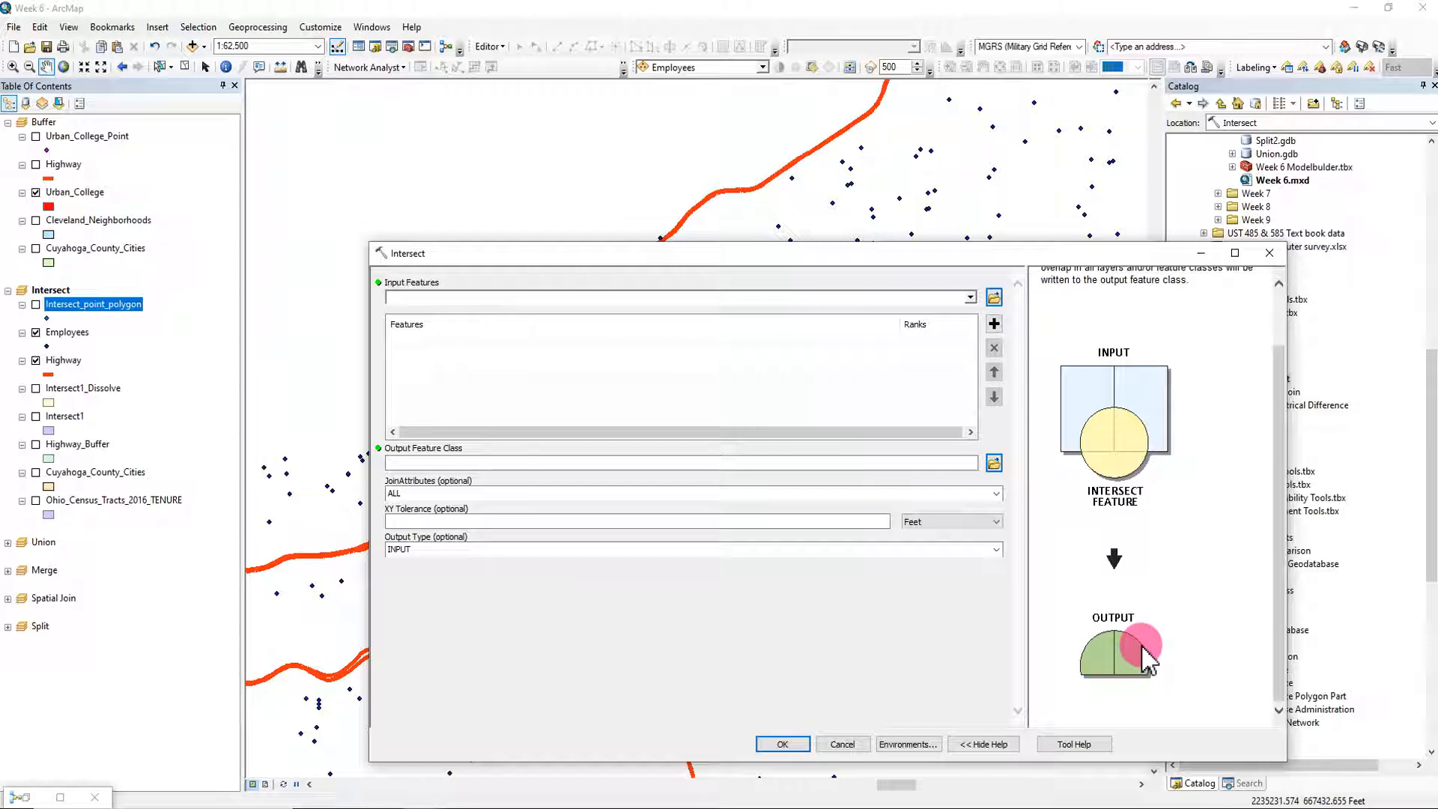
left_click(1270, 253)
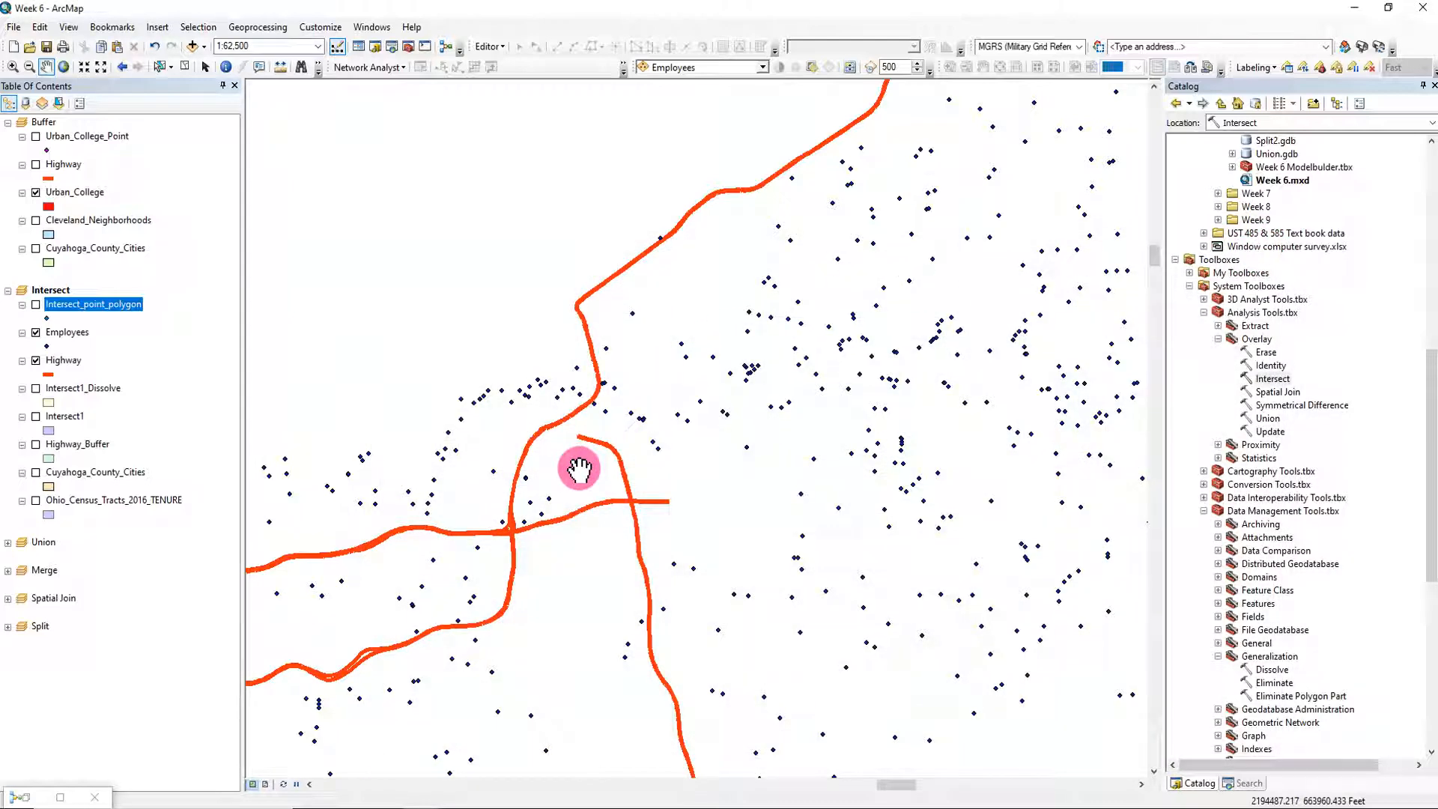
scroll(581, 465, "up", 3)
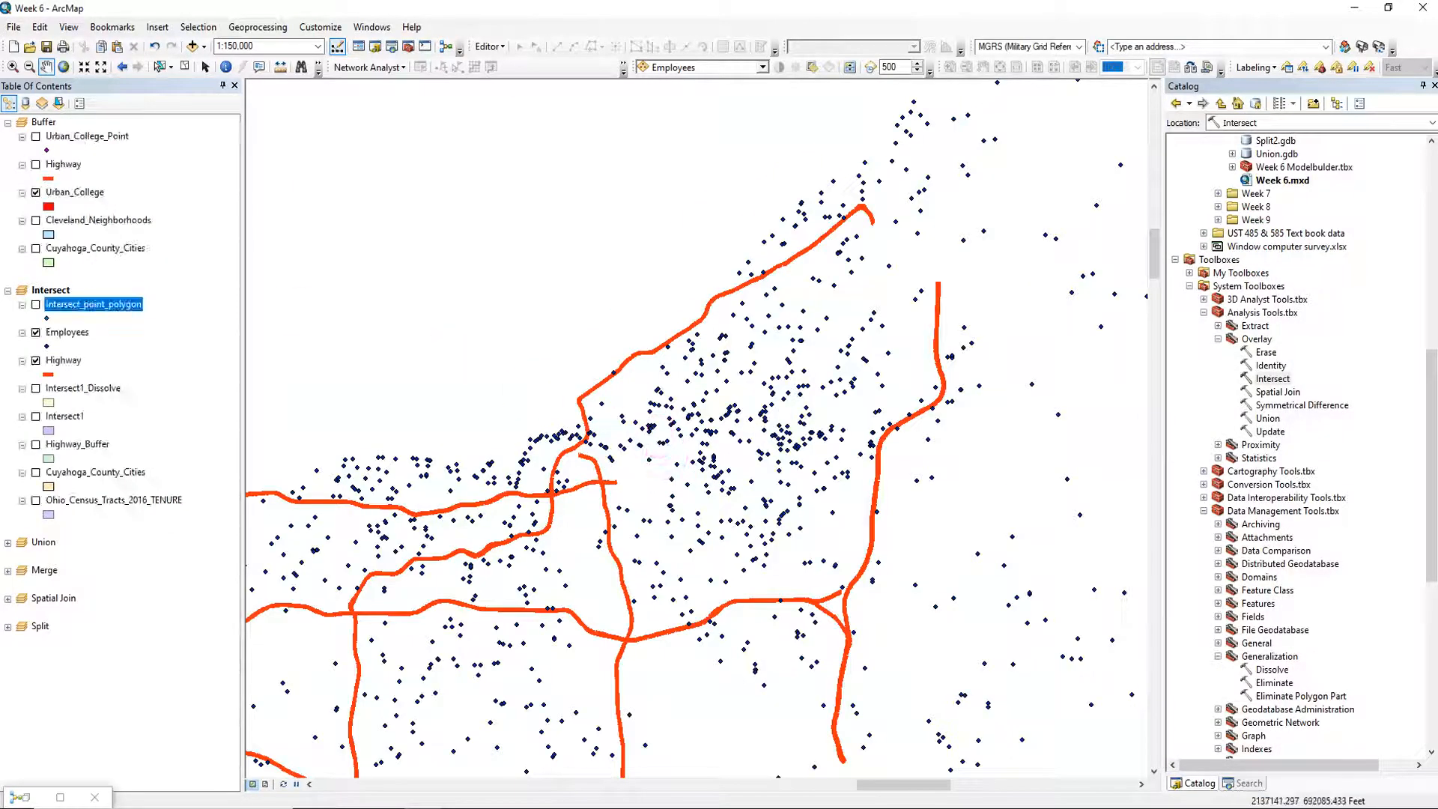